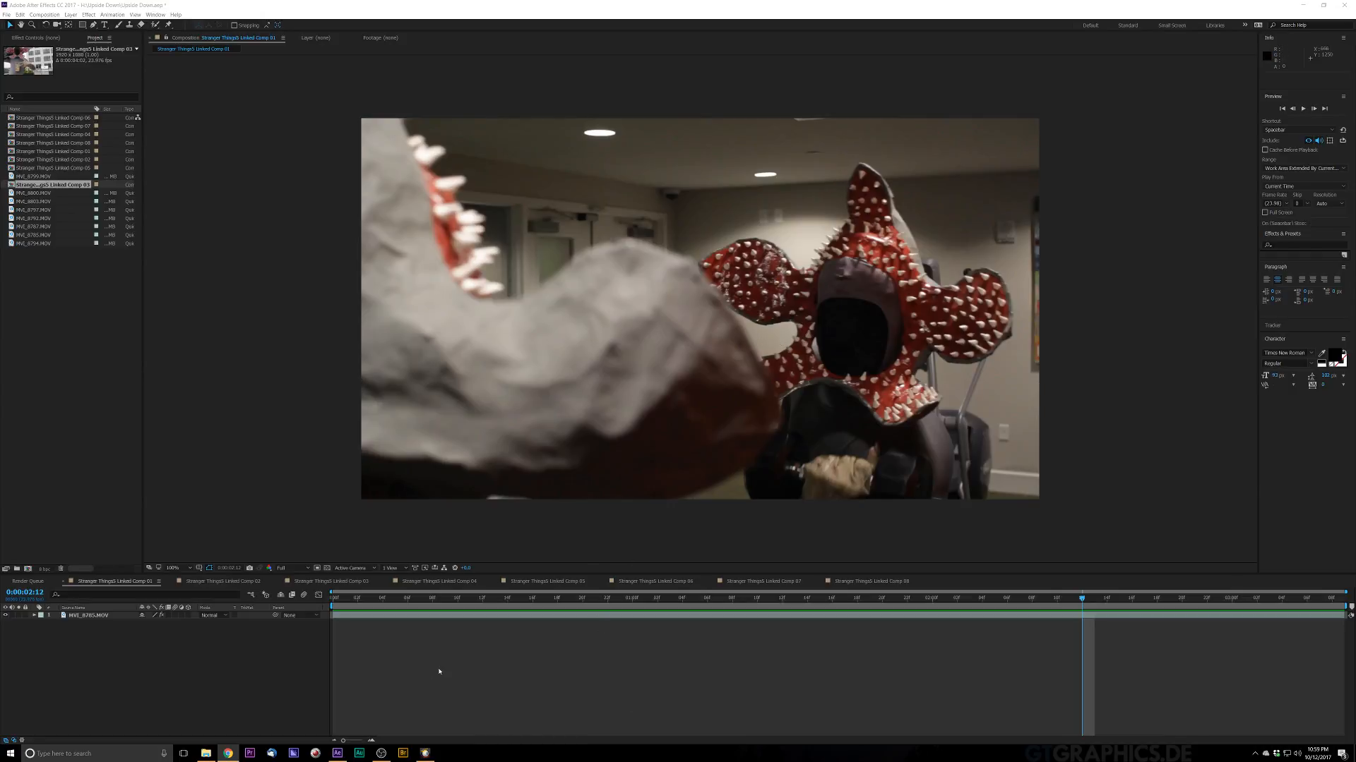
Step: Play back the footage preview and return the current time to the first frame
left_click(408, 598)
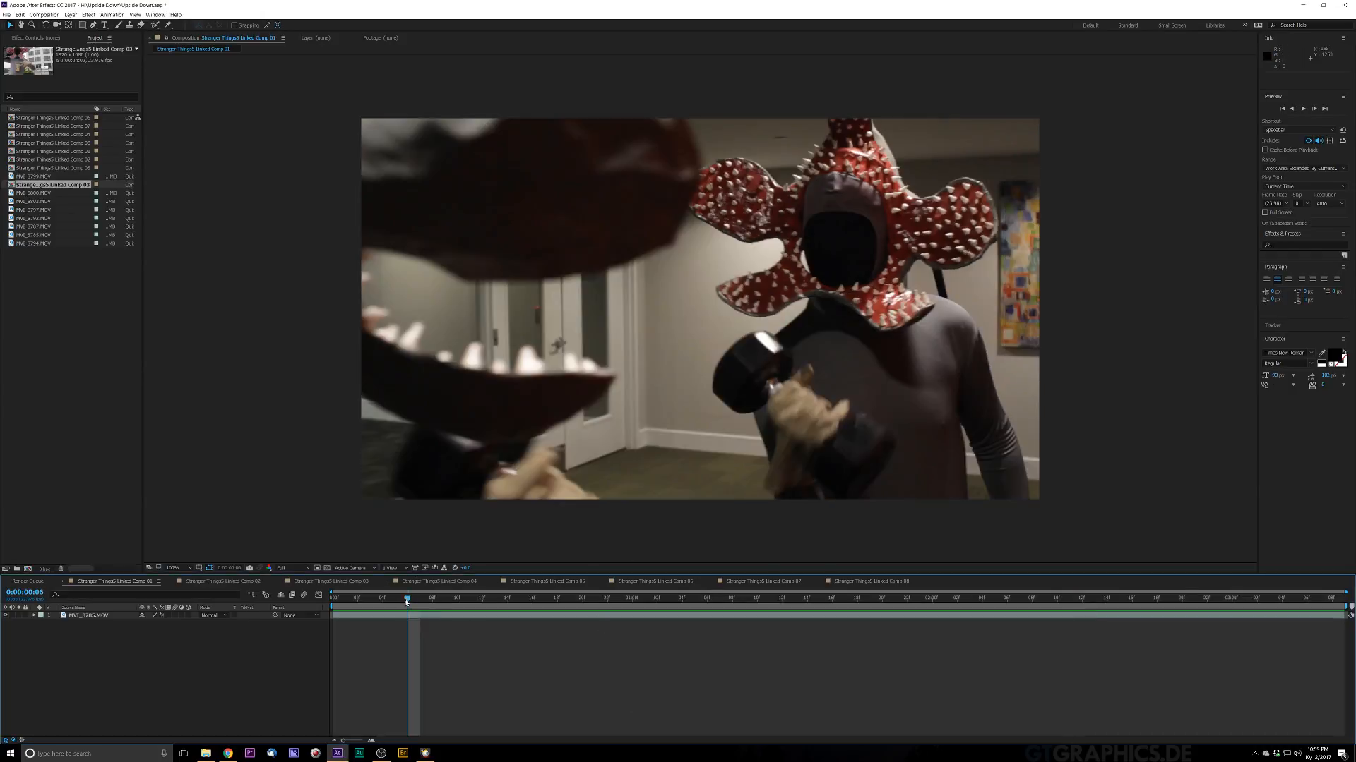
key("space")
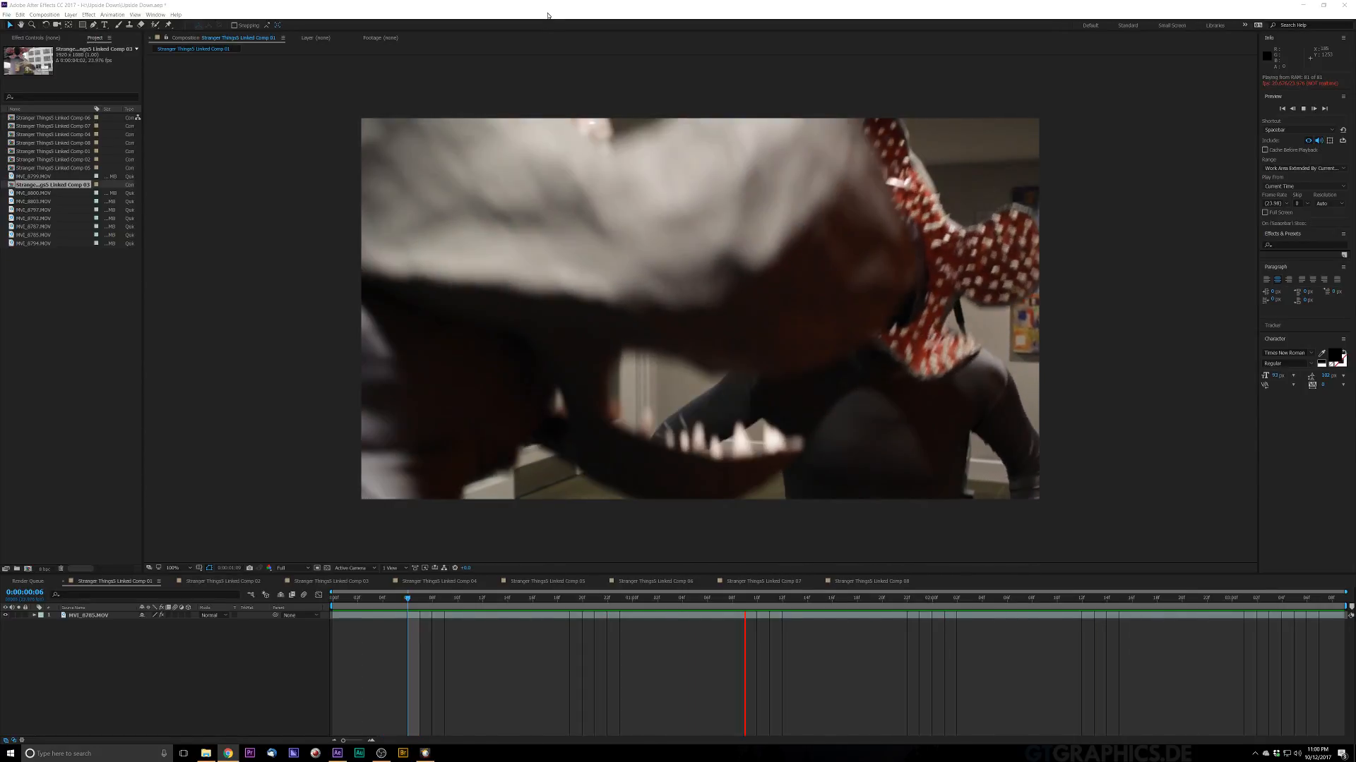
left_click(368, 599)
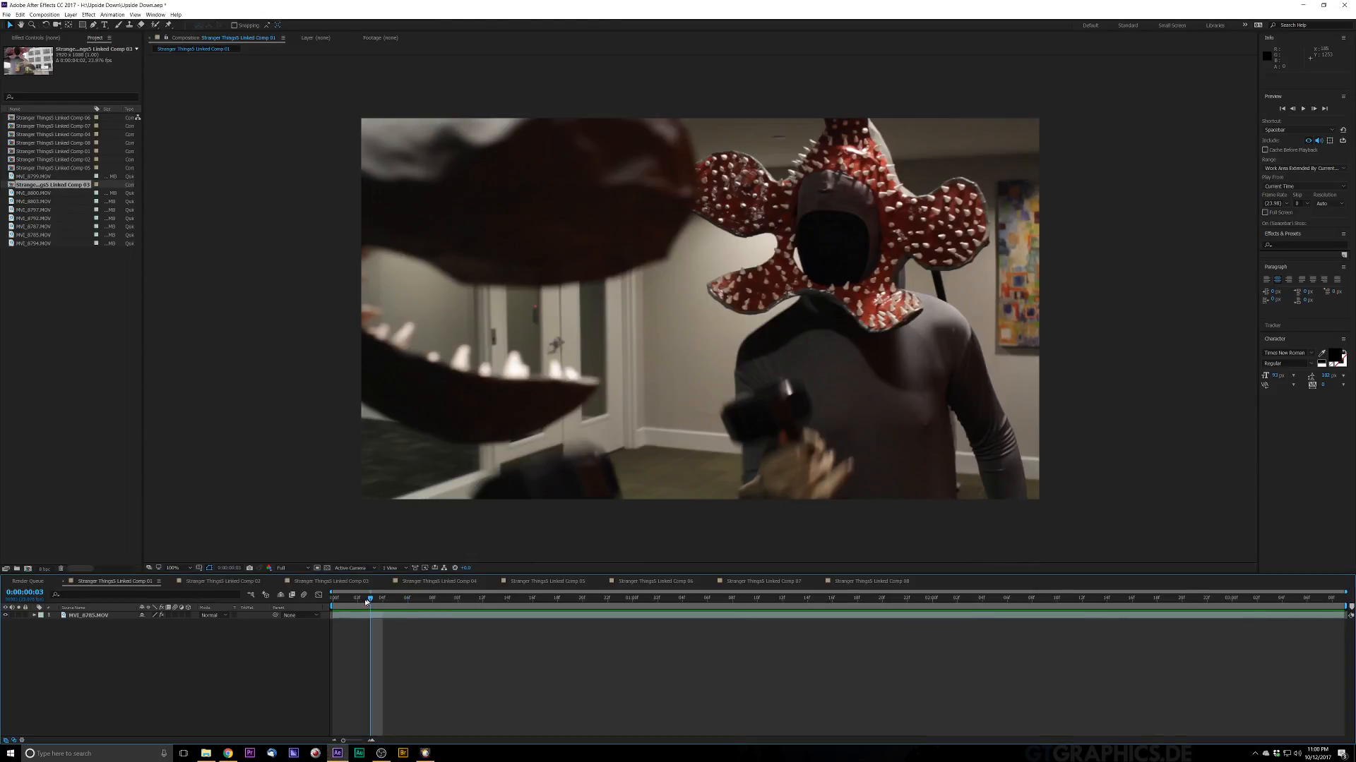
left_click_drag(367, 602, 332, 600)
Step: Set the composition preview resolution to Third
left_click(293, 568)
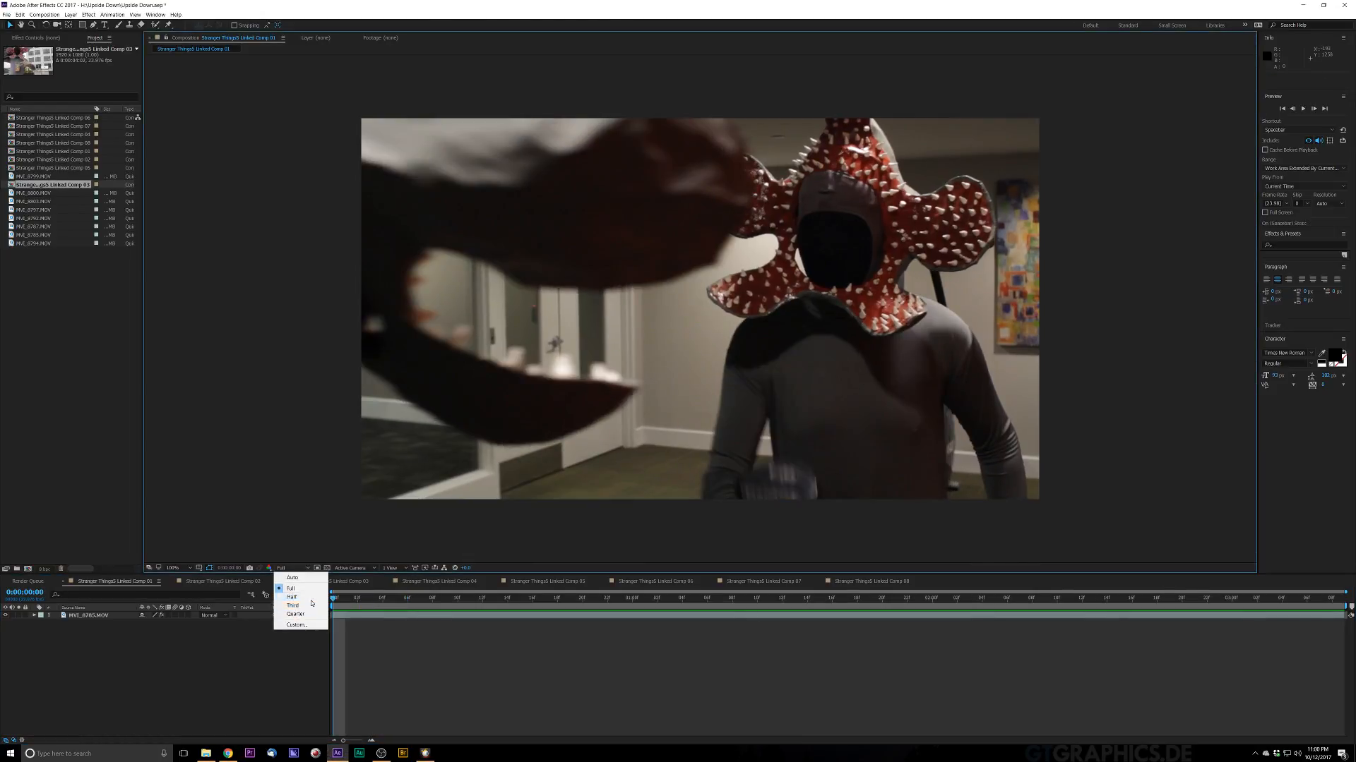
left_click(309, 598)
left_click(289, 568)
left_click(297, 606)
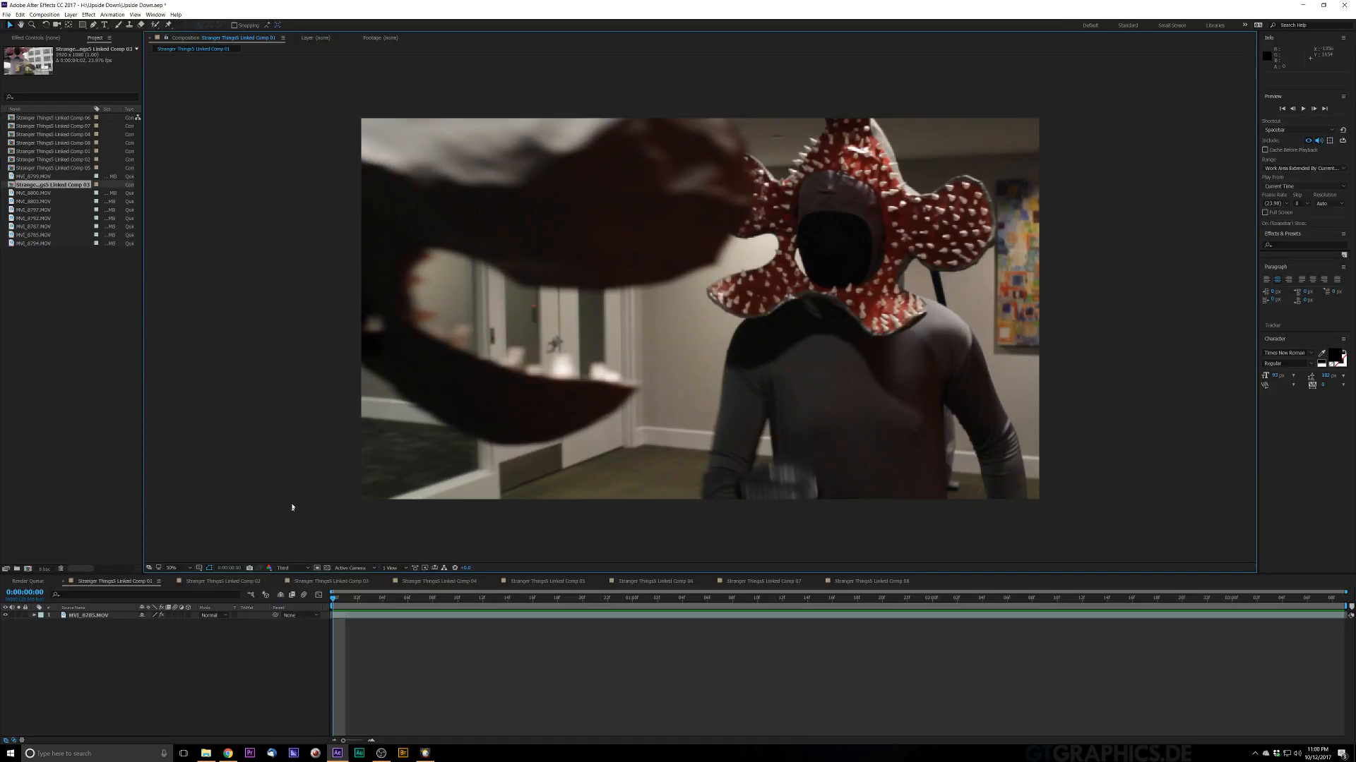
scroll(292, 507, "down", 2)
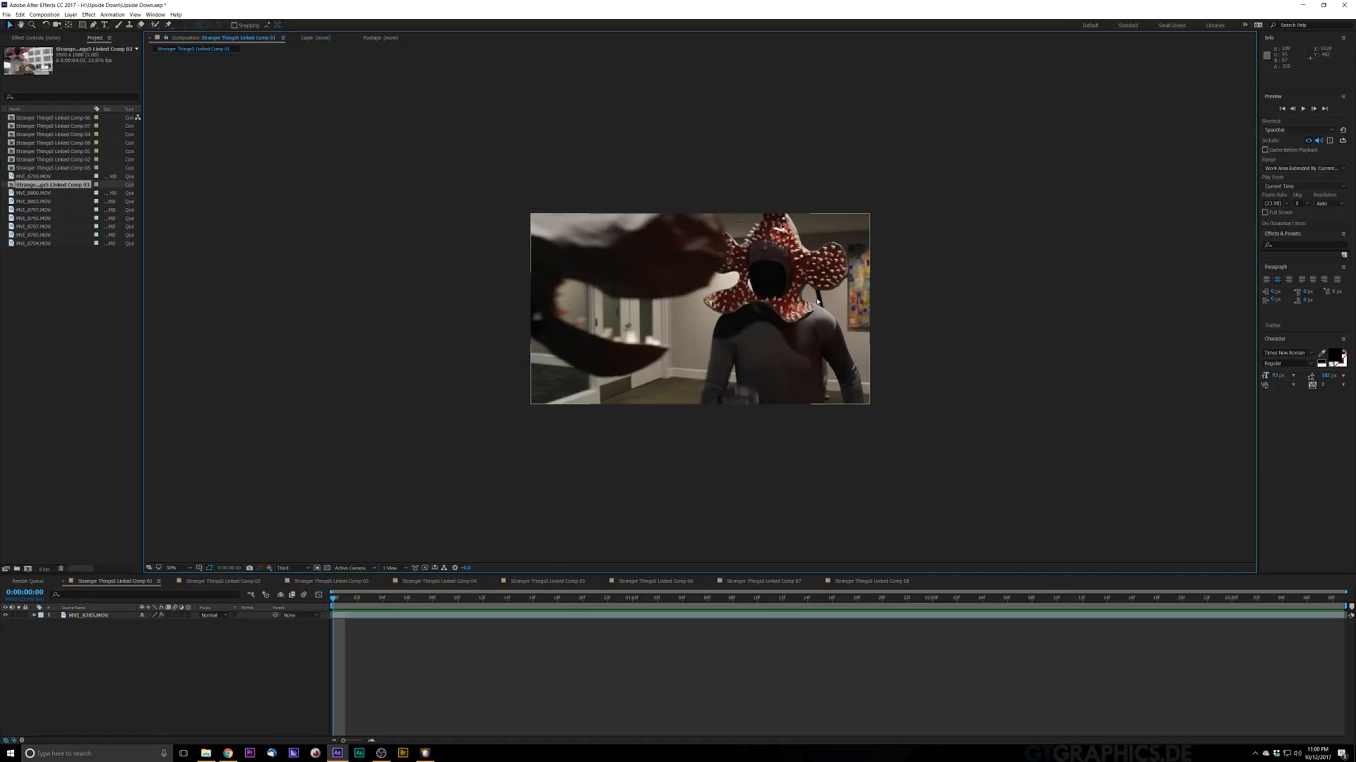
key("ctrl+space")
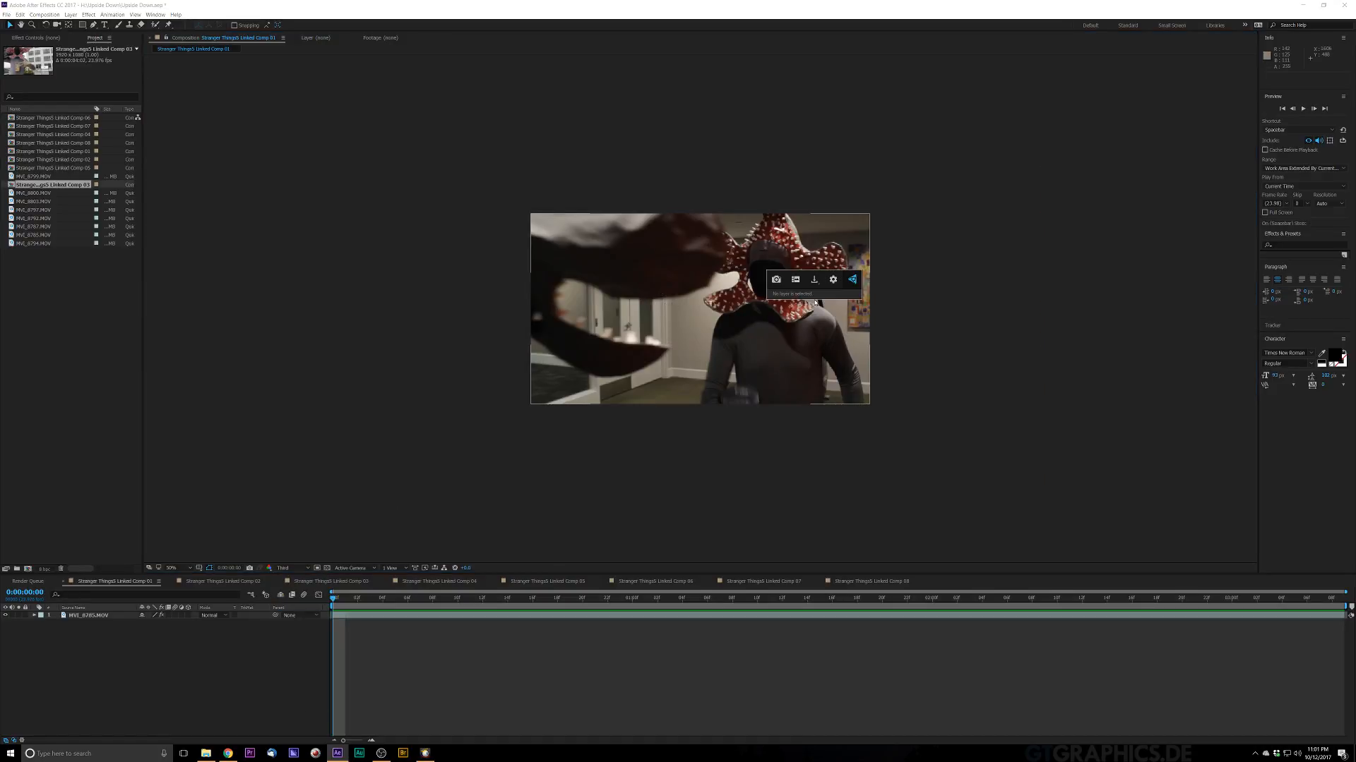
scroll(815, 302, "up", 1)
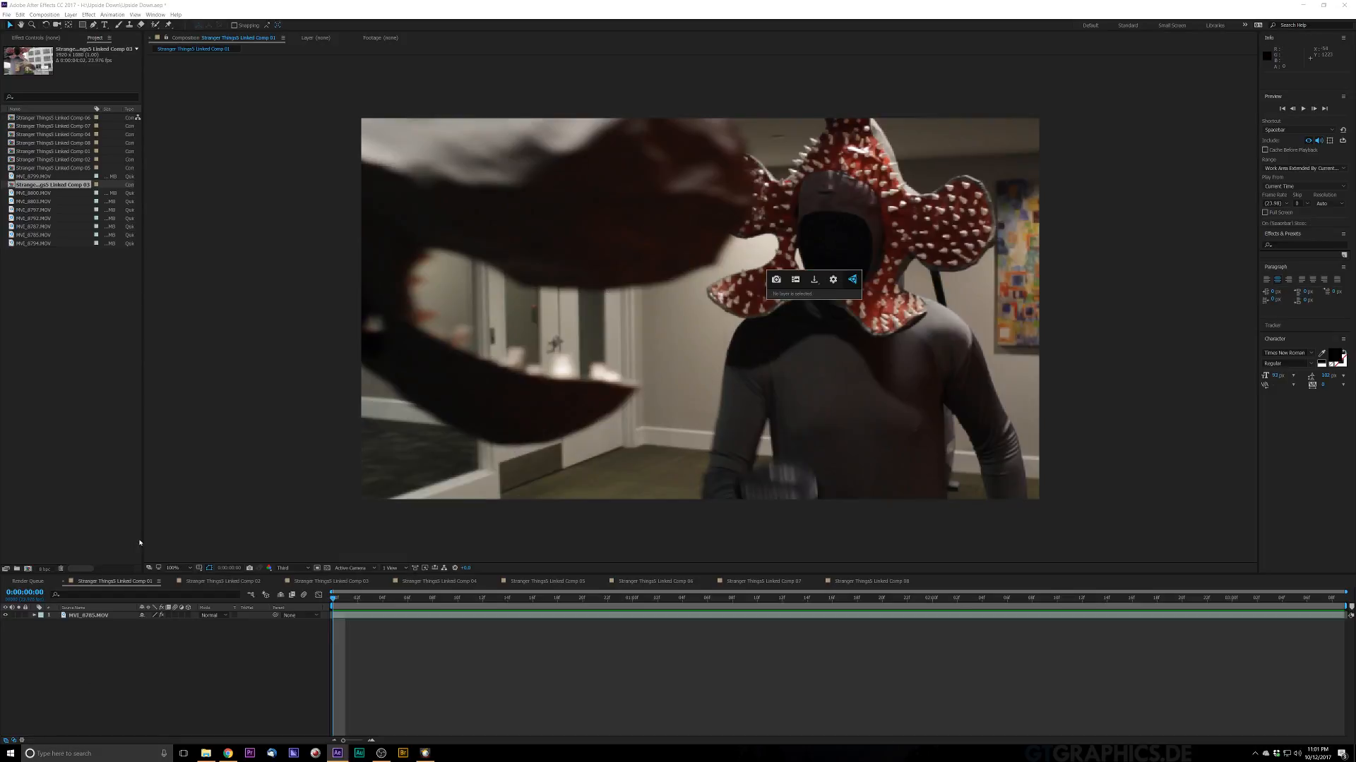
Step: Apply the 3D Camera Tracker effect to the MVI_8765.MOV footage layer and accept the warning
left_click(89, 614)
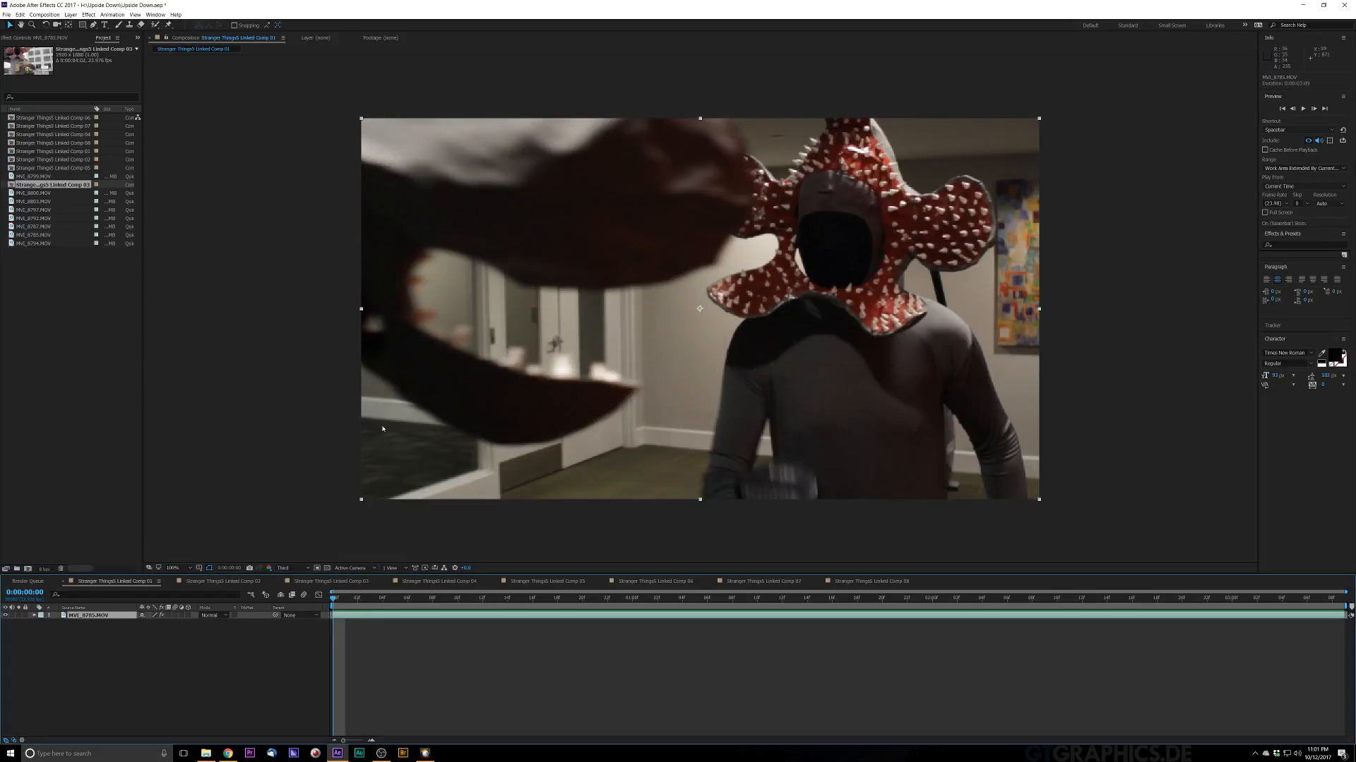
key("ctrl+space")
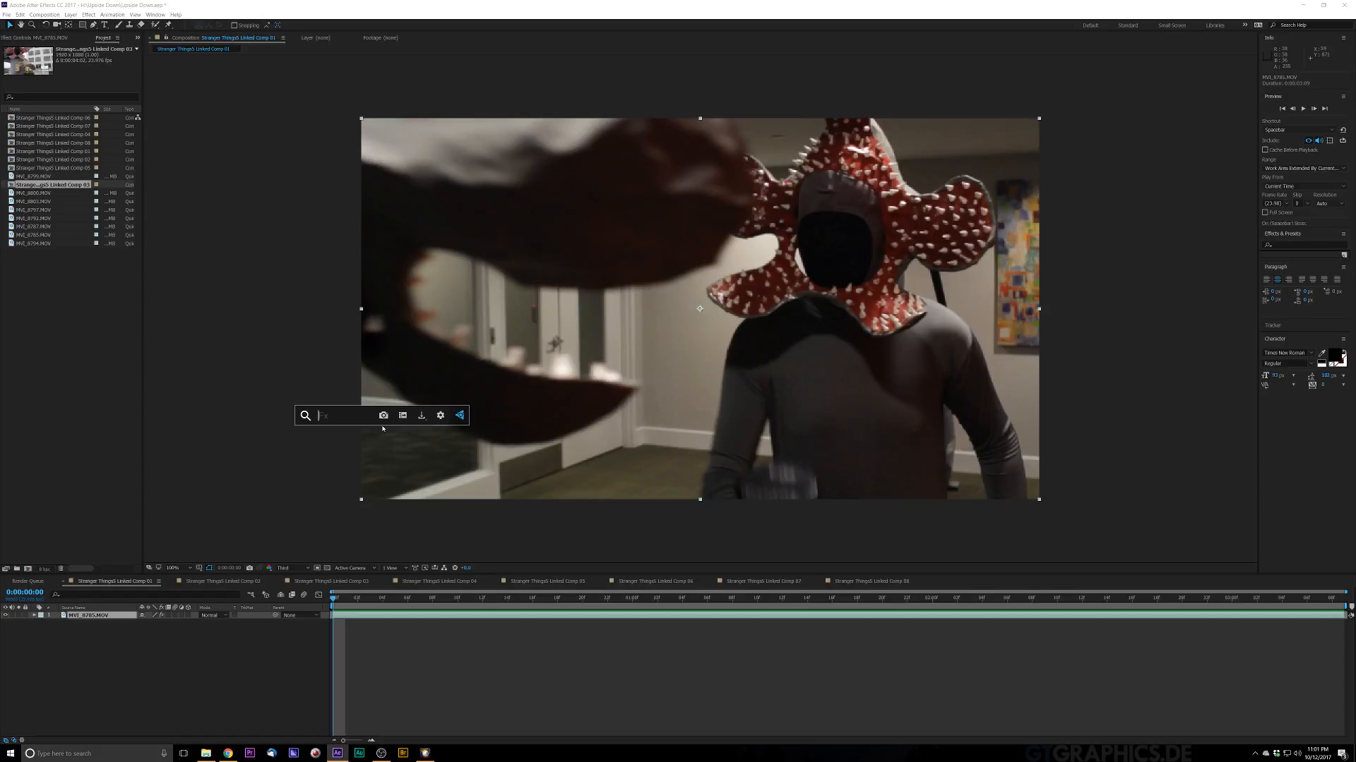
type("camera")
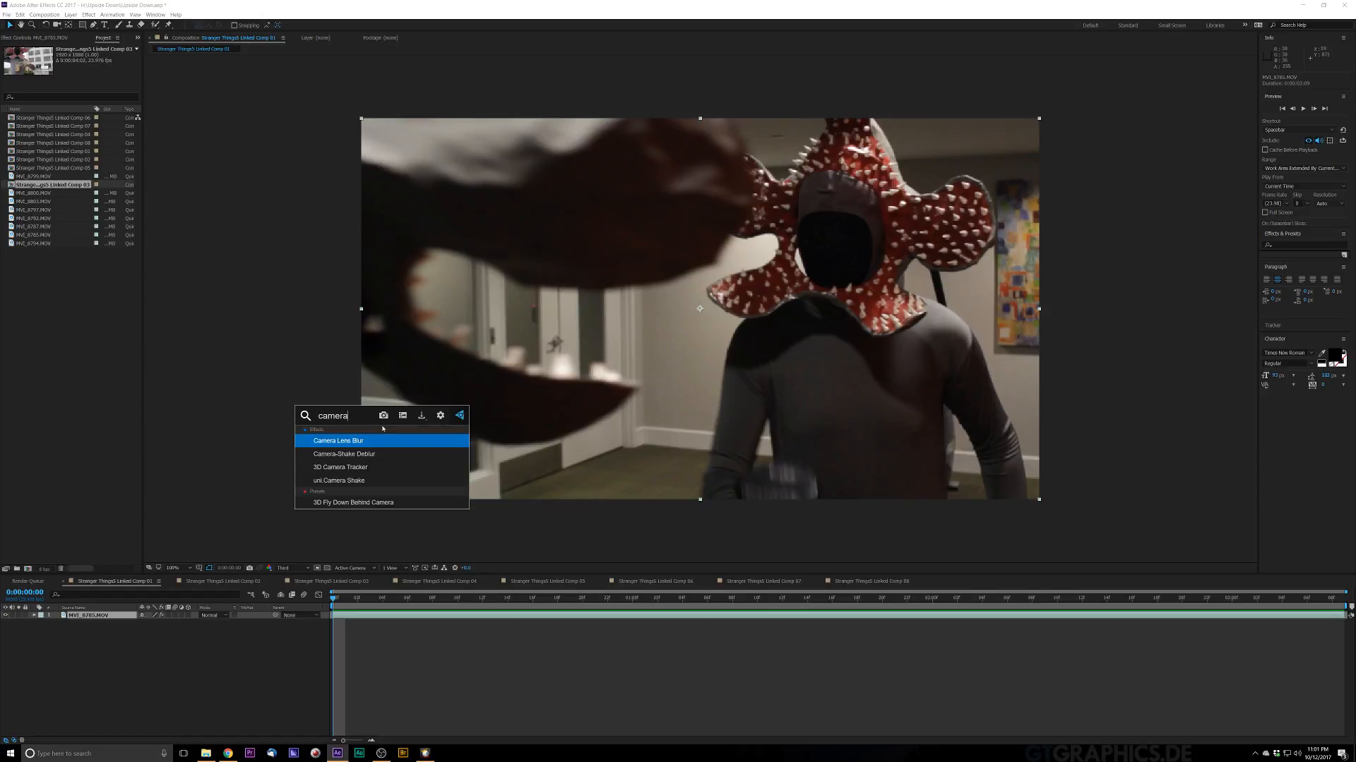
left_click(354, 467)
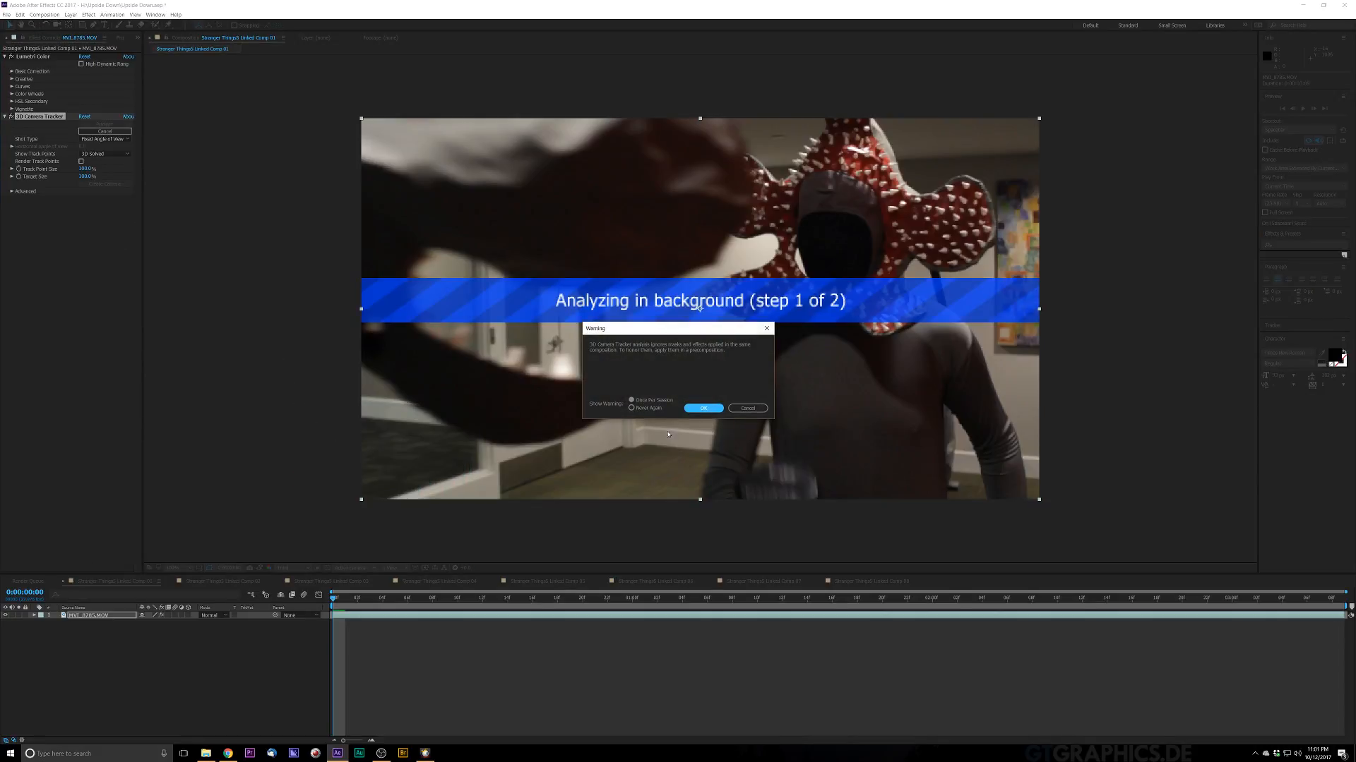
left_click(704, 409)
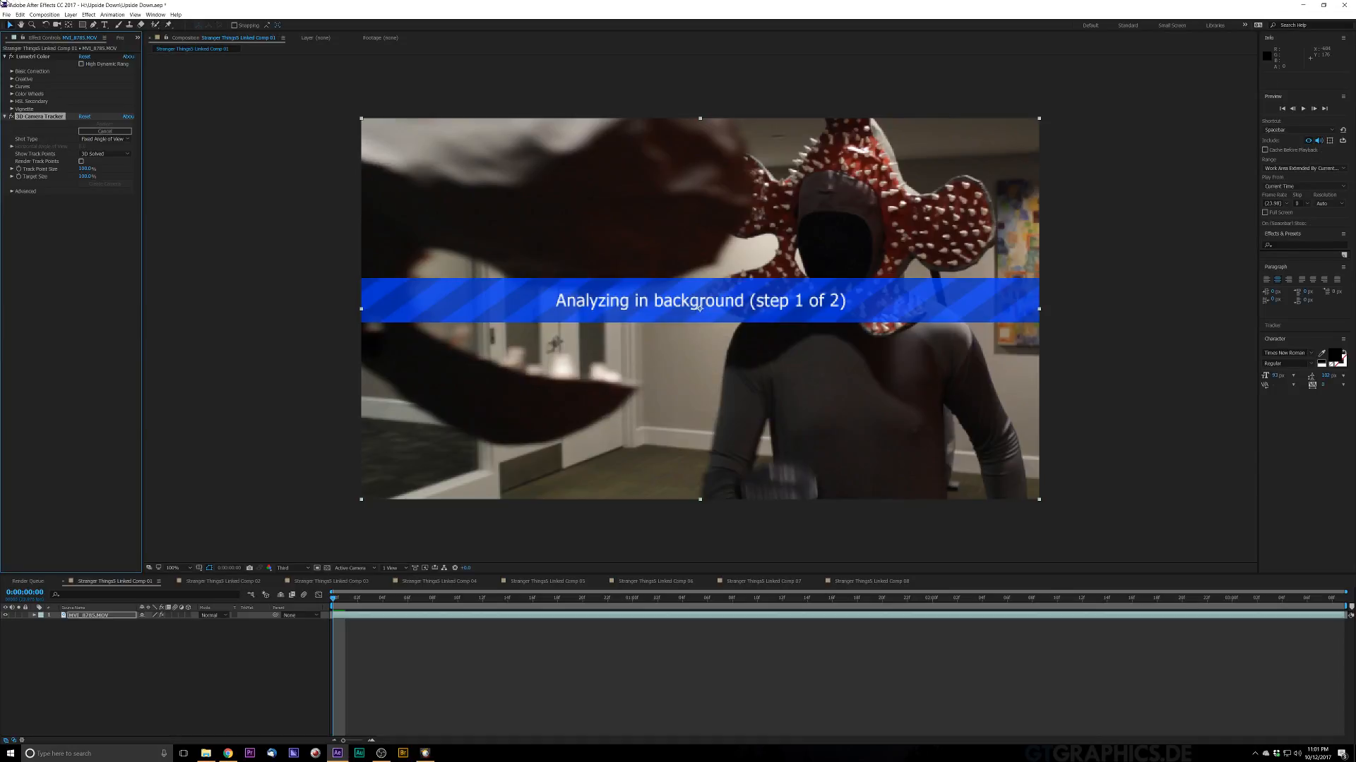
Step: Reorder the effects so Lumetri Color sits below 3D Camera Tracker
left_click(44, 57)
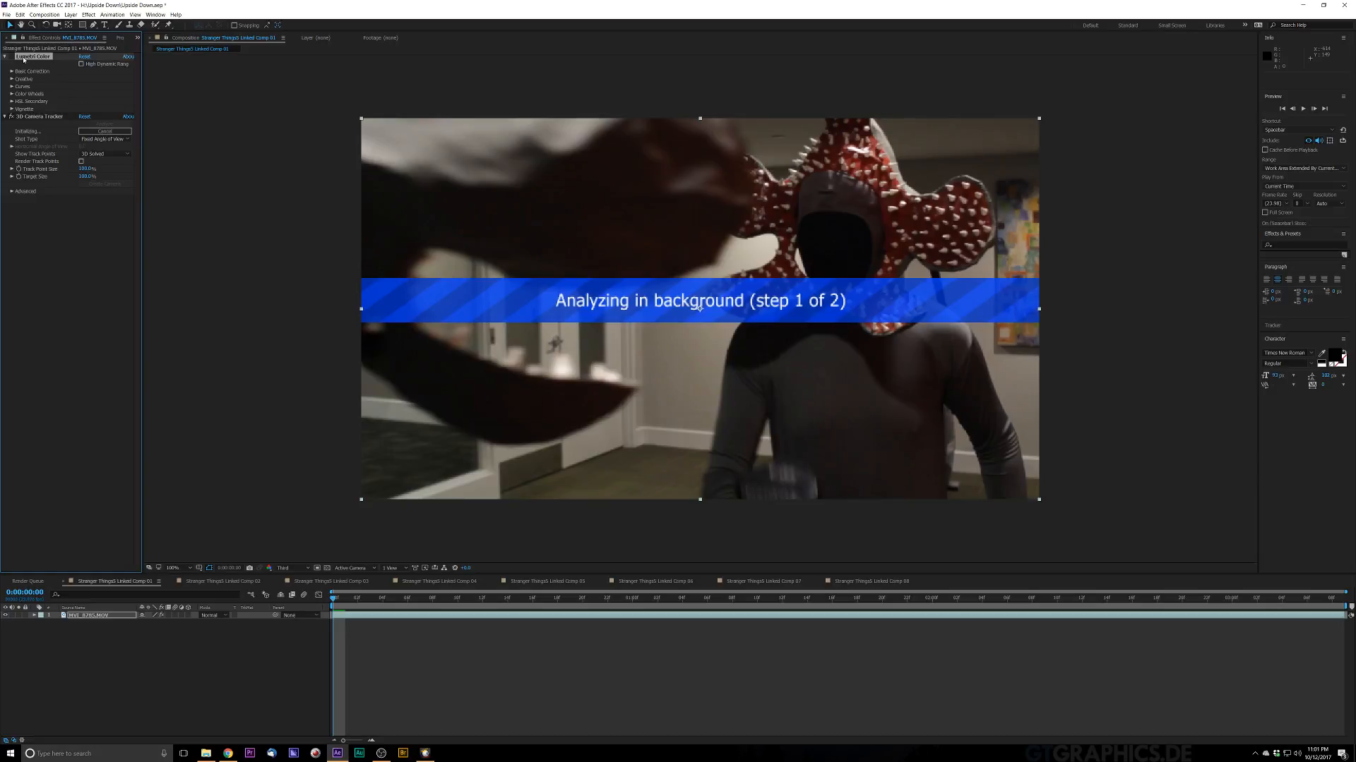
left_click_drag(24, 59, 28, 246)
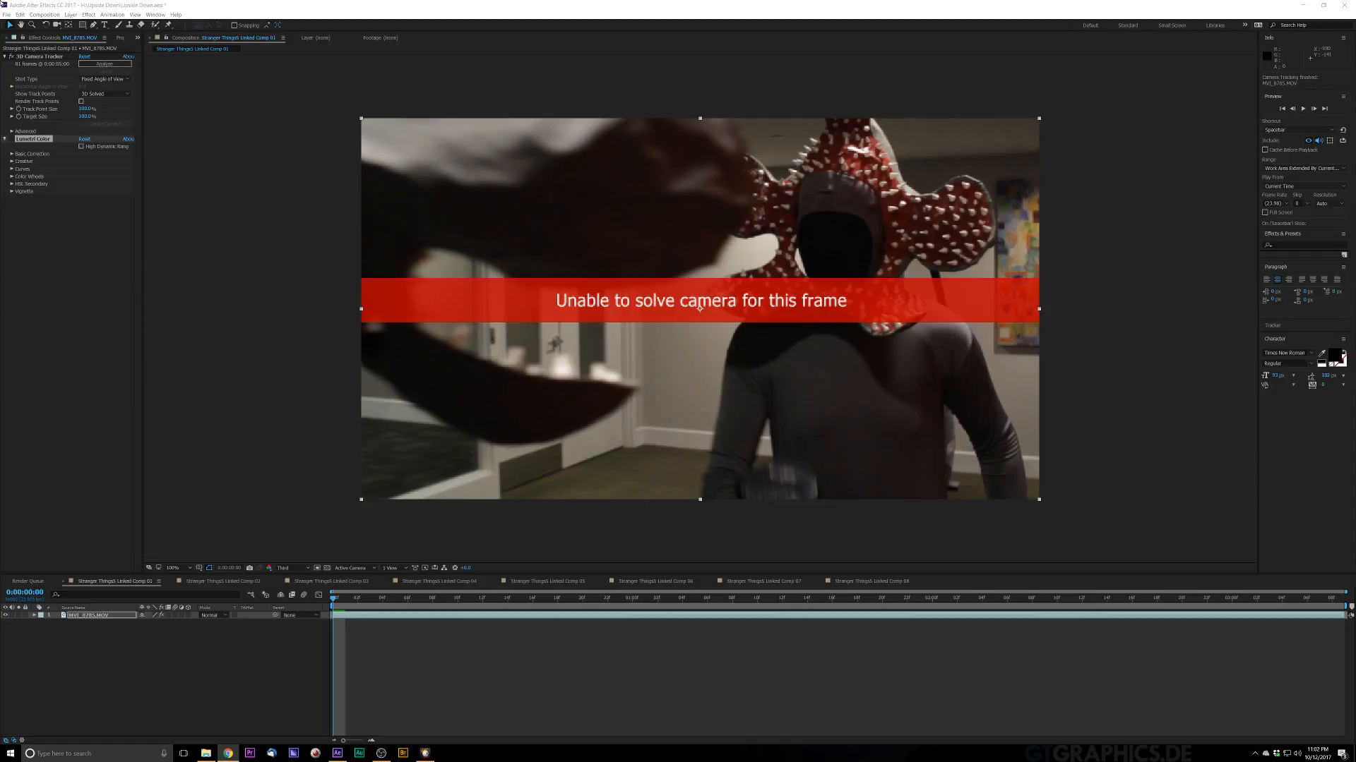
Step: Set the composition preview resolution to Full with the 3D Camera Tracker selected
left_click(55, 57)
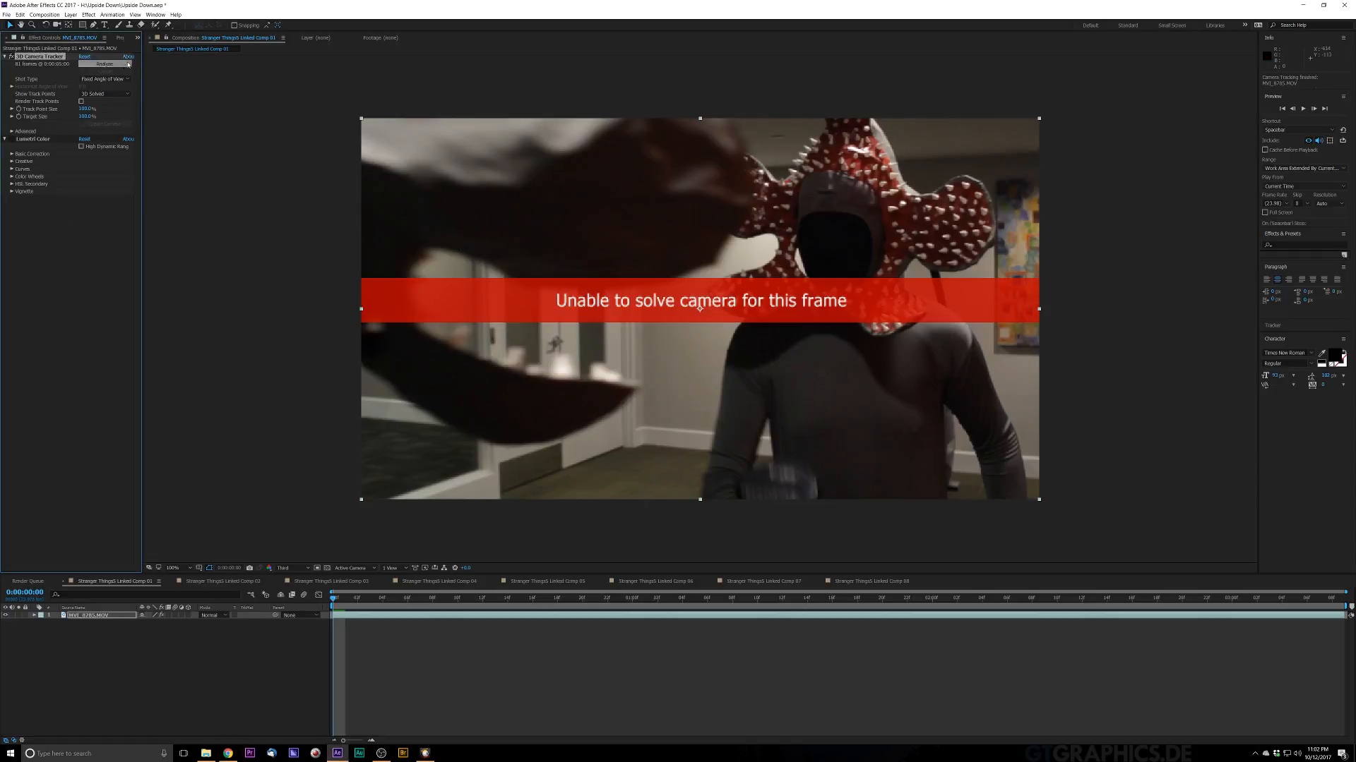
left_click(289, 567)
left_click(288, 588)
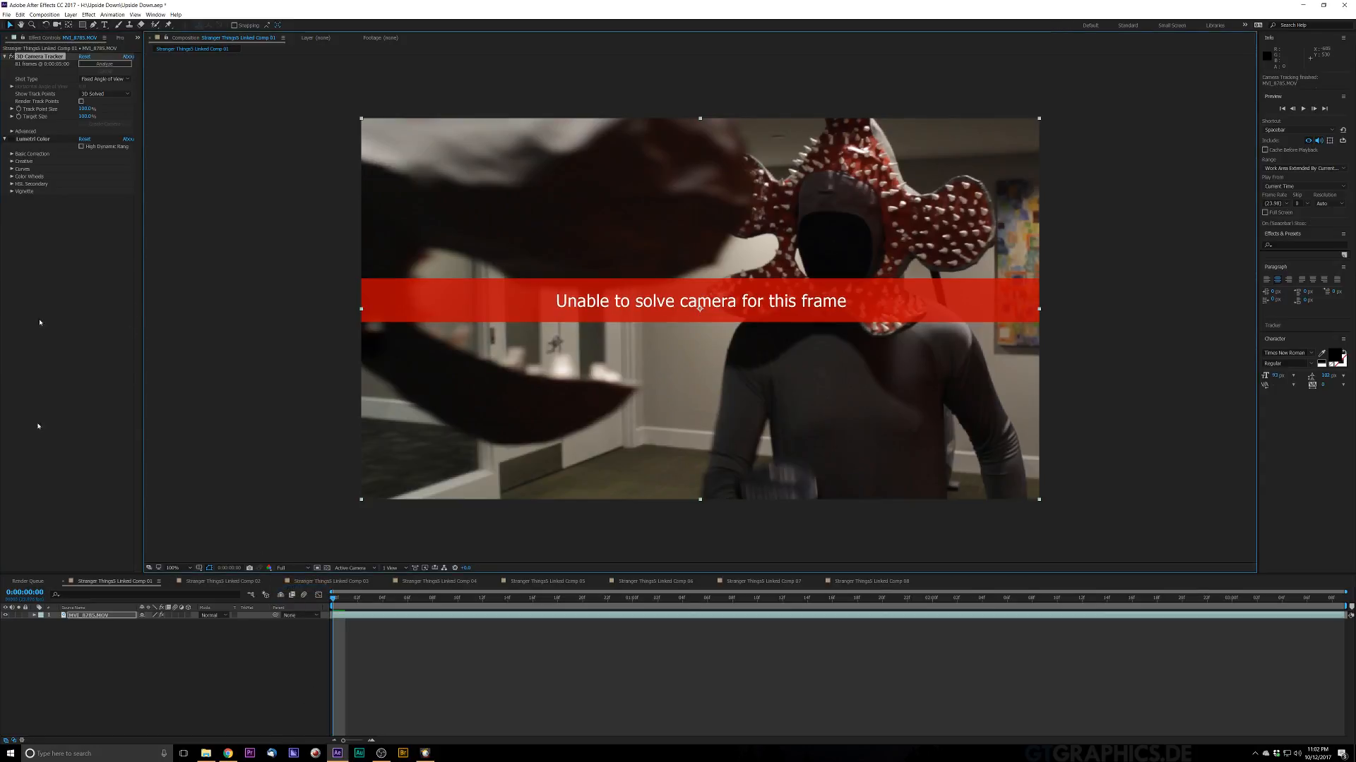
Step: In the tracker's Advanced settings, set Solve Method to Typical and enable Detailed Analysis to re-analyze
left_click(12, 132)
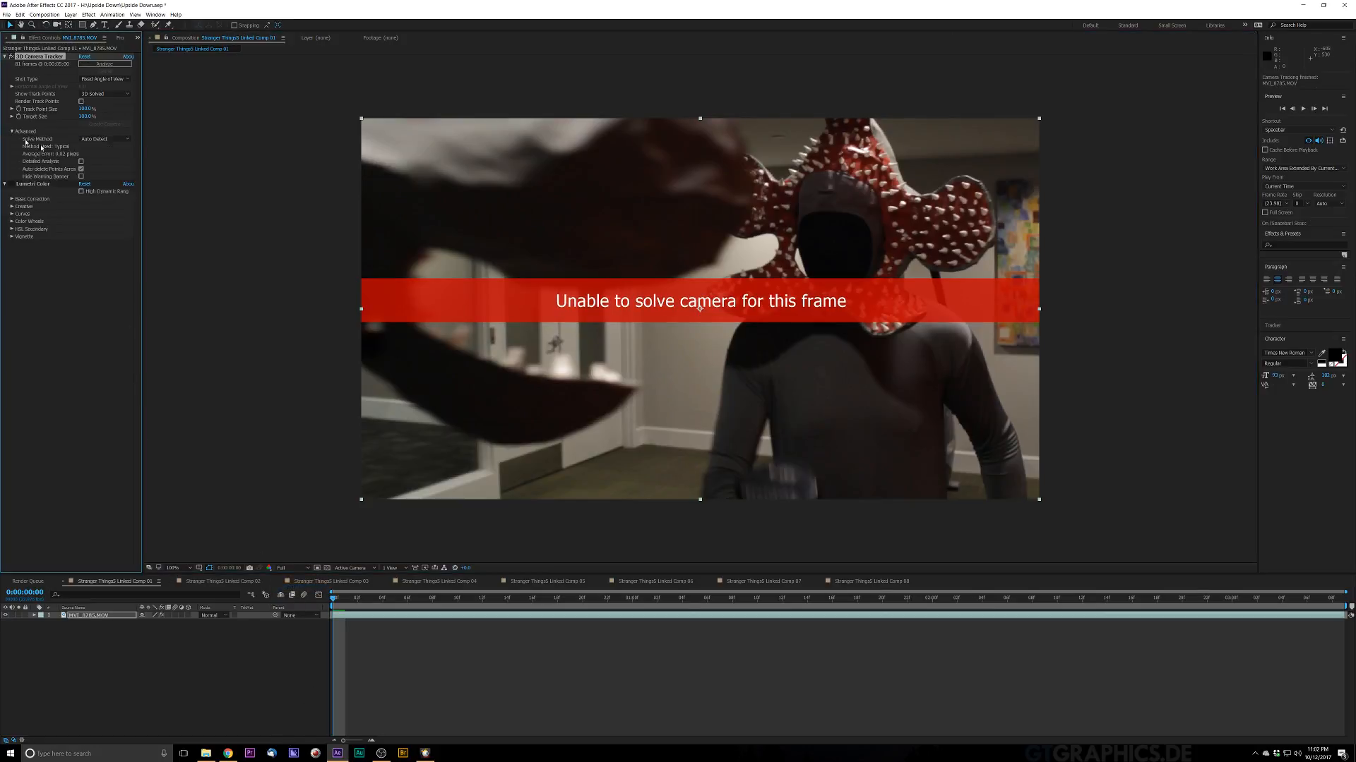
left_click(104, 139)
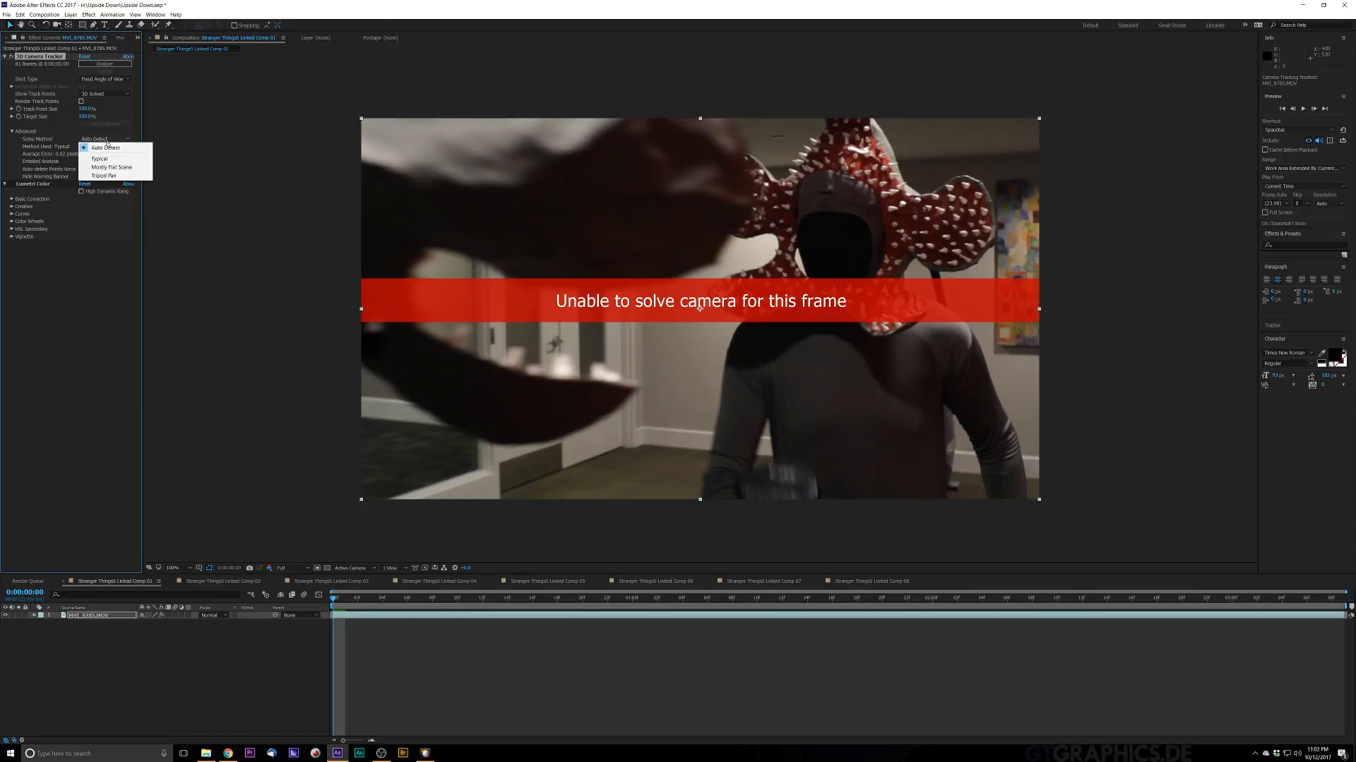
left_click(93, 159)
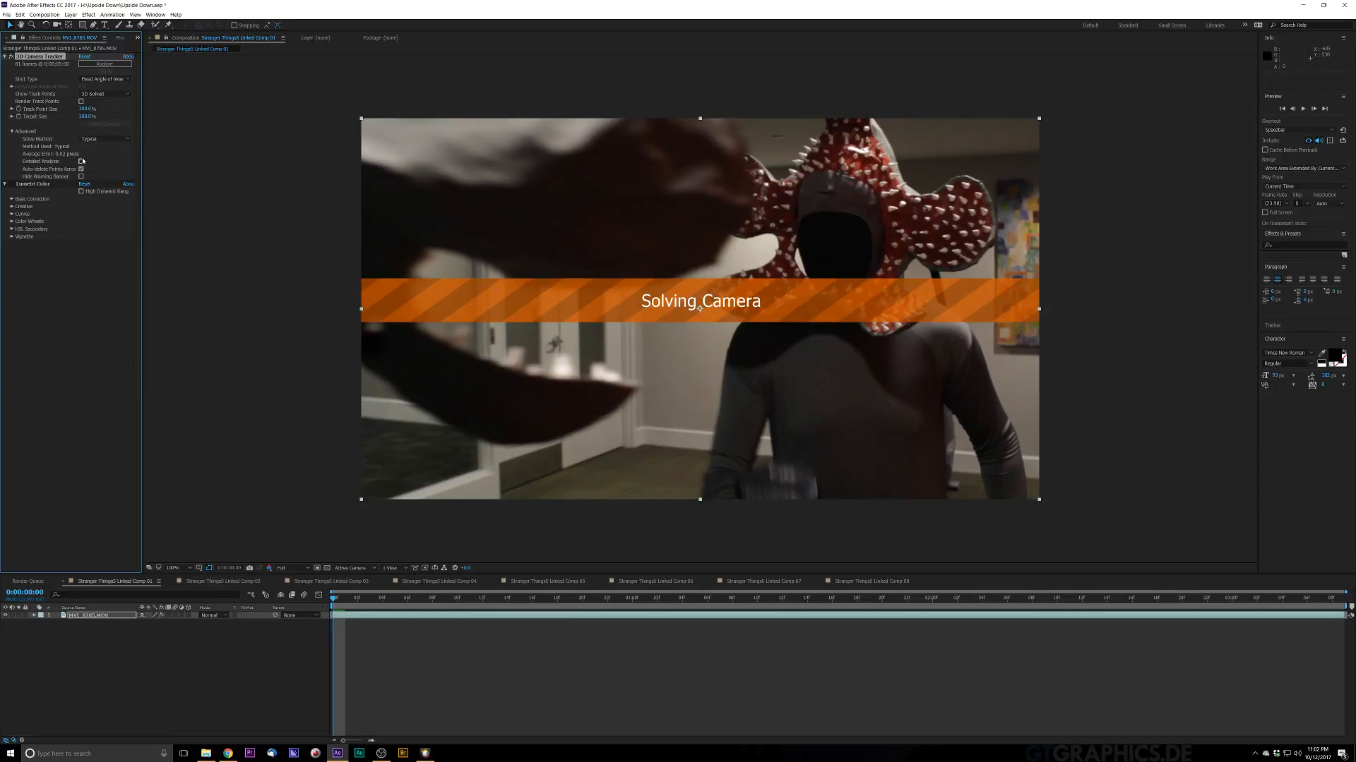
left_click(113, 284)
left_click(81, 161)
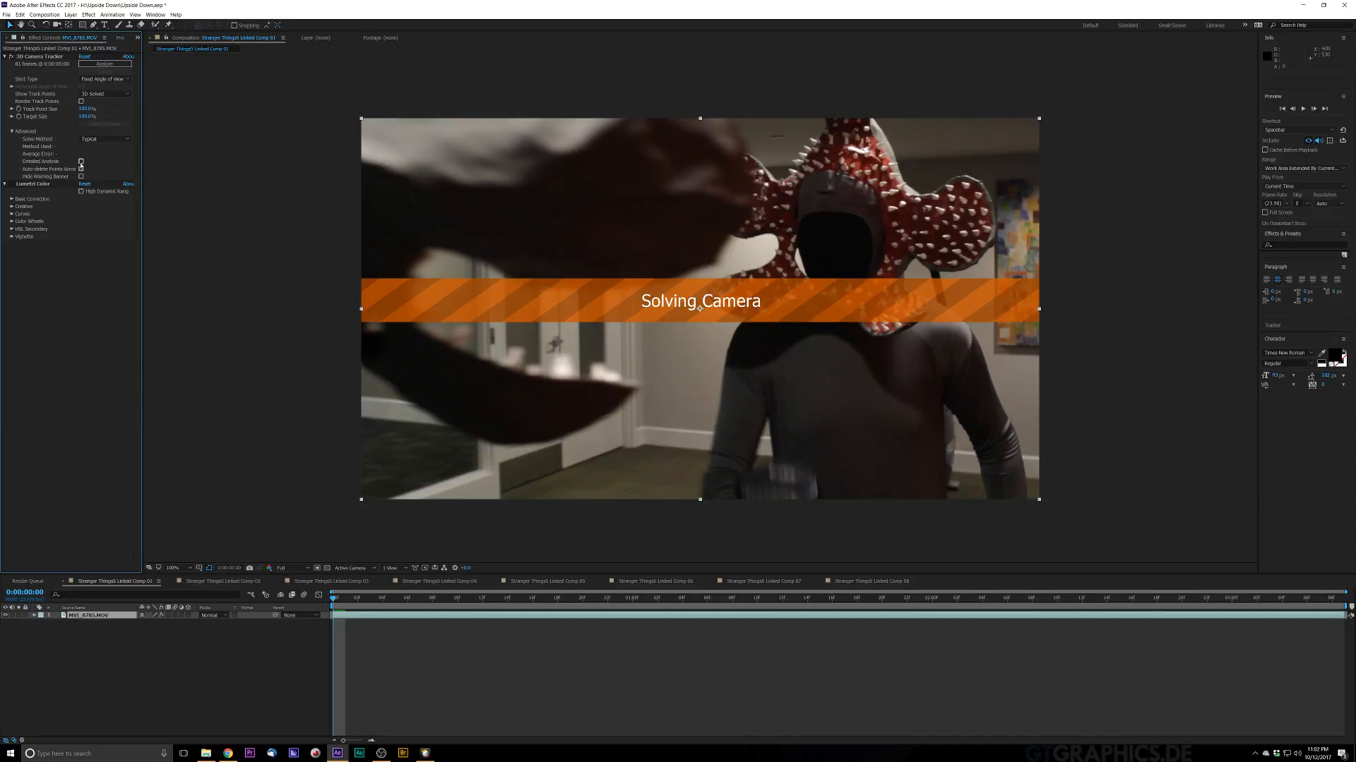
left_click(121, 320)
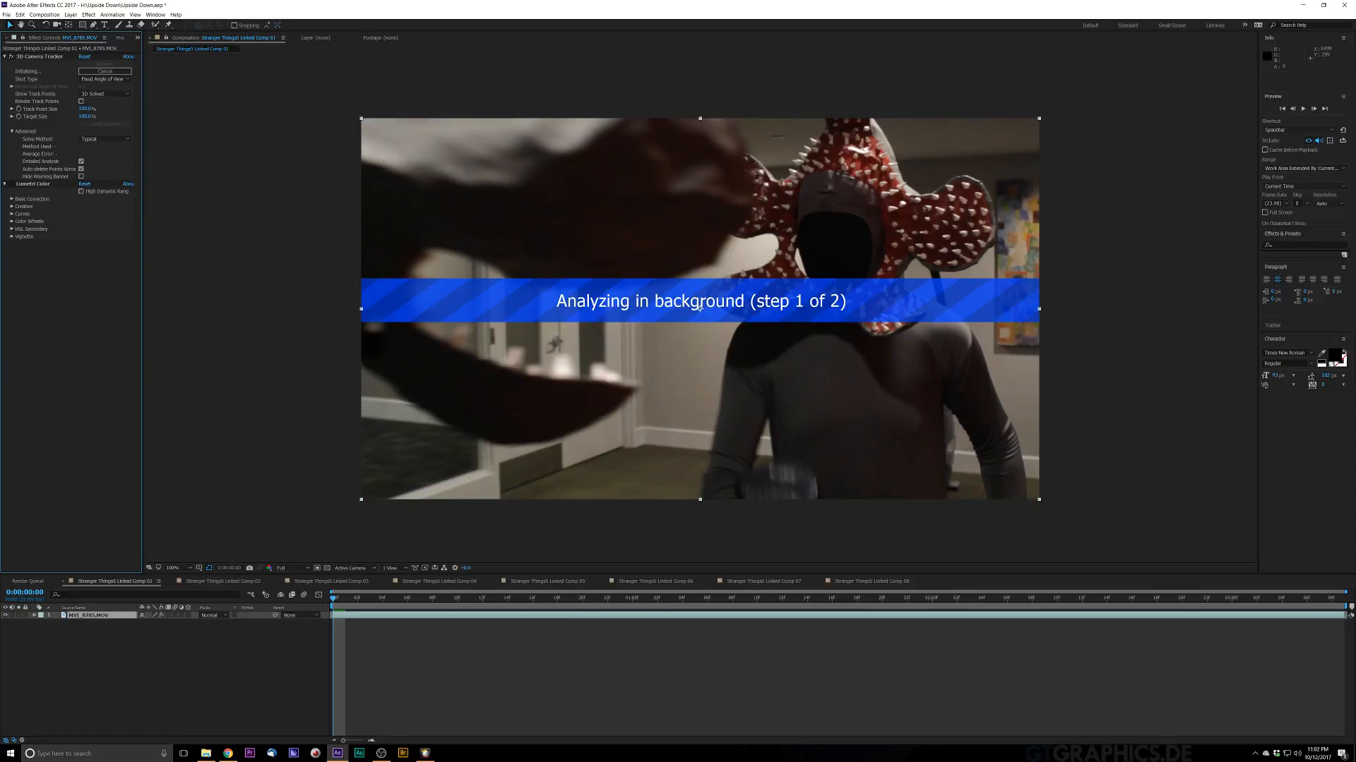
Step: Select a track point on the painting at the frame's right edge and create a null and camera from it
key("alt+Tab")
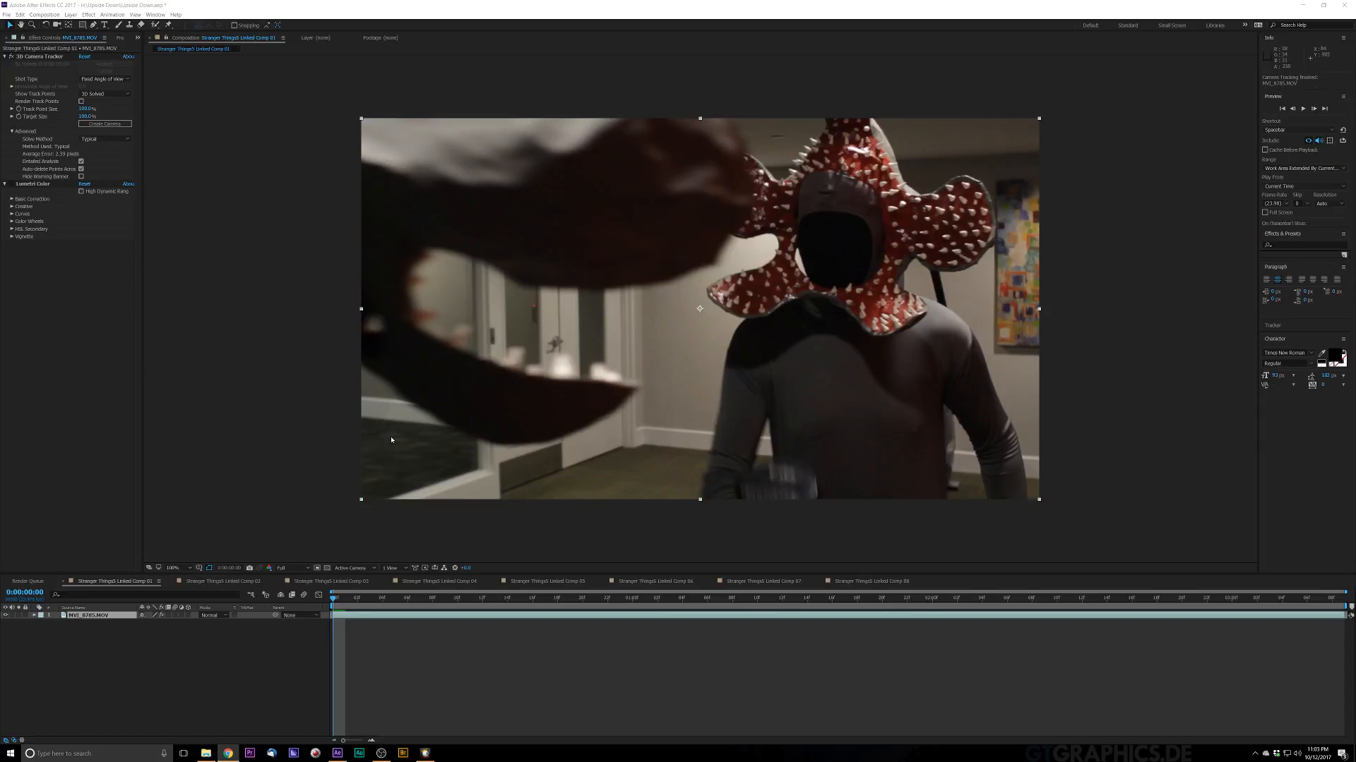
key("space")
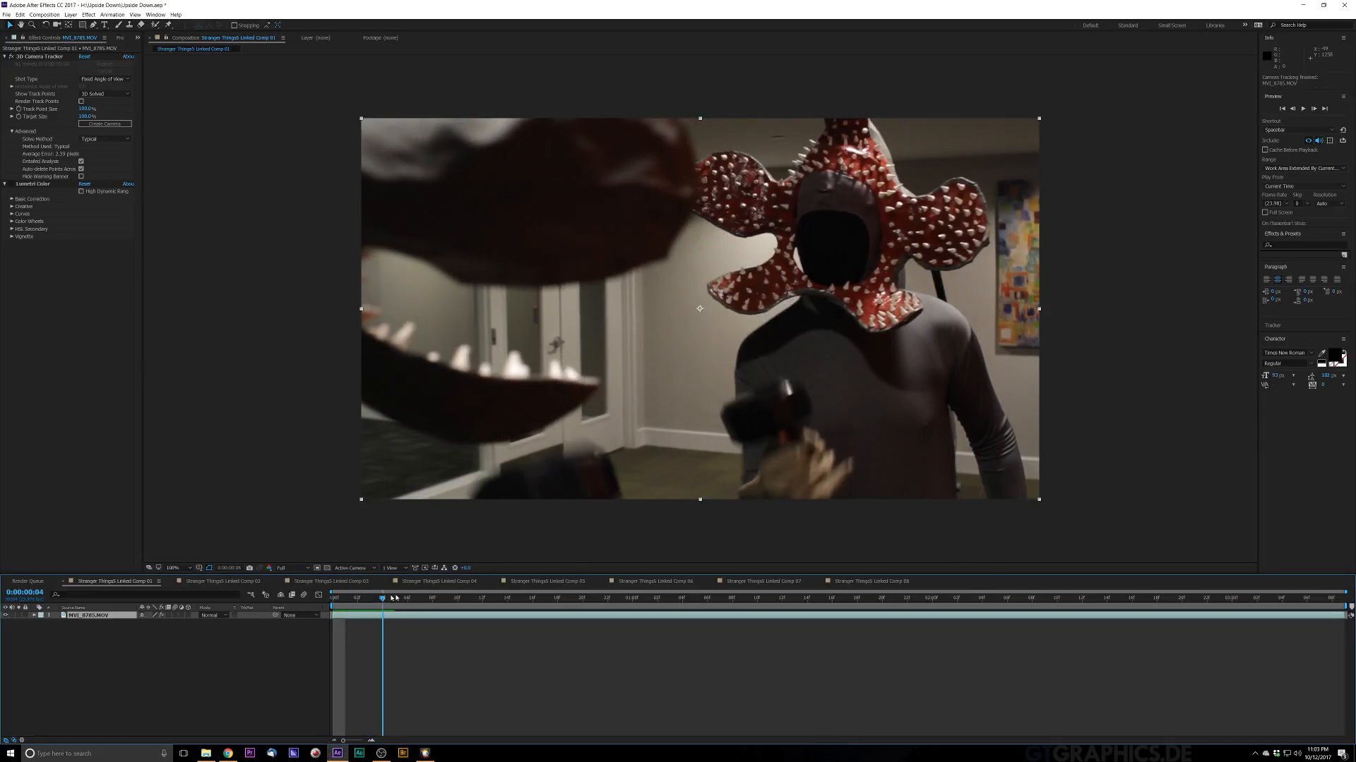
left_click(50, 58)
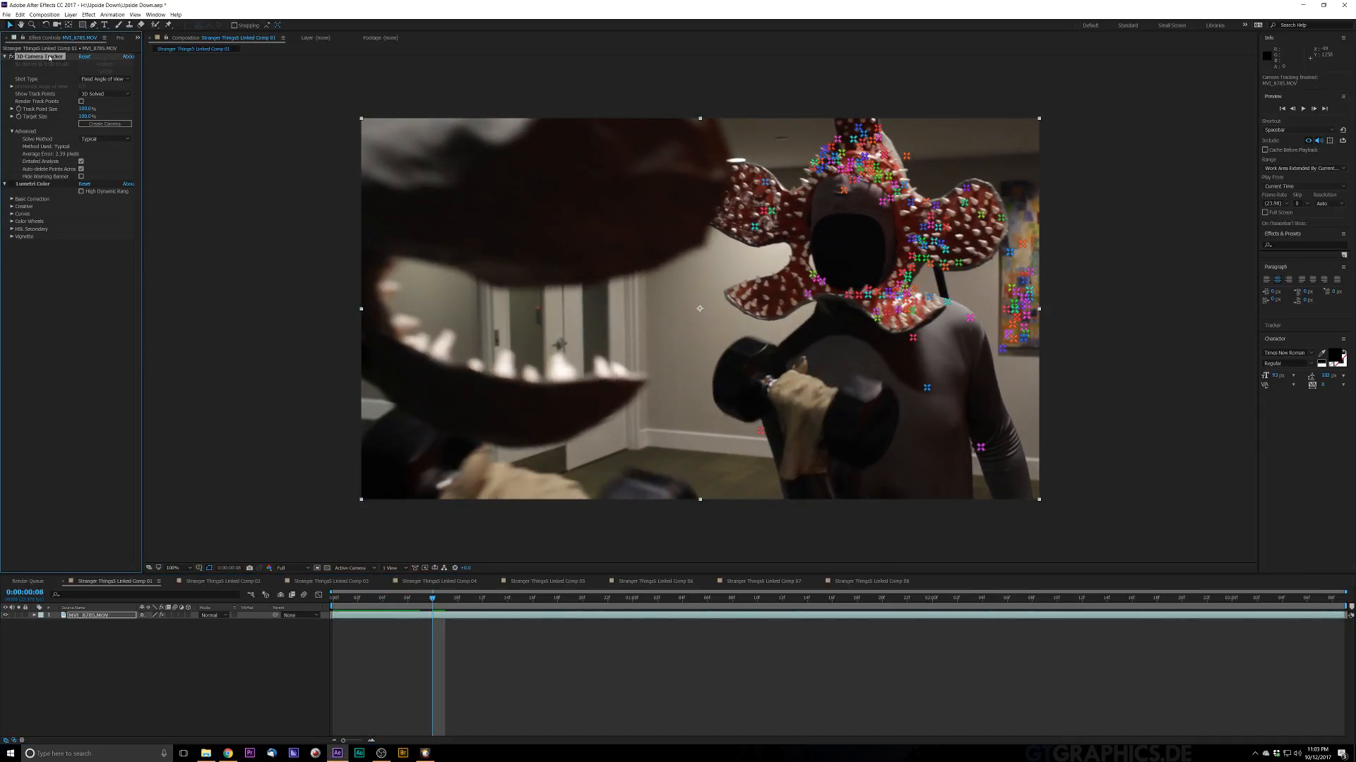
left_click(1031, 272)
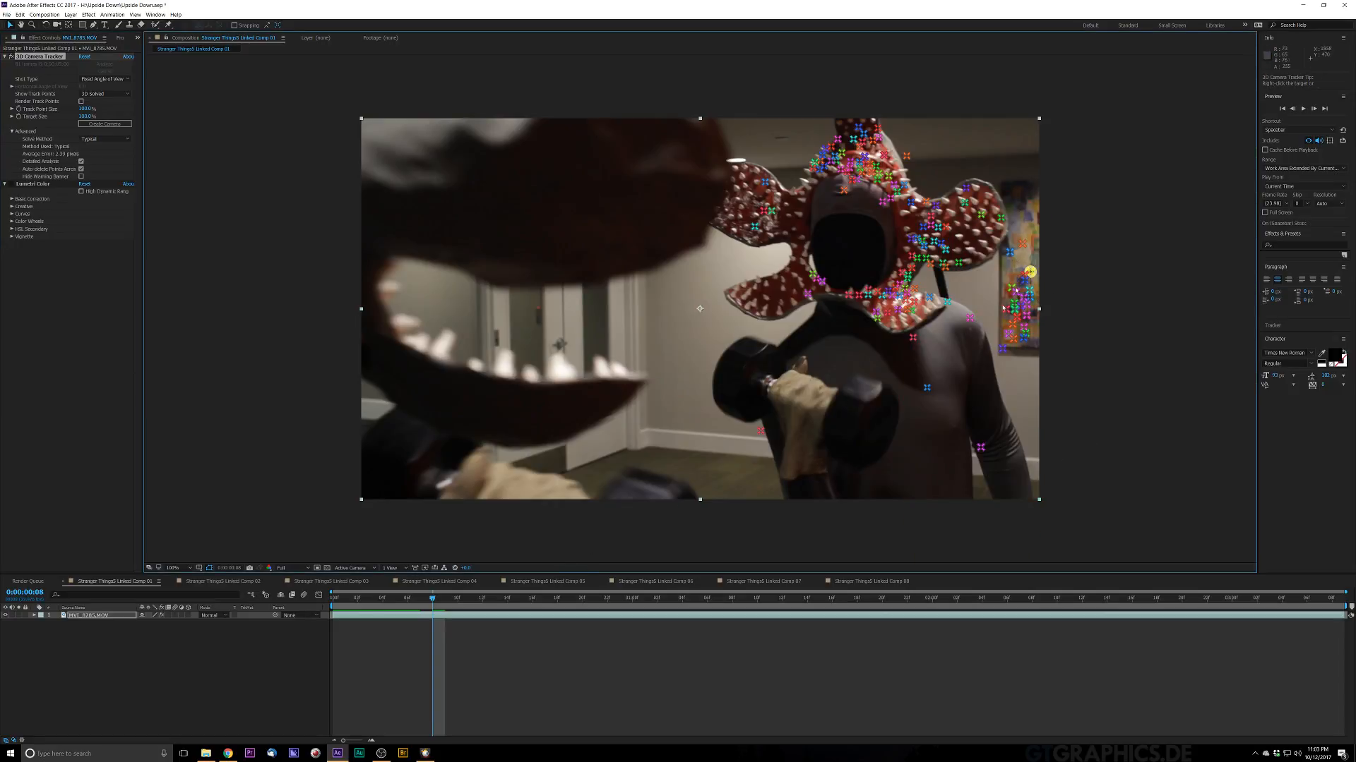
key("space")
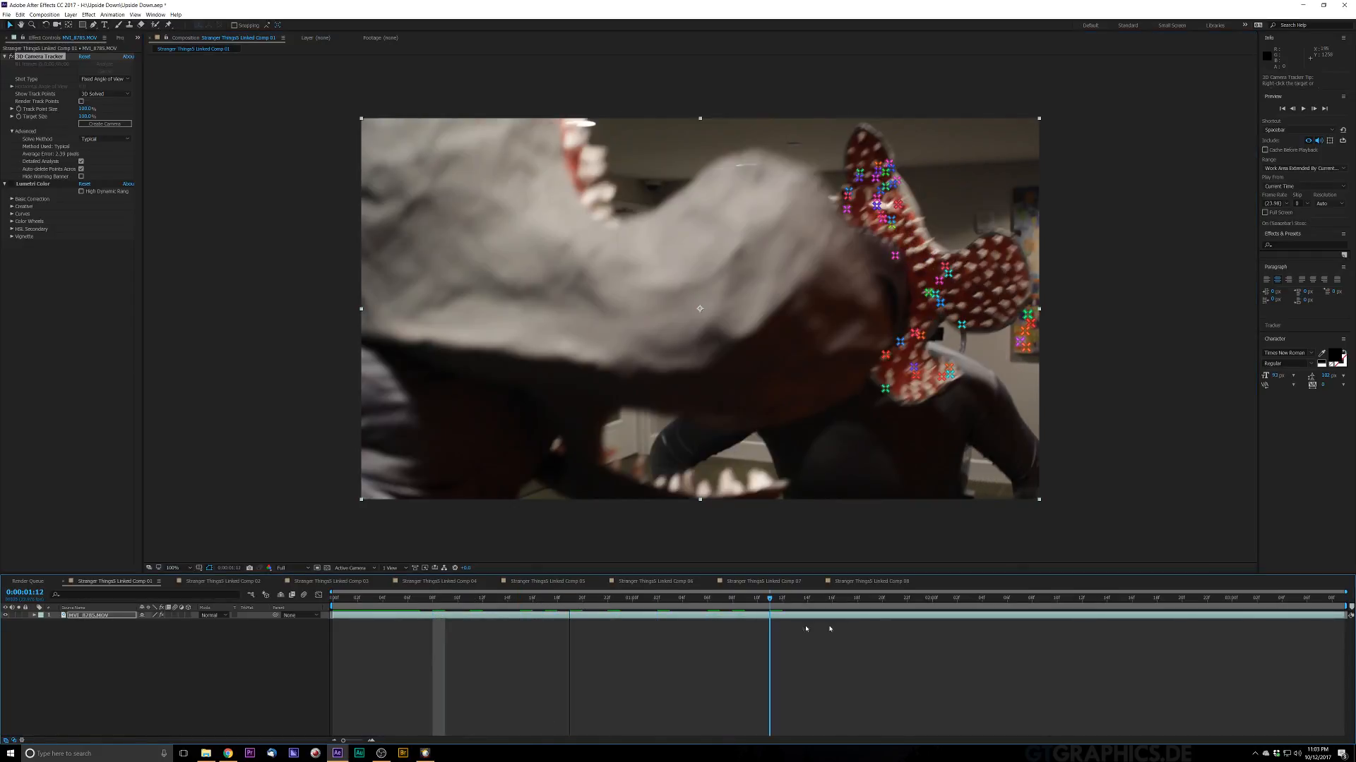
left_click_drag(1006, 628, 485, 671)
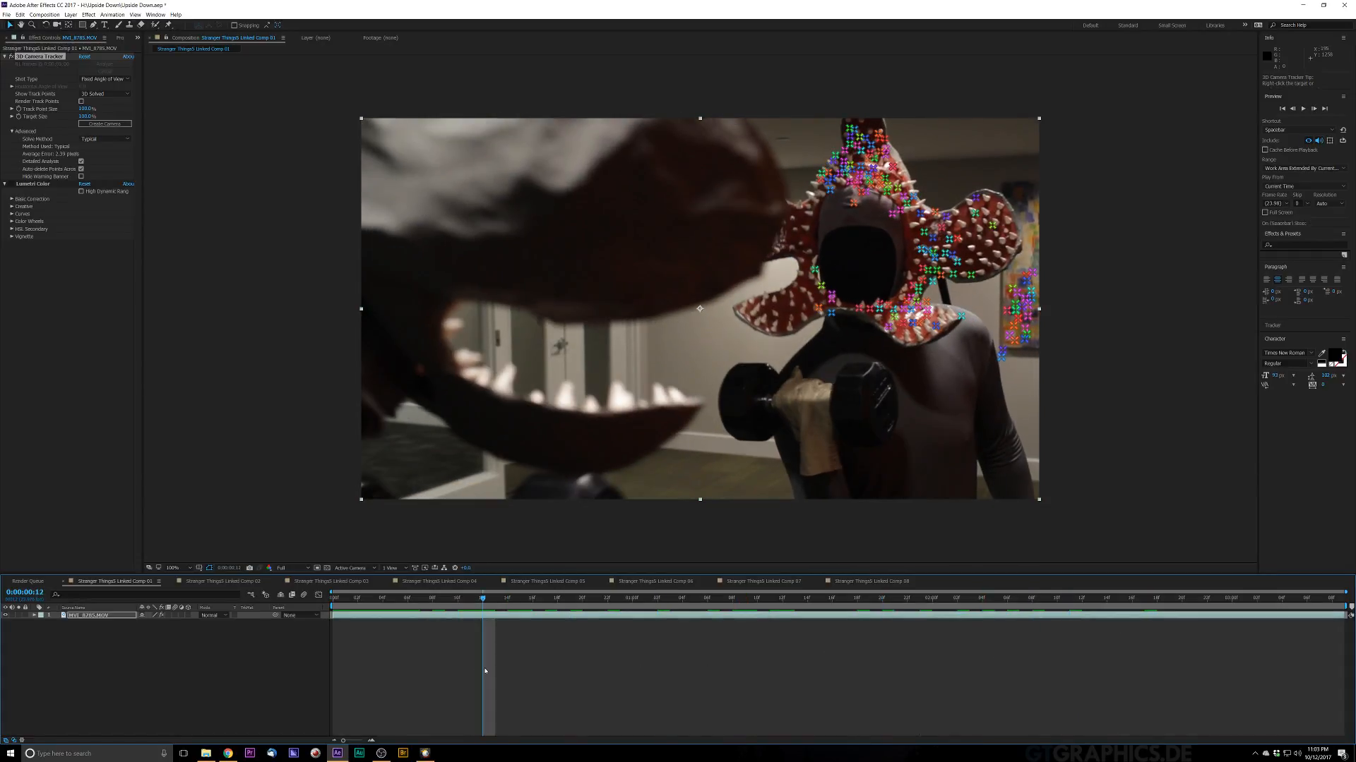
right_click(1033, 274)
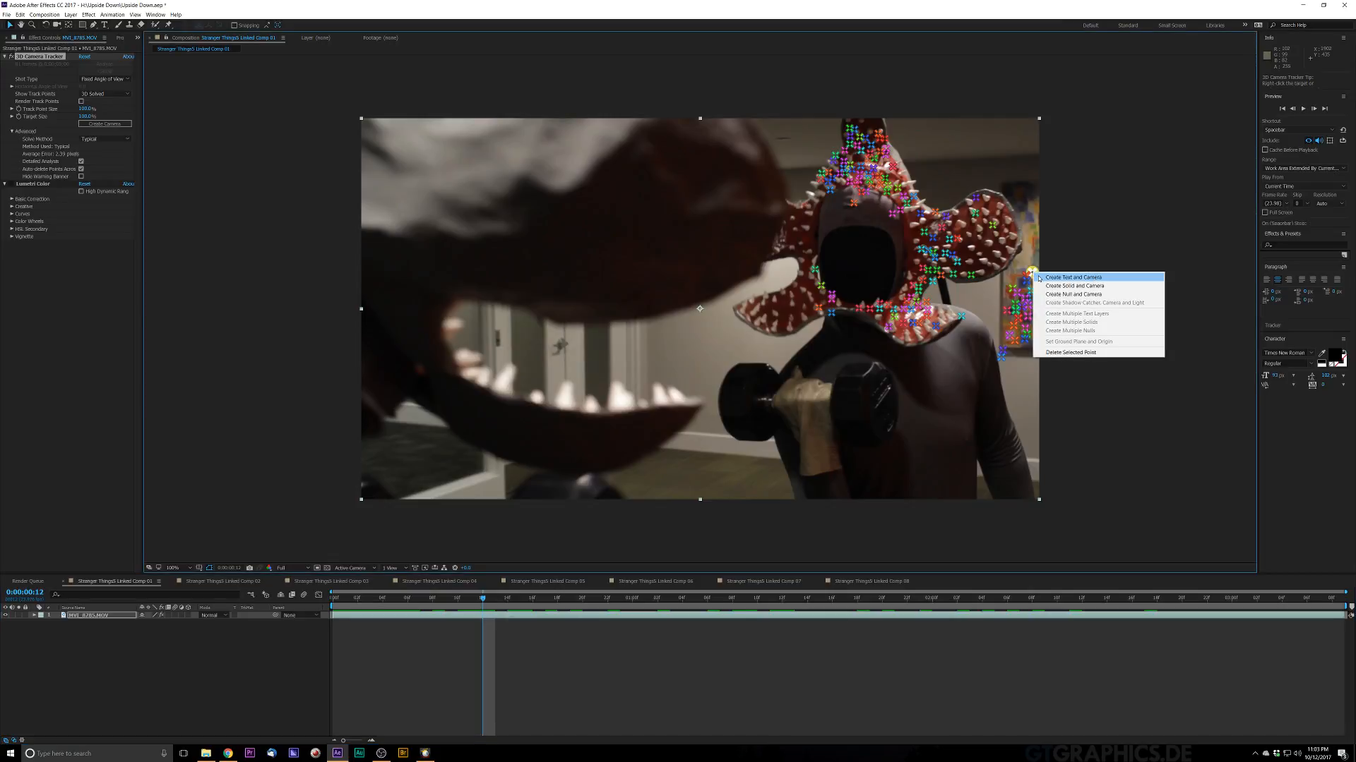
left_click(1093, 297)
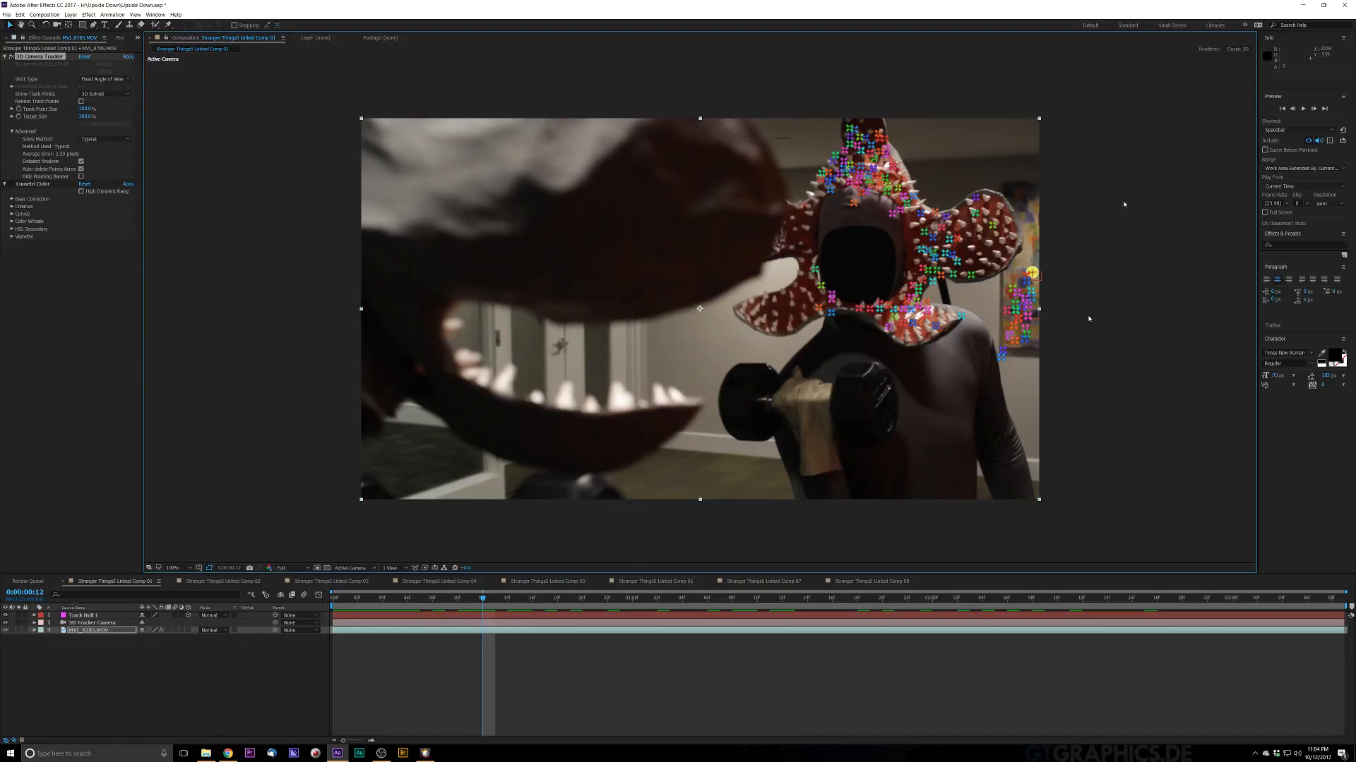
Step: Create a new black solid layer named Particle in the composition
left_click(227, 753)
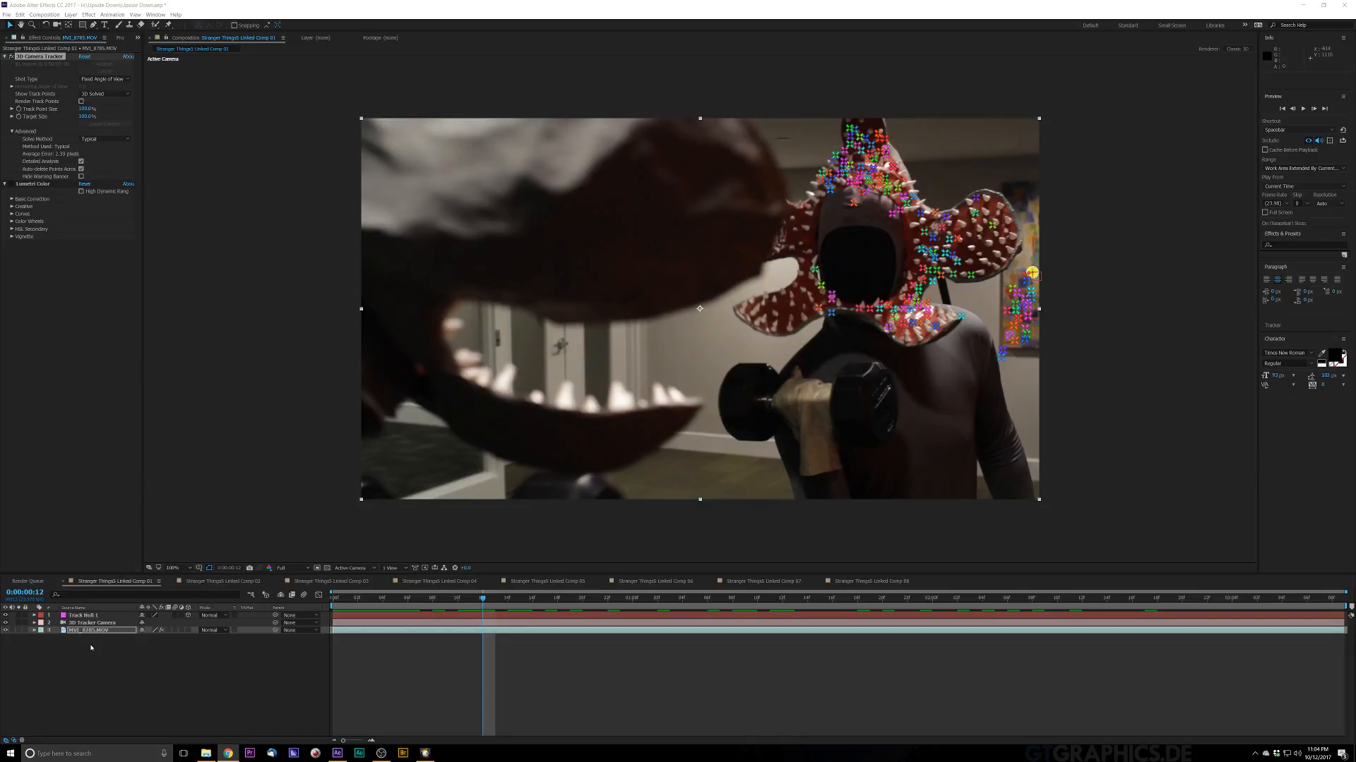
left_click(71, 14)
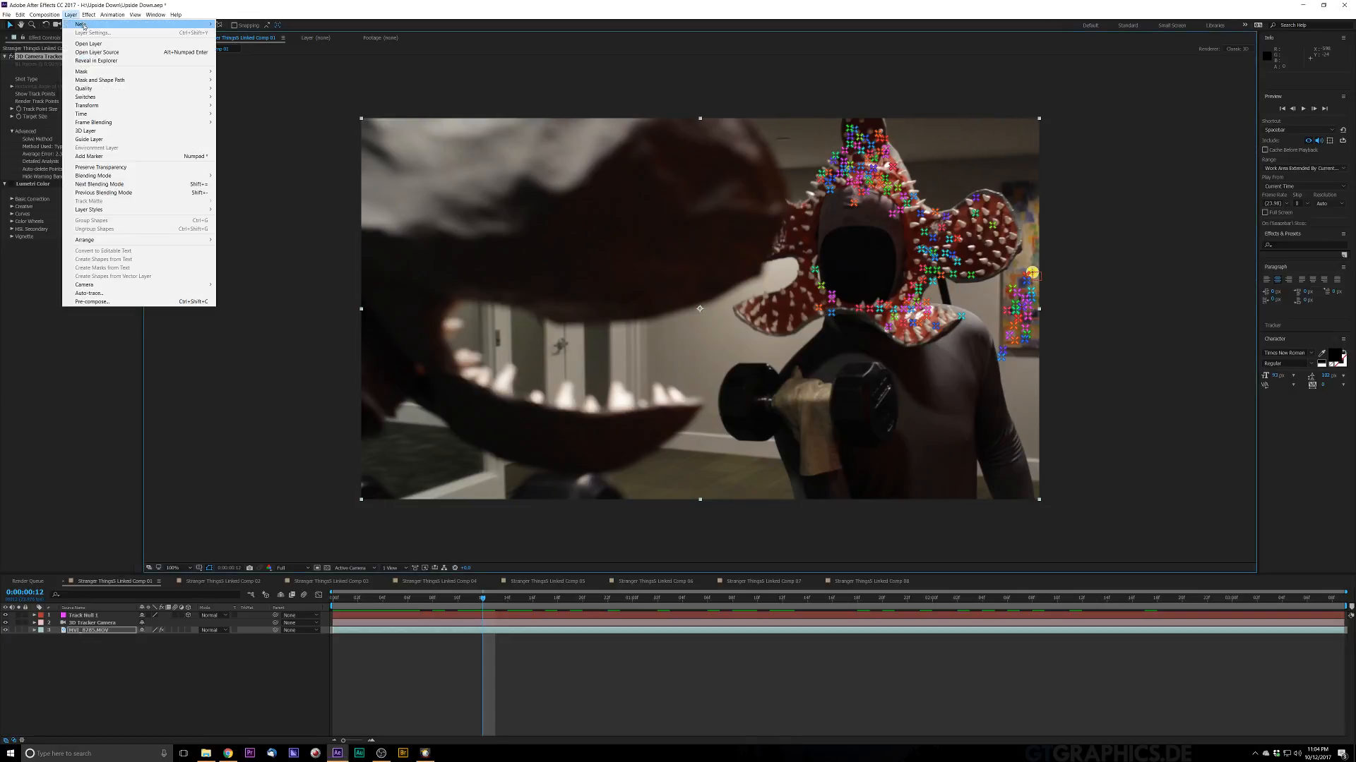
mouse_move(86, 26)
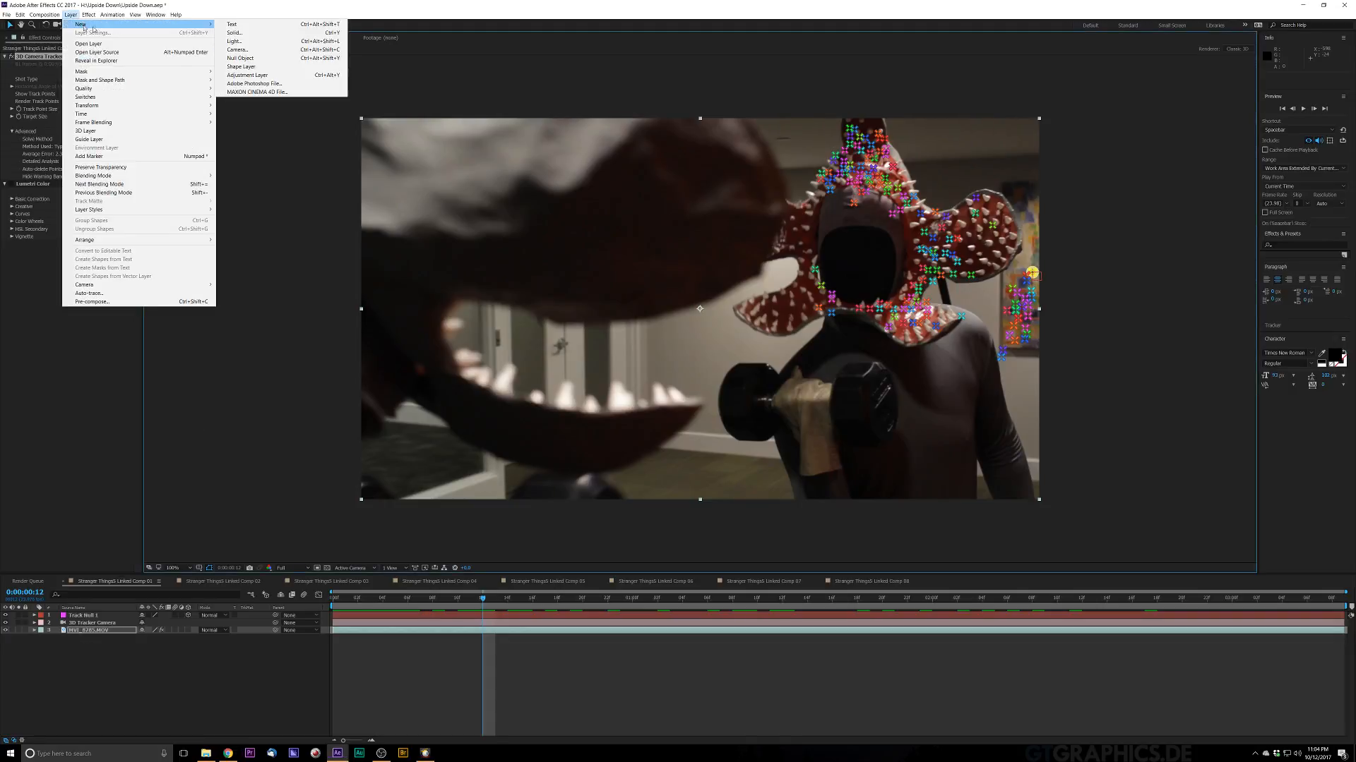
left_click(292, 39)
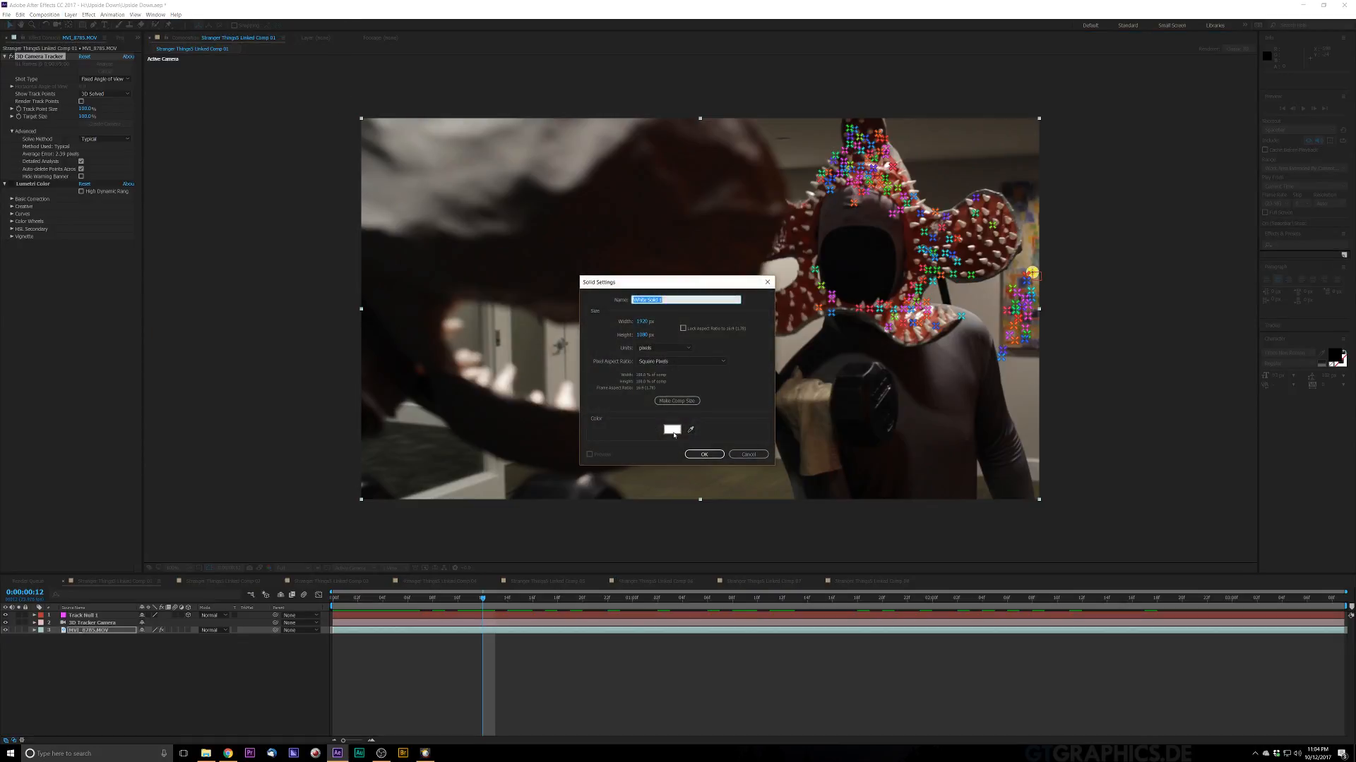
left_click(674, 430)
left_click(810, 334)
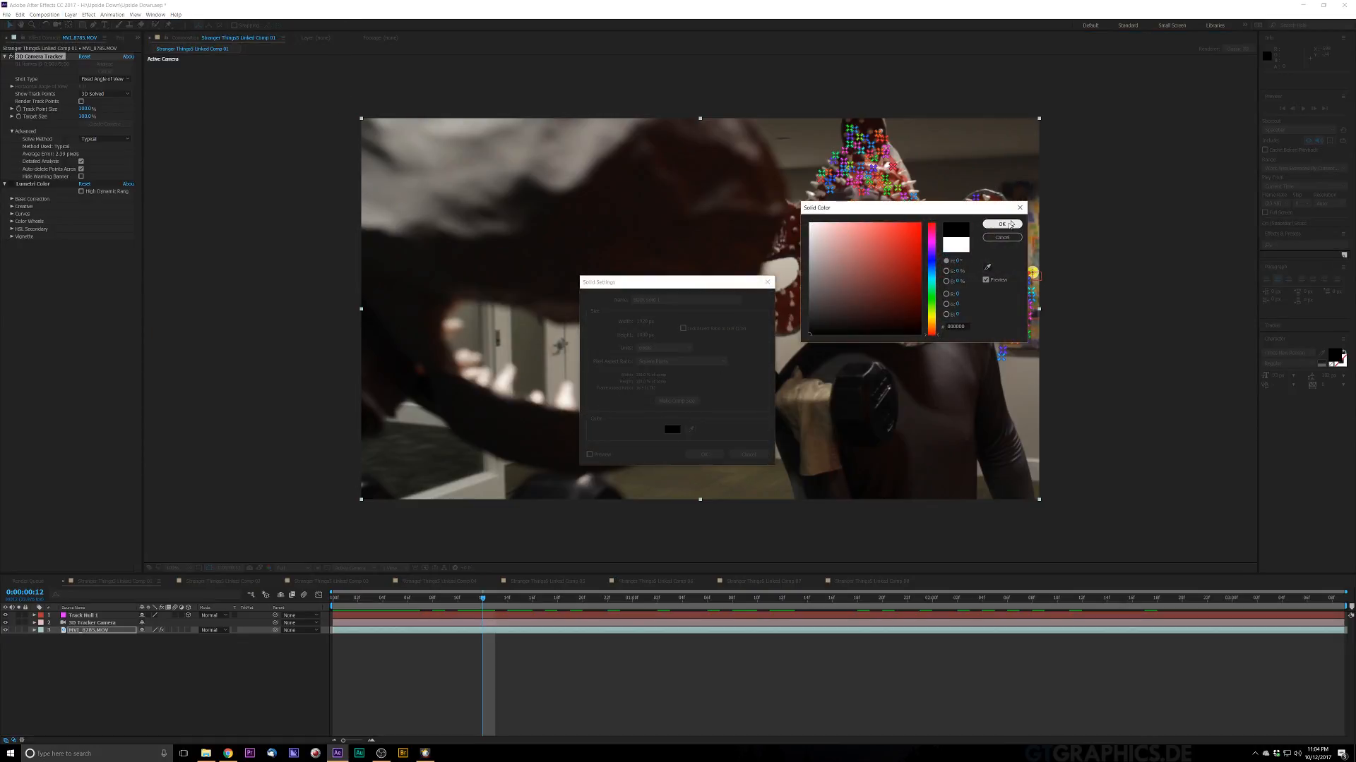
left_click(1011, 225)
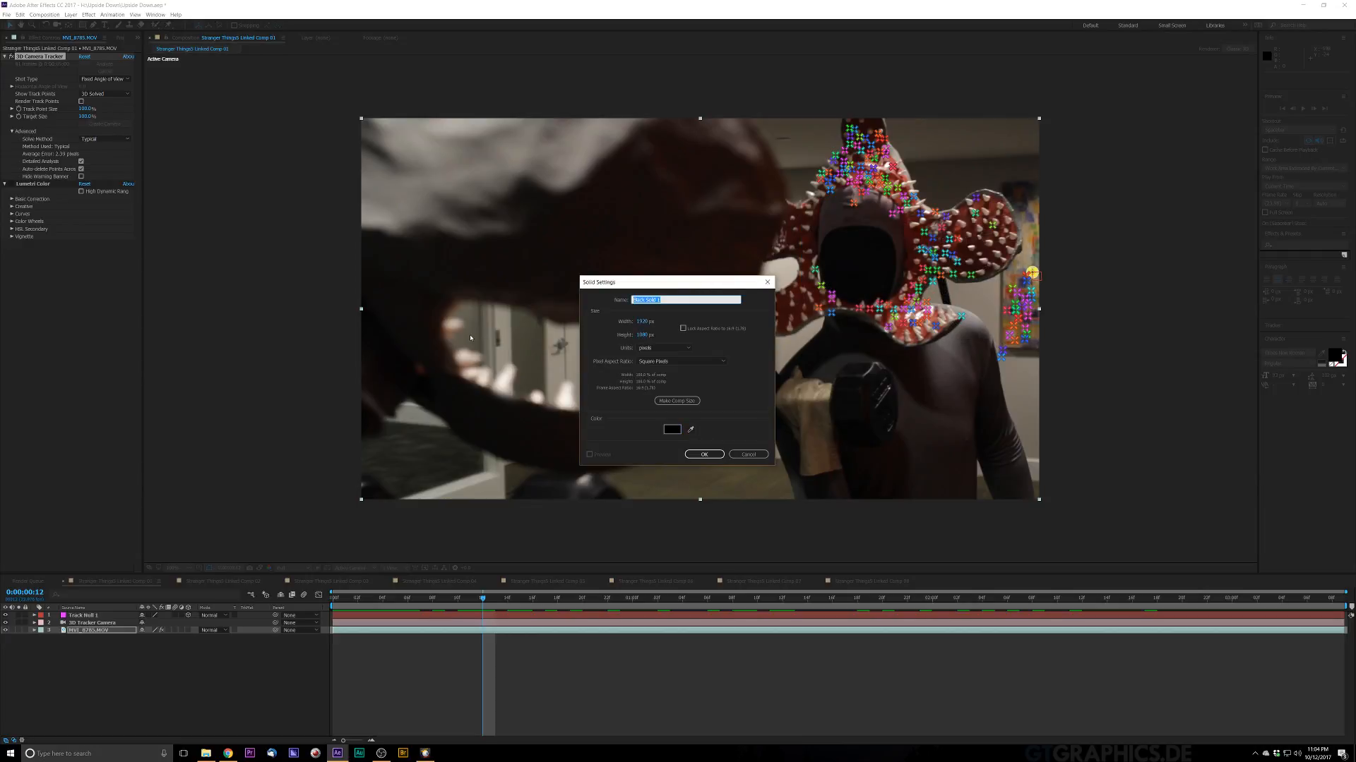
type("Particle")
key("Return")
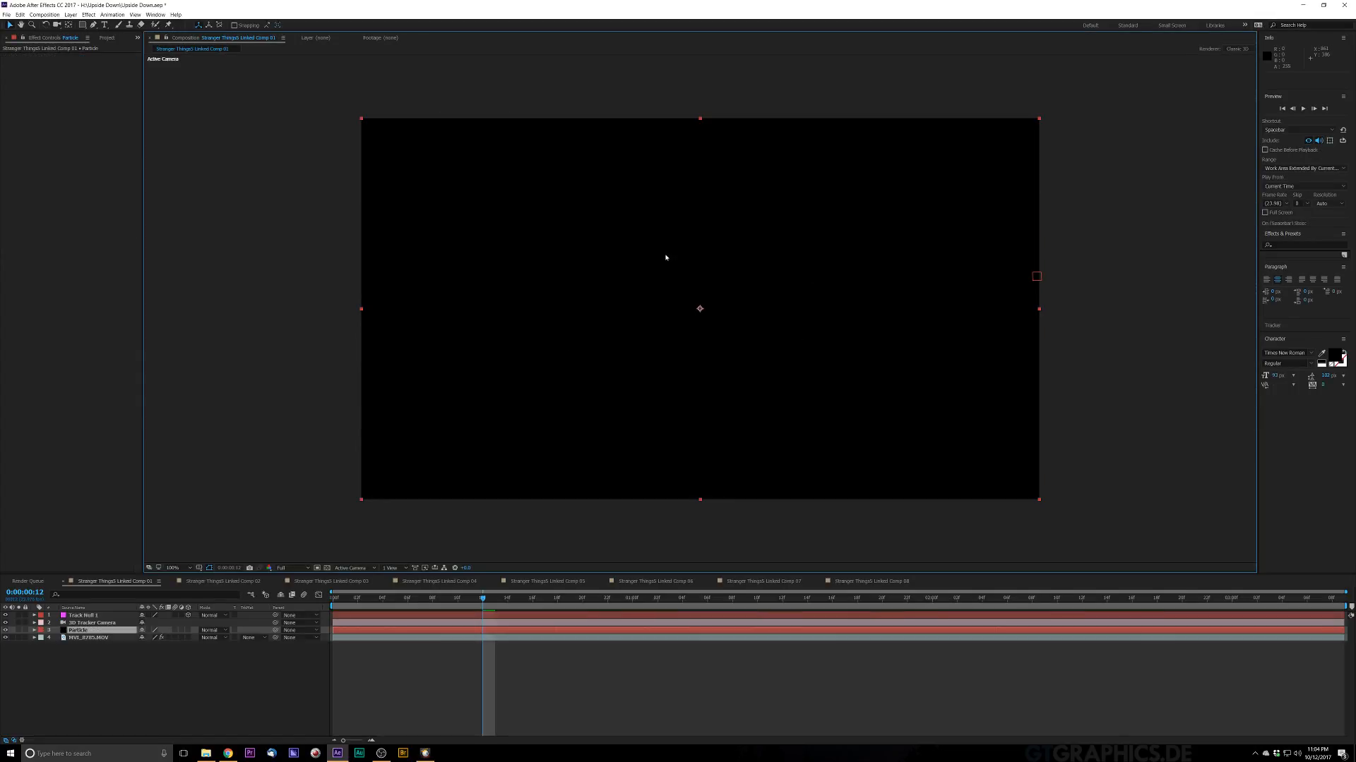
Step: Search the effects for Particular and apply it to the Particle solid
key("ctrl+space")
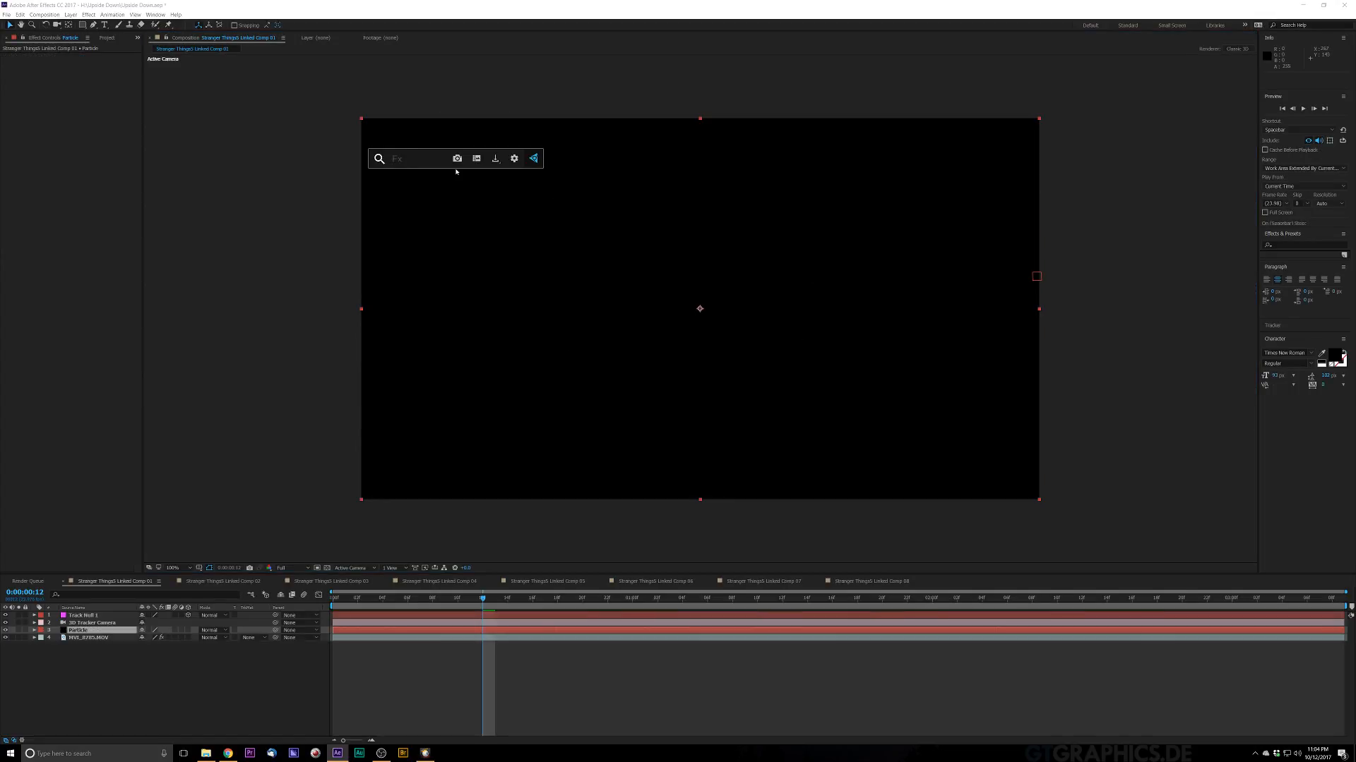
type("tr")
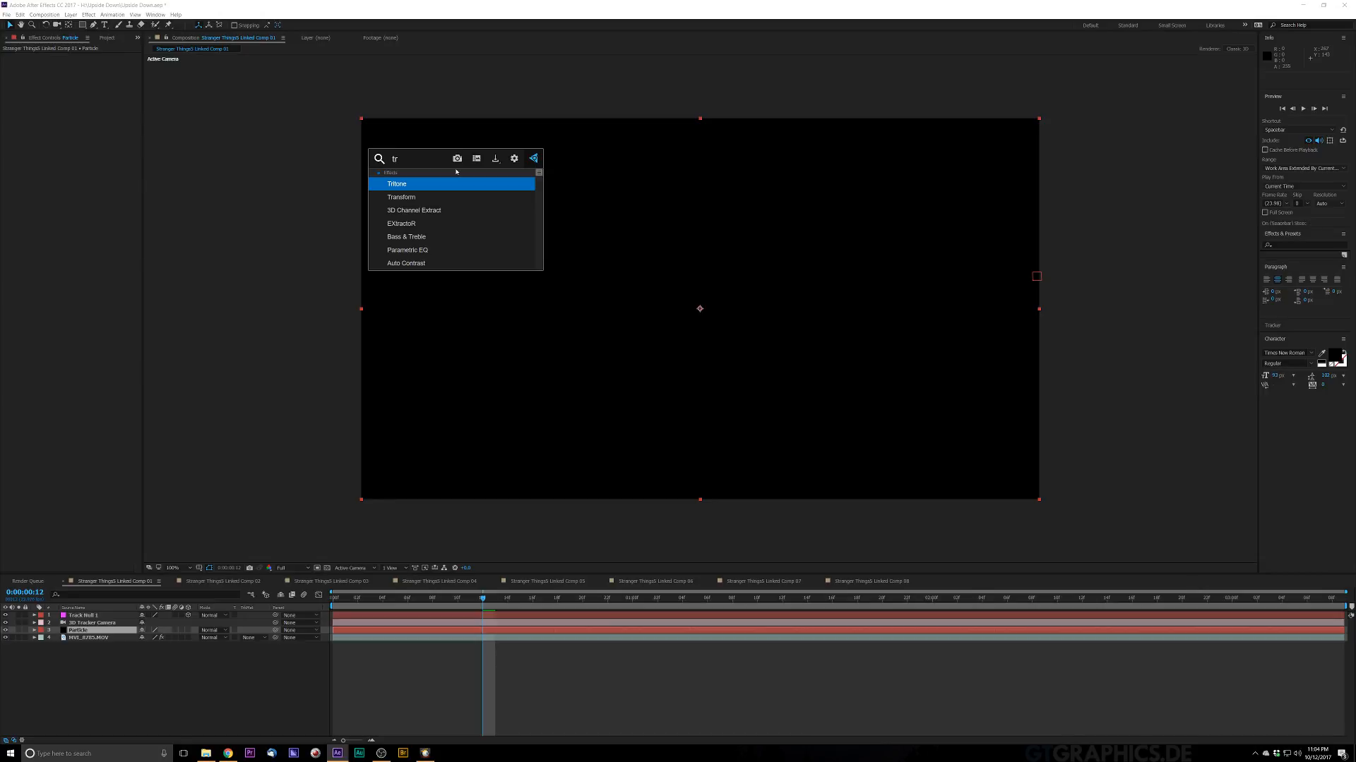
type("apcode")
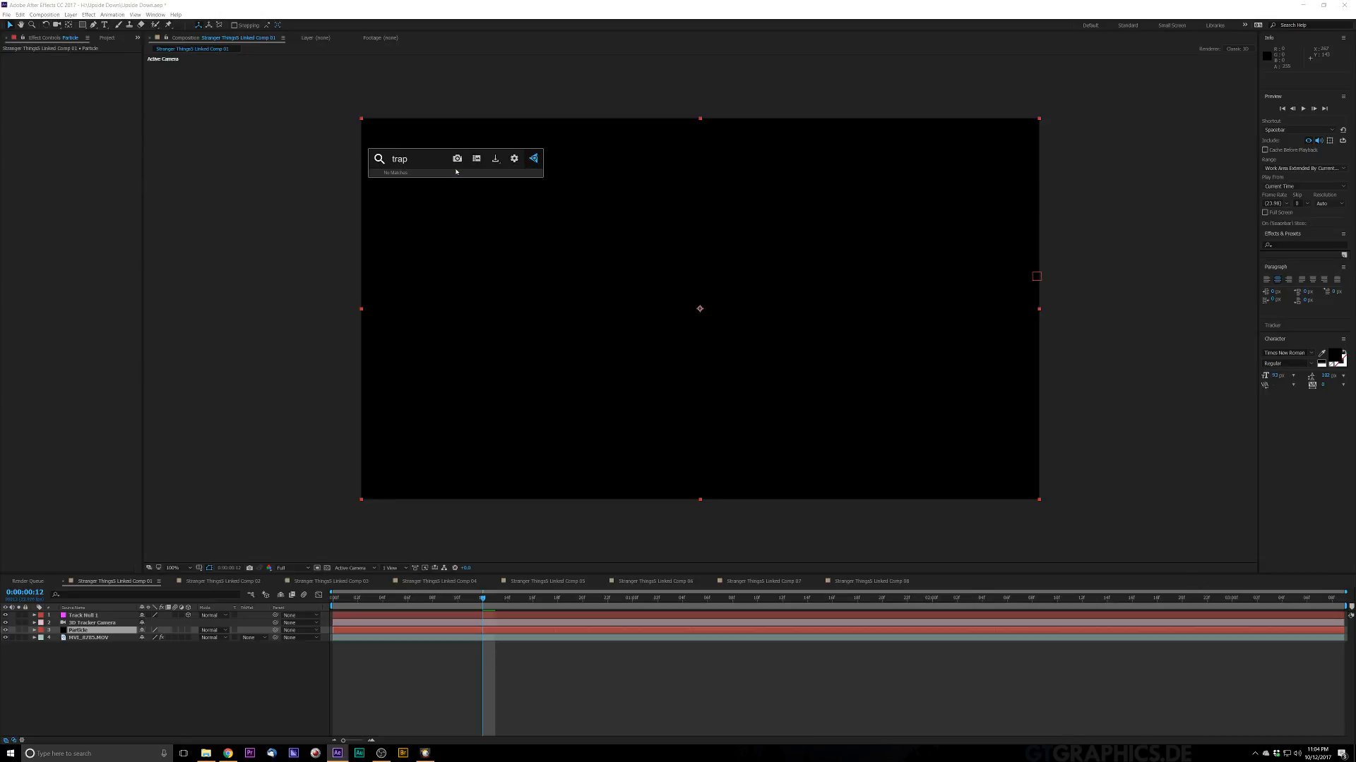
key("BackSpace")
key("BackSpace")
key("BackSpace")
key("BackSpace")
key("BackSpace")
key("BackSpace")
key("BackSpace")
key("BackSpace")
type("parti")
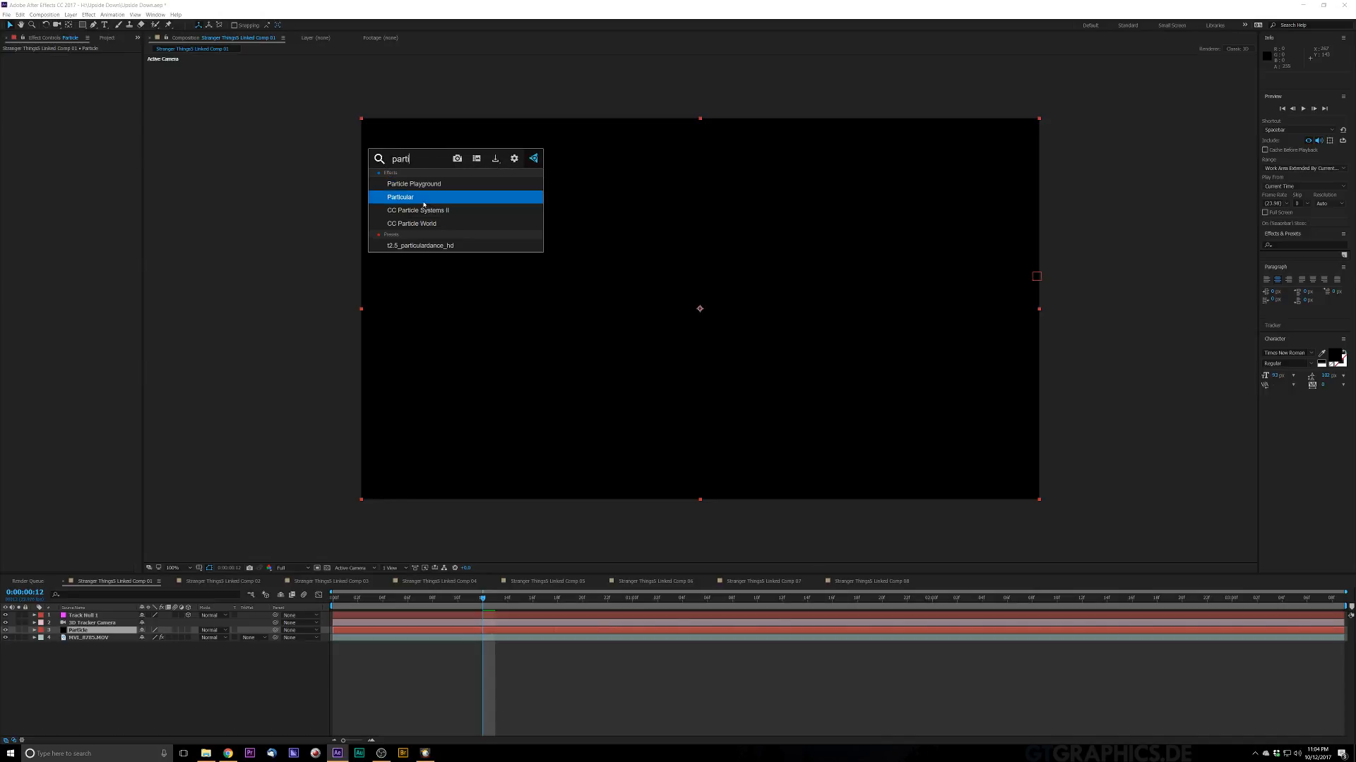
left_click(424, 198)
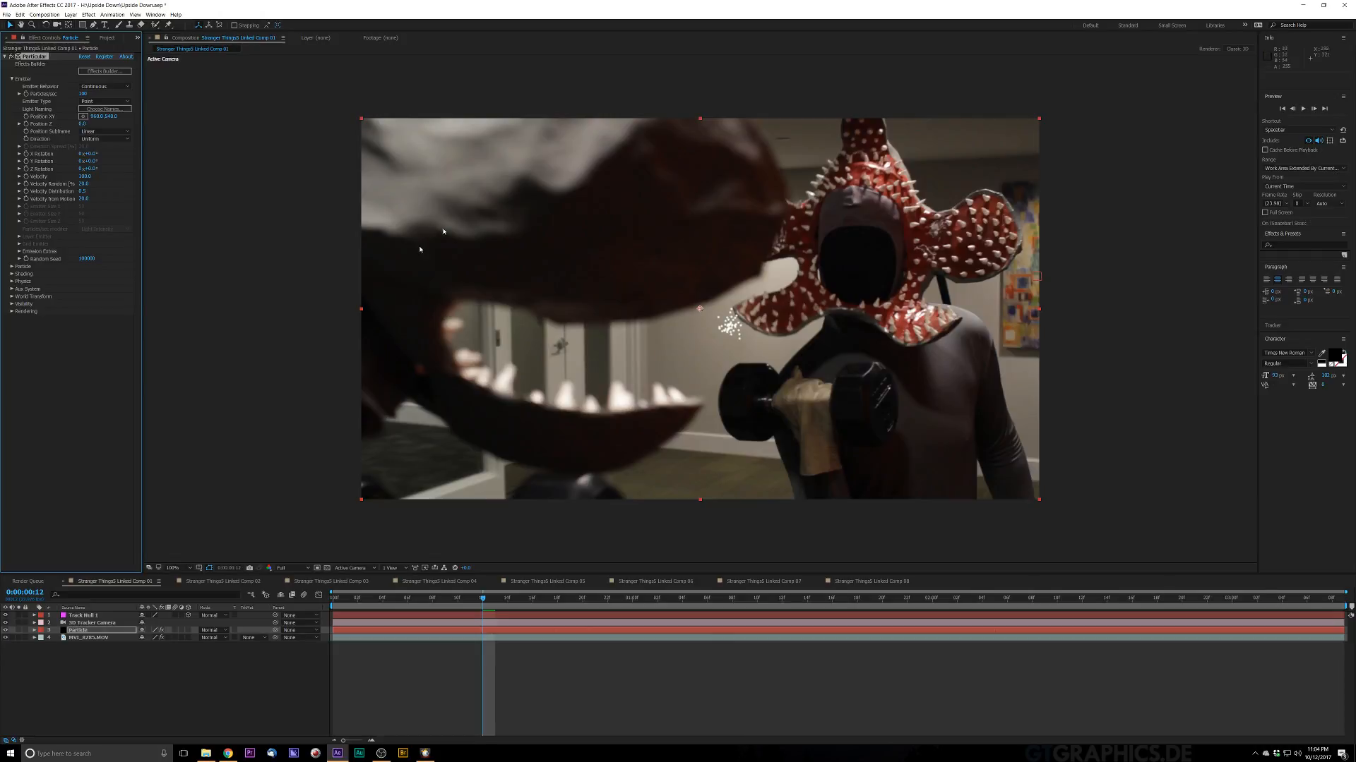
Step: Preview the particle emitter playing over the tracked footage
key("space")
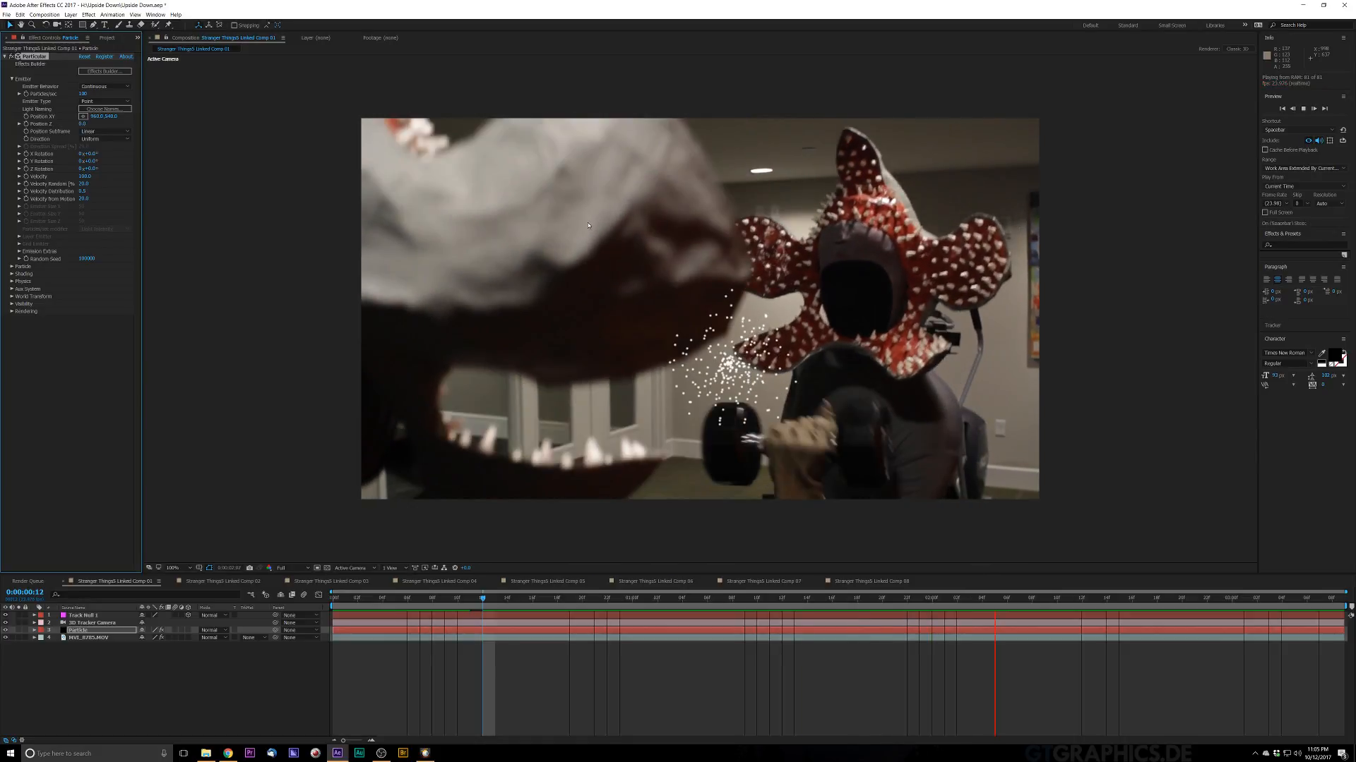
key("space")
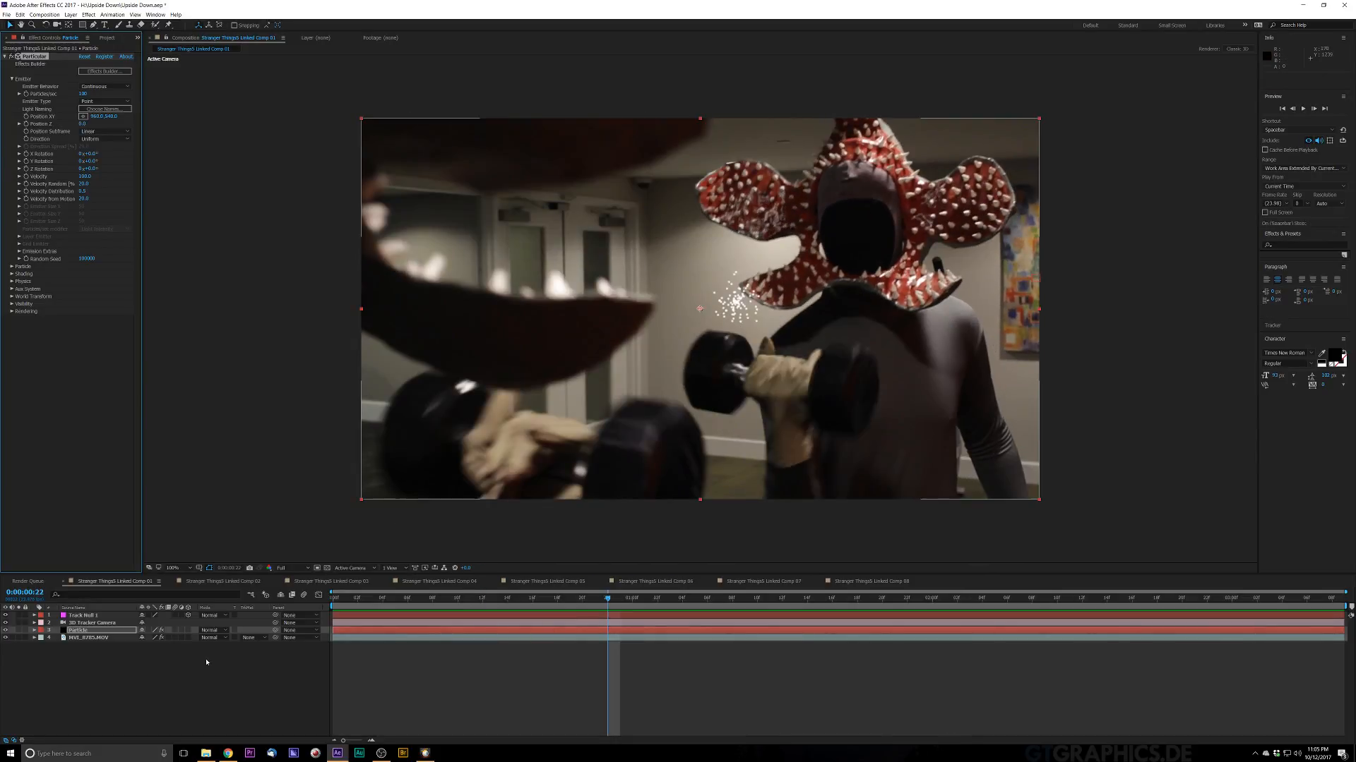
Step: Delete the 3D Tracker Camera layer
left_click(92, 695)
left_click(91, 622)
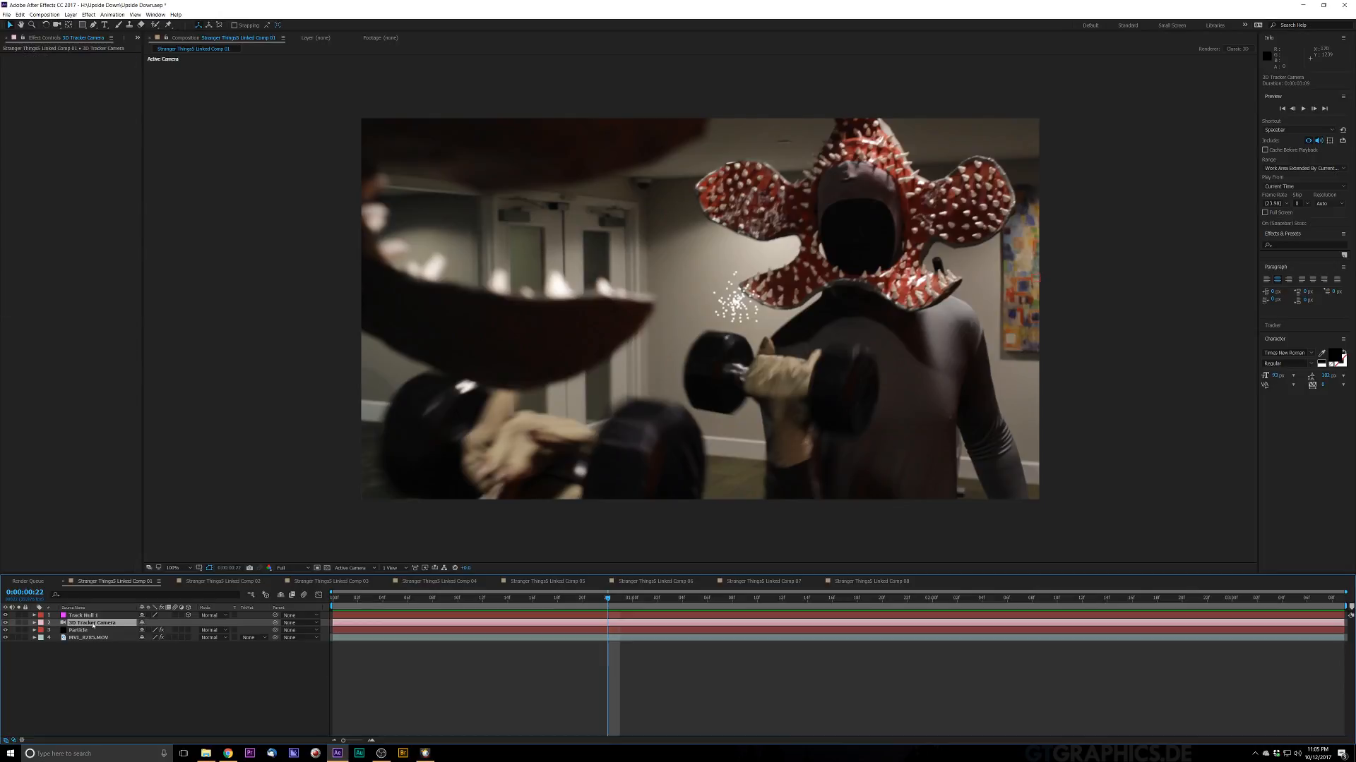
key("Delete")
Step: Expand Track Null 1's Position and transform properties to inspect them
left_click(81, 616)
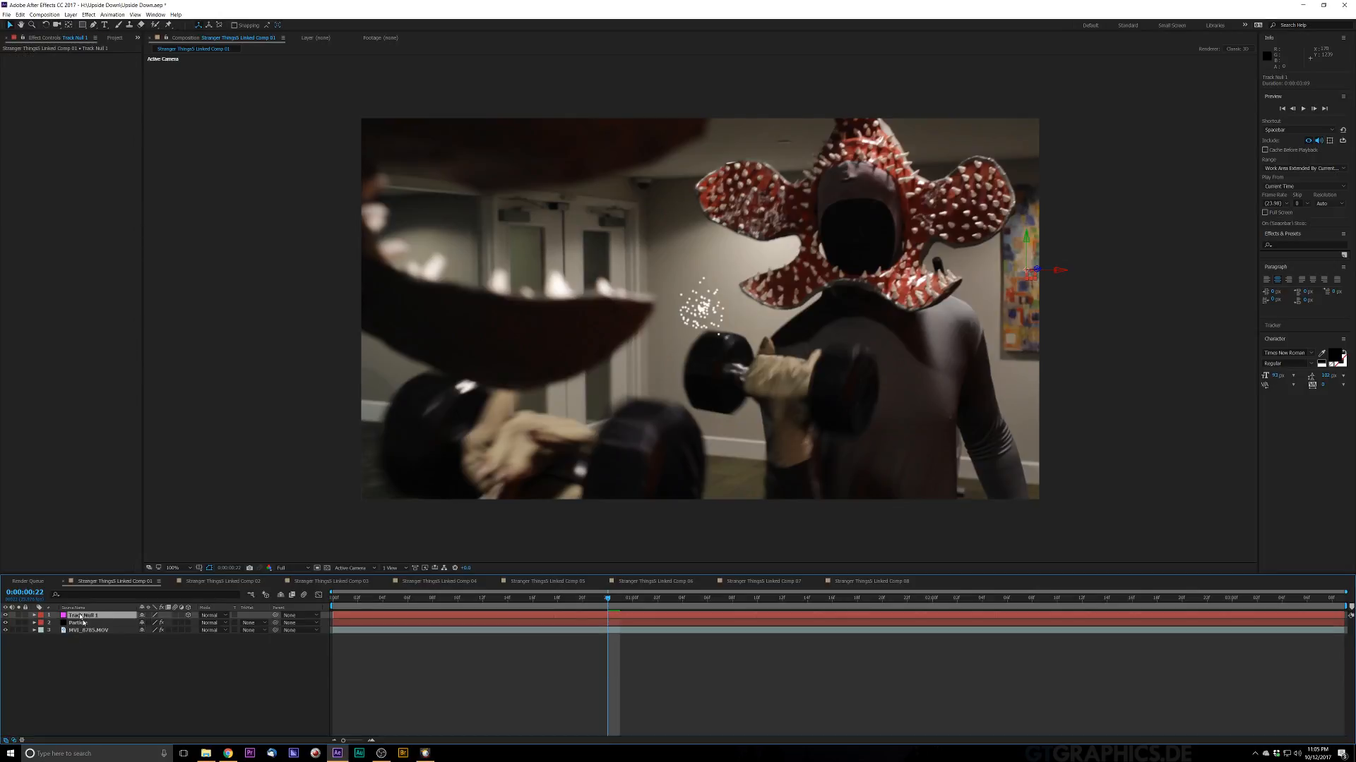
left_click(84, 631)
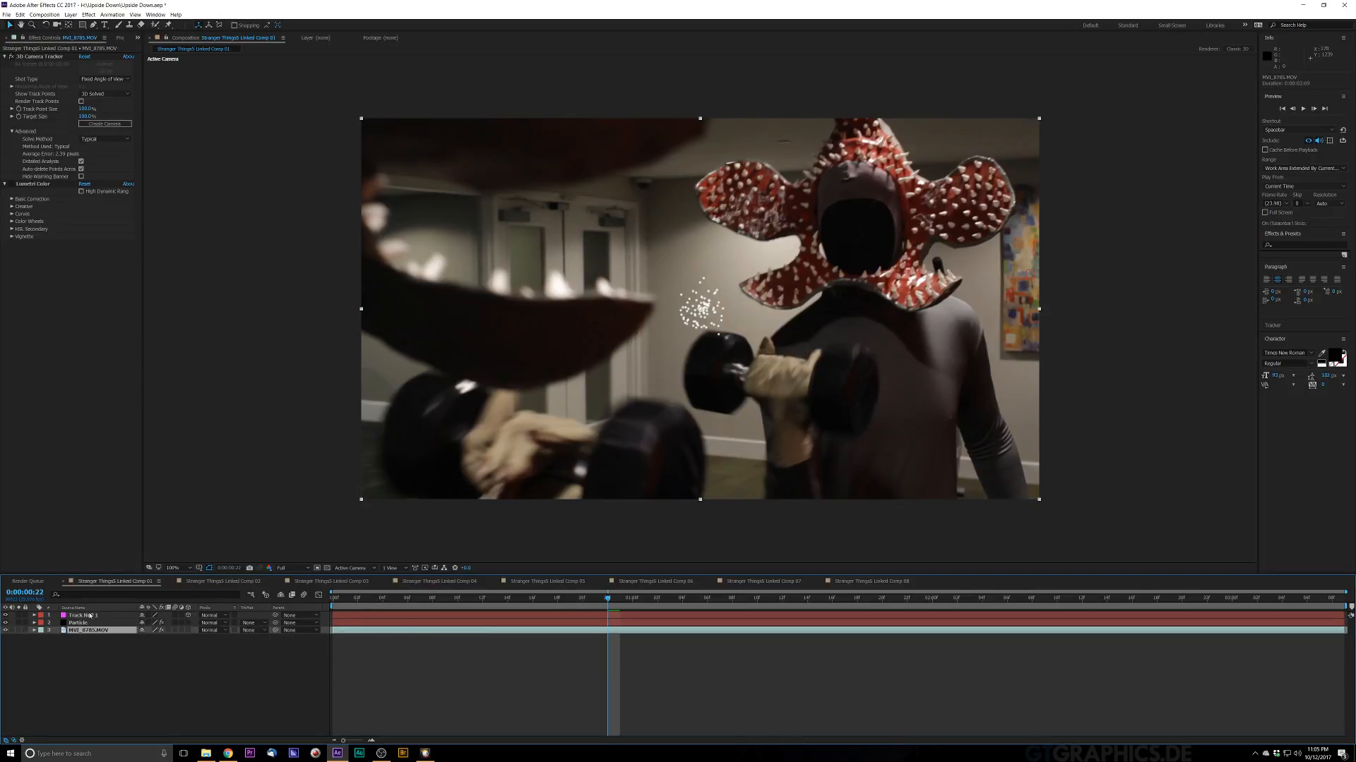
left_click(89, 616)
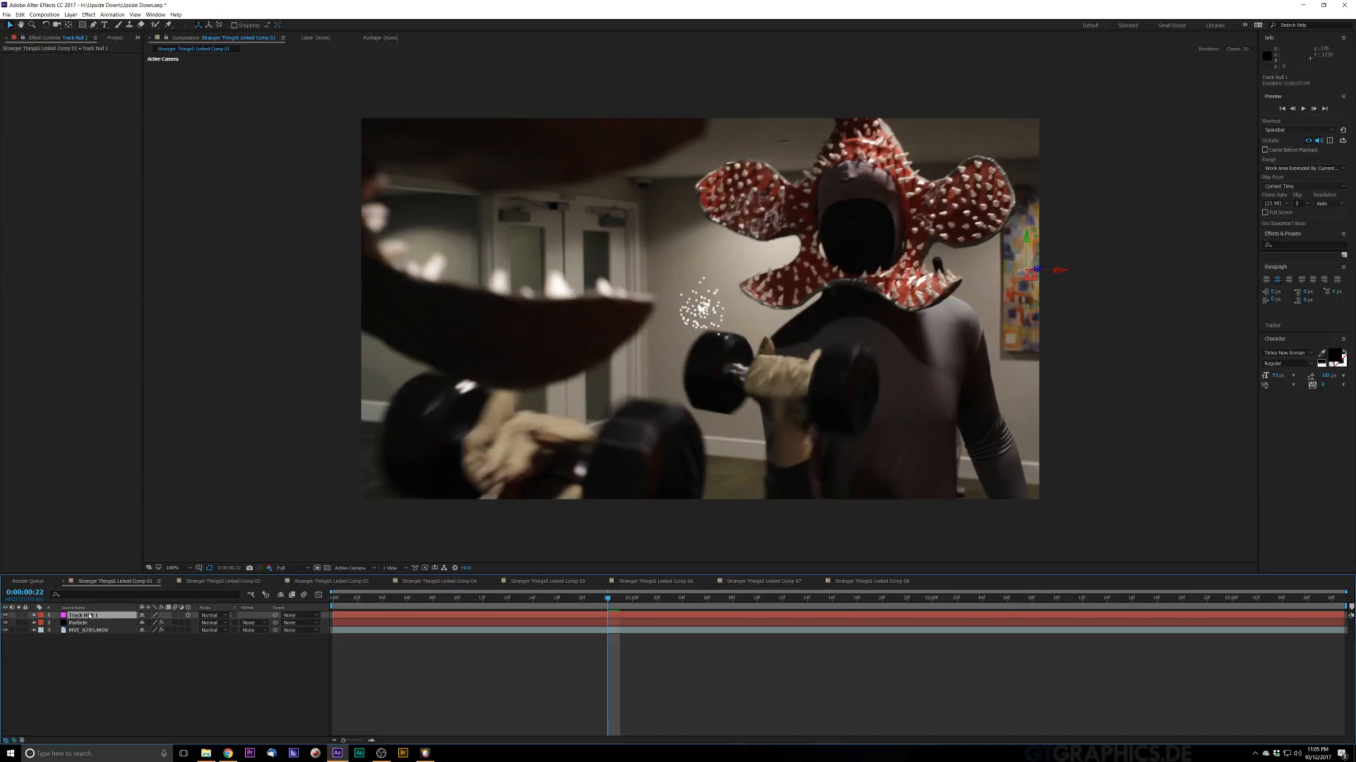
key("p")
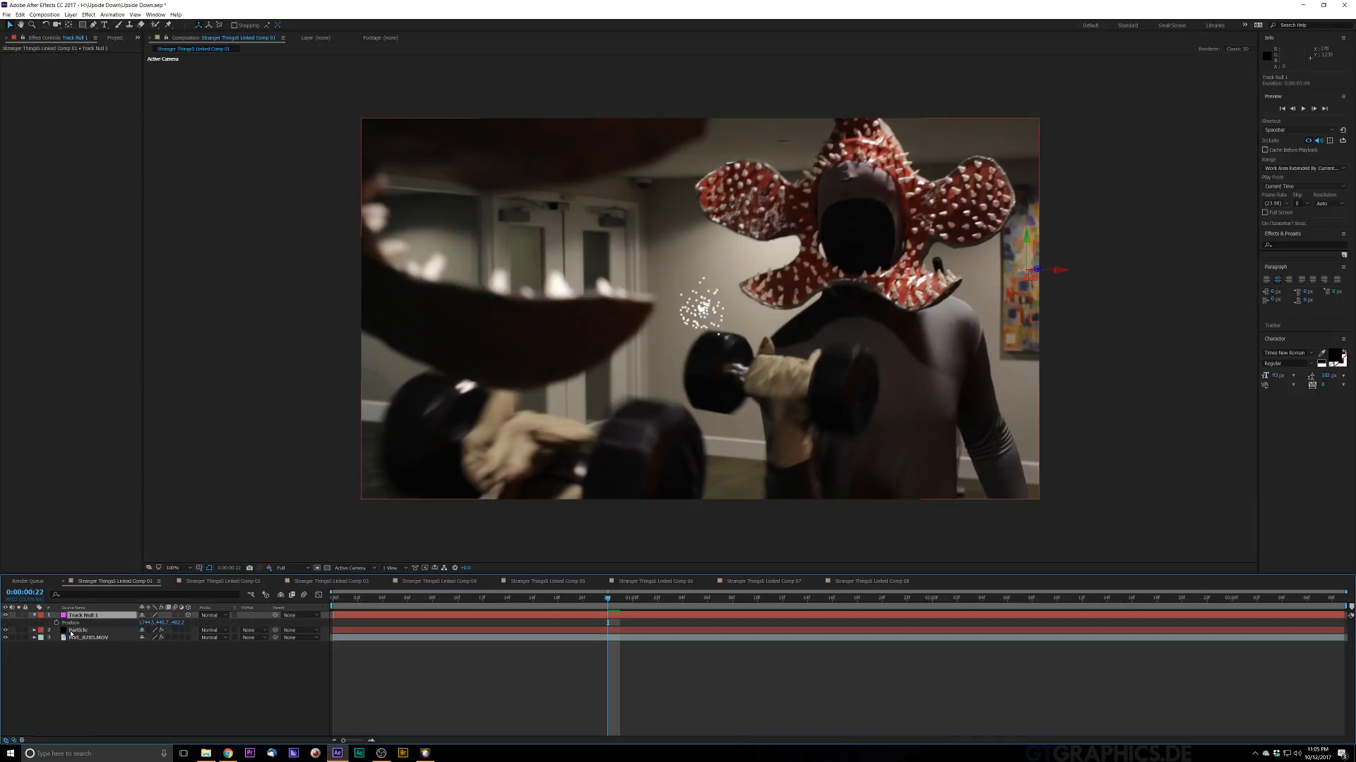
left_click(34, 631)
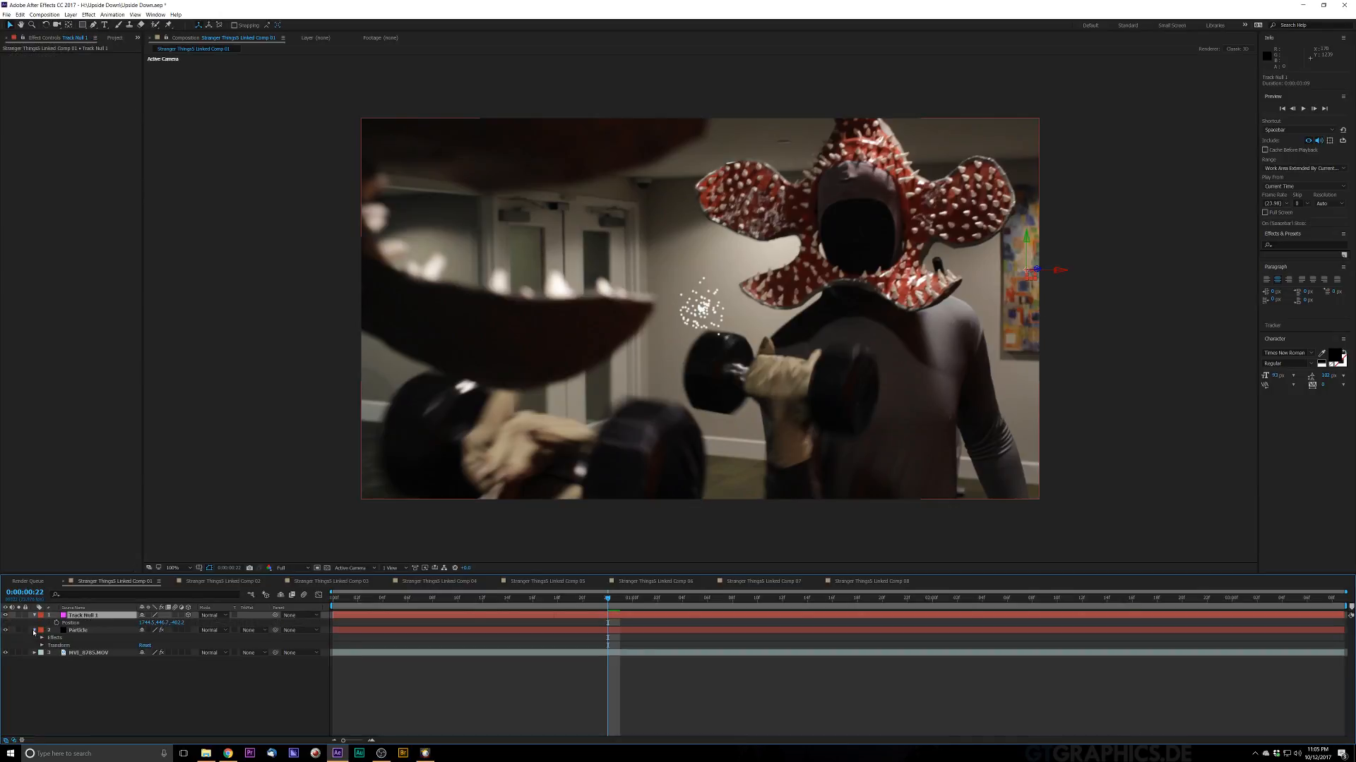
left_click(34, 616)
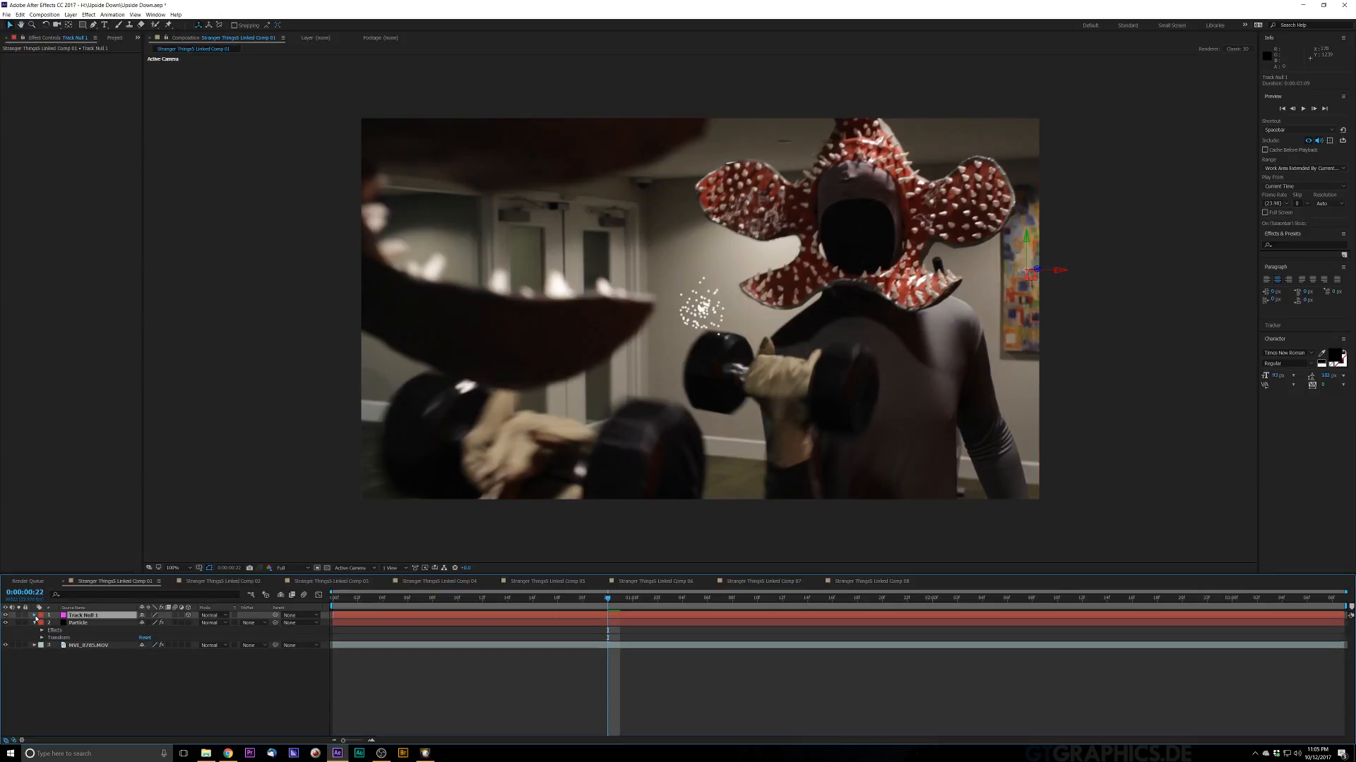
left_click(34, 616)
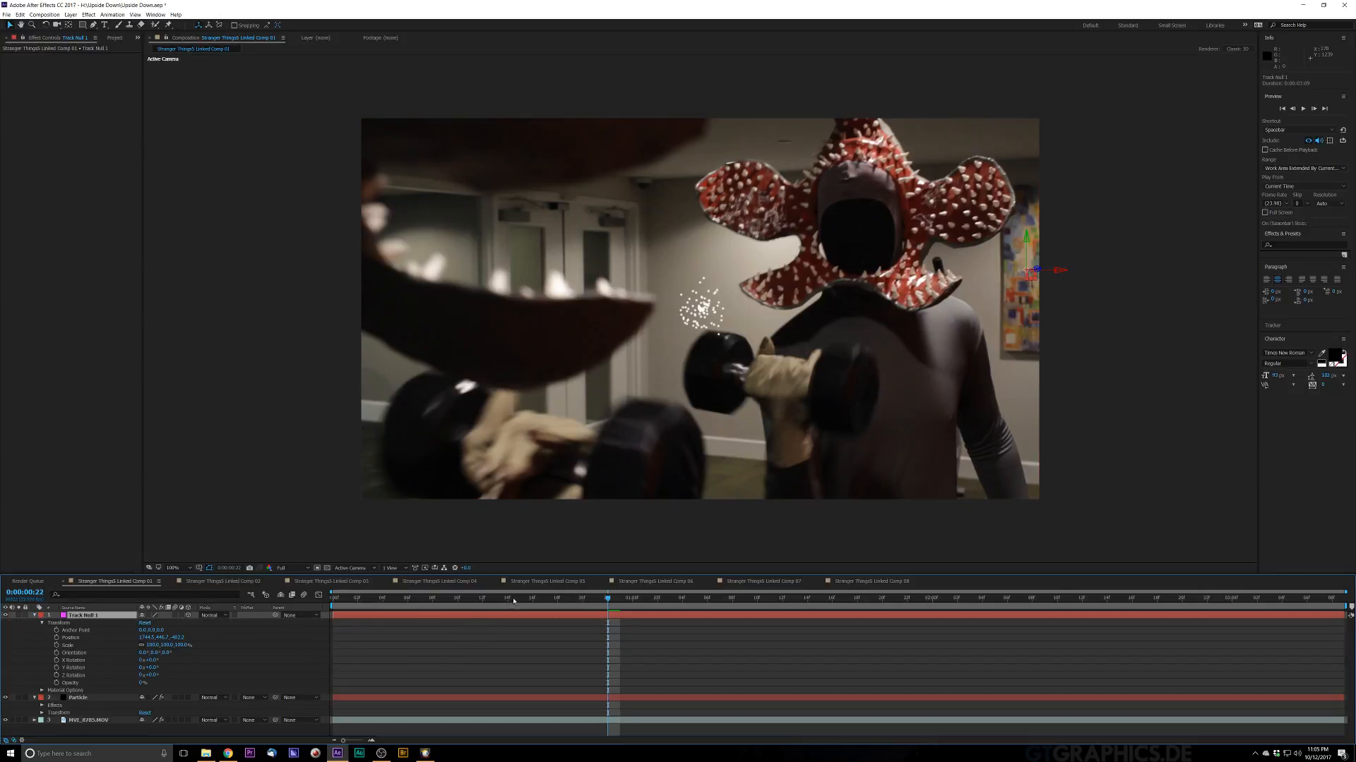
Step: Undo the deletion of the 3D Tracker Camera layer
left_click_drag(523, 601, 240, 672)
key("ctrl+z")
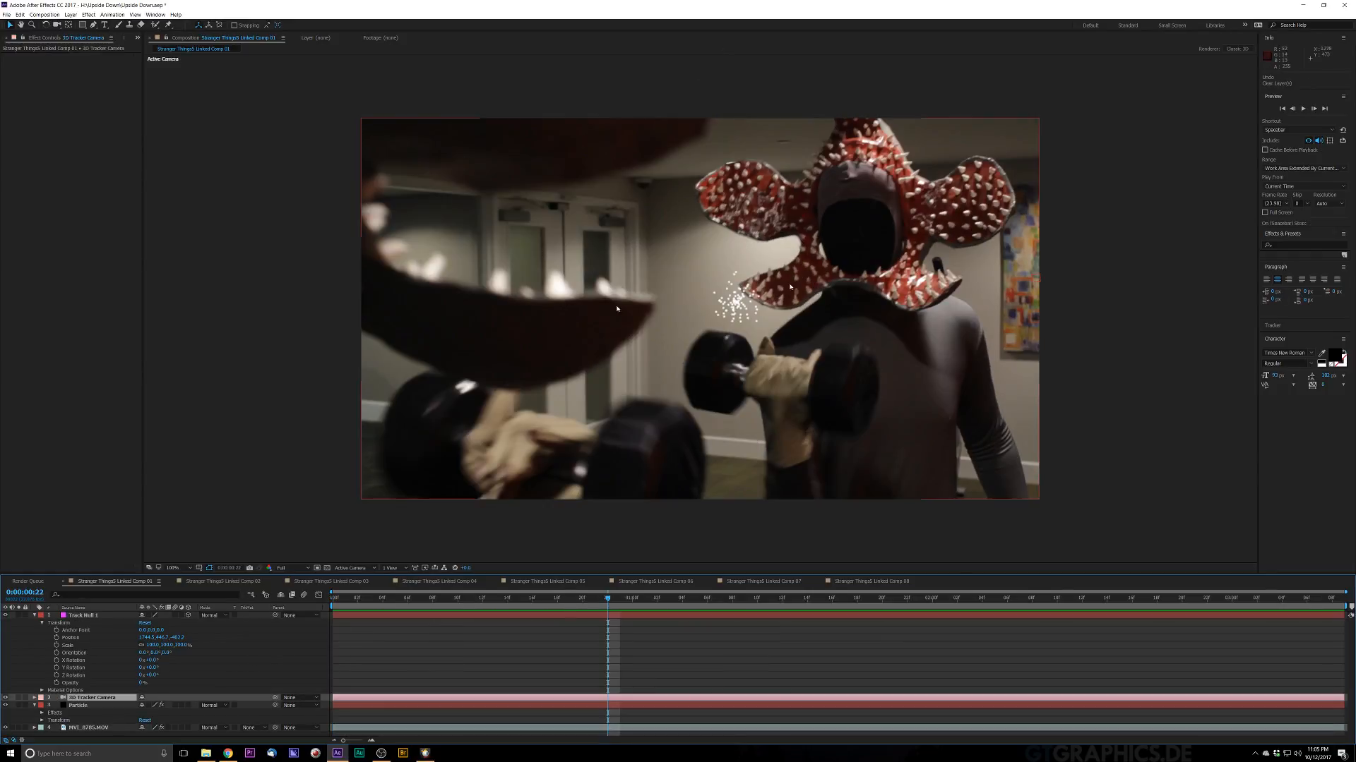
Step: Return to the composition's first frame and preview the particles with Track Null 1 selected
left_click(88, 616)
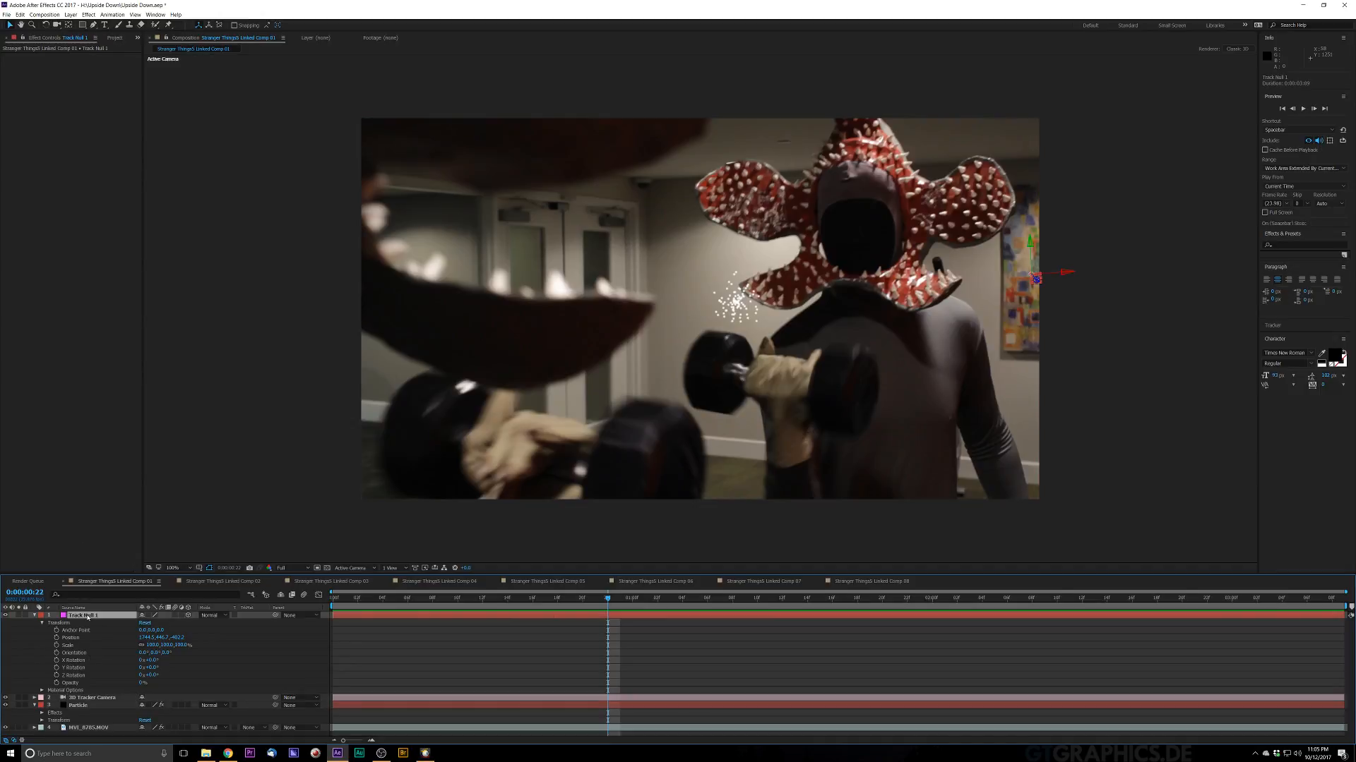
left_click_drag(610, 599, 248, 619)
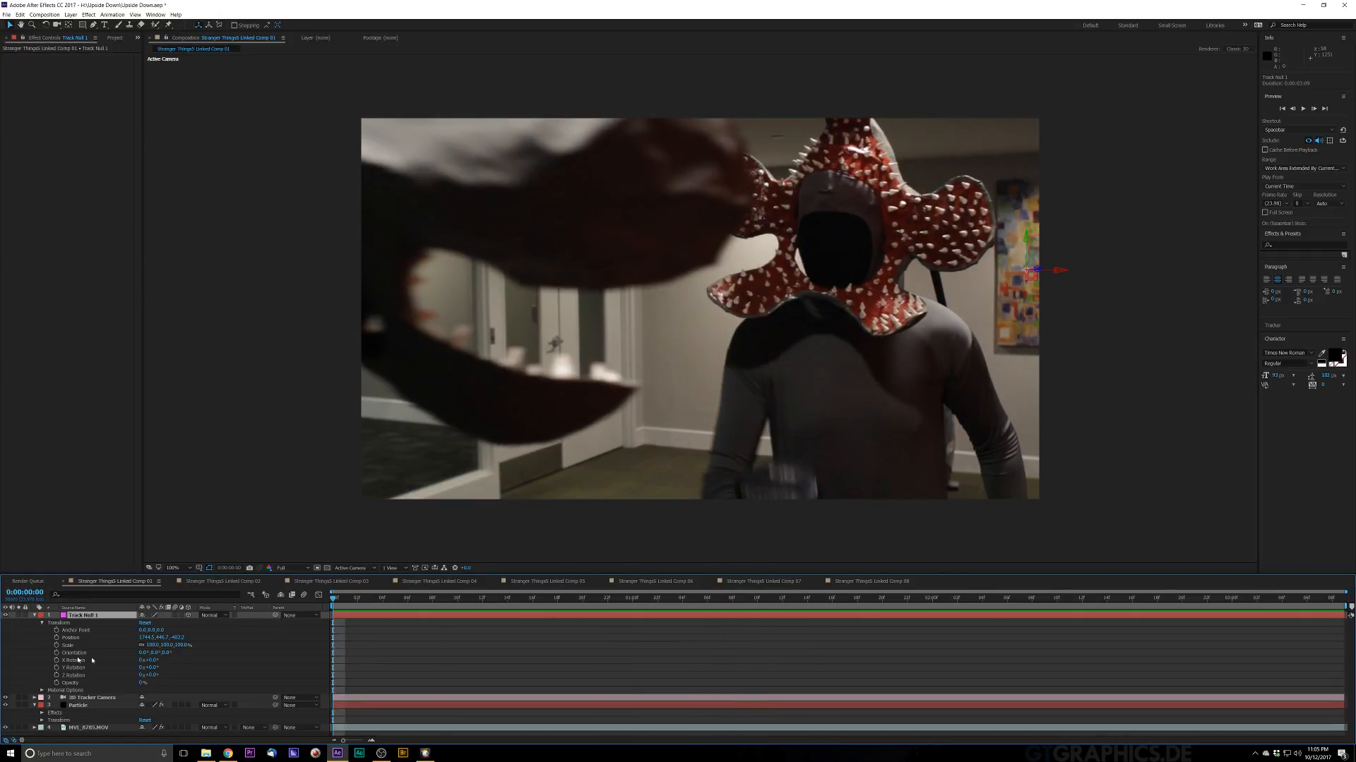
key("space")
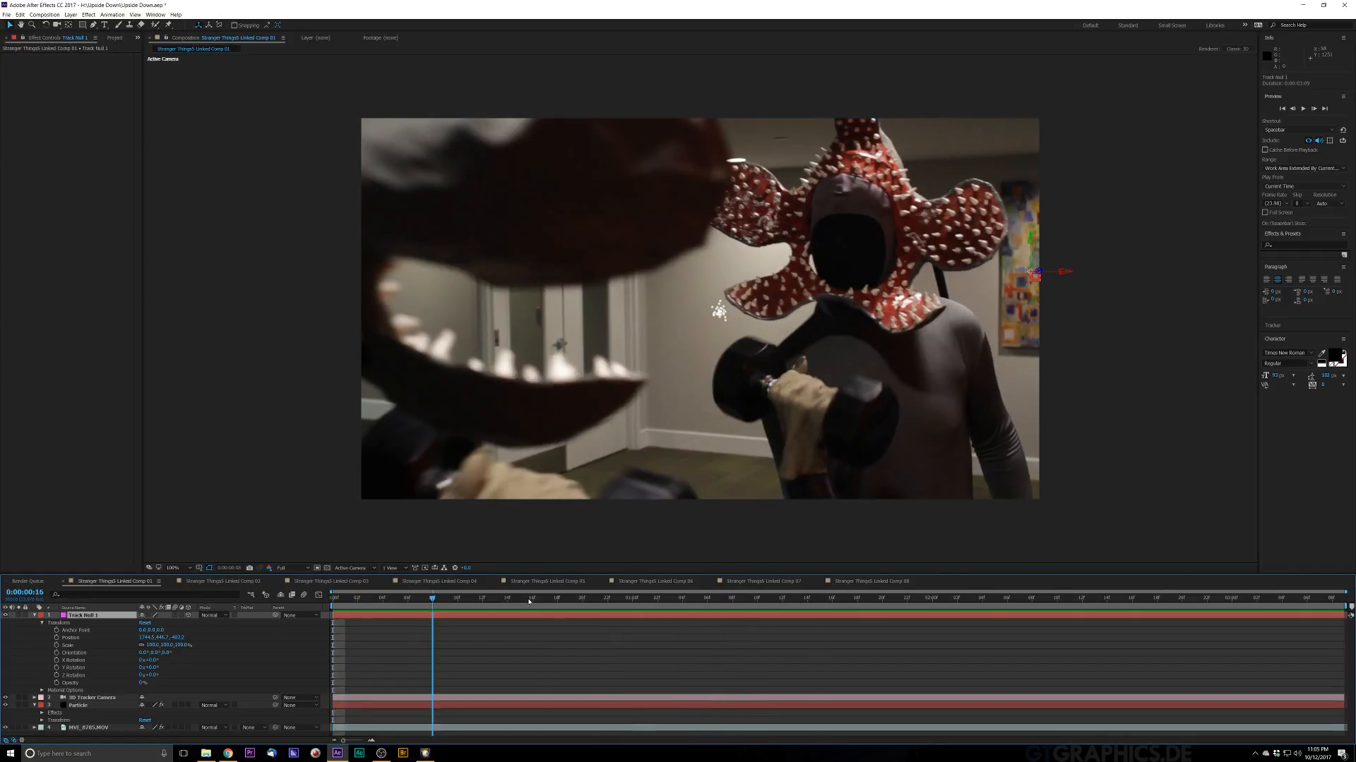
key("space")
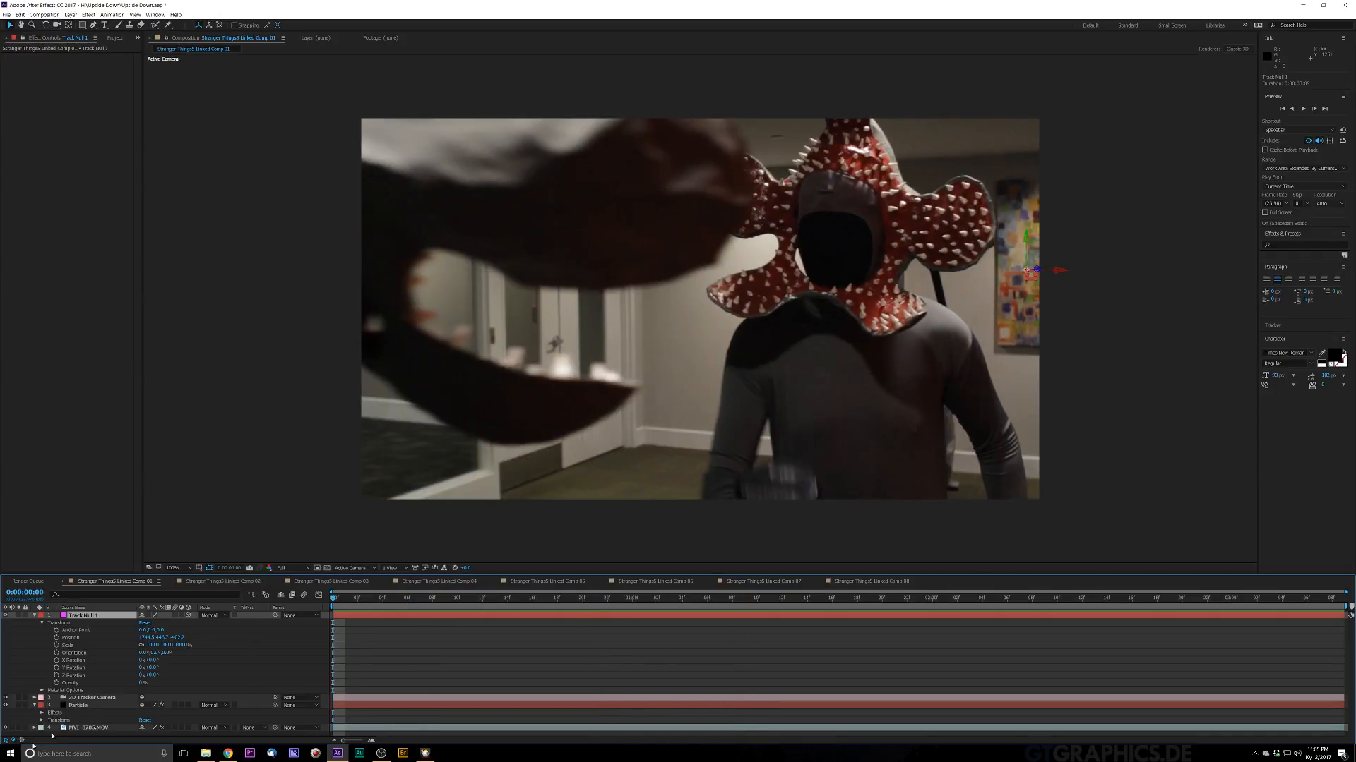
Step: Inspect the 3D Tracker Camera's Position and Orientation keyframes near the start of the timeline
left_click(92, 698)
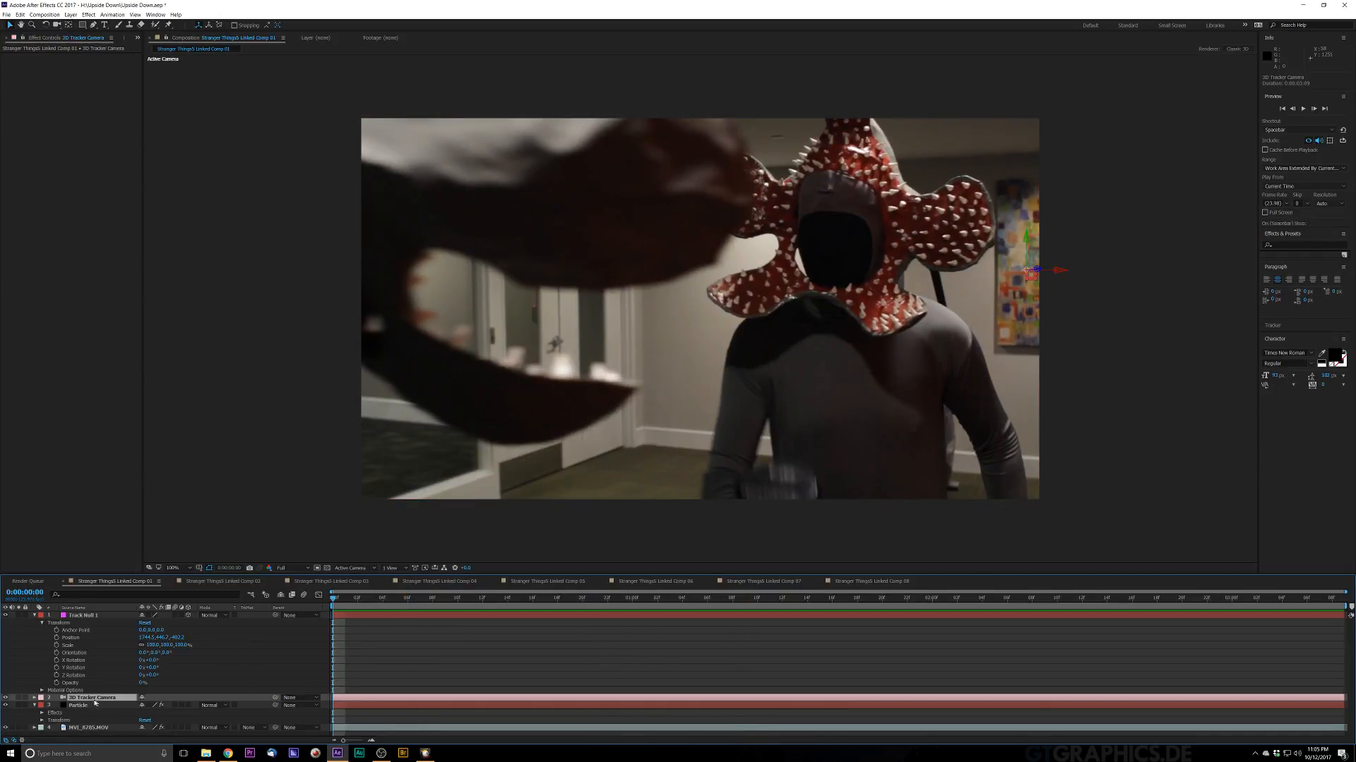
left_click(34, 697)
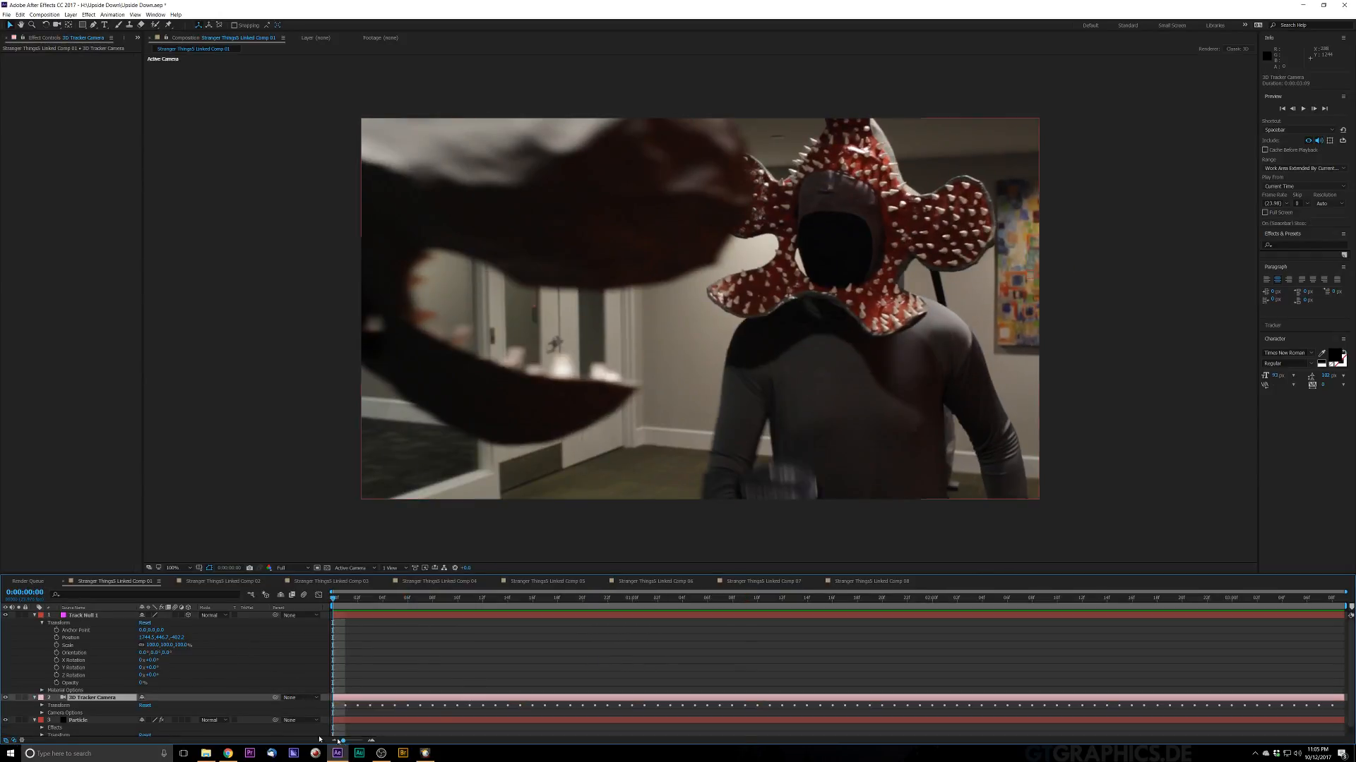
left_click(42, 706)
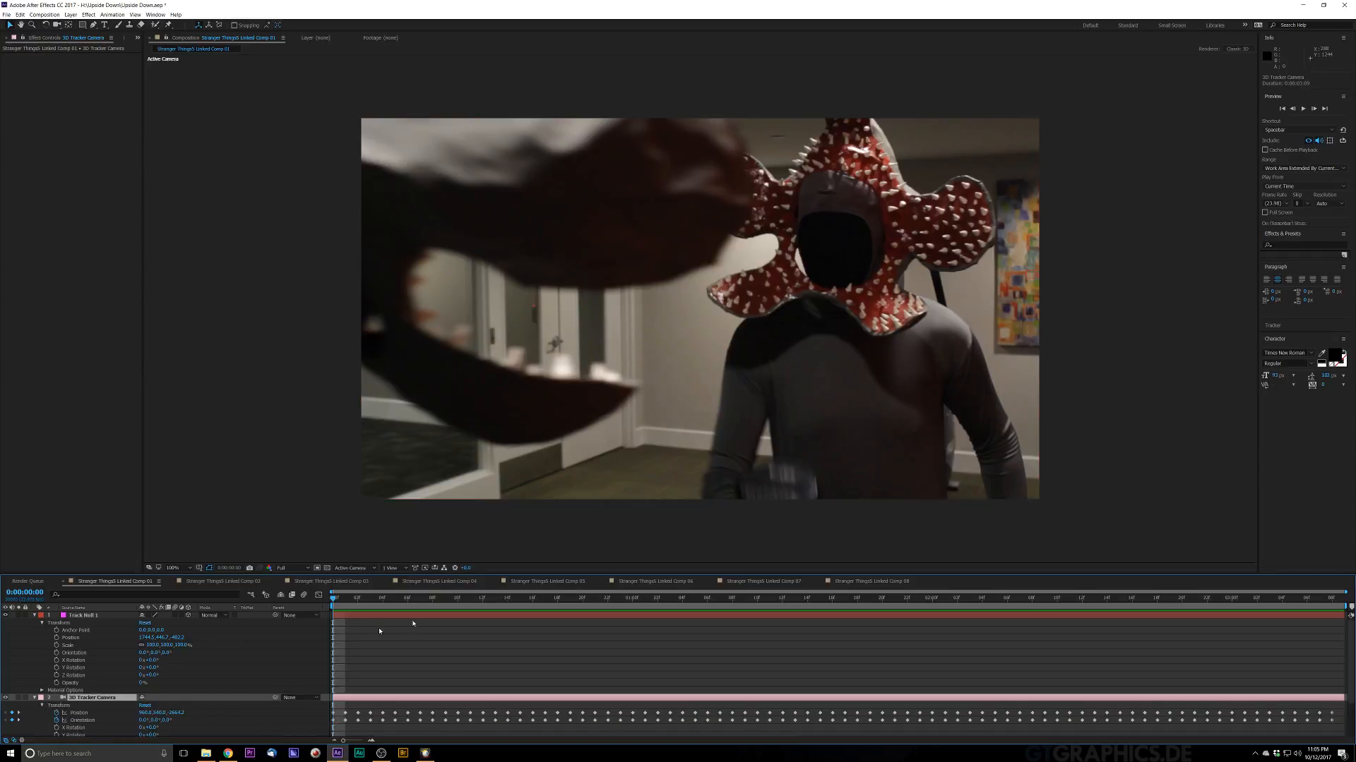
scroll(424, 621, "down", 1)
left_click(382, 600)
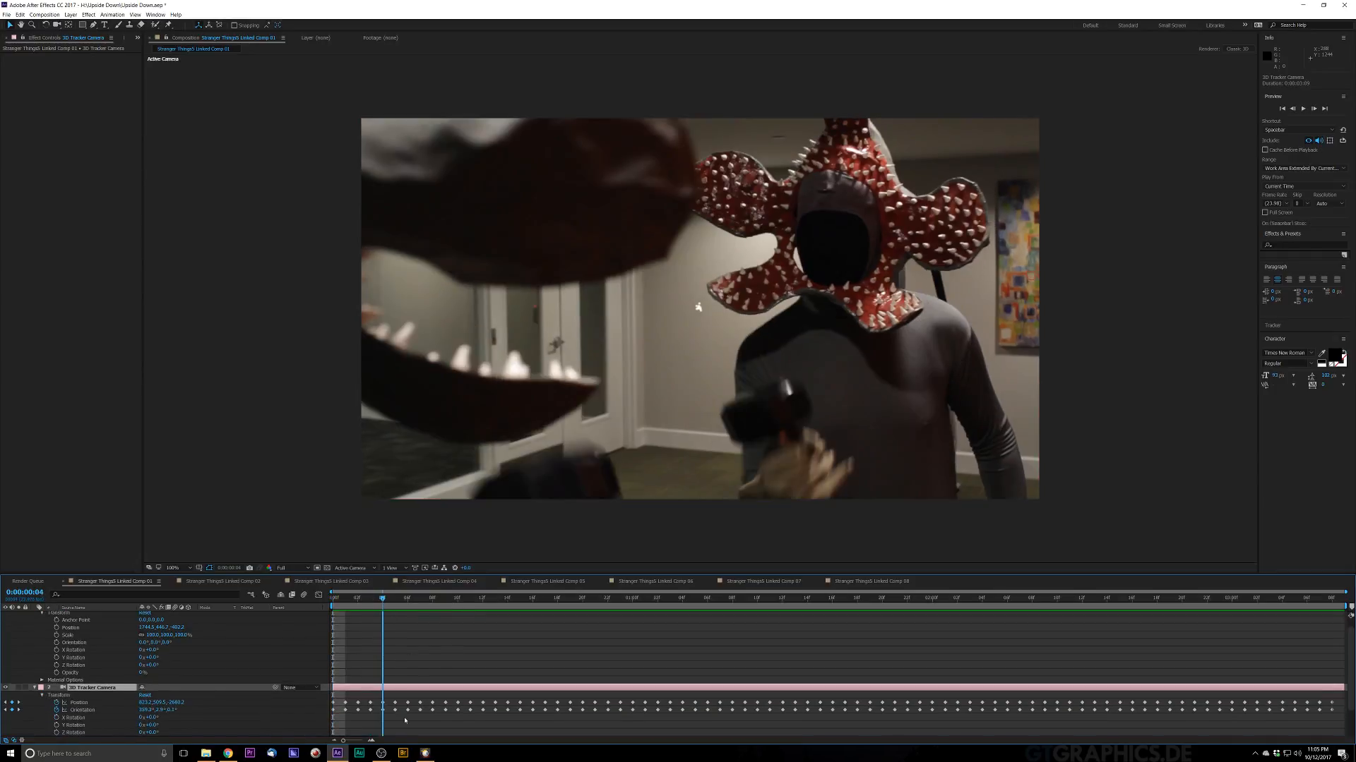
left_click(395, 704)
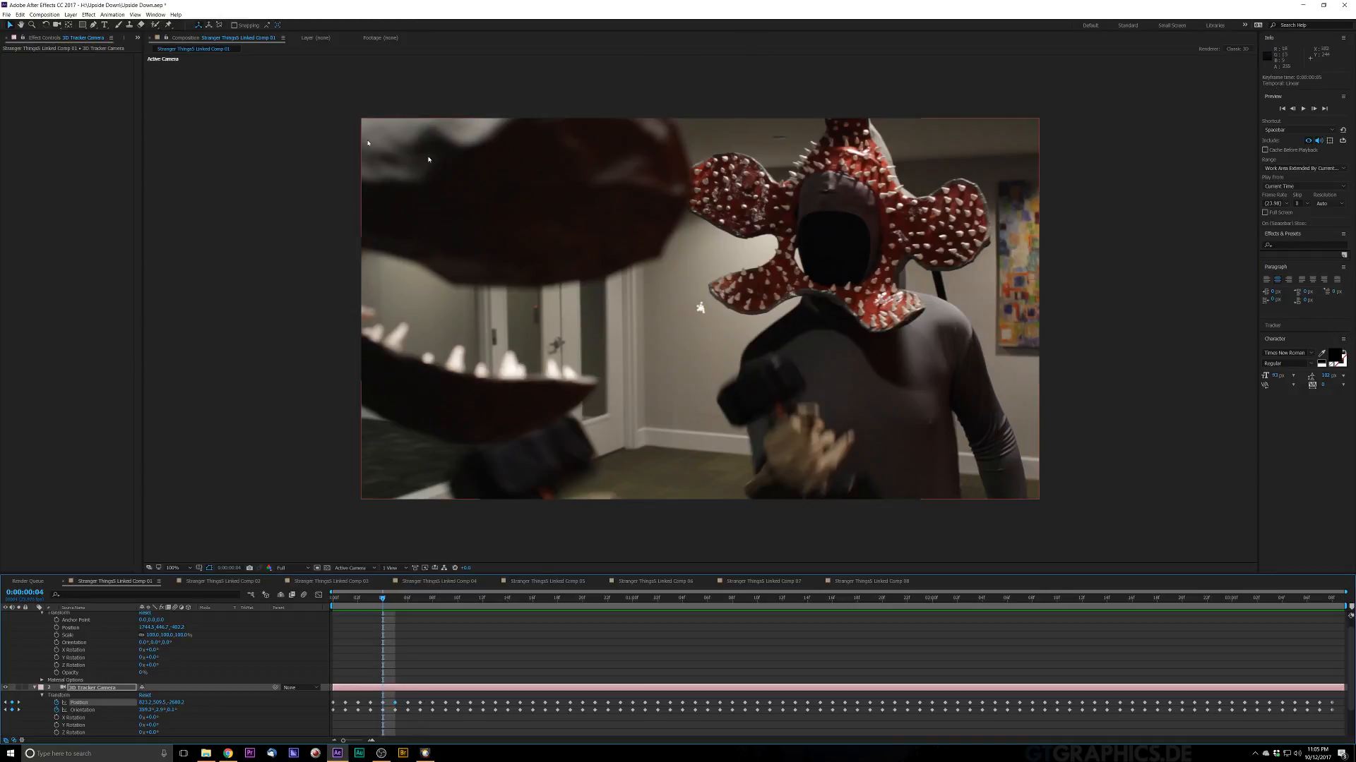
scroll(106, 671, "up", 1)
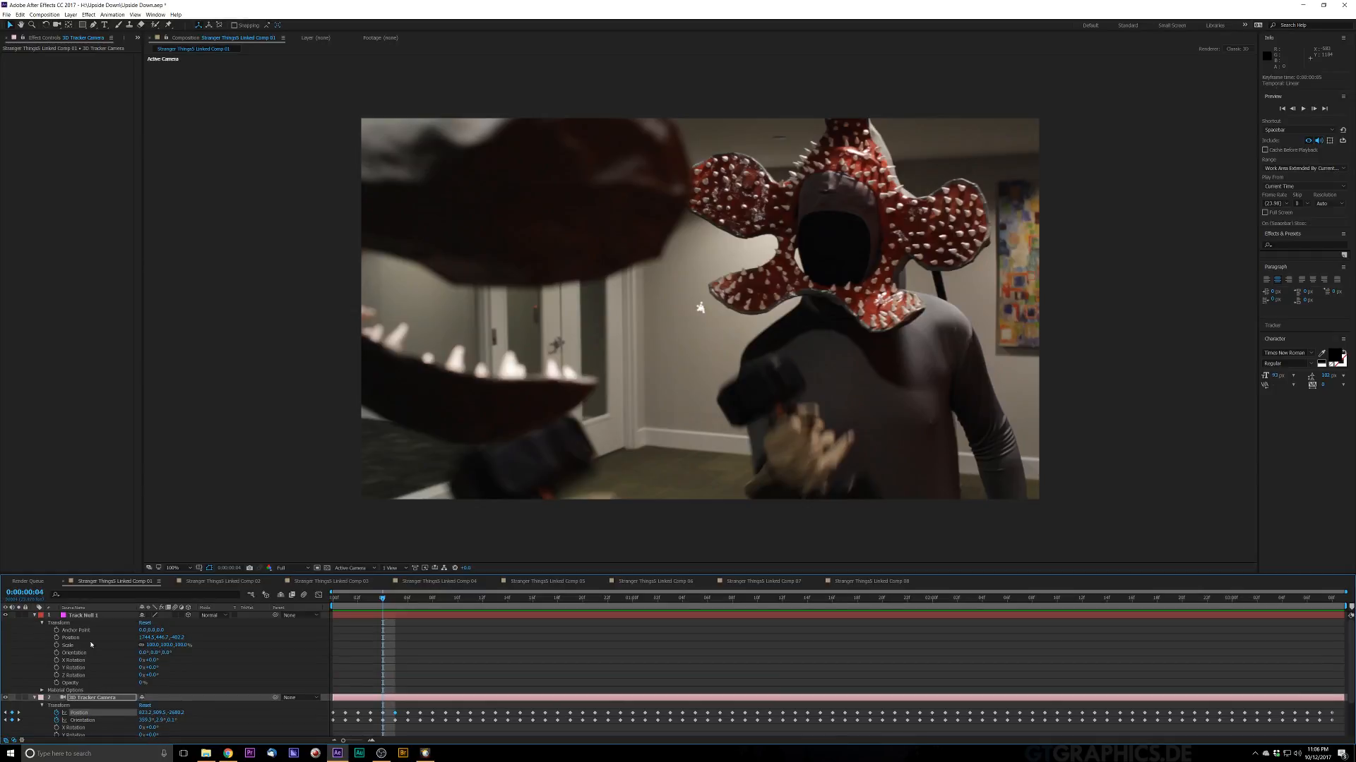
left_click(33, 617)
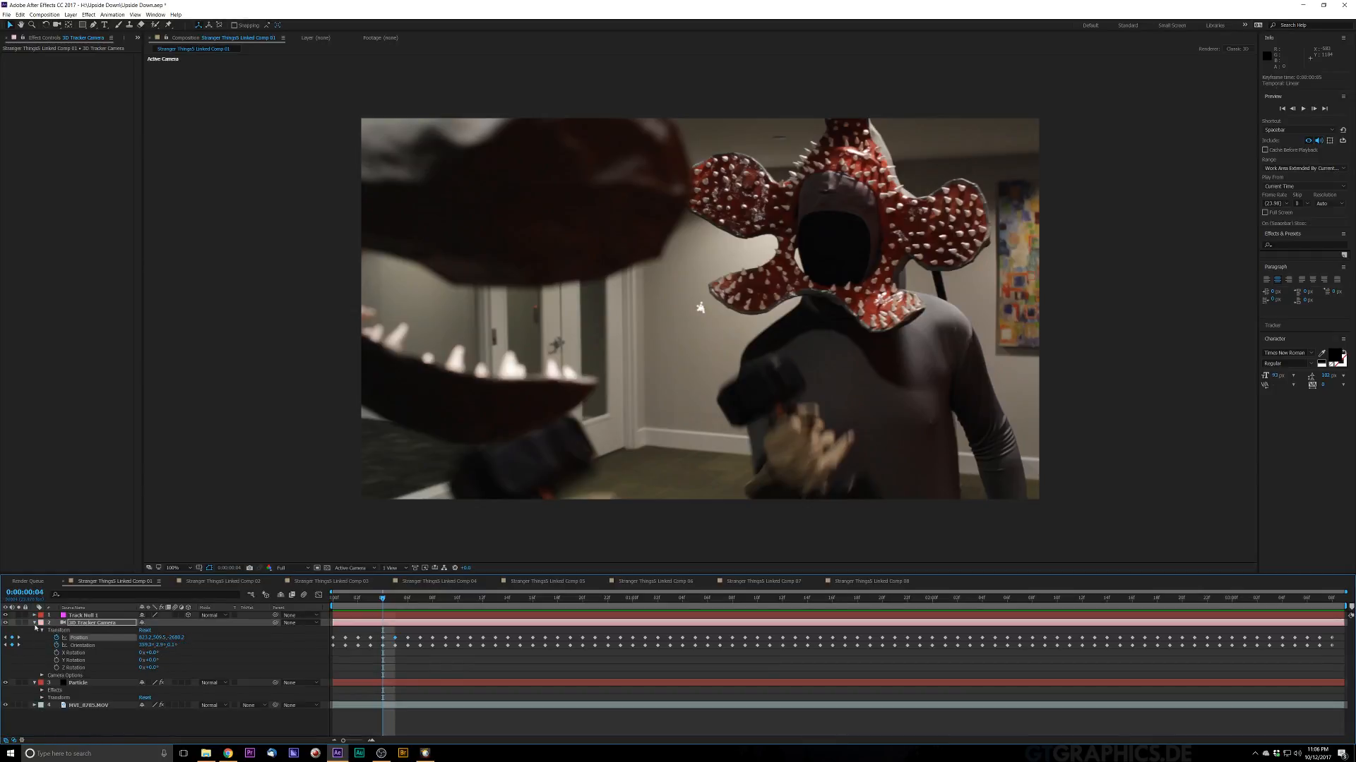
left_click(34, 623)
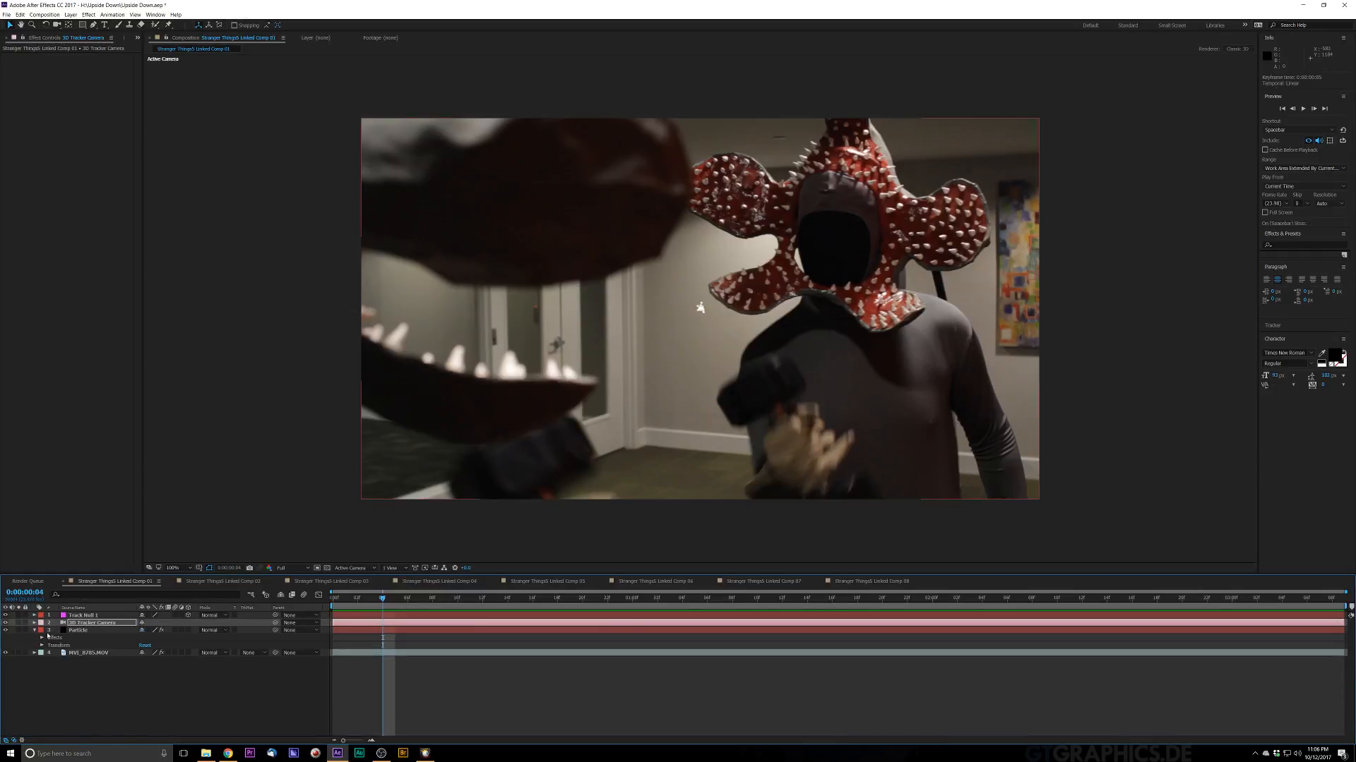
Step: Select the 3D Tracker Camera layer and preview the particles from around frame 14
left_click(85, 630)
left_click(90, 623)
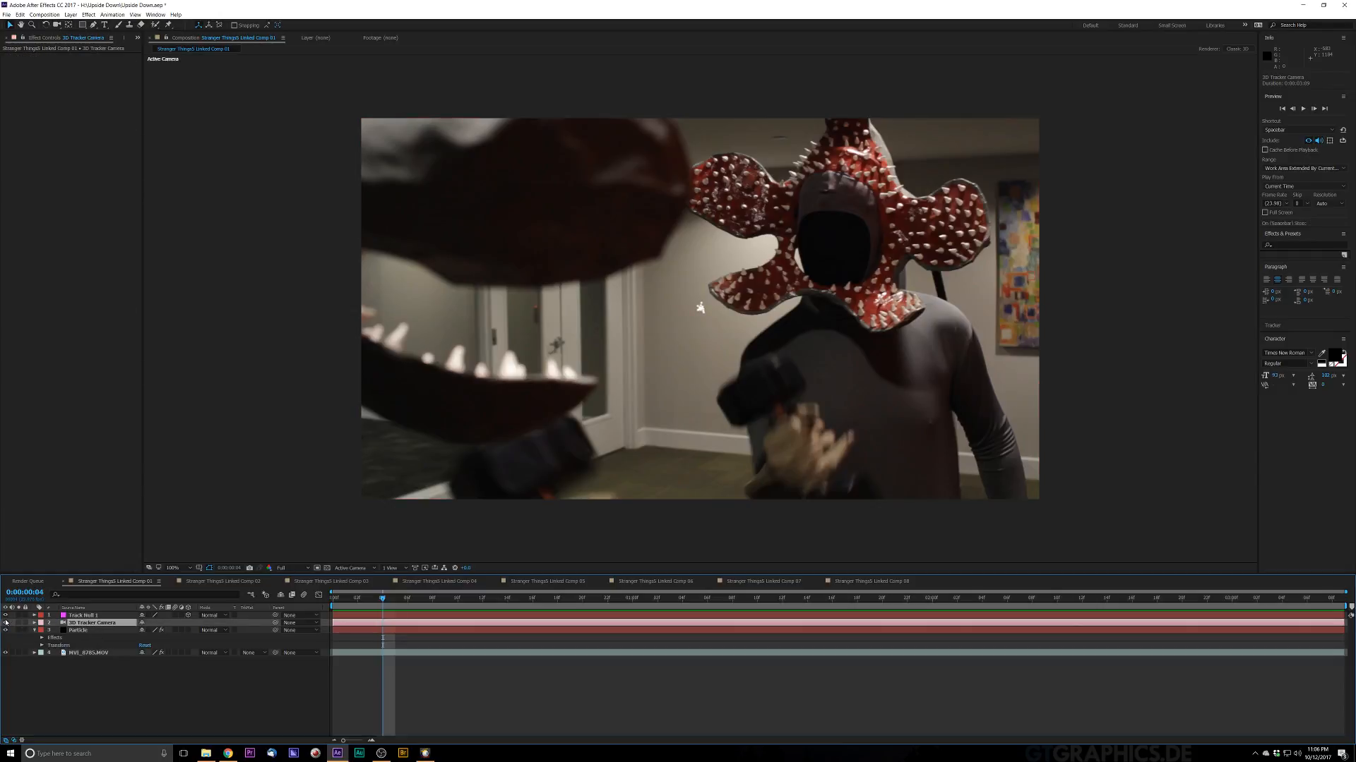
left_click_drag(5, 623, 6, 615)
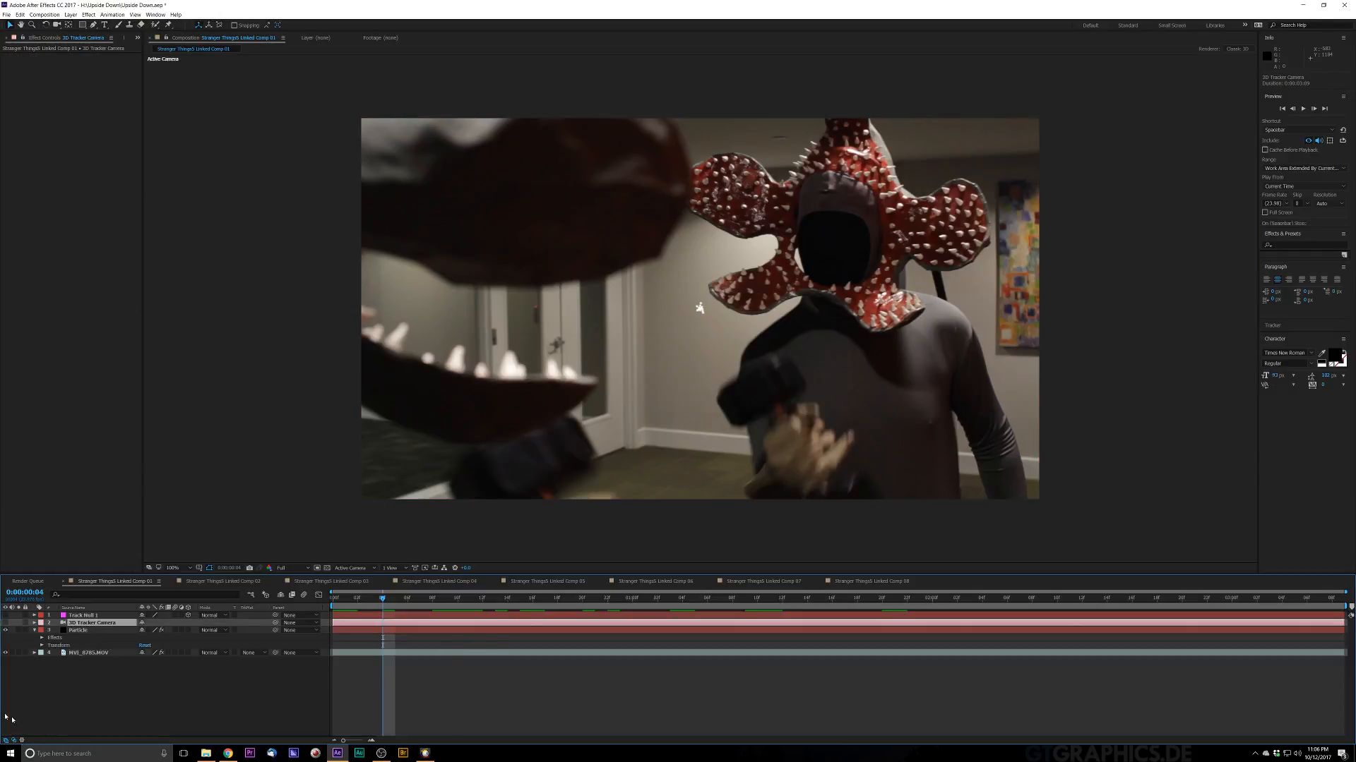
left_click_drag(381, 600, 507, 600)
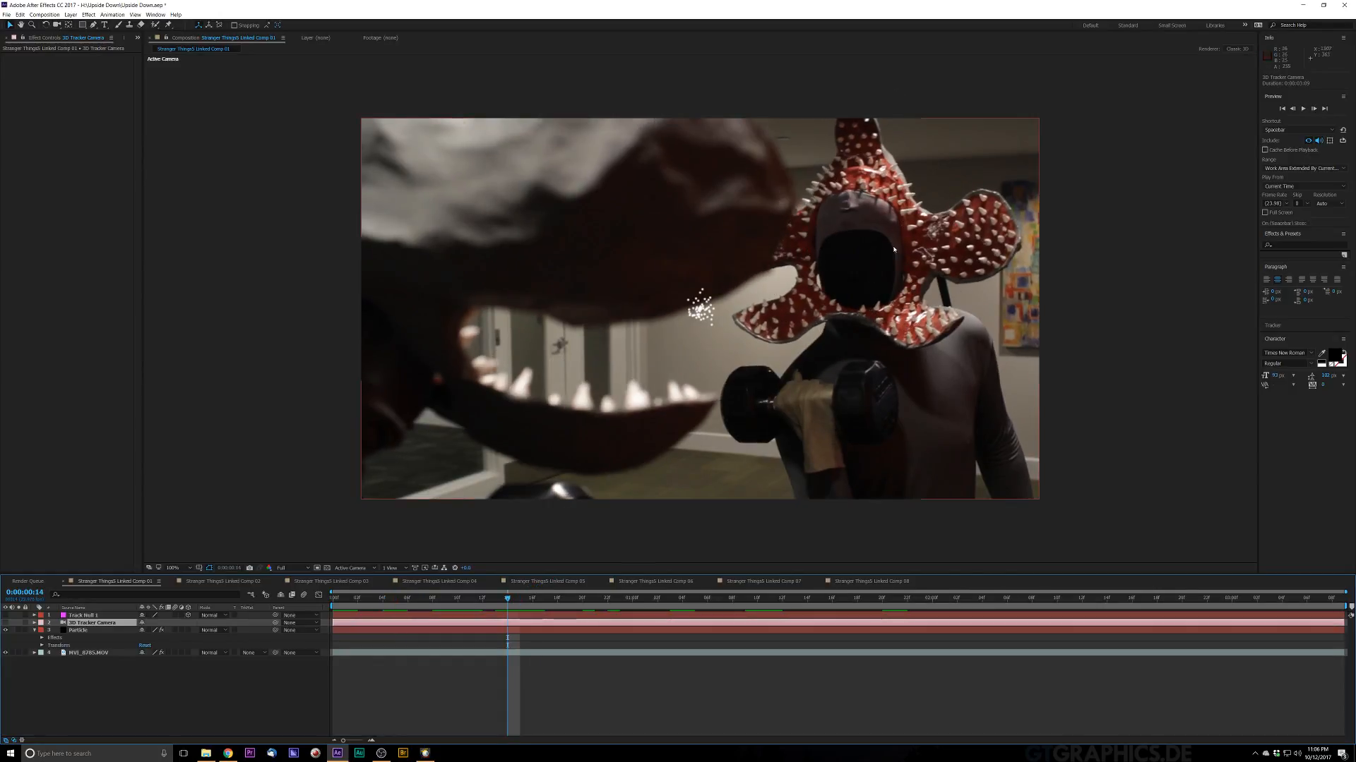
key("space")
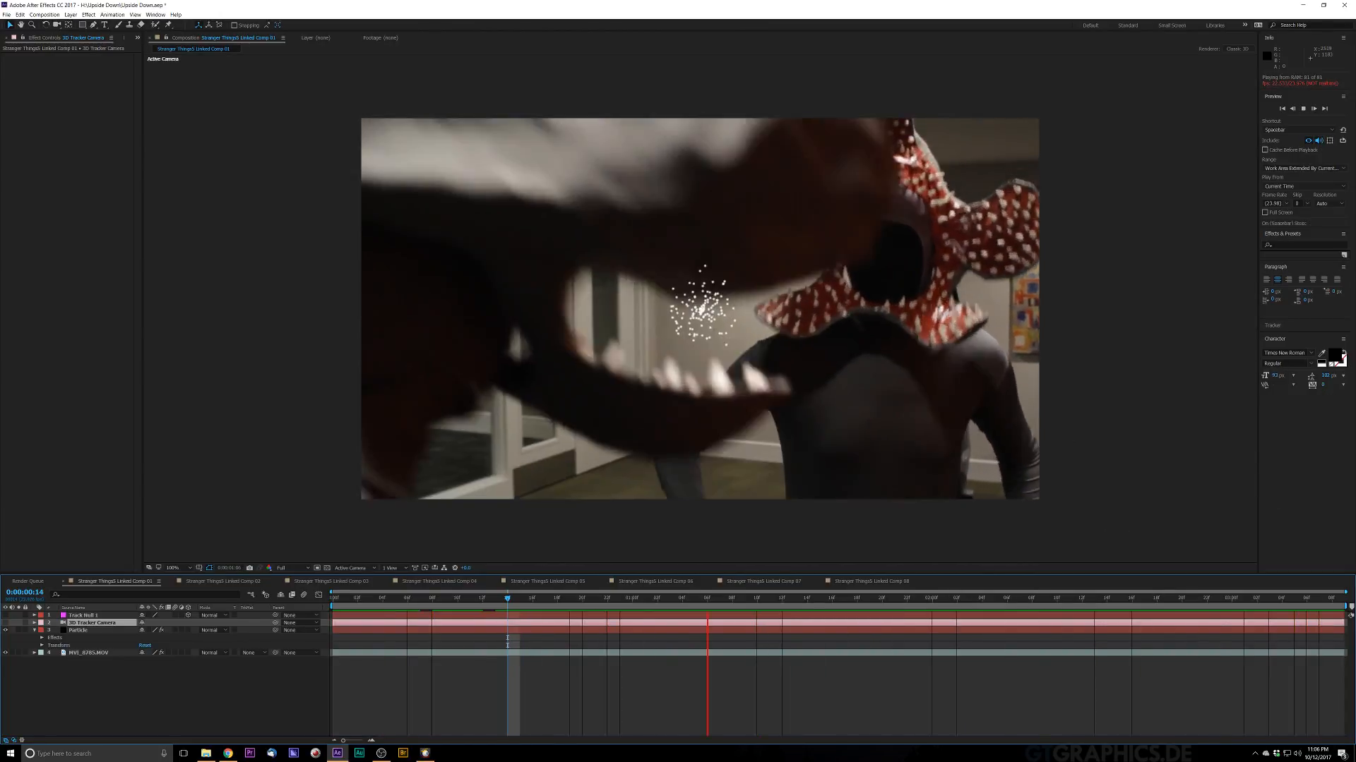
key("space")
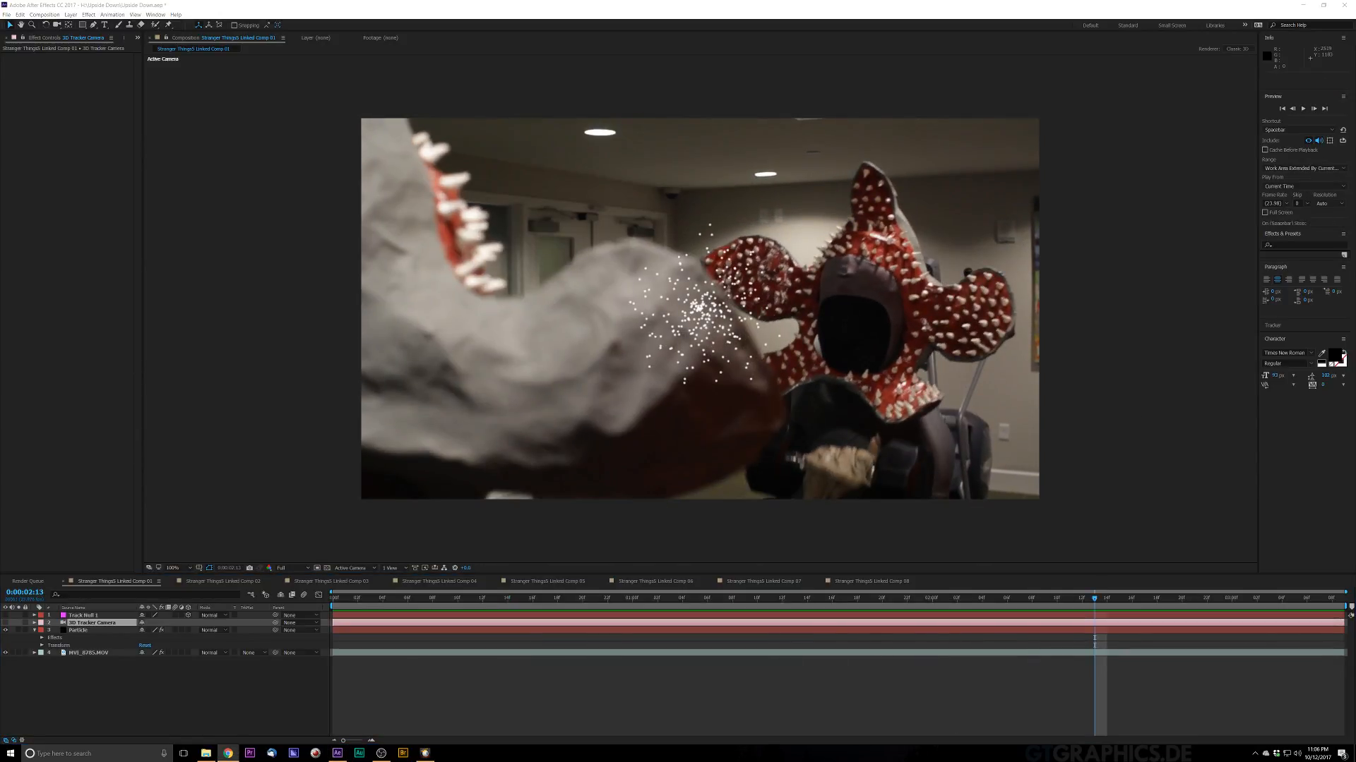
Step: Open the Particle layer's Particular settings, set the Emitter Type to Grid, and enlarge Emitter Size X and Y
left_click(85, 653)
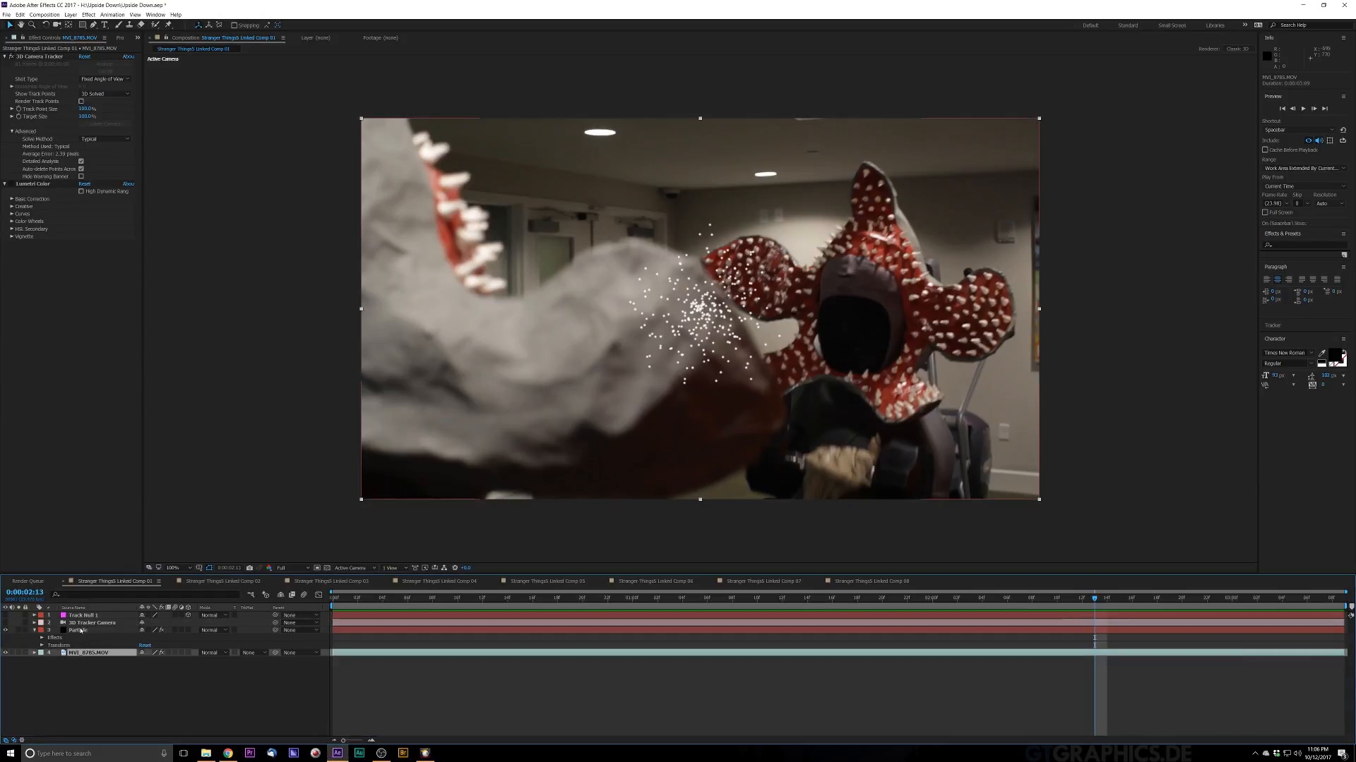
left_click(79, 630)
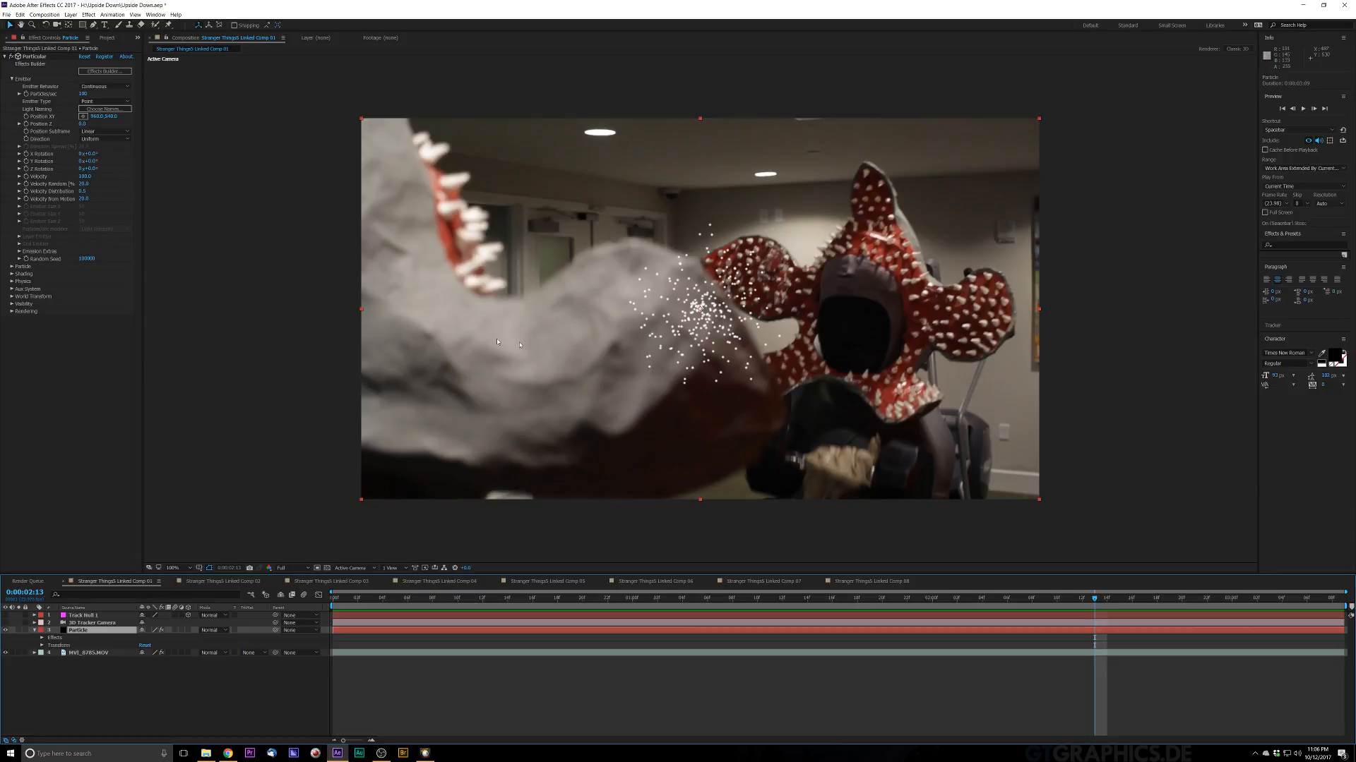
left_click(113, 87)
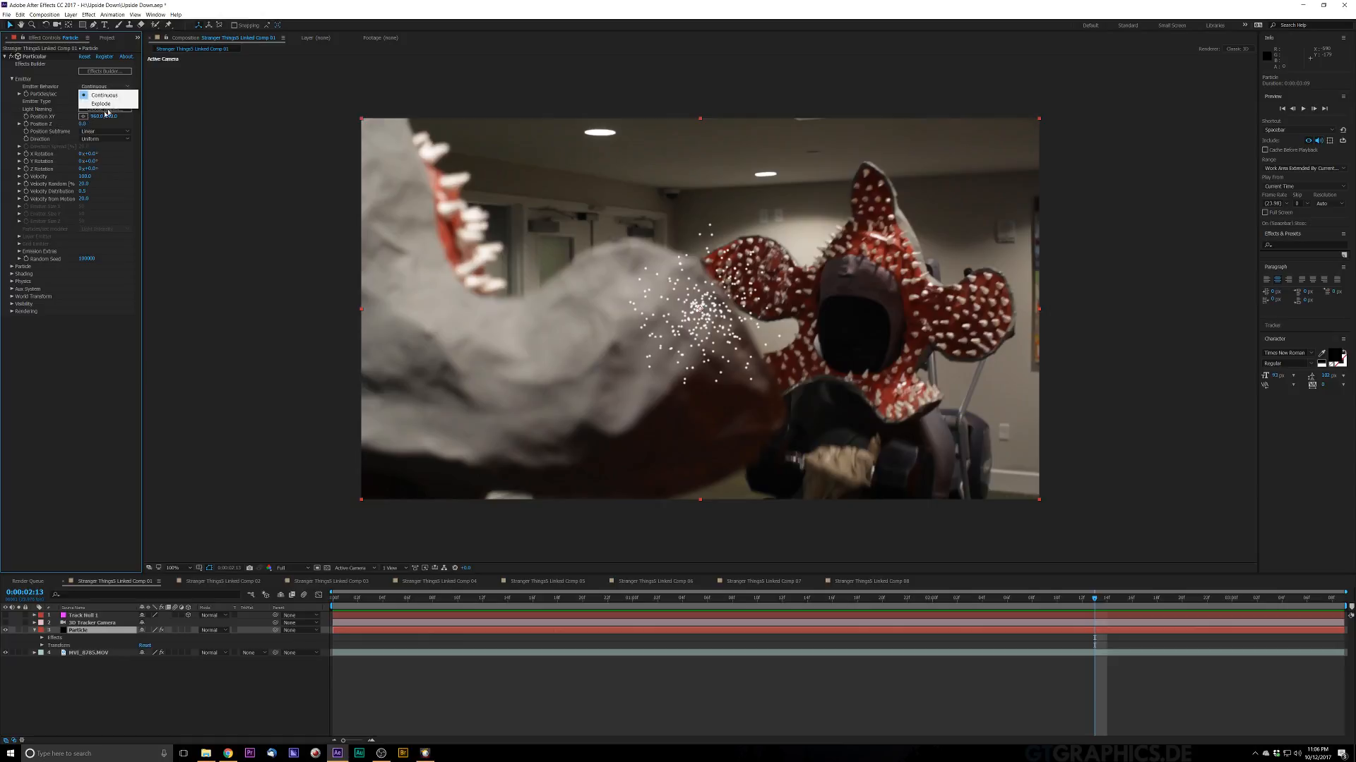
left_click(113, 95)
left_click(125, 103)
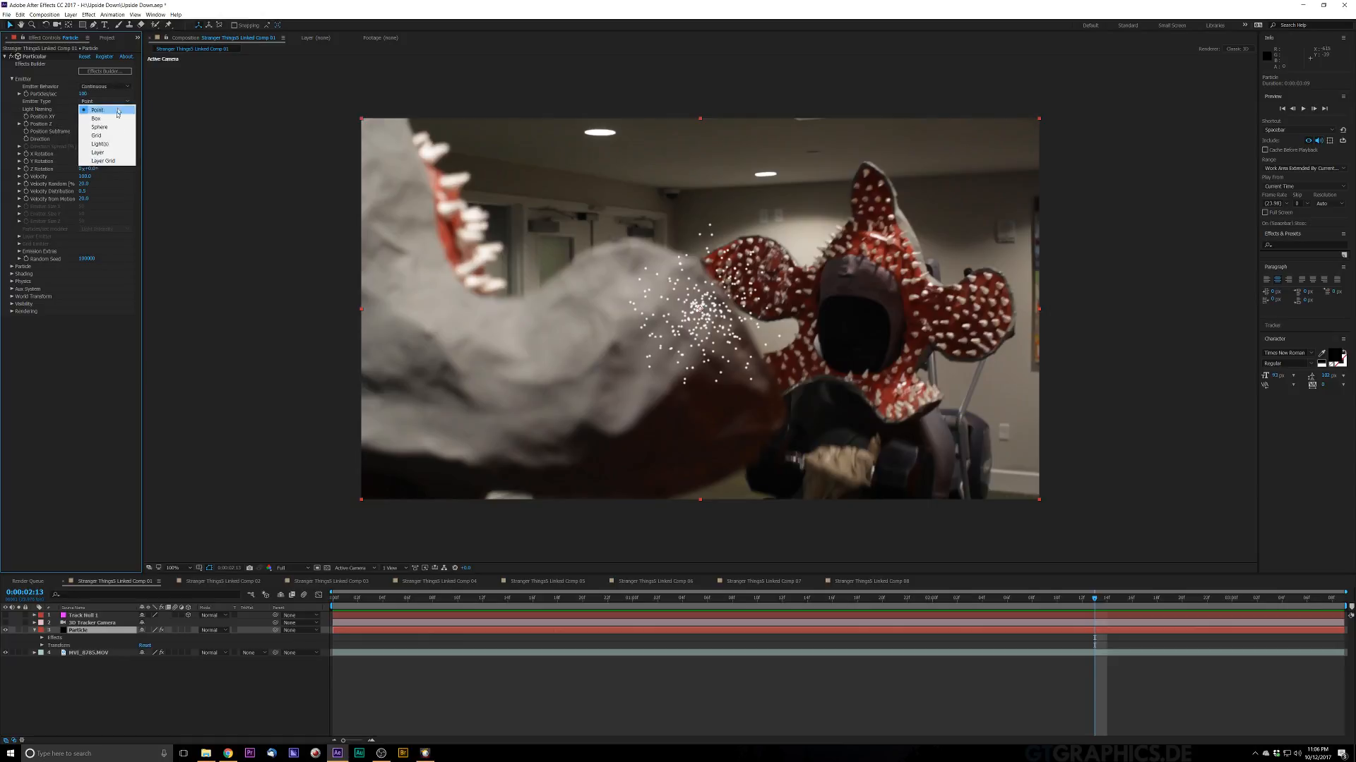
left_click(107, 136)
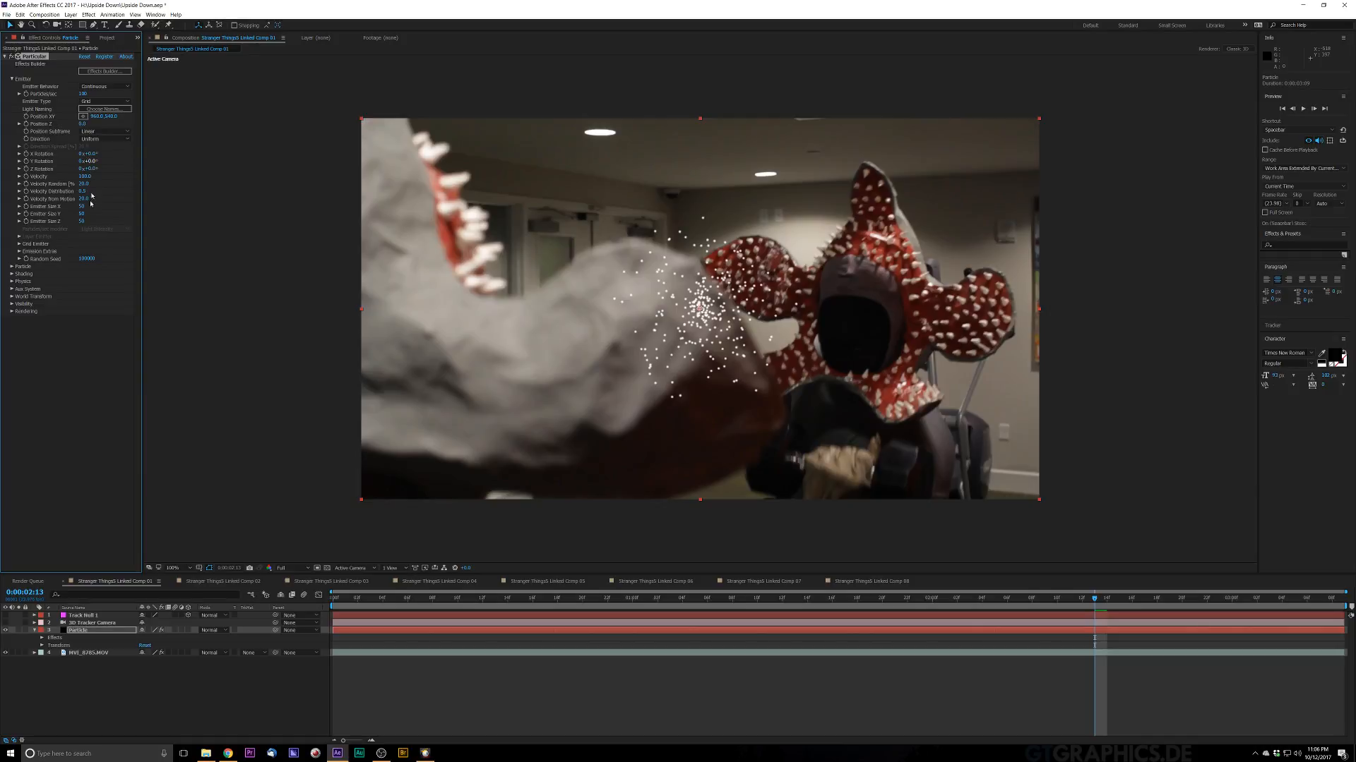
left_click_drag(82, 207, 233, 207)
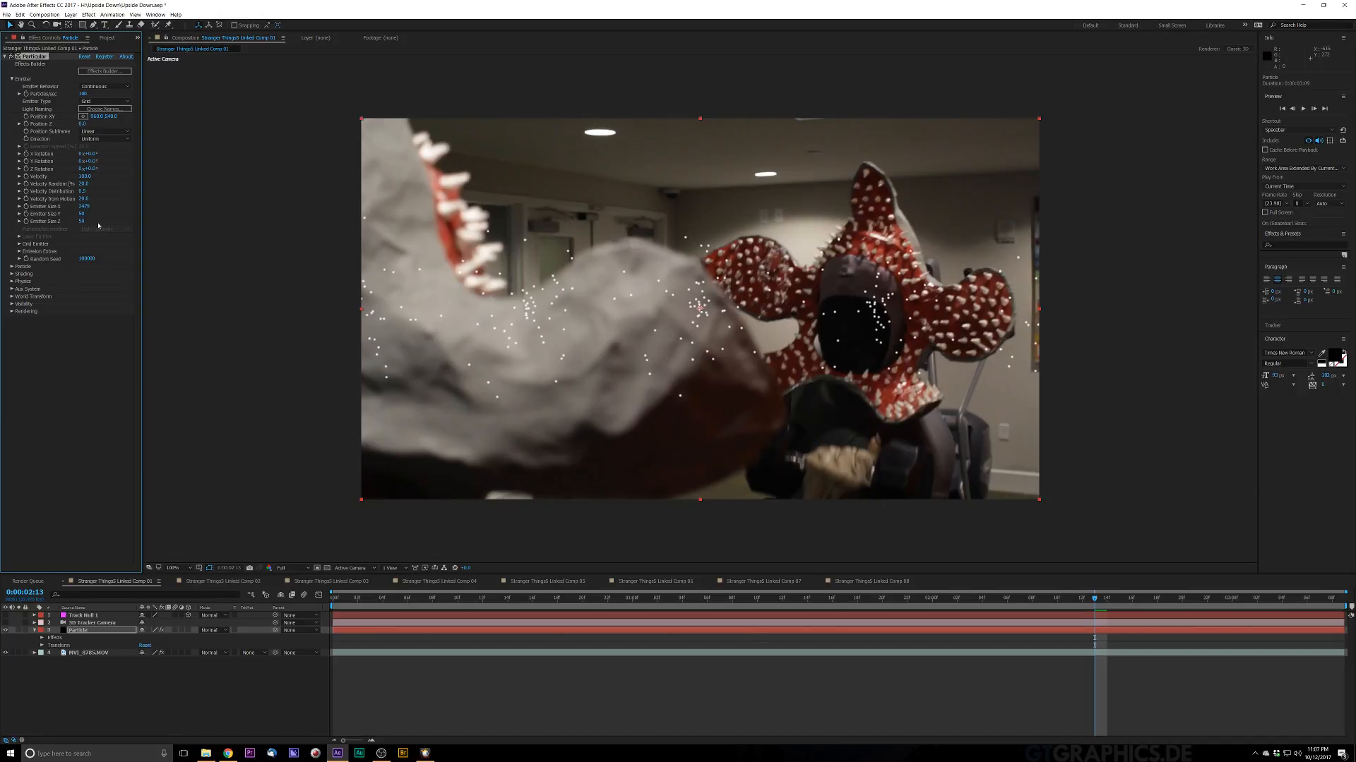
left_click_drag(103, 214, 695, 278)
Step: Return to the first frame and switch the Particular Emitter Type to Box
left_click(351, 598)
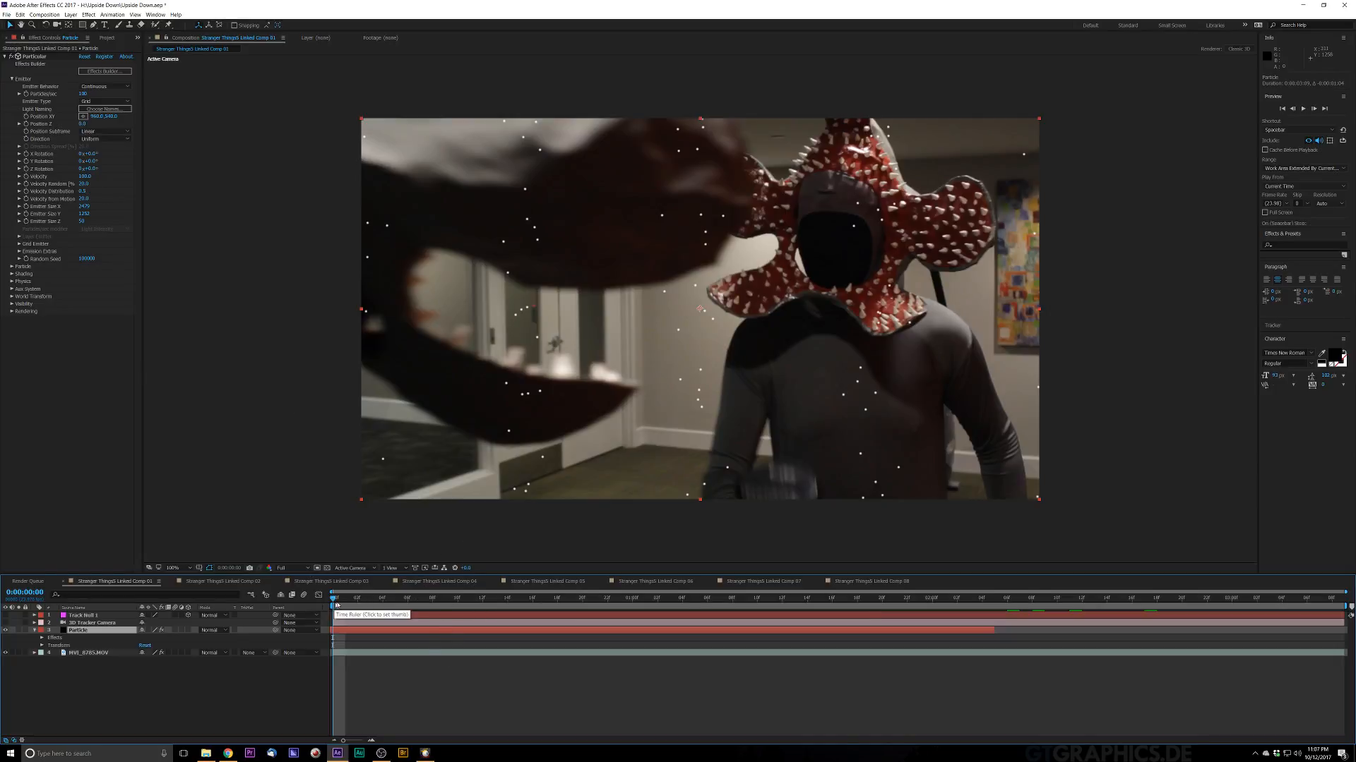
left_click_drag(334, 599, 449, 639)
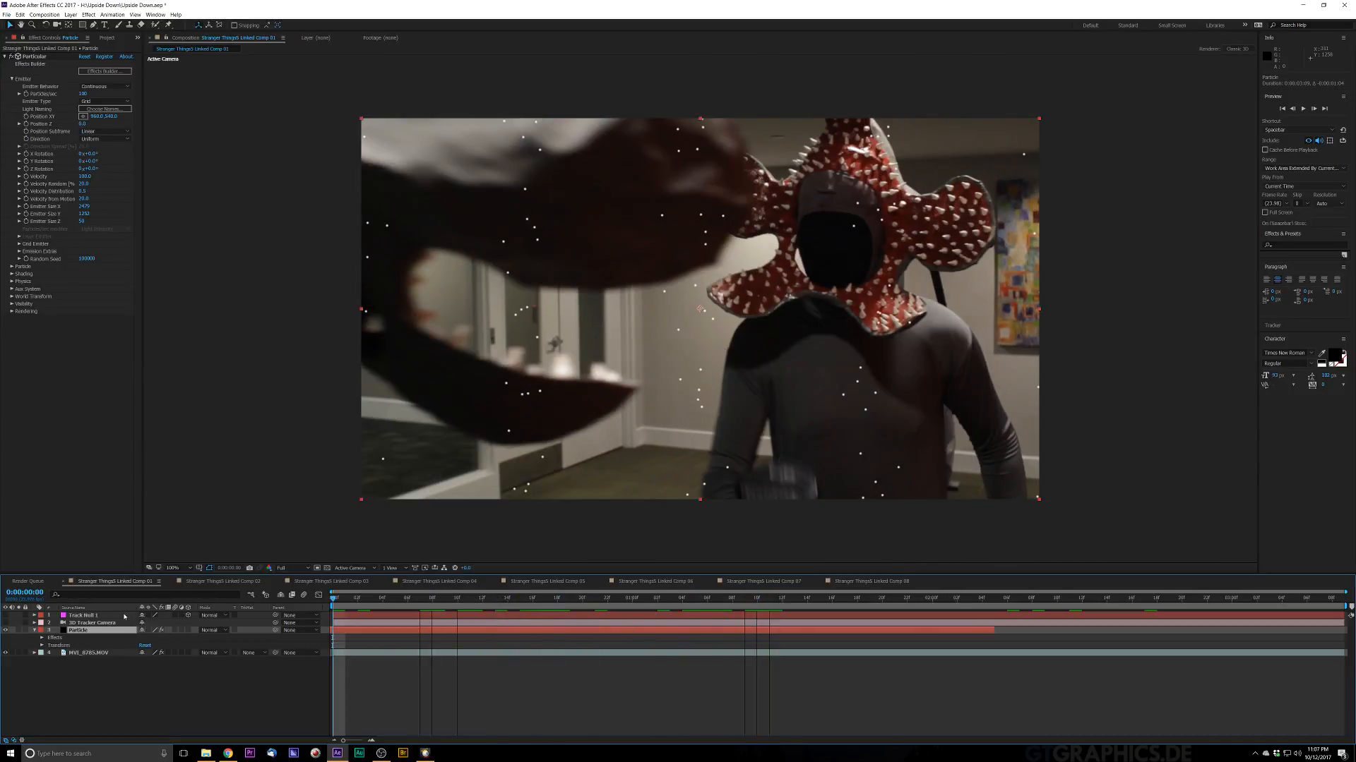
left_click(106, 101)
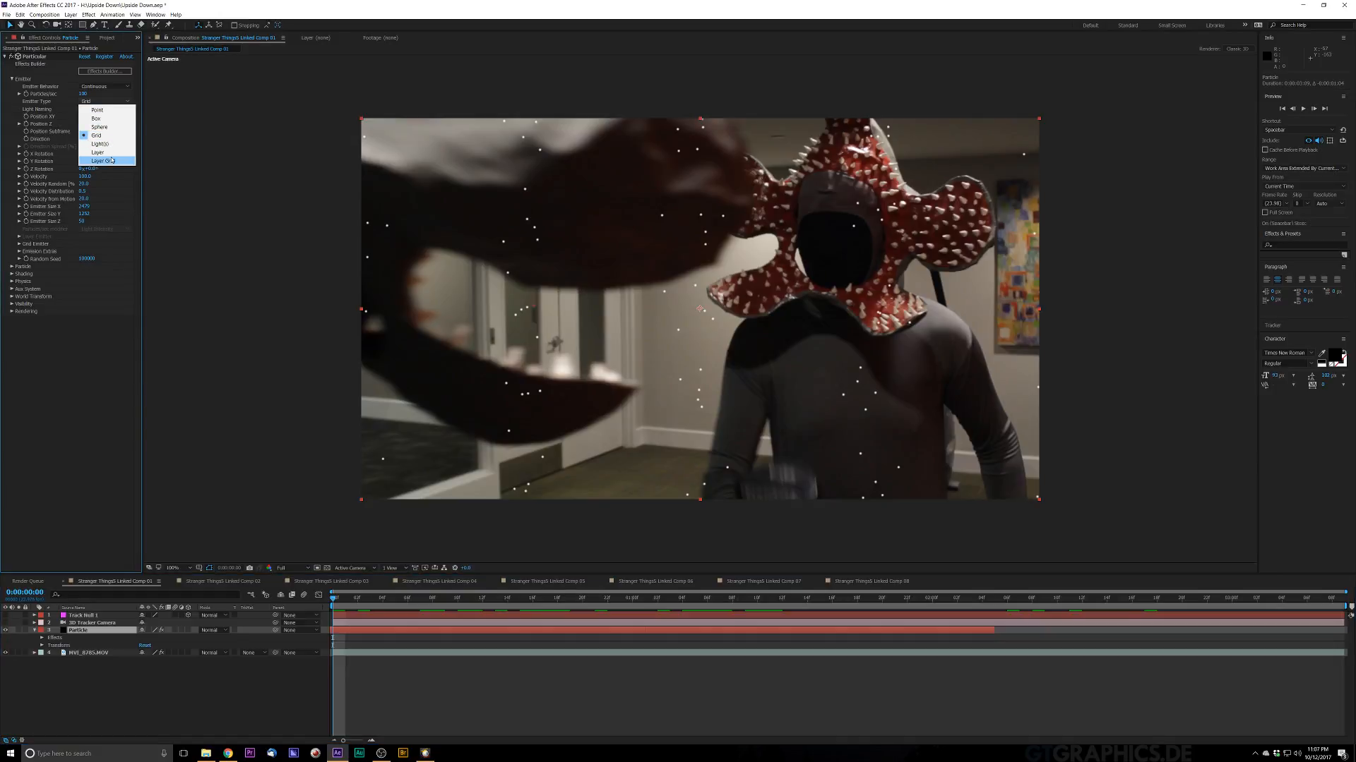
left_click(103, 118)
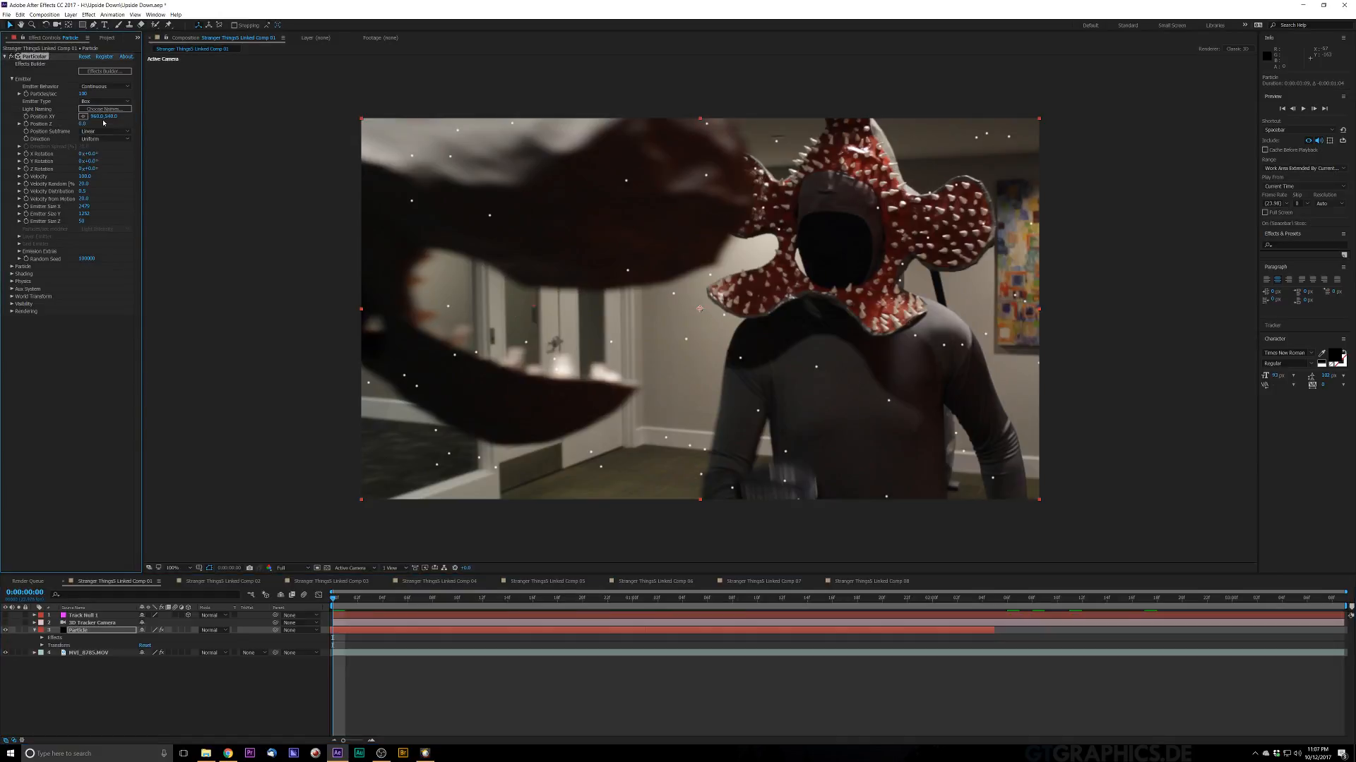
Step: Preview the box-emitted particles from the start of the composition, nudging the Velocity value
key("space")
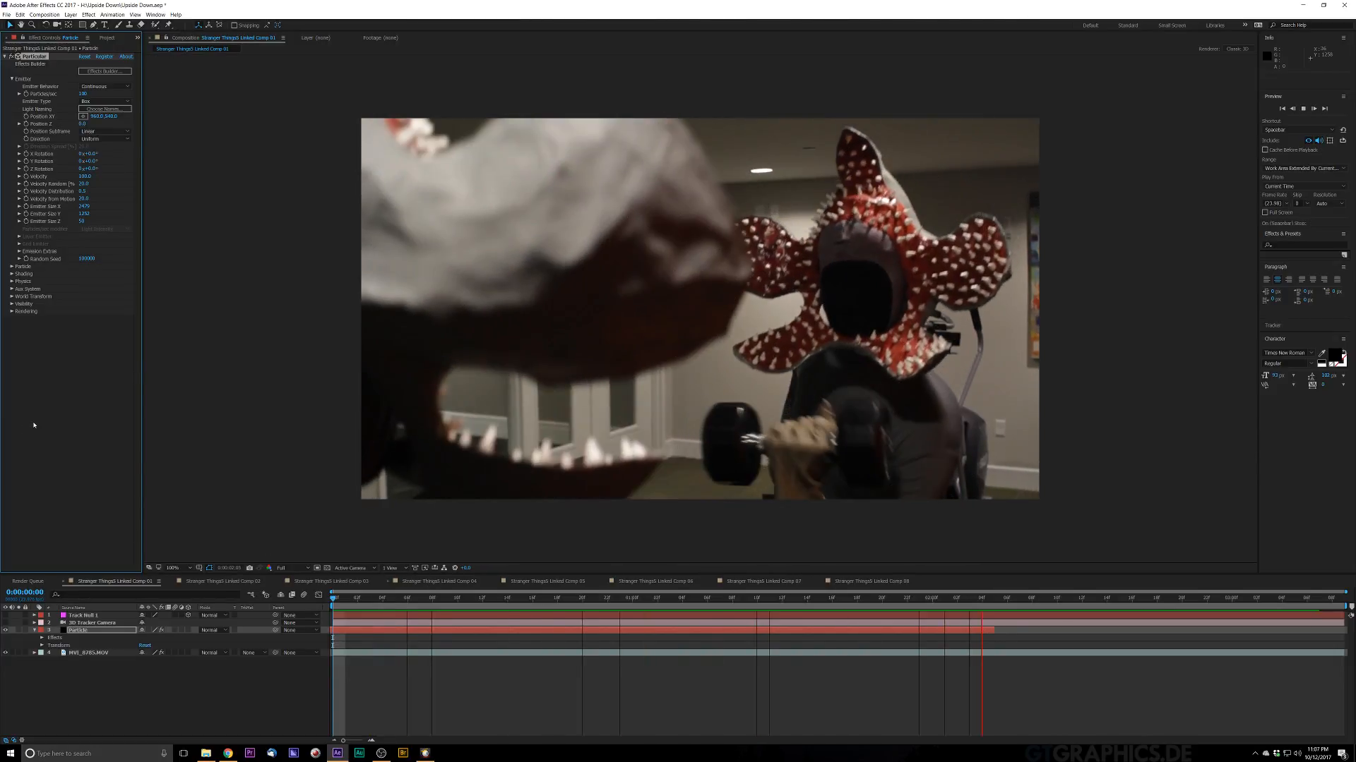
key("space")
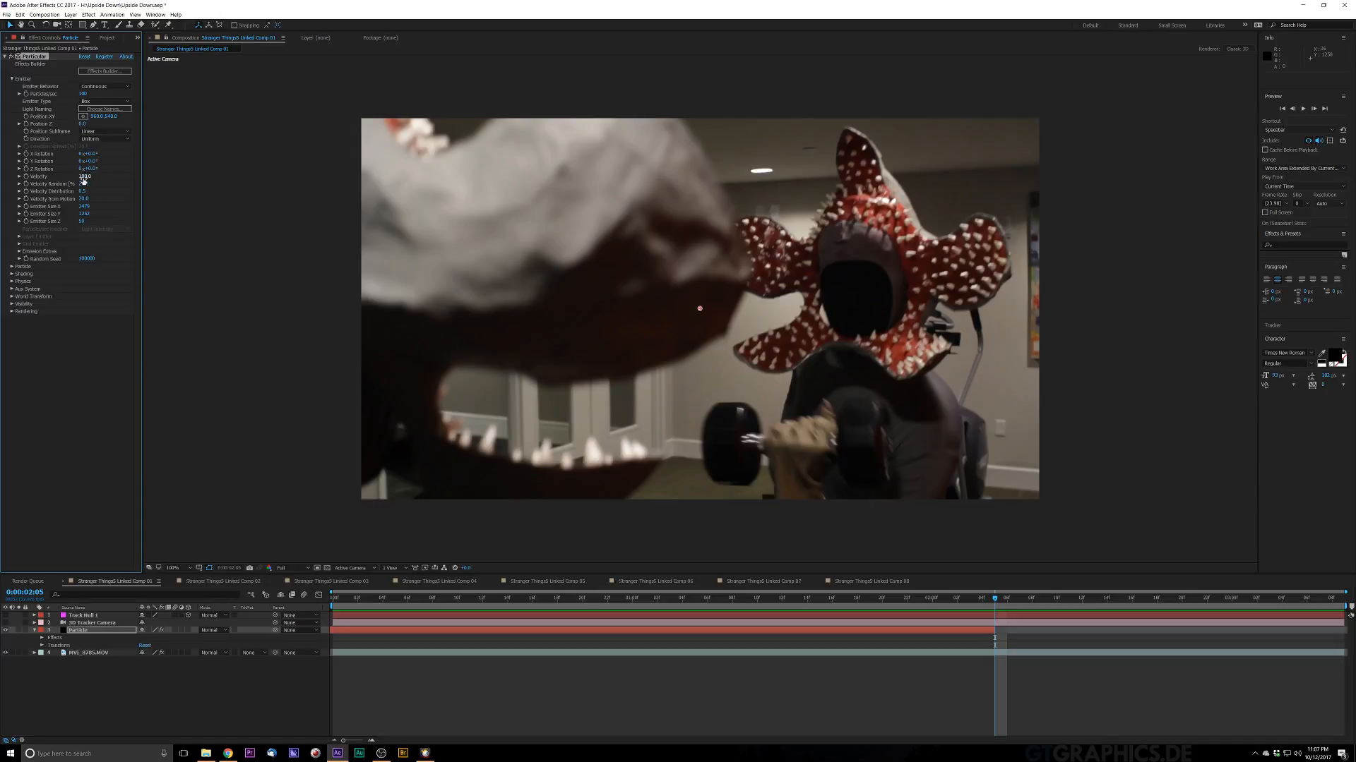
left_click_drag(80, 177, 80, 178)
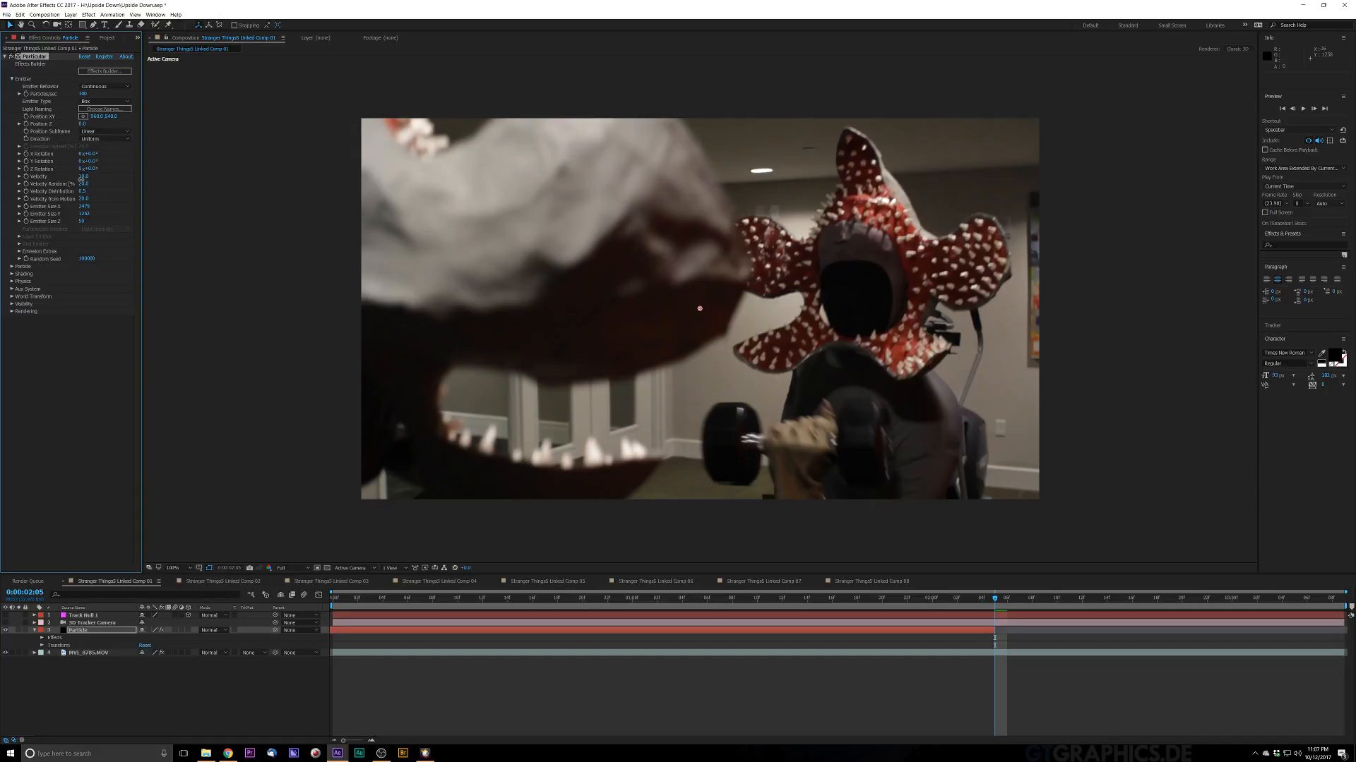
key("space")
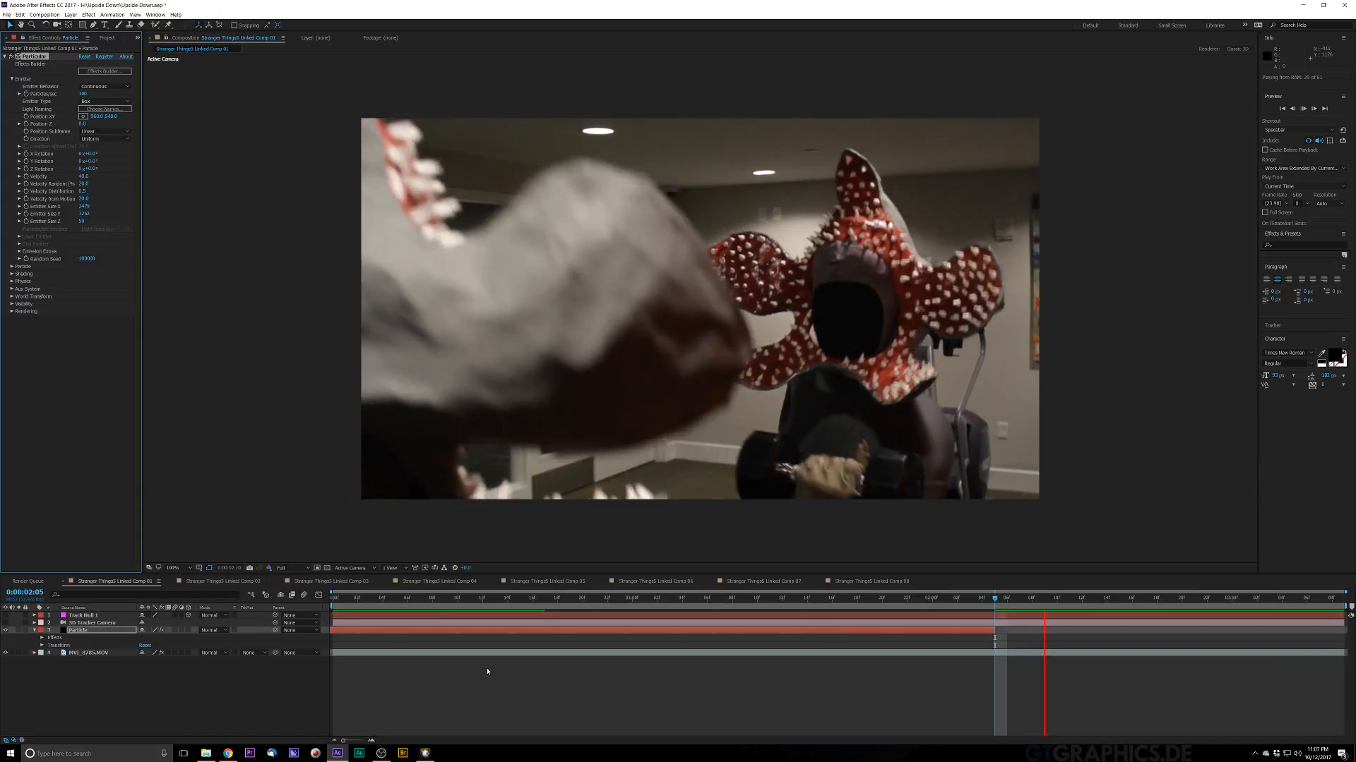
key("space")
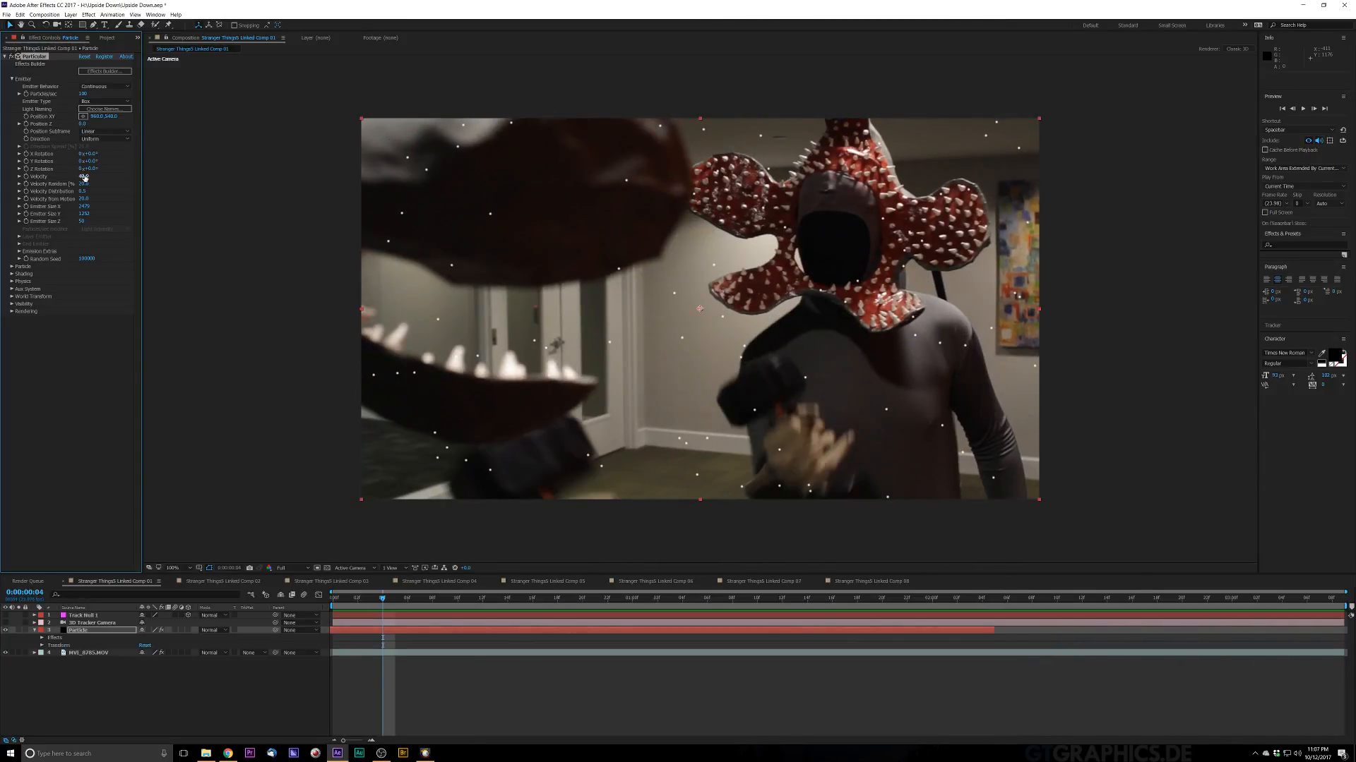
key("space")
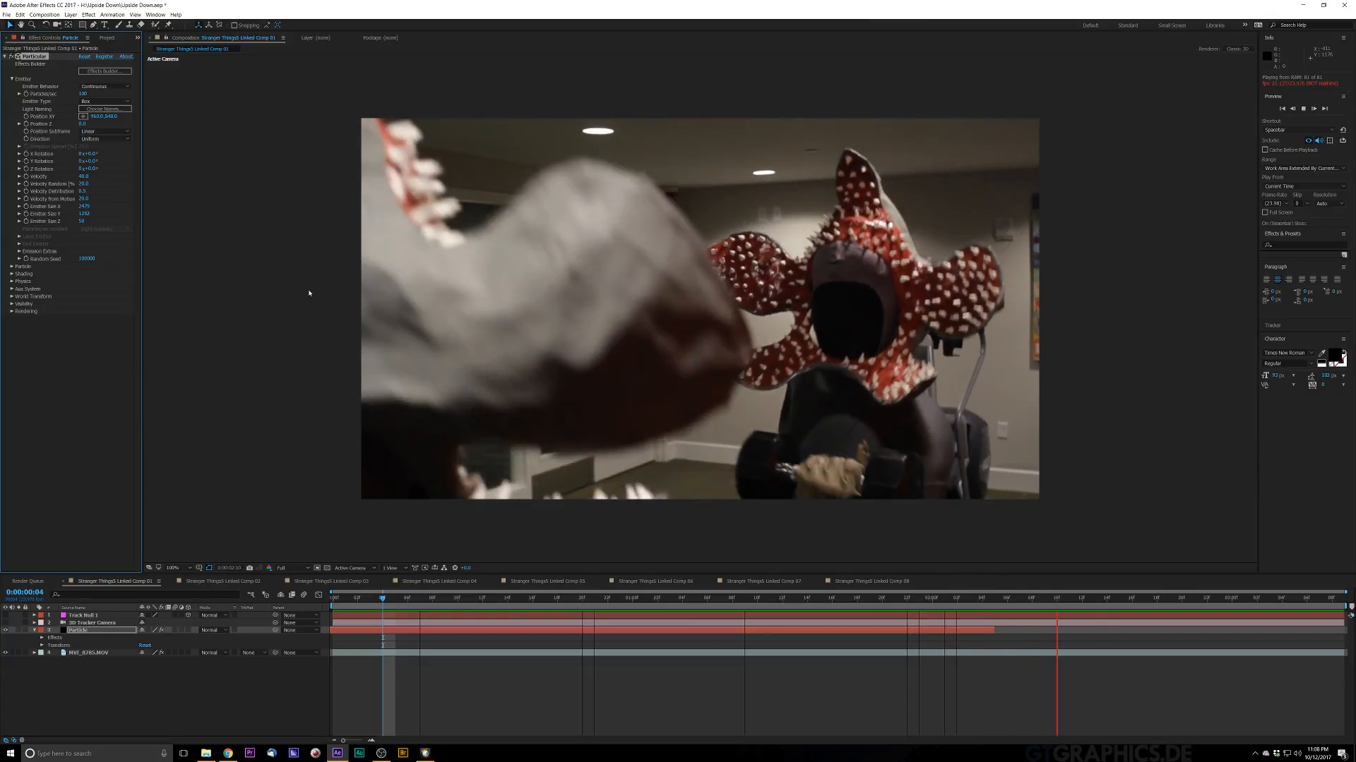
key("space")
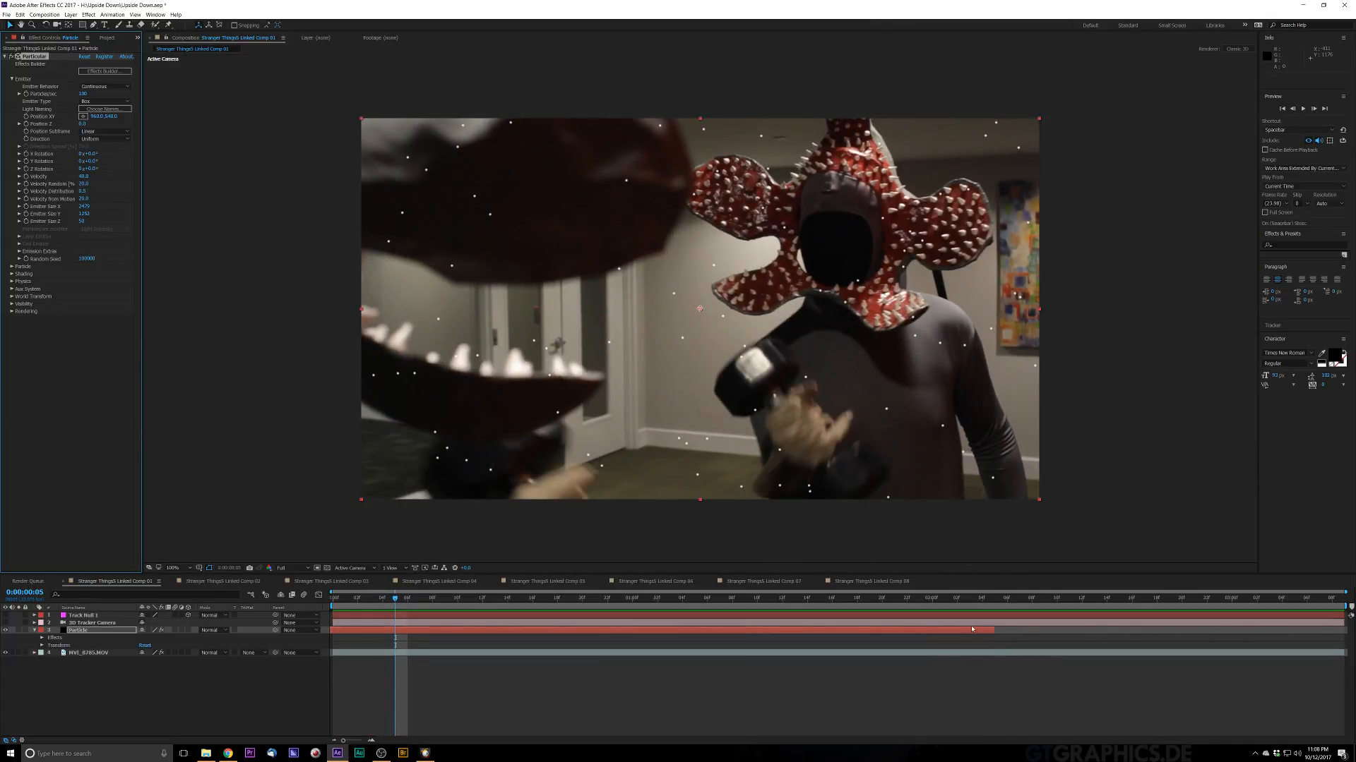
Step: Extend the Particle layer's out point to the end of the composition and preview it
left_click_drag(995, 630, 1345, 630)
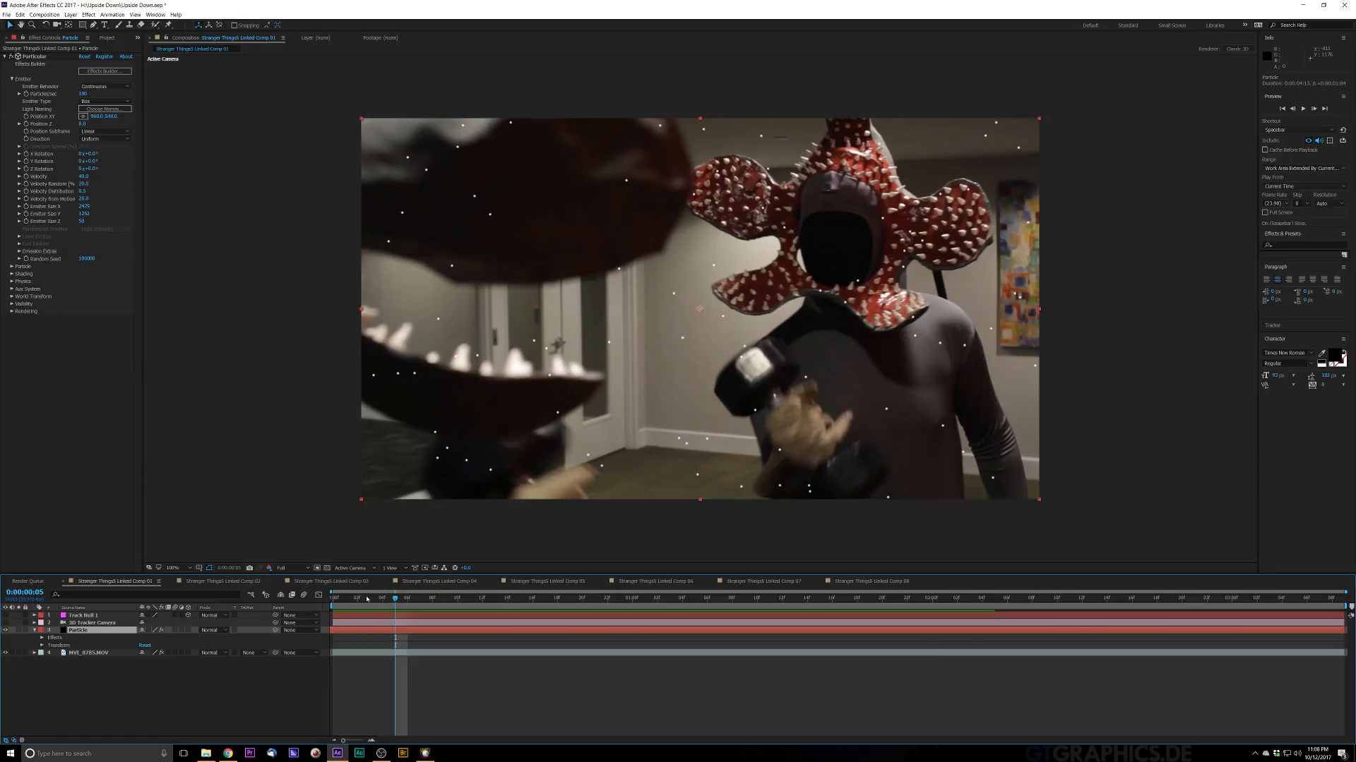
key("space")
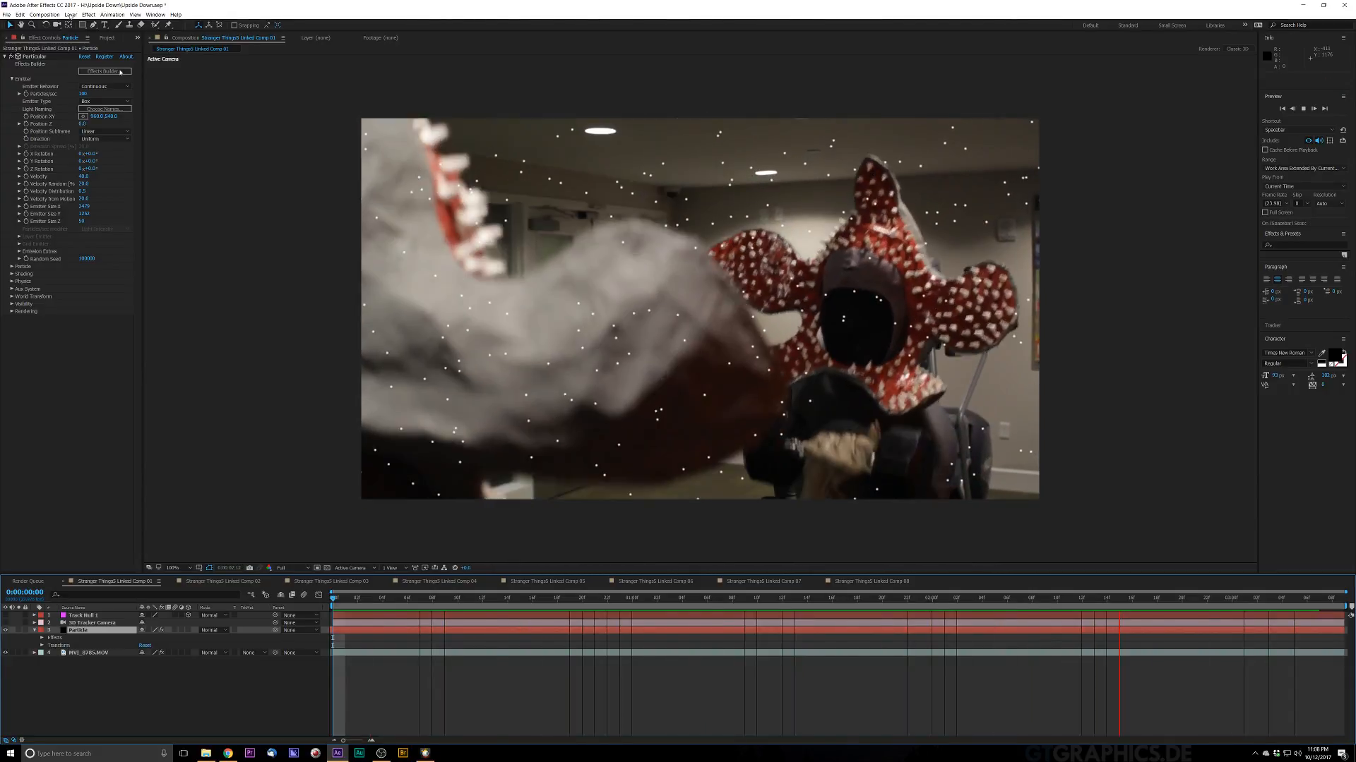
key("space")
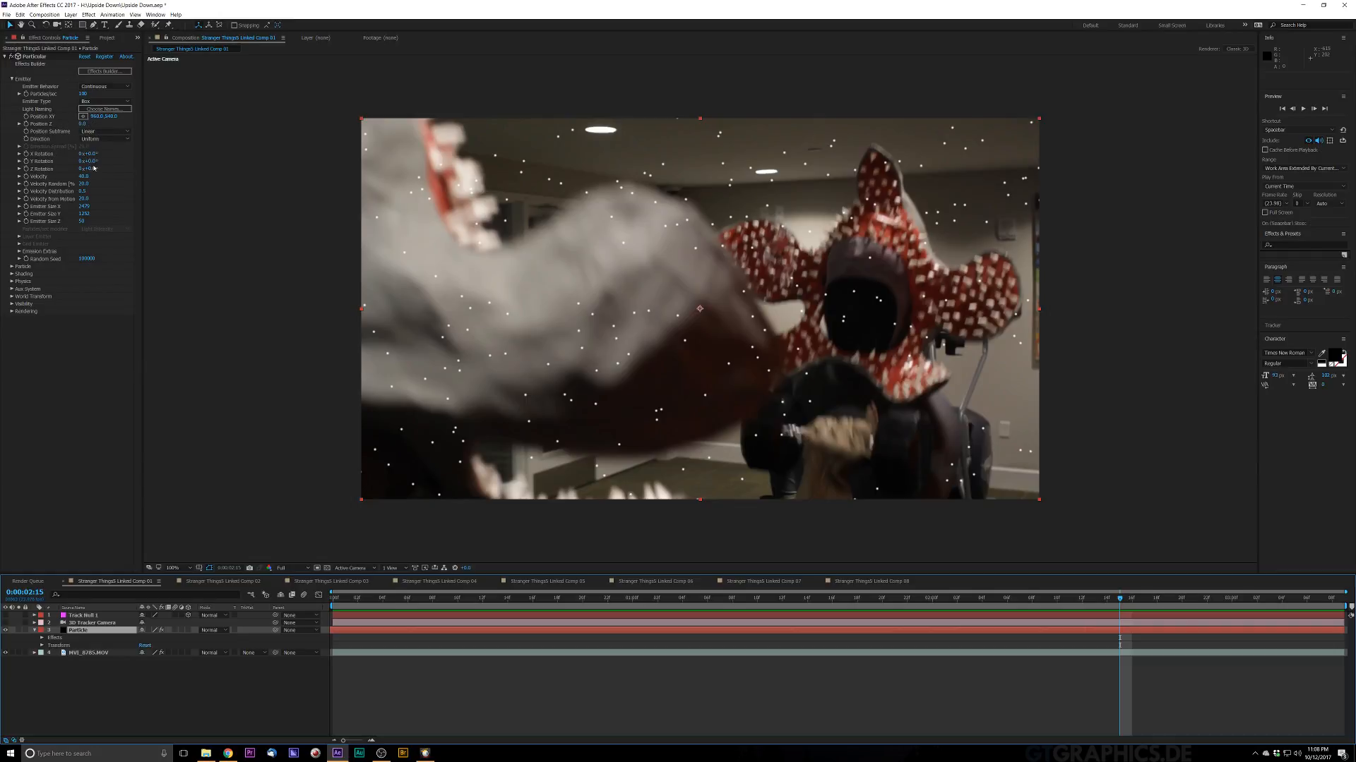
Step: Adjust the emitter's Emitter Size Y and Position XY values in Particular
left_click_drag(83, 214, 48, 602)
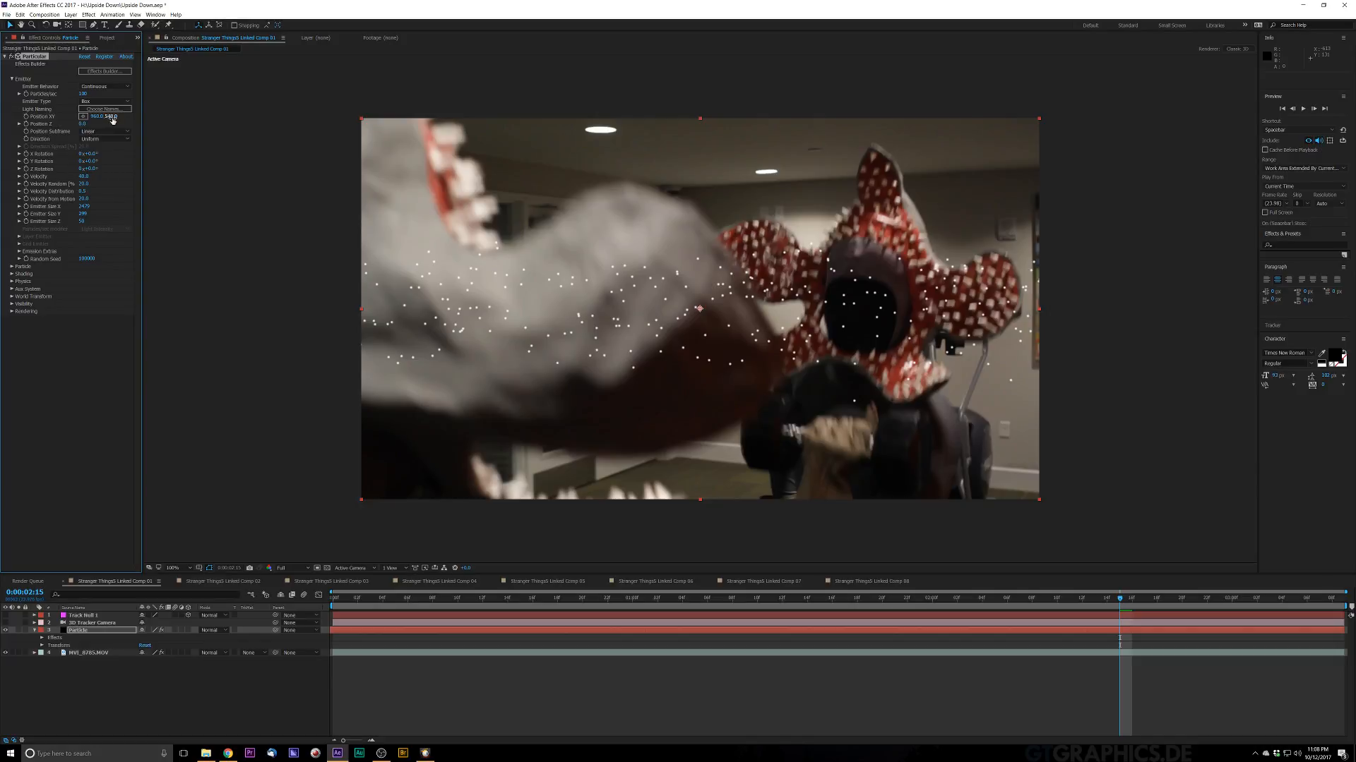
left_click_drag(193, 119, 375, 132)
left_click_drag(679, 601, 782, 672)
Step: Expand Particular's Particle settings and preview the particles across the timeline
left_click(11, 267)
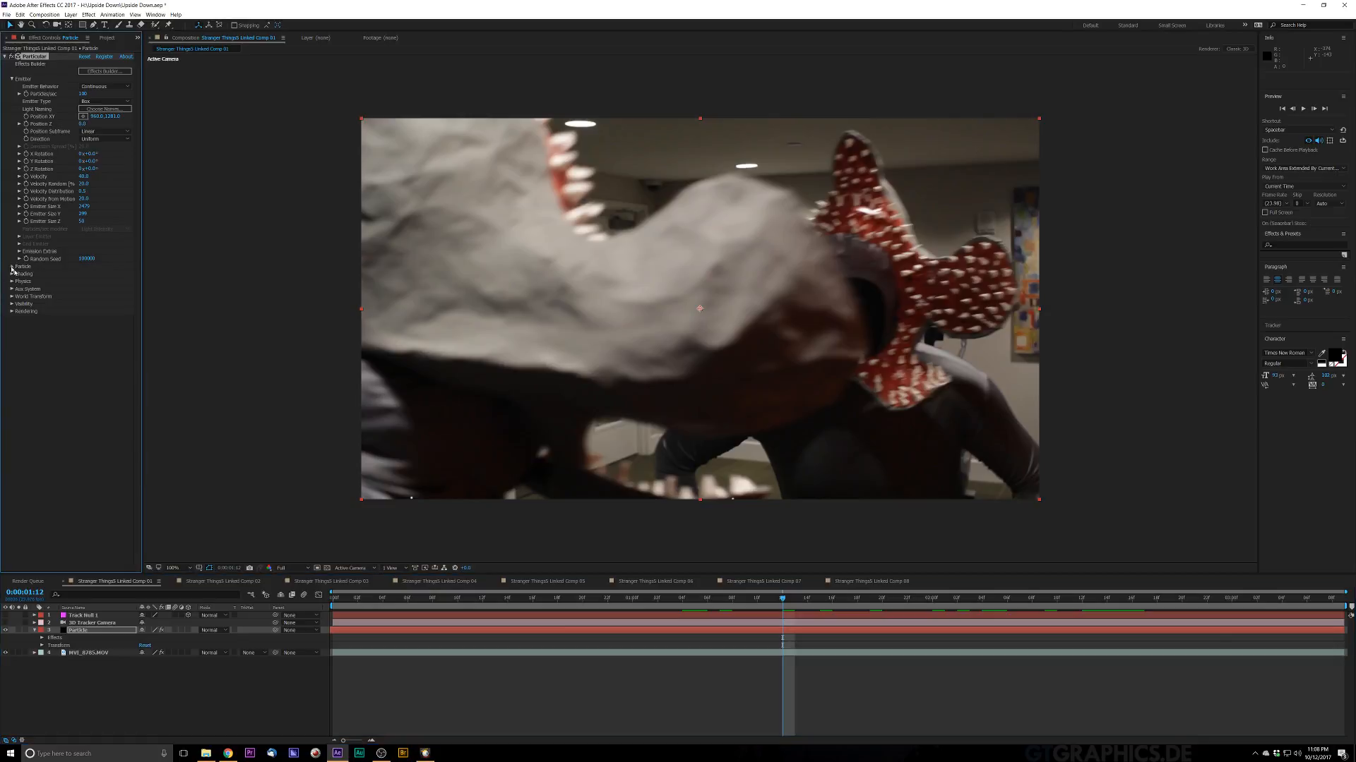
left_click(85, 275)
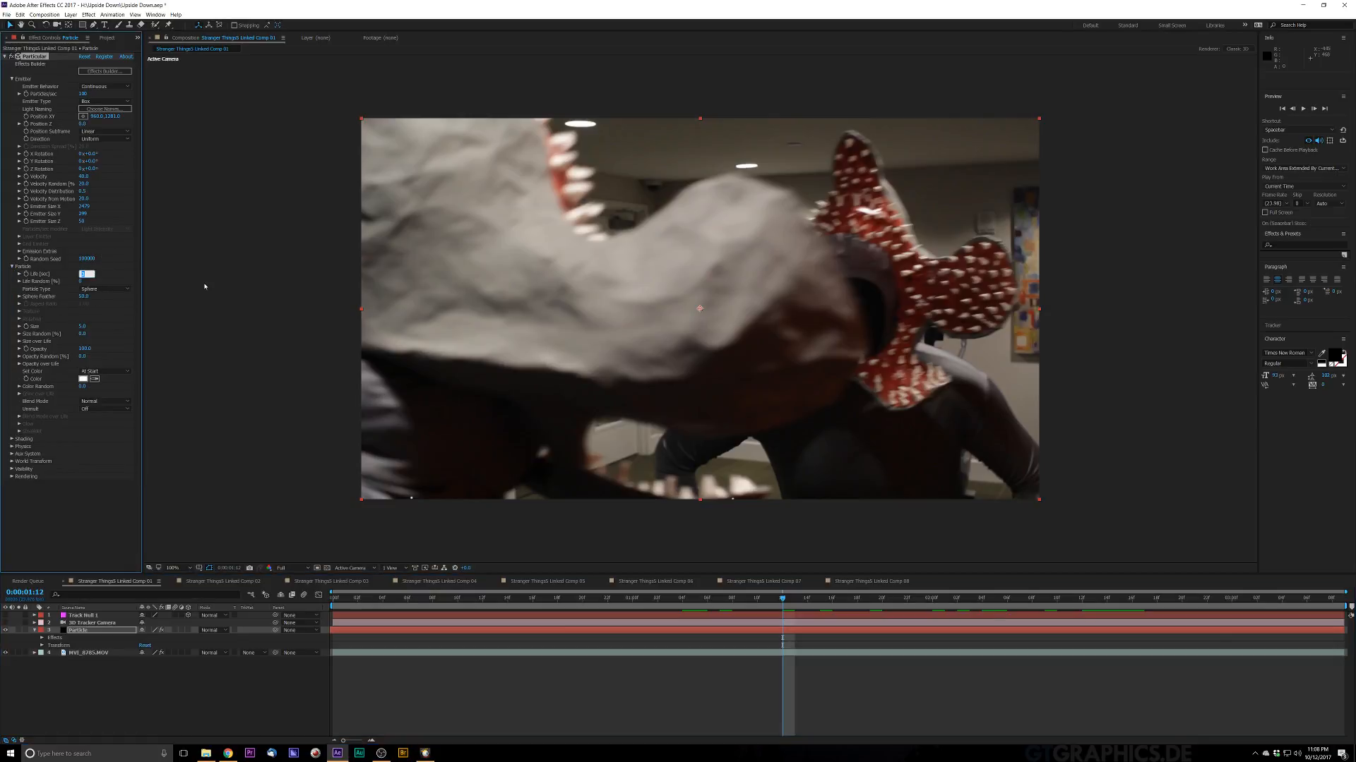
key("Return")
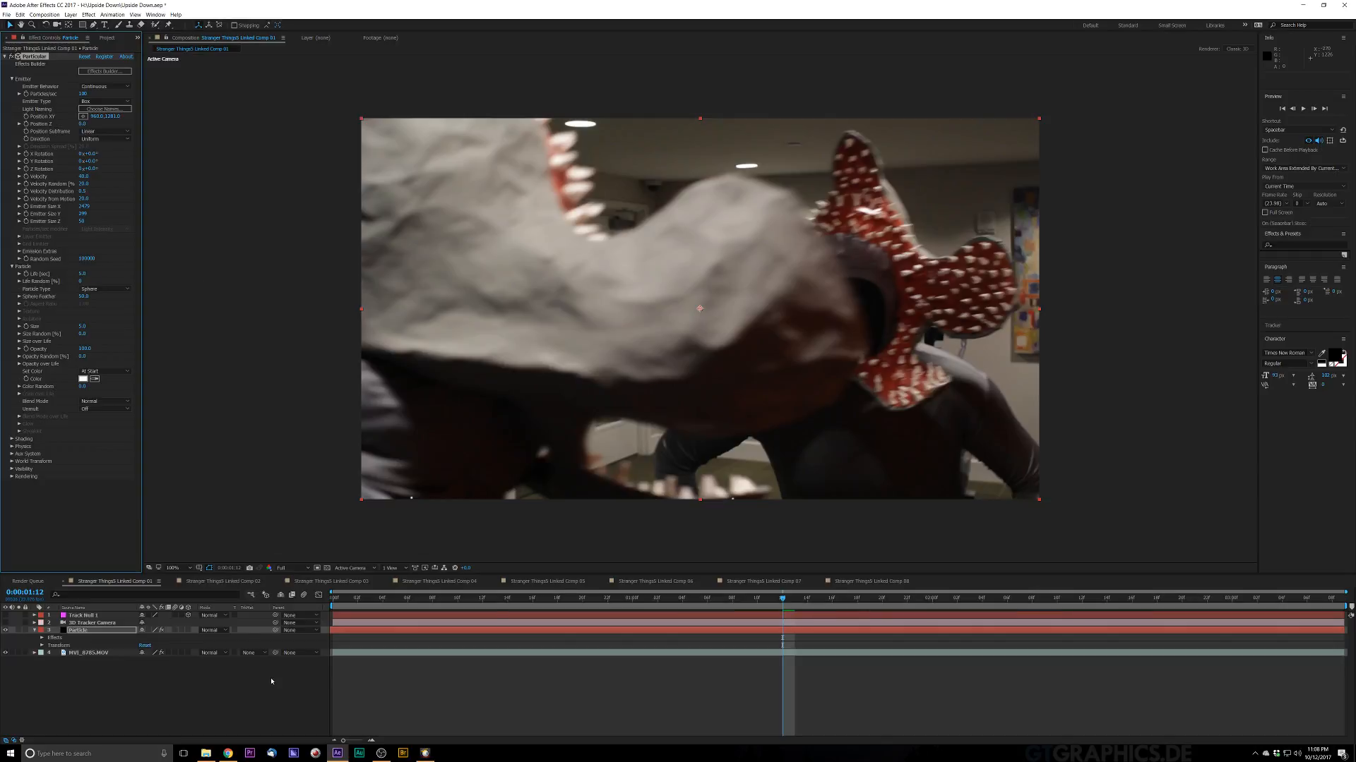
mouse_move(558, 605)
left_mouse_down()
mouse_move(335, 605)
mouse_move(583, 607)
left_mouse_up()
key("space")
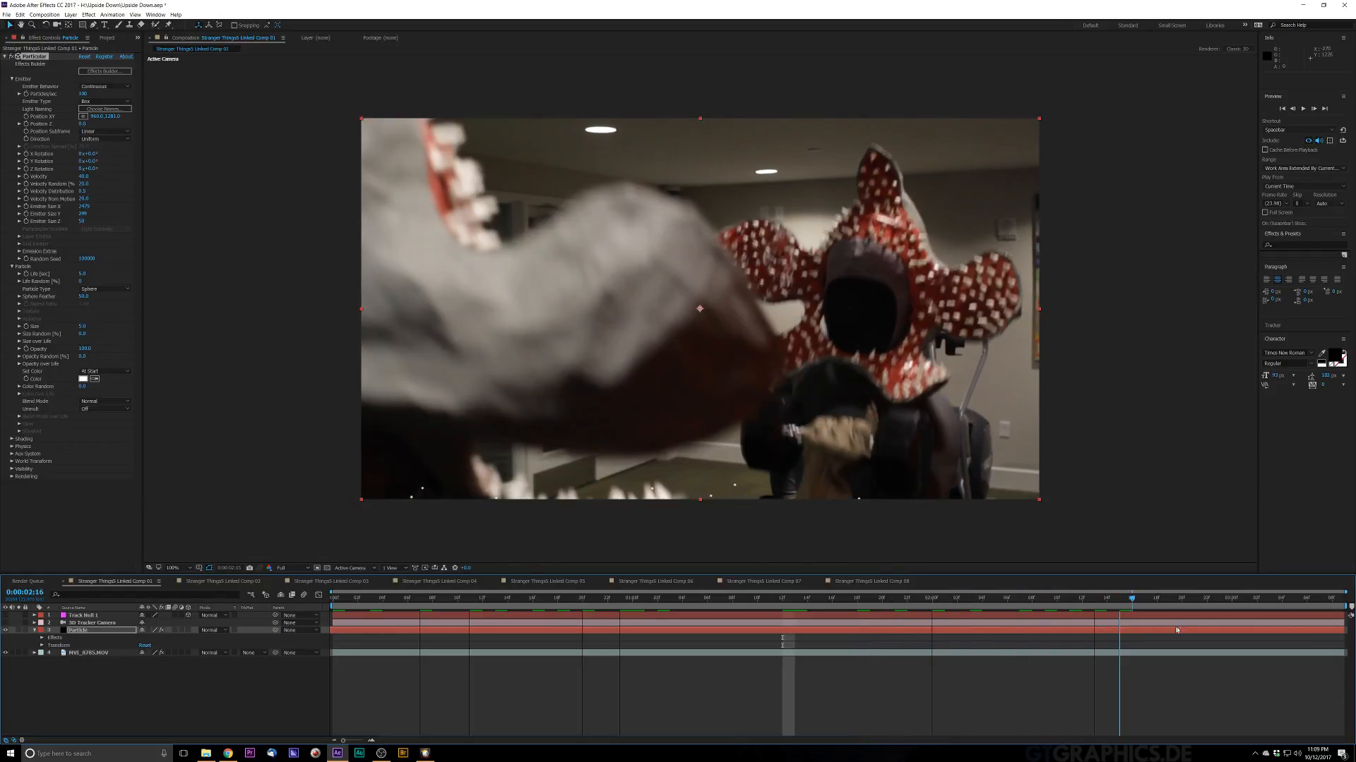
left_click_drag(1340, 644, 296, 657)
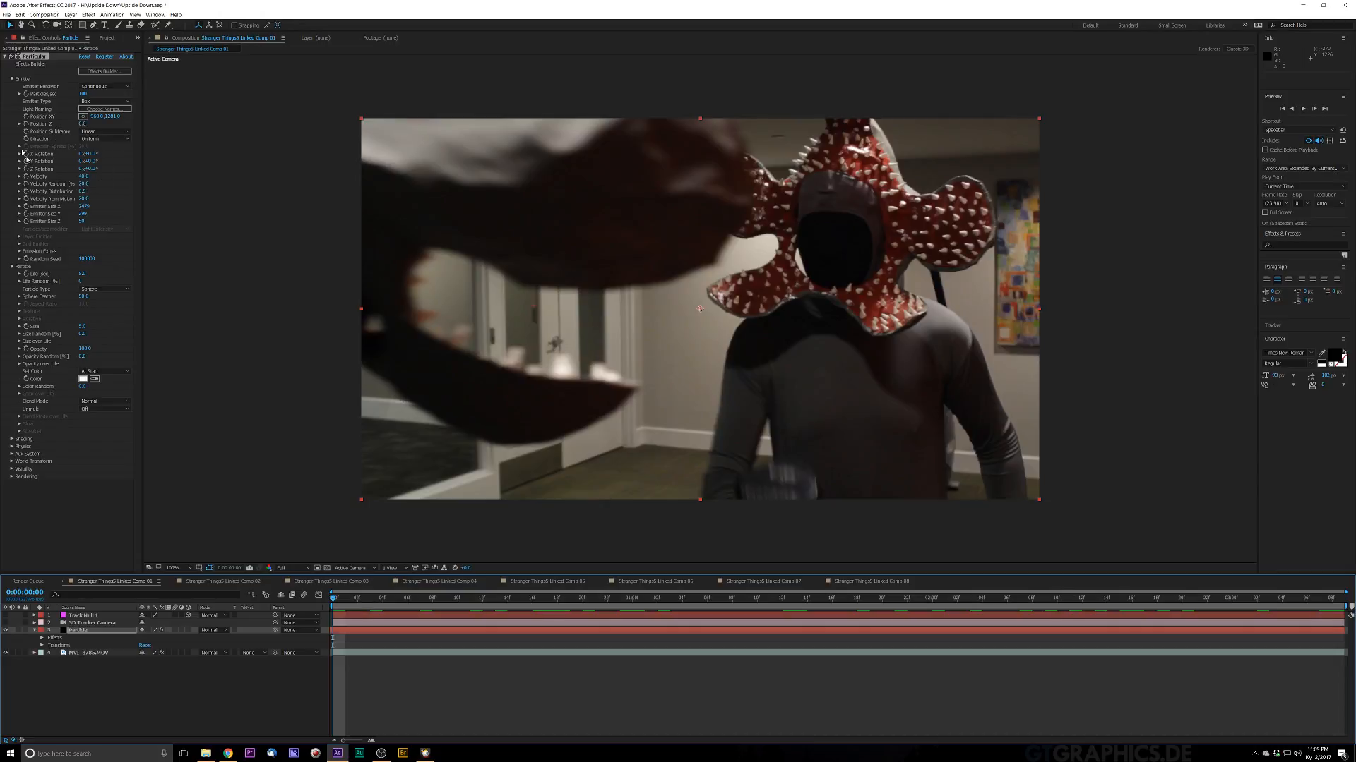
Step: Shift the emitter's Position XY vertically and slide the Particle layer earlier in the timeline
left_click_drag(111, 116, 242, 127)
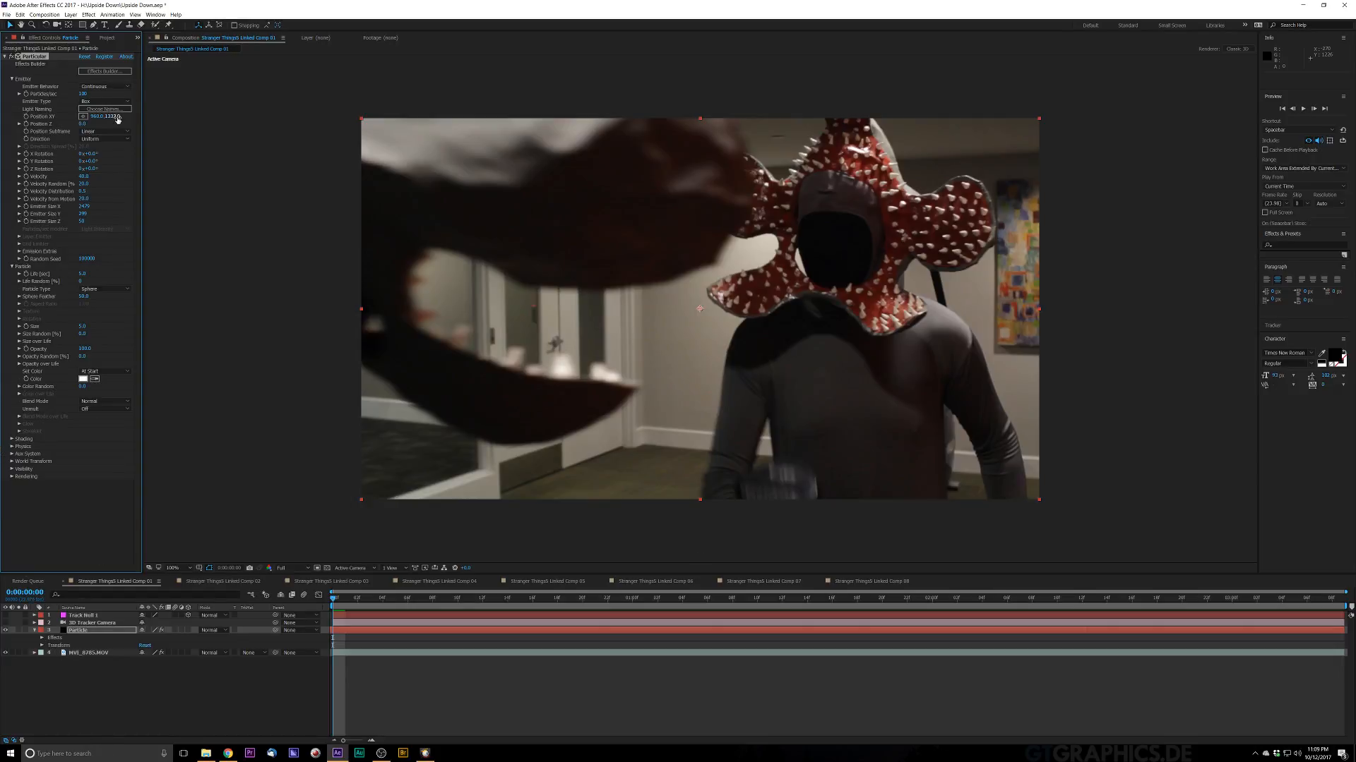
left_click_drag(114, 118, 9, 177)
key("space")
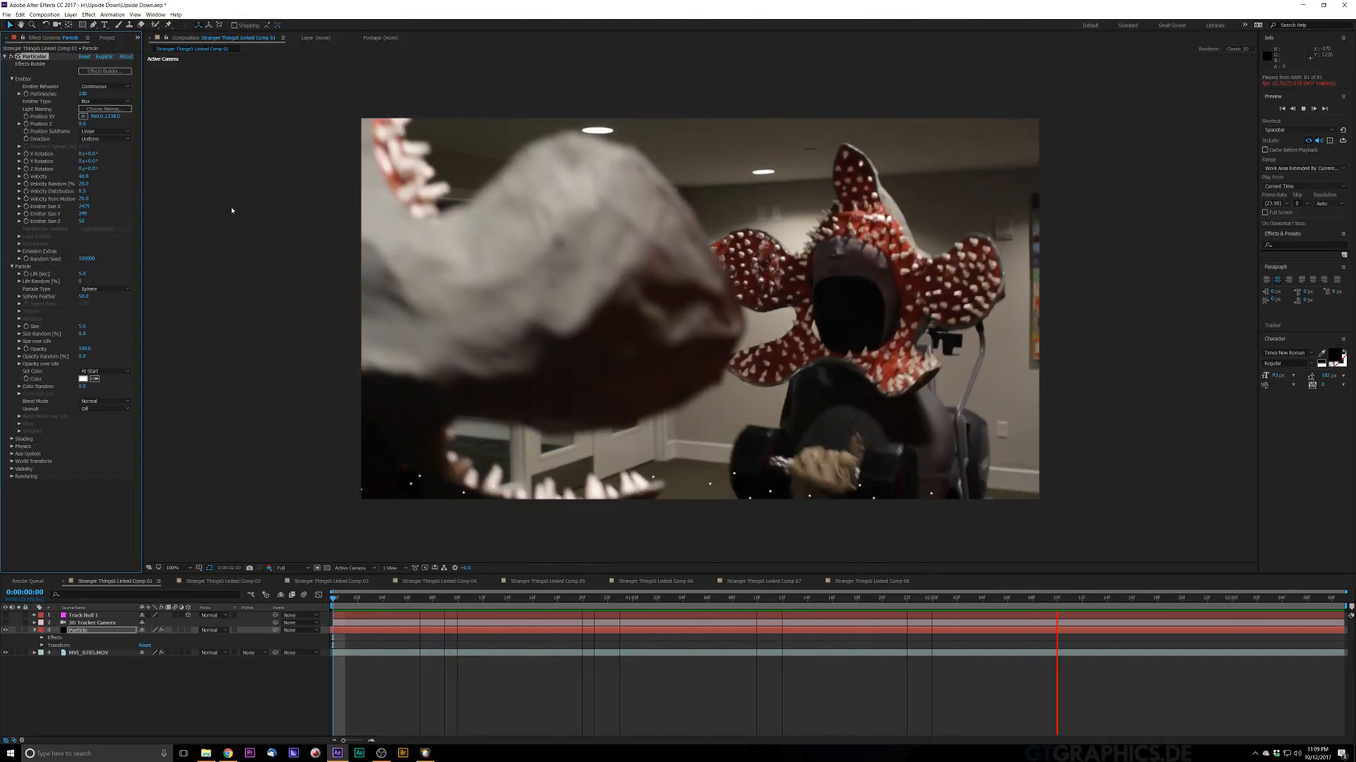
key("space")
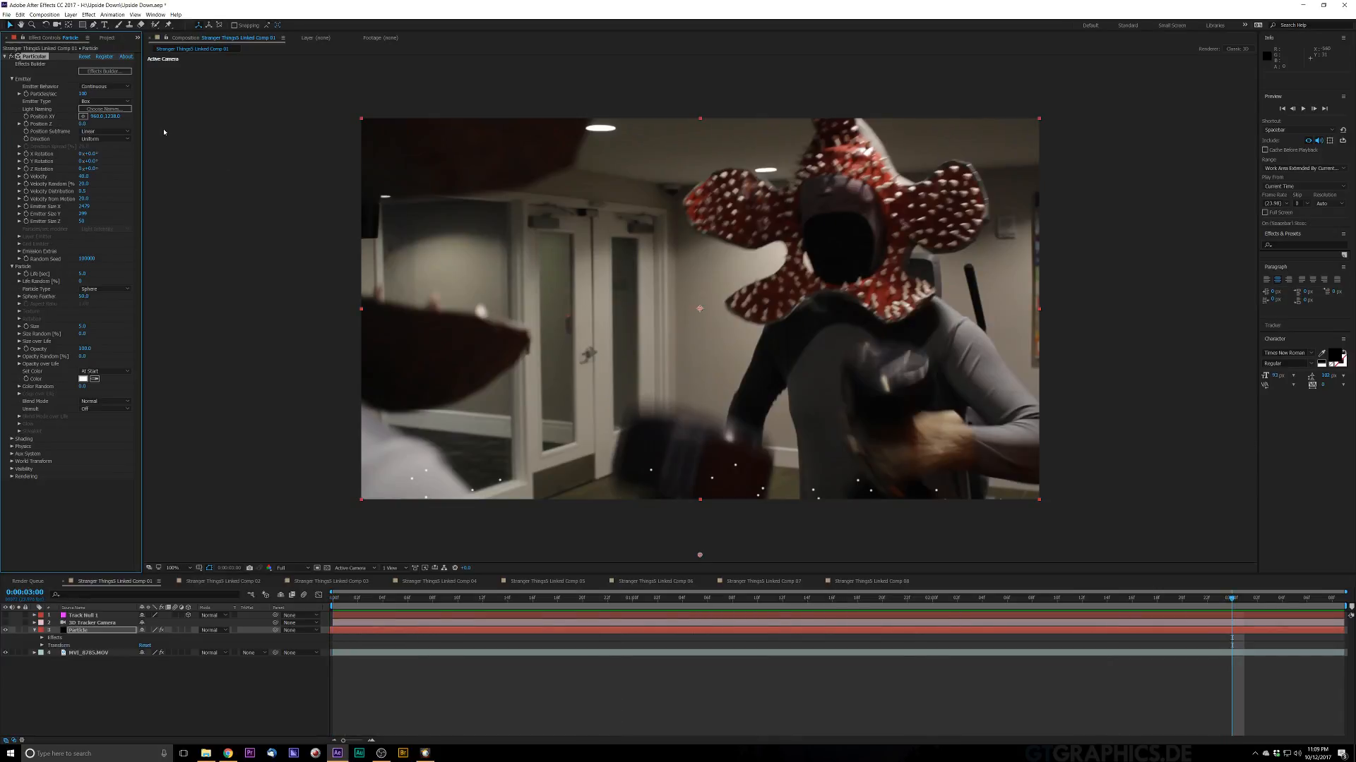
key("Home")
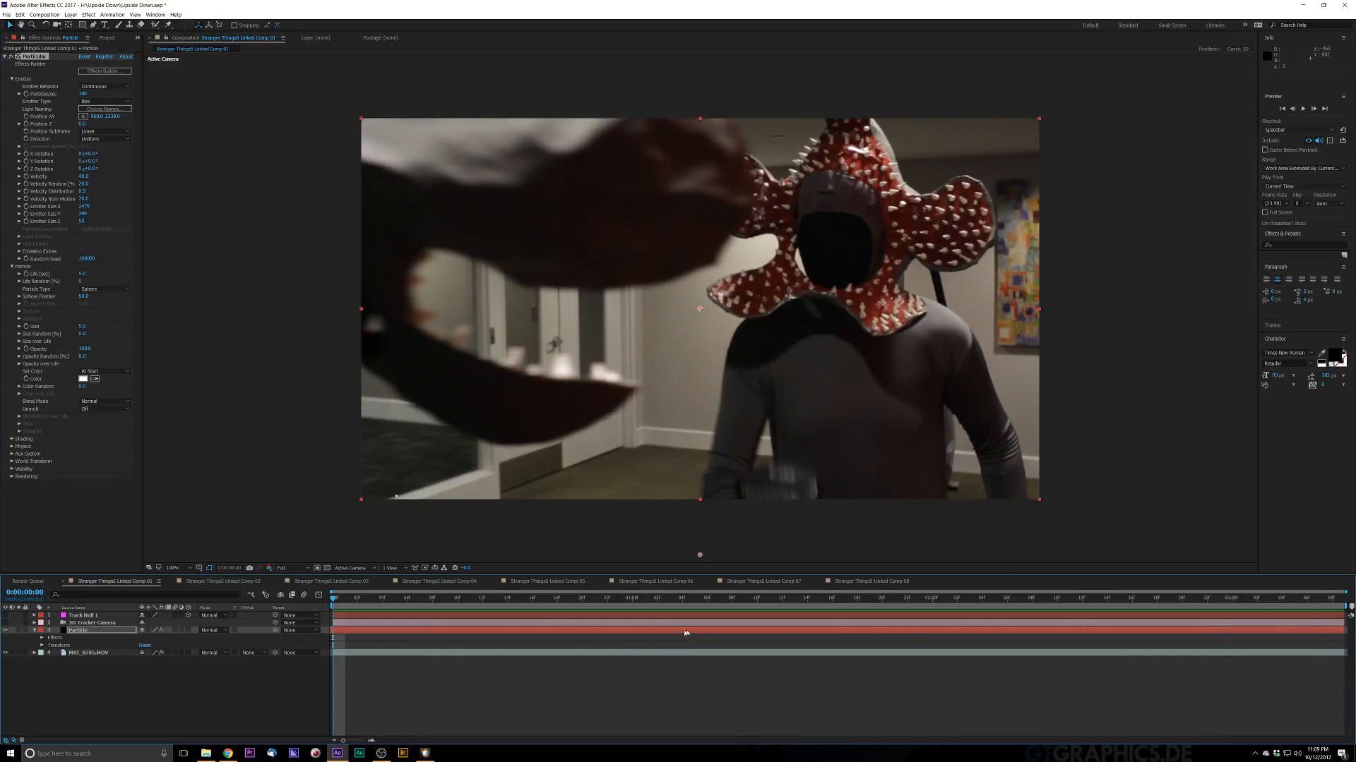
left_click_drag(684, 632, 172, 723)
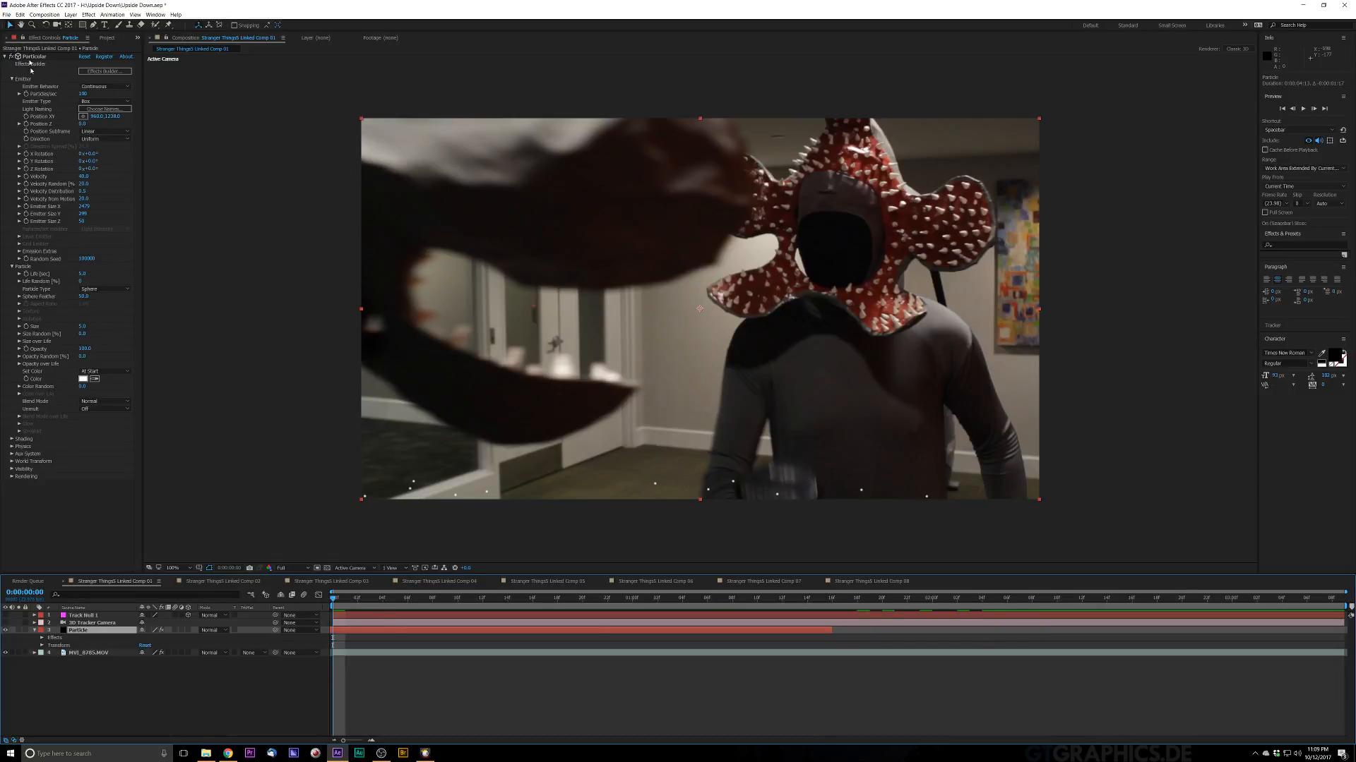
Step: Adjust the particles' Life [sec] value and extend the Particle layer's out point to the end of the composition
left_click(82, 274)
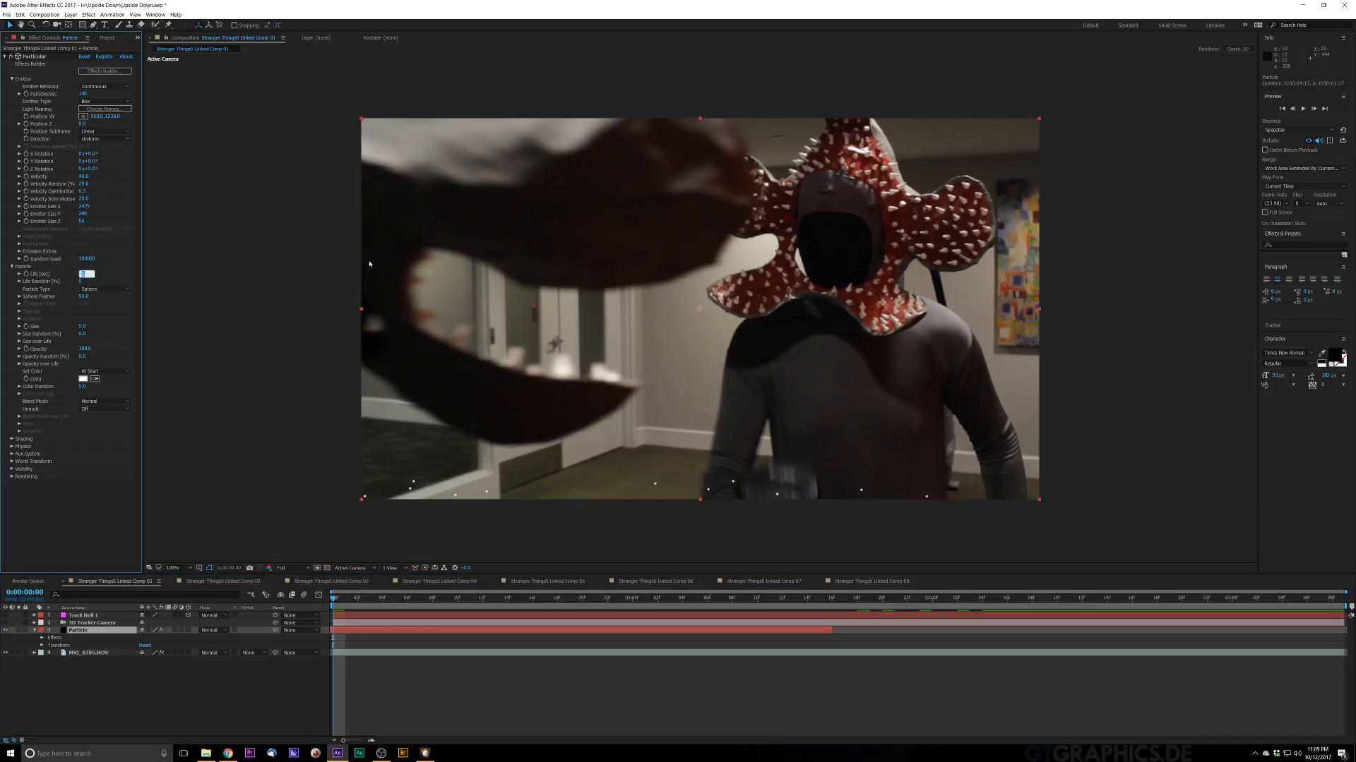
key("Return")
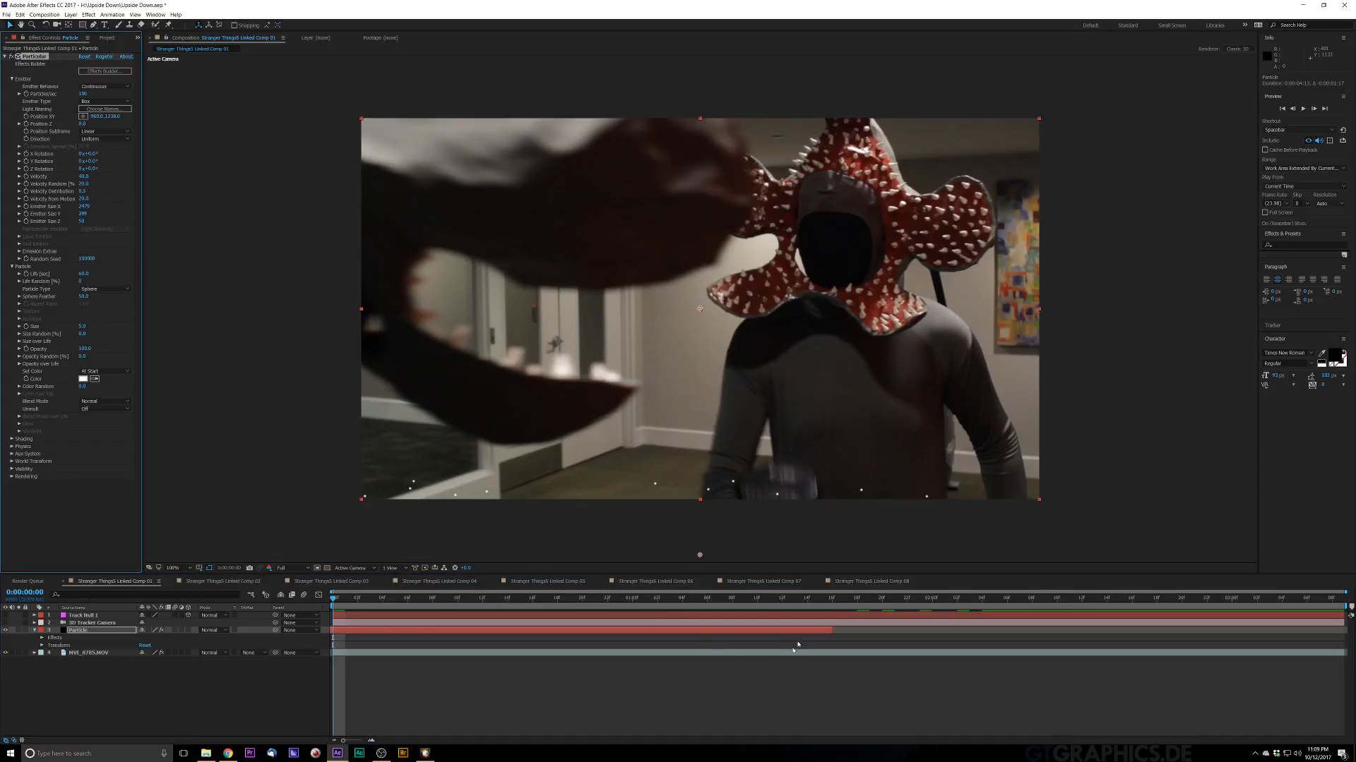
left_click_drag(796, 631, 1347, 630)
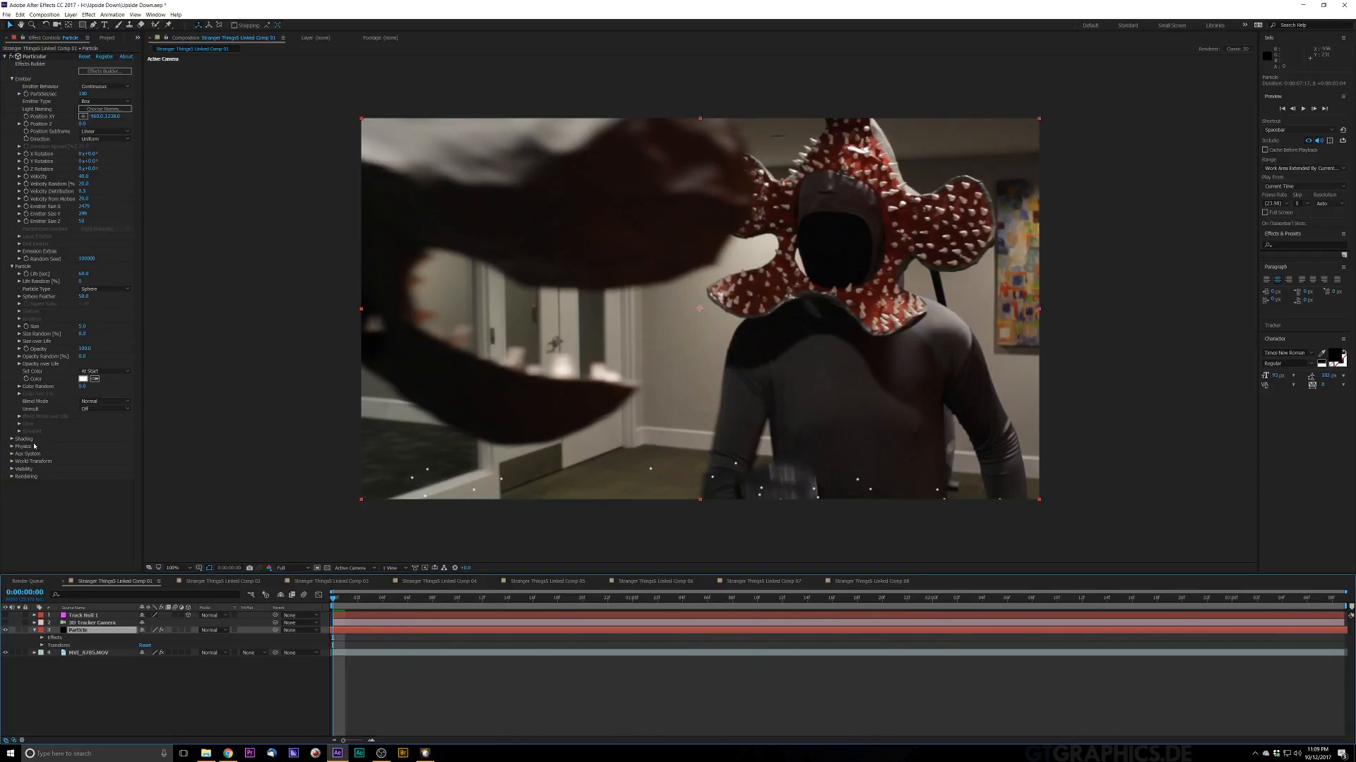
Step: Expand Particular's Physics settings, scrub the Gravity value and preview the particles
left_click(12, 446)
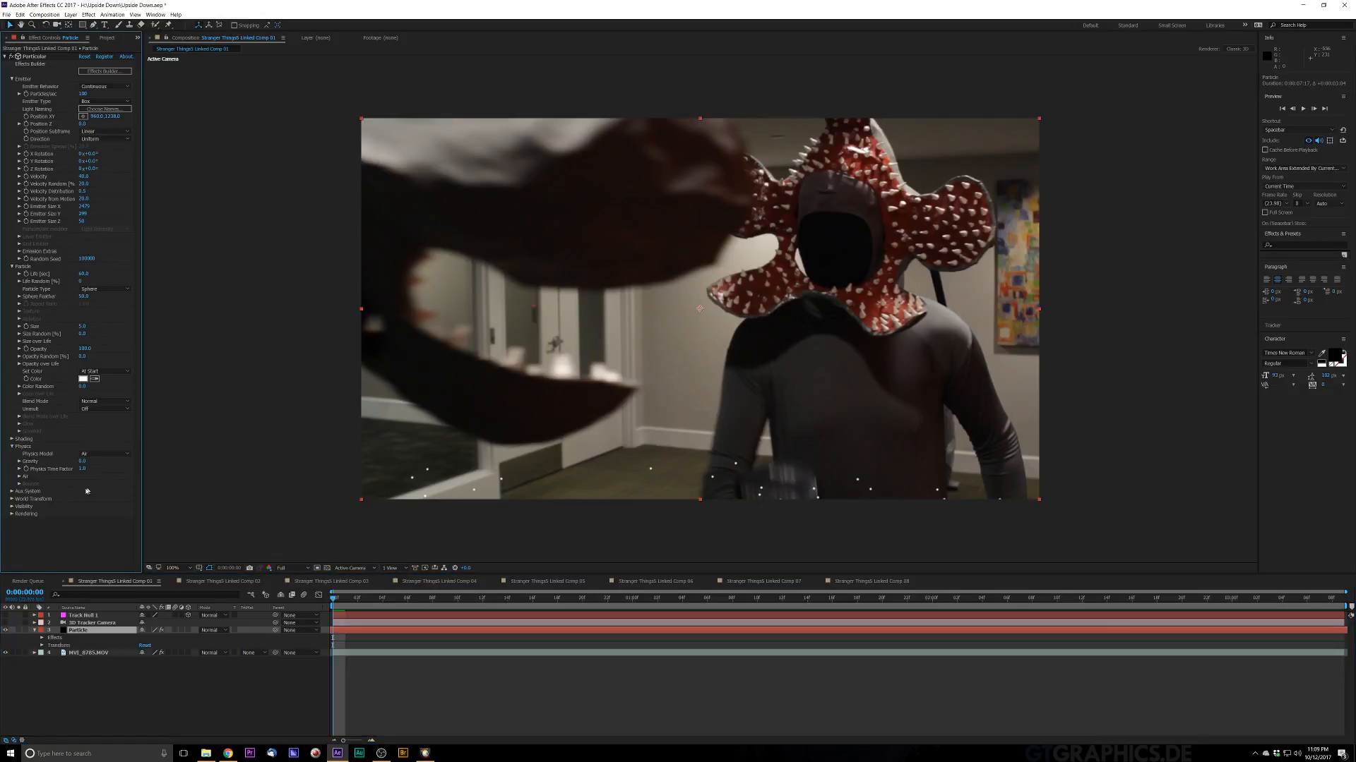
left_click_drag(79, 463, 76, 461)
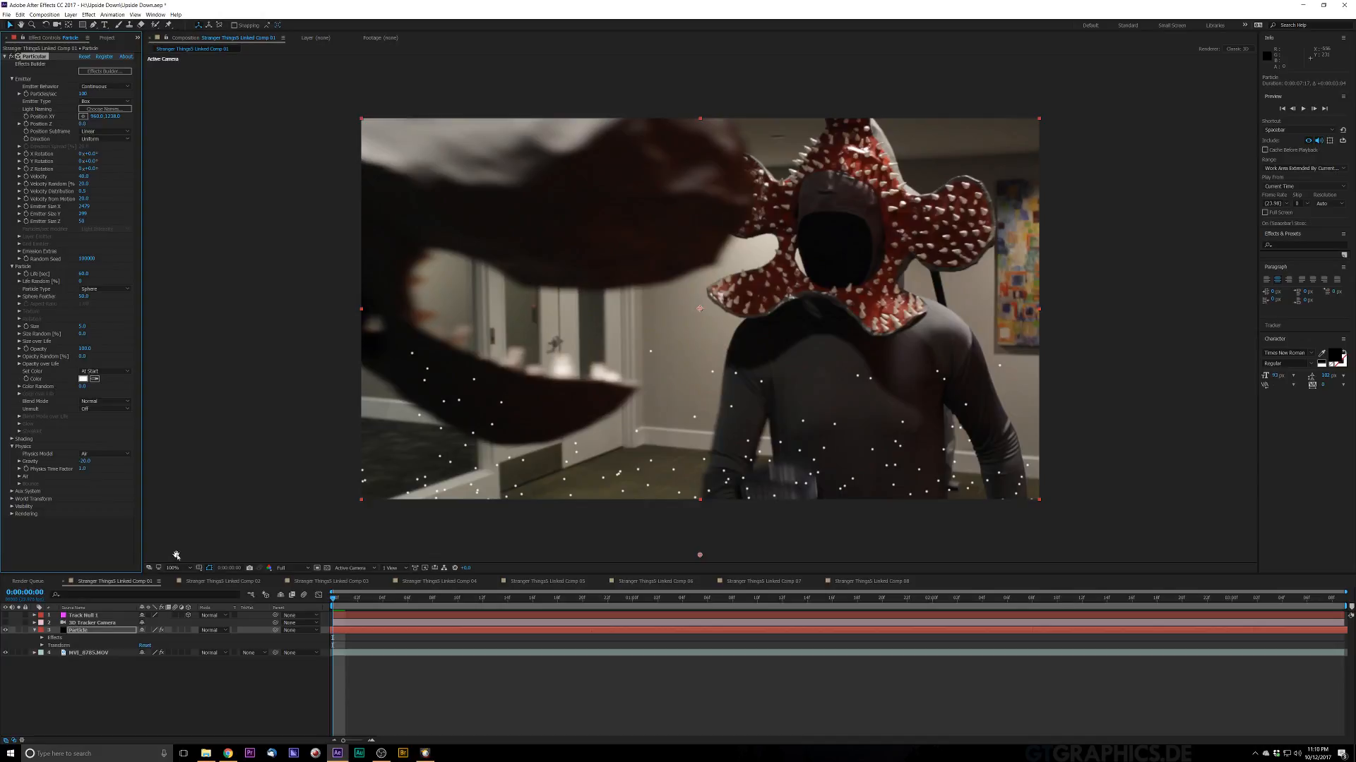
key("space")
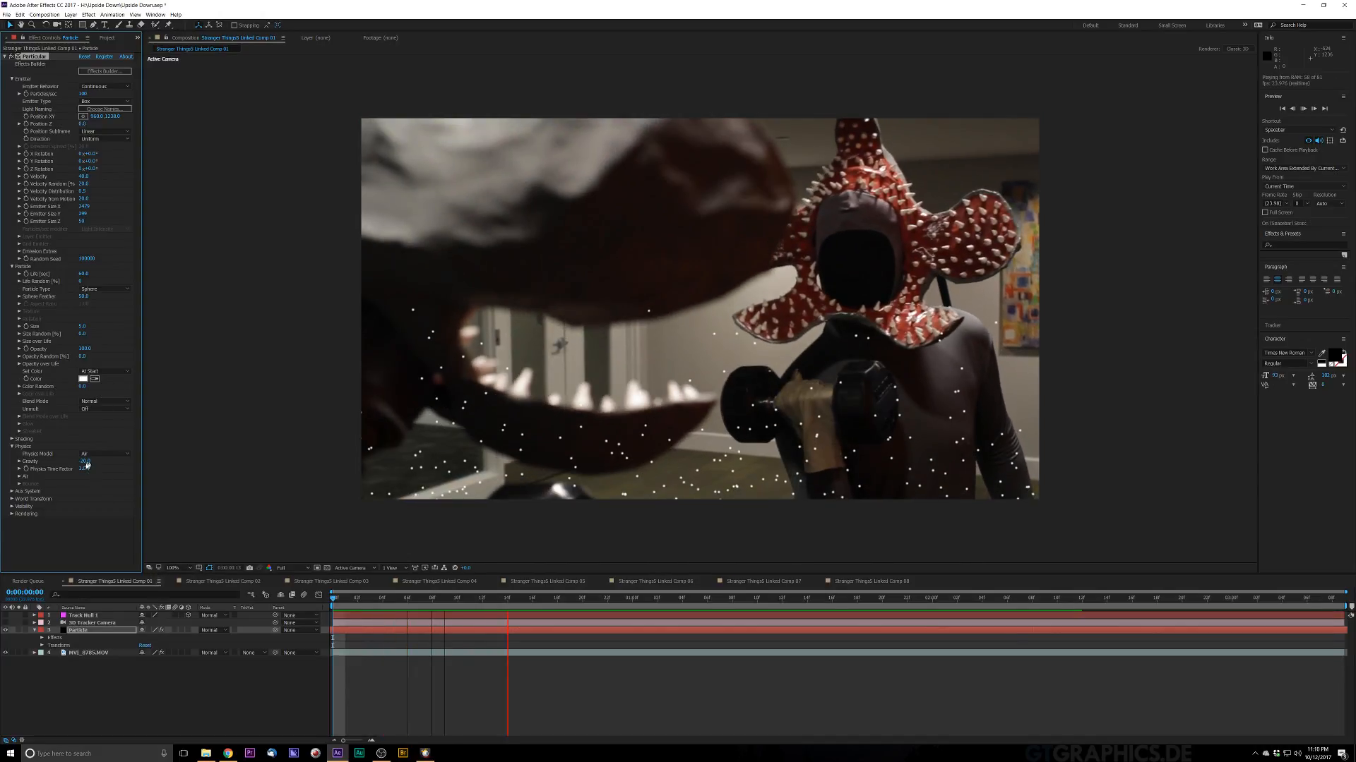
Step: Set Physics Gravity to -5 and preview the falling particles
left_click(87, 462)
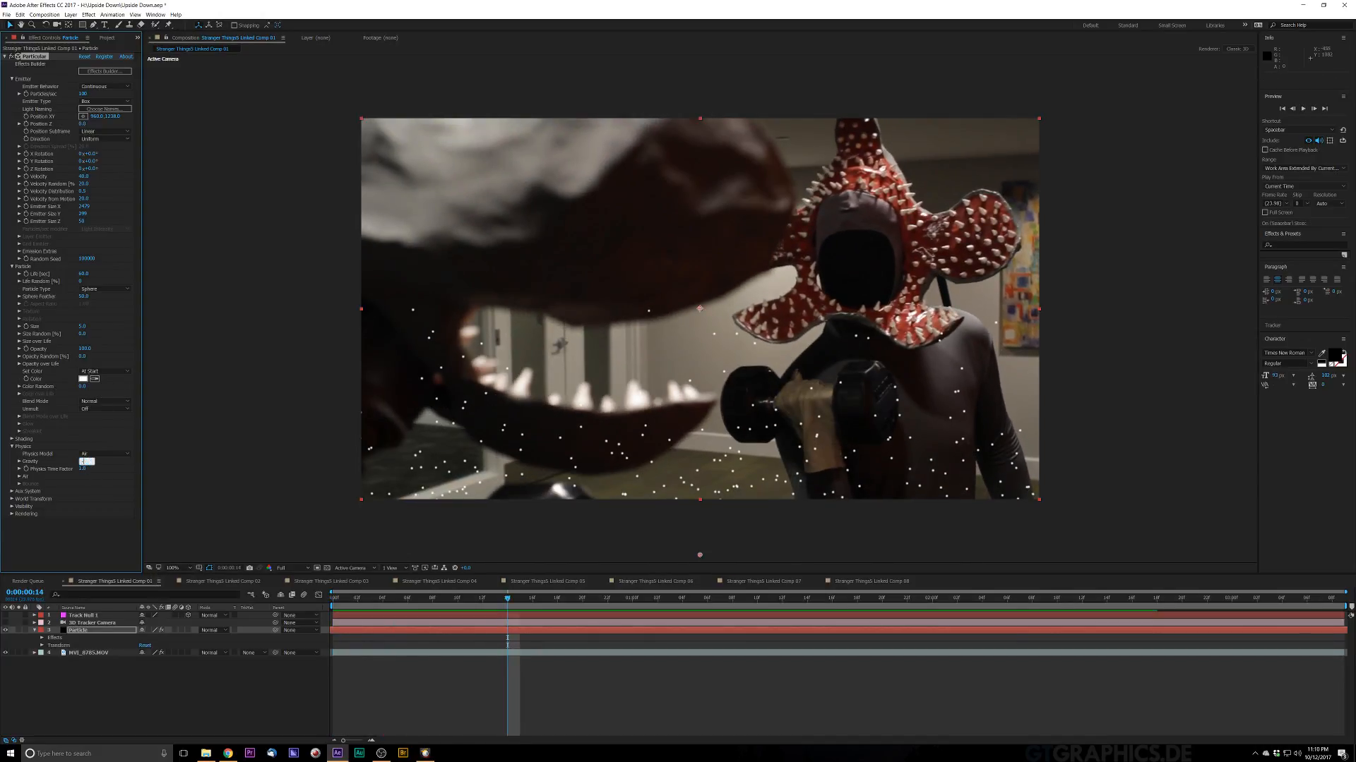
type("-5")
key("Return")
key("space")
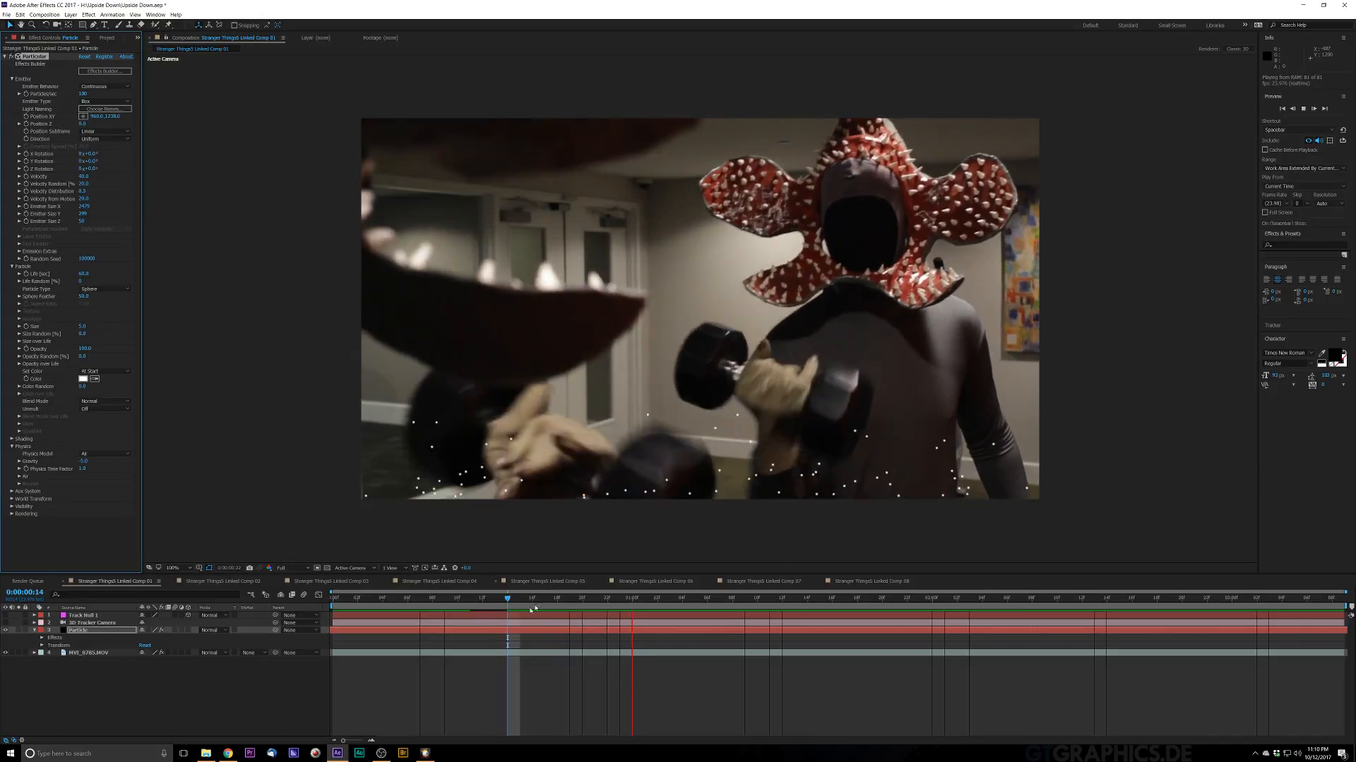
key("space")
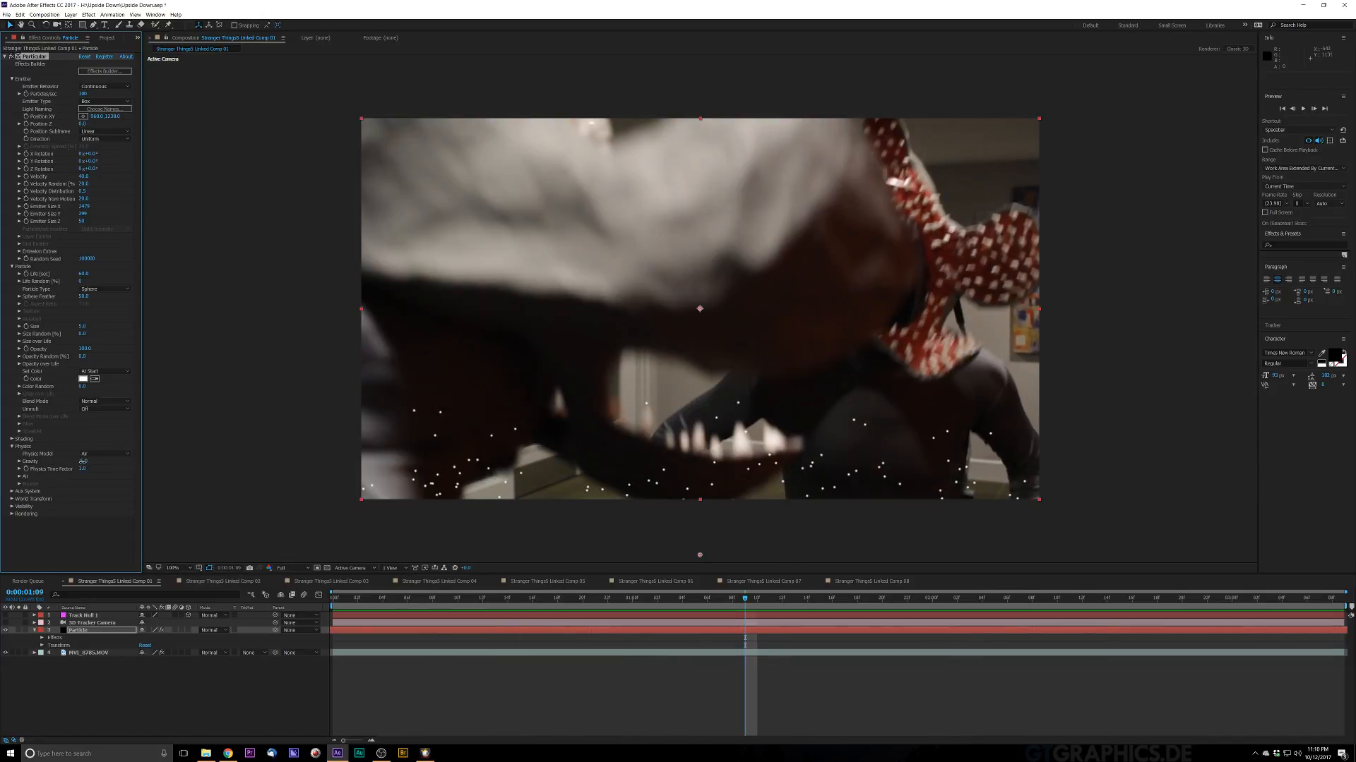
Step: Set Physics Gravity to -1, preview the particles and return to the composition start
left_click(82, 461)
key("Return")
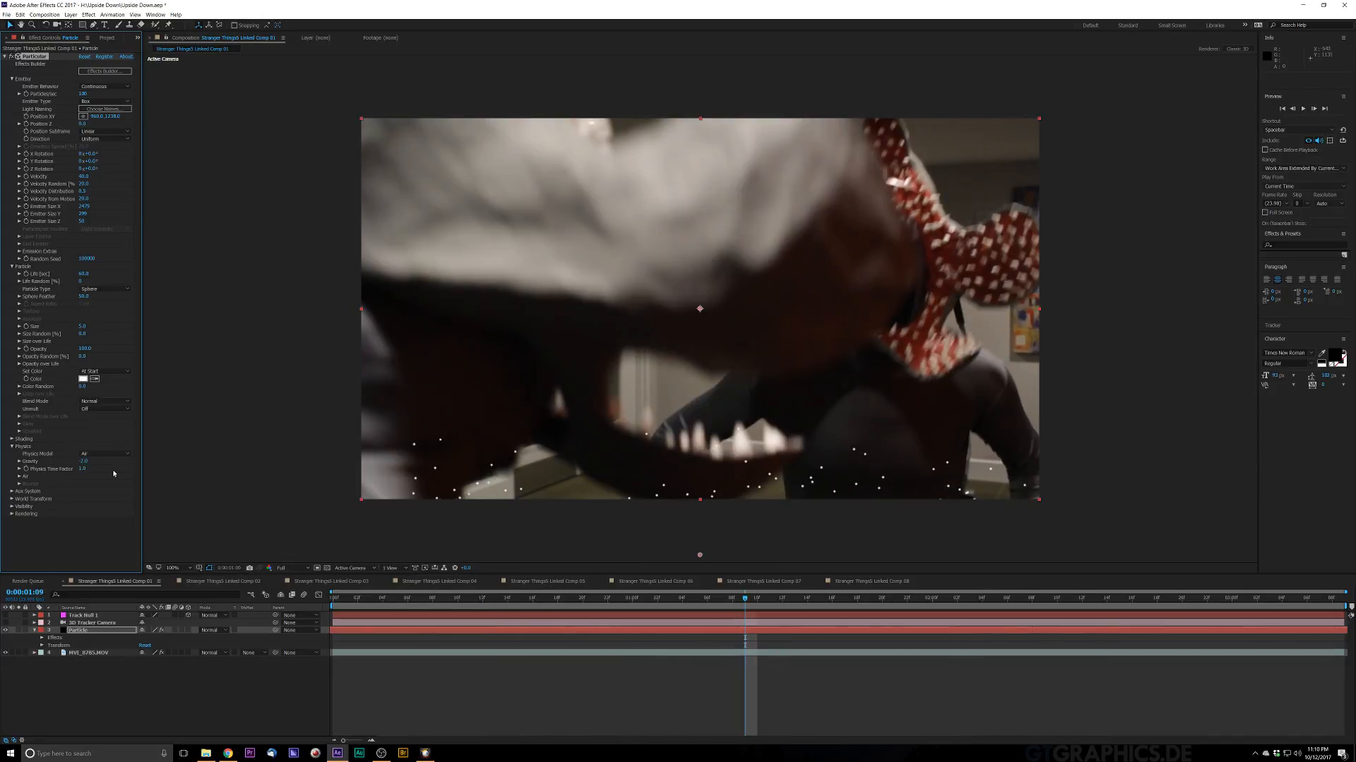
key("space")
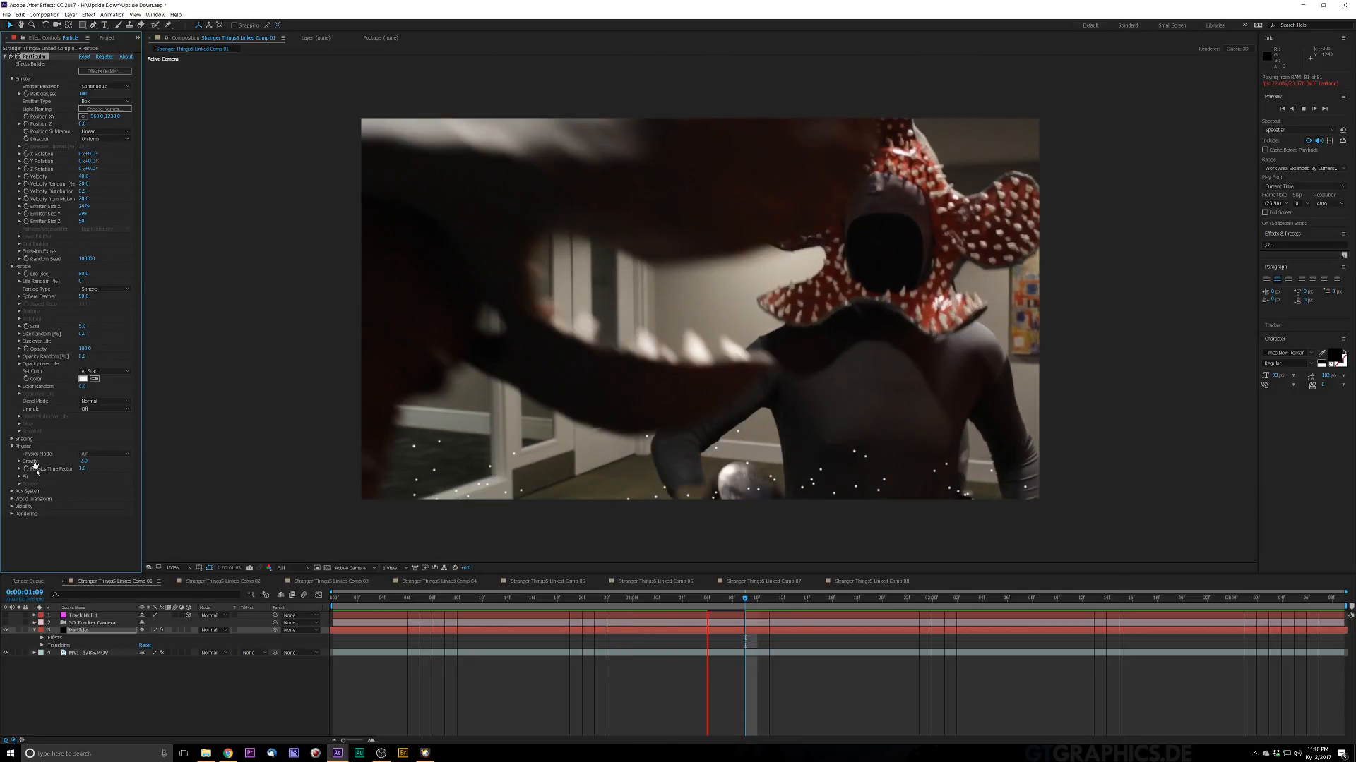
key("space")
left_click(83, 461)
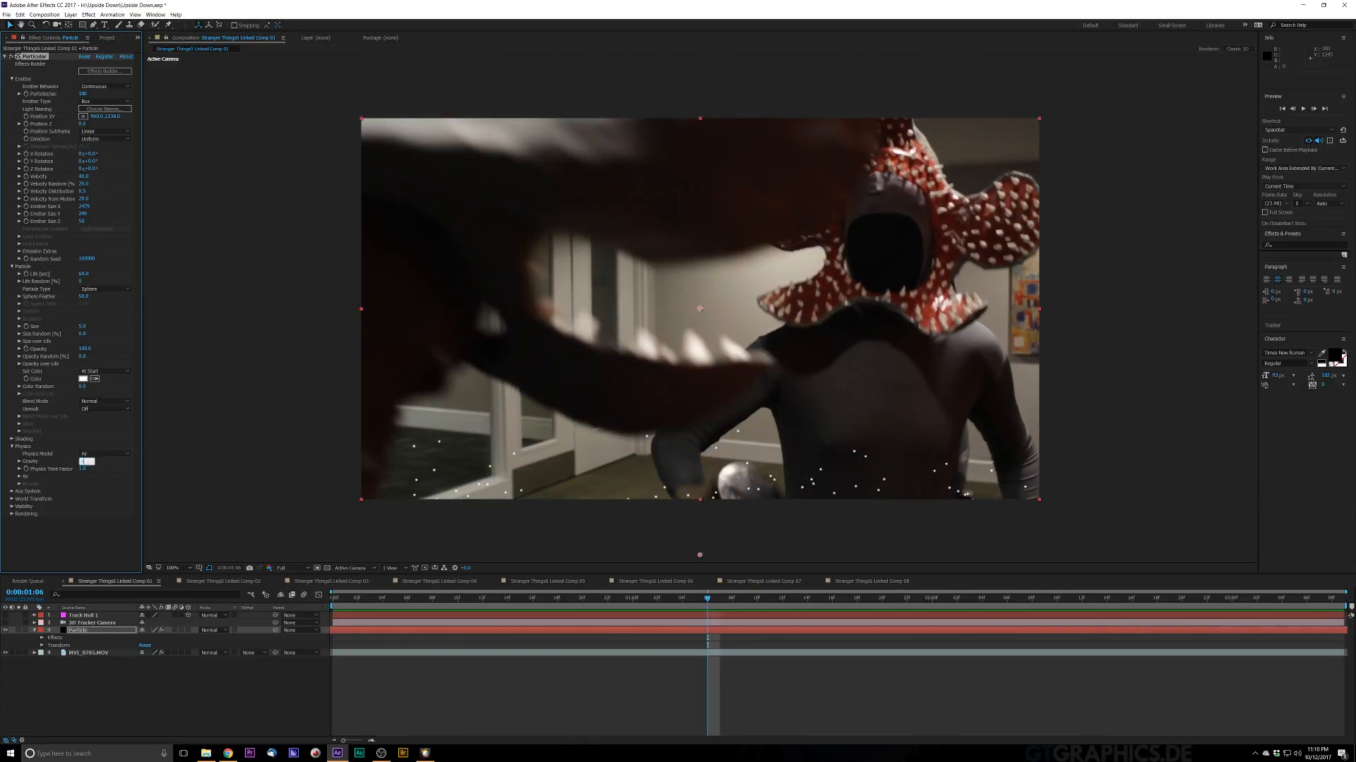
type("-1")
key("Return")
key("space")
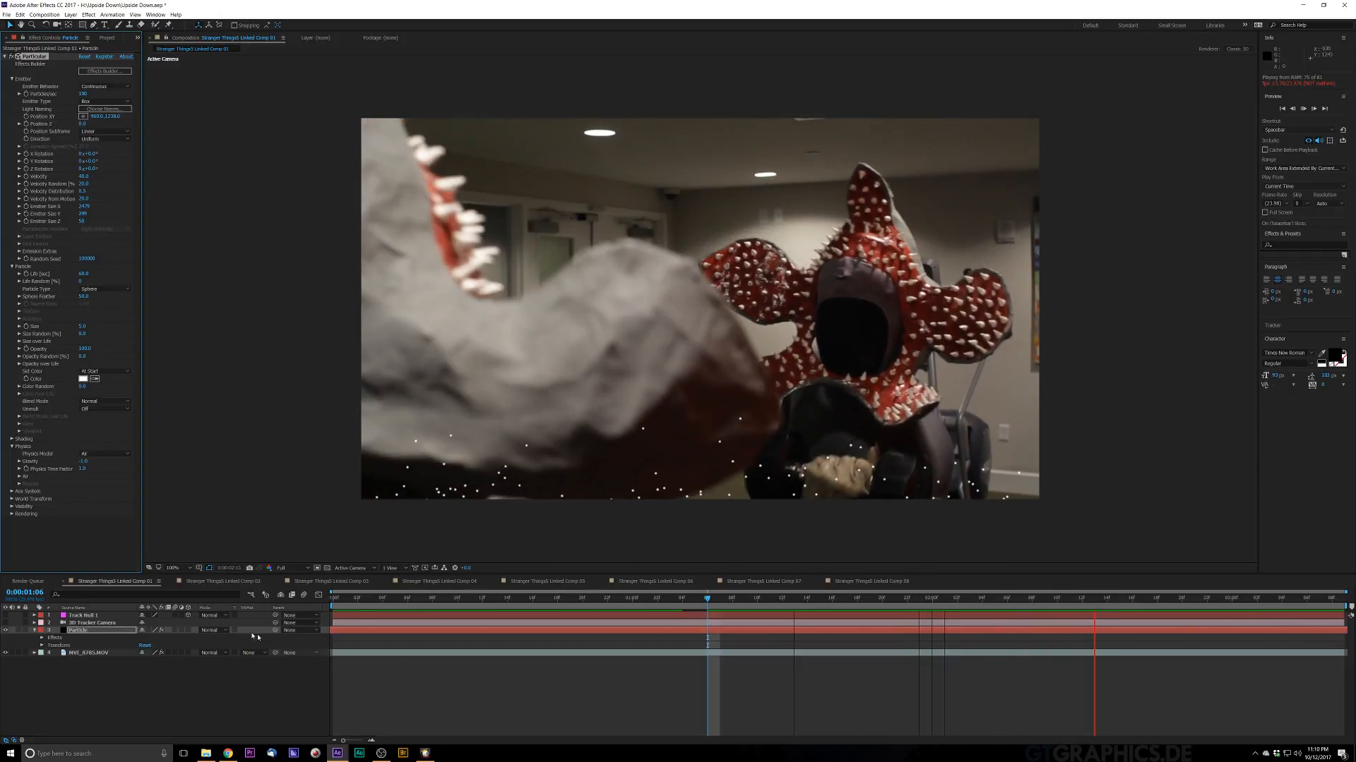
key("space")
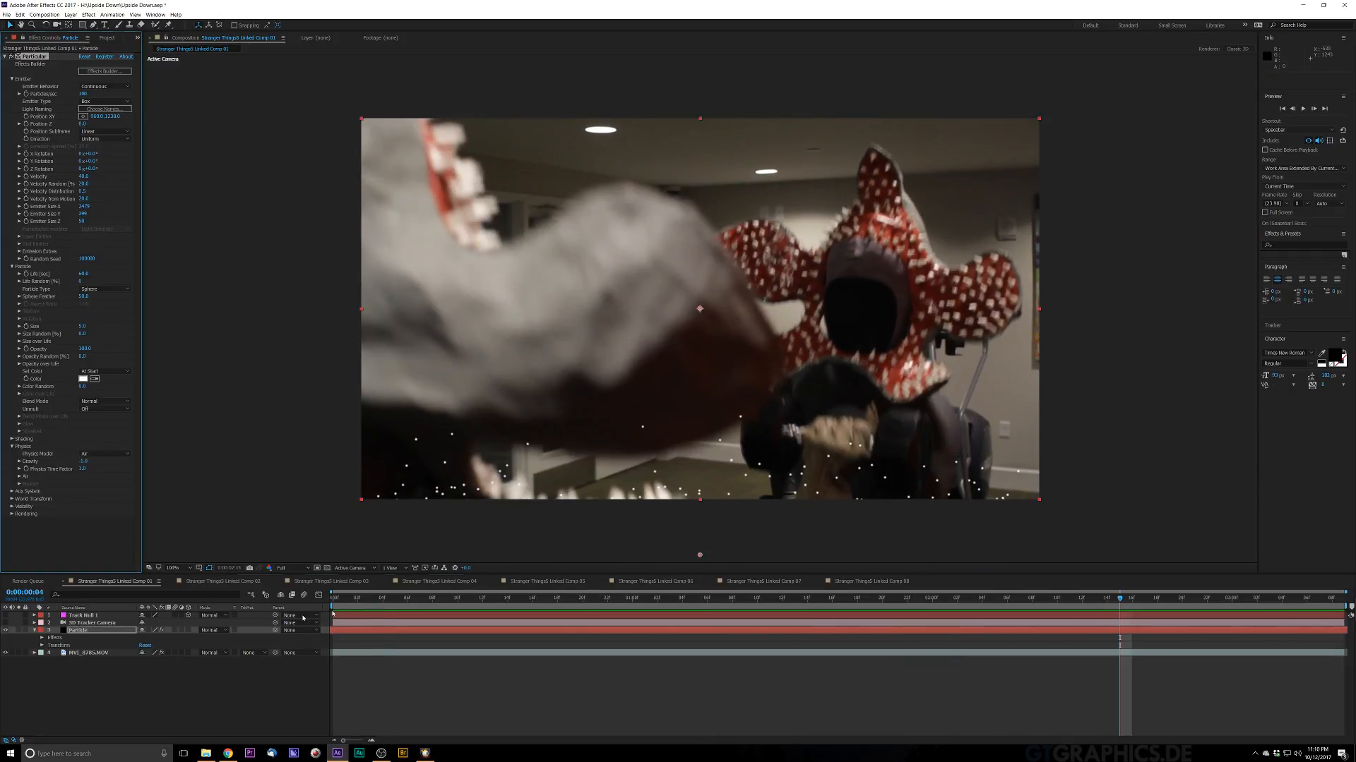
key("Home")
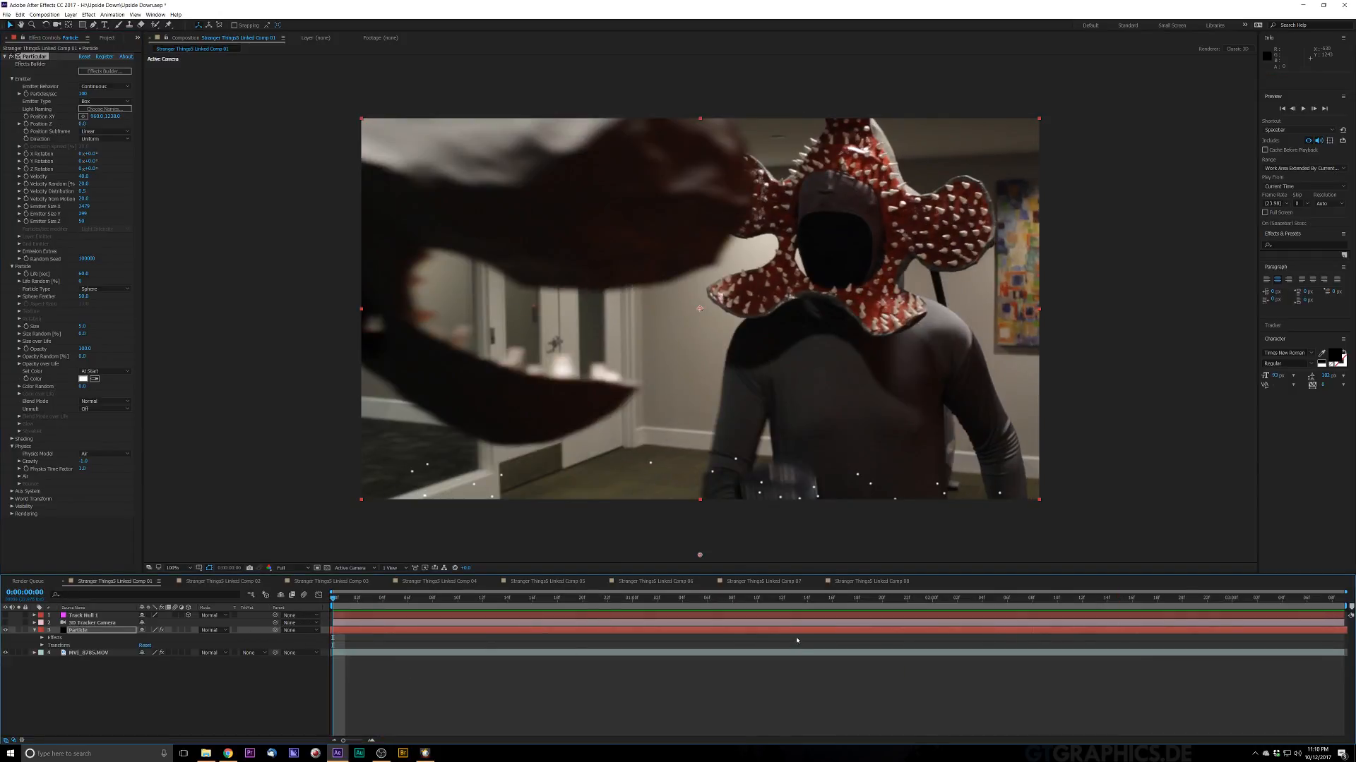
Step: Retime the Particle layer bar so it starts at the beginning and spans the entire composition
left_click_drag(812, 631, 325, 670)
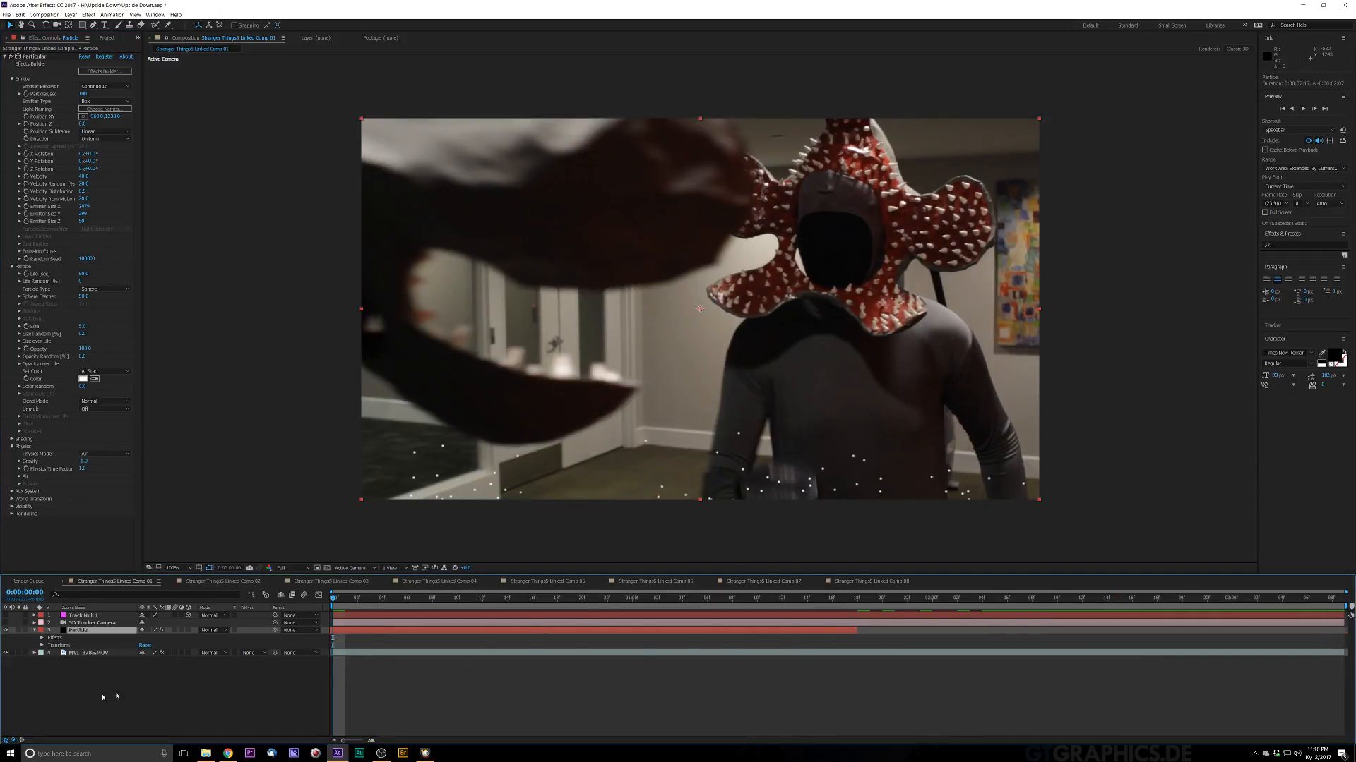
left_click_drag(103, 697, 553, 653)
left_click_drag(452, 639, 1331, 627)
left_click_drag(1243, 647, 336, 641)
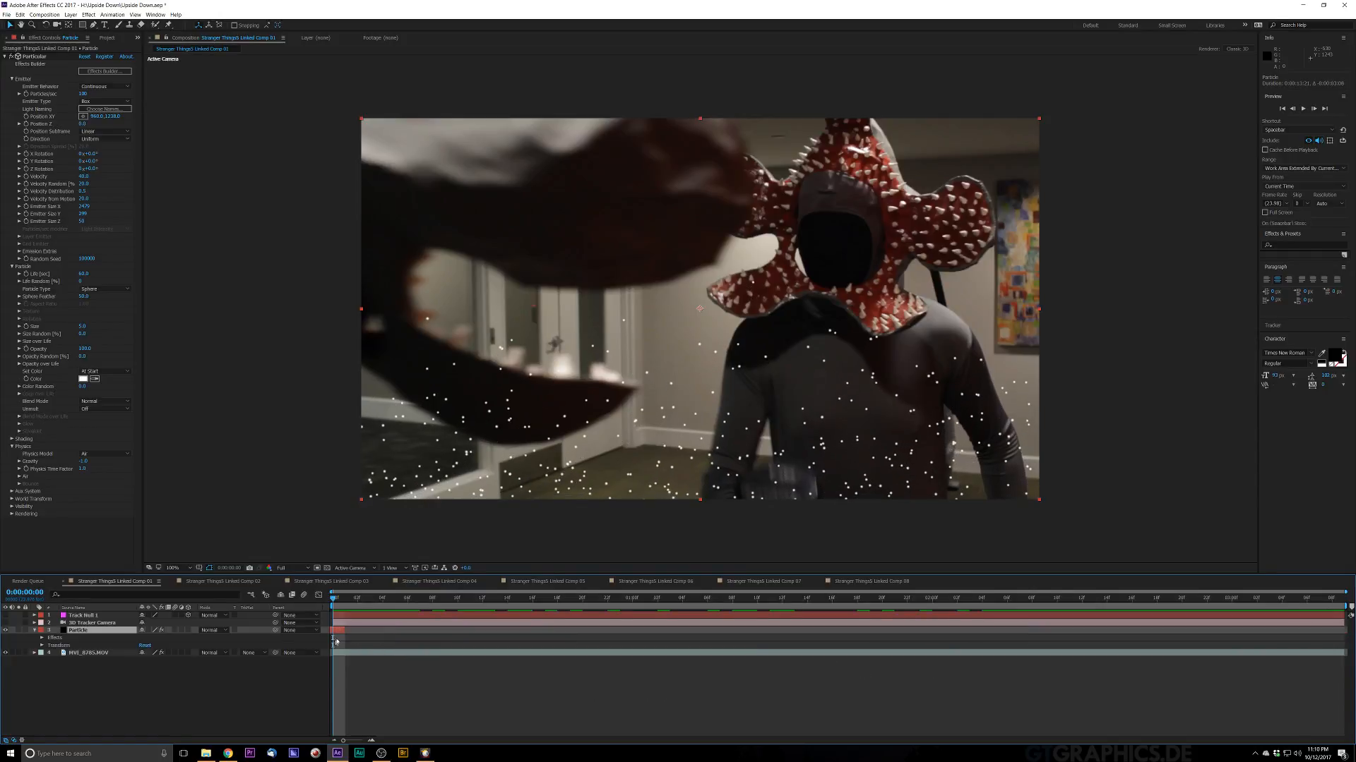
left_click_drag(535, 625, 1345, 629)
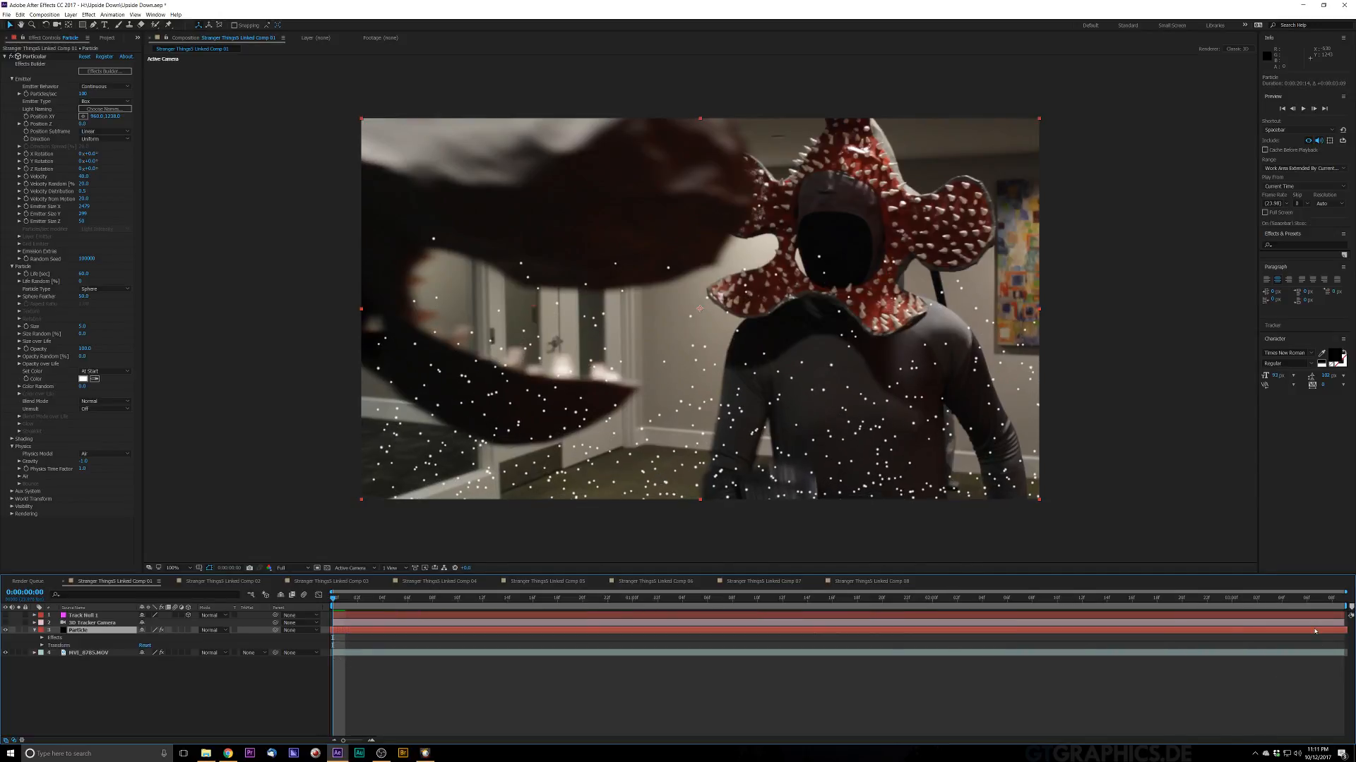
left_click_drag(1036, 680, 843, 630)
left_click_drag(813, 687, 607, 638)
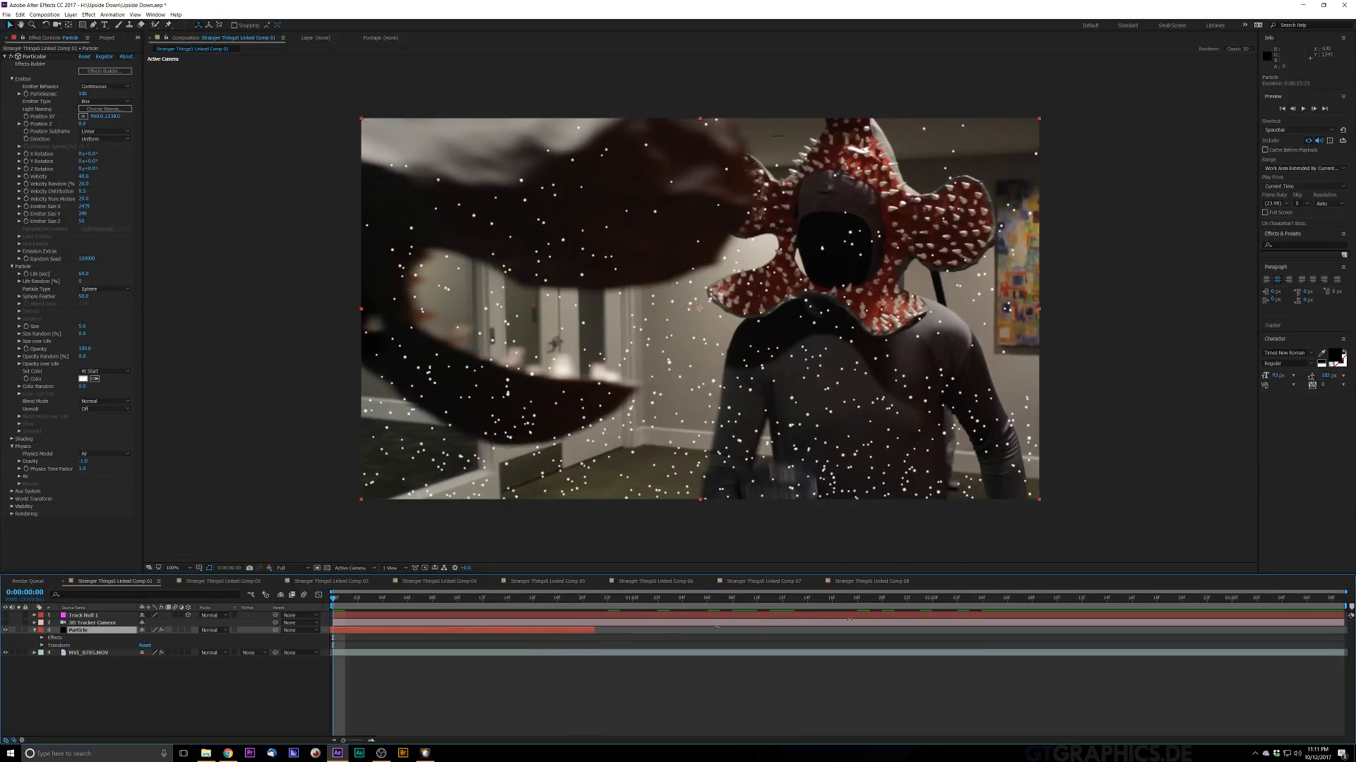
left_click_drag(717, 625, 1331, 627)
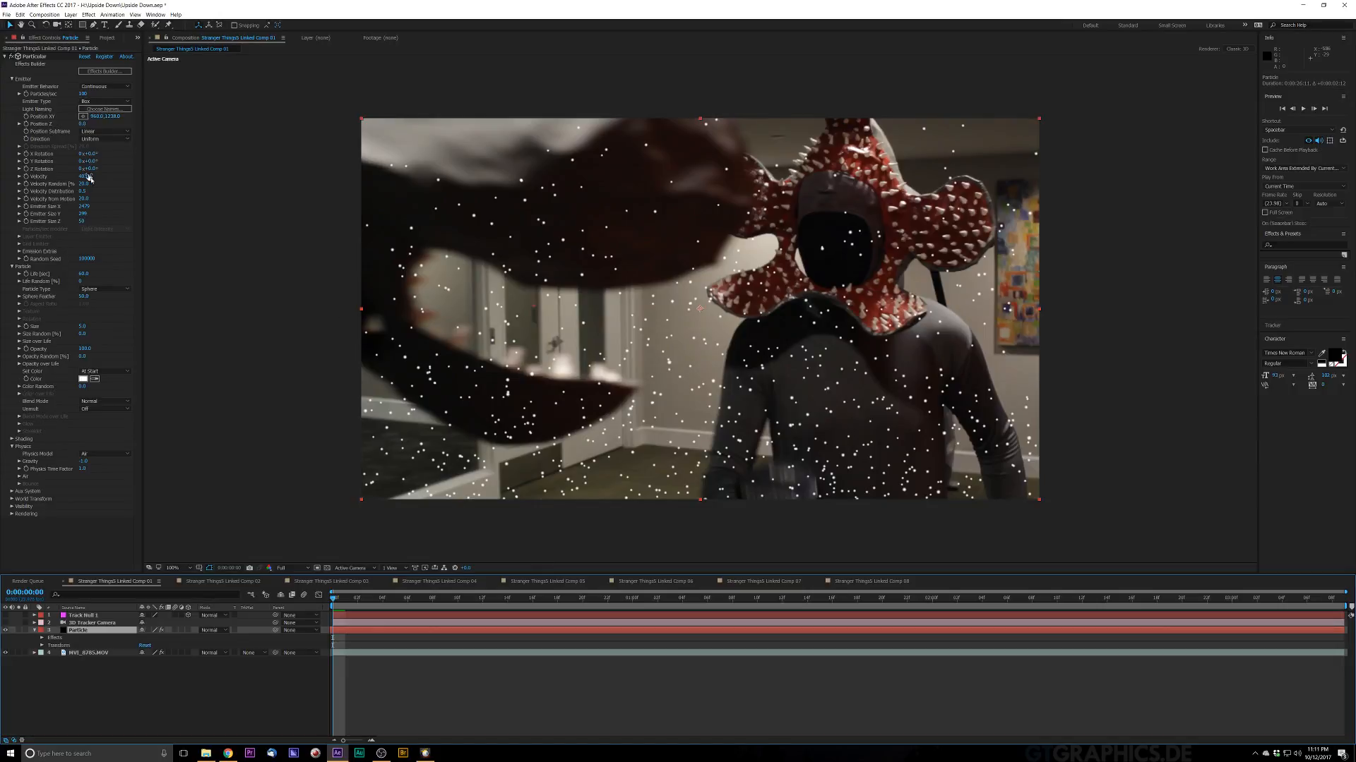
Step: Lower the emitter's Particles/sec rate and preview the particles across the timeline
left_click(82, 93)
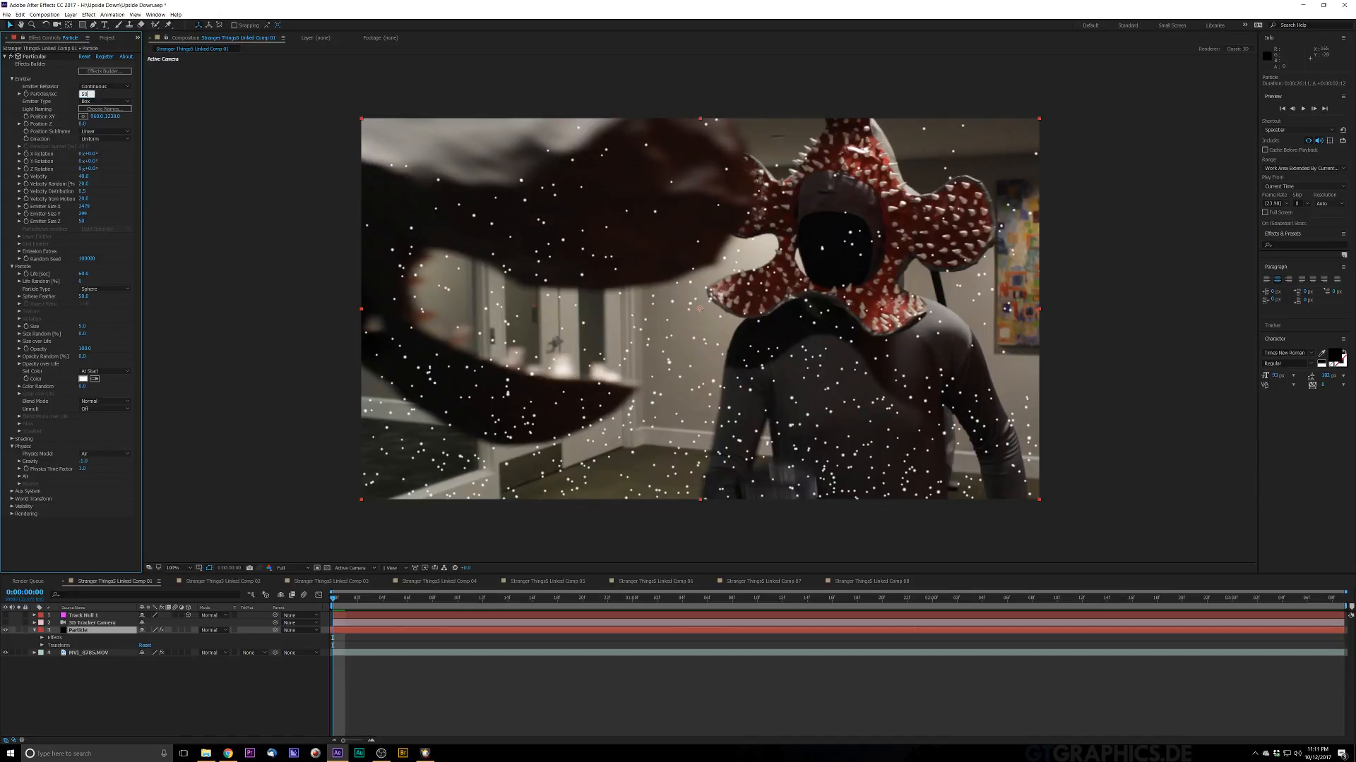
key("Return")
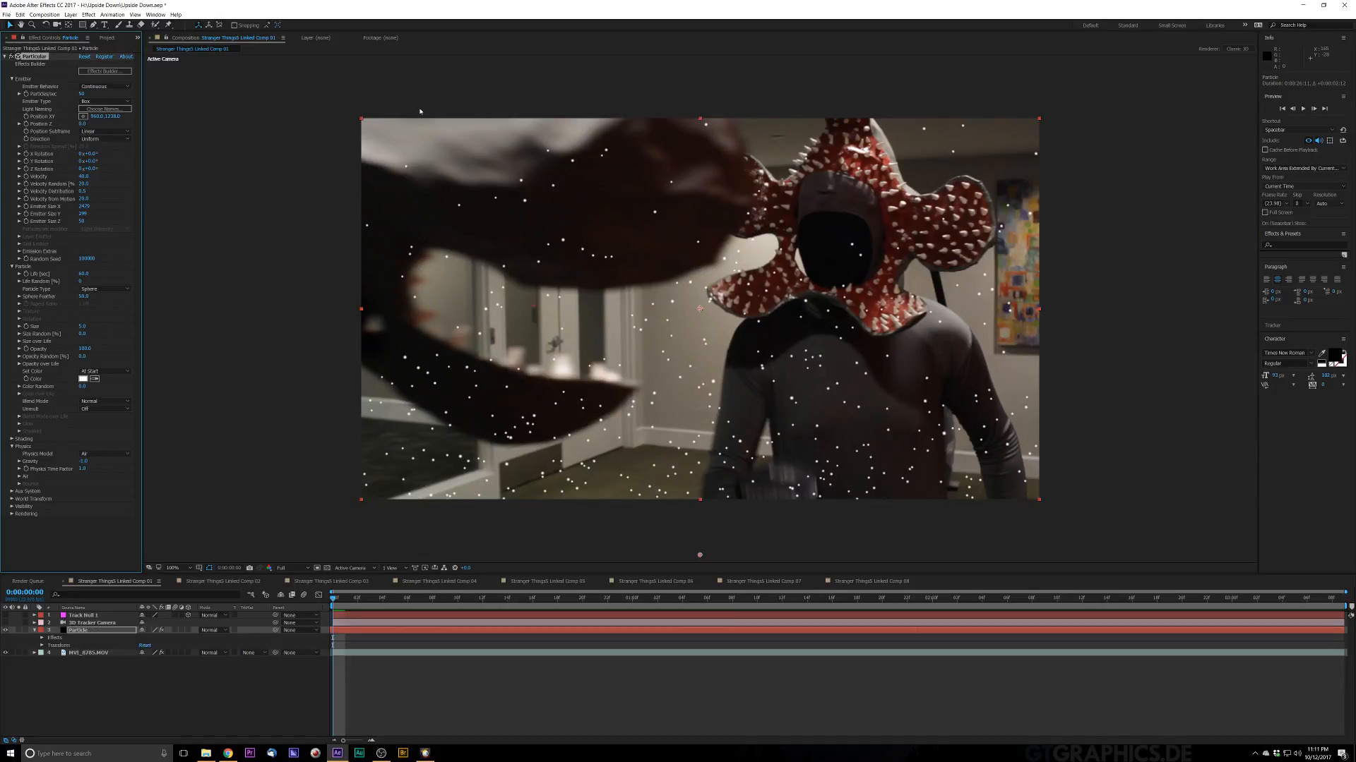
left_click(82, 94)
key("Return")
key("space")
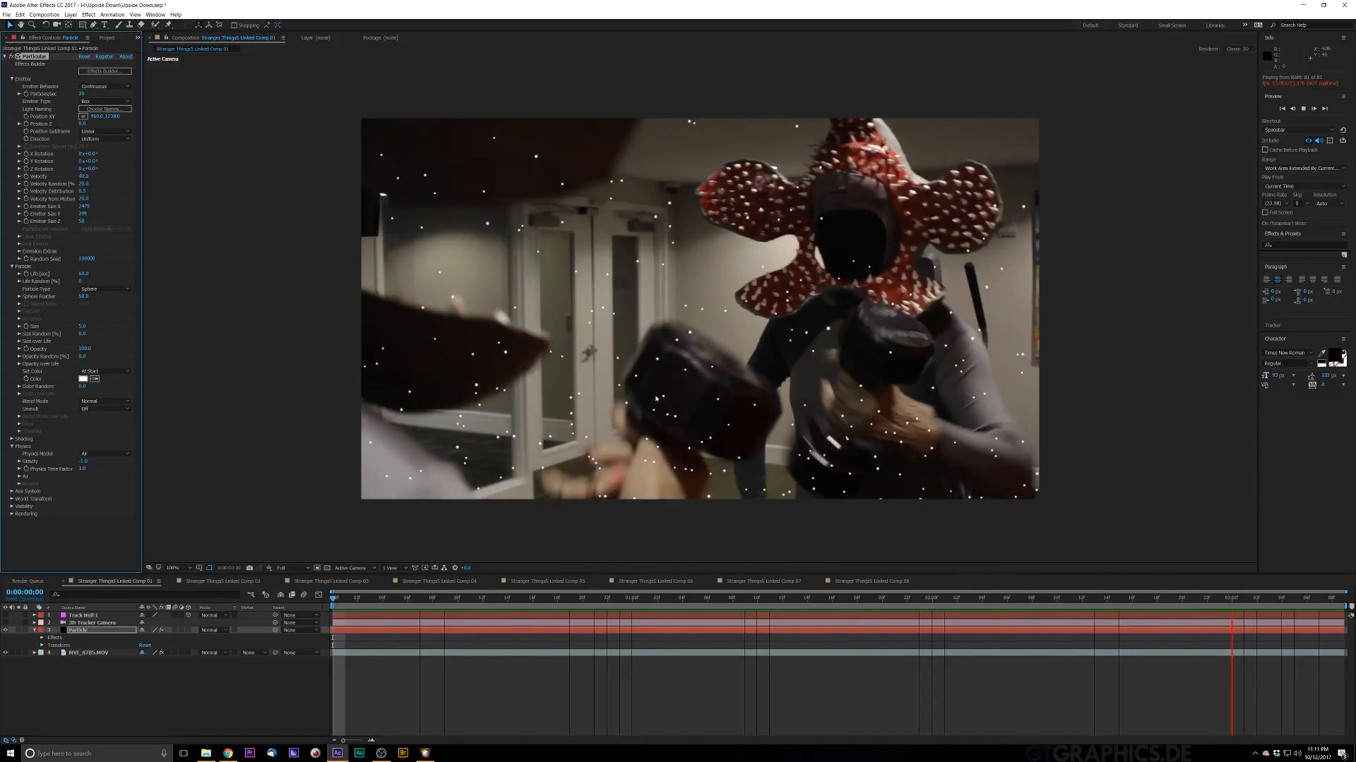
key("space")
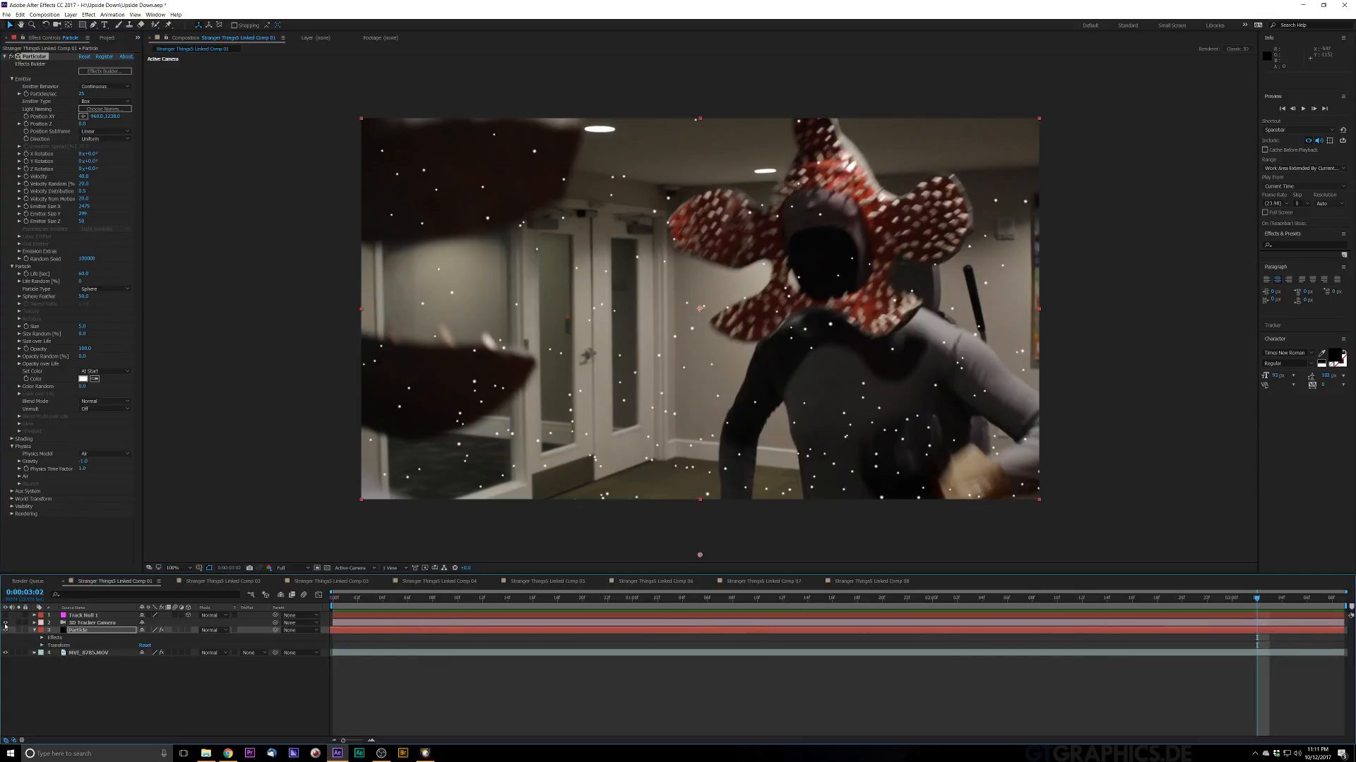
key("space")
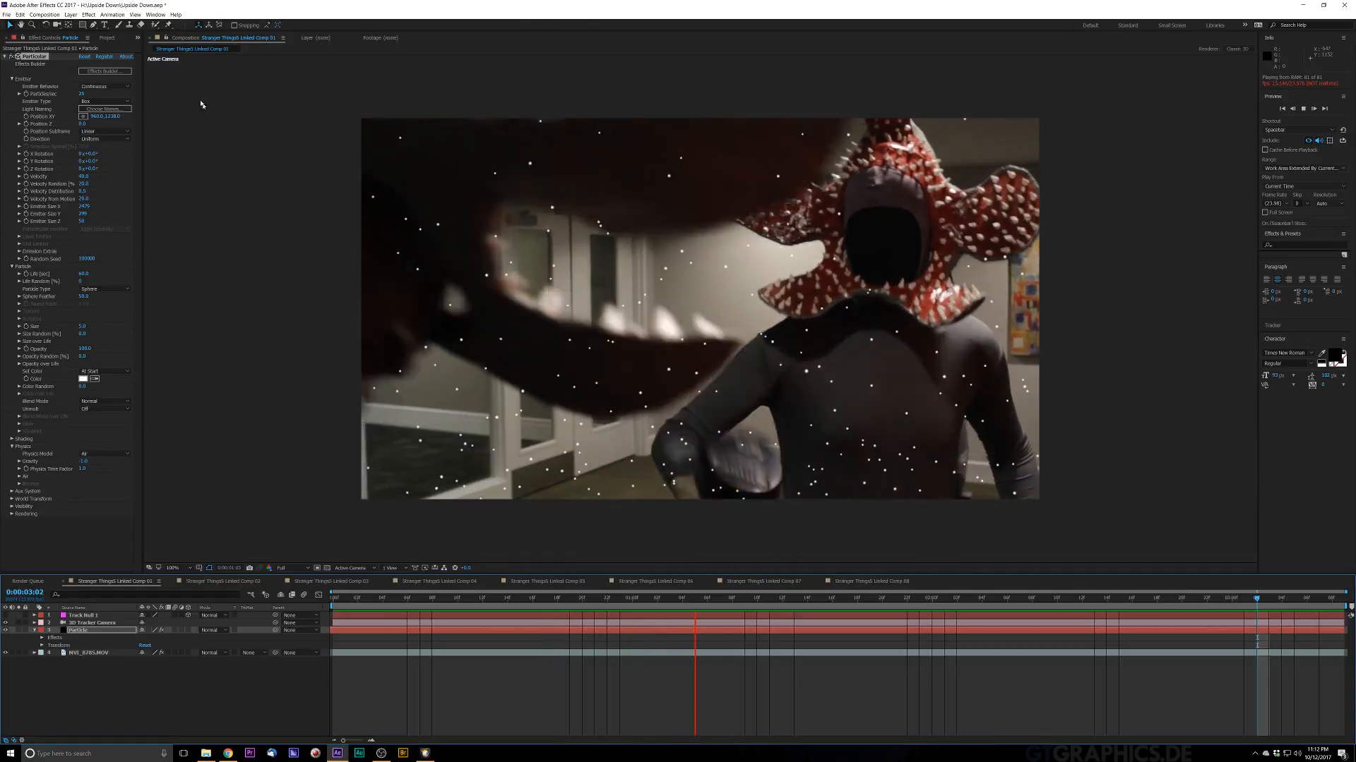
key("space")
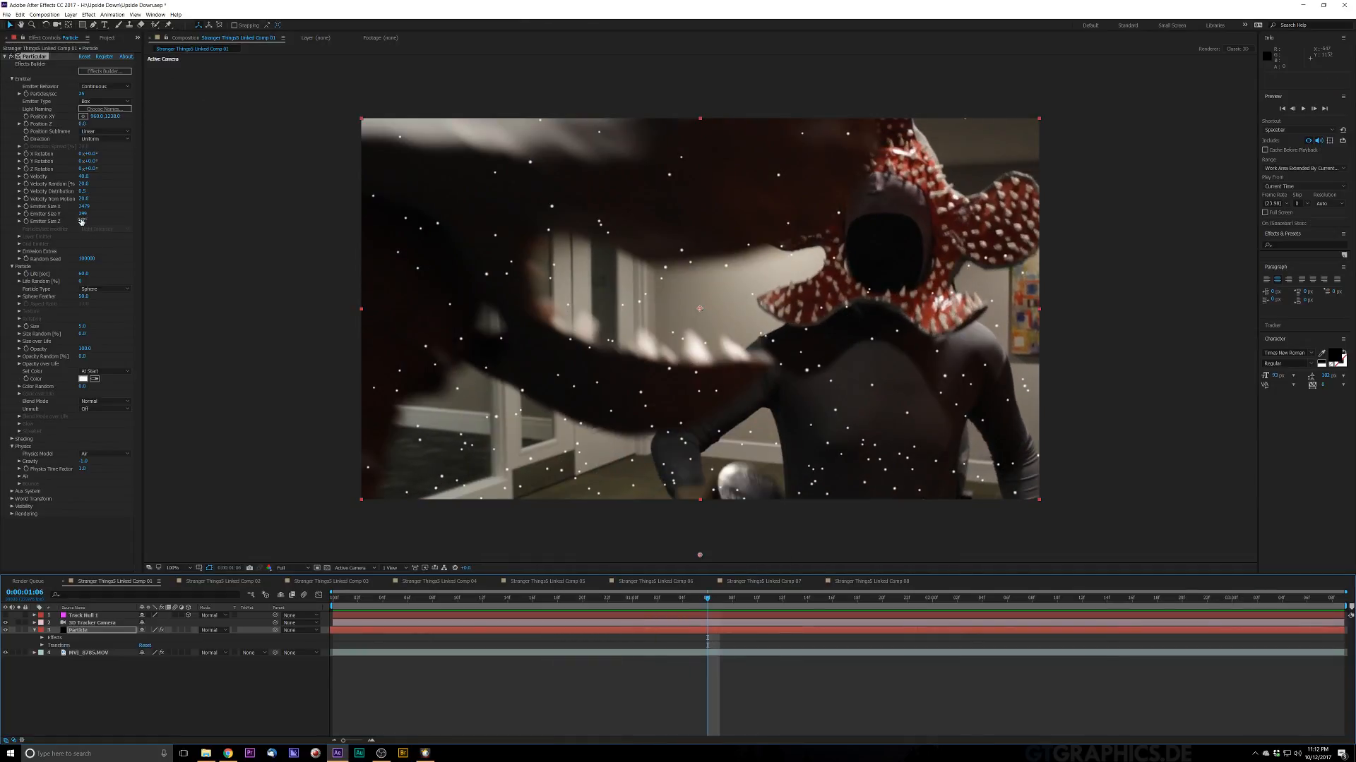
Step: Scrub the emitter's Emitter Size Z value upward to spread the particles deeper into the scene
left_click_drag(81, 221, 137, 217)
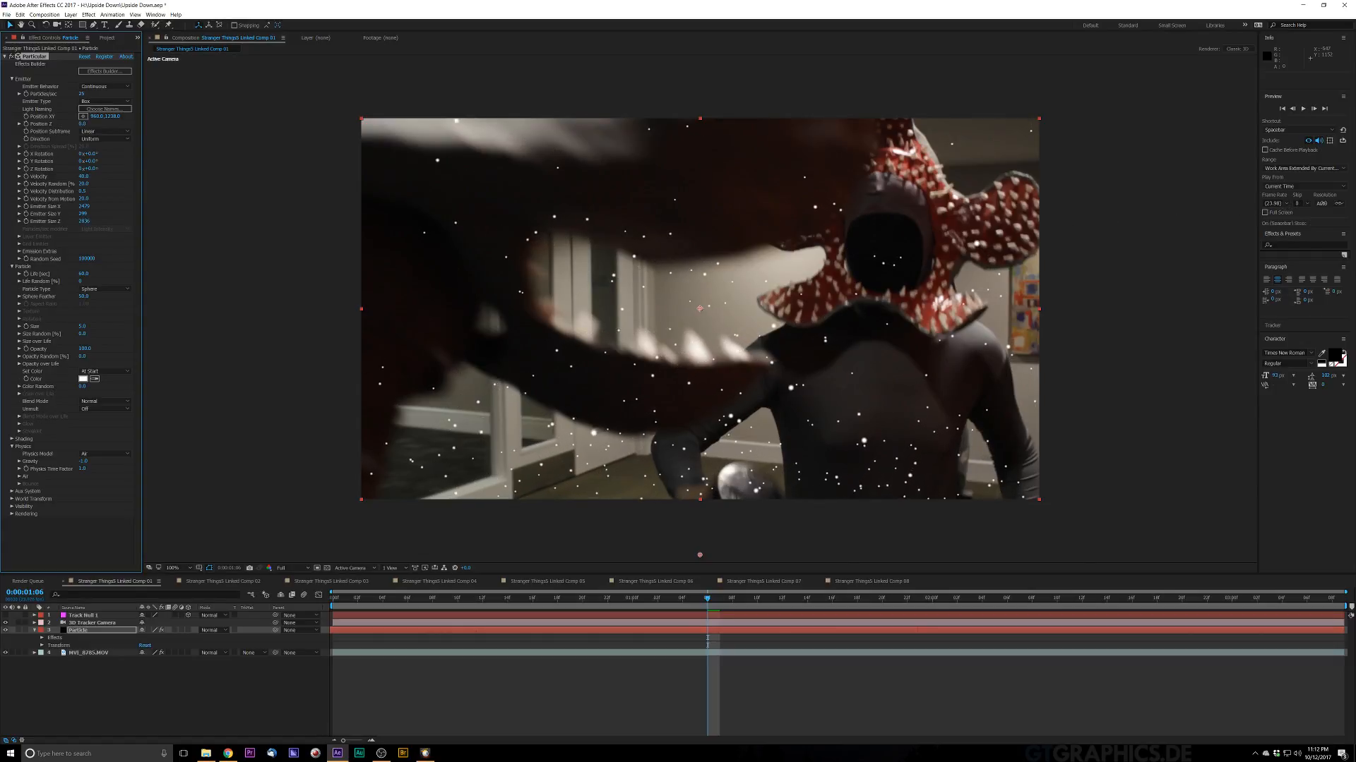
left_click_drag(85, 221, 193, 229)
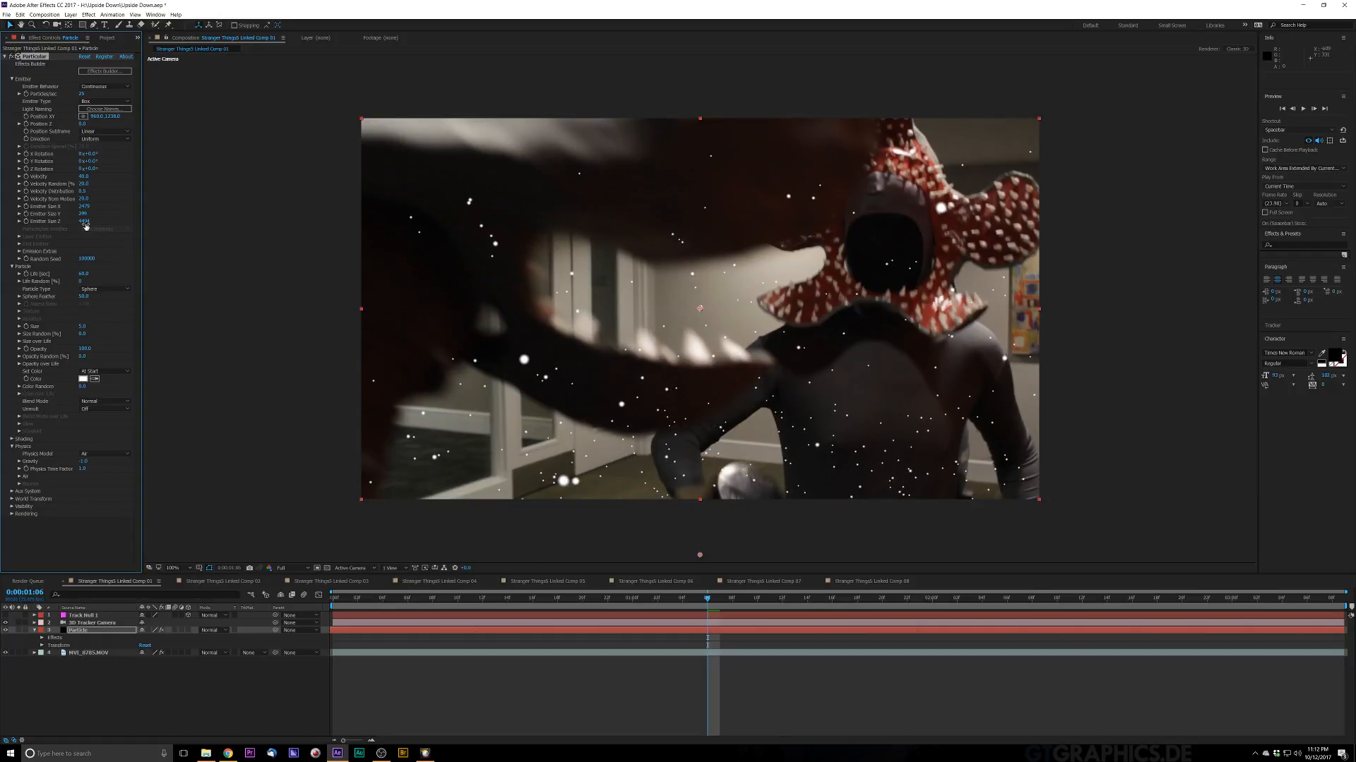
left_click_drag(86, 222, 1072, 271)
Step: Increase the particles' Size Random percentage and adjust the particle Size value
left_click_drag(124, 336, 151, 336)
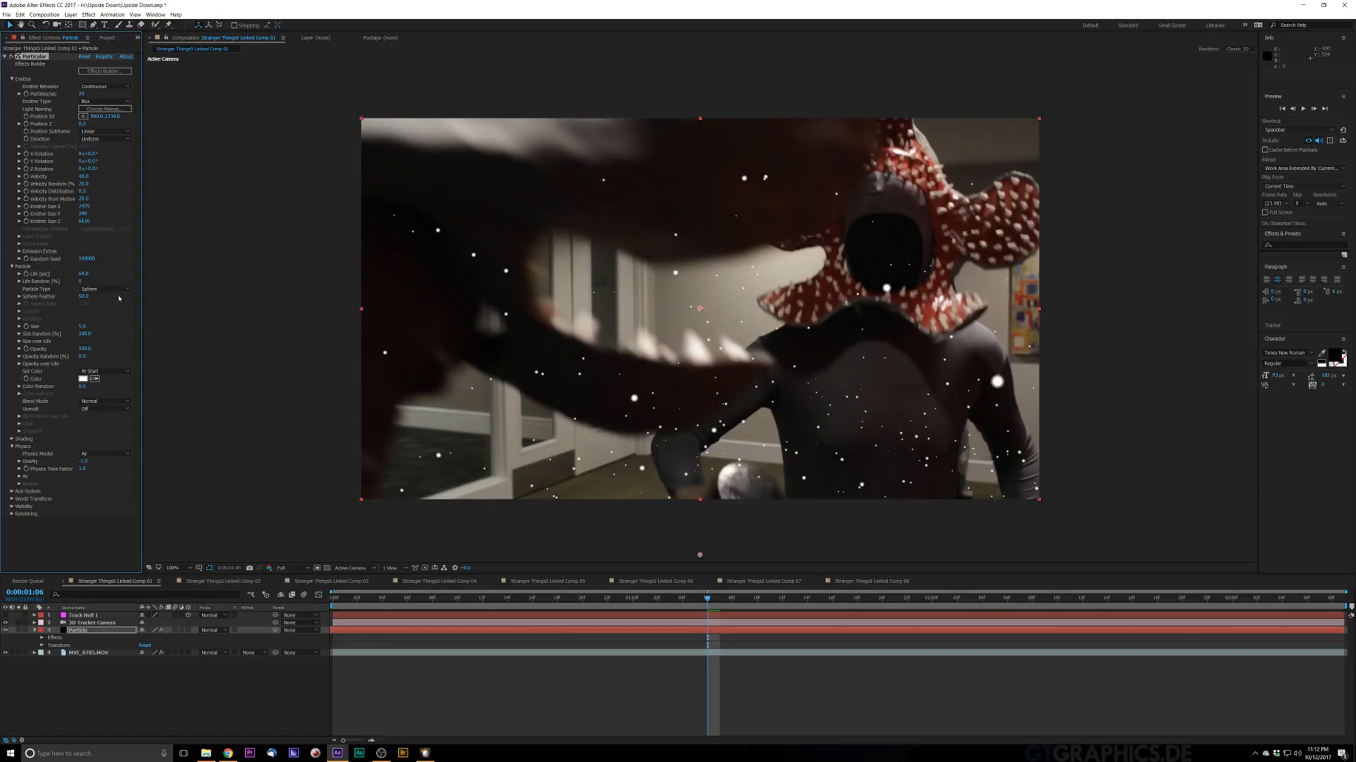
left_click(84, 327)
key("Return")
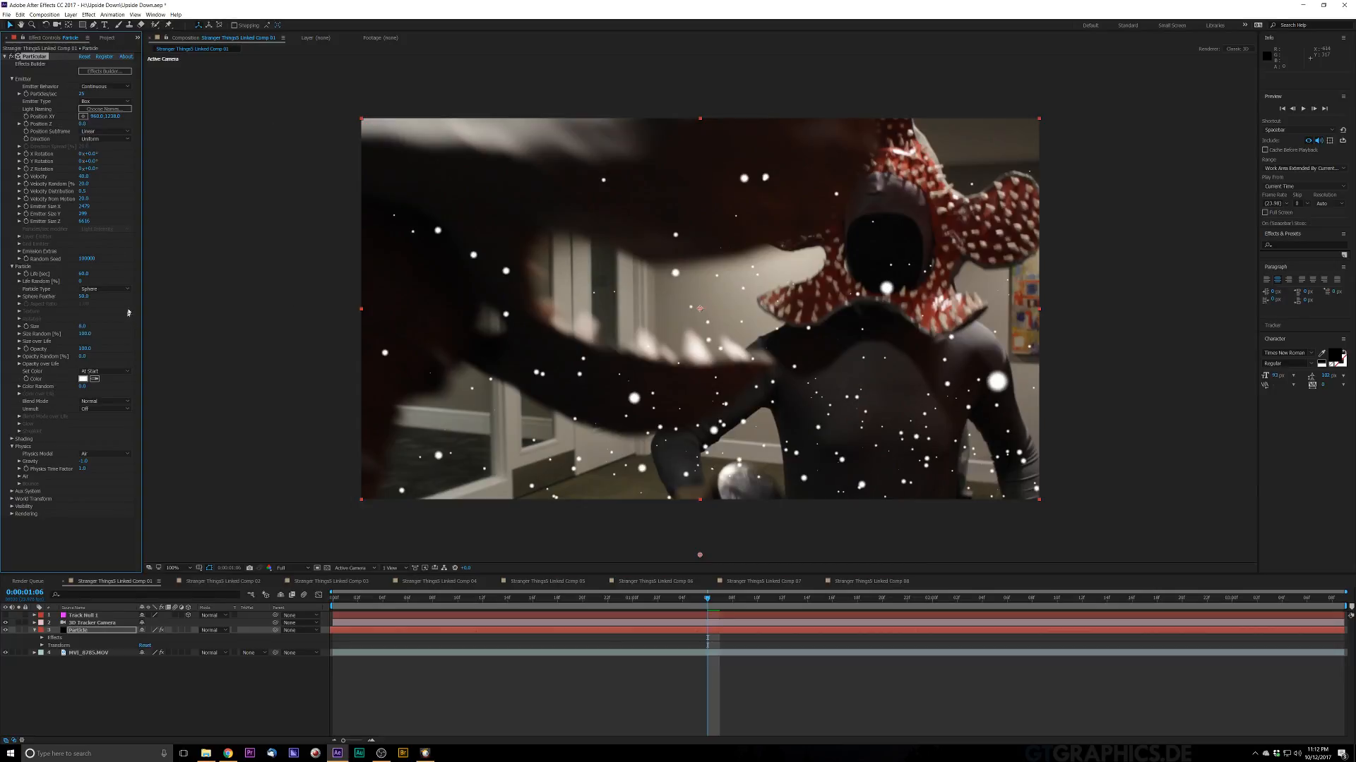
Step: Change the Particle Type to Cloudlet and raise Cloudlet Feather to 100
left_click(106, 289)
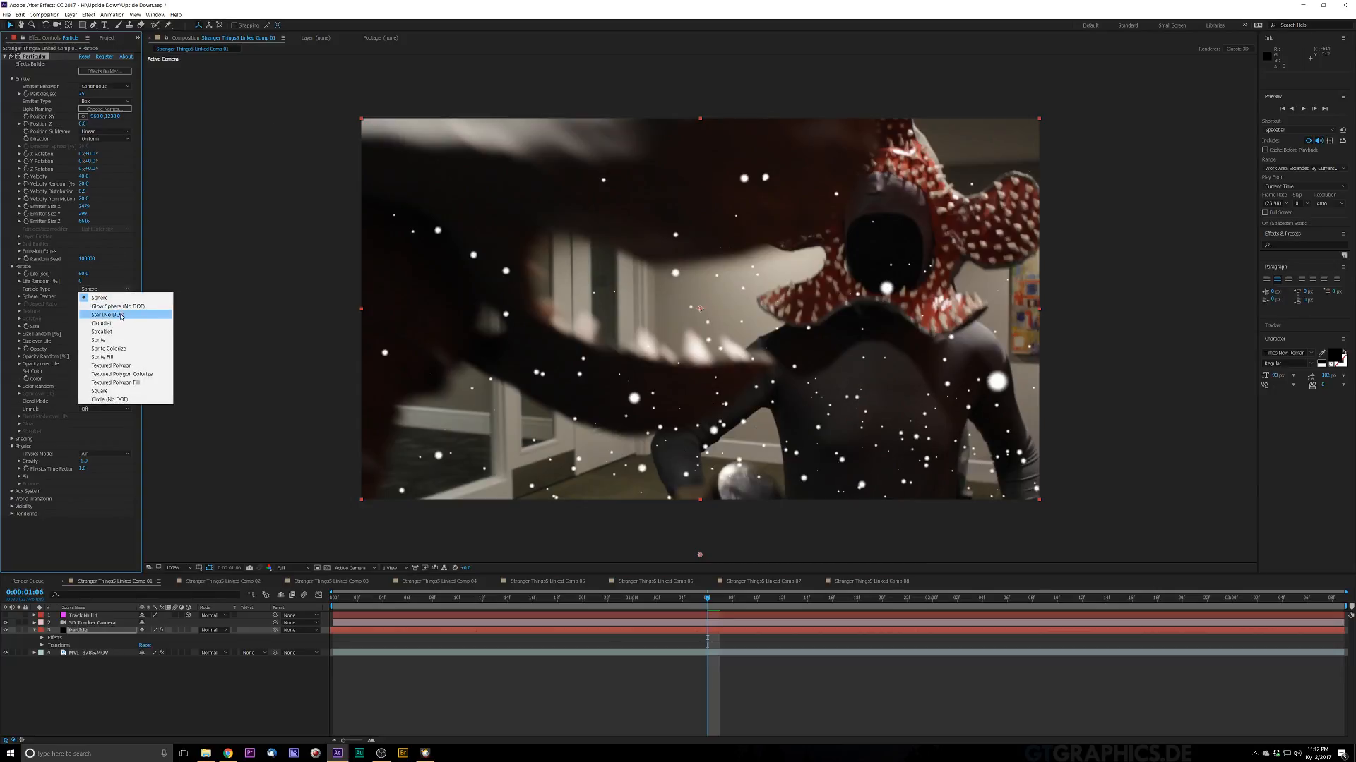
left_click(119, 322)
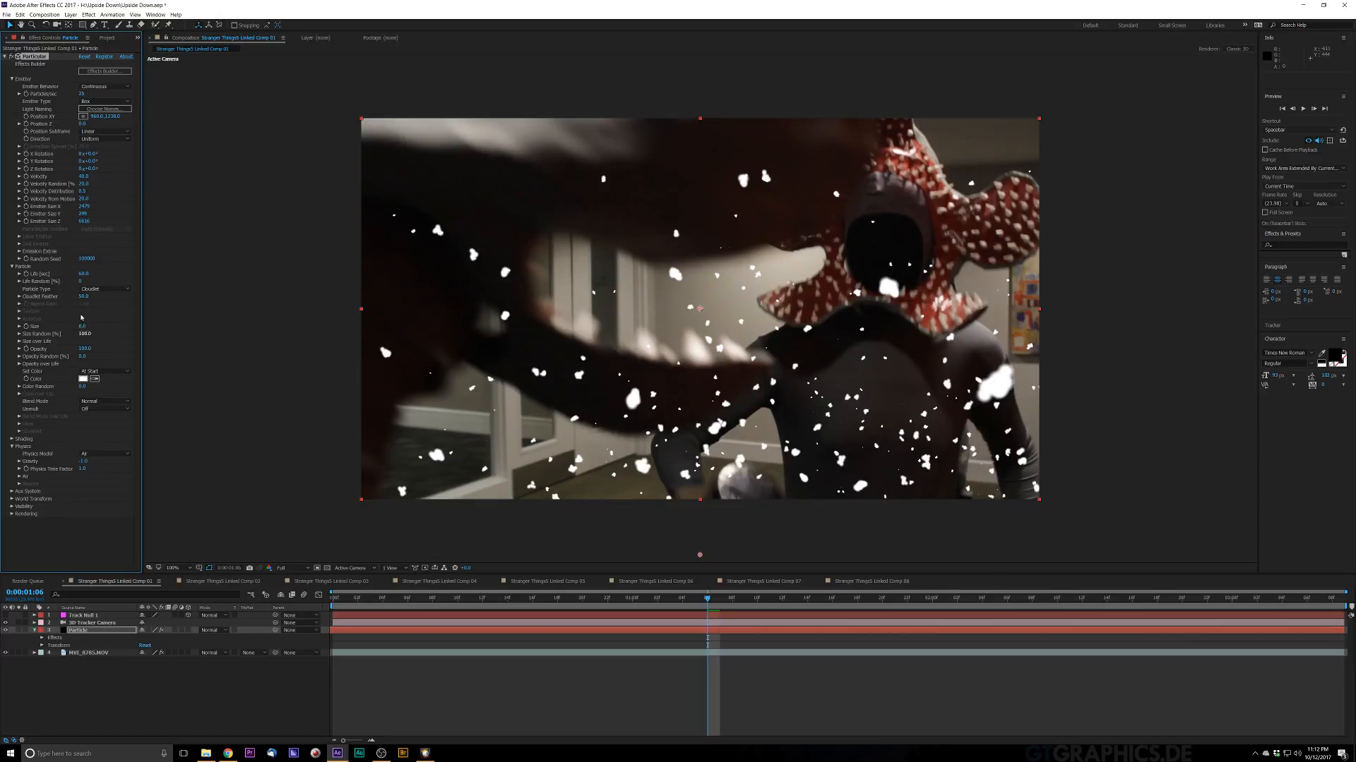
left_click_drag(92, 297, 177, 292)
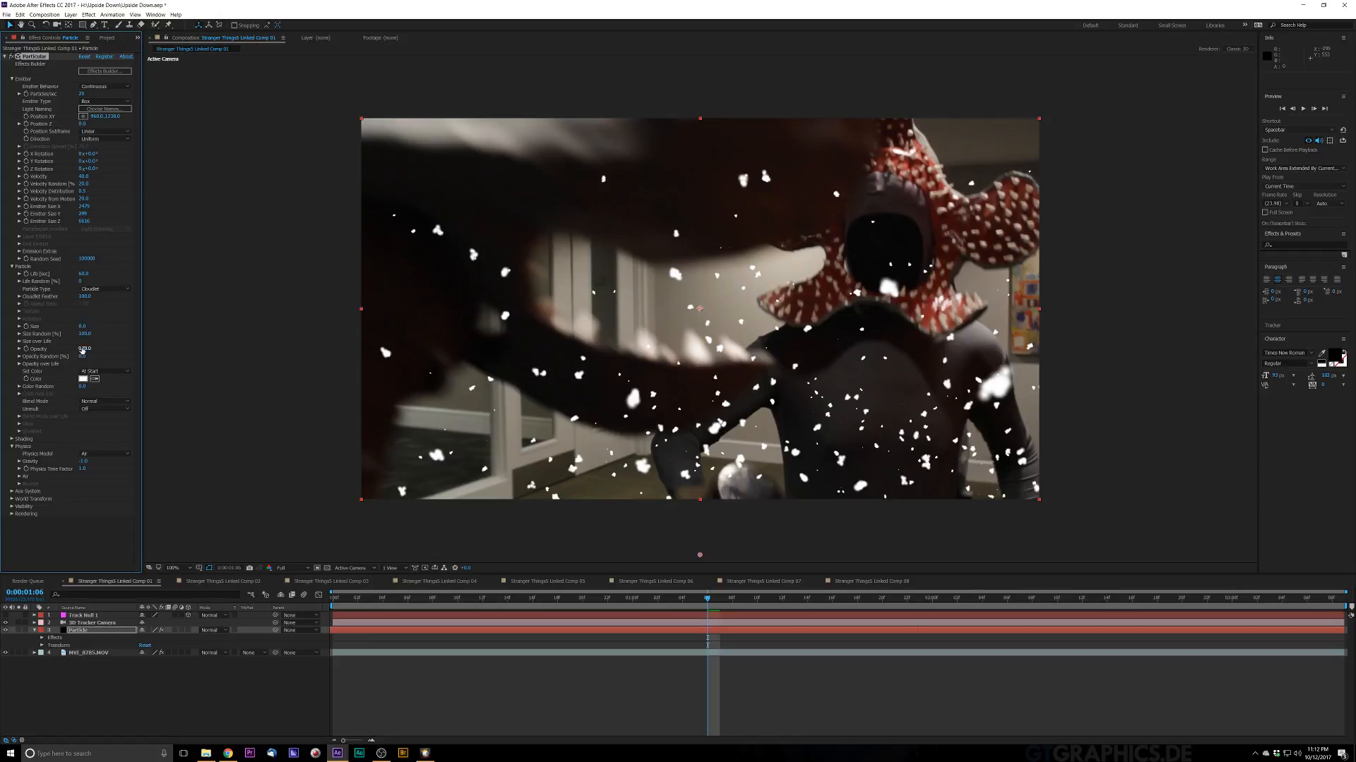
Step: Lower the particles' Opacity and preview the snow-like particles
left_click_drag(76, 349, 53, 360)
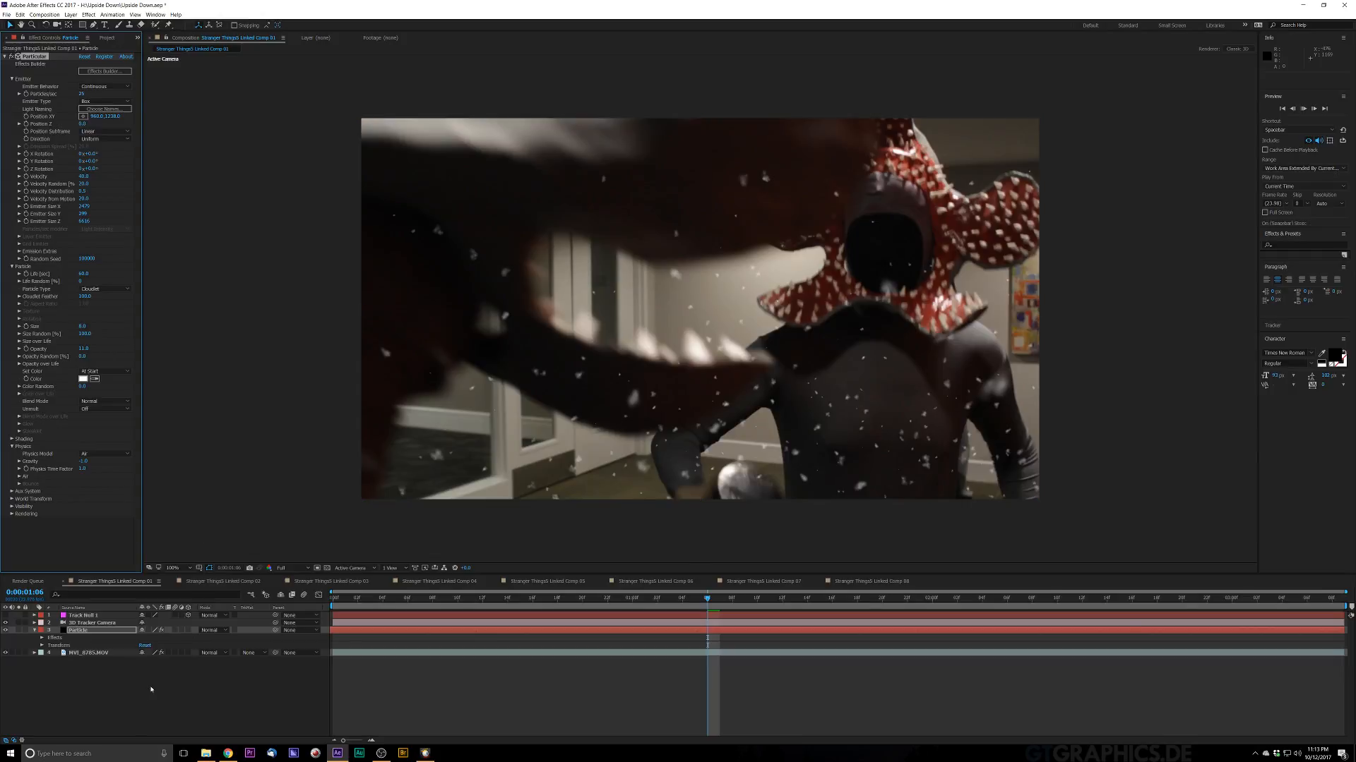
key("space")
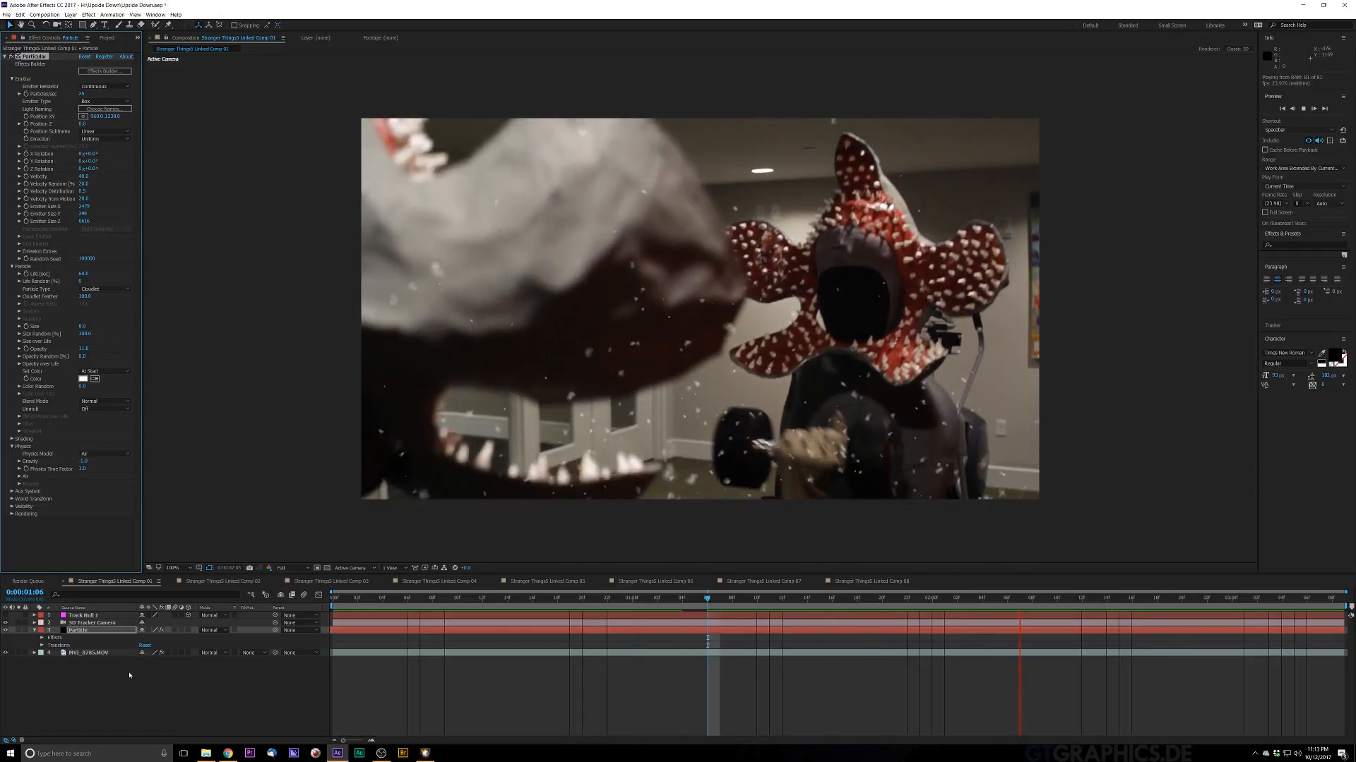
key("space")
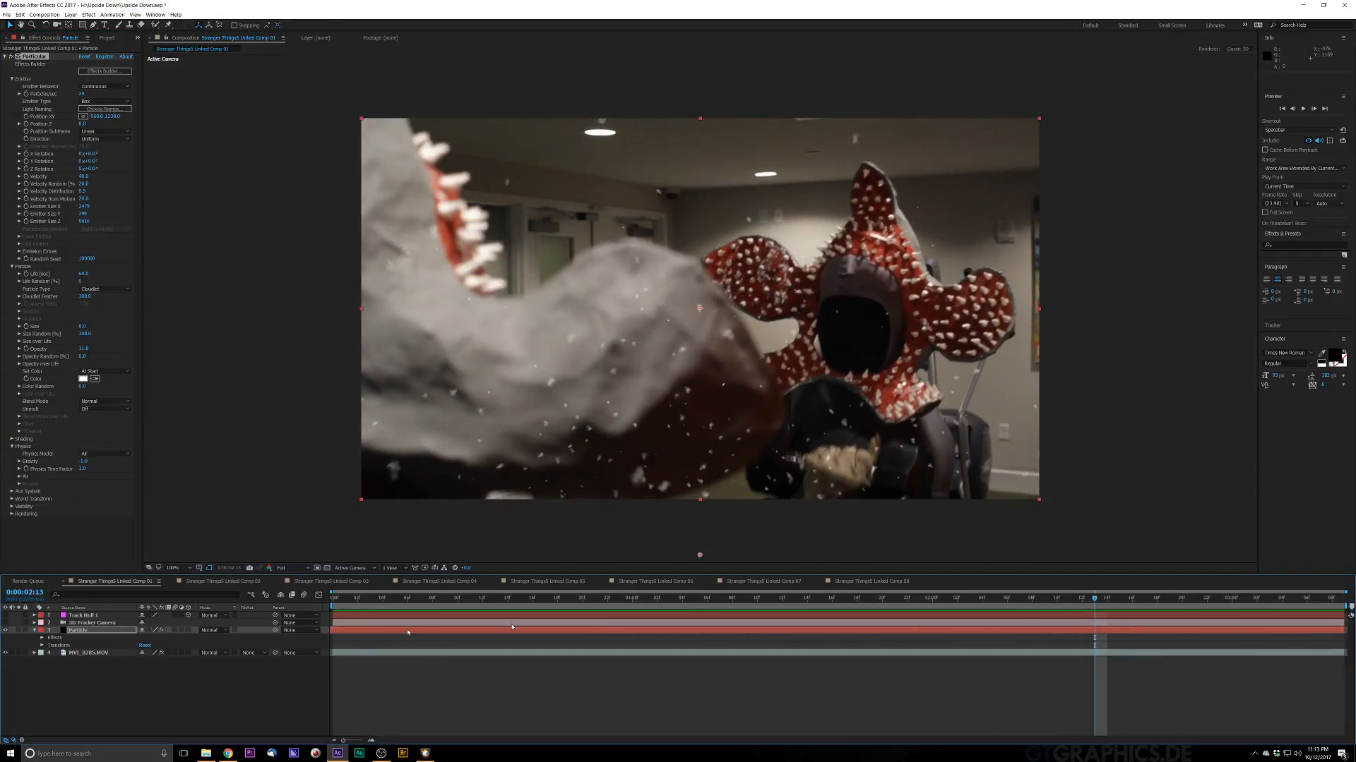
Step: Preview the composition and delete the 3D Tracker Camera layer
key("space")
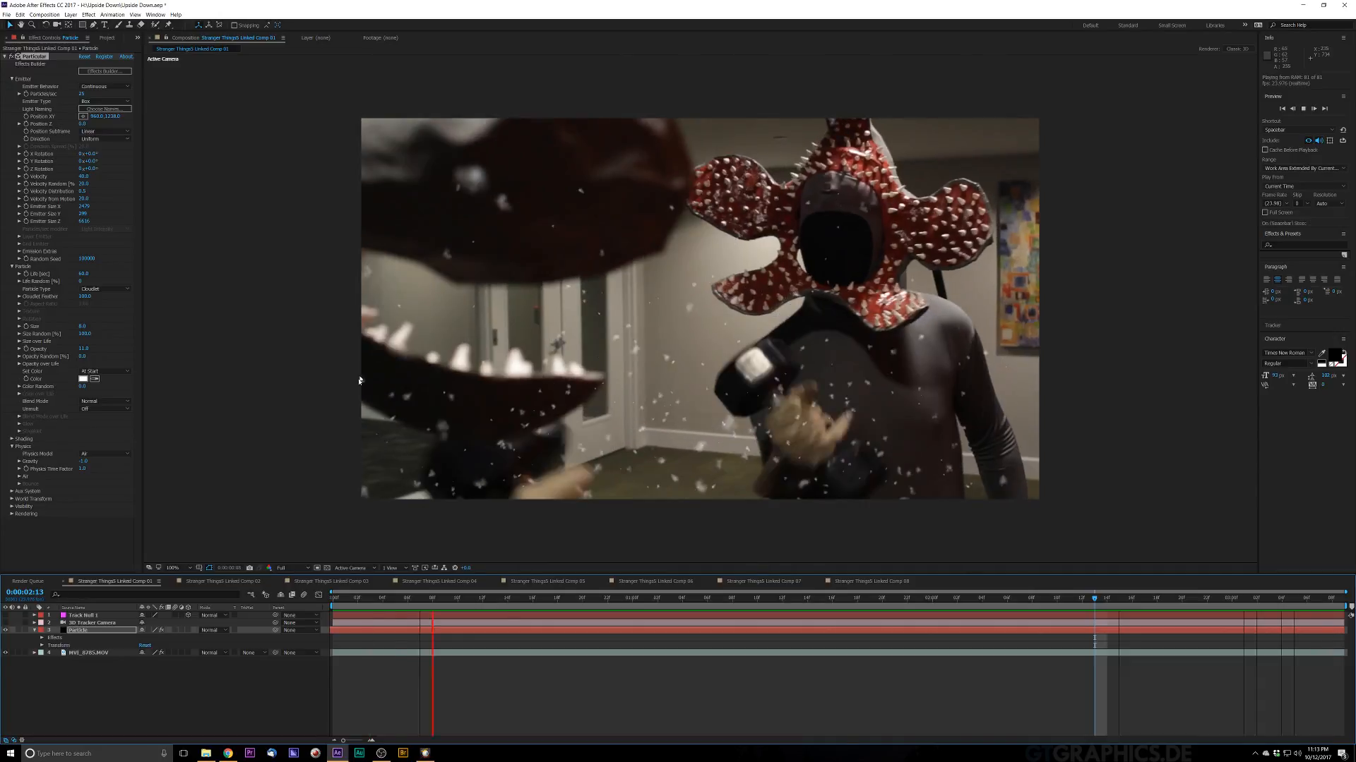
key("space")
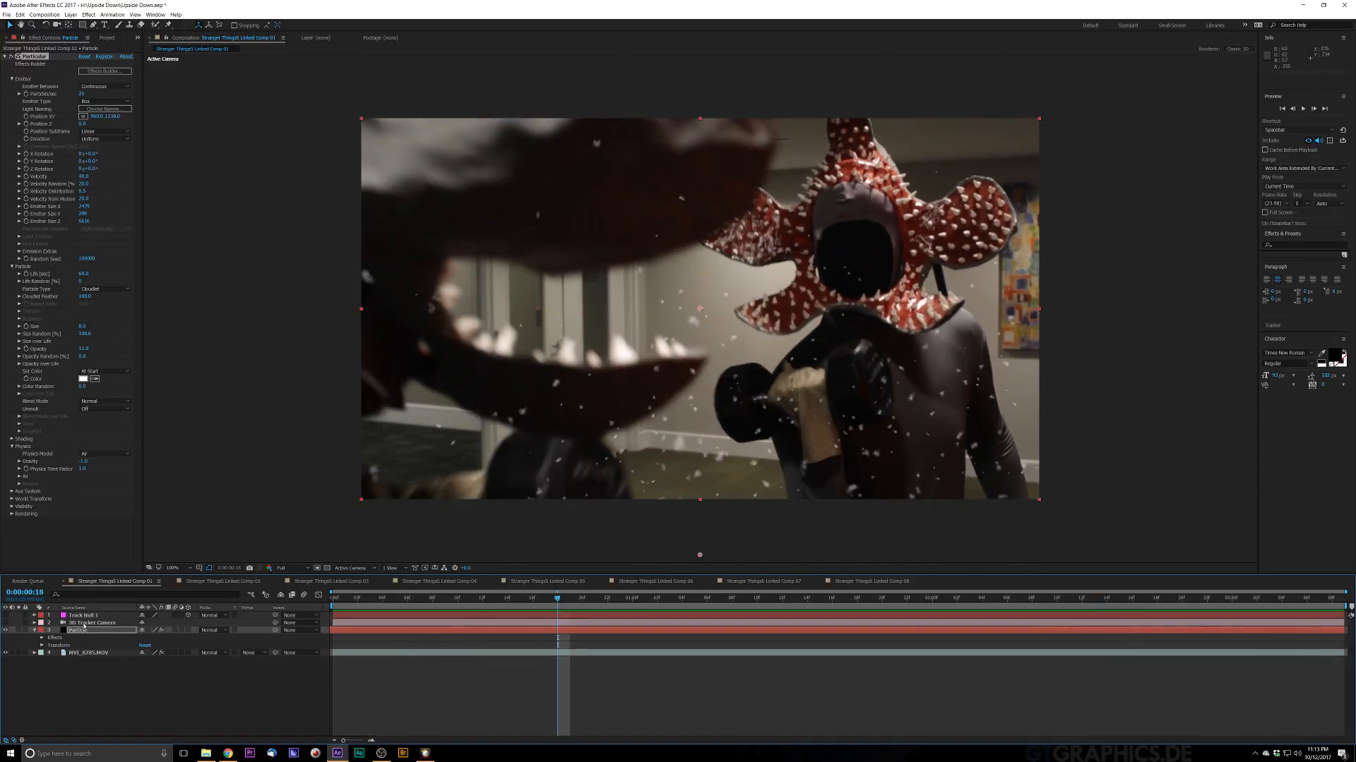
left_click(85, 623)
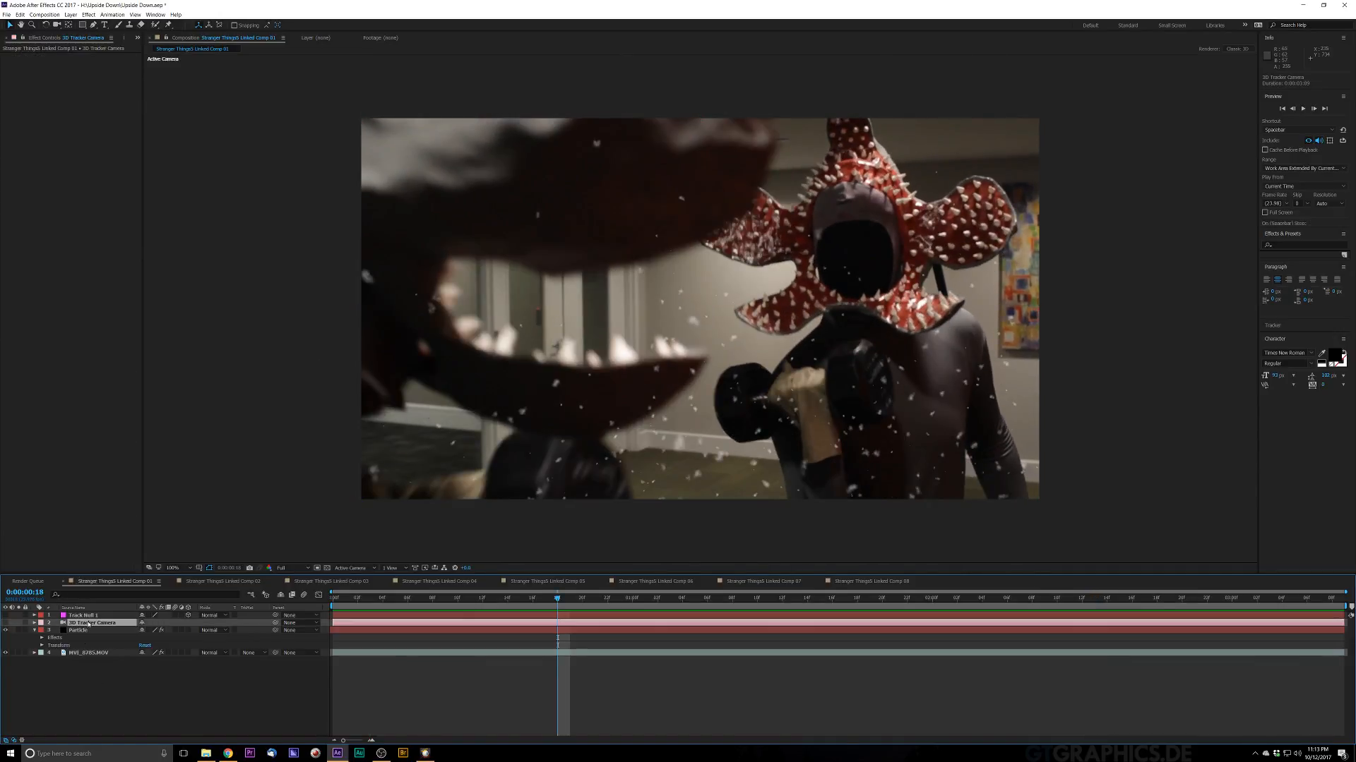
key("Delete")
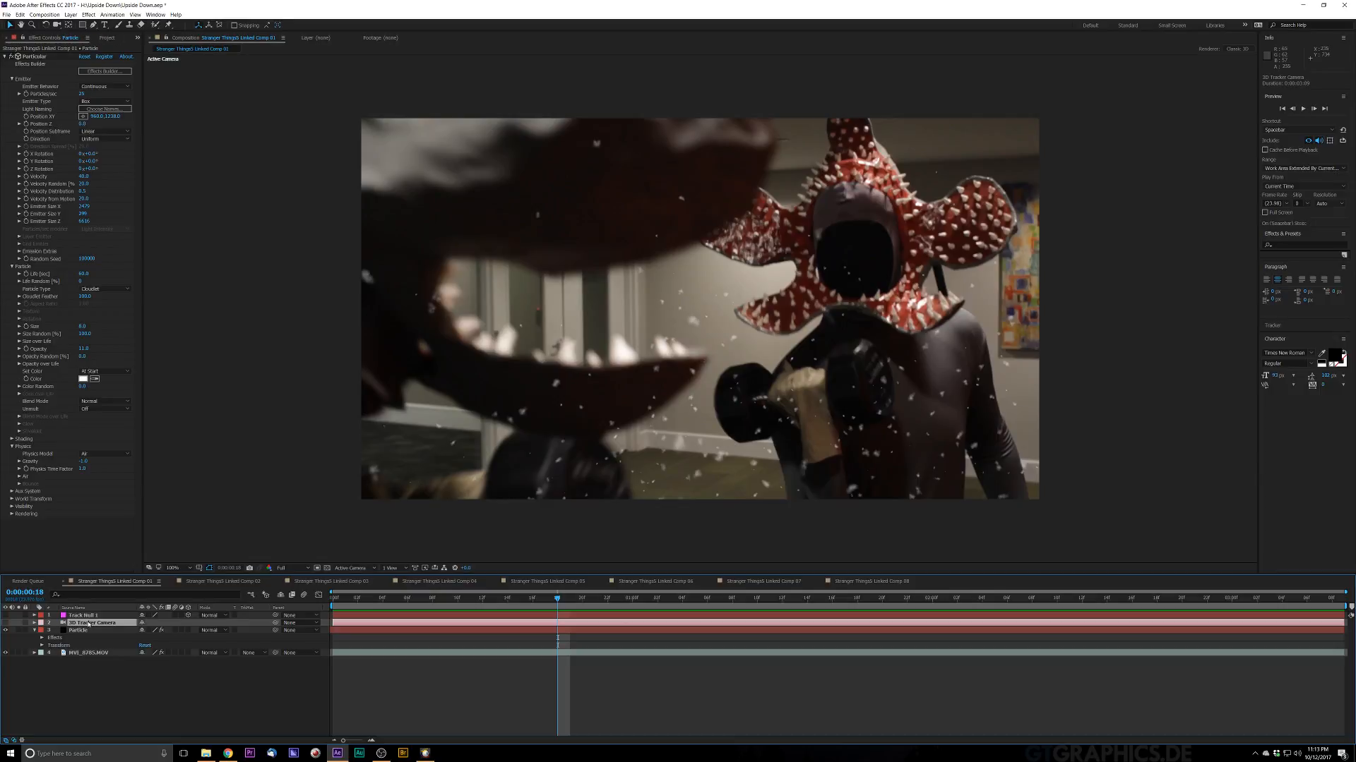
Step: Return the time indicator to the start and delete the Track Null 1 layer
key("space")
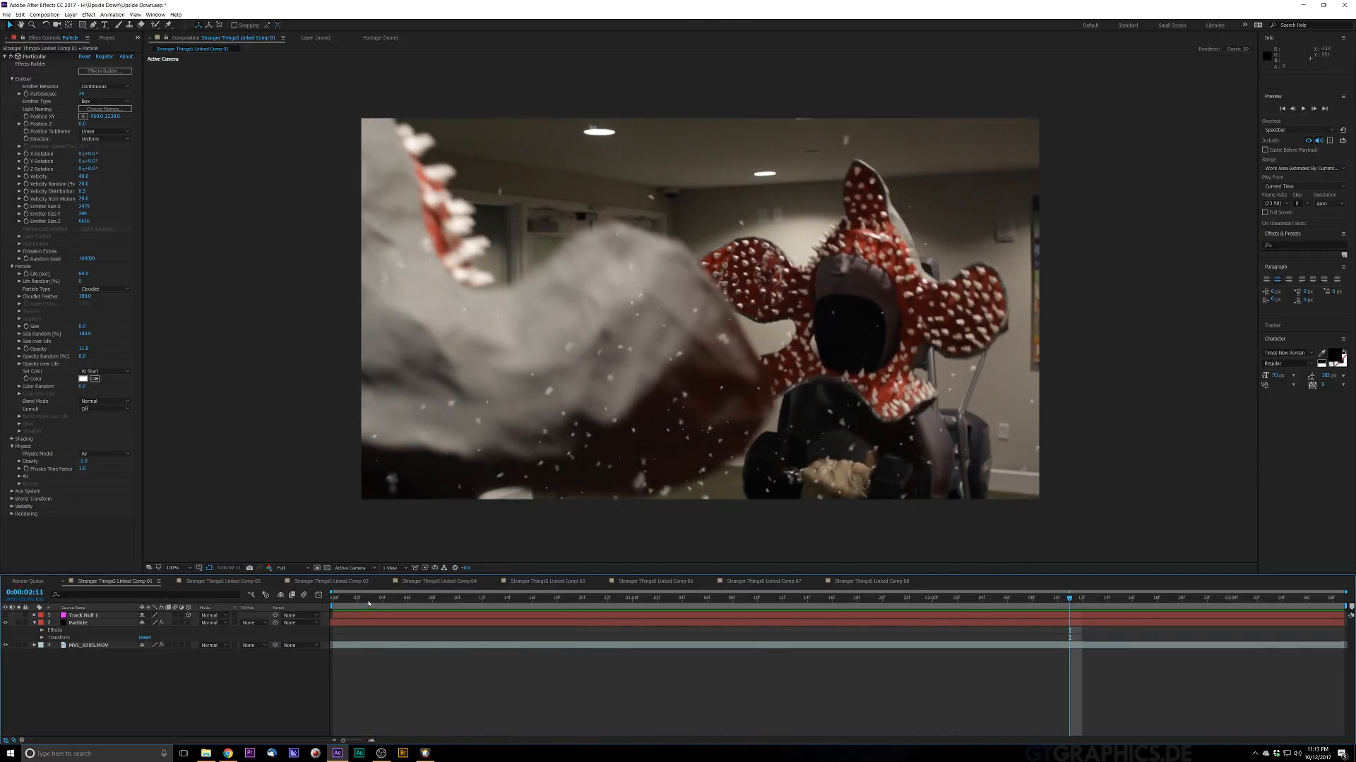
left_click(370, 598)
left_click_drag(390, 604, 50, 705)
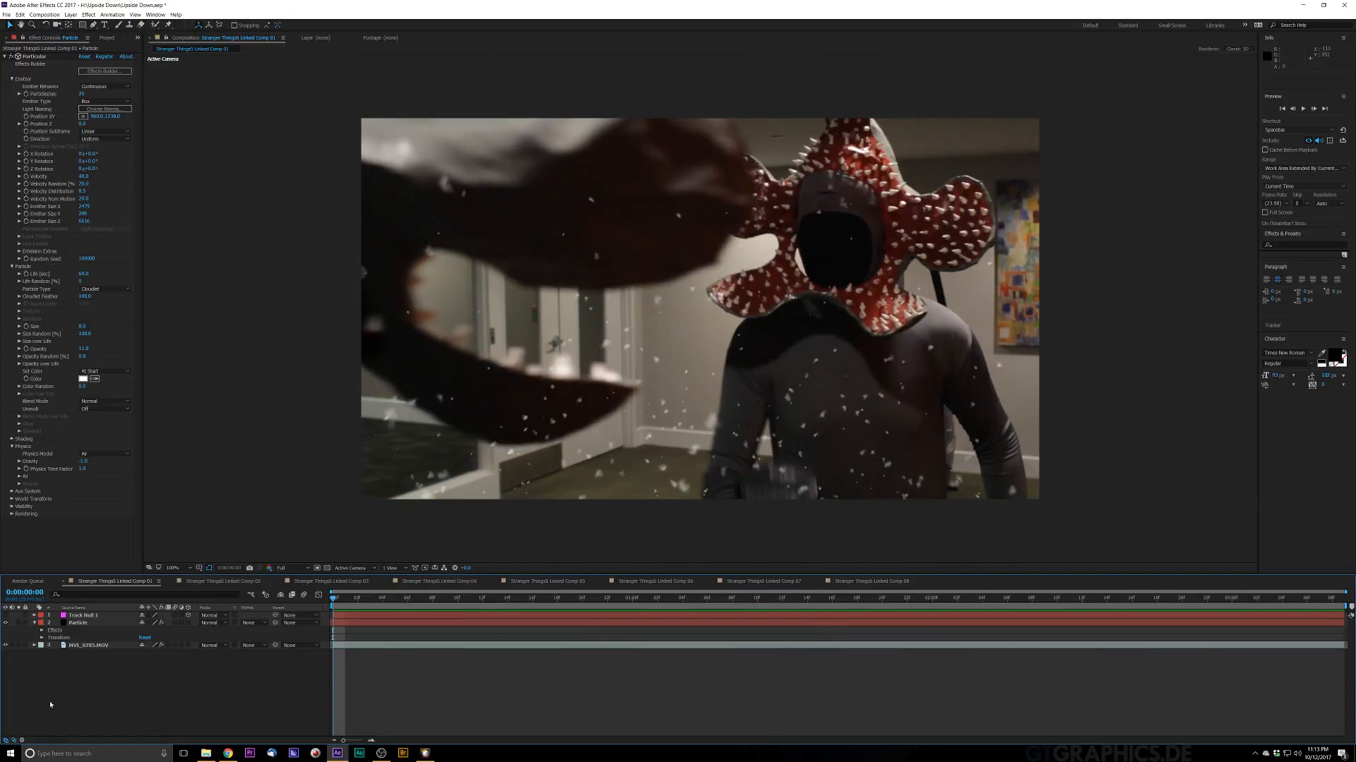
left_click(87, 616)
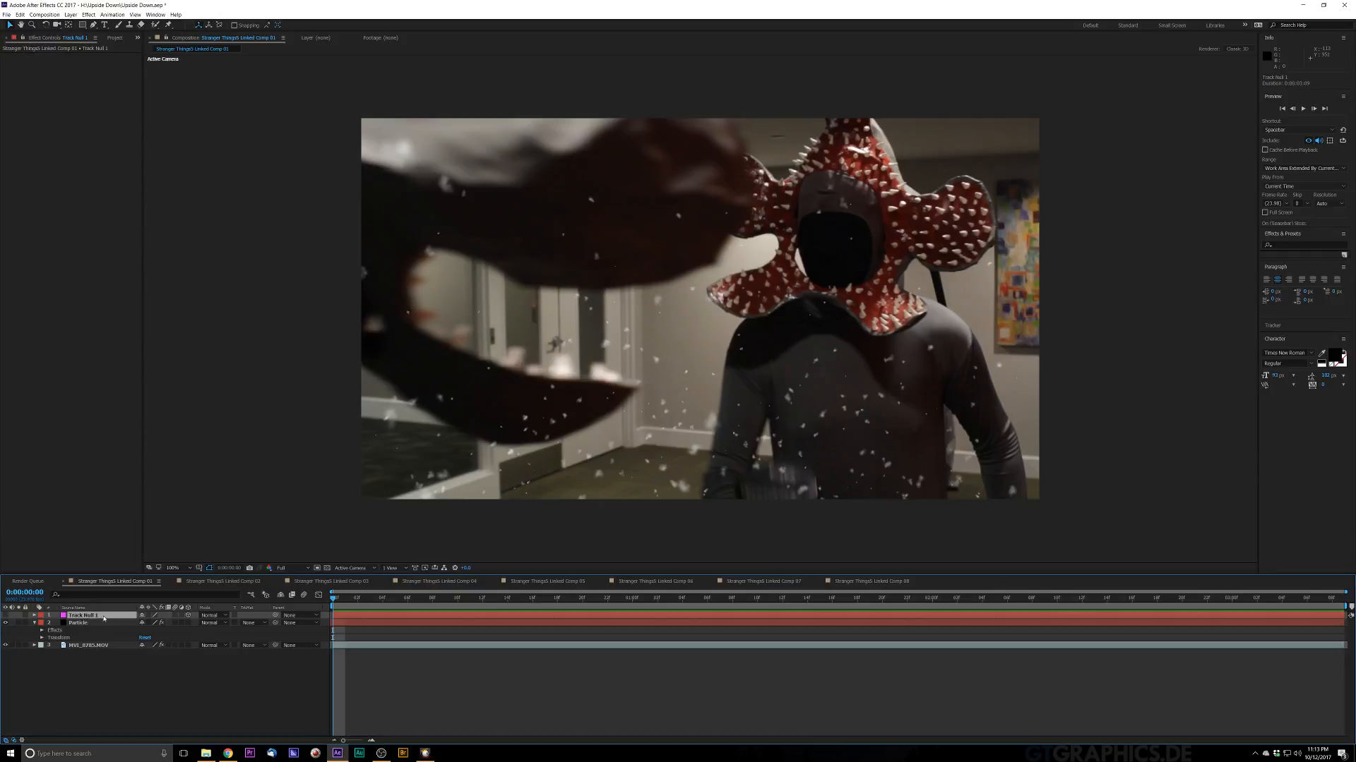
key("Delete")
key("space")
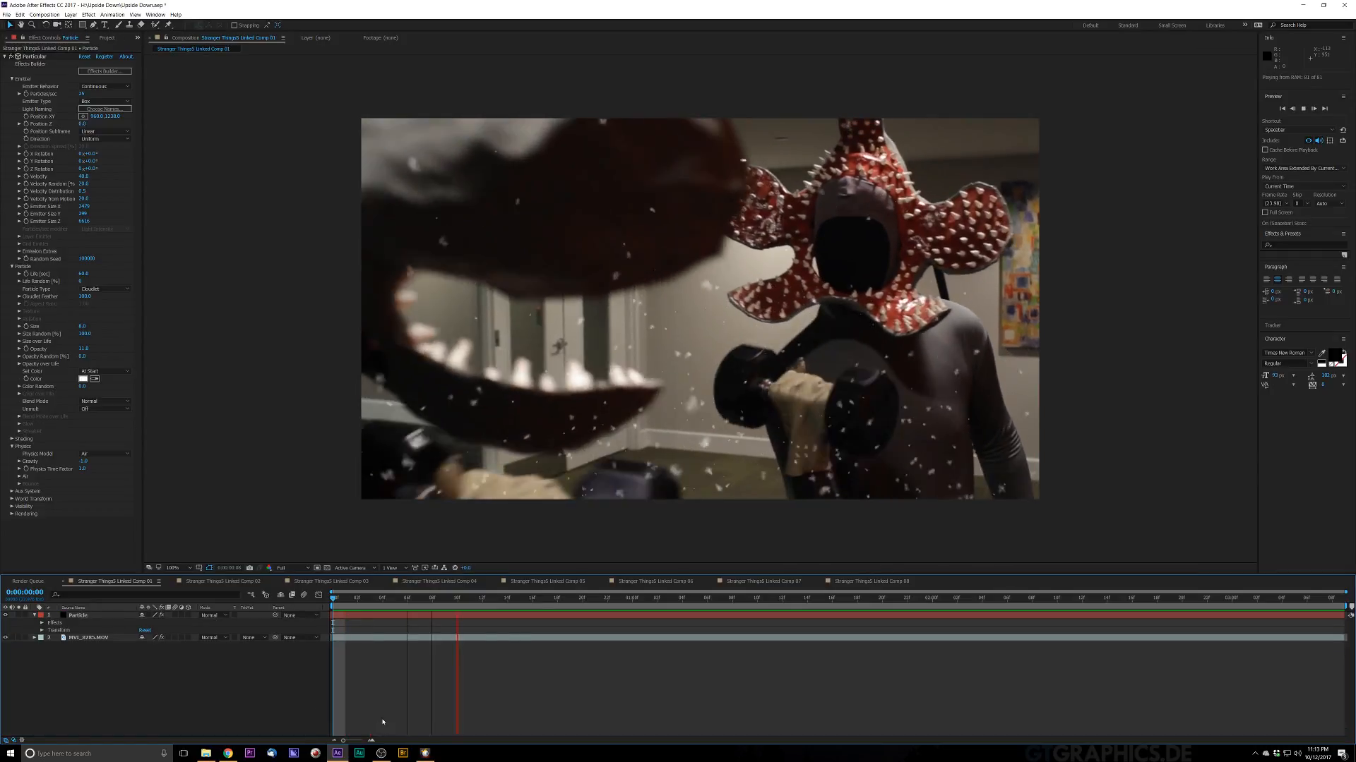
Step: Remove the 3D Camera Tracker effect from the footage layer and rewind to the start
left_click(88, 639)
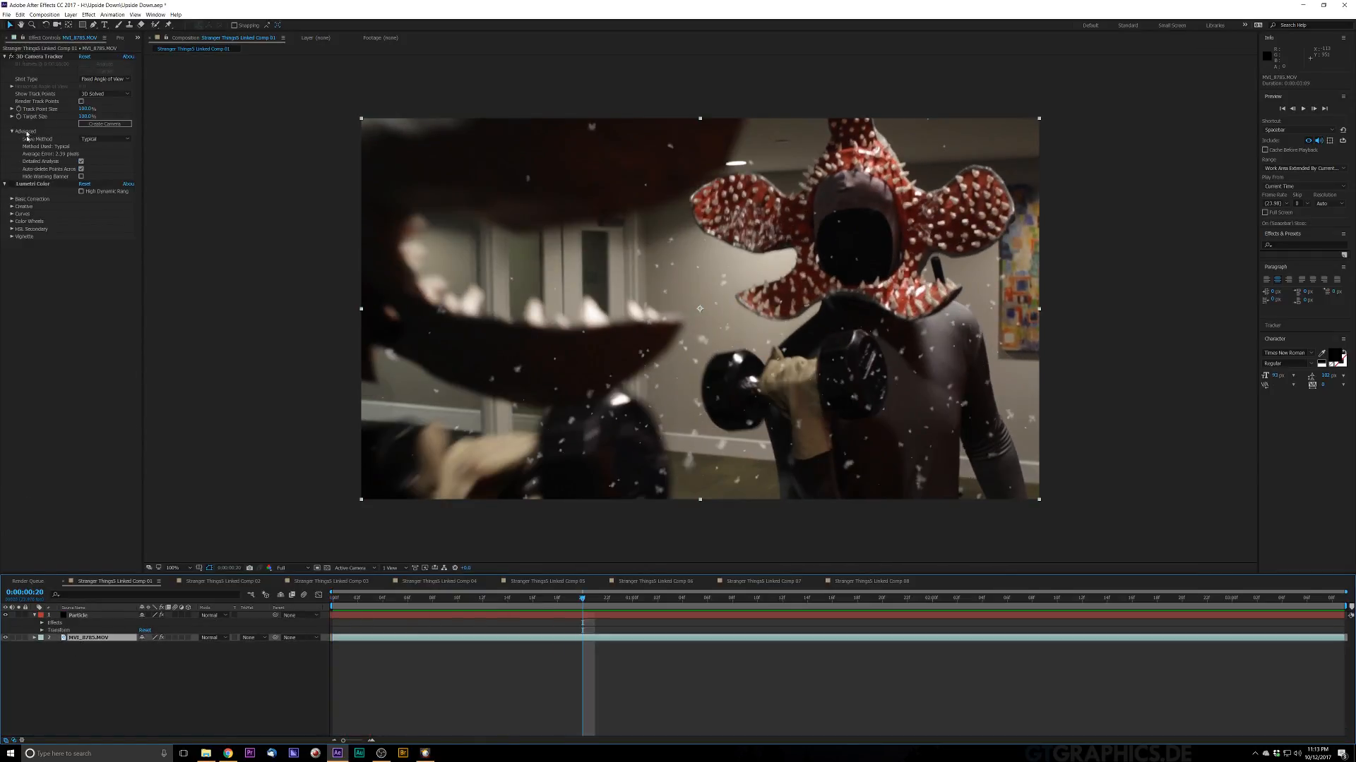
left_click(44, 58)
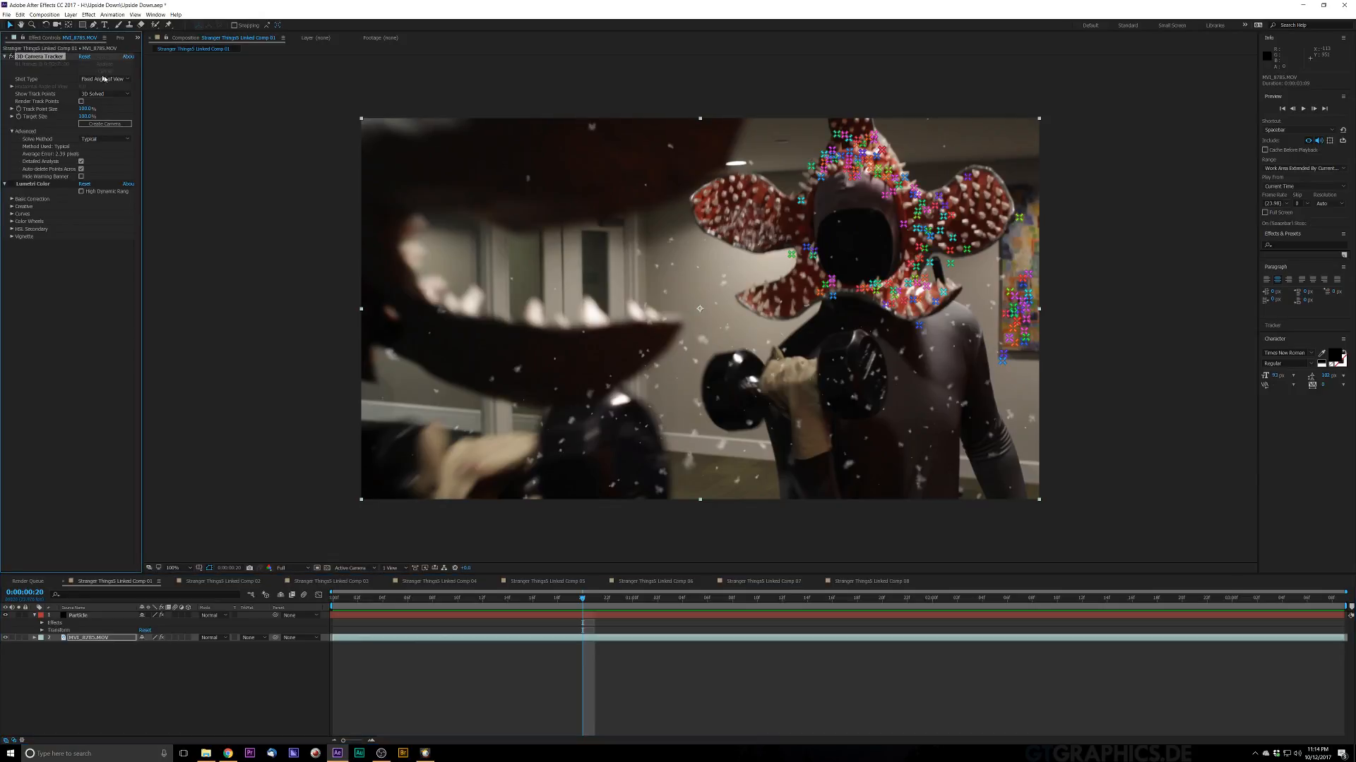
key("Delete")
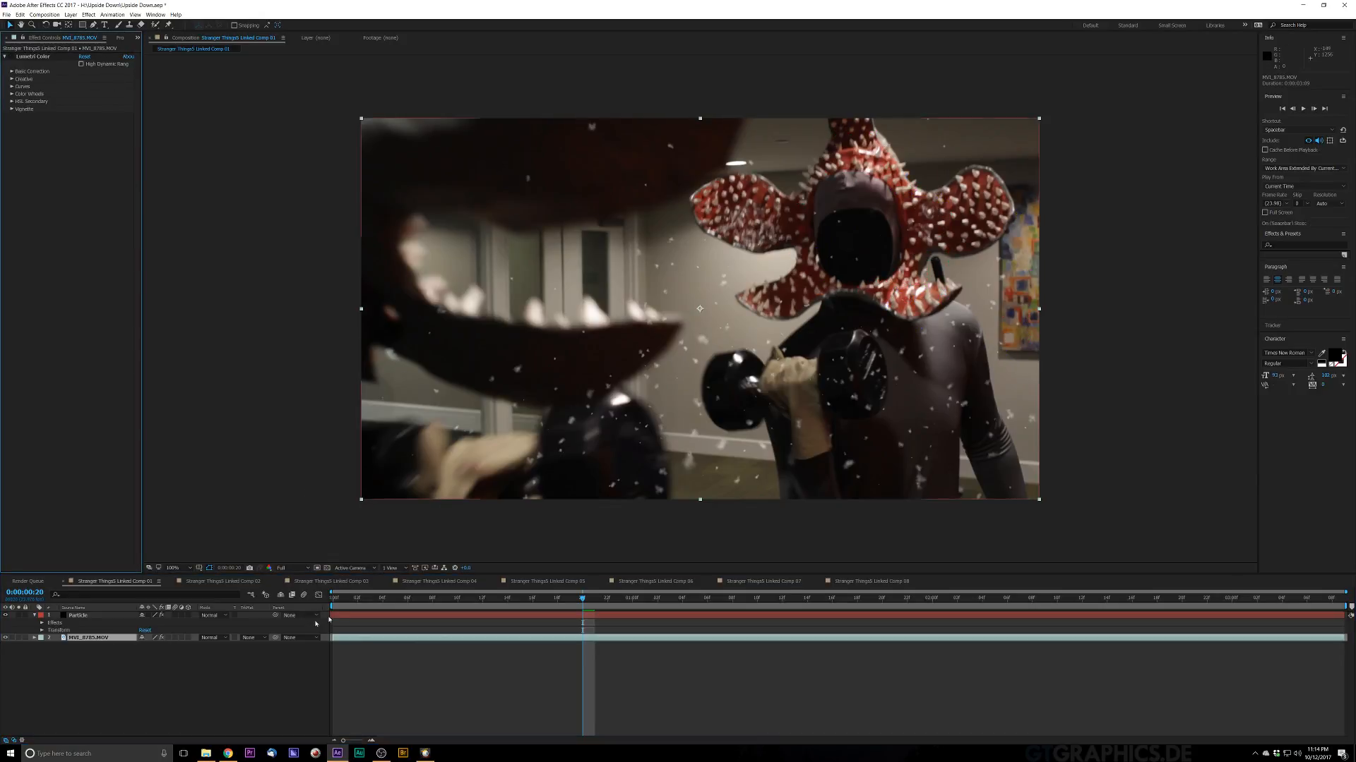
left_click_drag(351, 600, 236, 667)
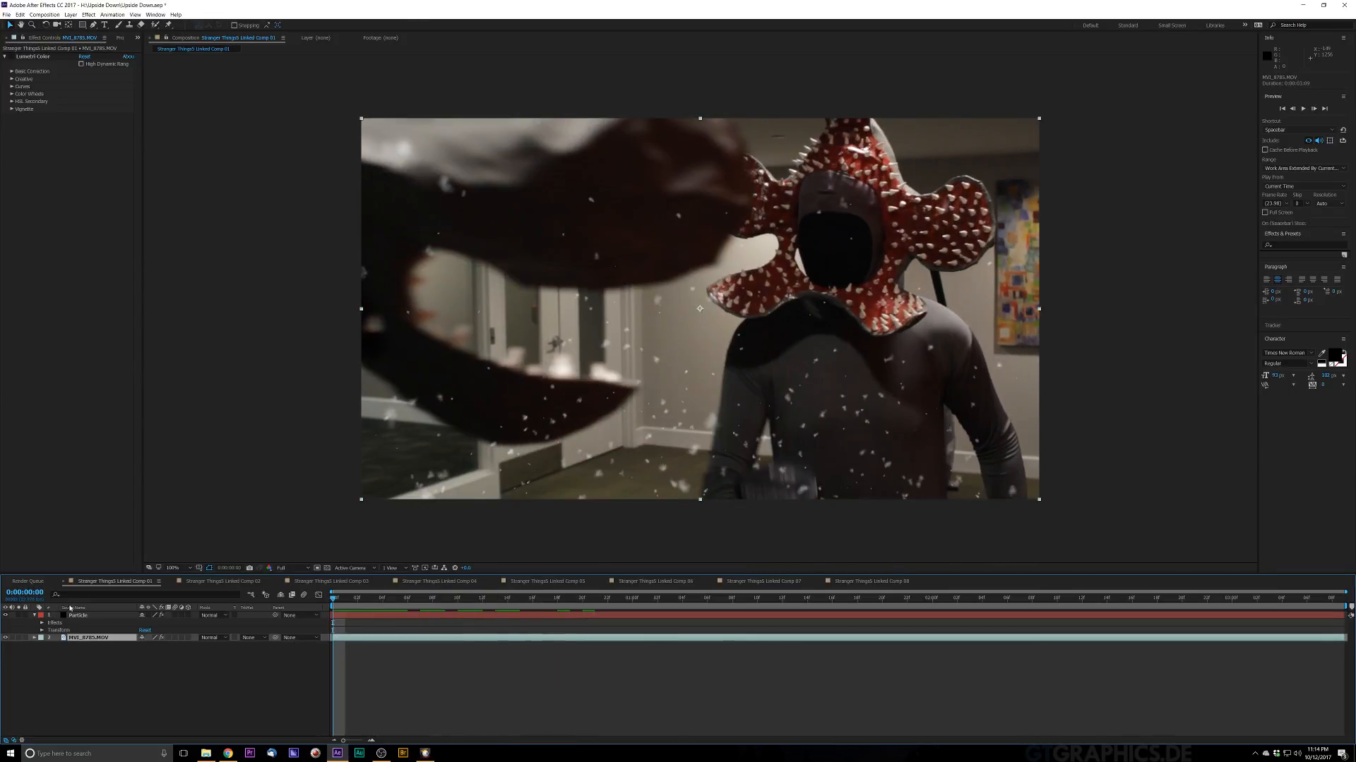
Step: Preview the Particle layer over the footage, scrubbing through the timeline
left_click(92, 617)
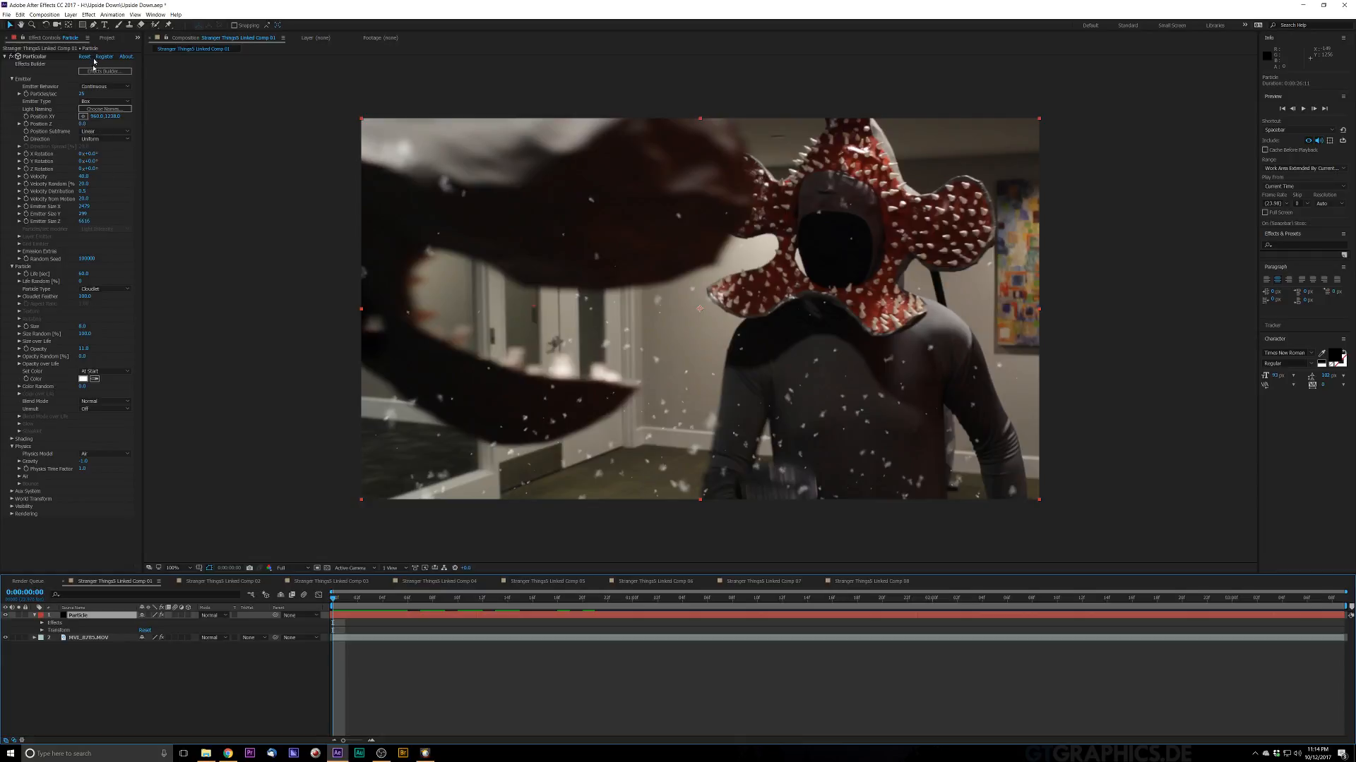
key("space")
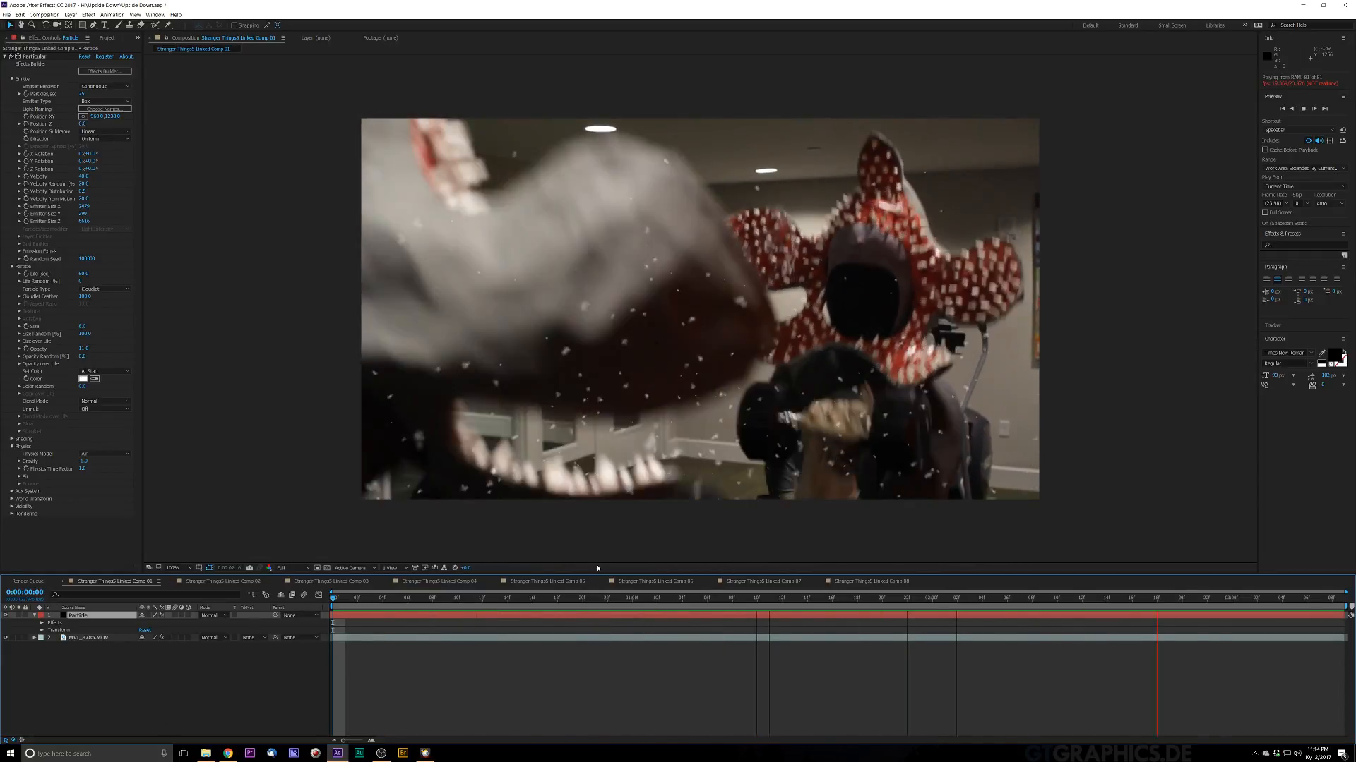
key("space")
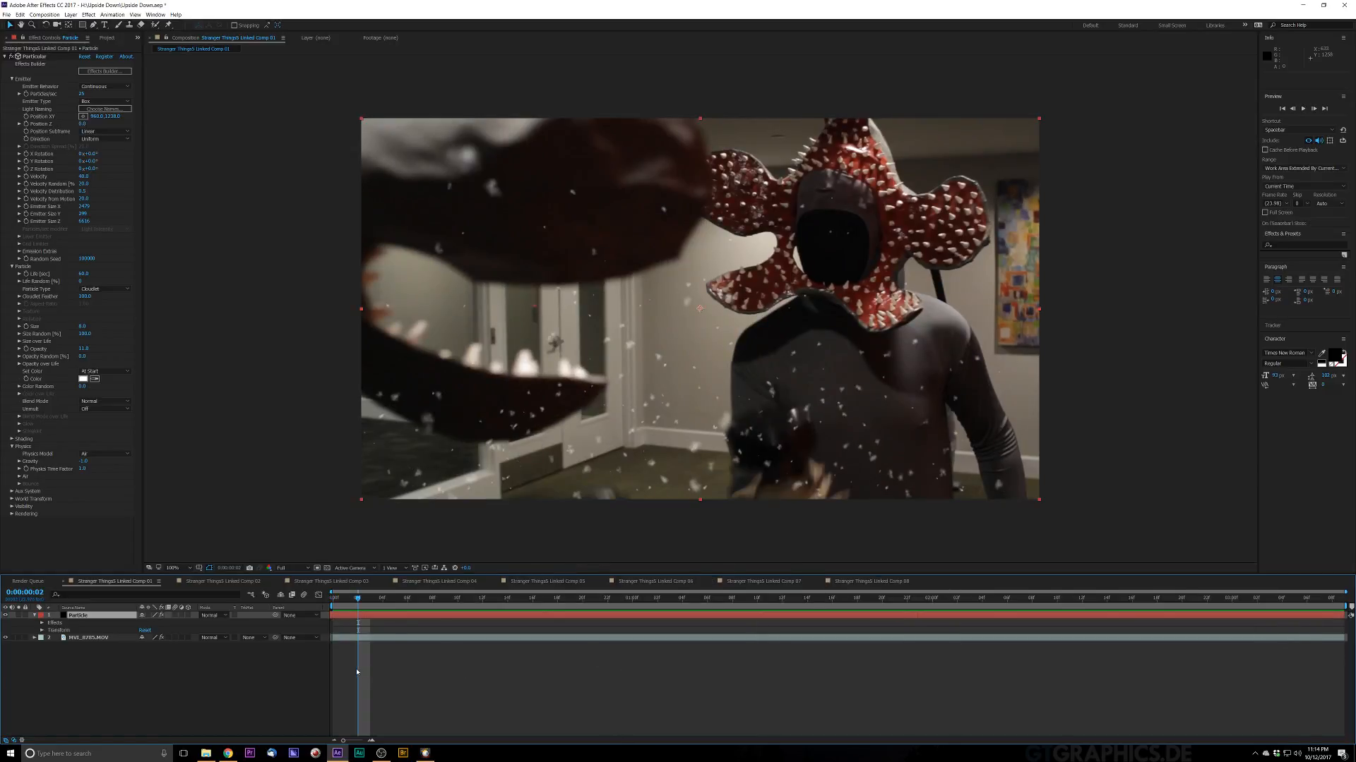
left_click_drag(419, 601, 266, 619)
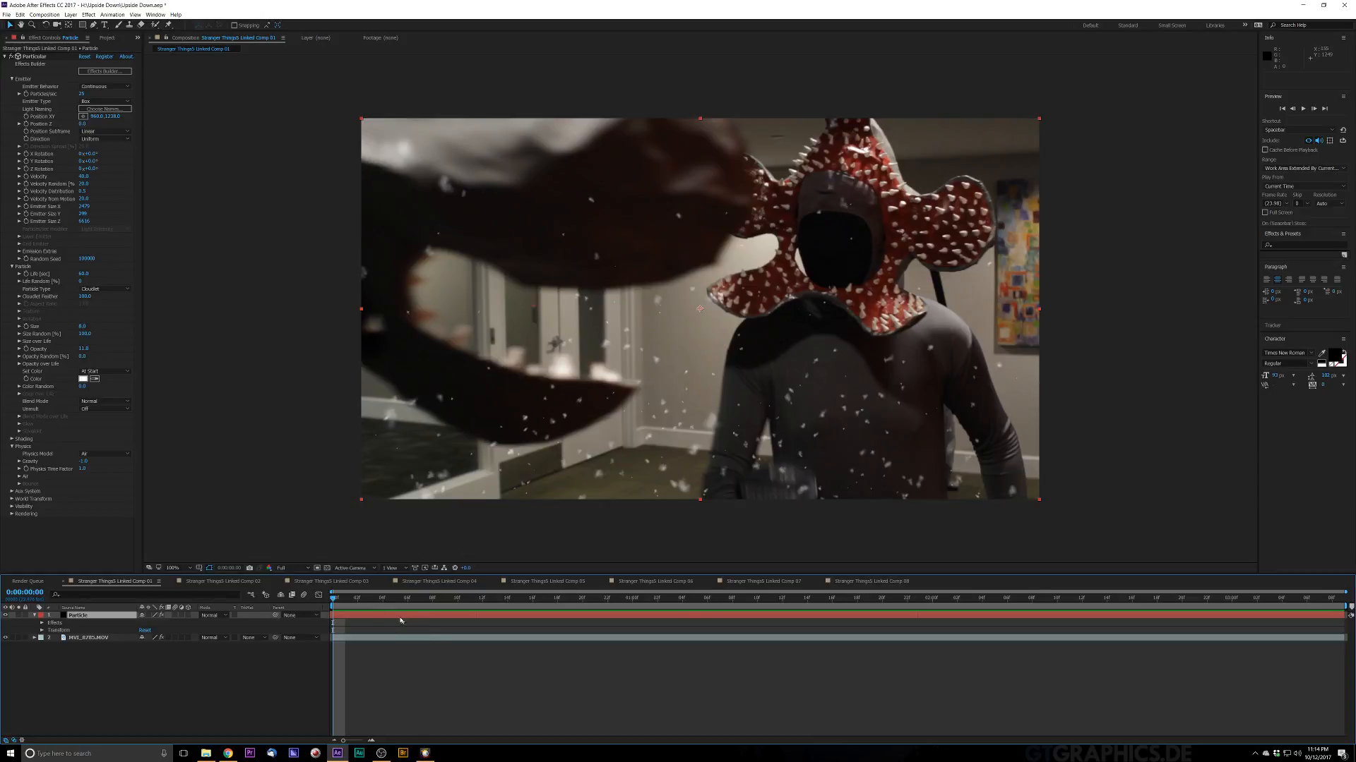
left_click_drag(388, 602, 346, 603)
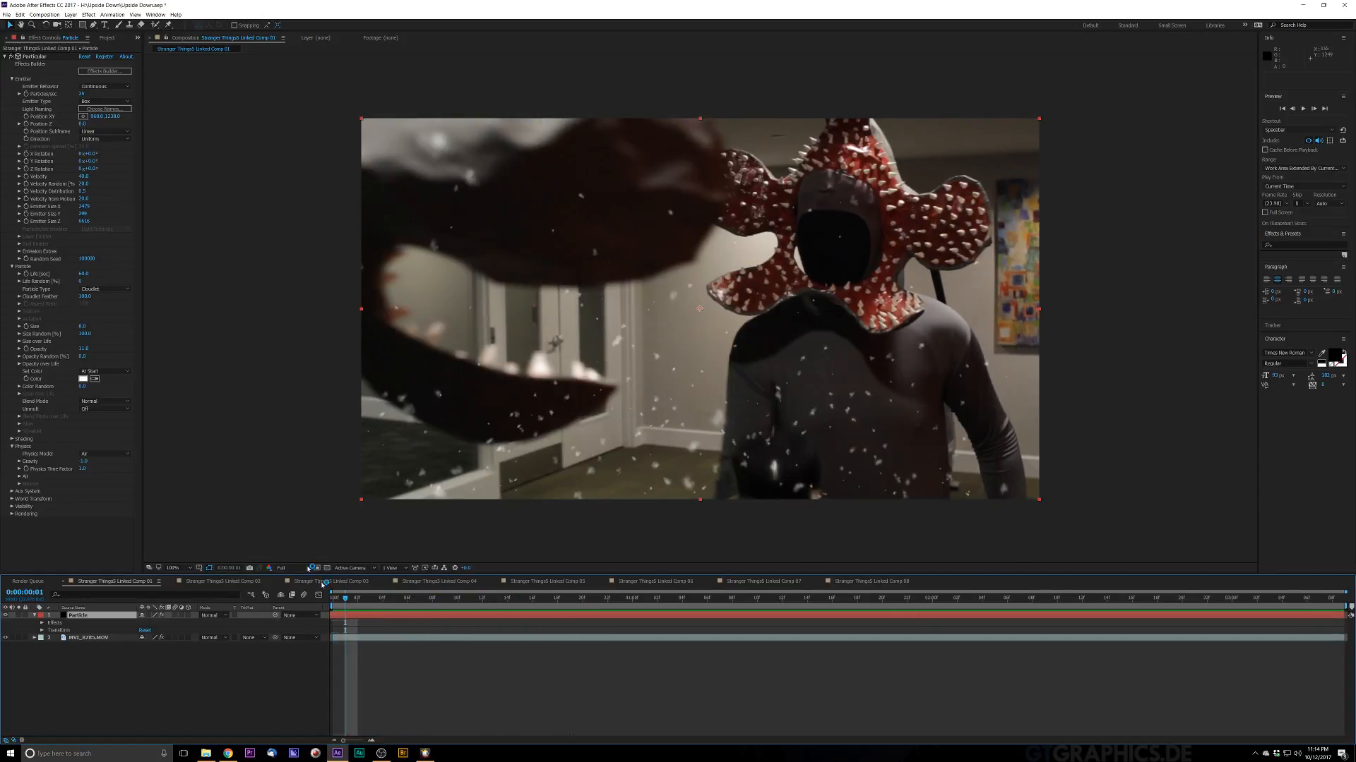
left_click(300, 567)
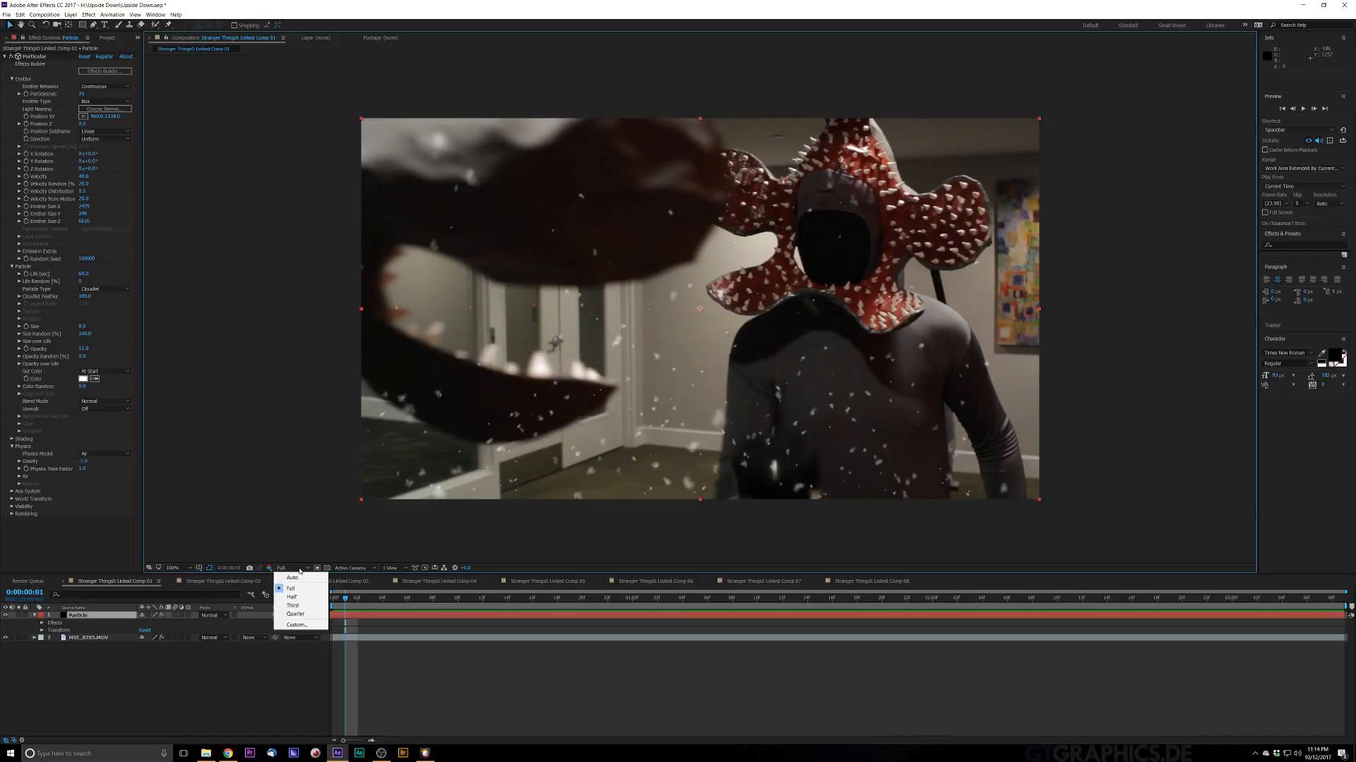
left_click(220, 694)
Step: Lower the emitter's Emitter Size Z value on the Particle layer and preview the result
left_click(106, 616)
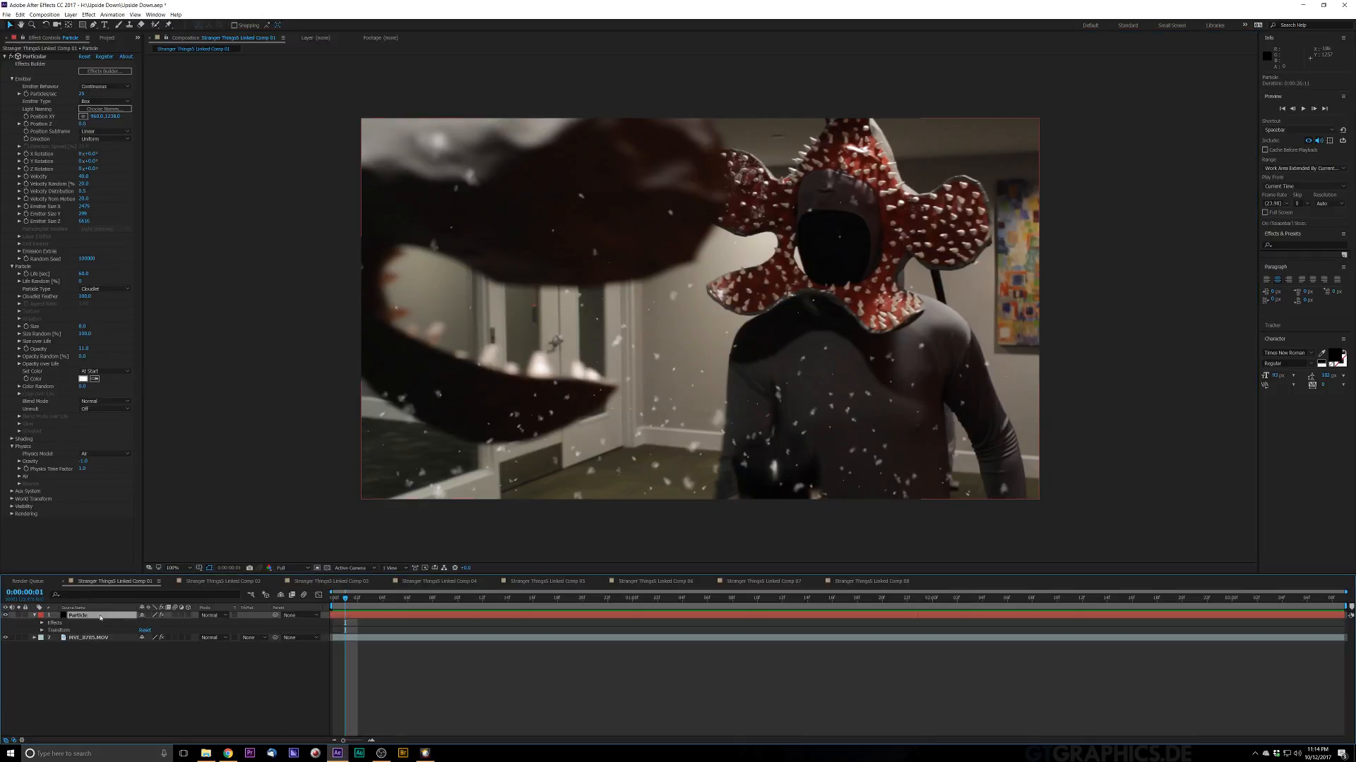
left_click(102, 639)
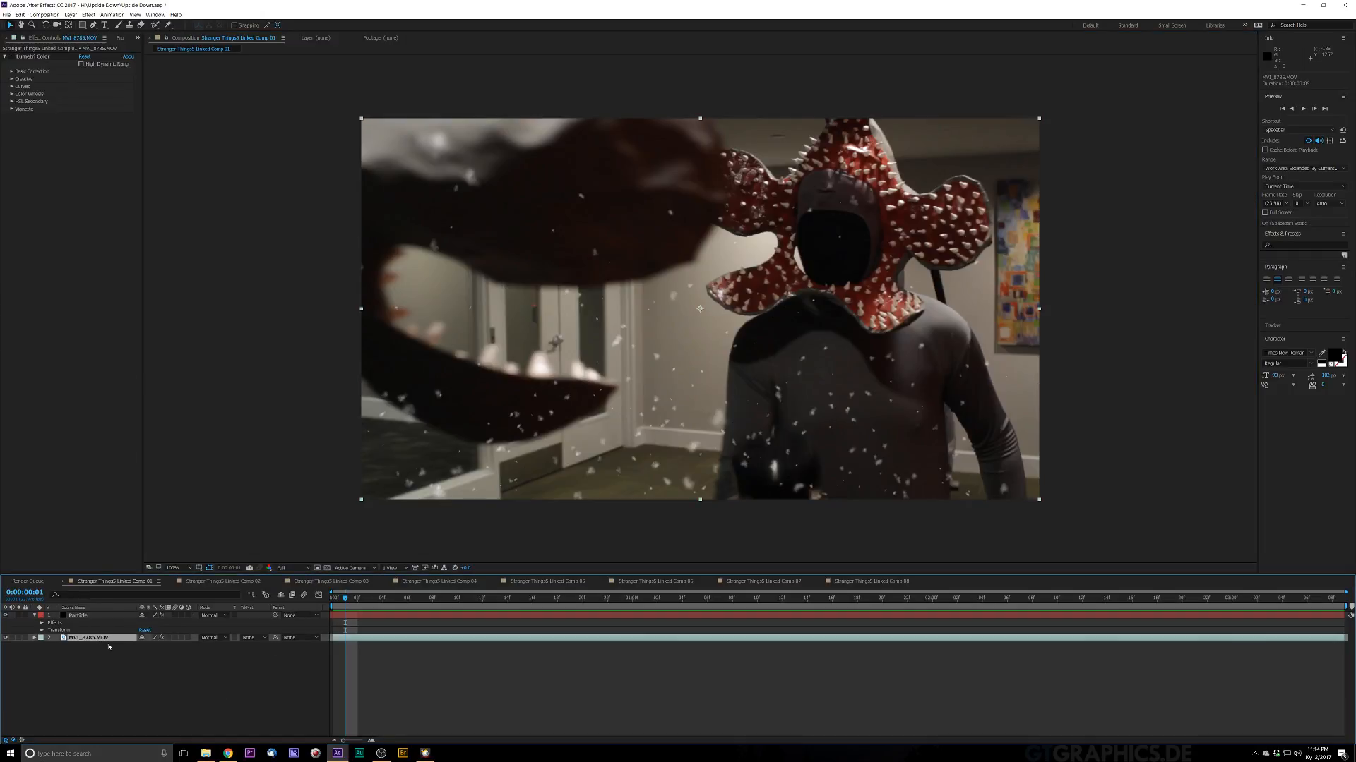
left_click(112, 726)
left_click(81, 615)
key("space")
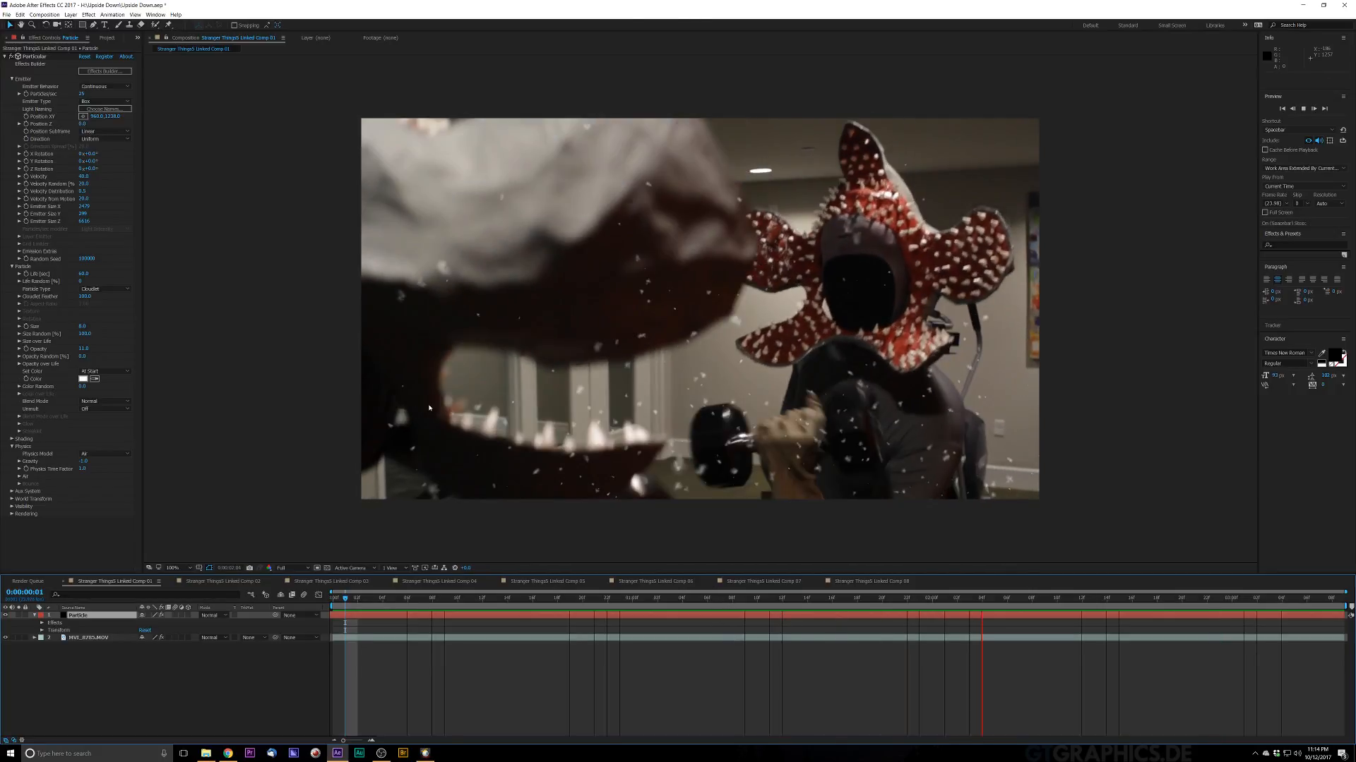
key("space")
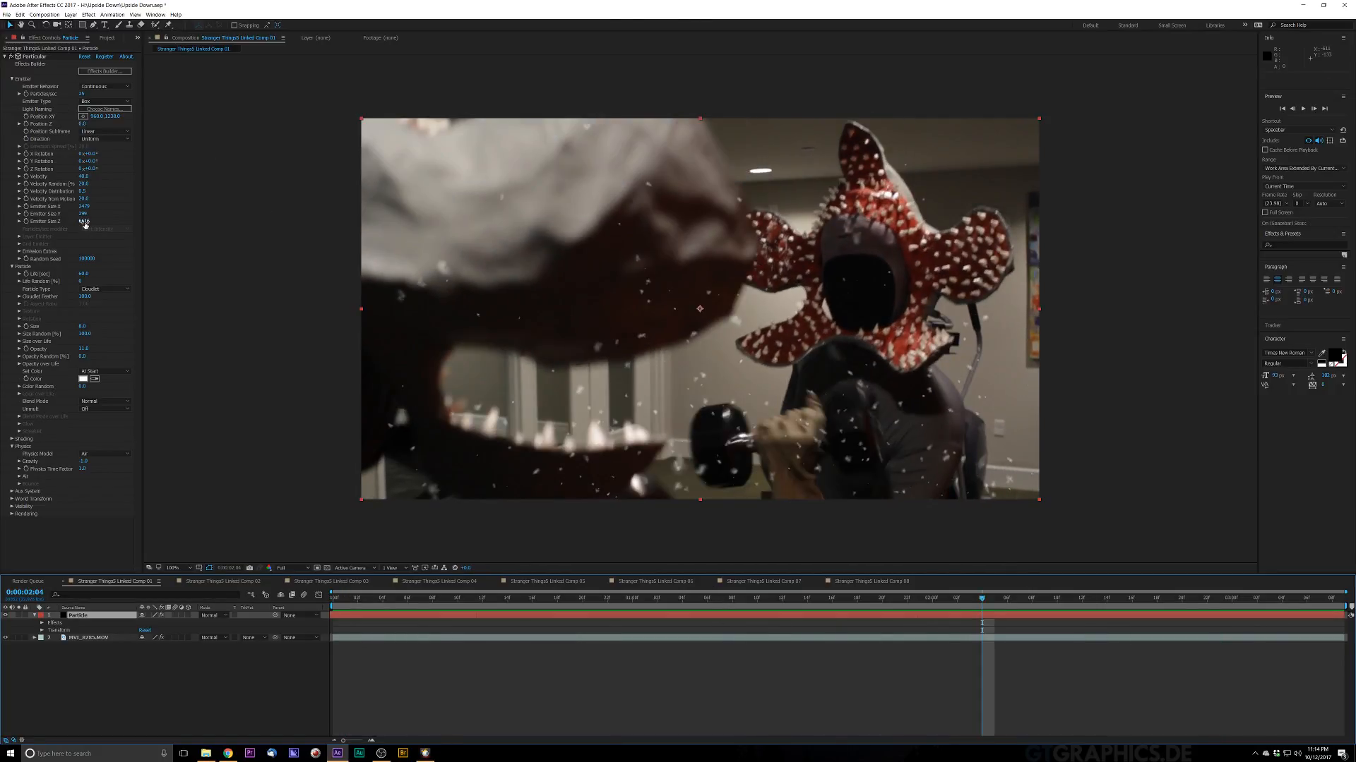
left_click_drag(85, 222, 22, 222)
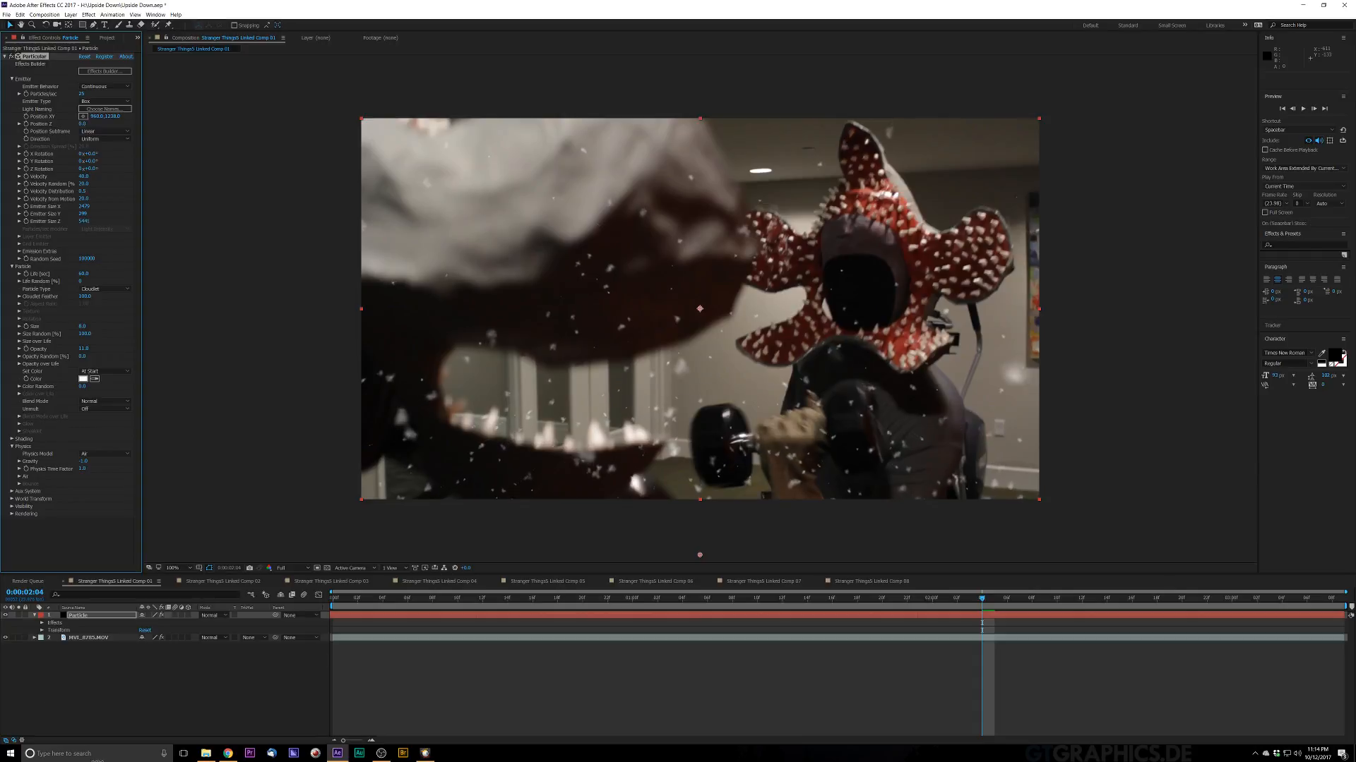
left_click_drag(97, 761, 97, 760)
key("space")
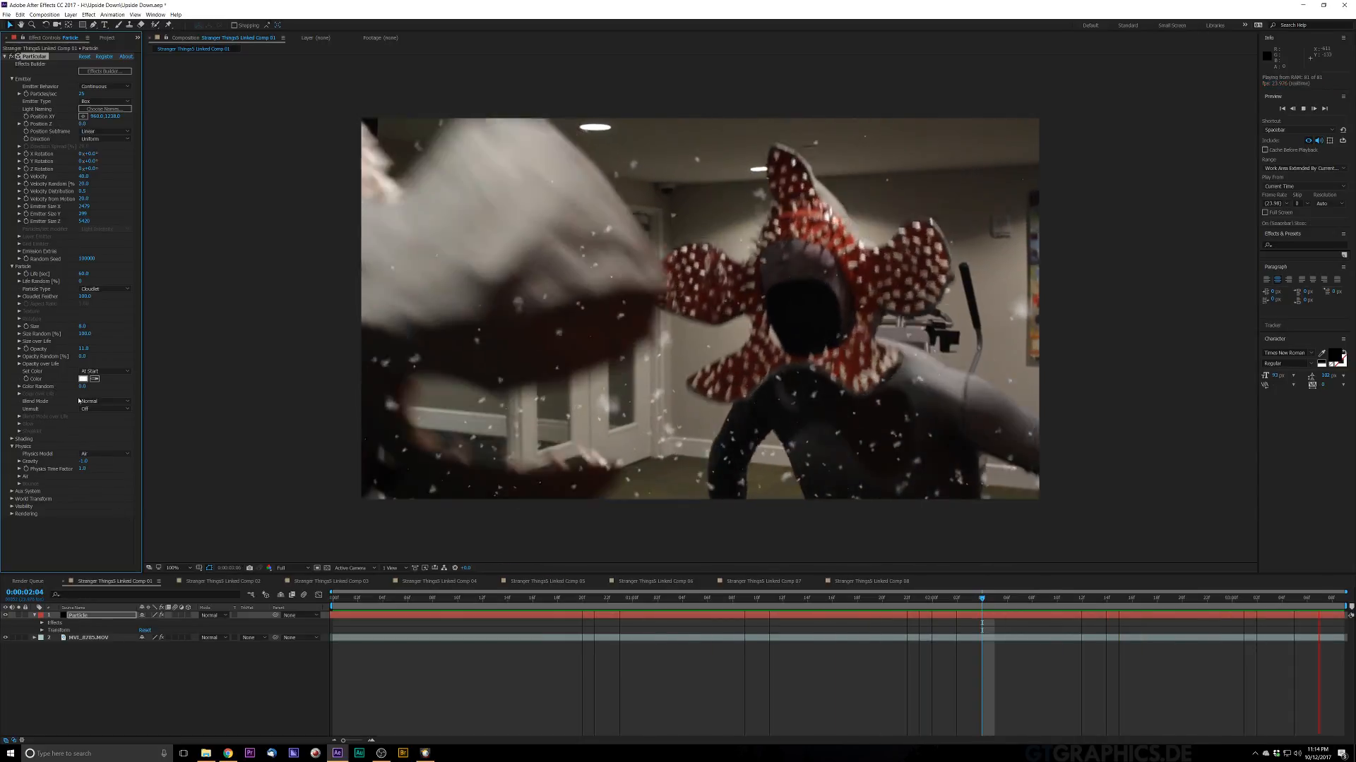
key("space")
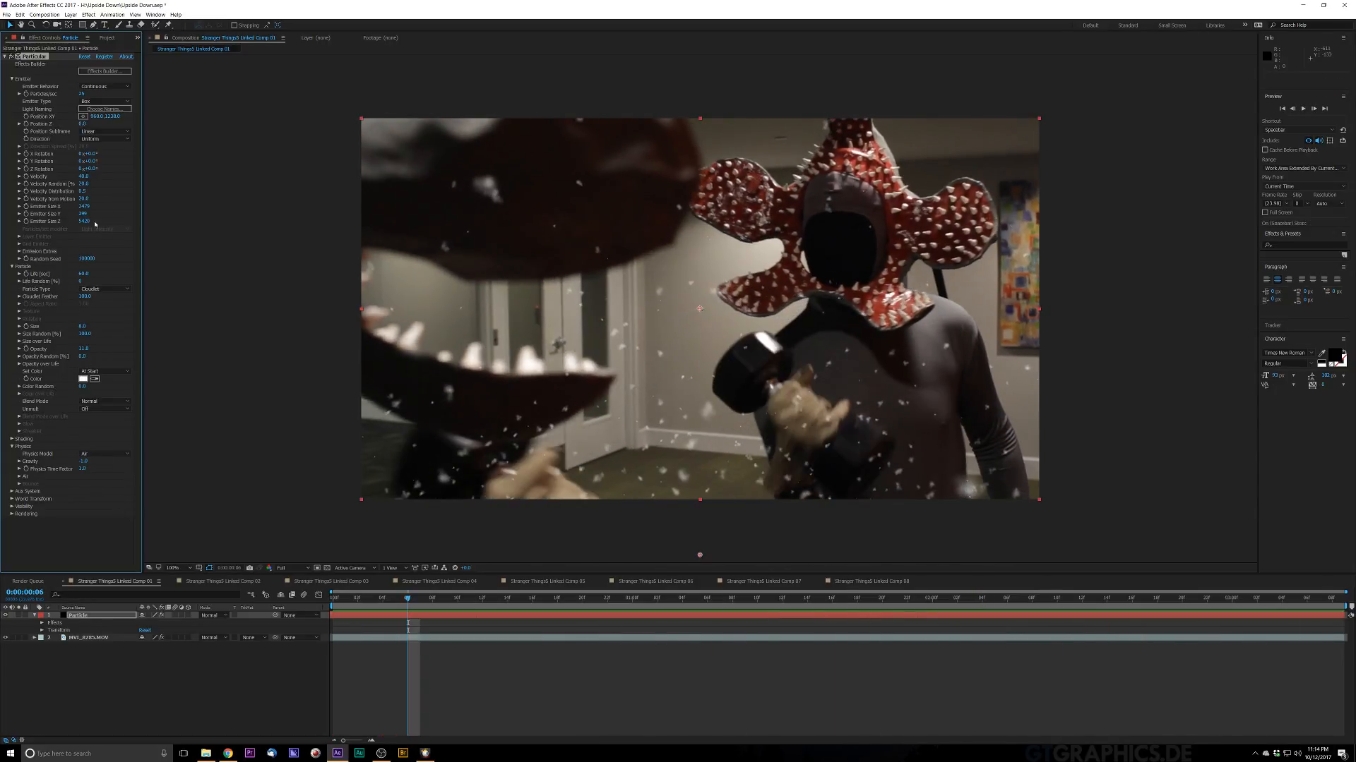
Step: Raise the Emitter Size Z value again and preview the particles
left_click_drag(87, 221, 206, 218)
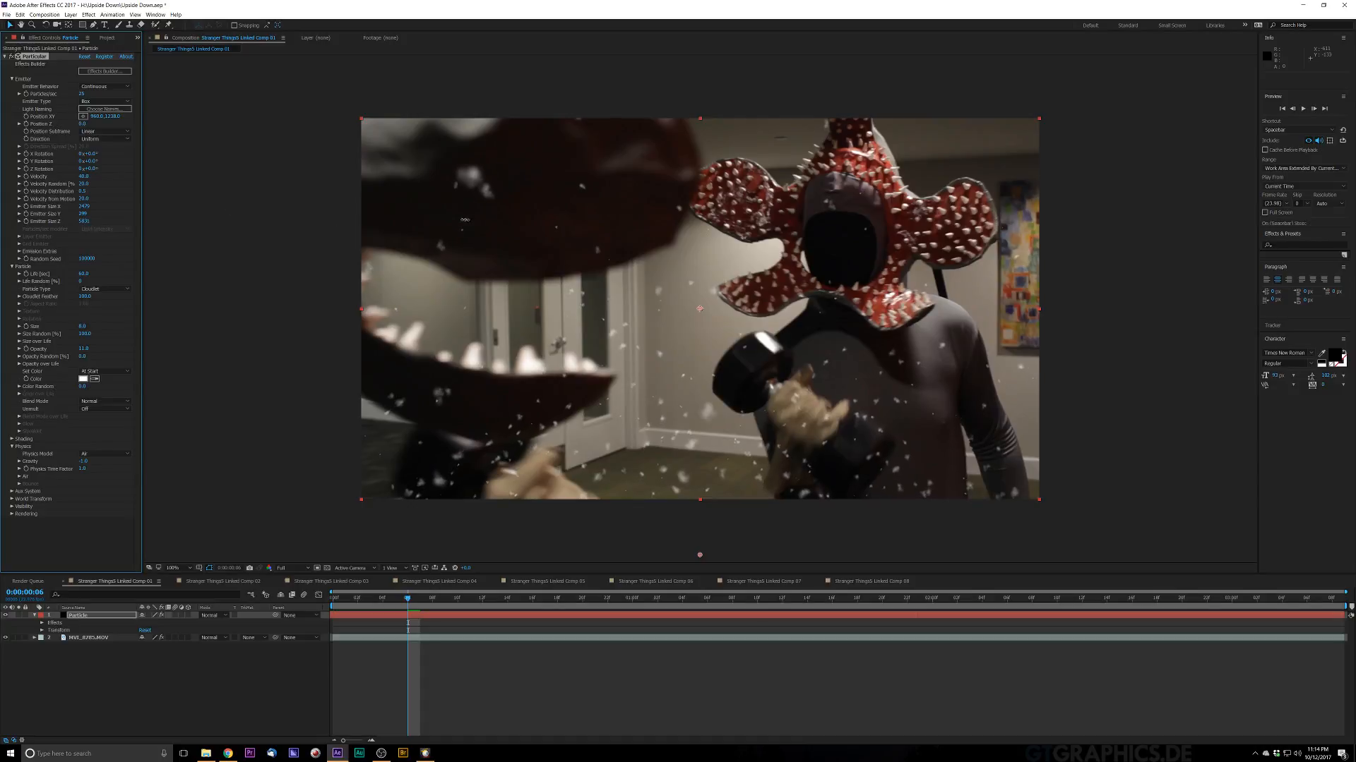
key("space")
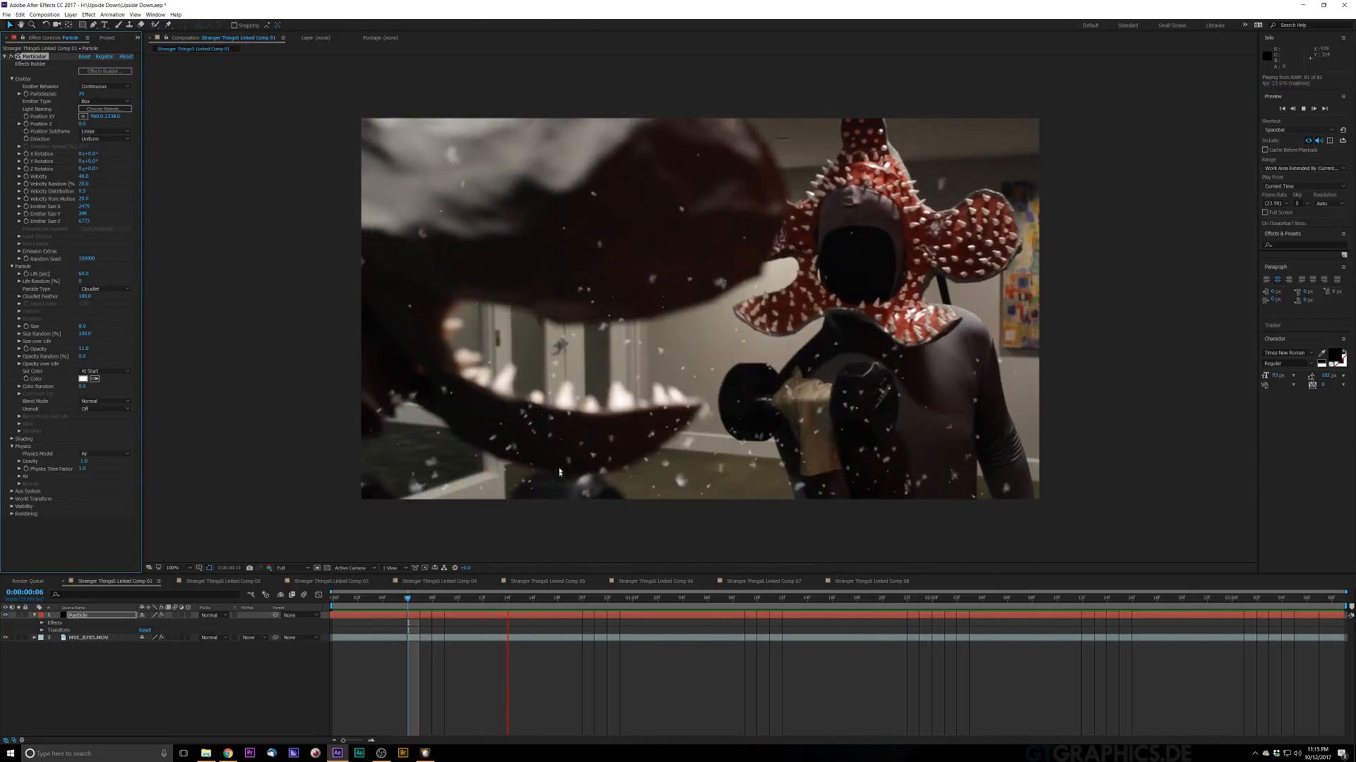
key("space")
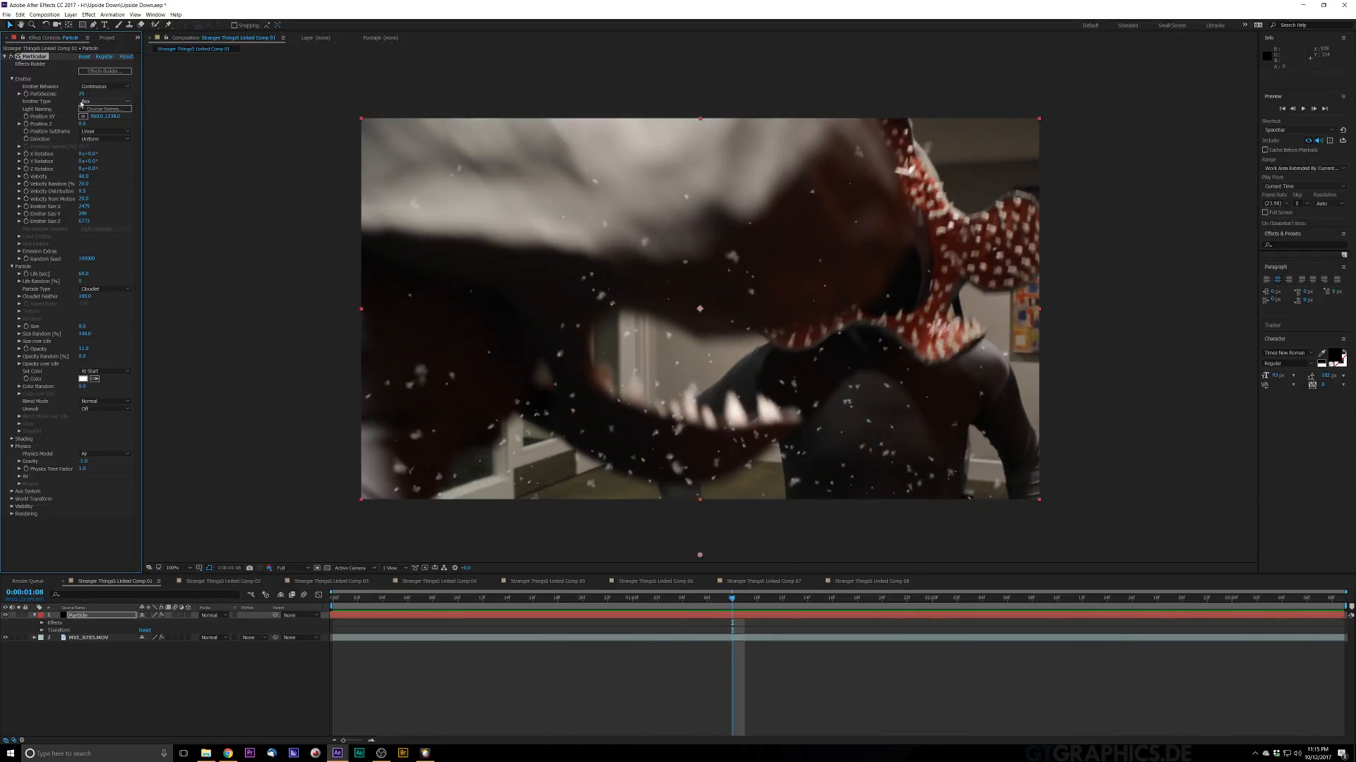
Step: Lower the emitter's Particles/sec rate and preview the thinner particle fall
left_click(82, 94)
key("Return")
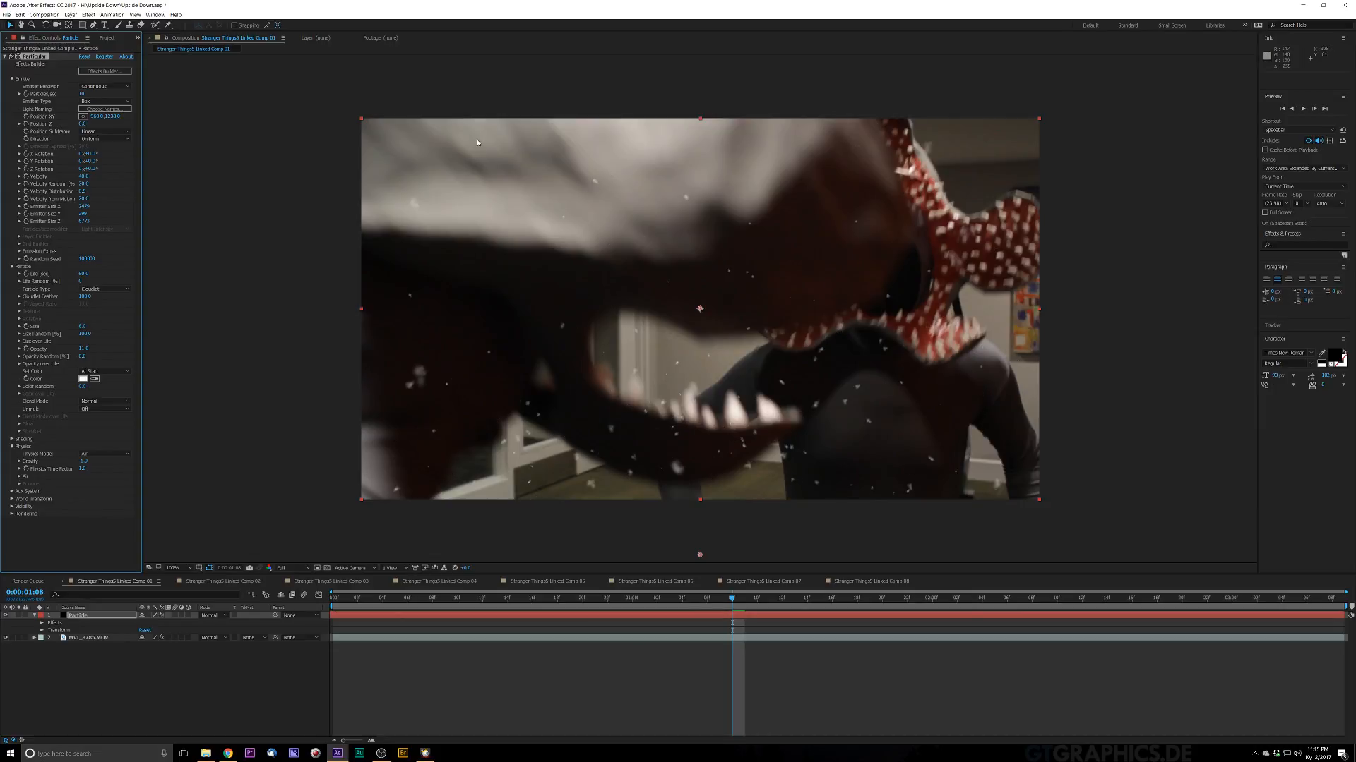
key("space")
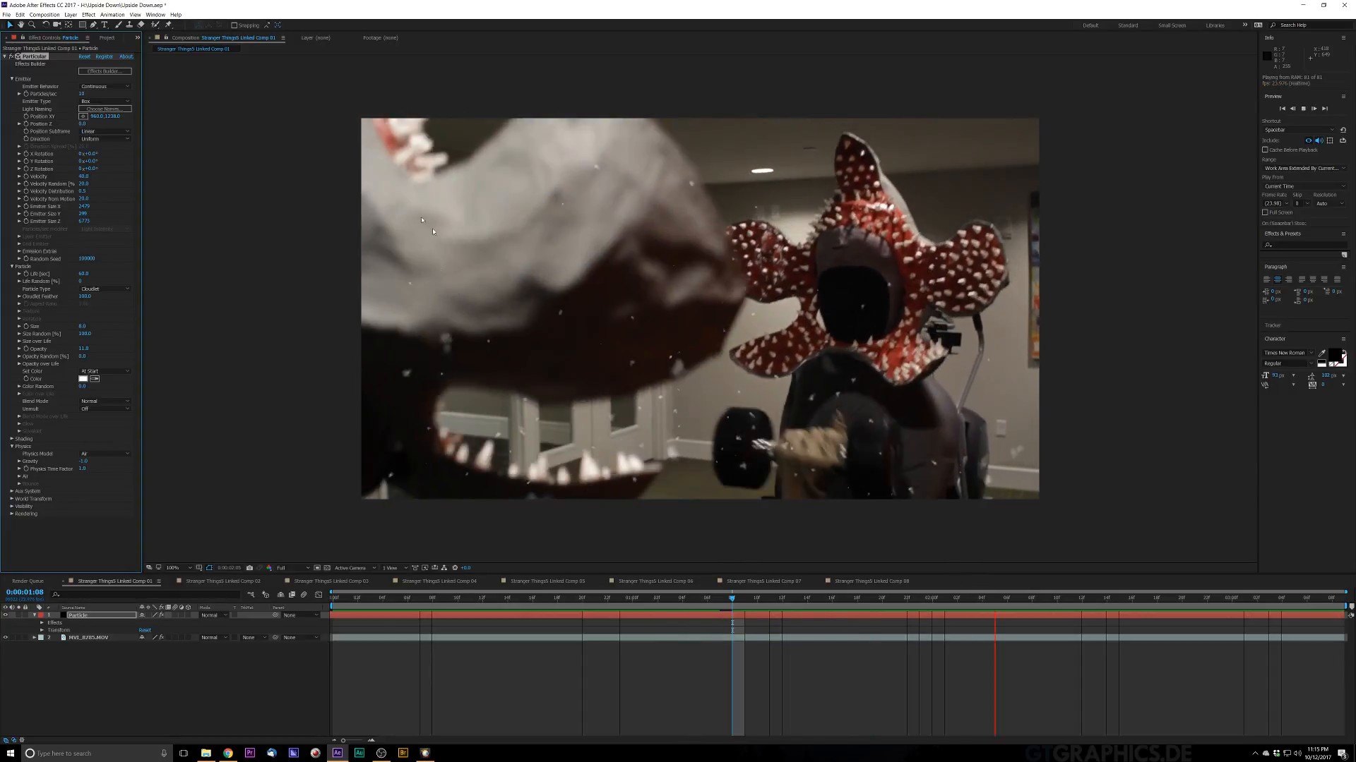
key("space")
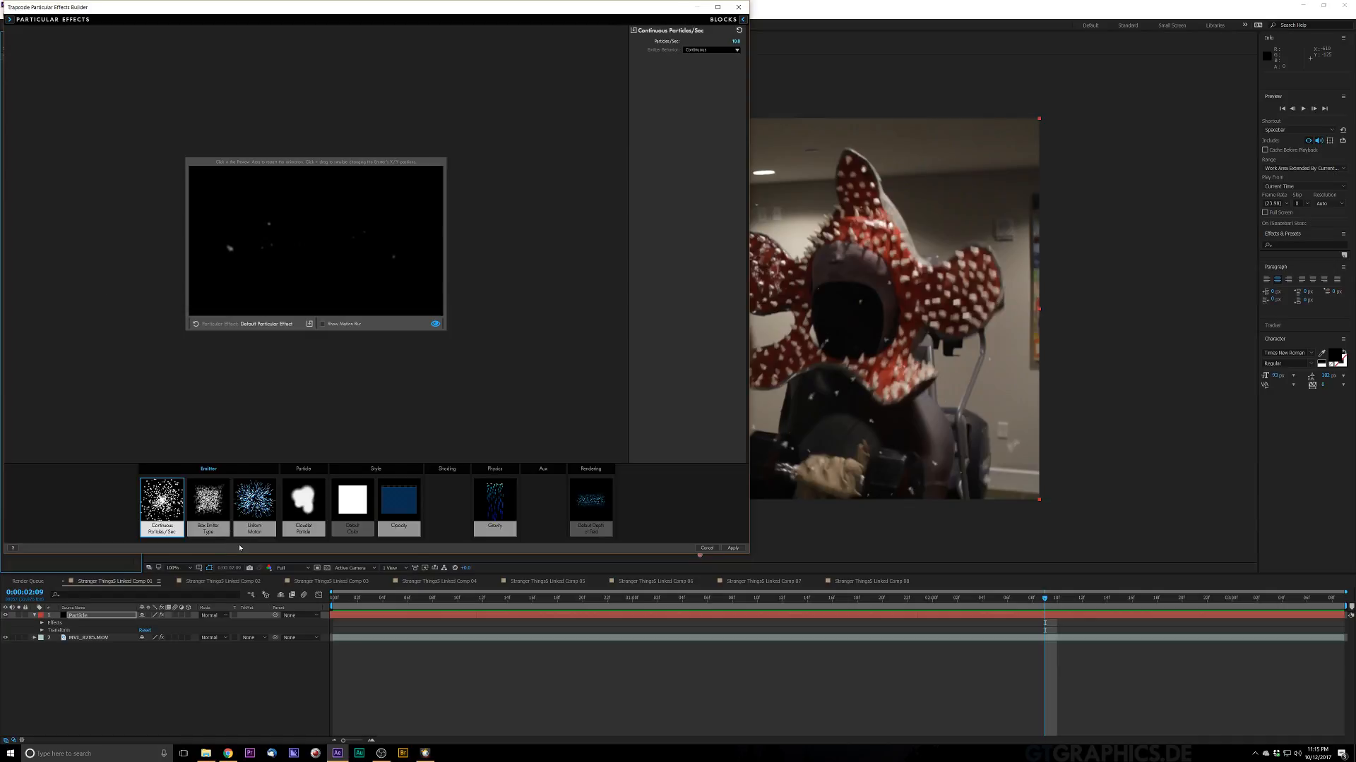
Step: In the Effects Builder, replace the particle with the Clouds preset from the Water and Snow library and apply it
left_click(297, 498)
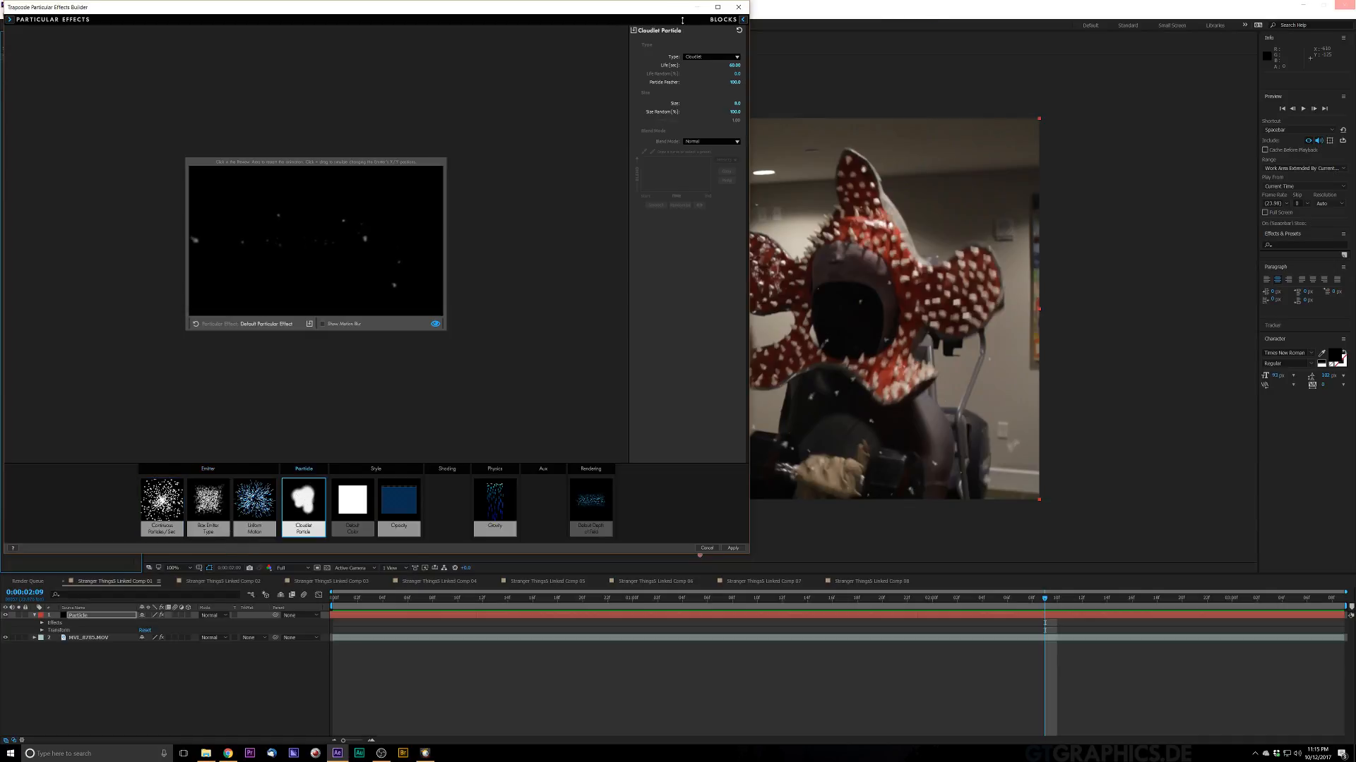
left_click(705, 56)
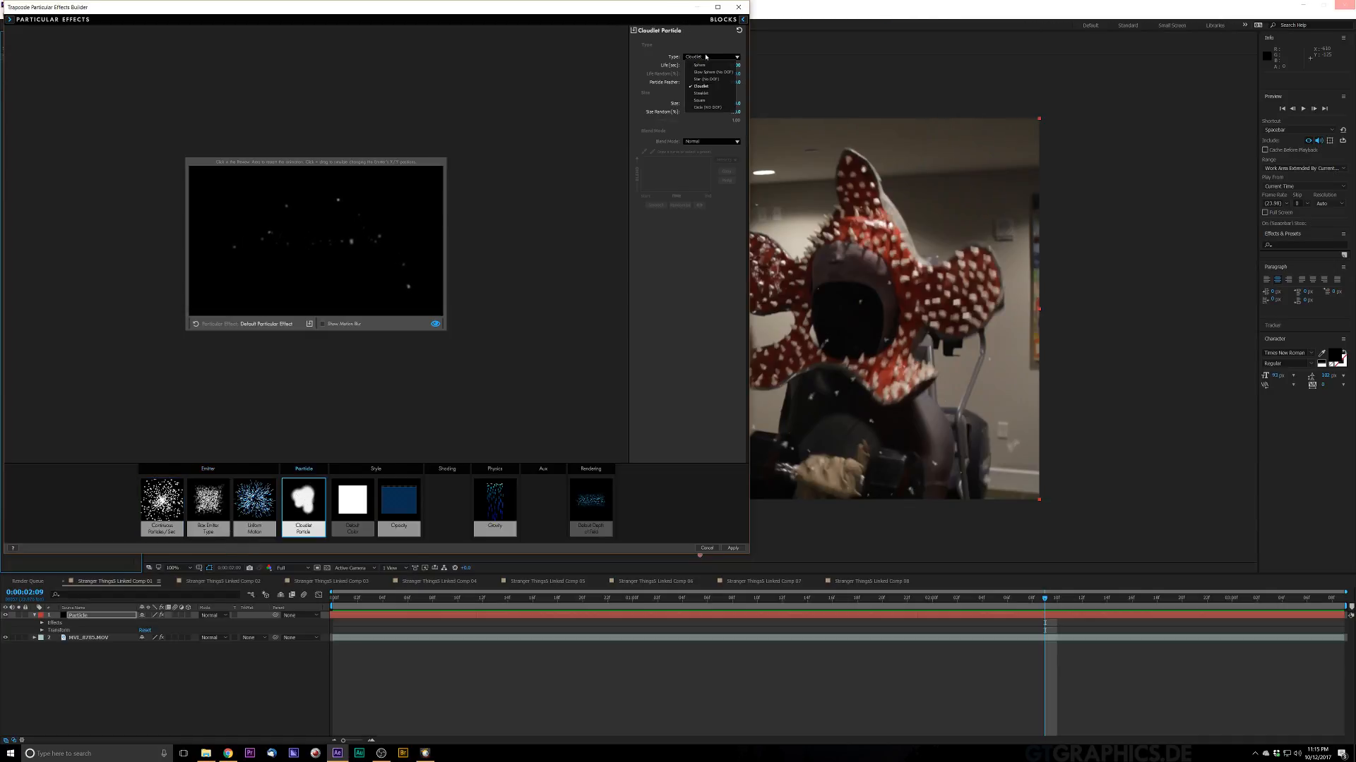
left_click(682, 147)
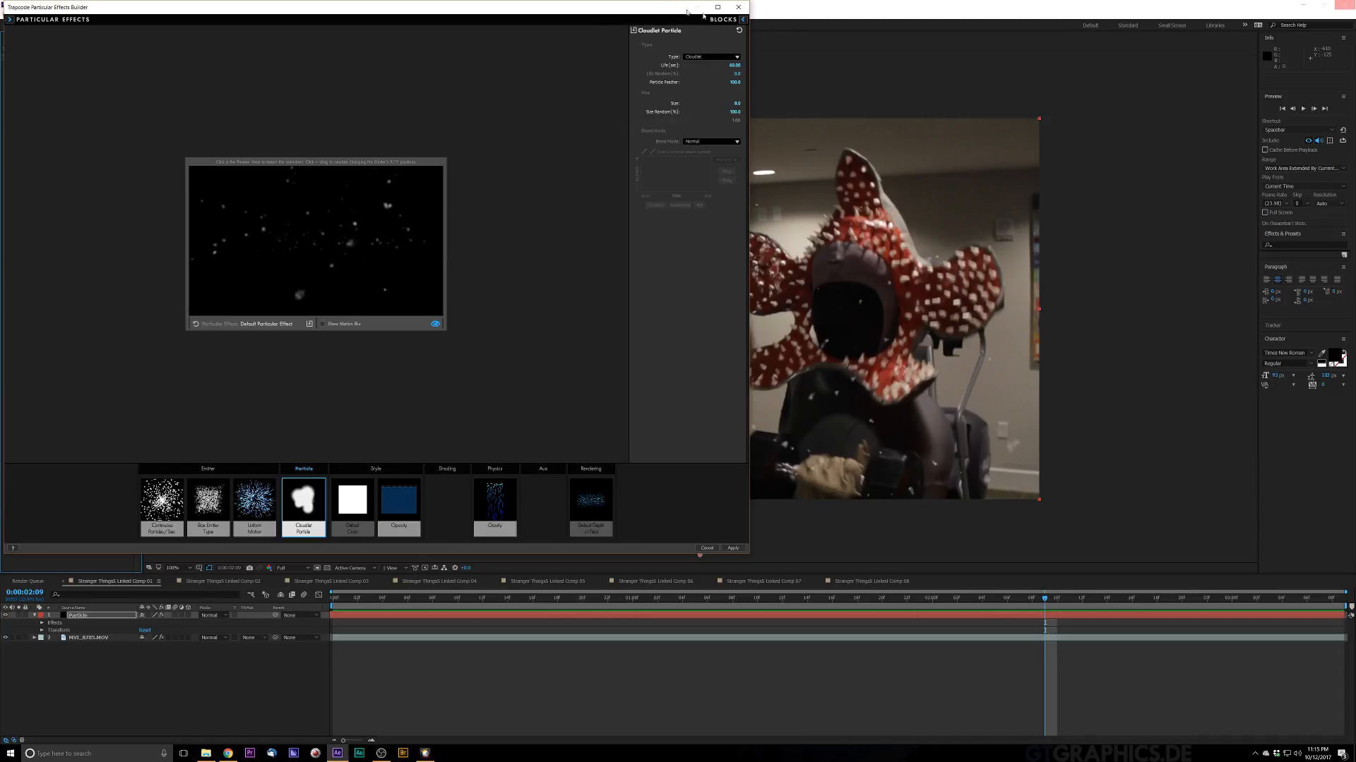
left_click(731, 20)
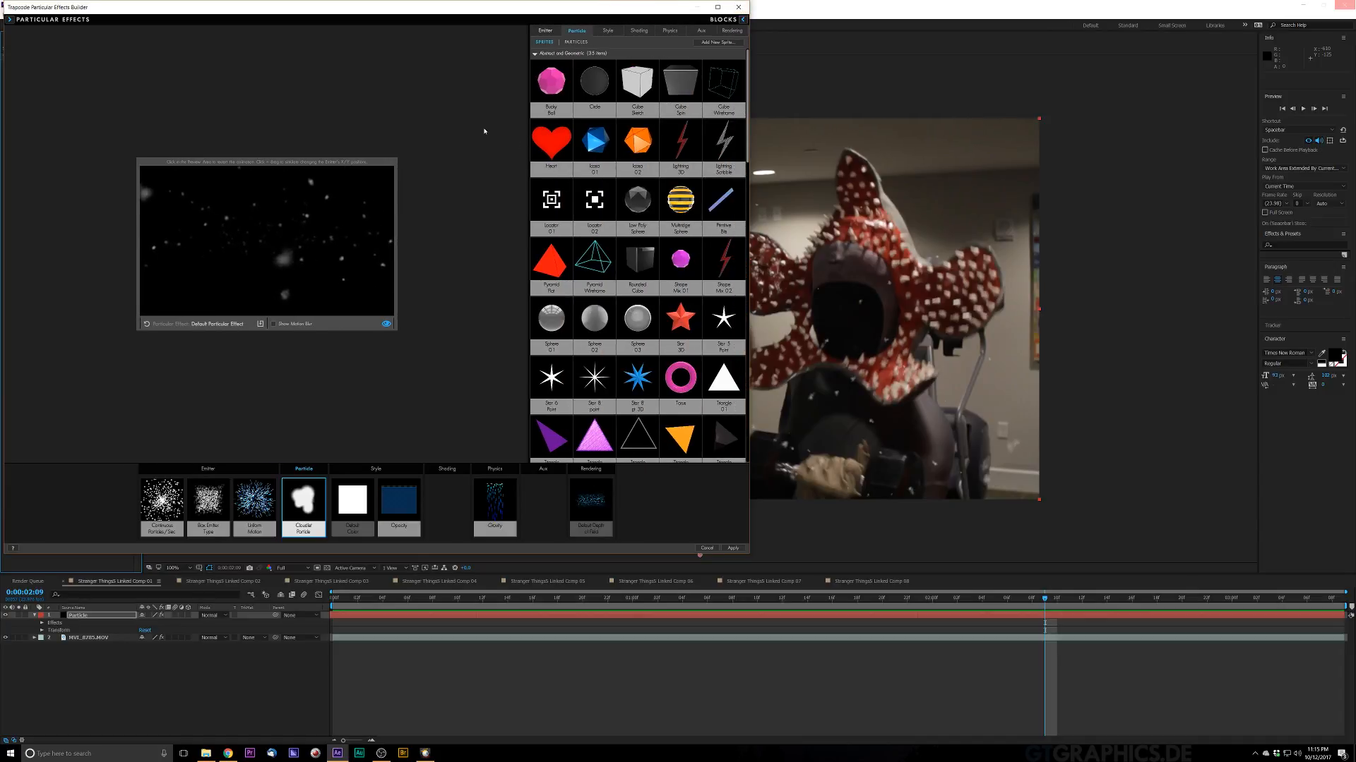
left_click(743, 20)
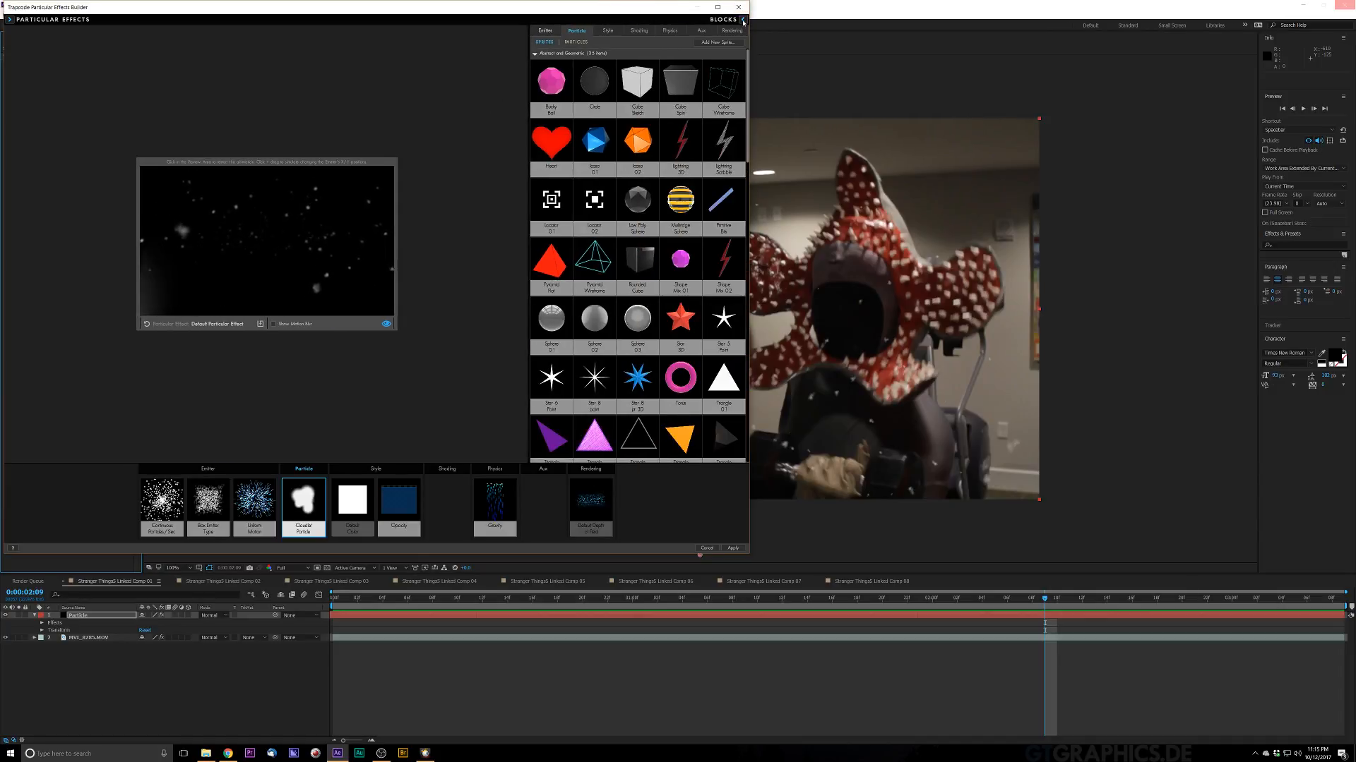
left_click_drag(748, 69, 741, 178)
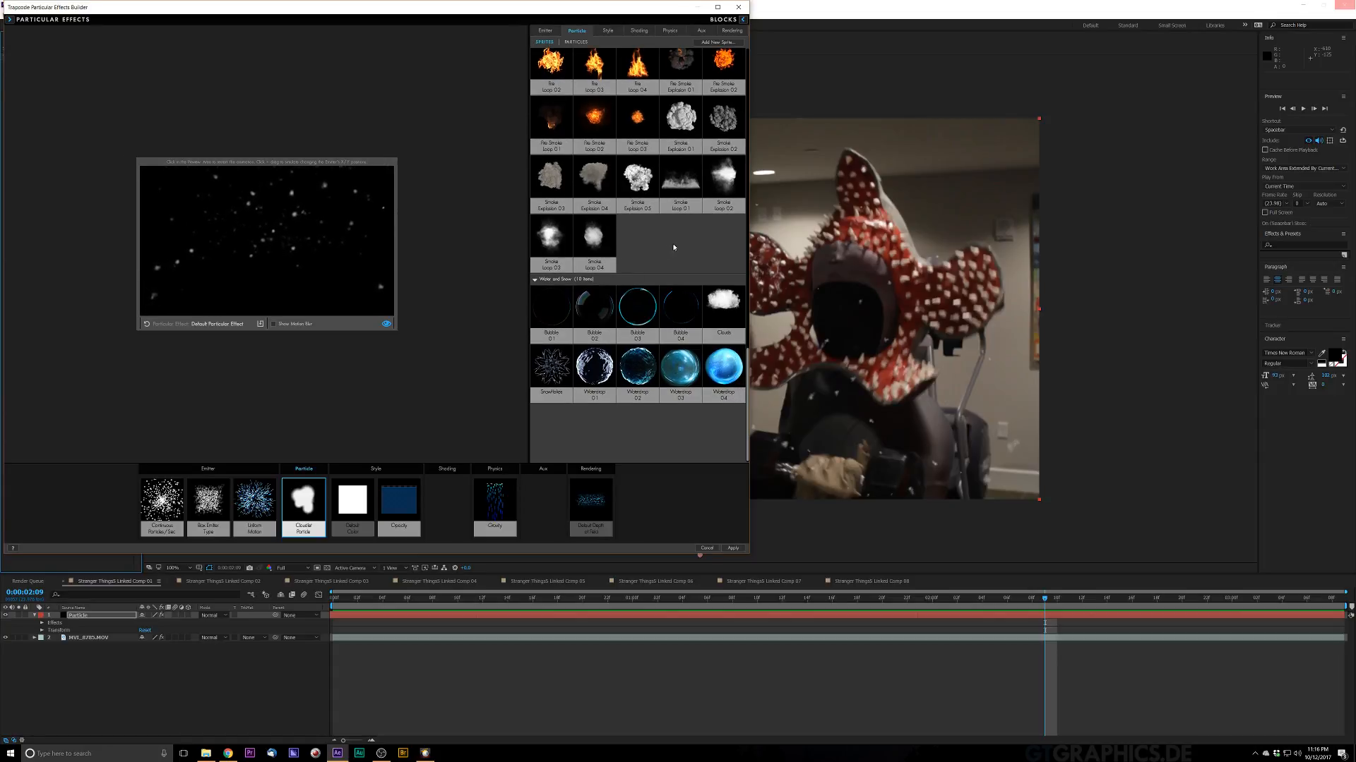
double_click(723, 304)
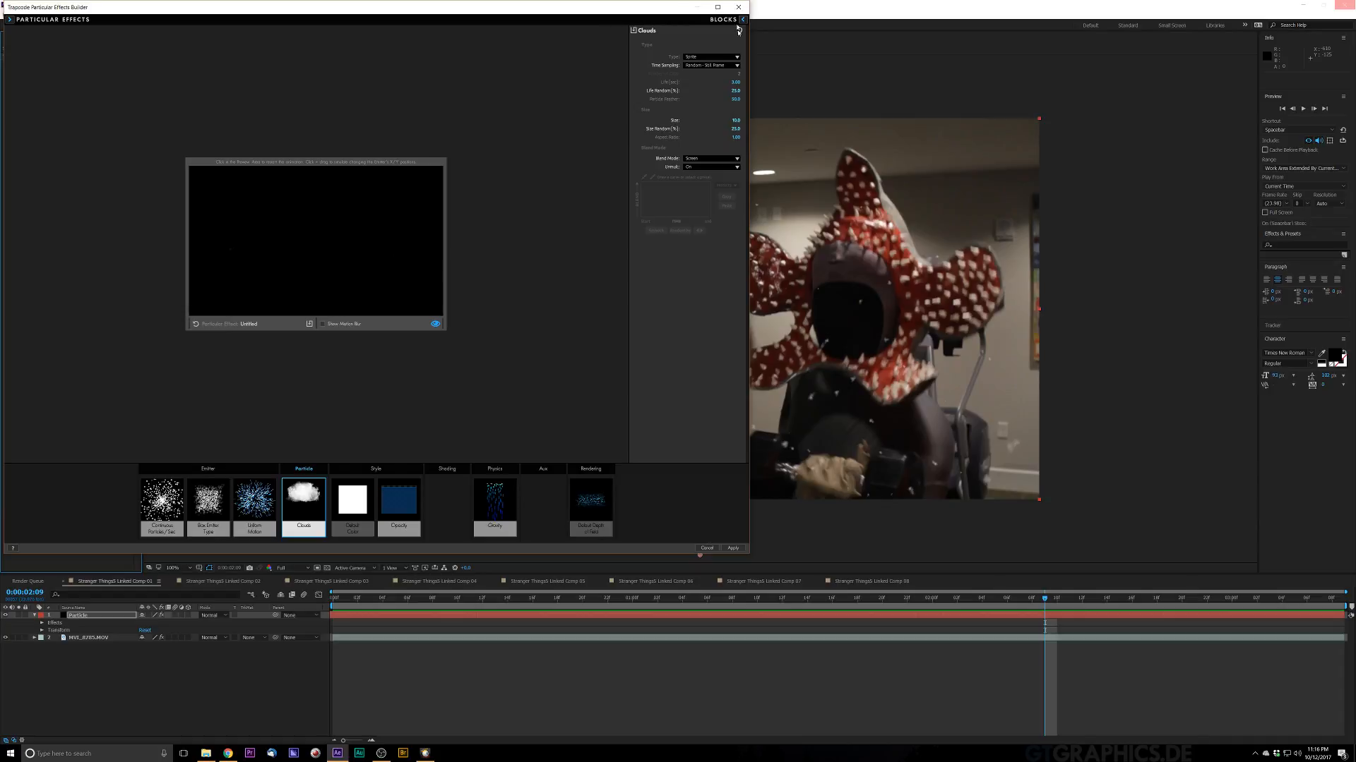
left_click(738, 7)
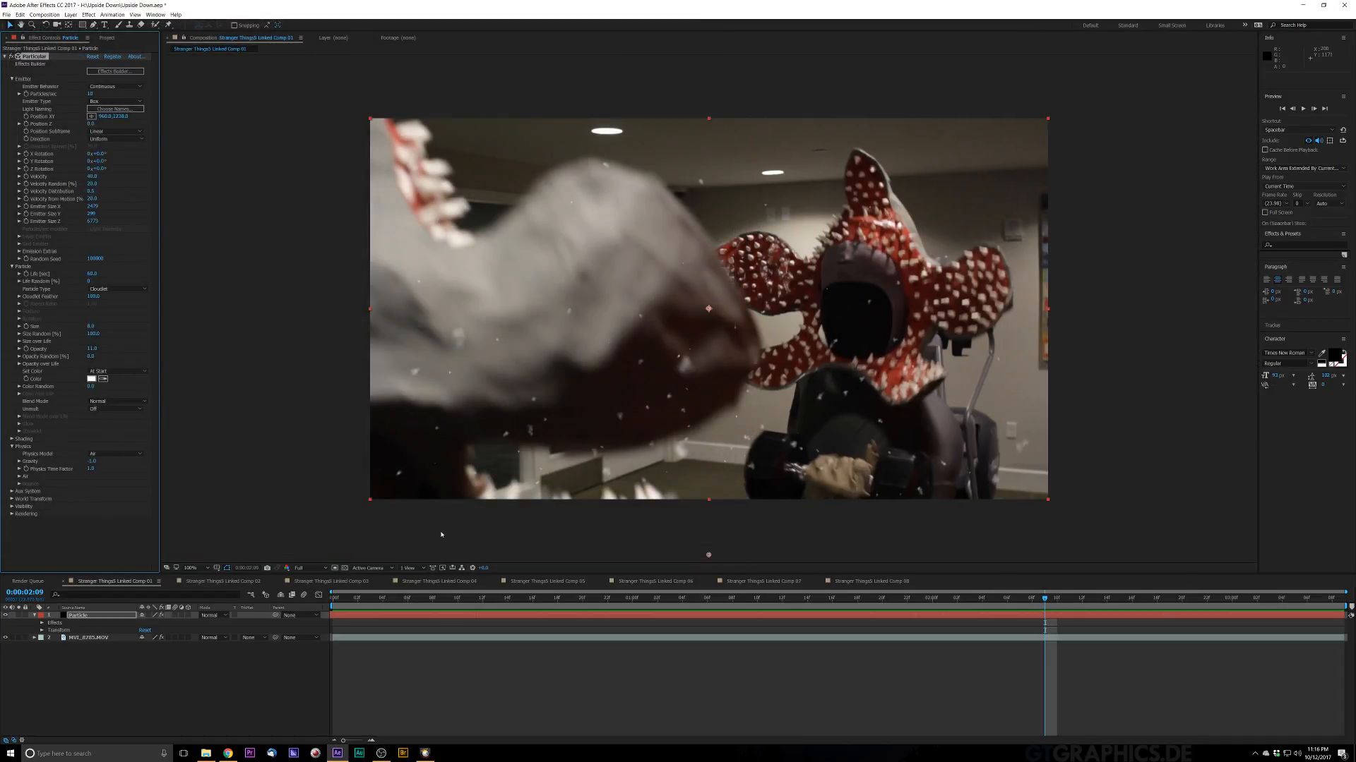
Step: Preview the cloud particles over the footage and raise the particle Opacity slightly
key("space")
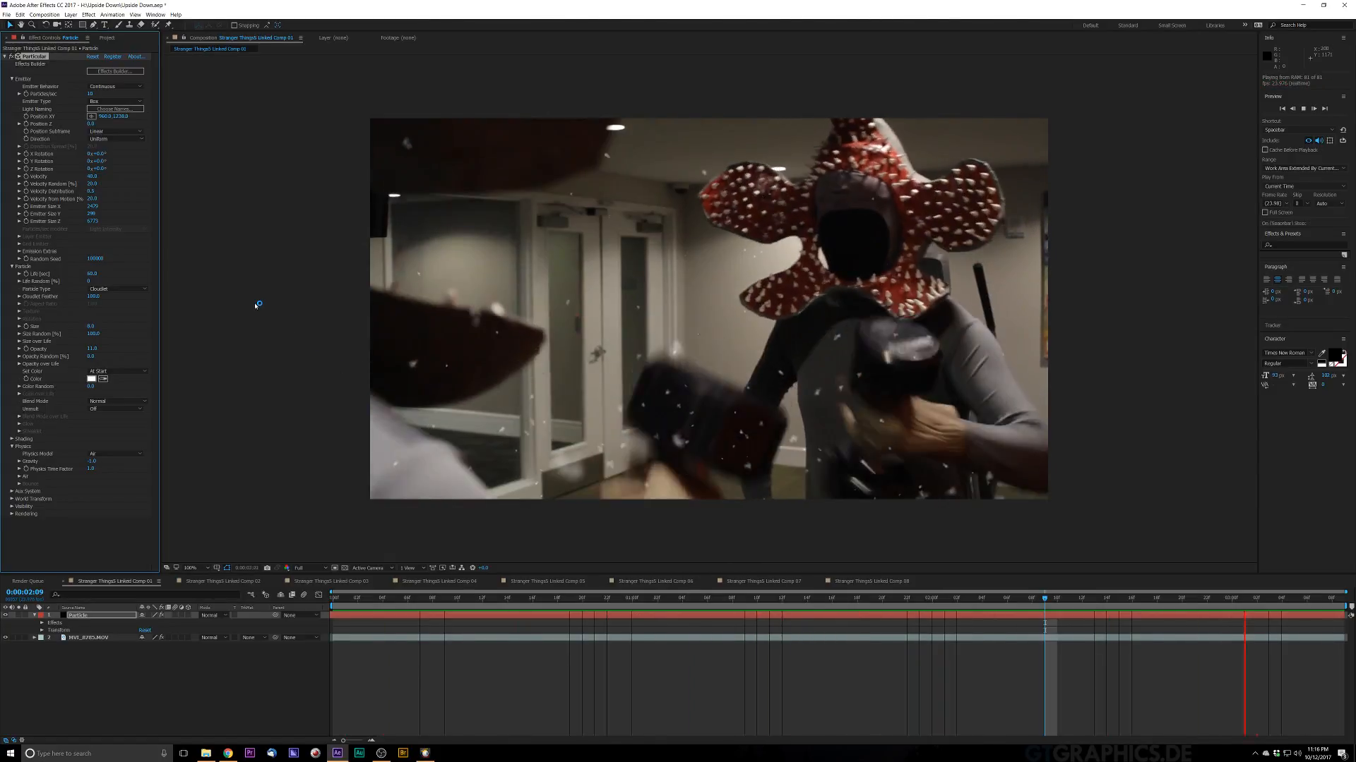
key("space")
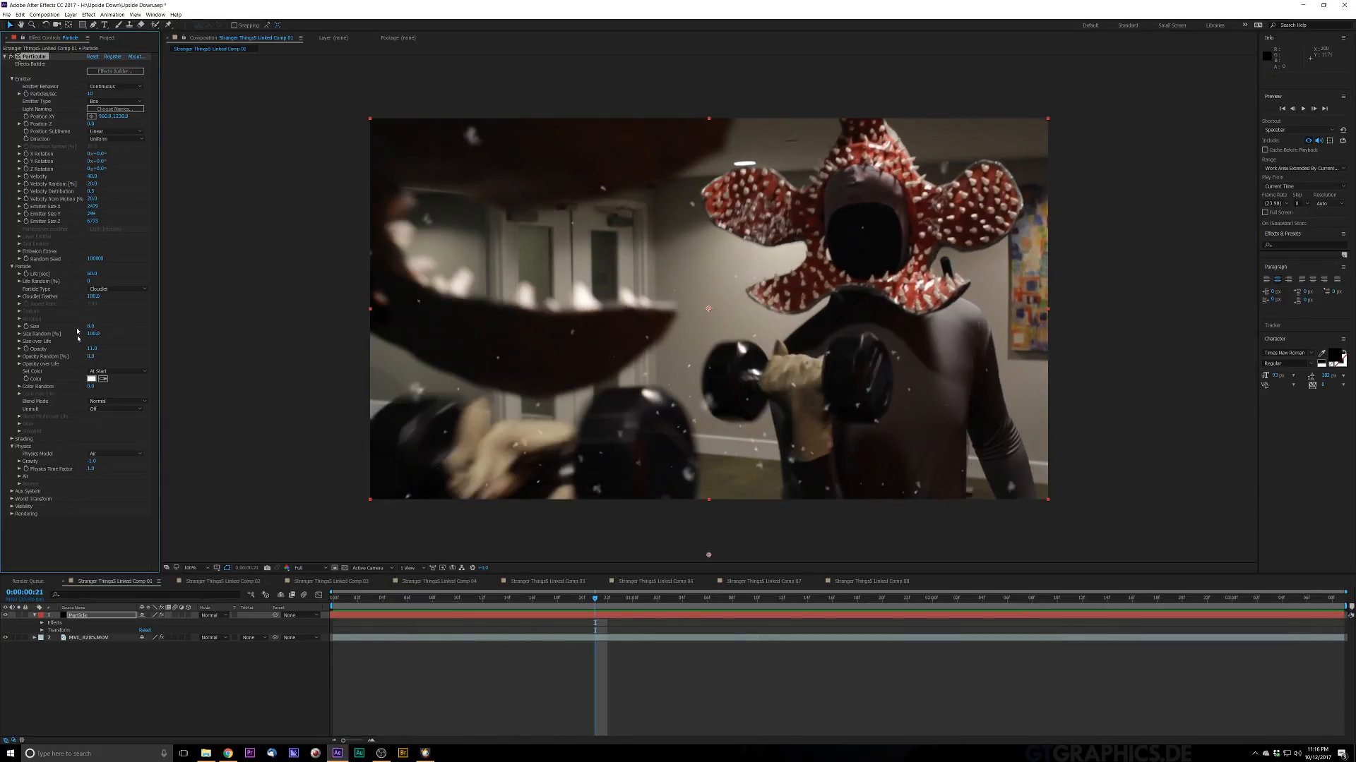
left_click_drag(92, 349, 103, 349)
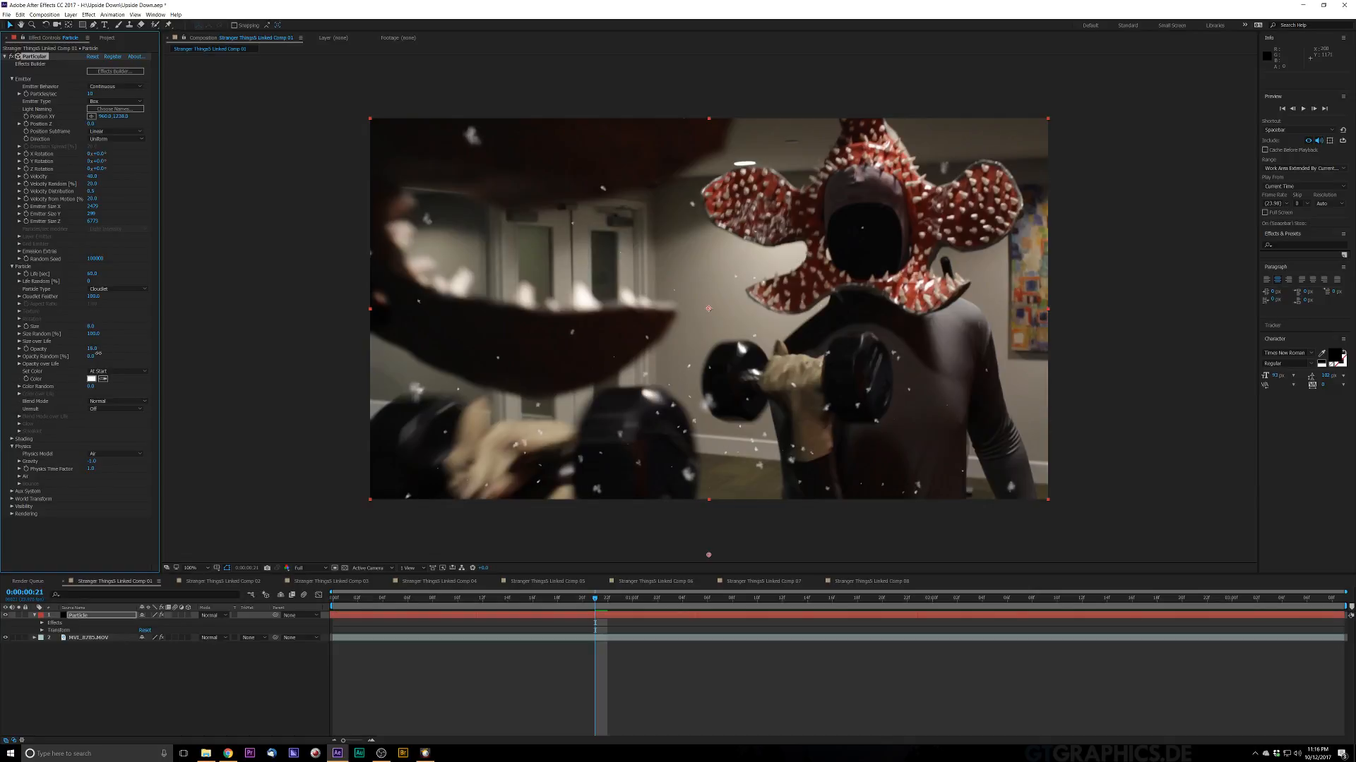
left_click_drag(98, 353, 102, 353)
Step: Set the Particle layer's blending mode to Screen
left_click(214, 616)
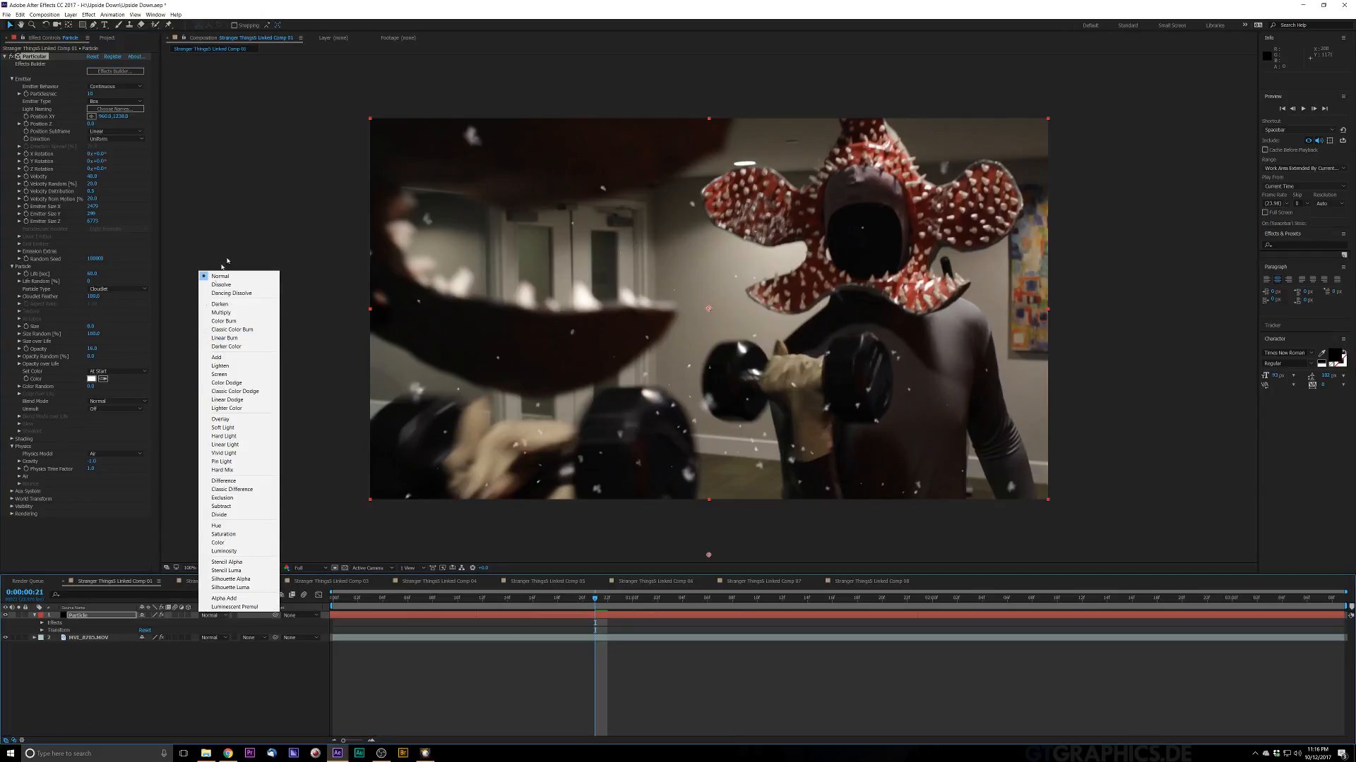
left_click(219, 374)
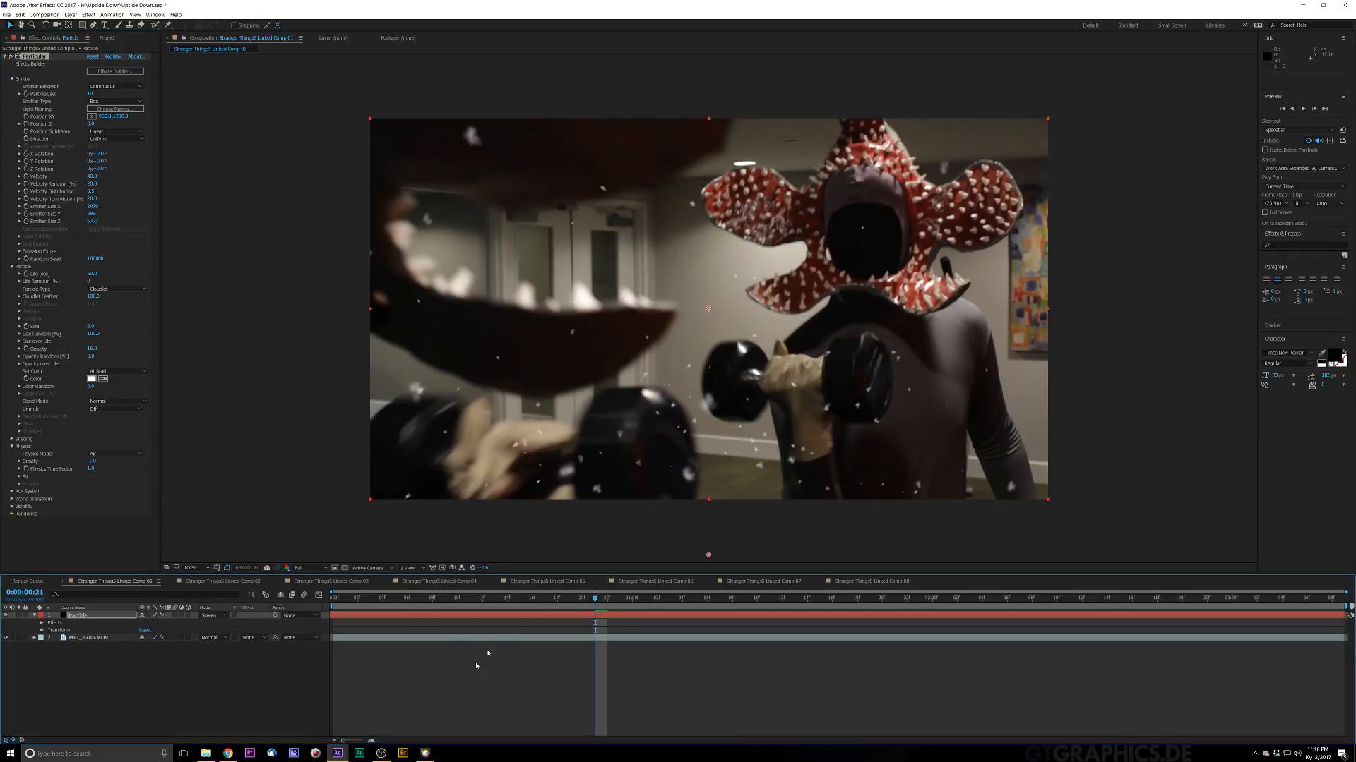
Step: Preview the composition from an earlier frame and save the project
left_click(432, 599)
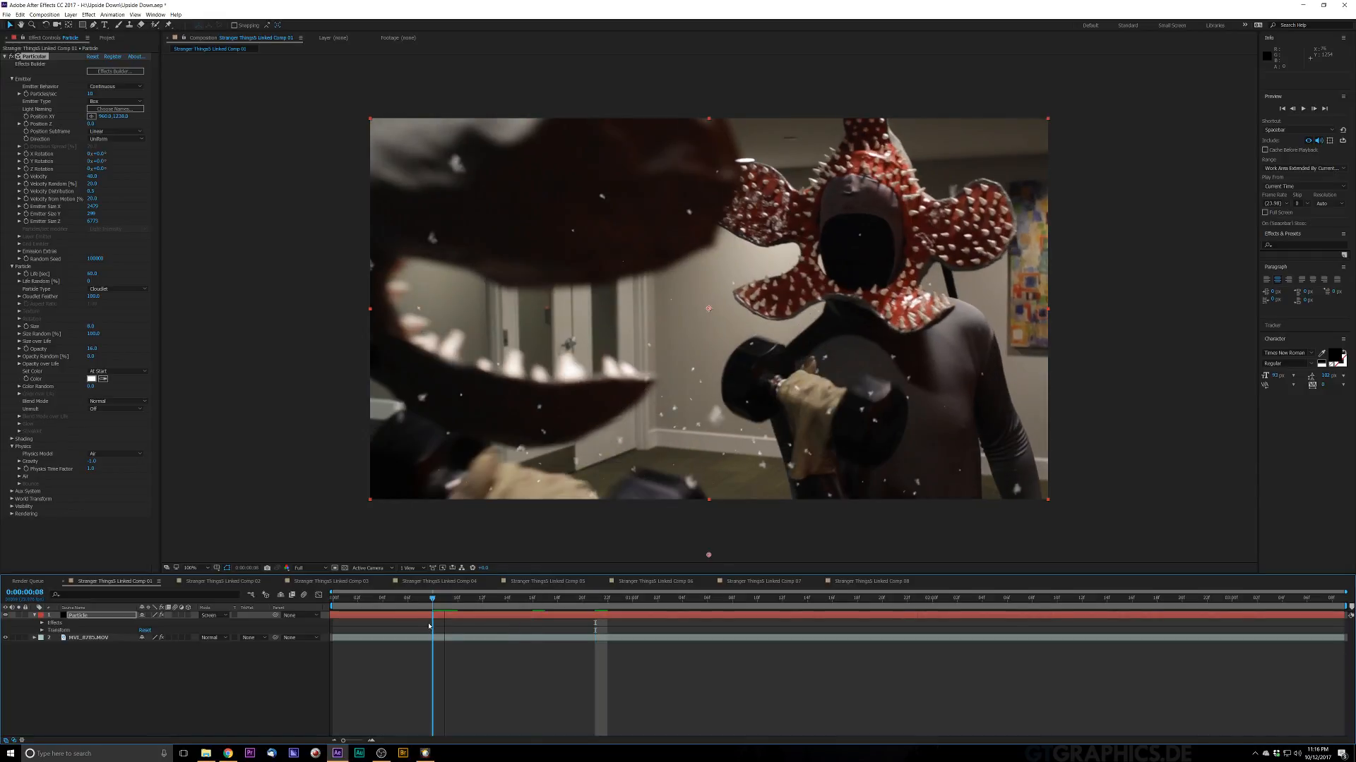
key("space")
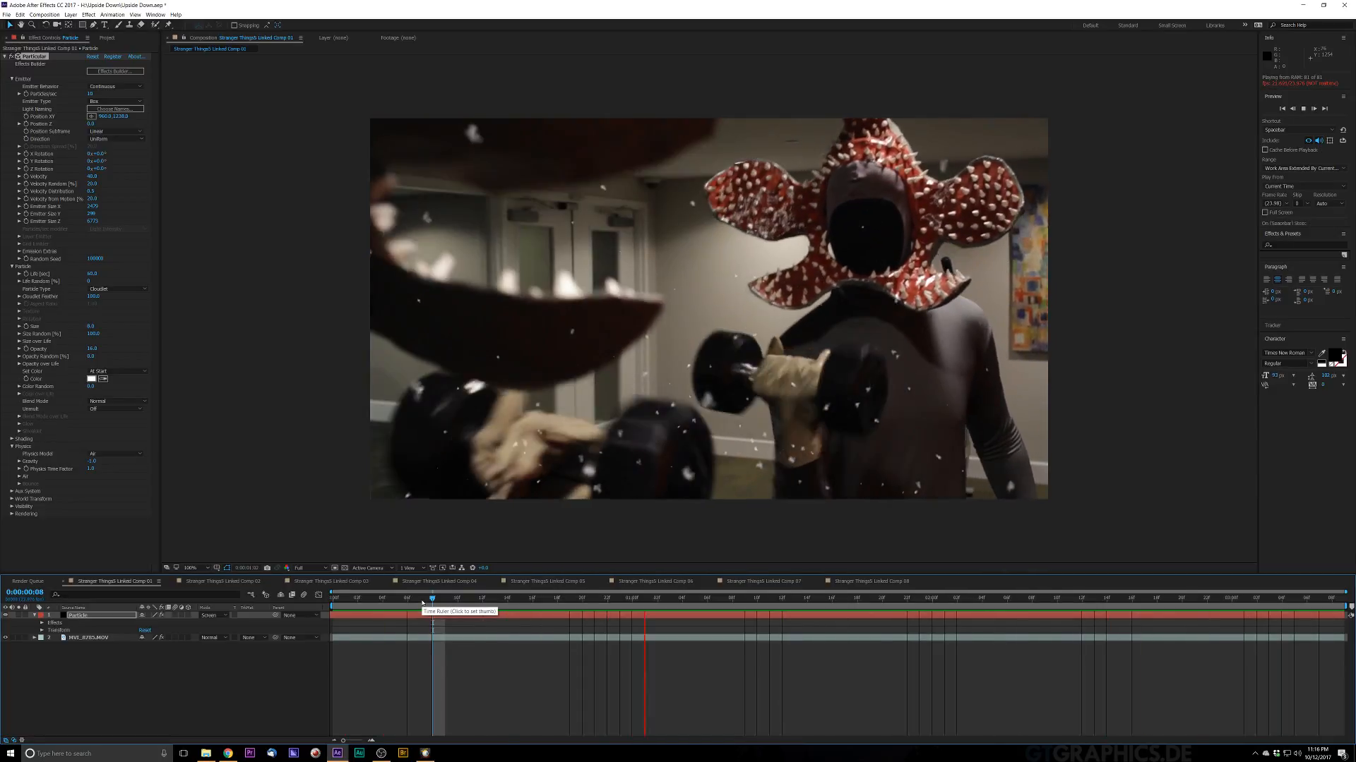
key("space")
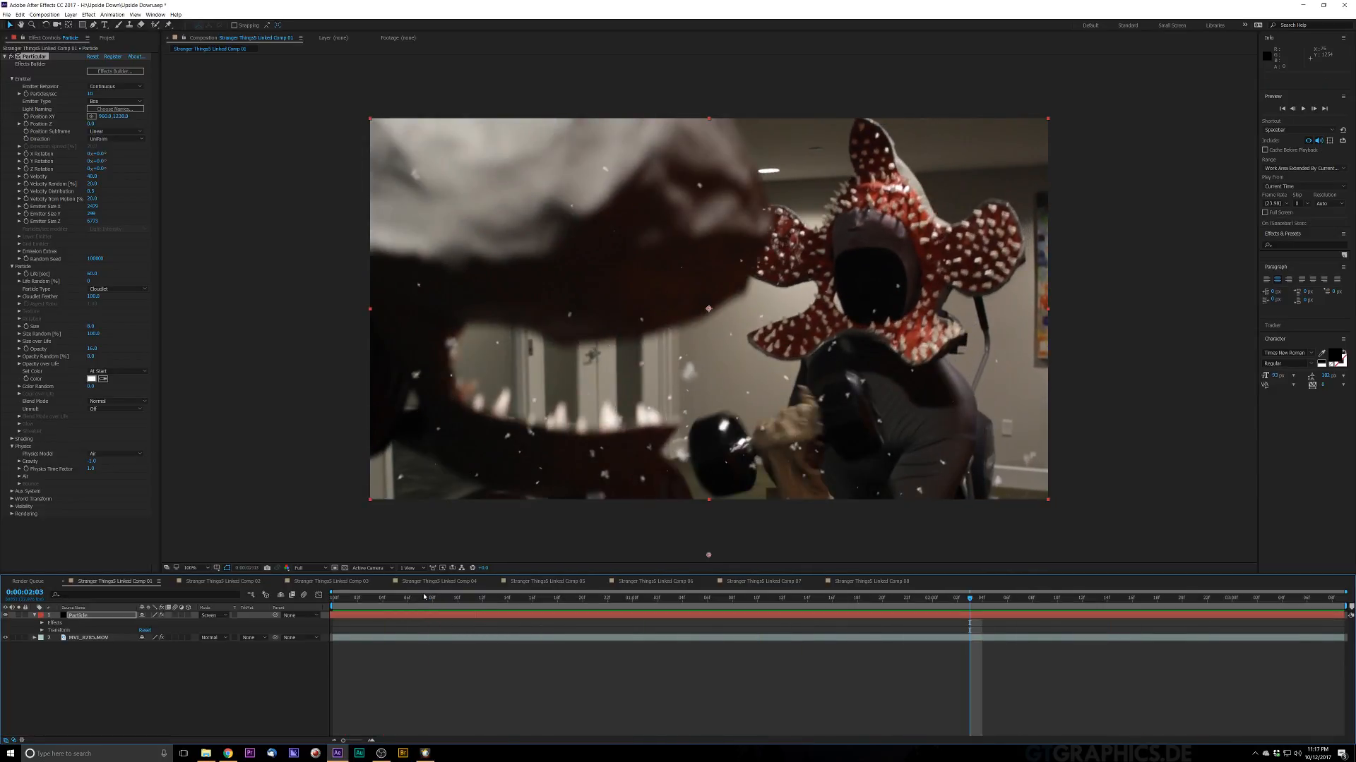
key("ctrl+s")
Step: Add a new adjustment layer, apply the Lumetri Color effect to it, and save the project
key("alt+Tab")
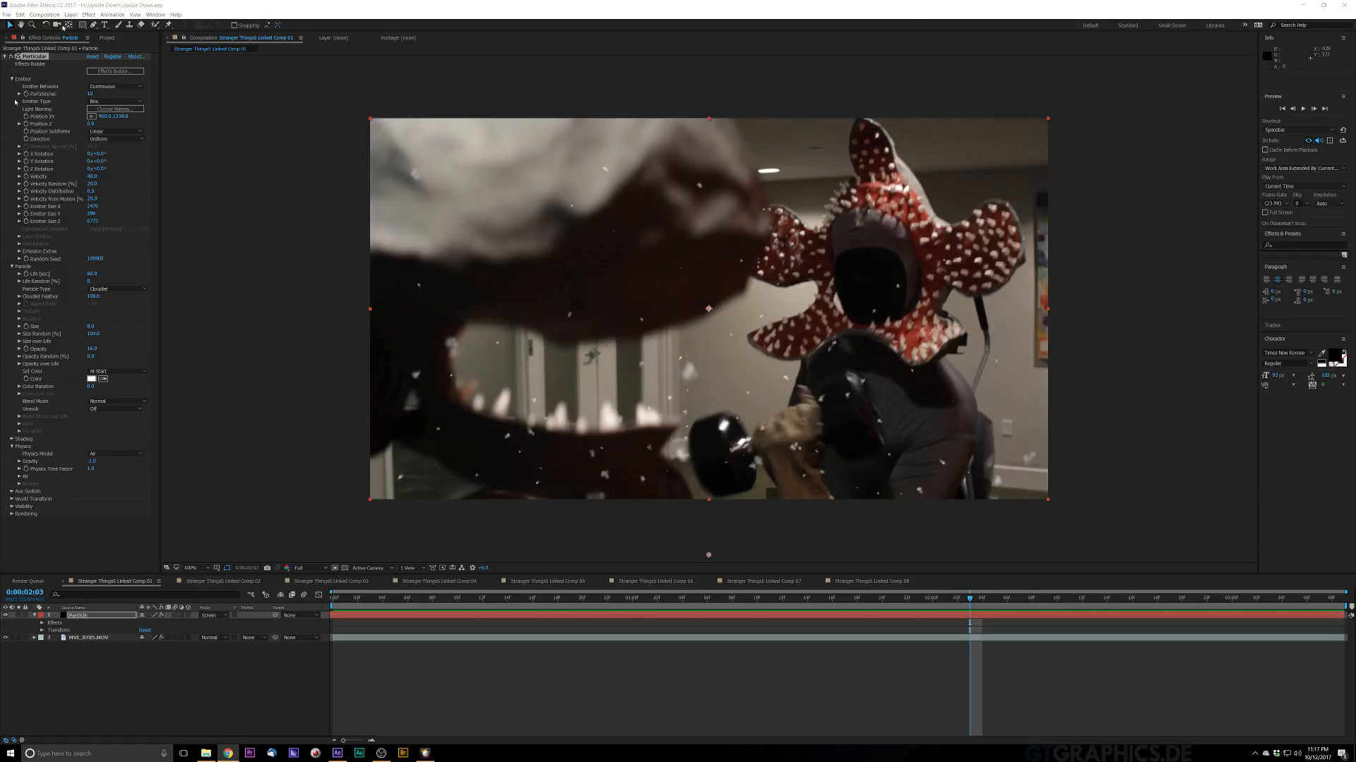
left_click(71, 15)
left_click(314, 76)
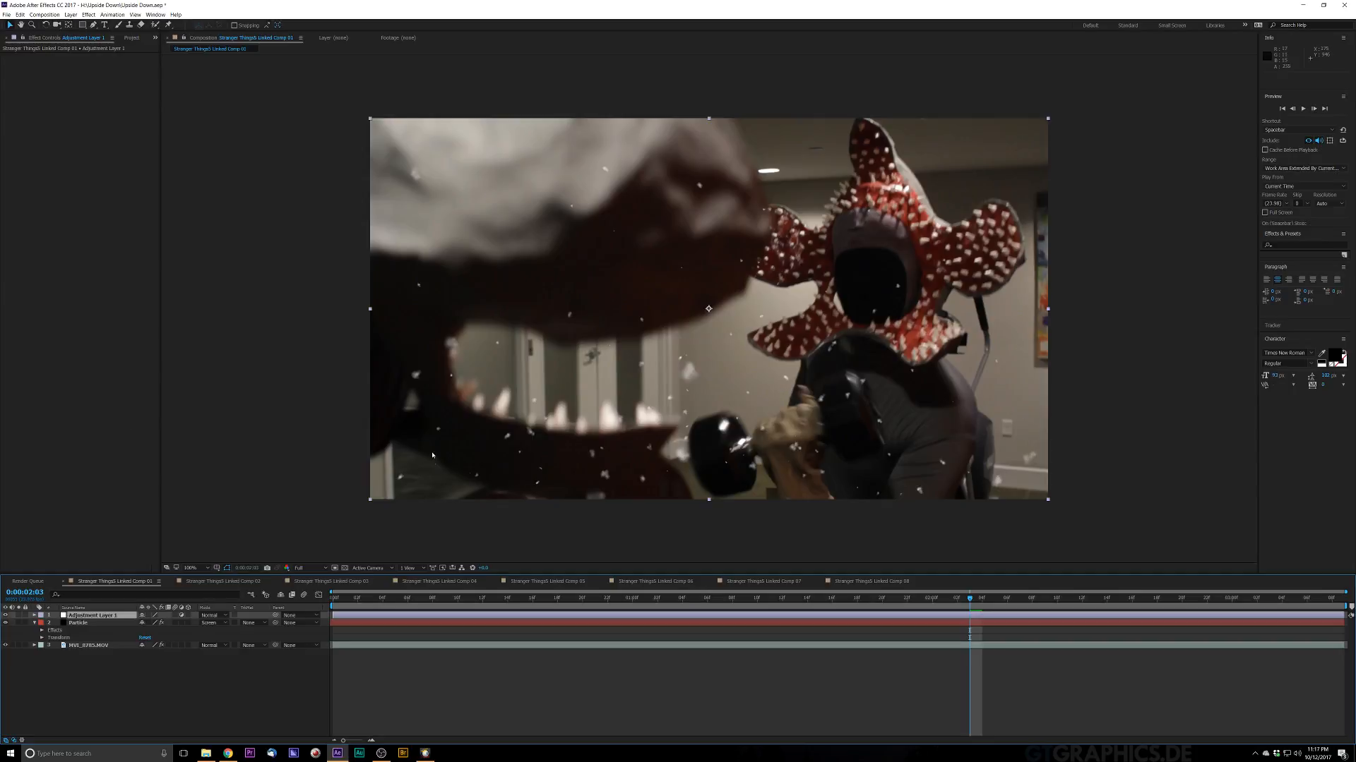
key("ctrl+space")
type("lumetr")
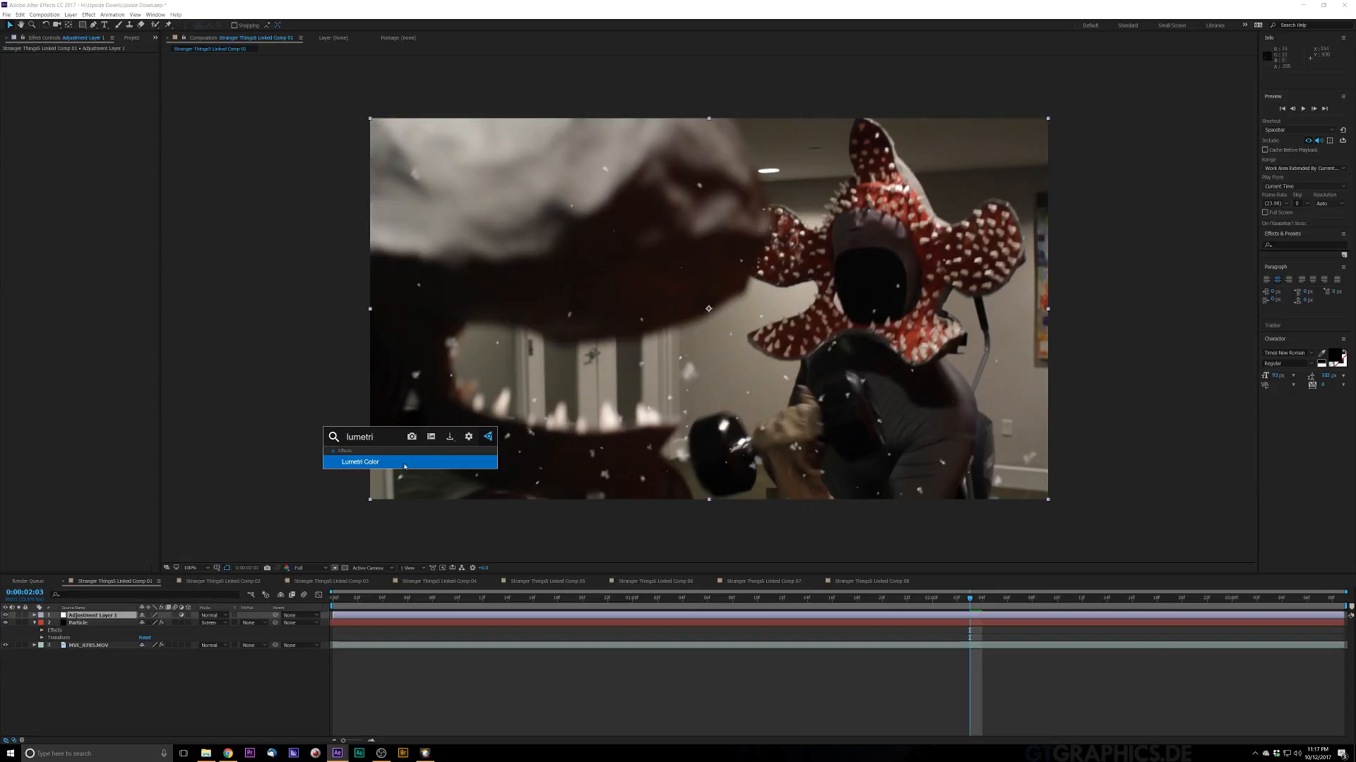
left_click(405, 462)
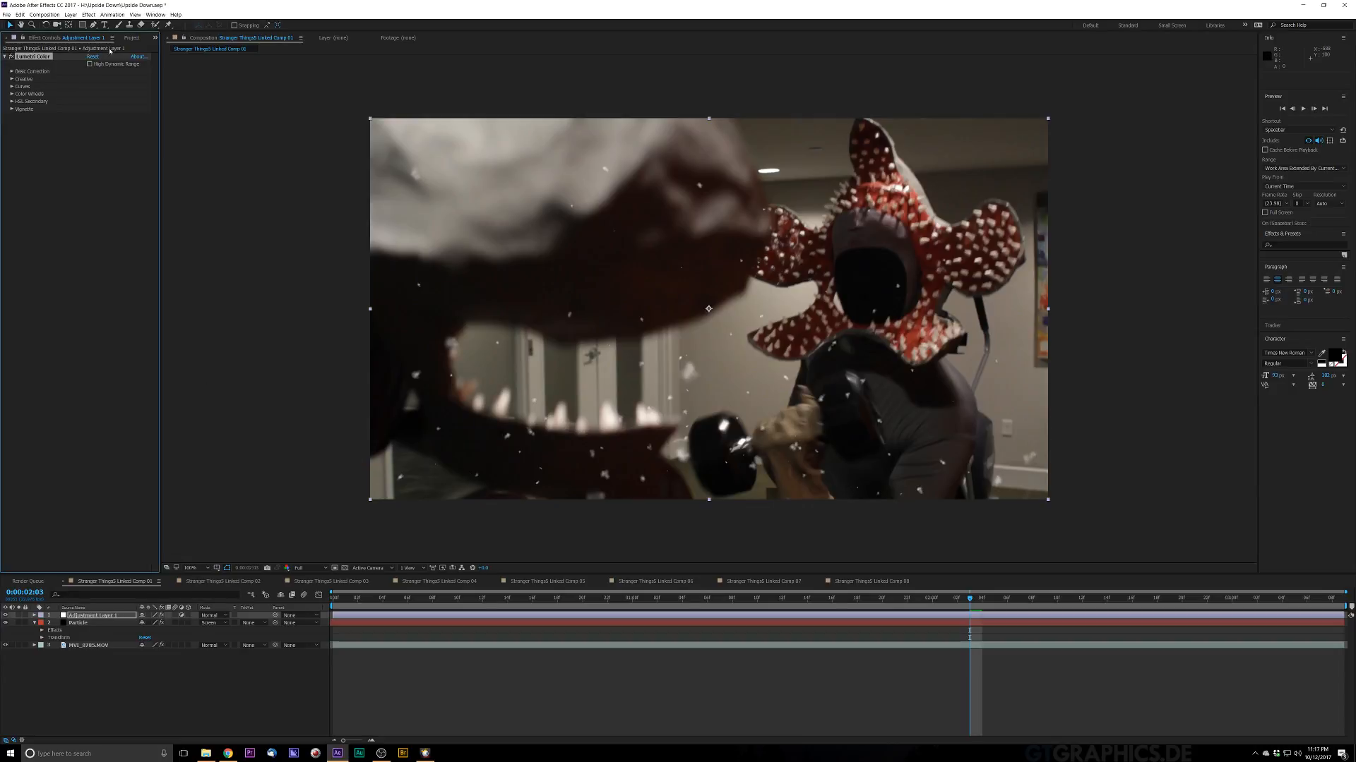
key("ctrl+s")
Step: Switch the project's colour depth to 16 bpc and return to the effect's controls
left_click(135, 39)
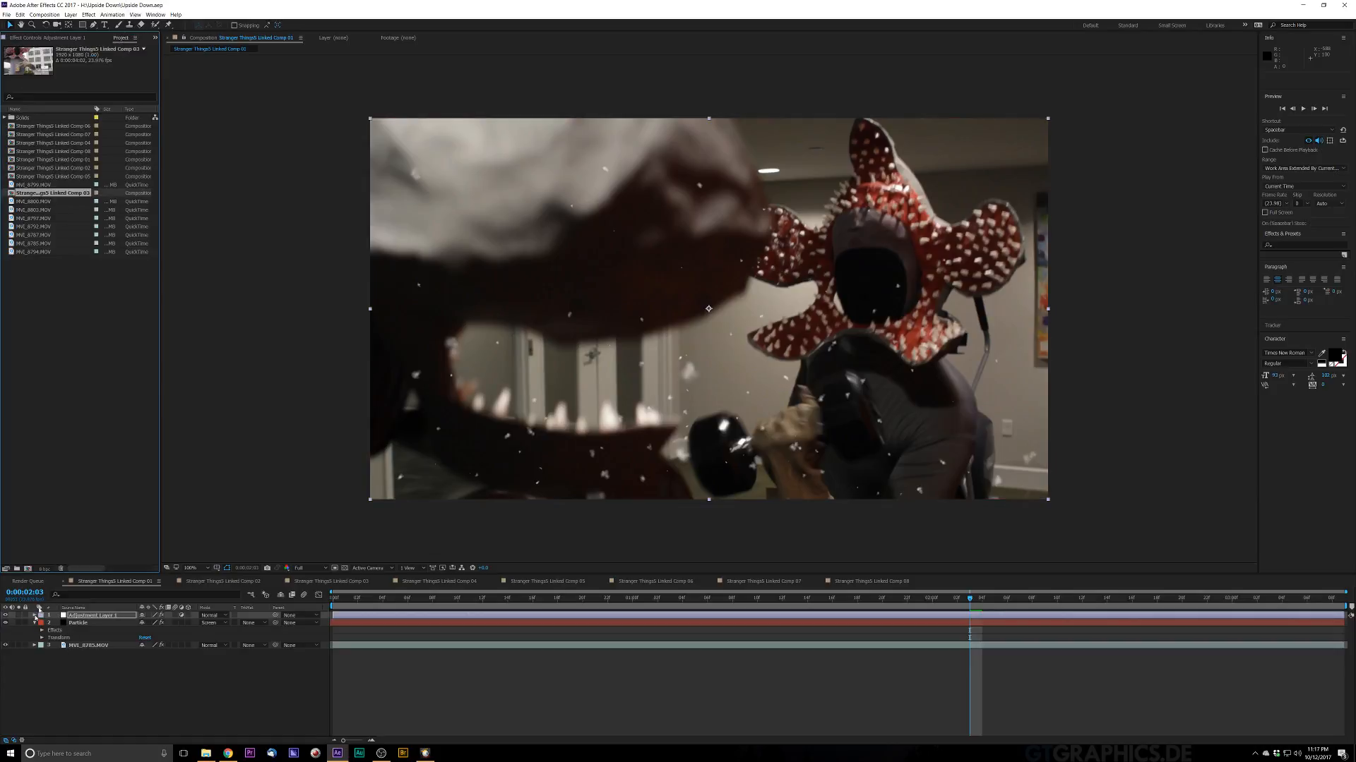
left_click(46, 569, "alt")
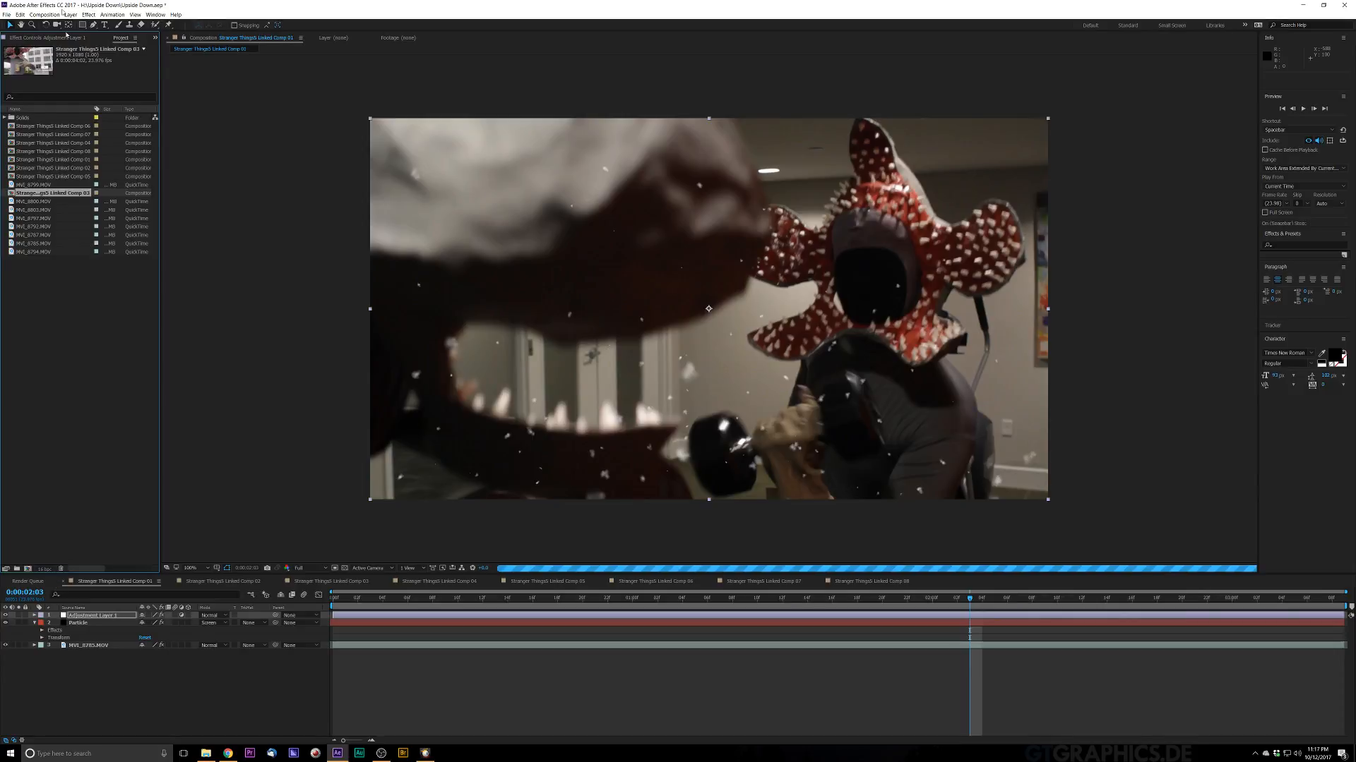
left_click(63, 39)
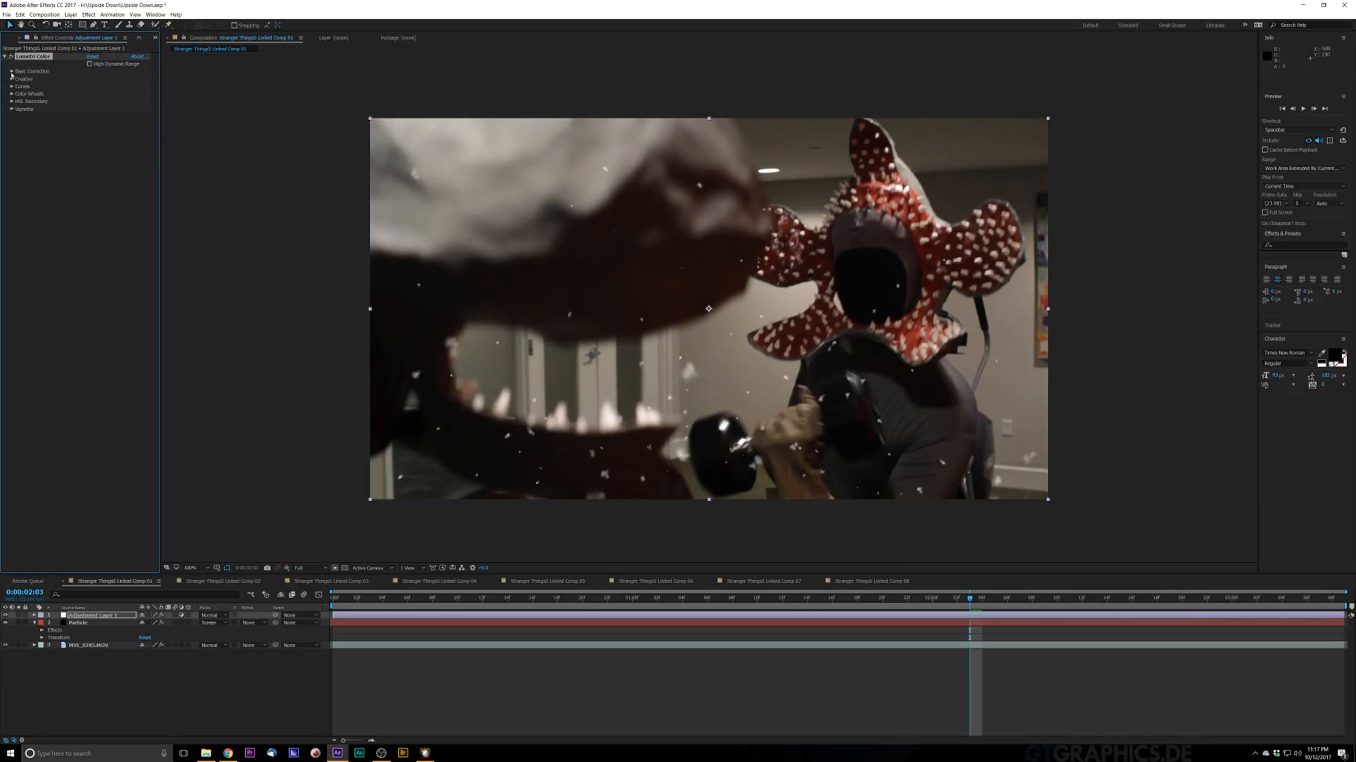
Step: Open Lumetri Color's Basic Correction and Creative sections and lower the Exposure slightly
left_click(12, 72)
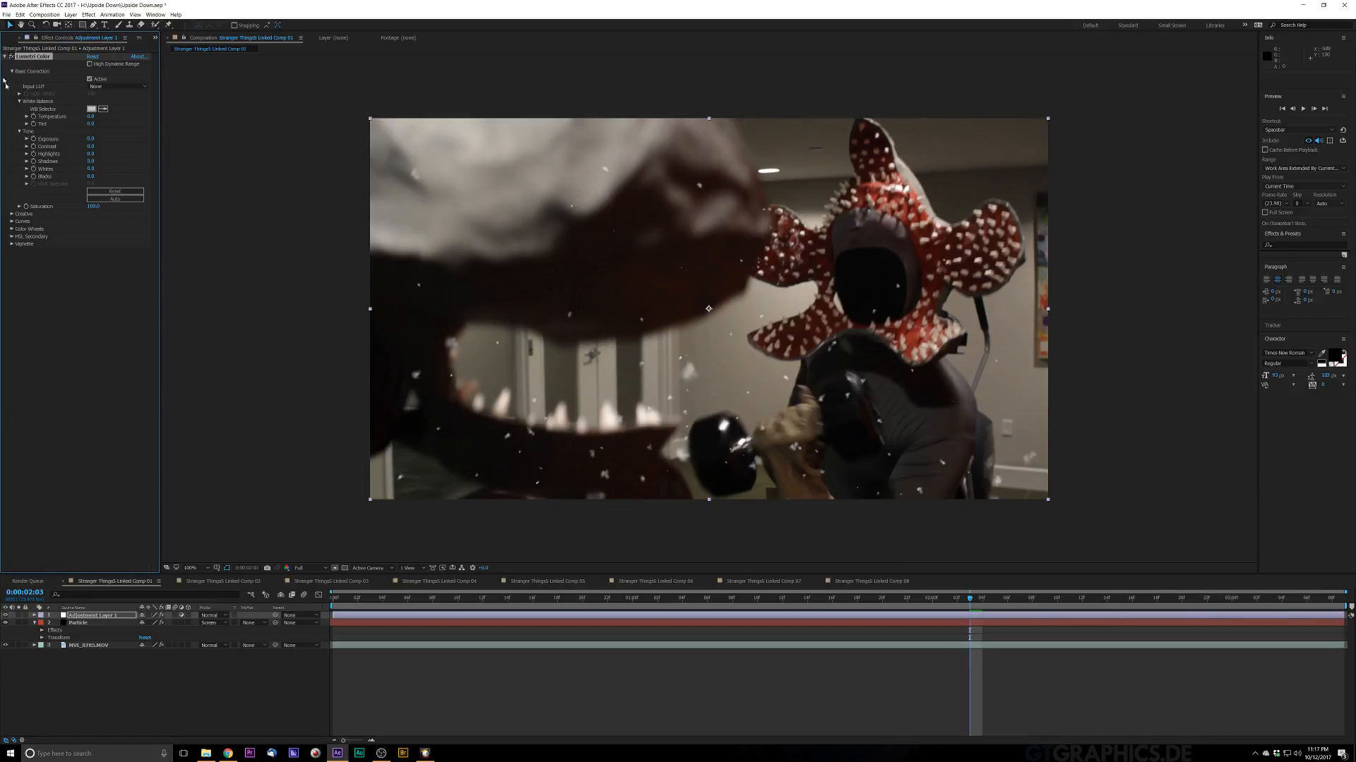
left_click(11, 214)
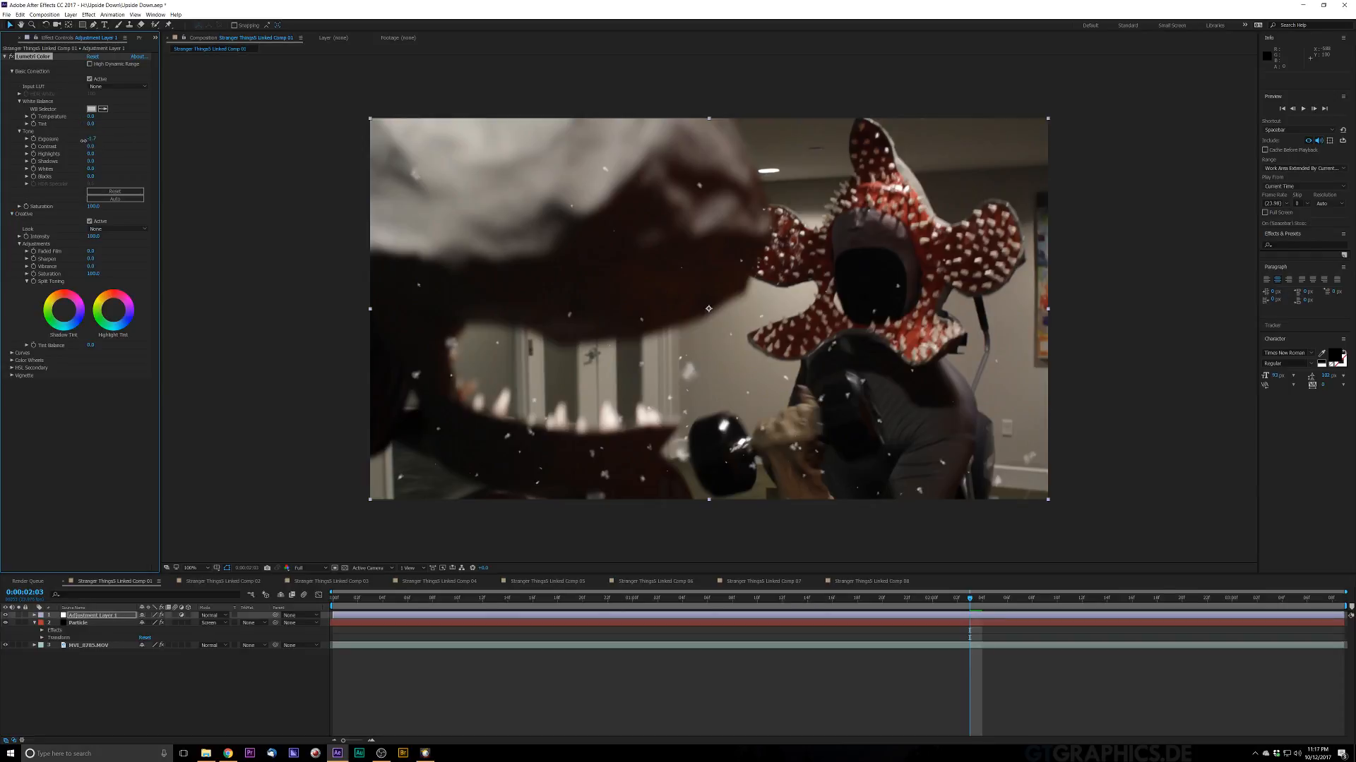
left_click_drag(83, 140, 81, 142)
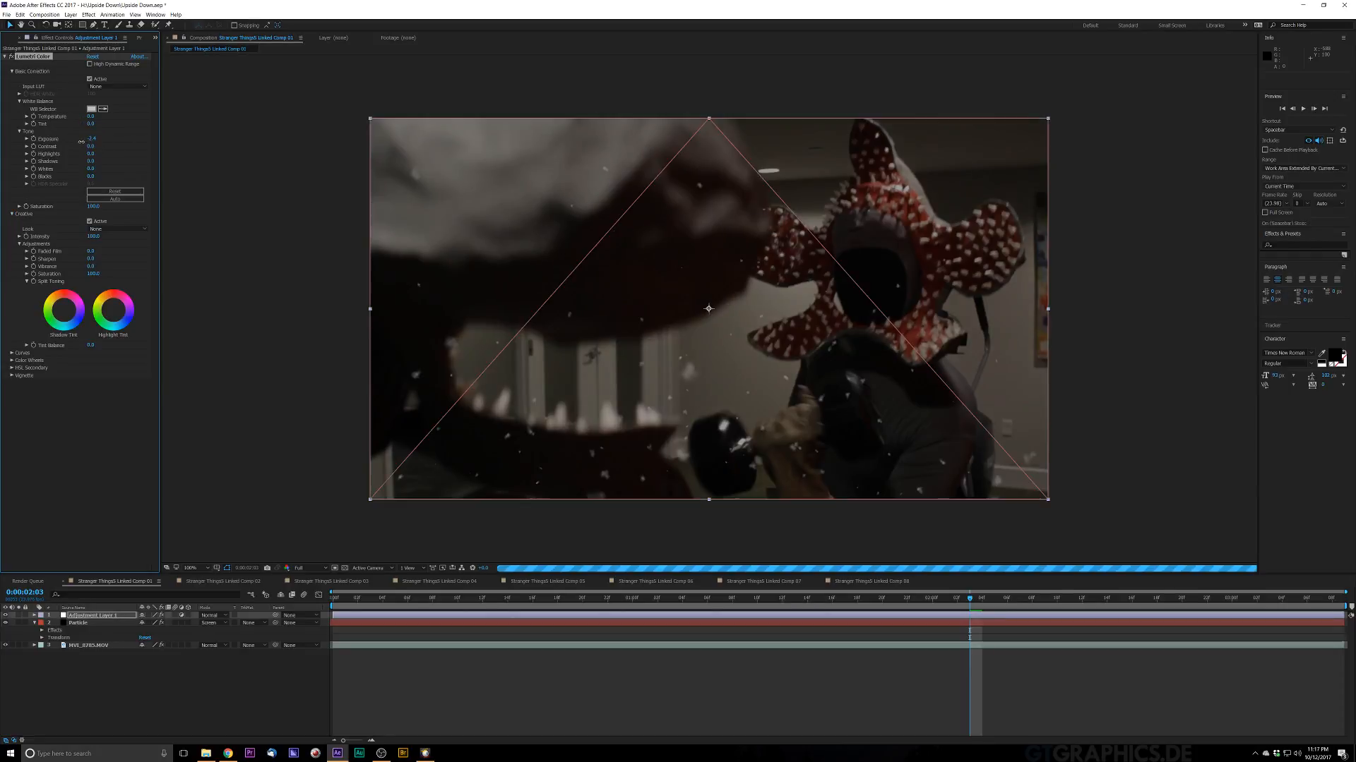
left_click_drag(82, 142, 82, 153)
left_click(28, 140)
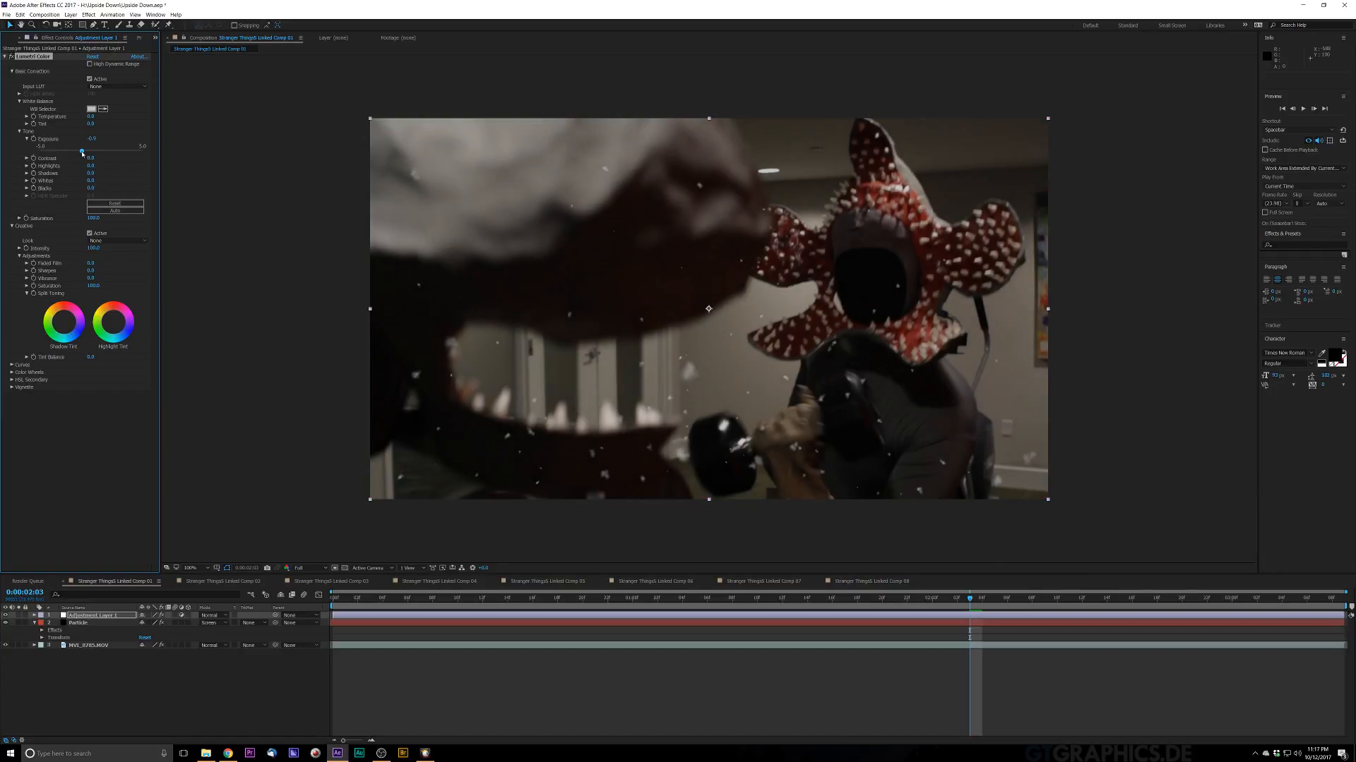
left_click_drag(82, 153, 81, 154)
Step: Lower the Contrast and Highlights in Lumetri Color's Basic Correction
left_click(26, 158)
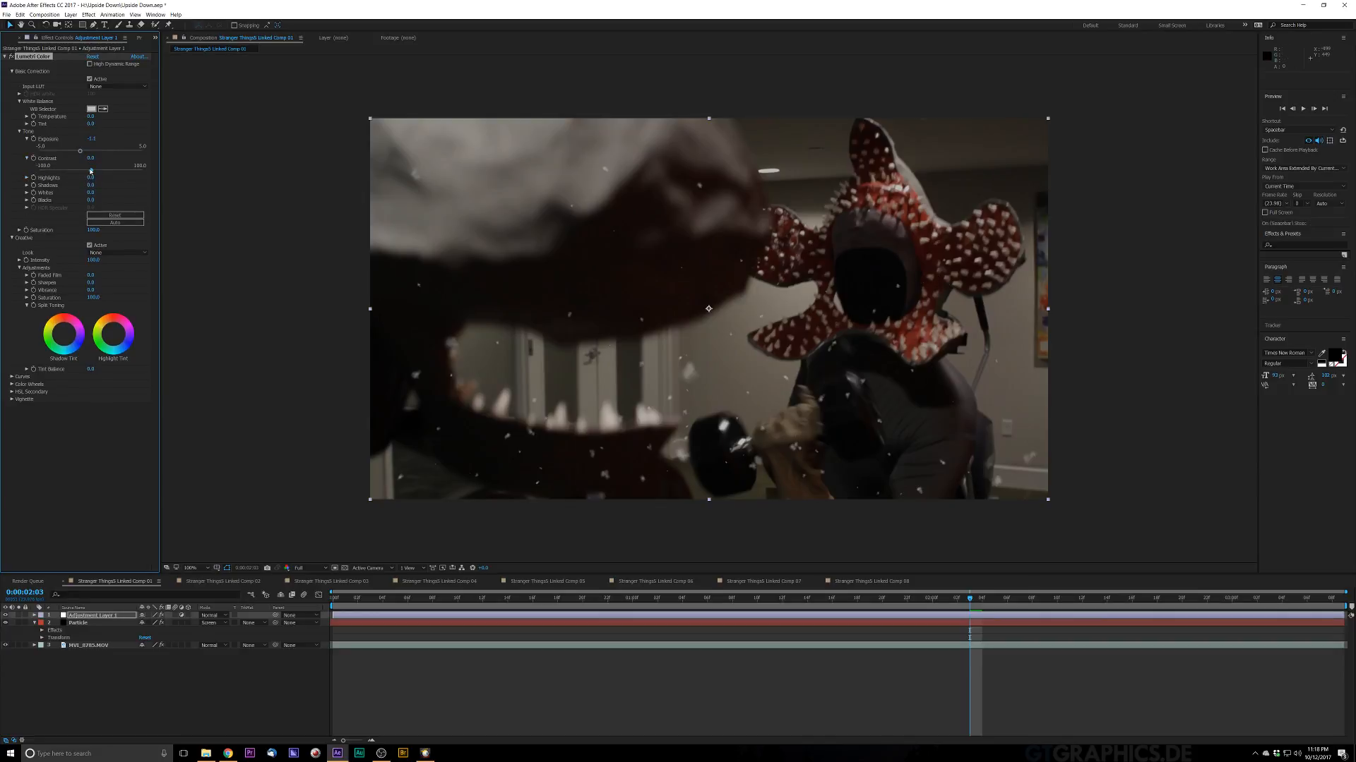
left_click_drag(92, 171, 74, 175)
left_click(24, 179)
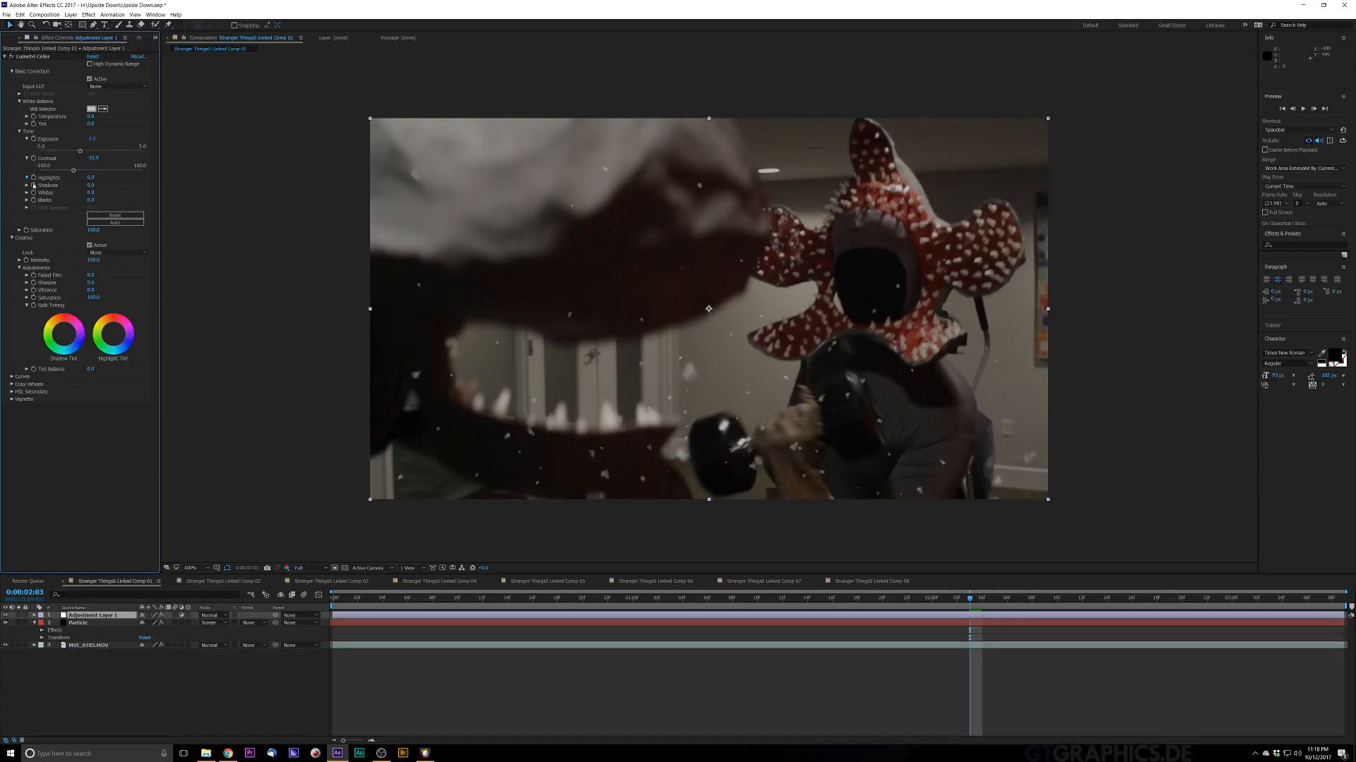
left_click(28, 178)
mouse_move(86, 192)
left_mouse_down()
mouse_move(61, 200)
mouse_move(75, 197)
left_mouse_up()
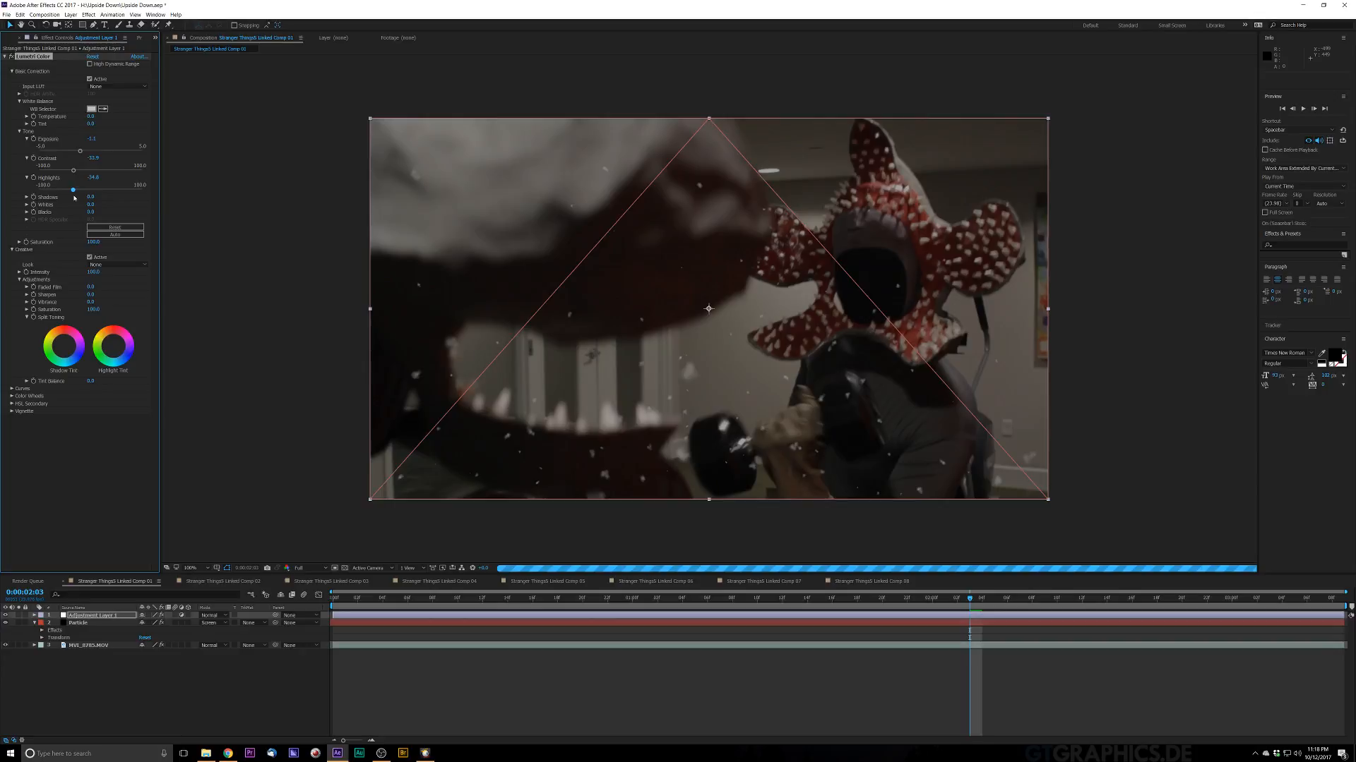
Step: Lower the Shadows and raise the Whites in Lumetri Color's Basic Correction
left_click(27, 197)
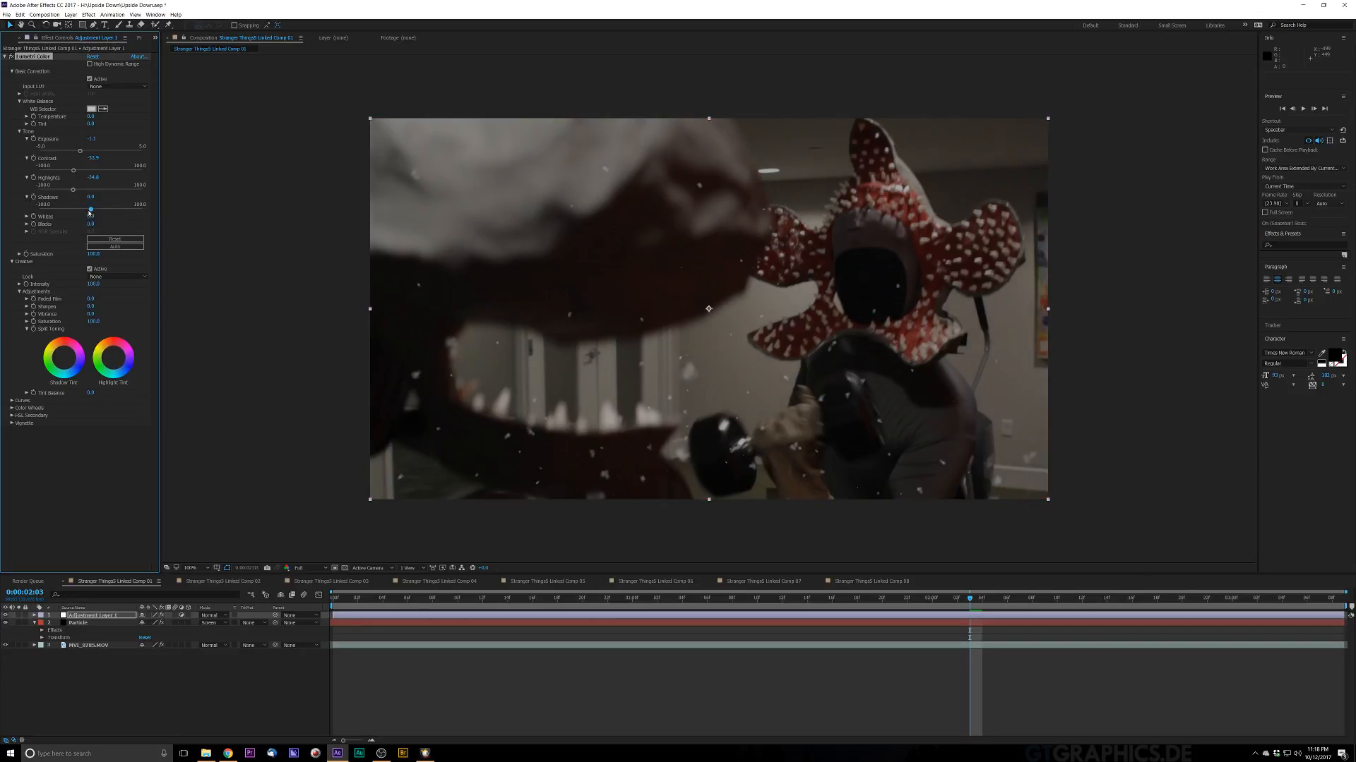
mouse_move(89, 212)
left_mouse_down()
mouse_move(69, 215)
mouse_move(106, 215)
mouse_move(82, 216)
left_mouse_up()
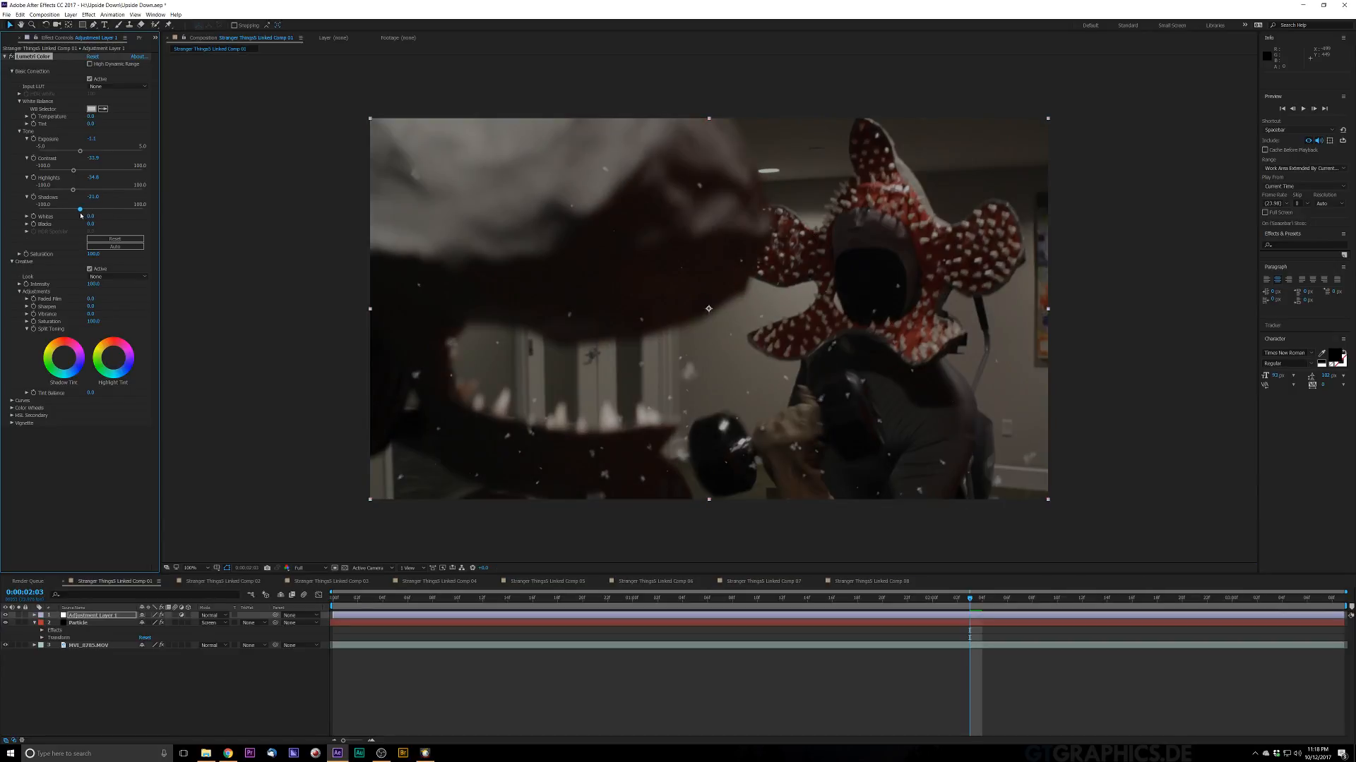
left_click(27, 216)
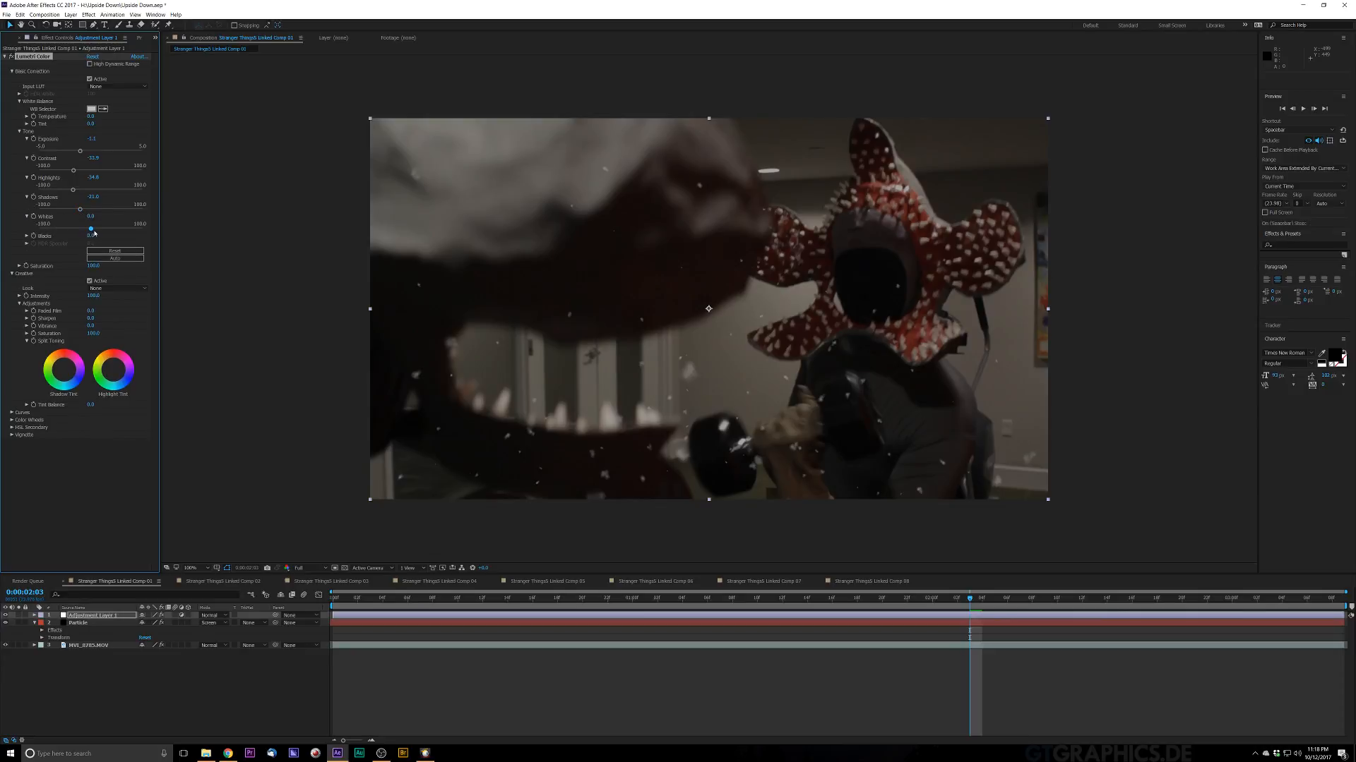
left_click_drag(93, 233, 118, 235)
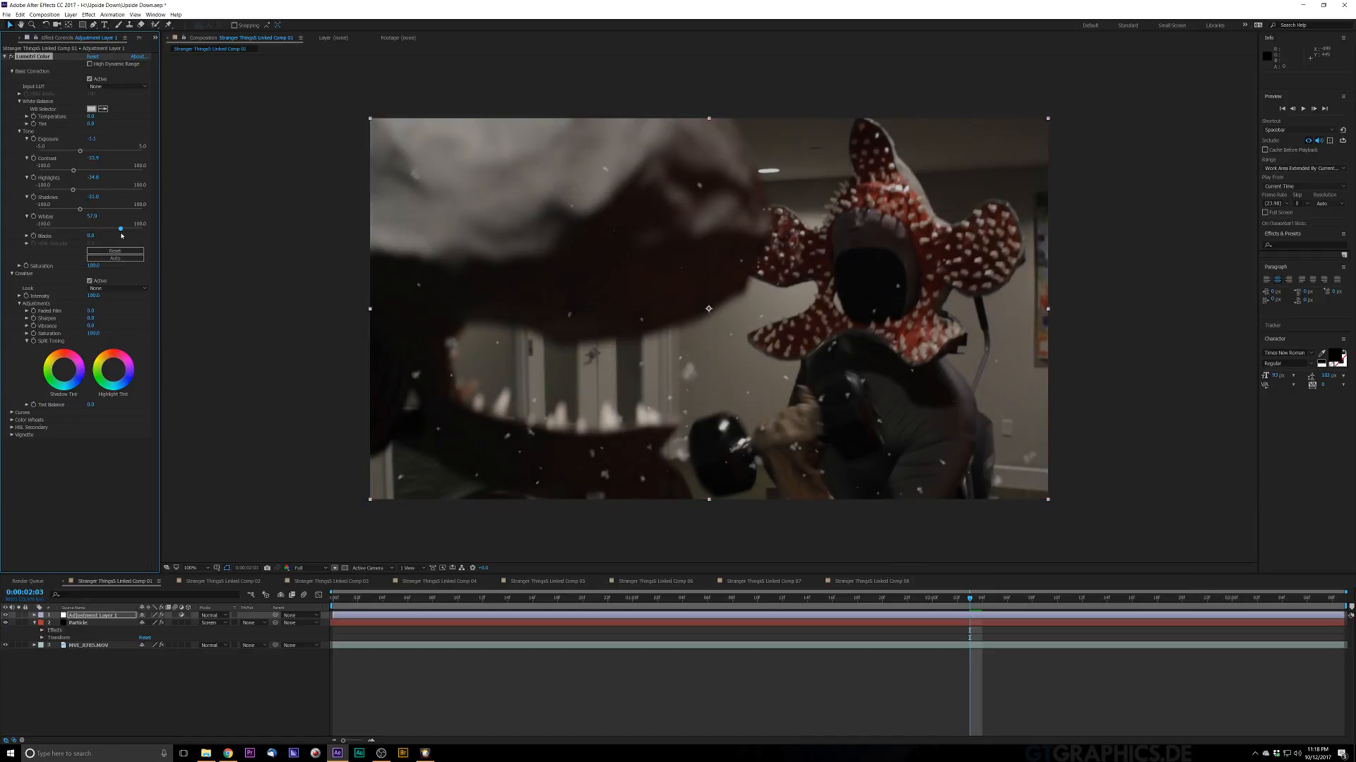
left_click_drag(120, 235, 119, 235)
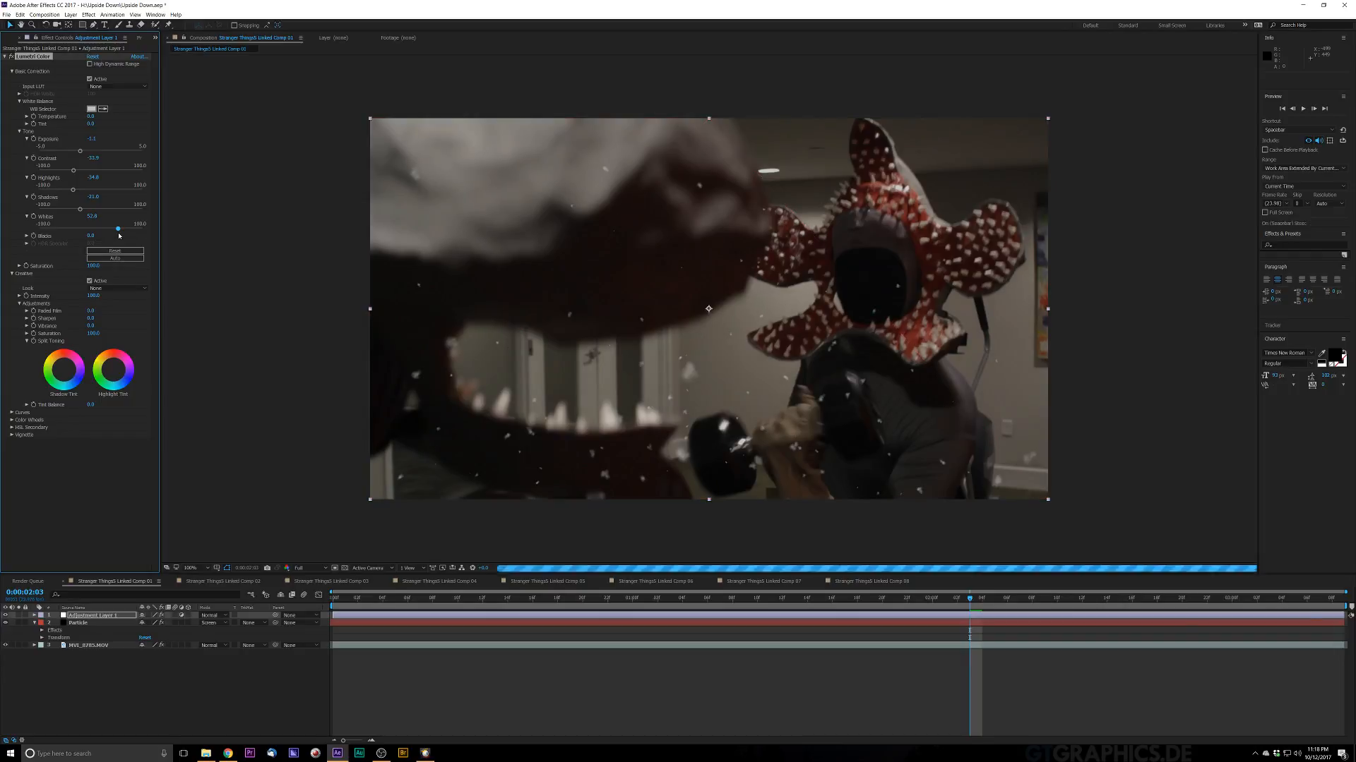
Step: Raise the Blacks slightly in Lumetri Color's Basic Correction
left_click(28, 236)
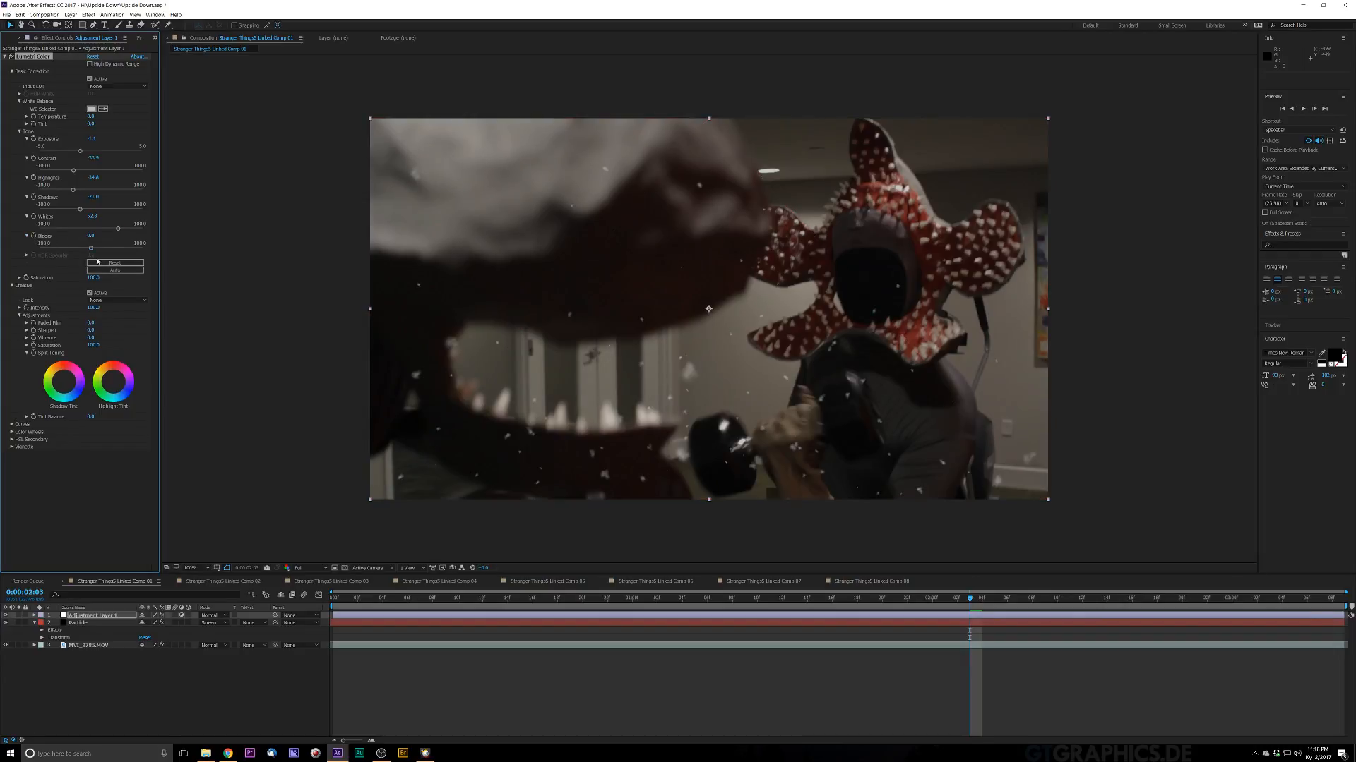
left_click_drag(90, 248, 88, 248)
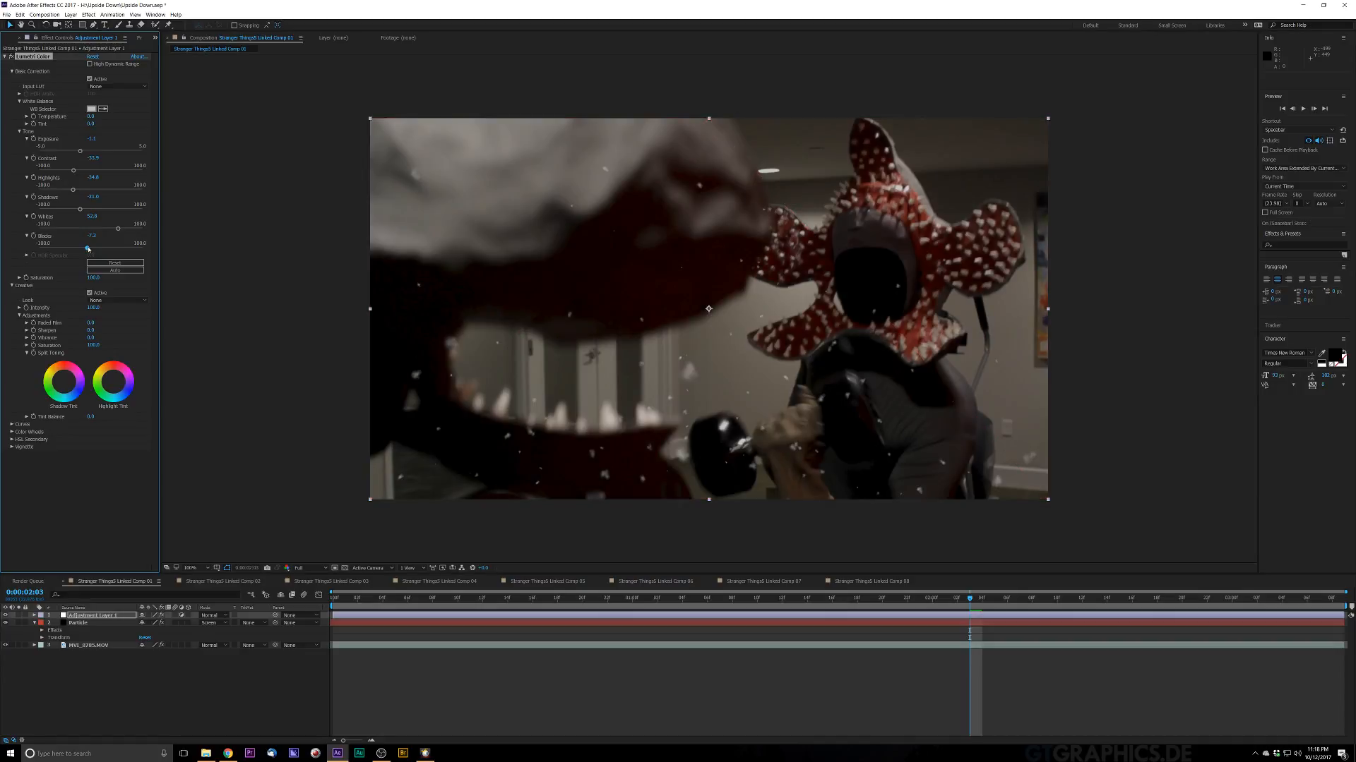
left_click_drag(88, 249, 91, 249)
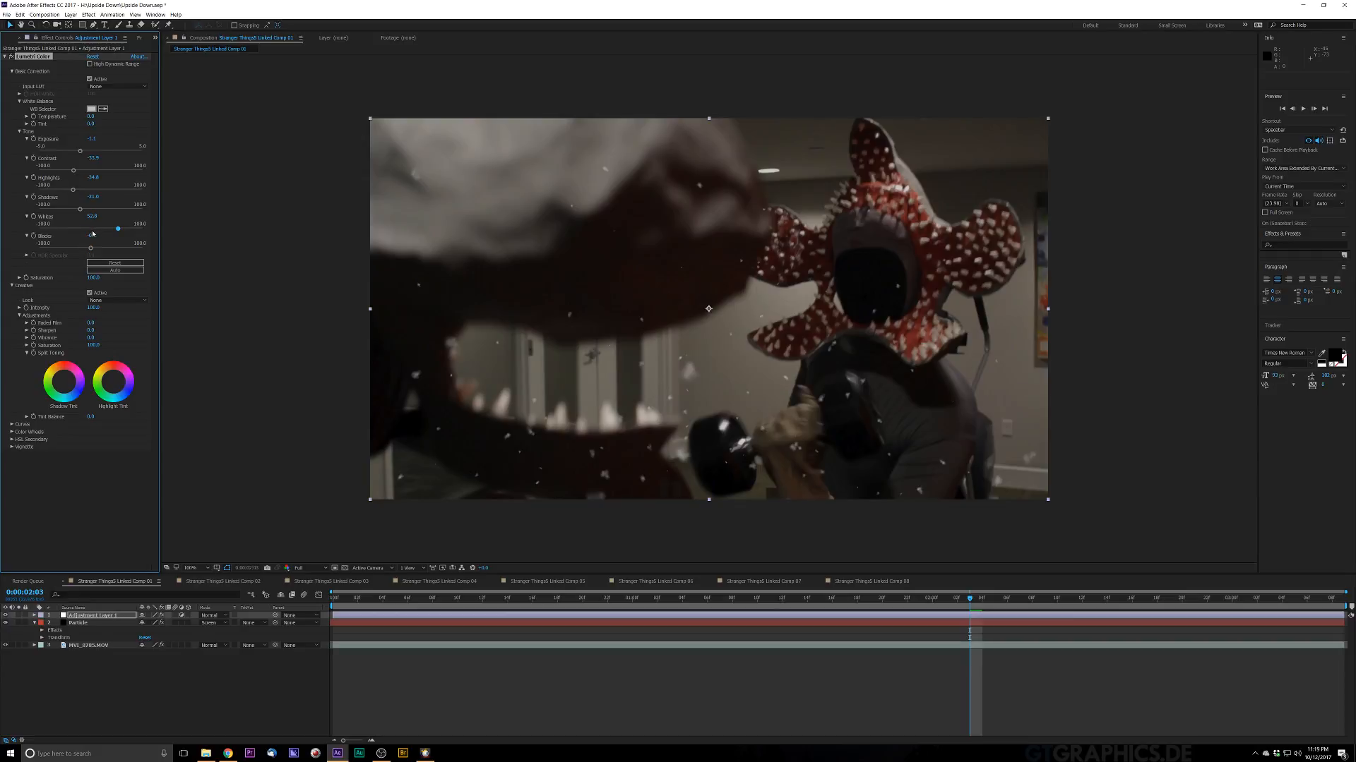
left_click_drag(92, 239, 96, 238)
Step: Raise Sharpen, Vibrance and Saturation in Lumetri Color's Creative Adjustments
left_click(19, 308)
left_click(19, 309)
right_click(108, 329)
left_click(121, 317)
left_click_drag(91, 334, 110, 335)
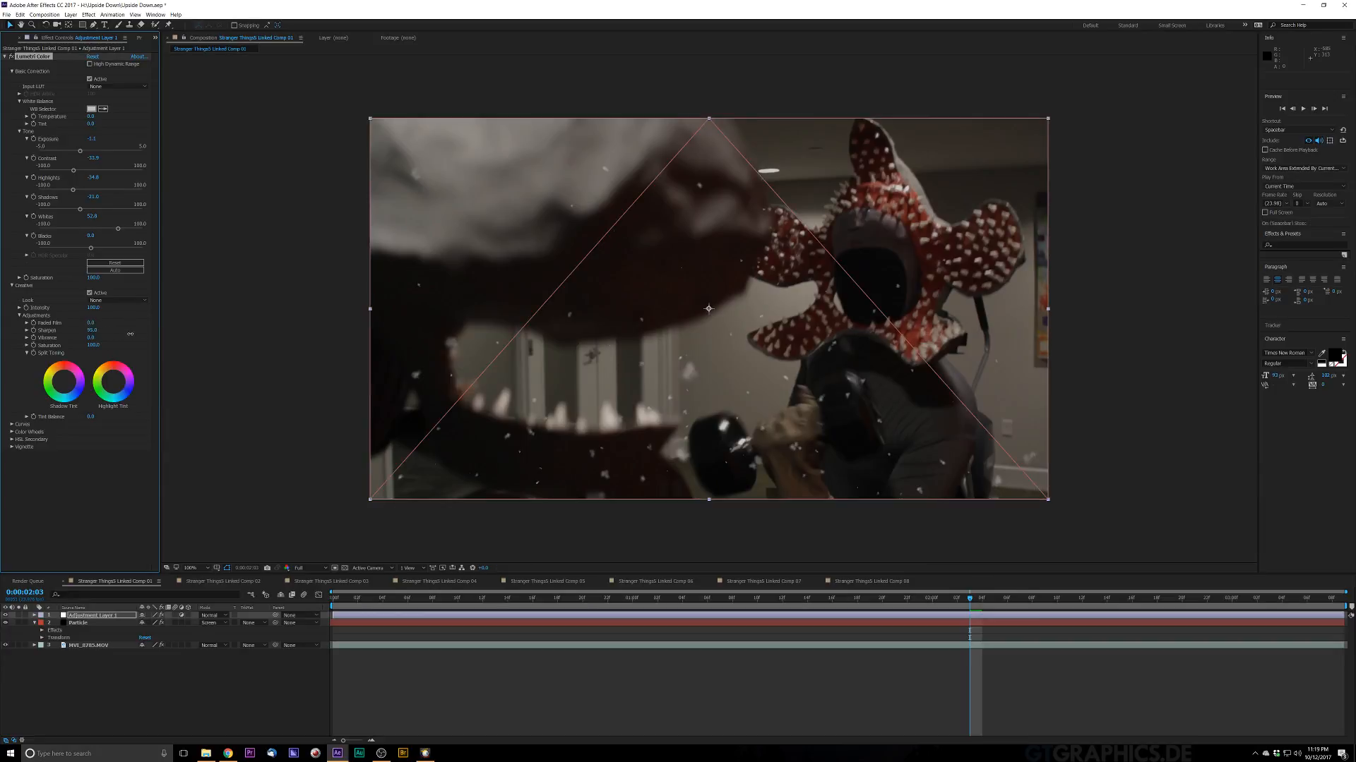
left_click_drag(111, 334, 113, 334)
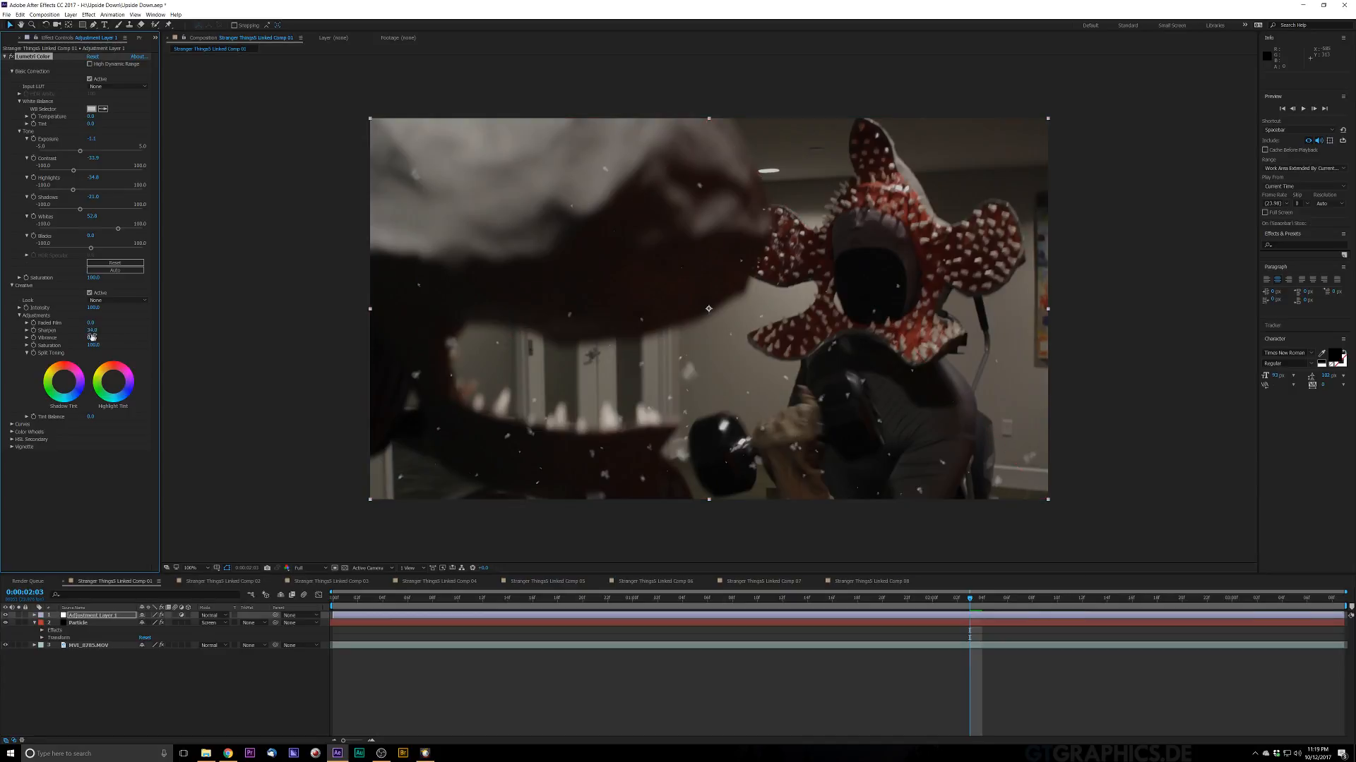
left_click_drag(106, 338, 124, 338)
left_click_drag(81, 348, 84, 349)
Step: Tint the highlights and shadows with the Split Toning colour wheels
key("alt+Tab")
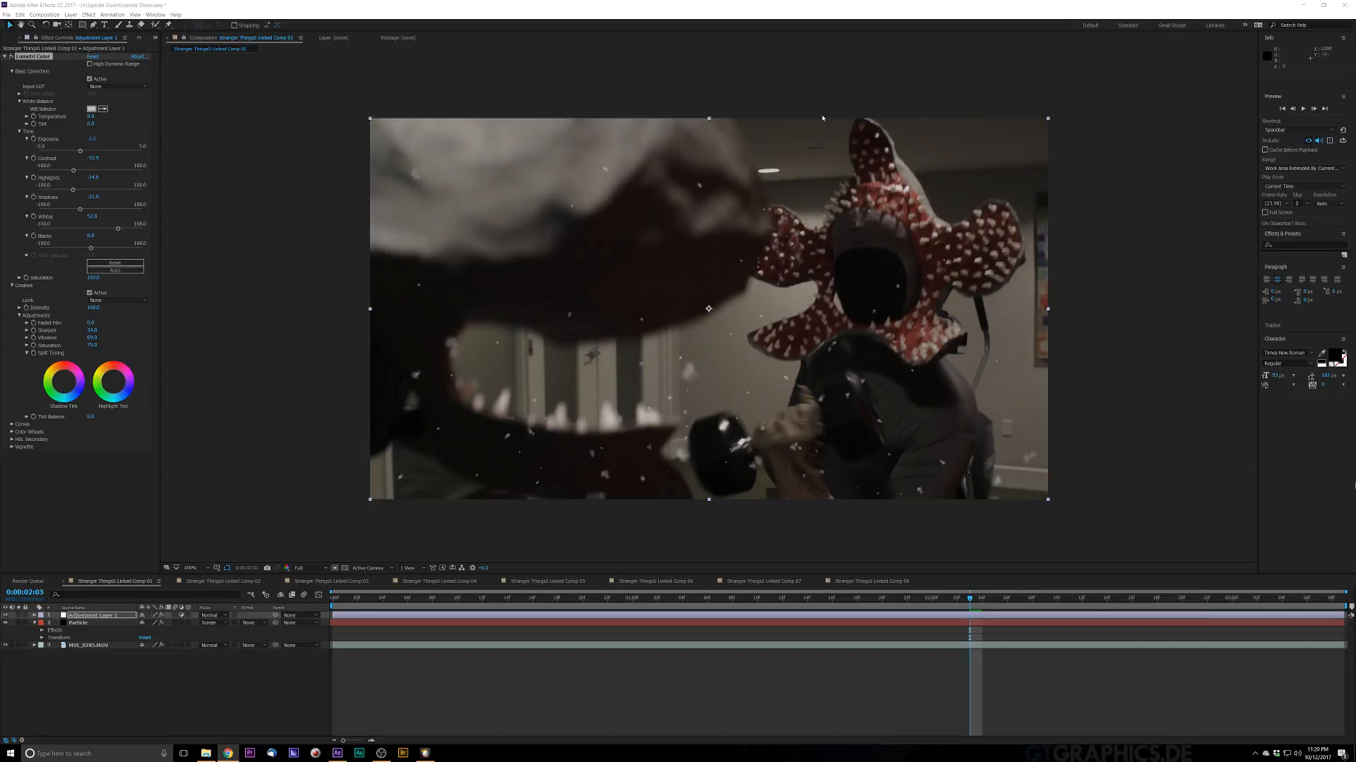
left_click(113, 386)
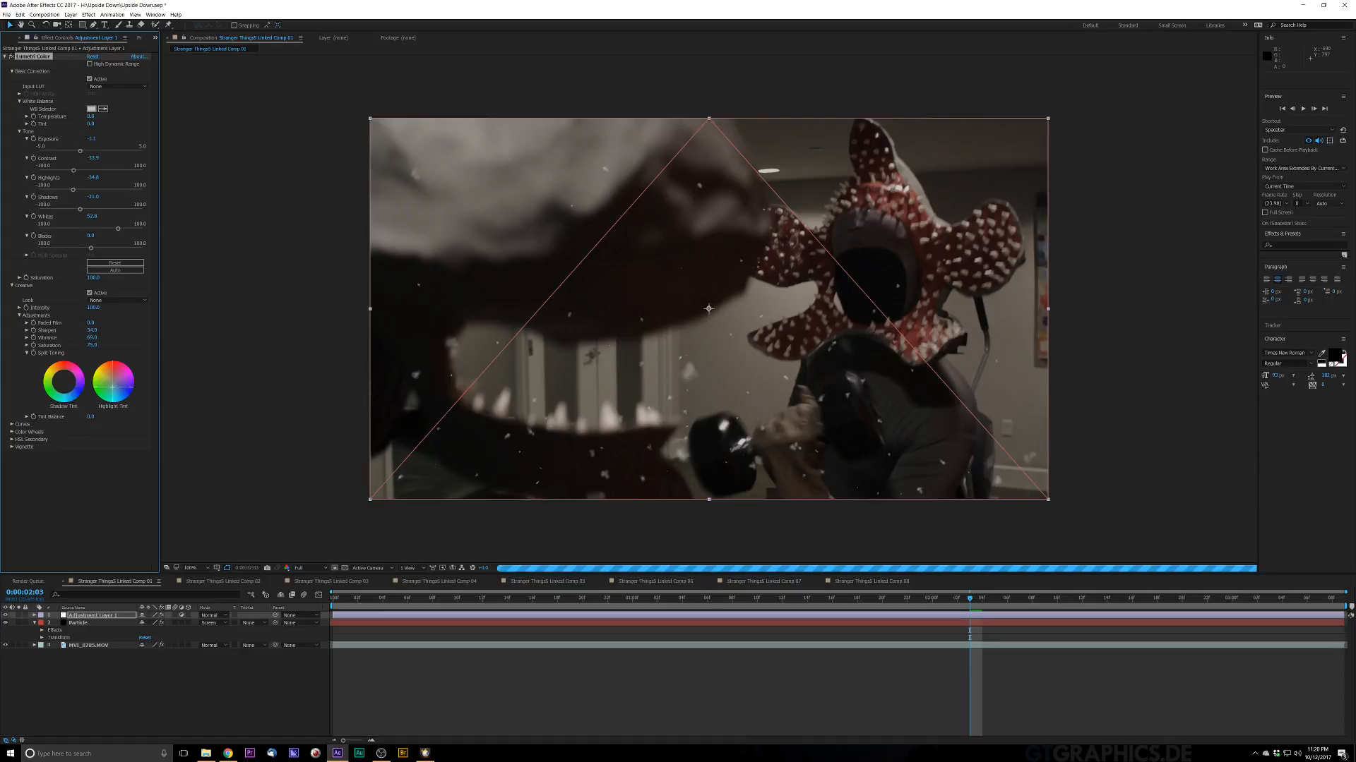
left_click_drag(112, 387, 111, 388)
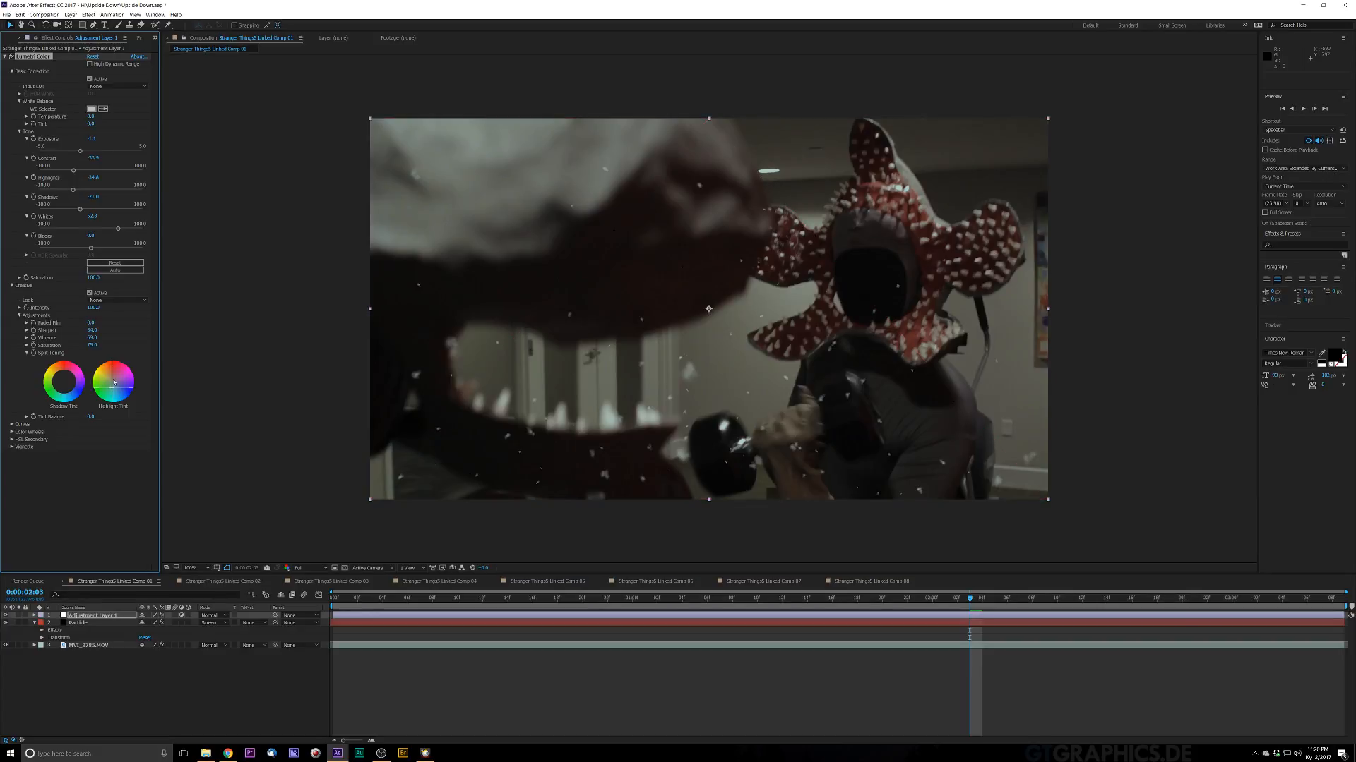
left_click_drag(64, 382, 63, 382)
Step: Open the Curves section and bend the RGB curve into an S-shape with a lowered low point and raised high point
left_click(12, 424)
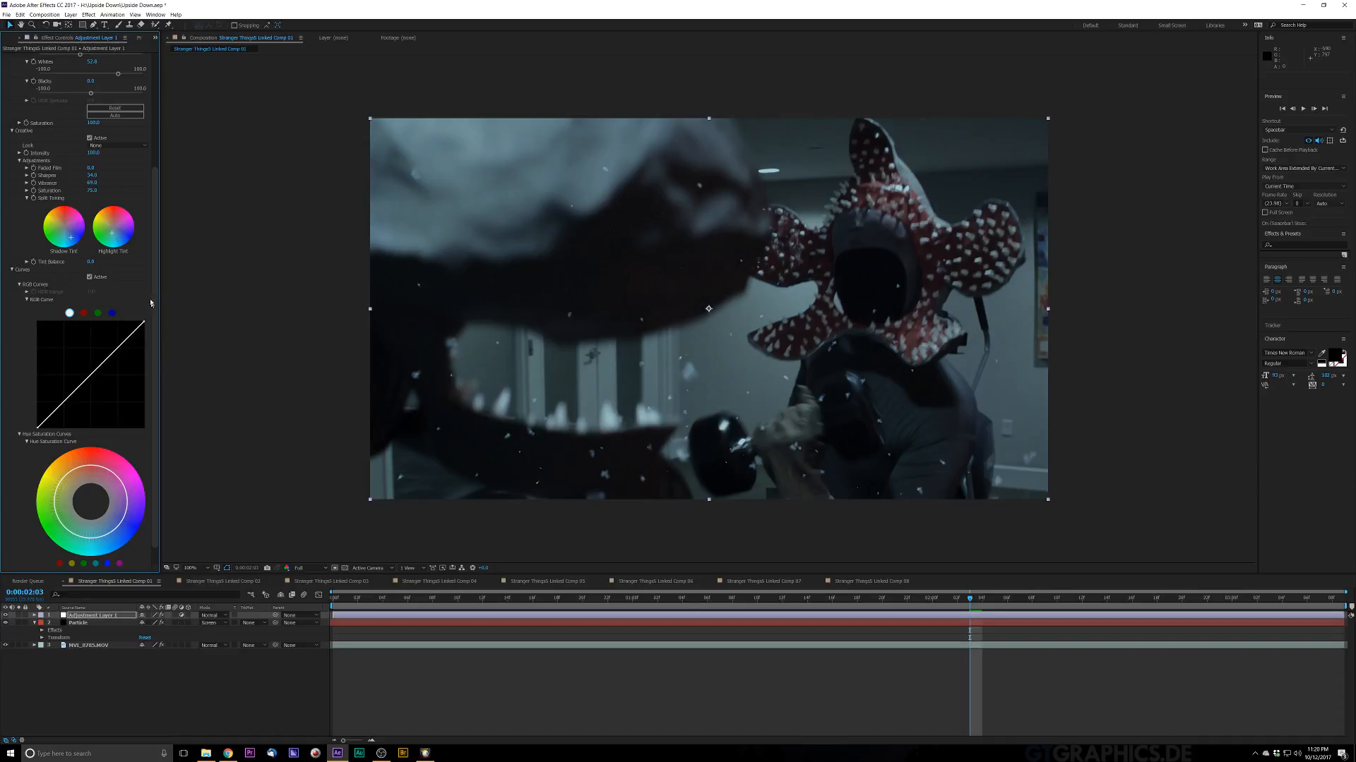
scroll(156, 302, "down", 4)
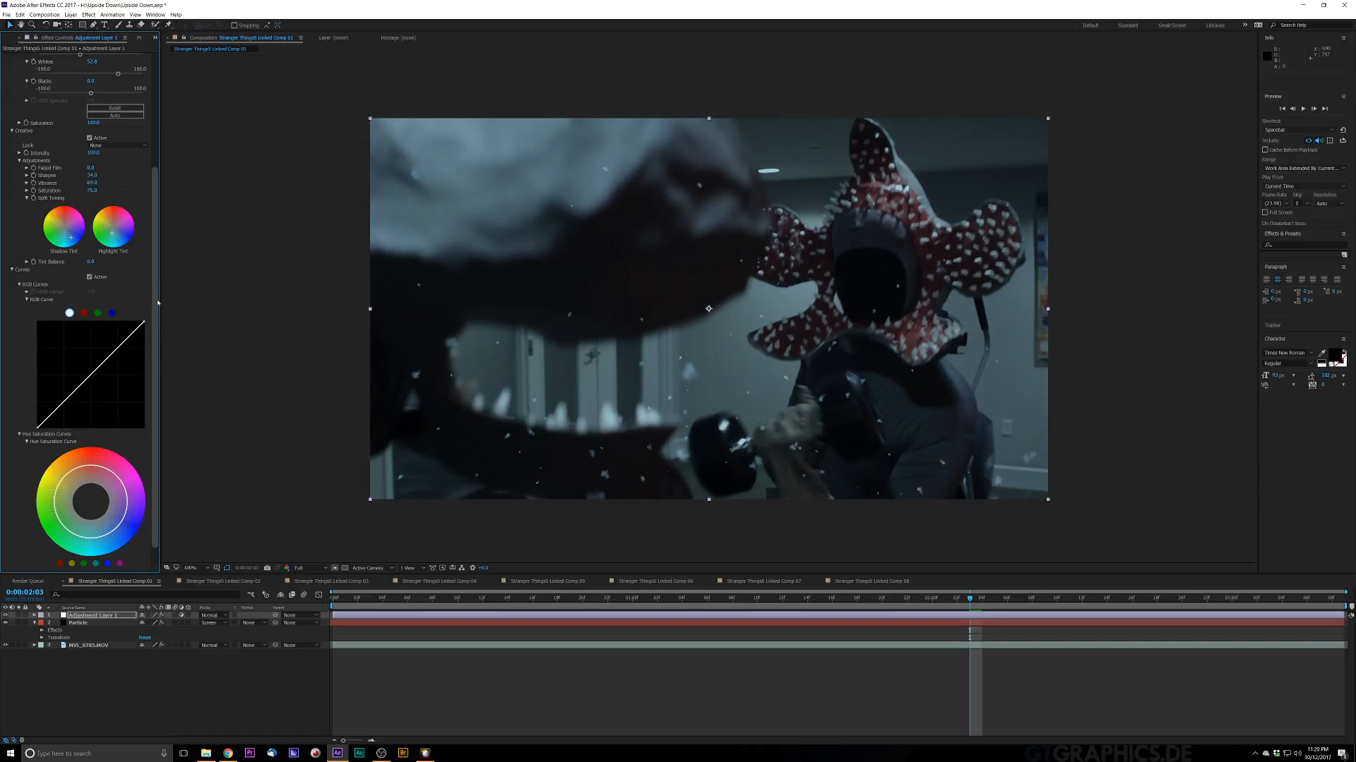
scroll(157, 302, "down", 1)
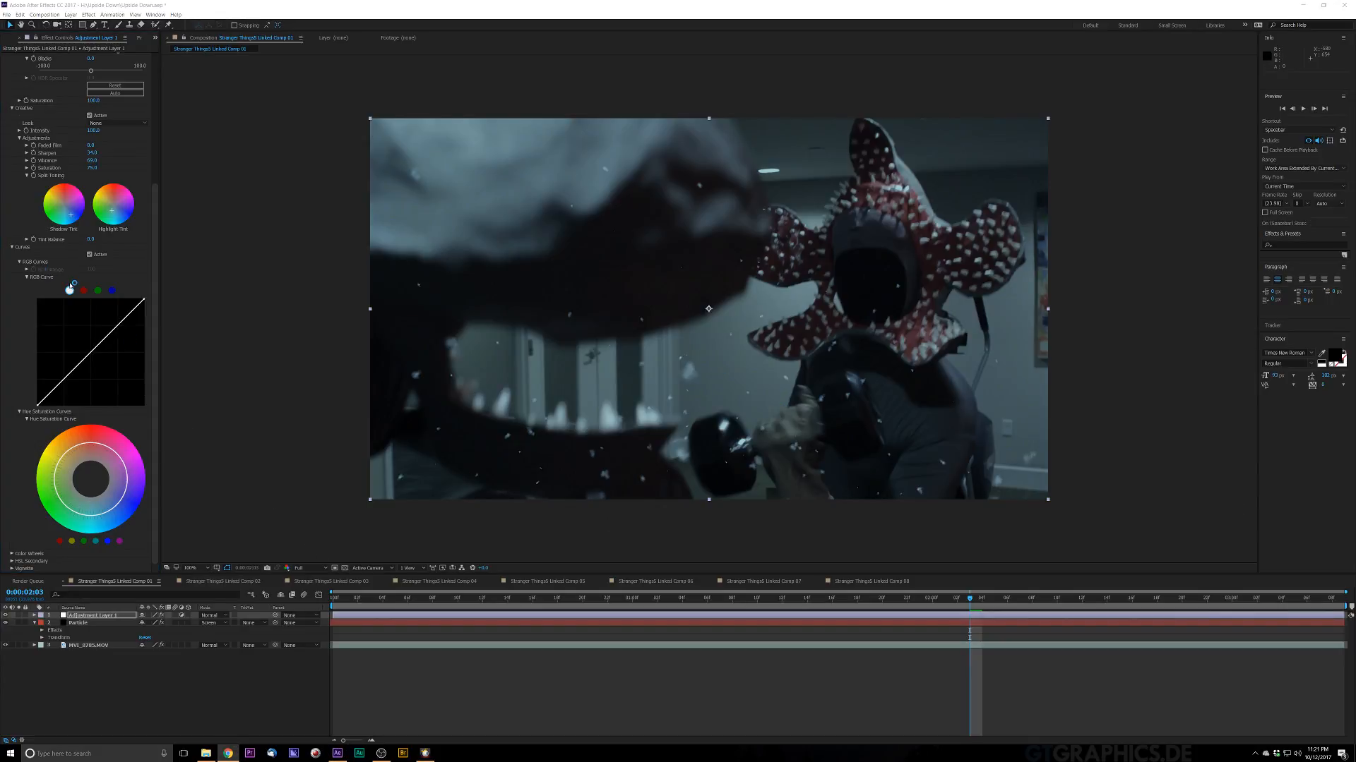
left_click(88, 361)
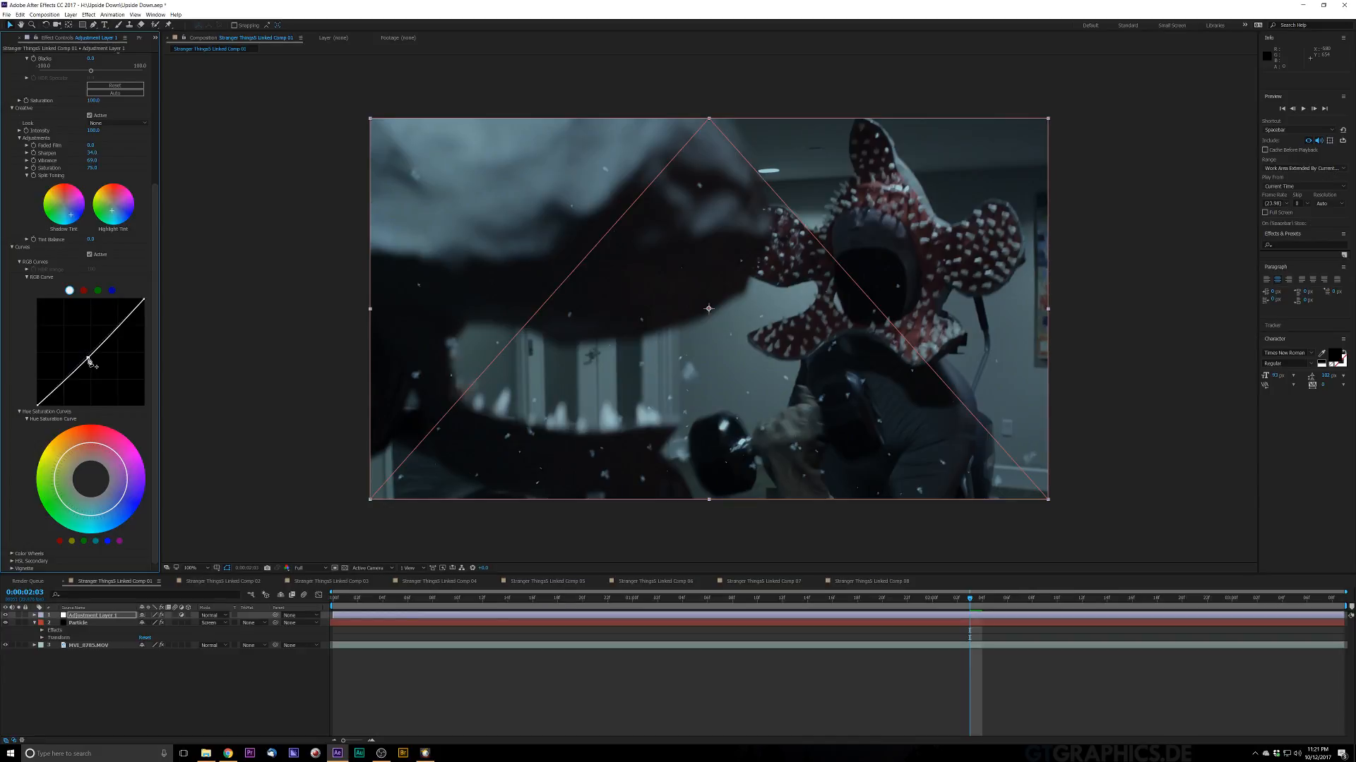
left_click_drag(87, 361, 83, 368)
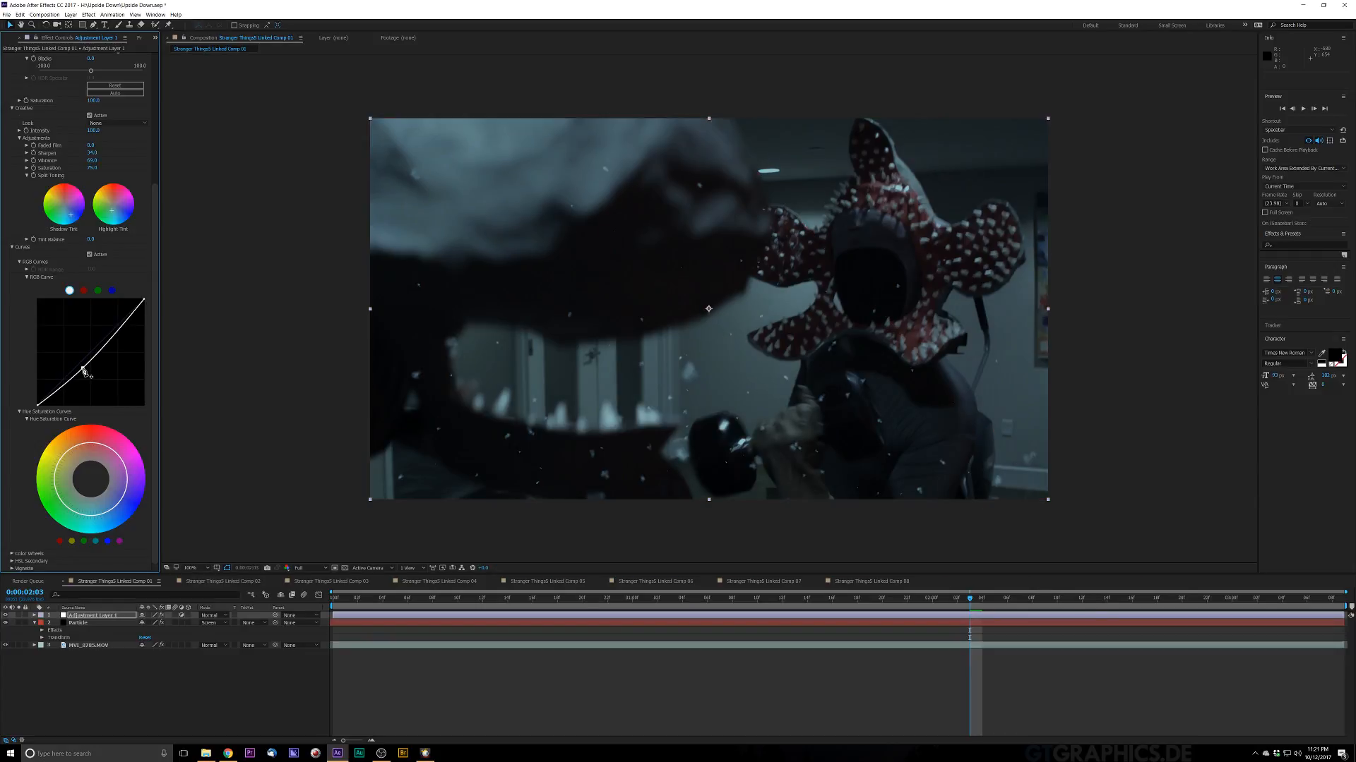
left_click_drag(114, 339, 111, 336)
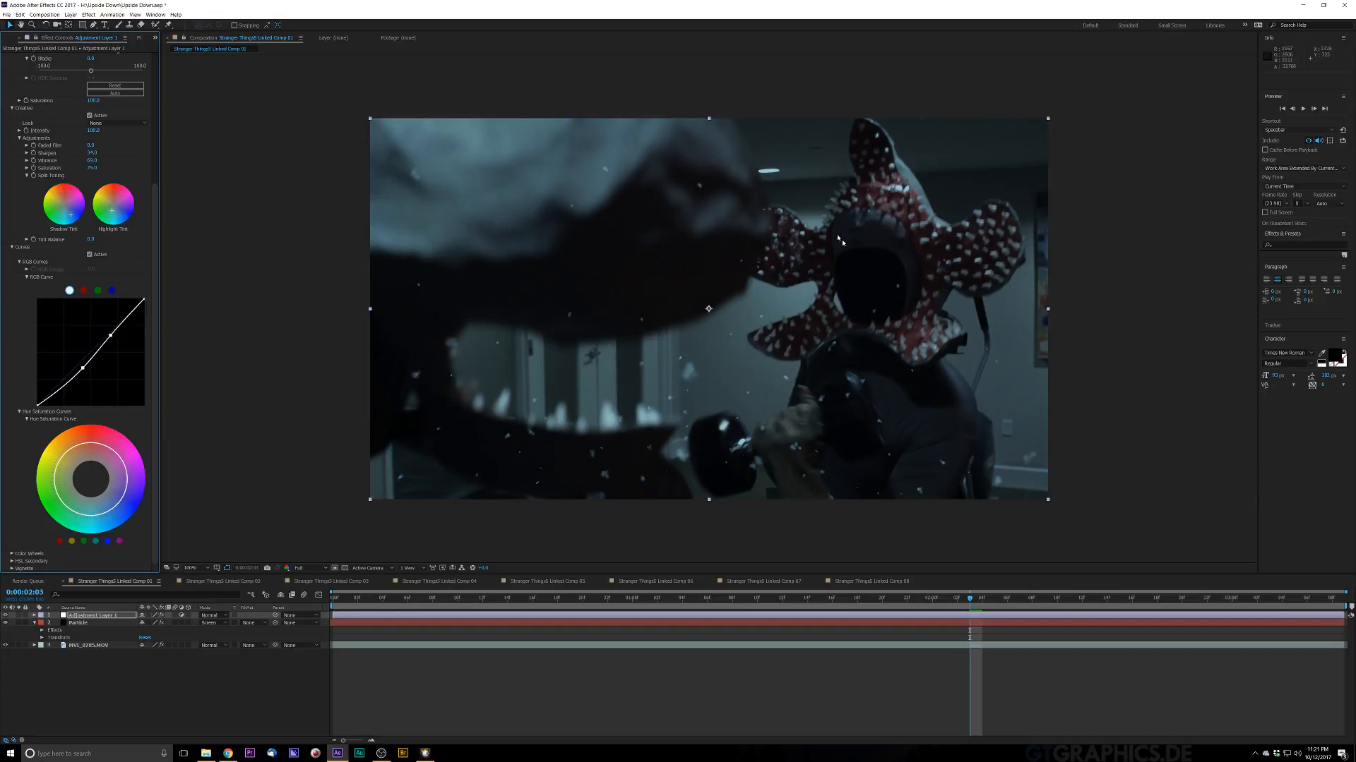
Step: Pull the RGB curve's lower point further down to deepen the shadows
key("period")
key("comma")
key("period")
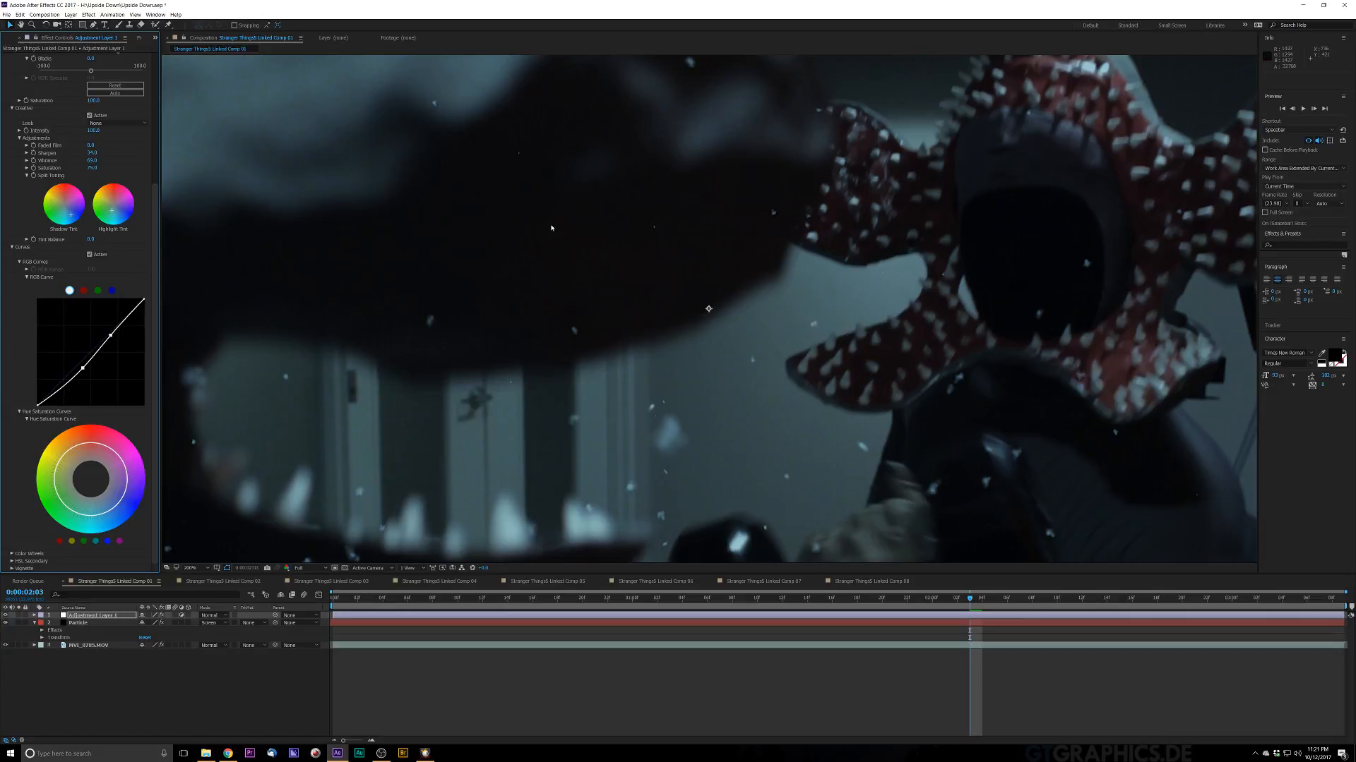
key("comma")
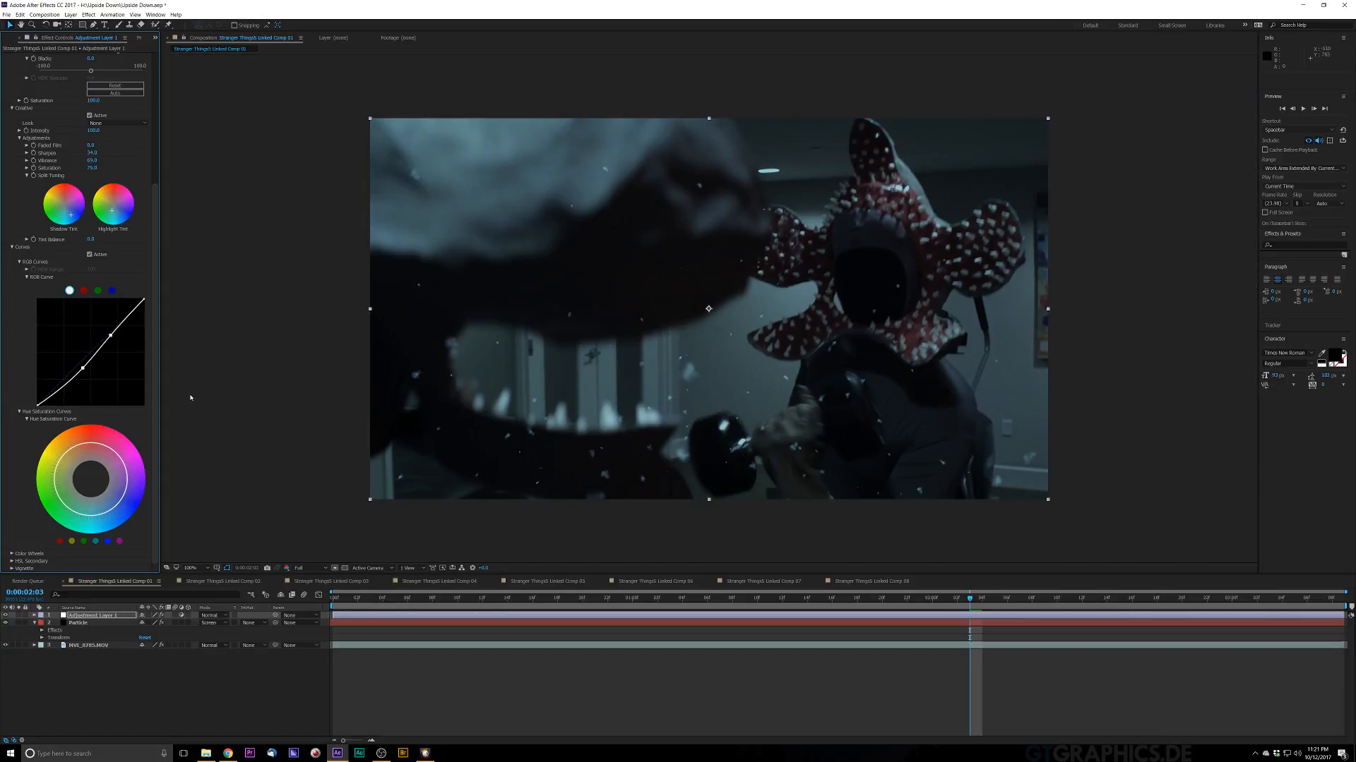
left_click(55, 393)
left_click_drag(56, 395, 58, 397)
left_click_drag(56, 396, 55, 396)
Step: Preview the graded shot from the start, zooming in and out on the frame
key("period")
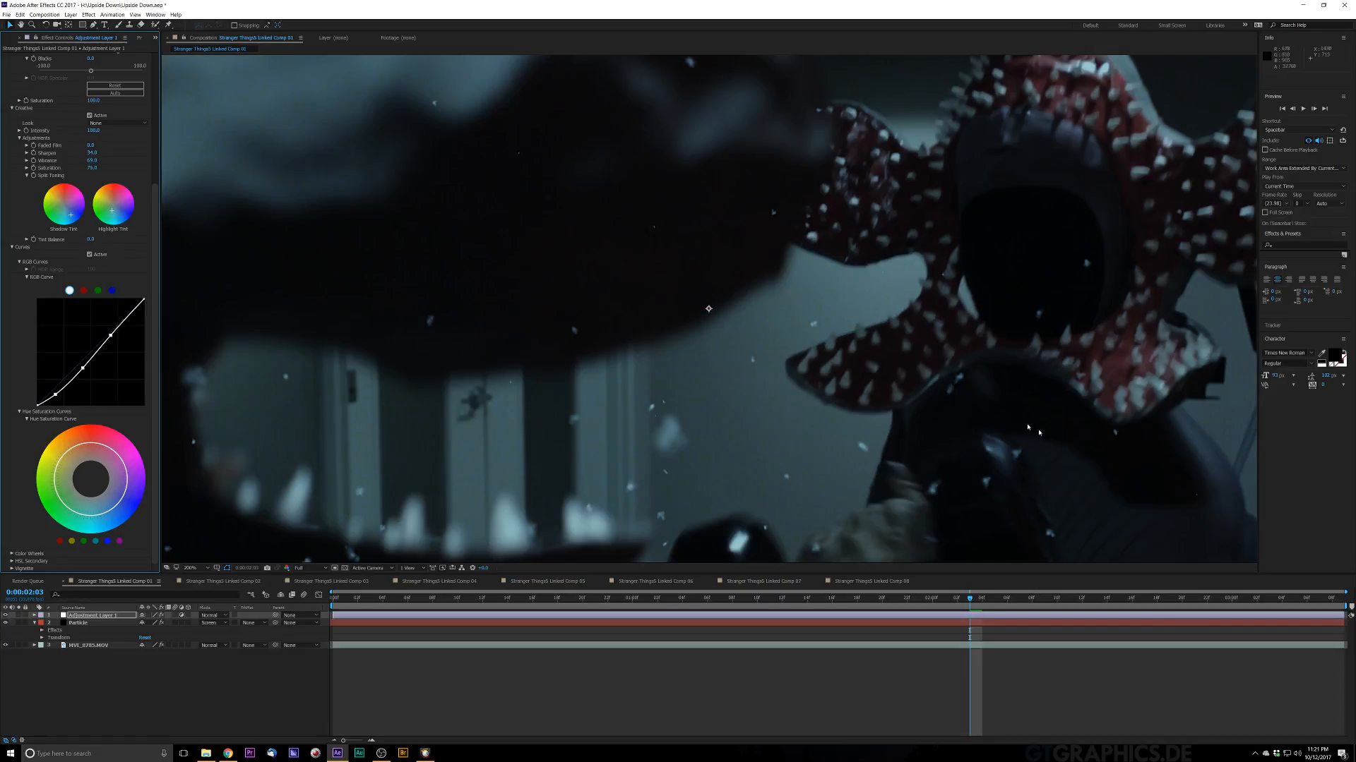
key("comma")
key("period")
key("comma")
key("period")
left_click(339, 602)
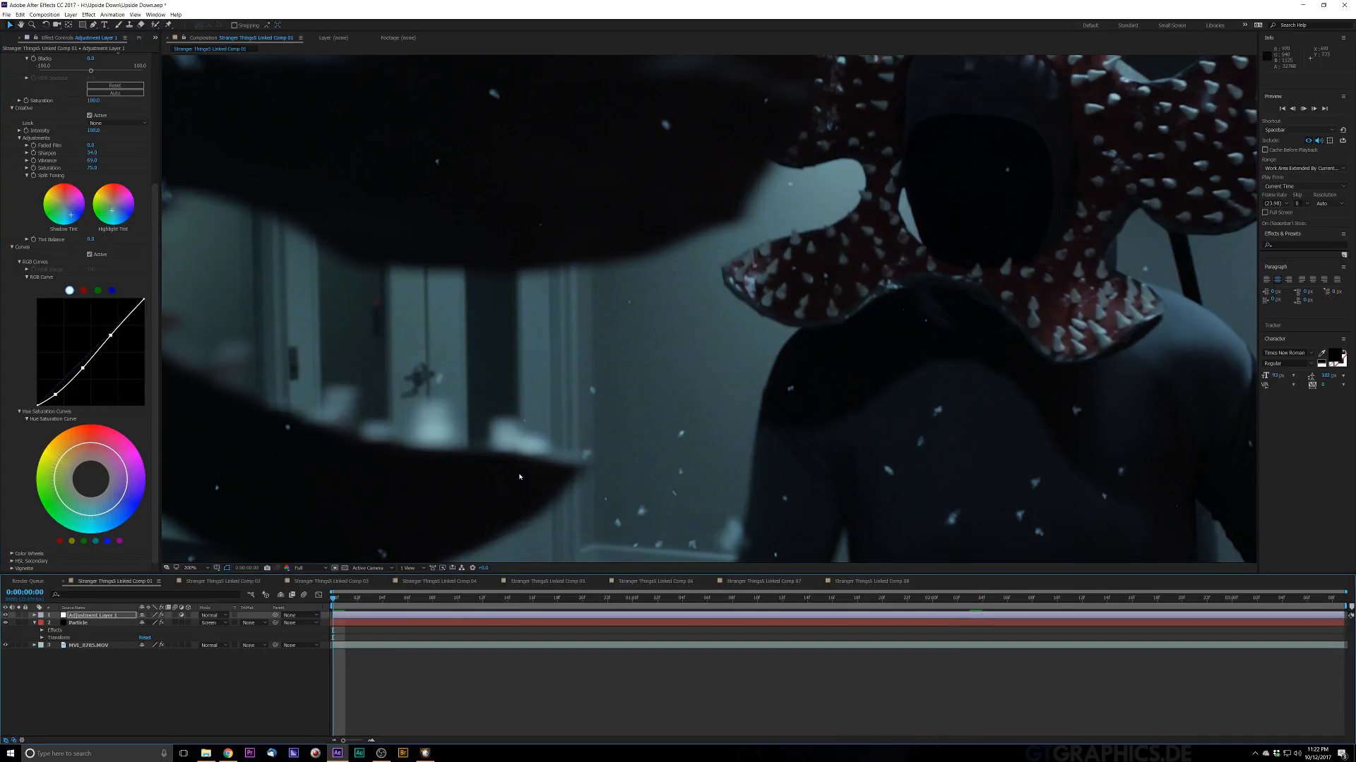
key("space")
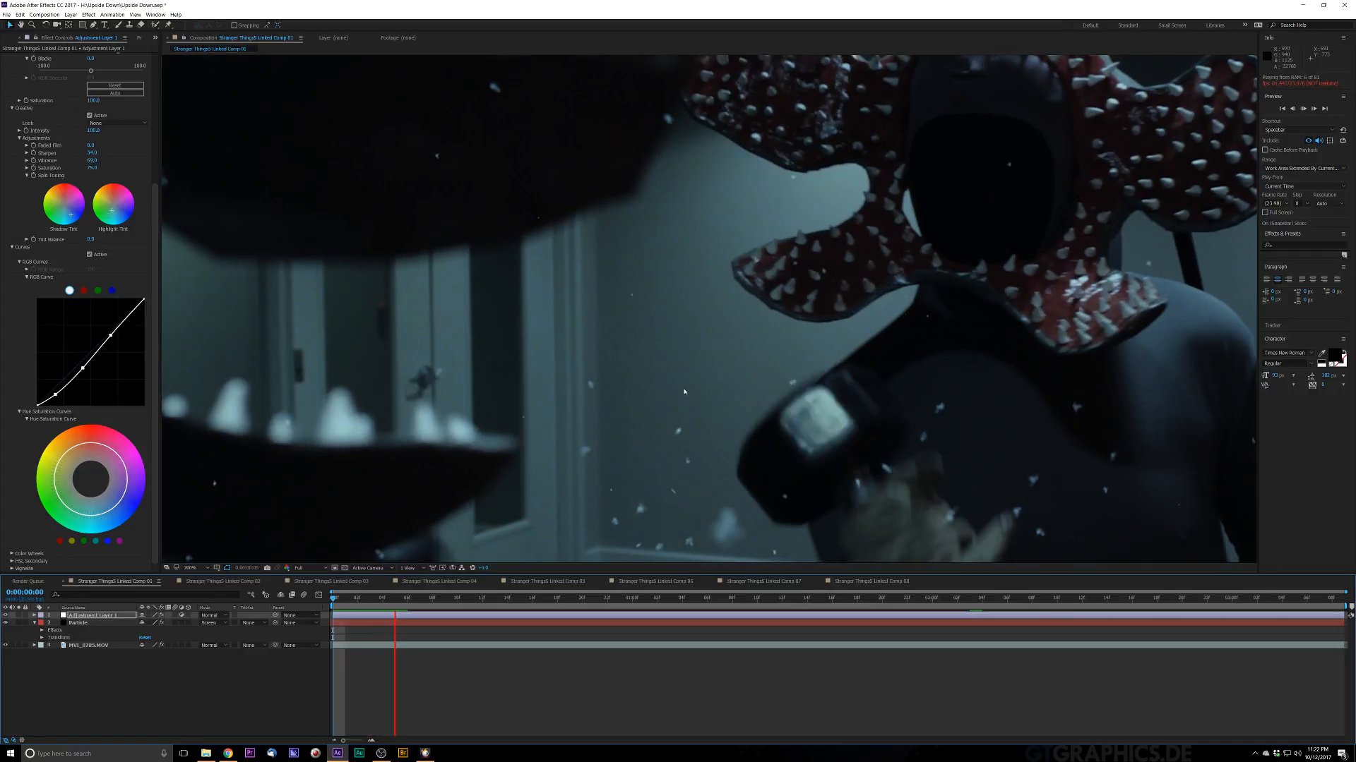
key("space")
key("comma")
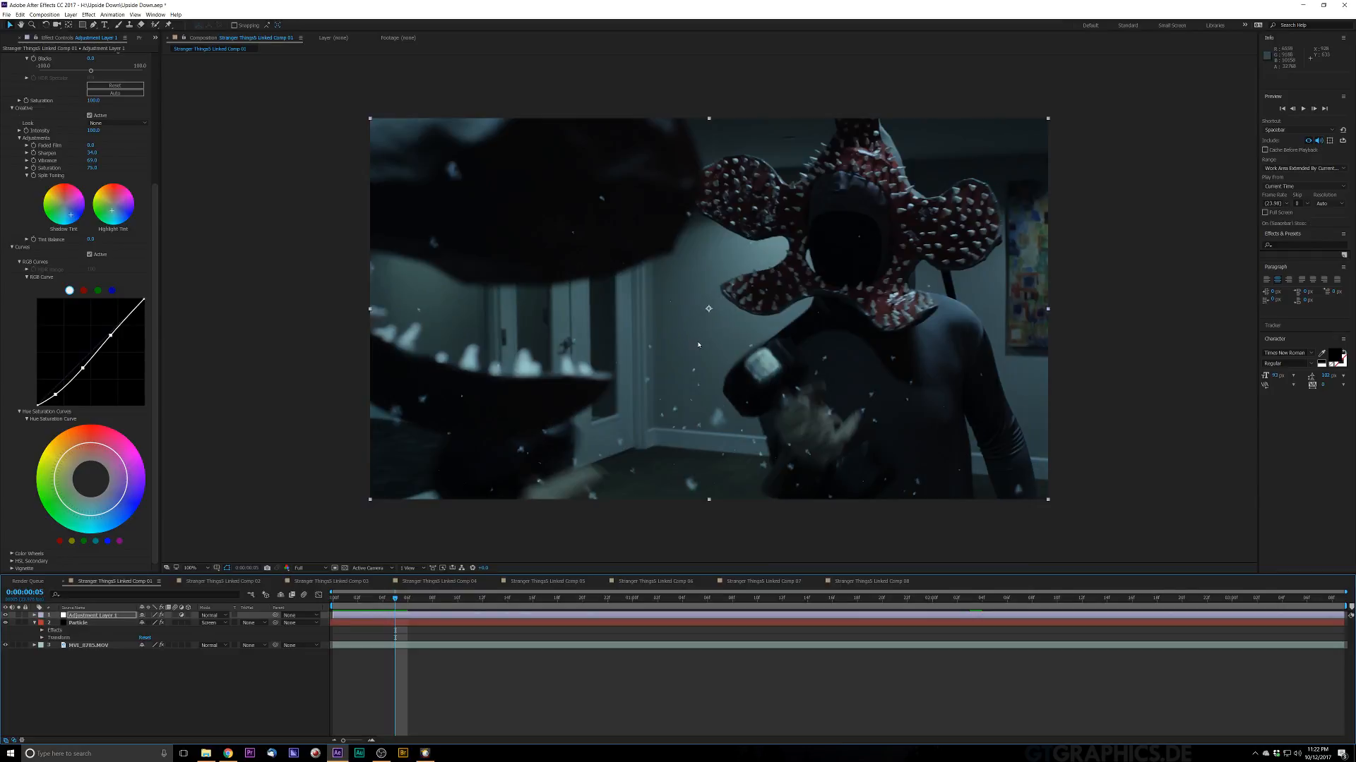
key("comma")
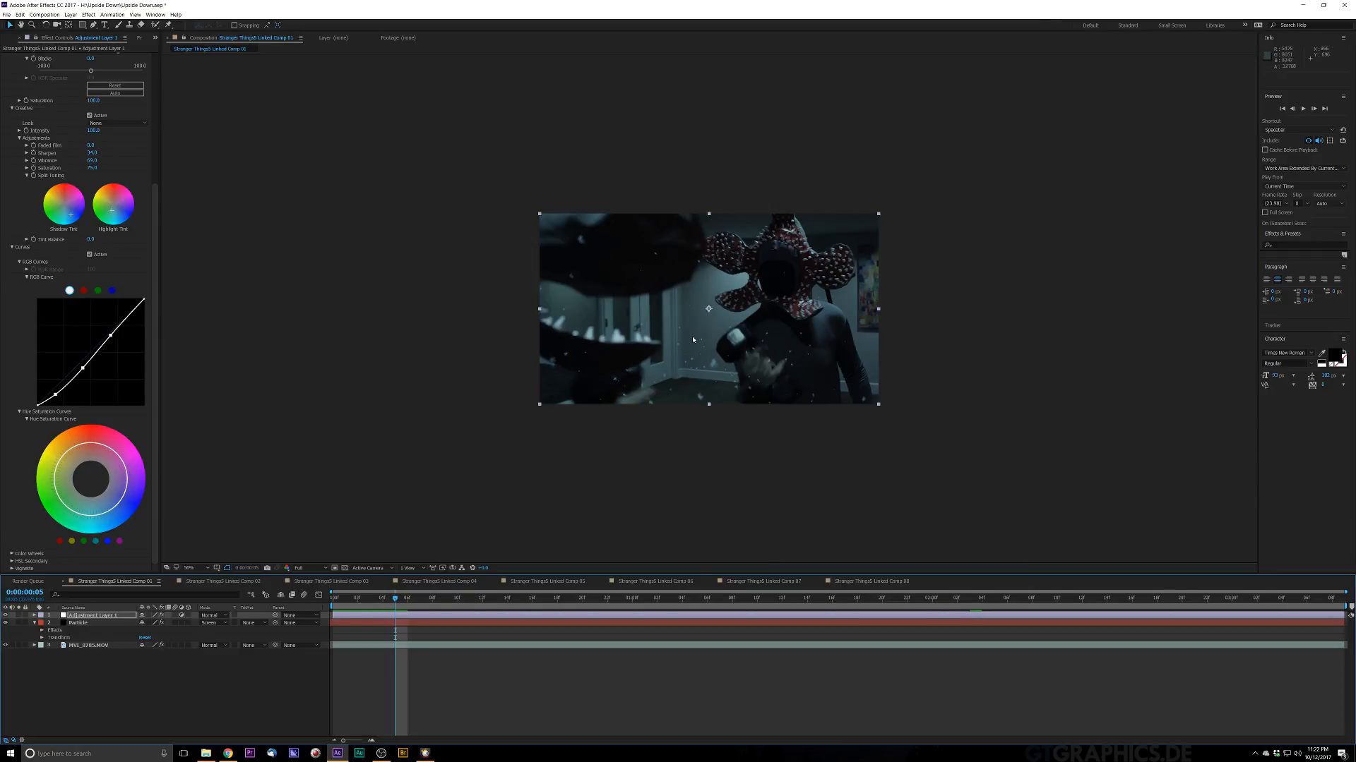
key("period")
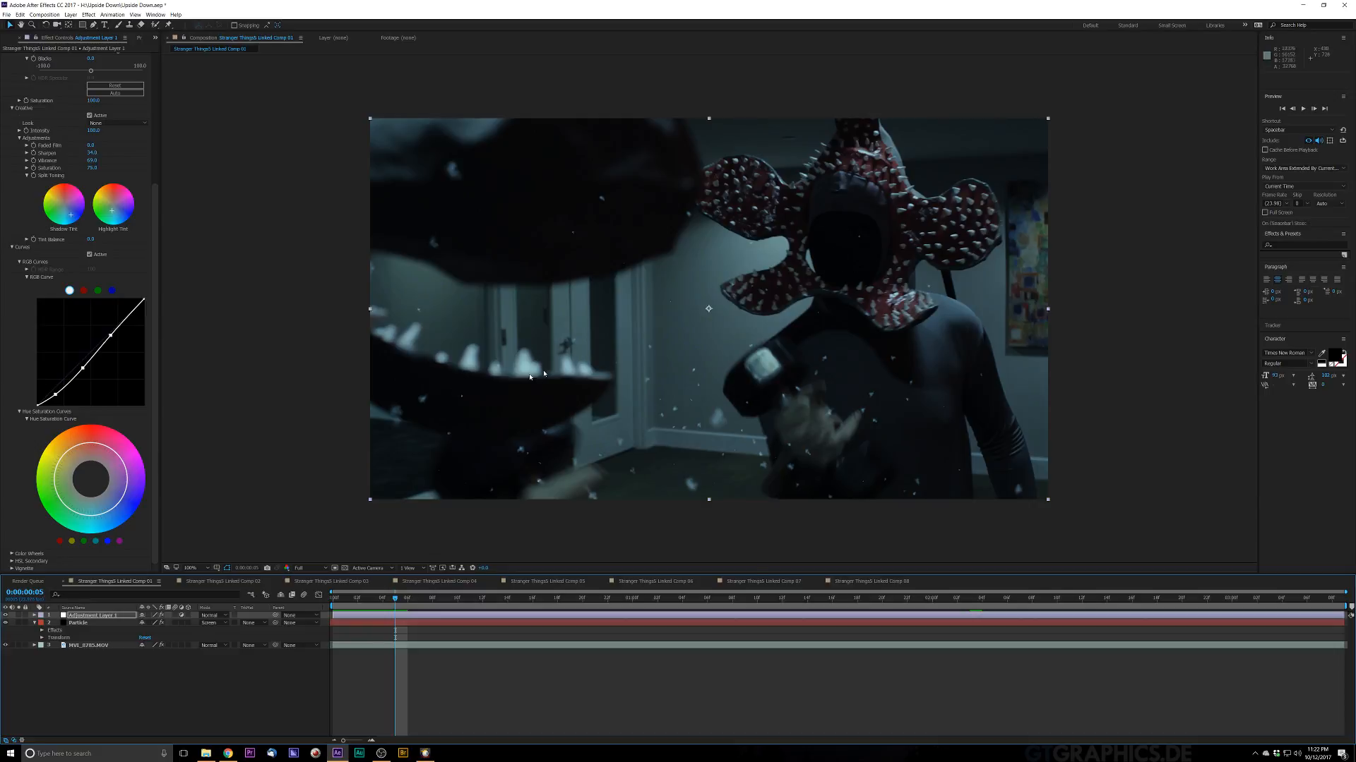
key("period")
key("comma")
Step: Raise the midtones slightly on the blue channel curve
left_click(112, 290)
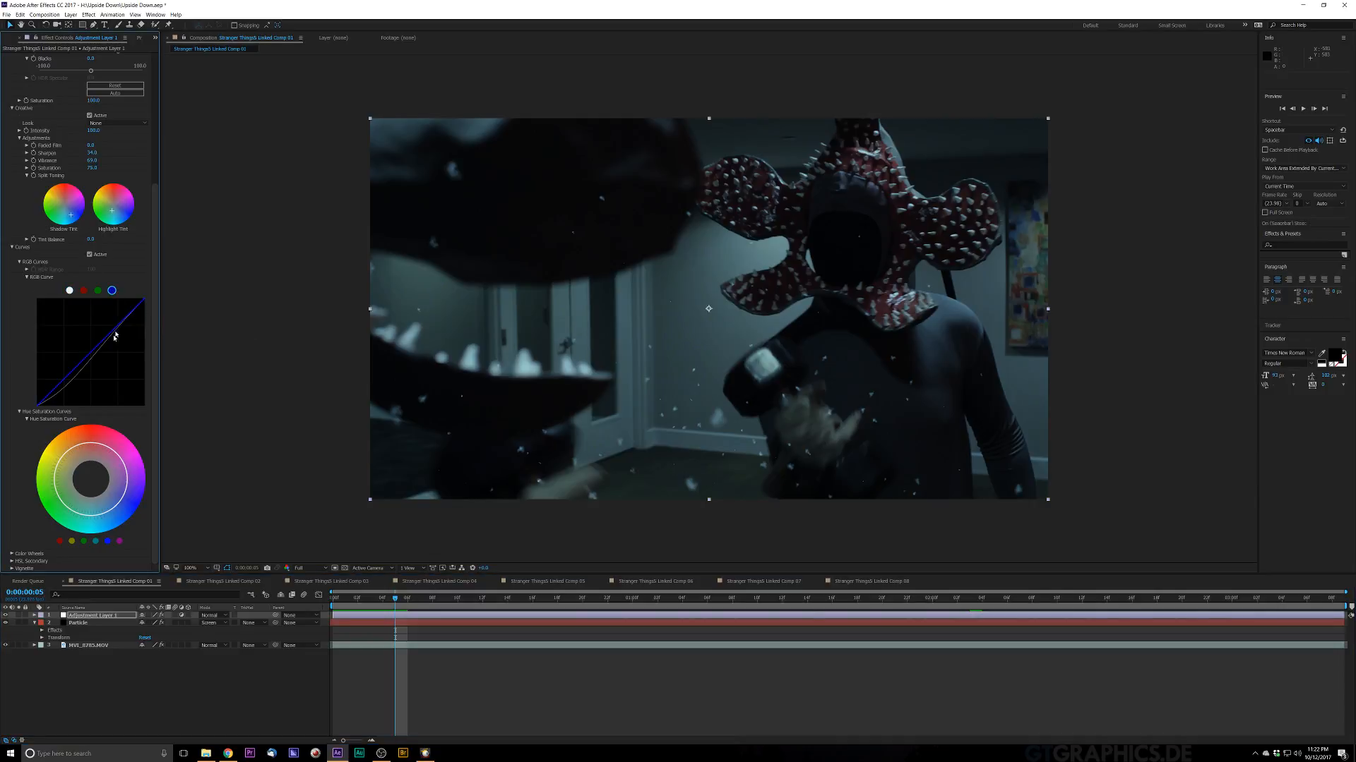
left_click(90, 357)
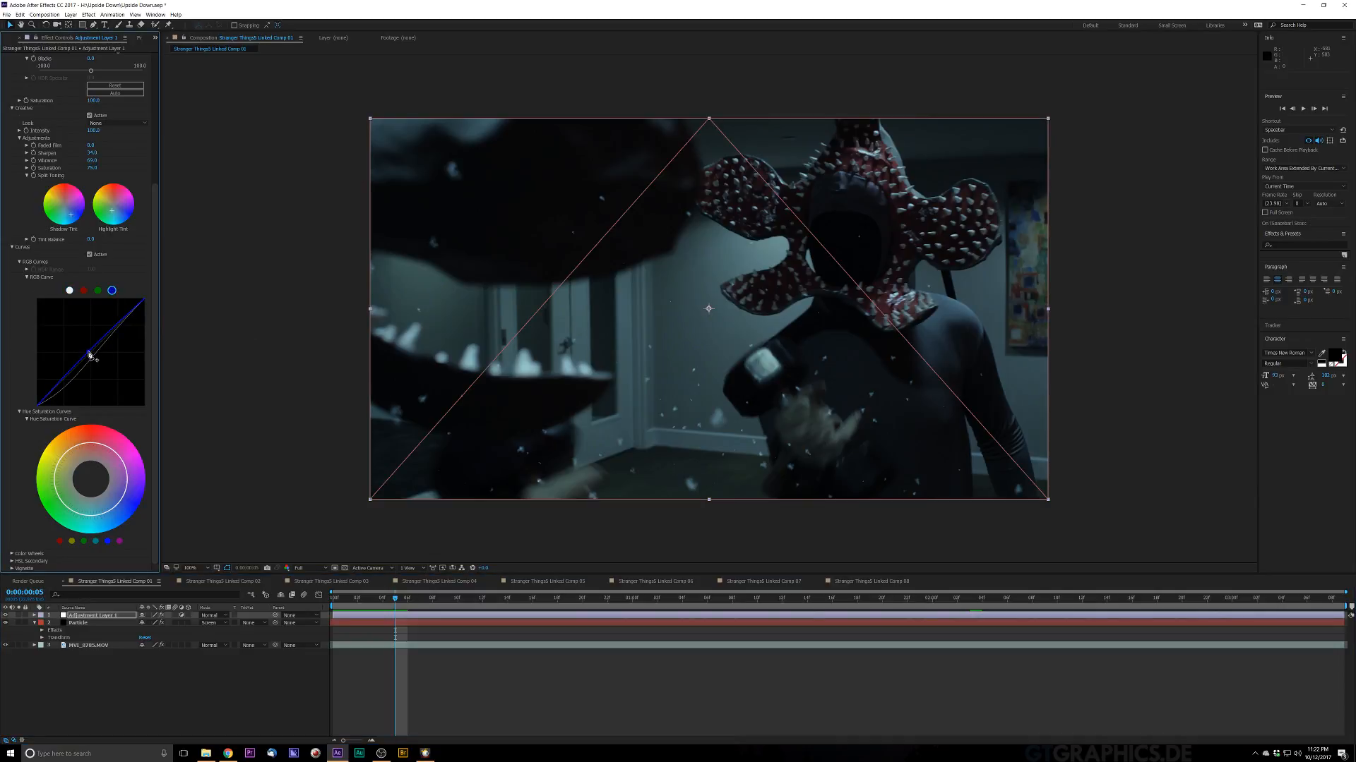
left_click_drag(89, 353, 87, 349)
left_click_drag(87, 350, 87, 349)
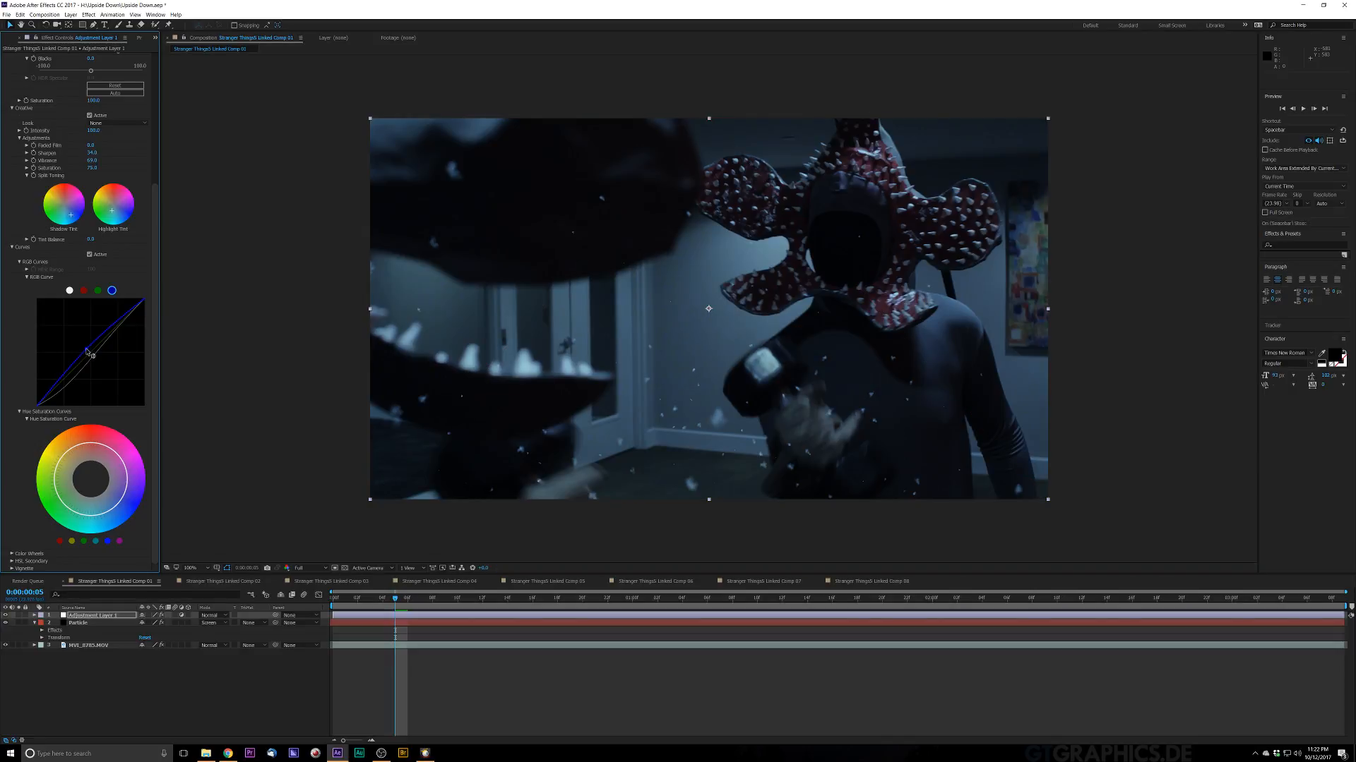
left_click_drag(87, 350, 86, 349)
left_click_drag(86, 350, 85, 348)
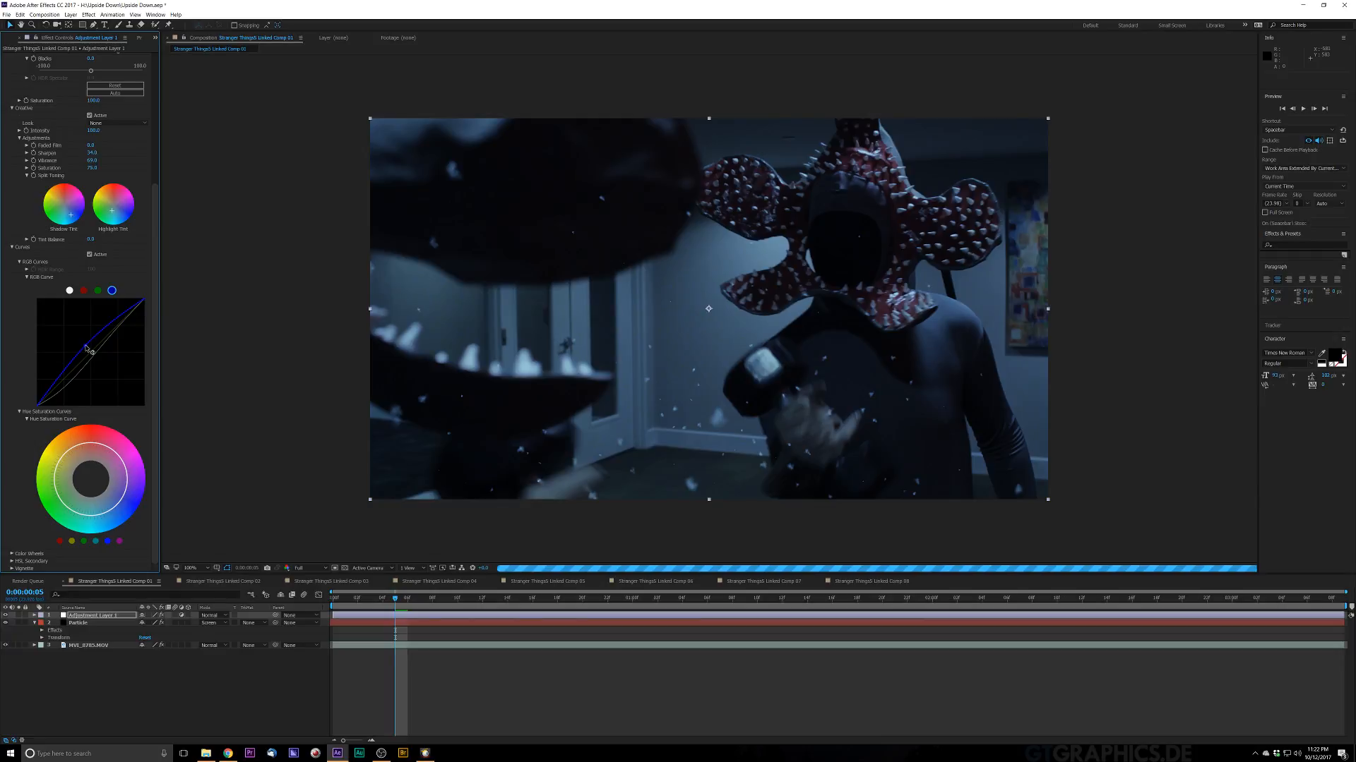
Step: Shape the green channel curve with a raised upper point and an added lower point
left_click(97, 290)
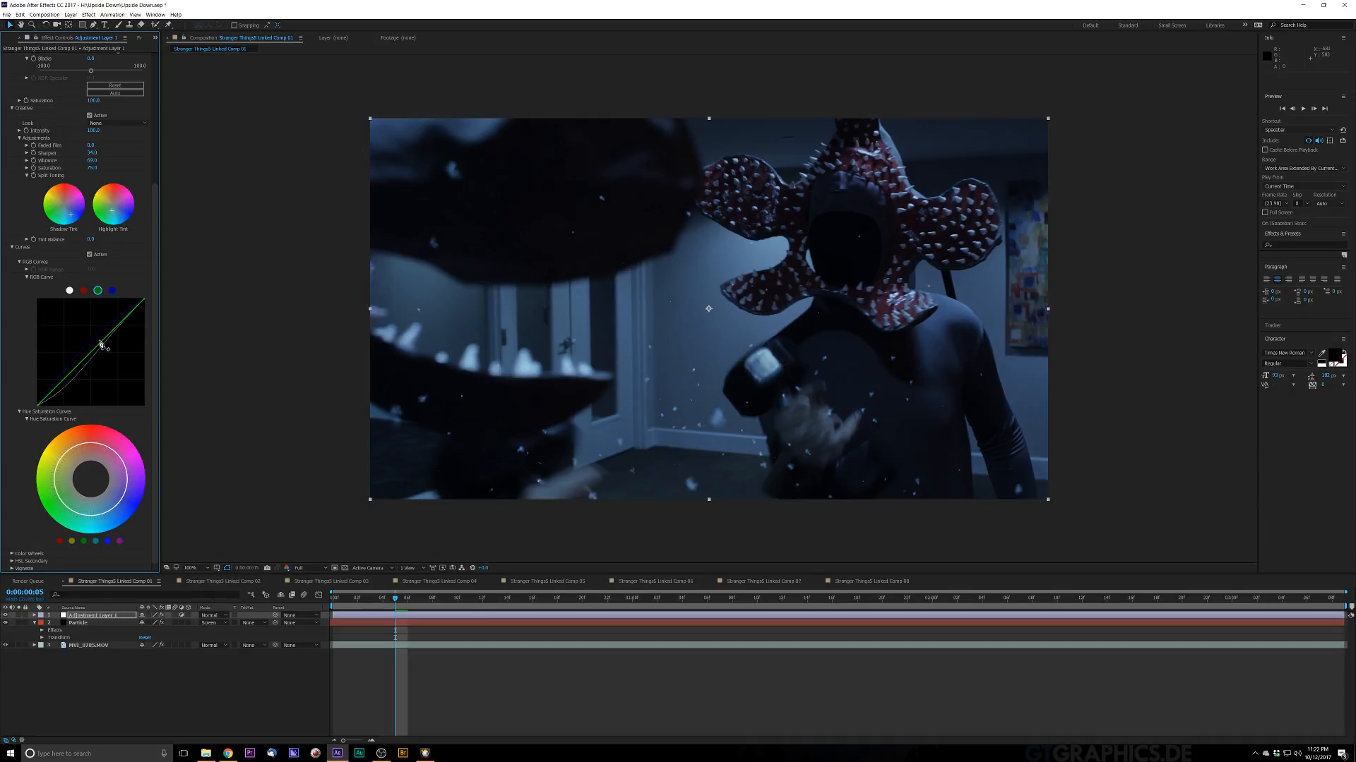
left_click_drag(103, 345, 100, 337)
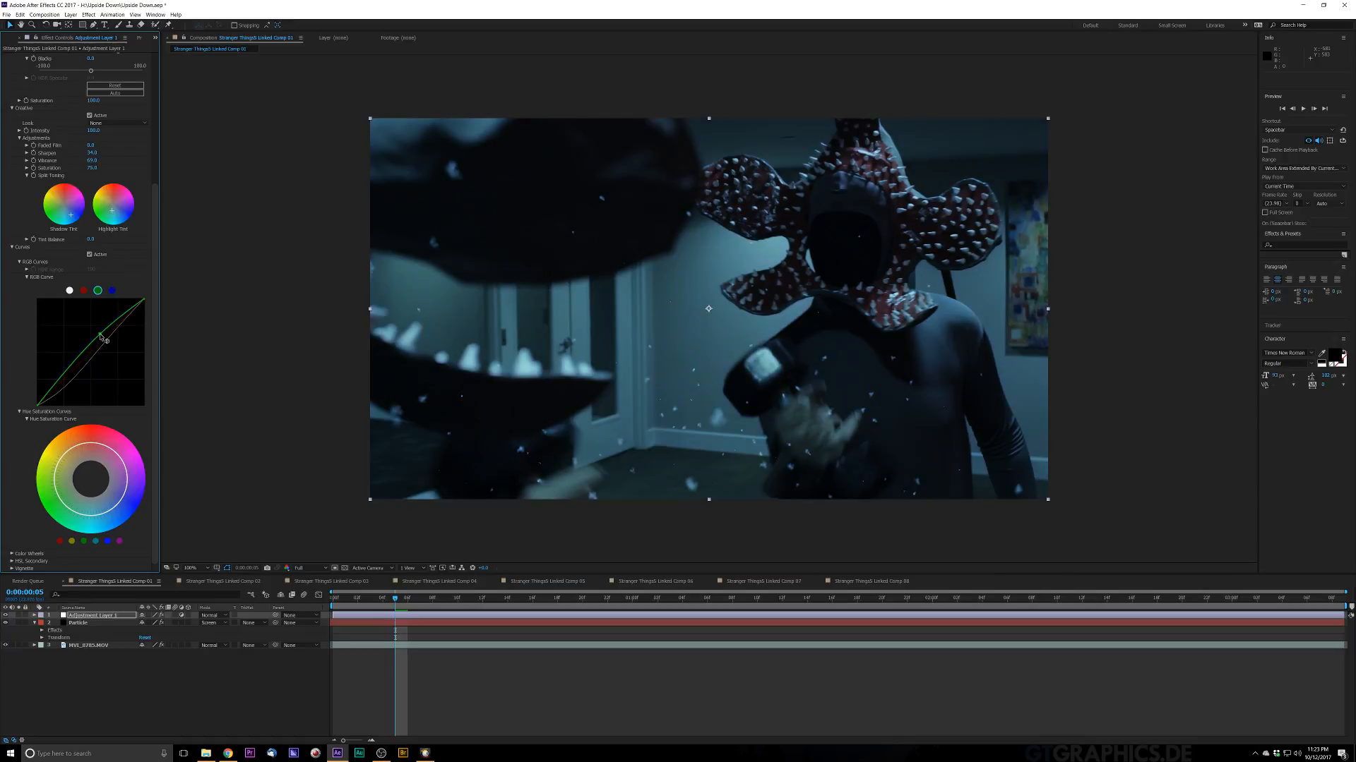
left_click_drag(101, 336, 103, 338)
left_click(69, 377)
left_click_drag(67, 374, 102, 340)
left_click_drag(102, 339, 69, 375)
left_click_drag(103, 338, 101, 335)
left_click_drag(71, 216, 71, 218)
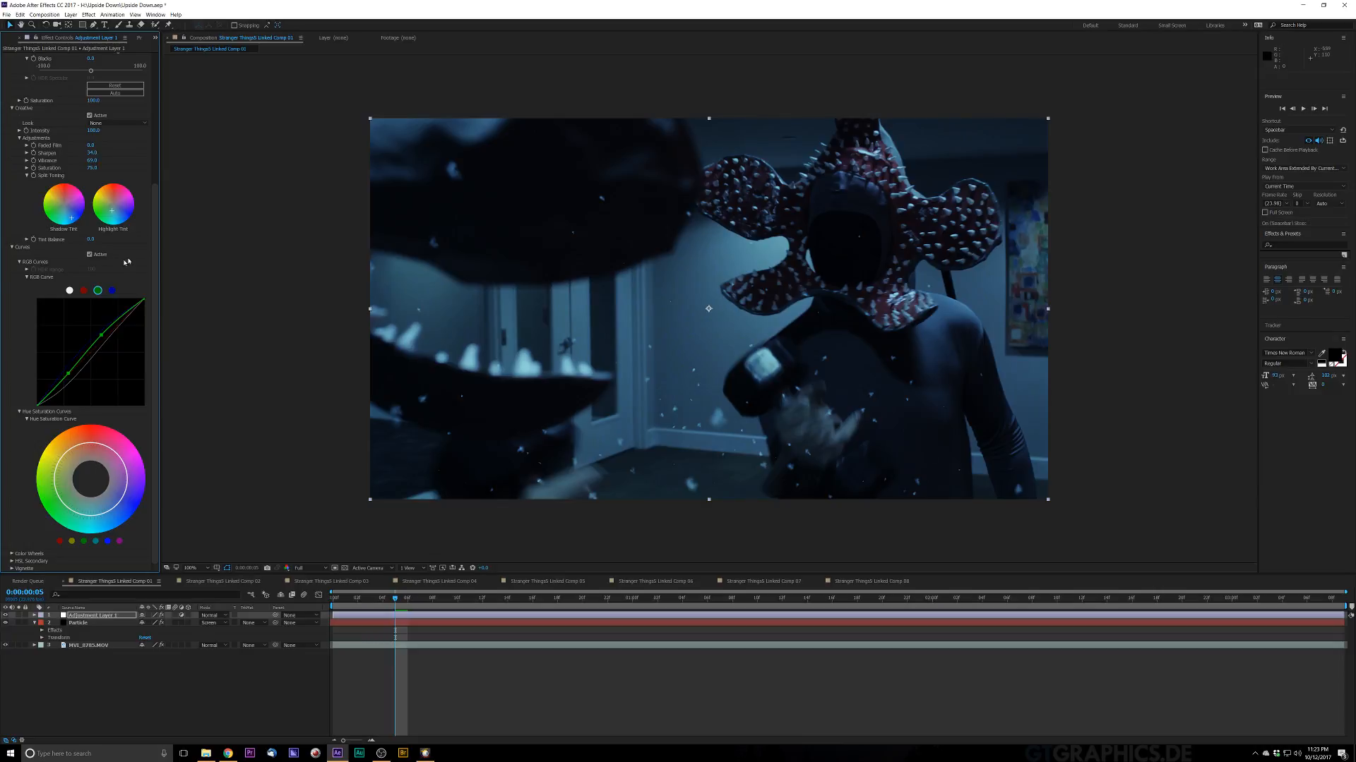
scroll(82, 583, "down", 5)
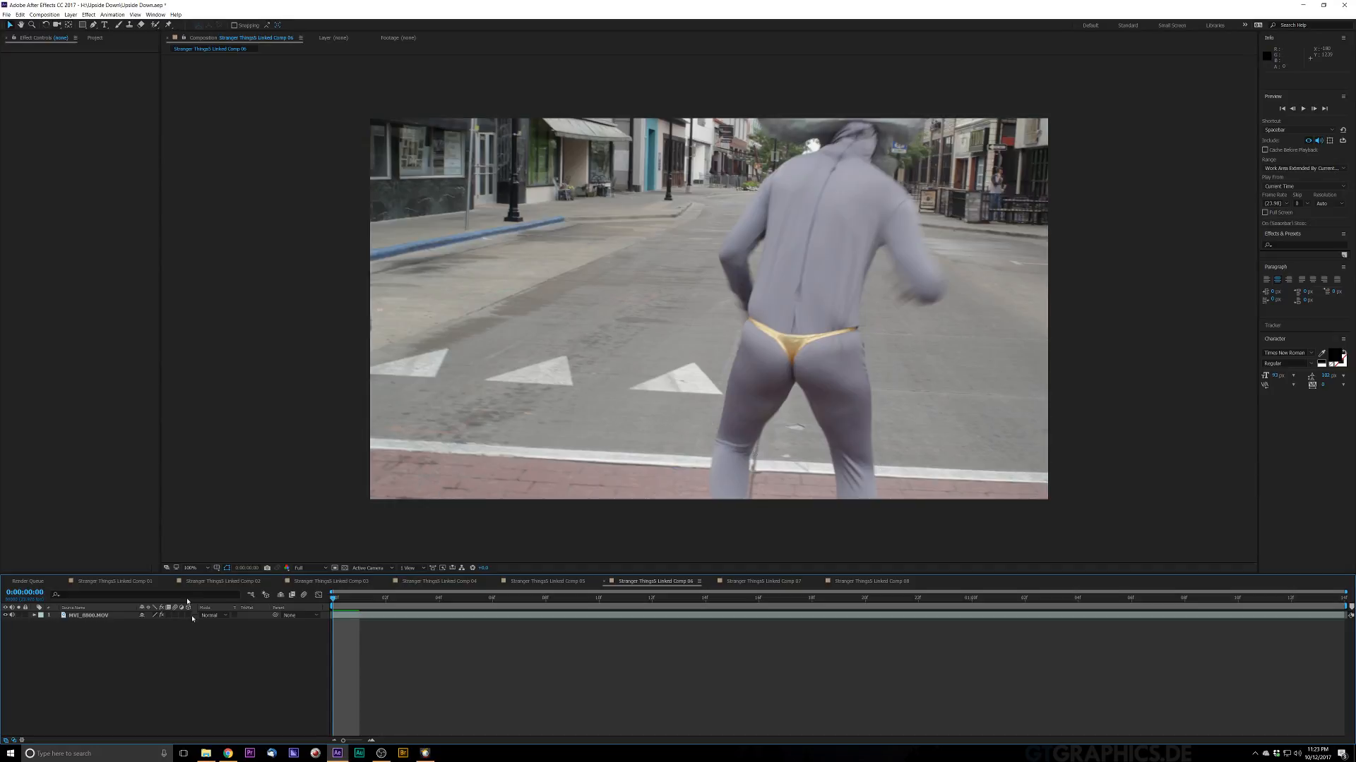
left_click(135, 586)
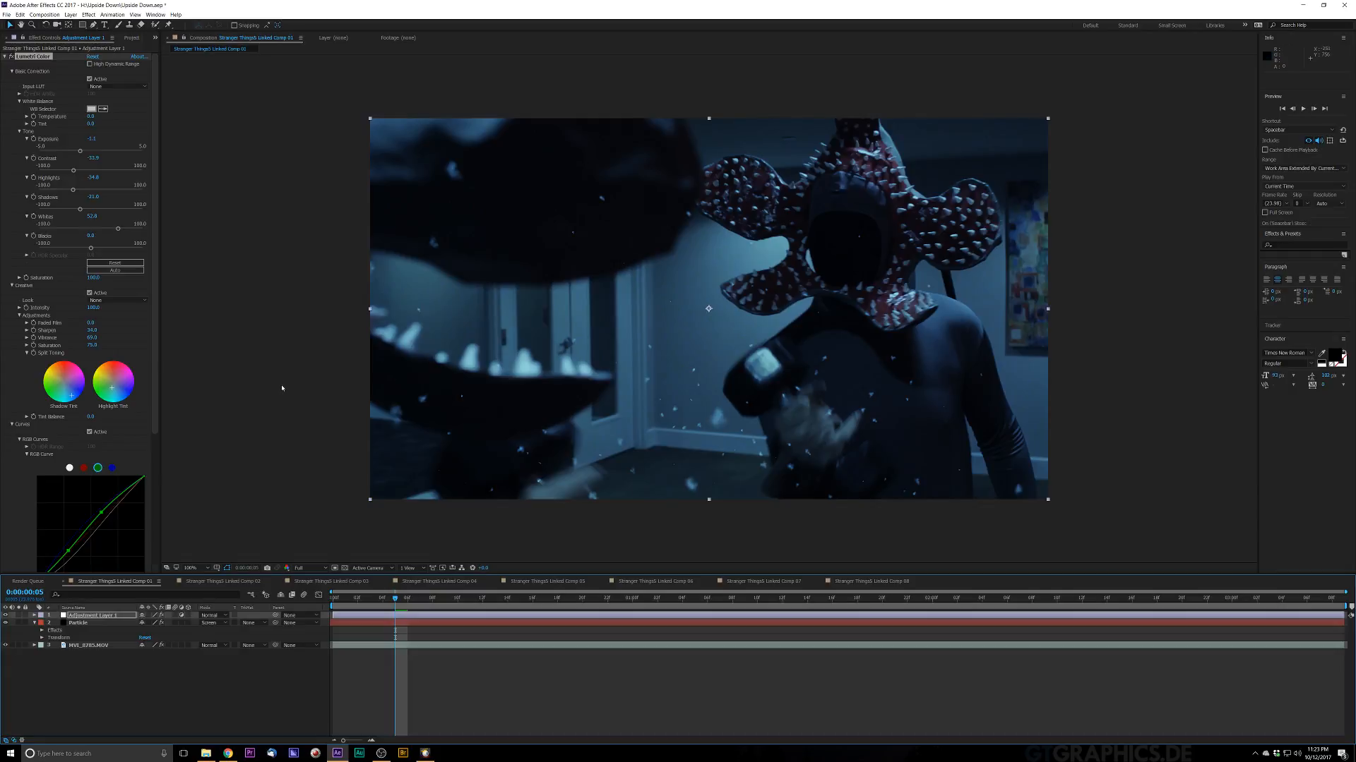
Step: Add points to the Hue Saturation Curve and move one to reshape the saturation of warm hues
scroll(148, 550, "down", 5)
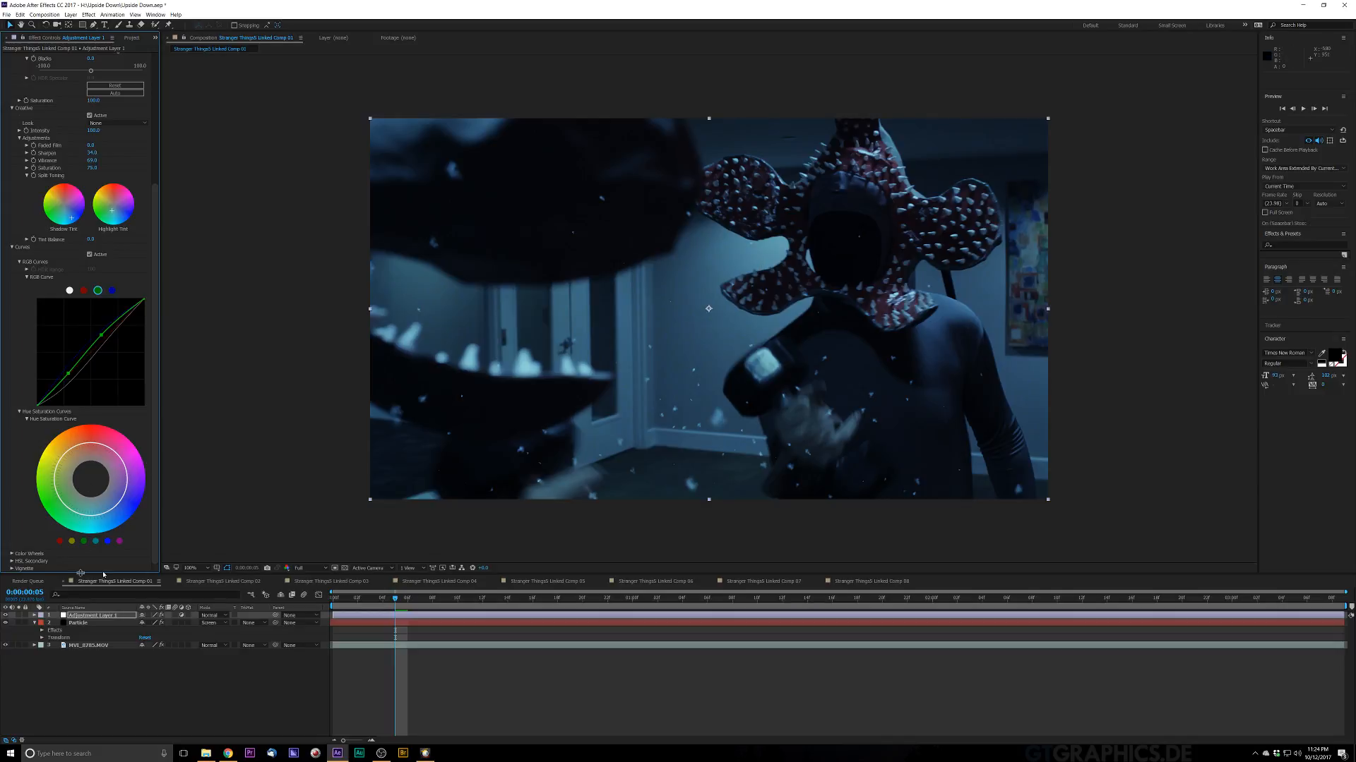
left_click(62, 541)
left_click(72, 542)
left_click_drag(91, 448, 78, 439)
Step: Open Lumetri's Color Wheels section and start adjusting the Highlights wheel
left_click(12, 555)
scroll(157, 384, "down", 3)
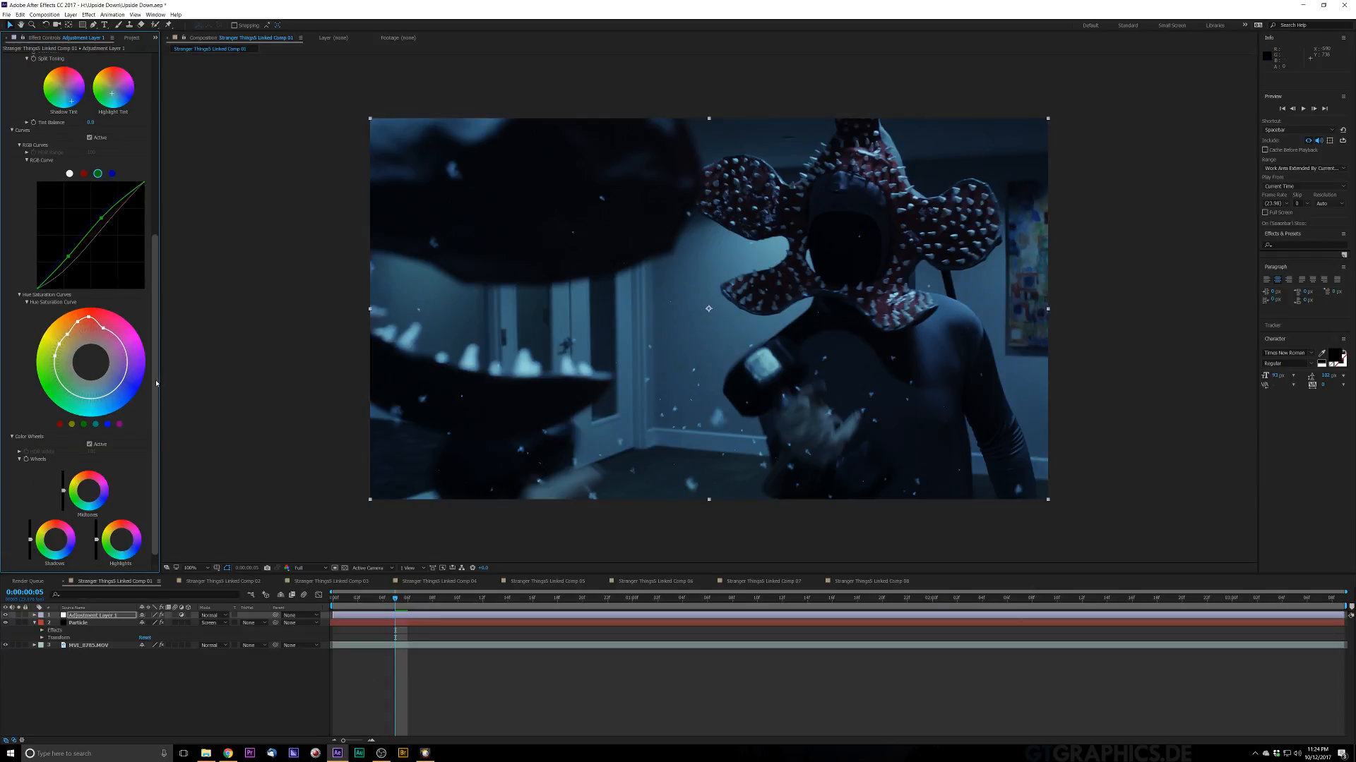
scroll(153, 423, "down", 1)
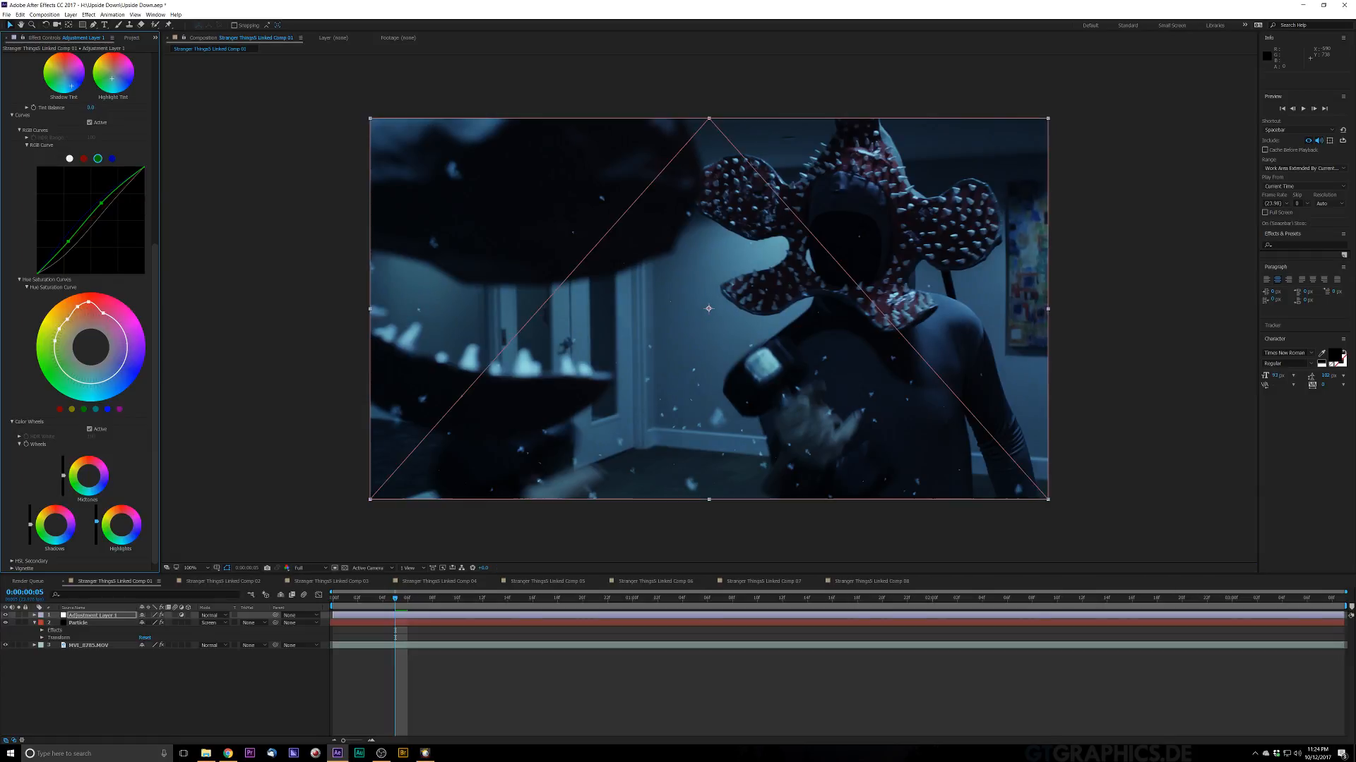
left_click(96, 525)
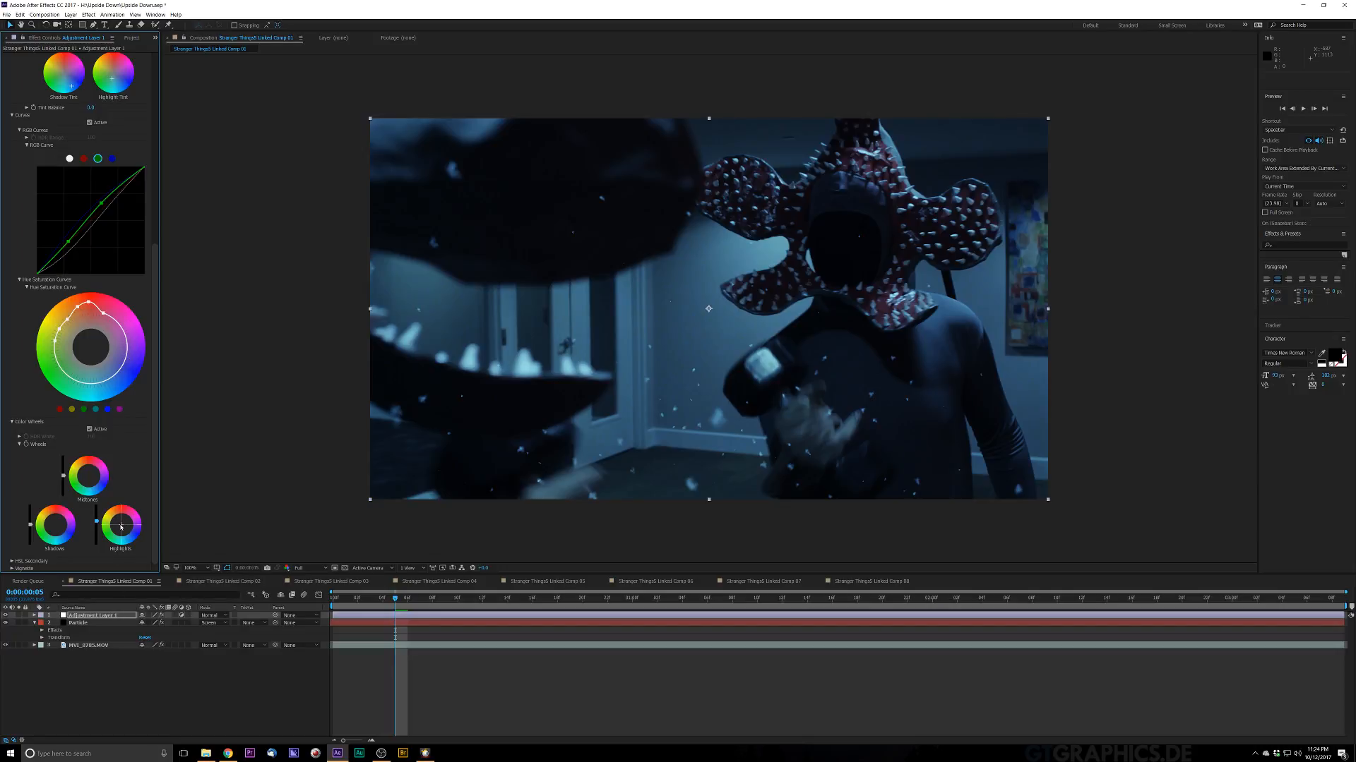
left_click(121, 527)
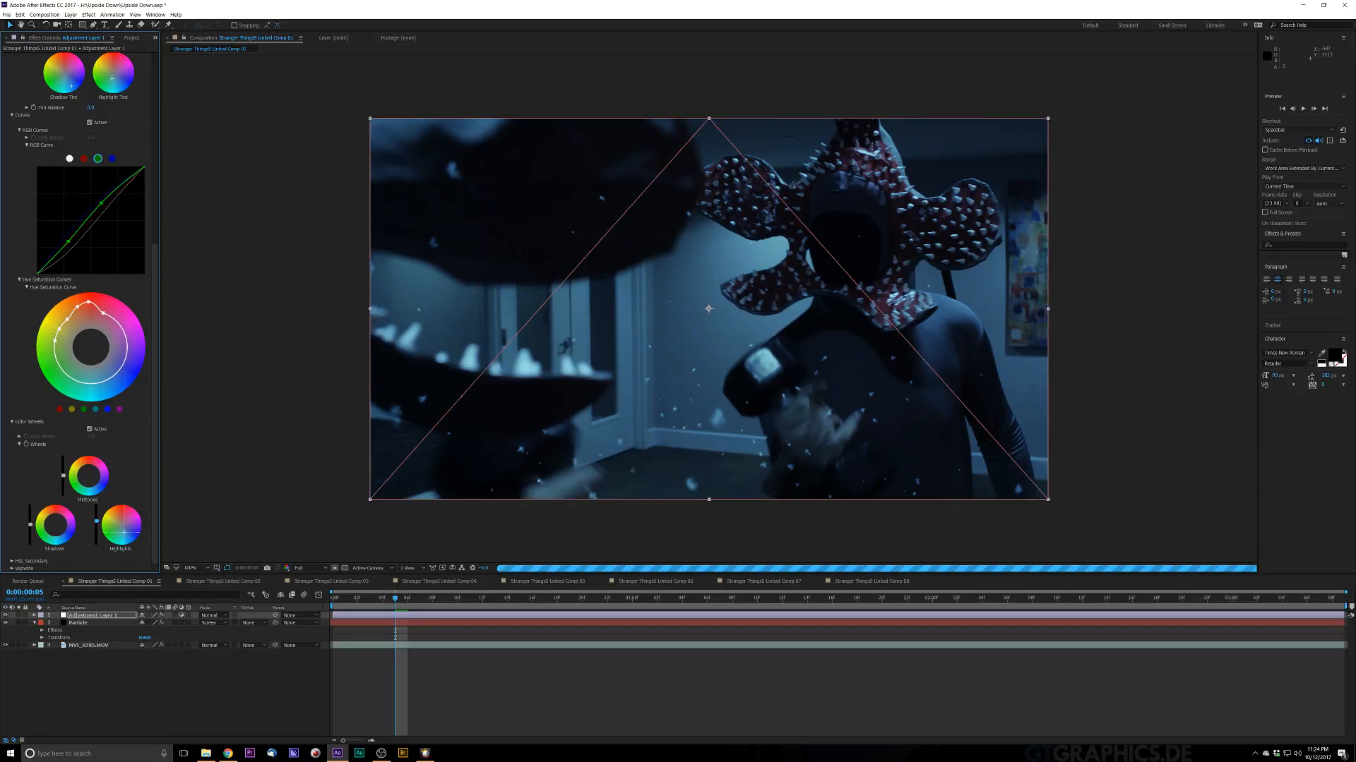
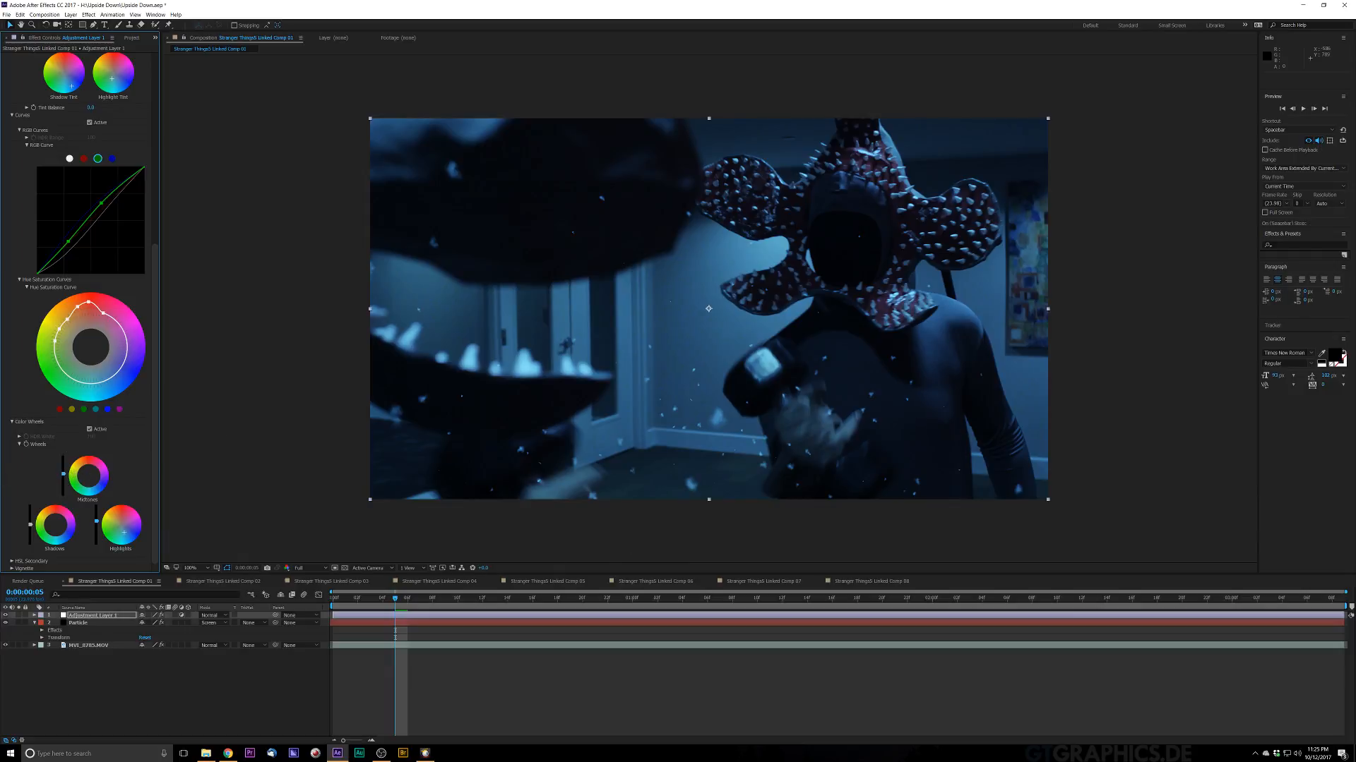
Step: Nudge the Midtones brightness slider and shift the Shadows colour wheel slightly in Lumetri's Color Wheels
left_click_drag(64, 475, 63, 473)
left_click_drag(63, 474, 65, 480)
left_click(54, 528)
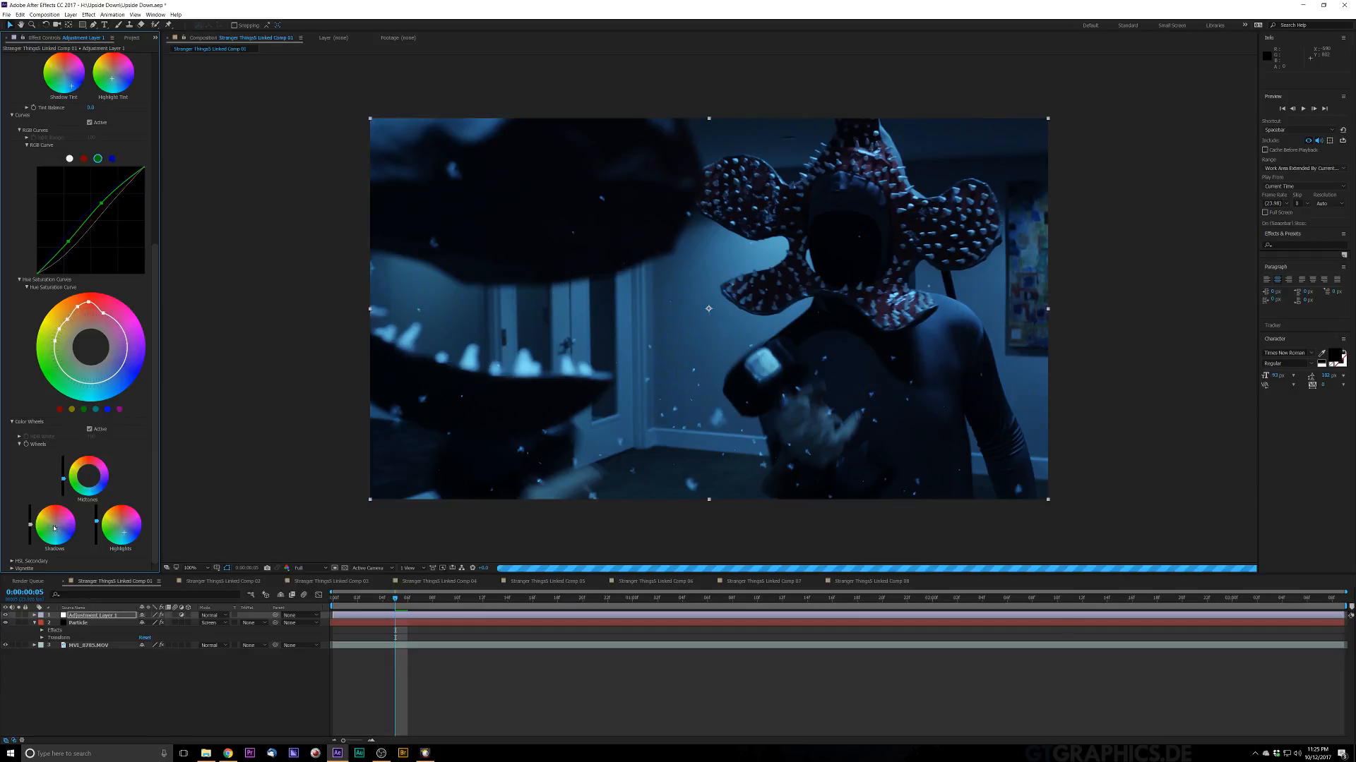
left_click_drag(53, 527, 54, 528)
left_click_drag(50, 526, 51, 526)
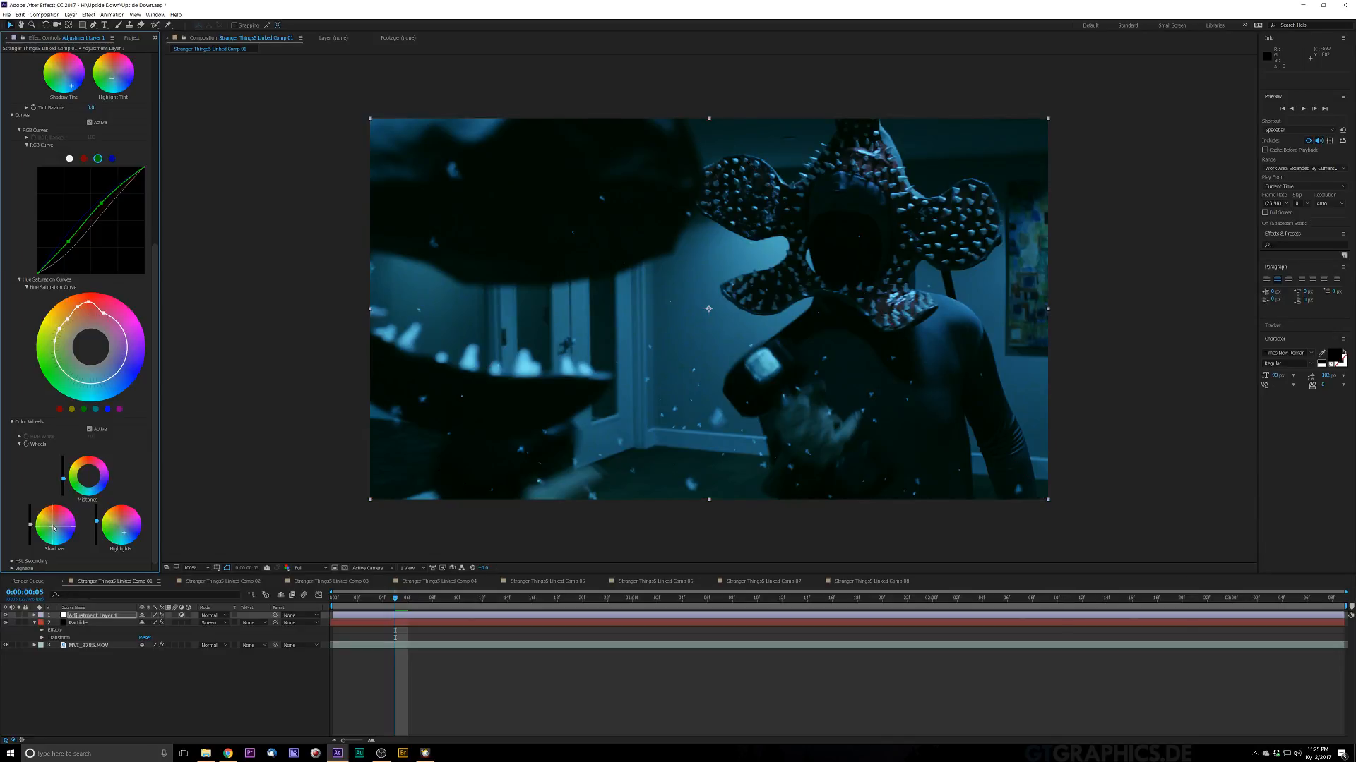
left_click_drag(52, 527, 54, 528)
left_click_drag(54, 526, 52, 528)
left_click_drag(52, 527, 55, 528)
Step: Lower the composition preview resolution, return to the start and play back the graded shot
left_click(331, 600)
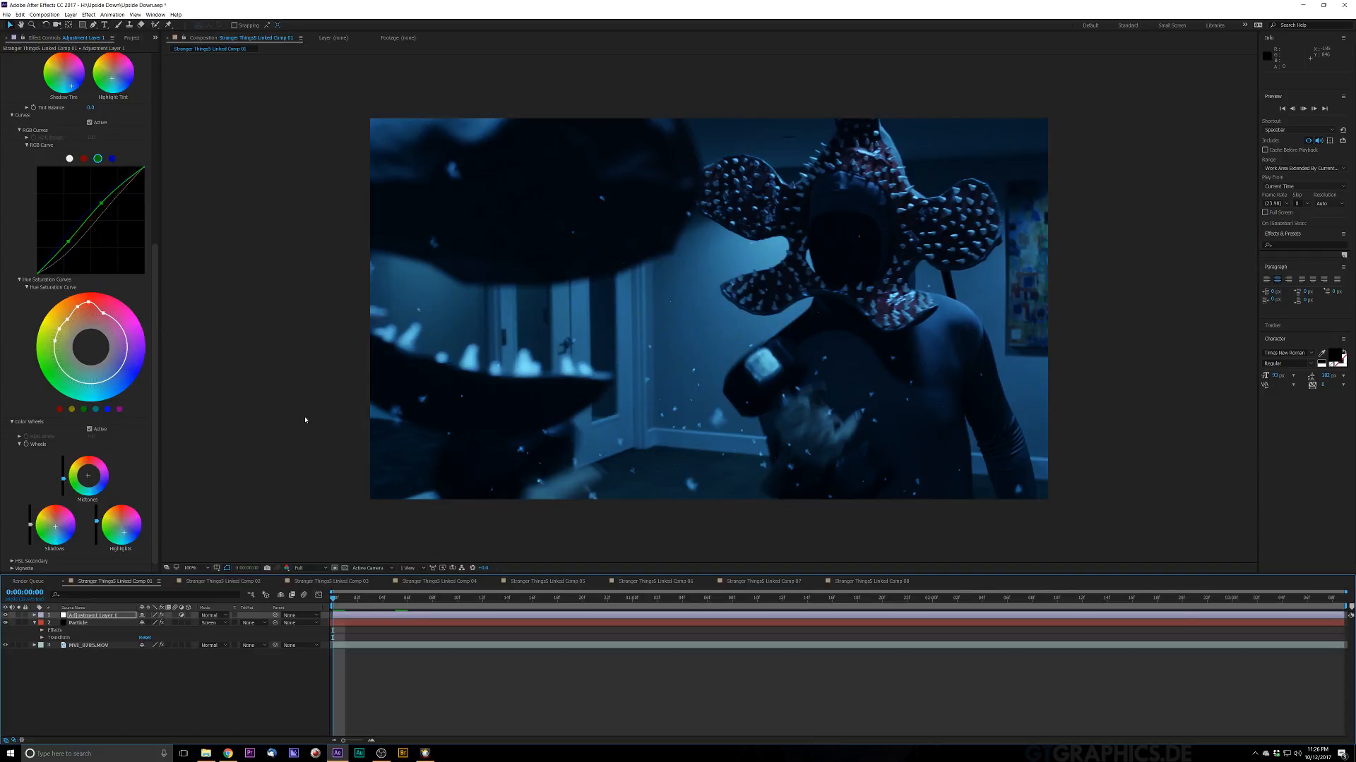
left_click(317, 569)
left_click(307, 597)
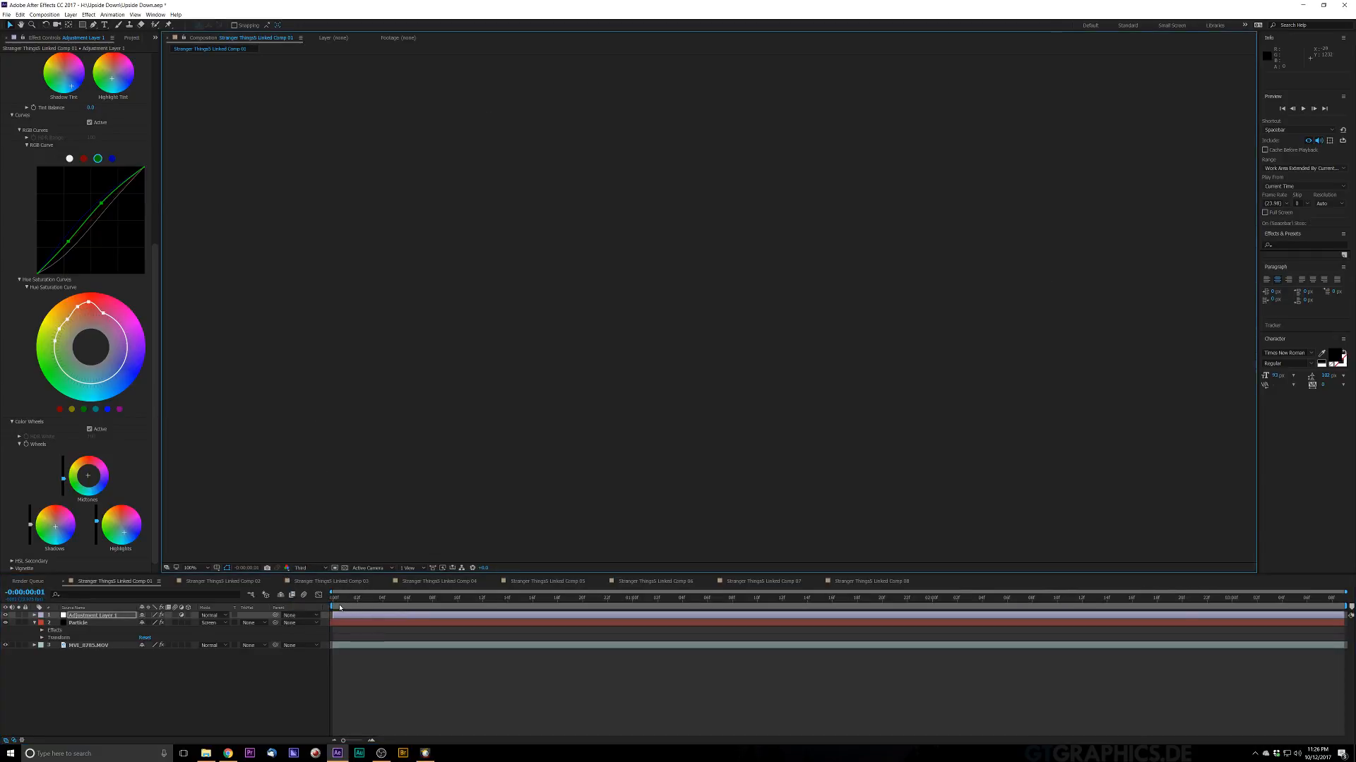
left_click(337, 600)
scroll(518, 390, "down", 1)
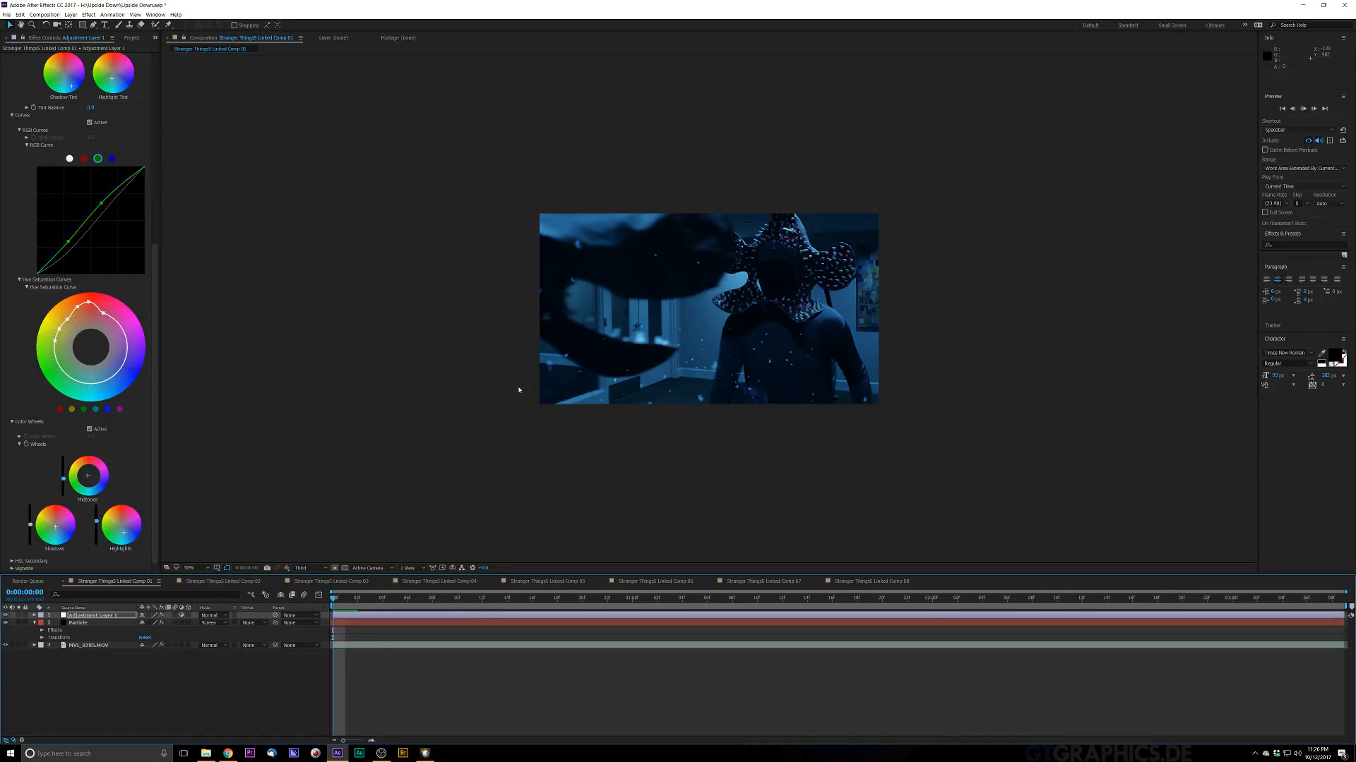
key("space")
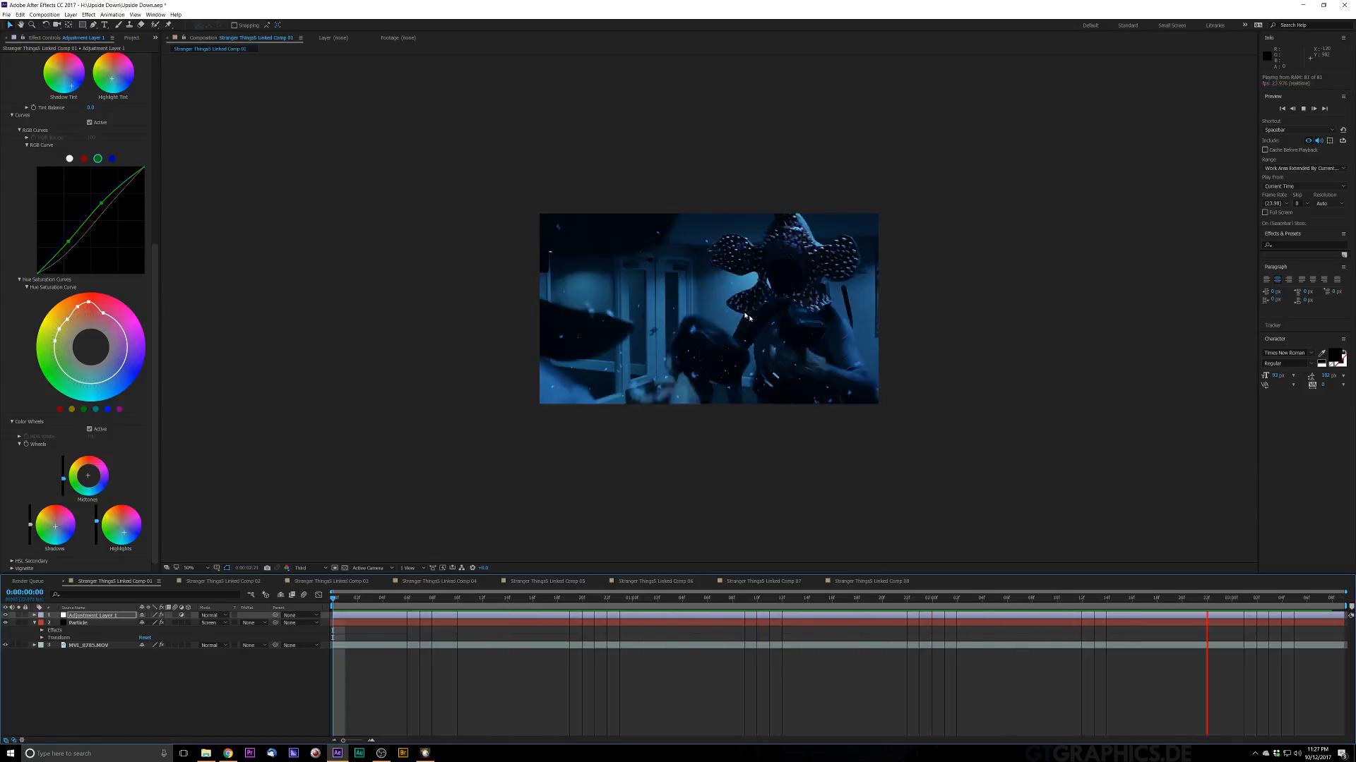
key("space")
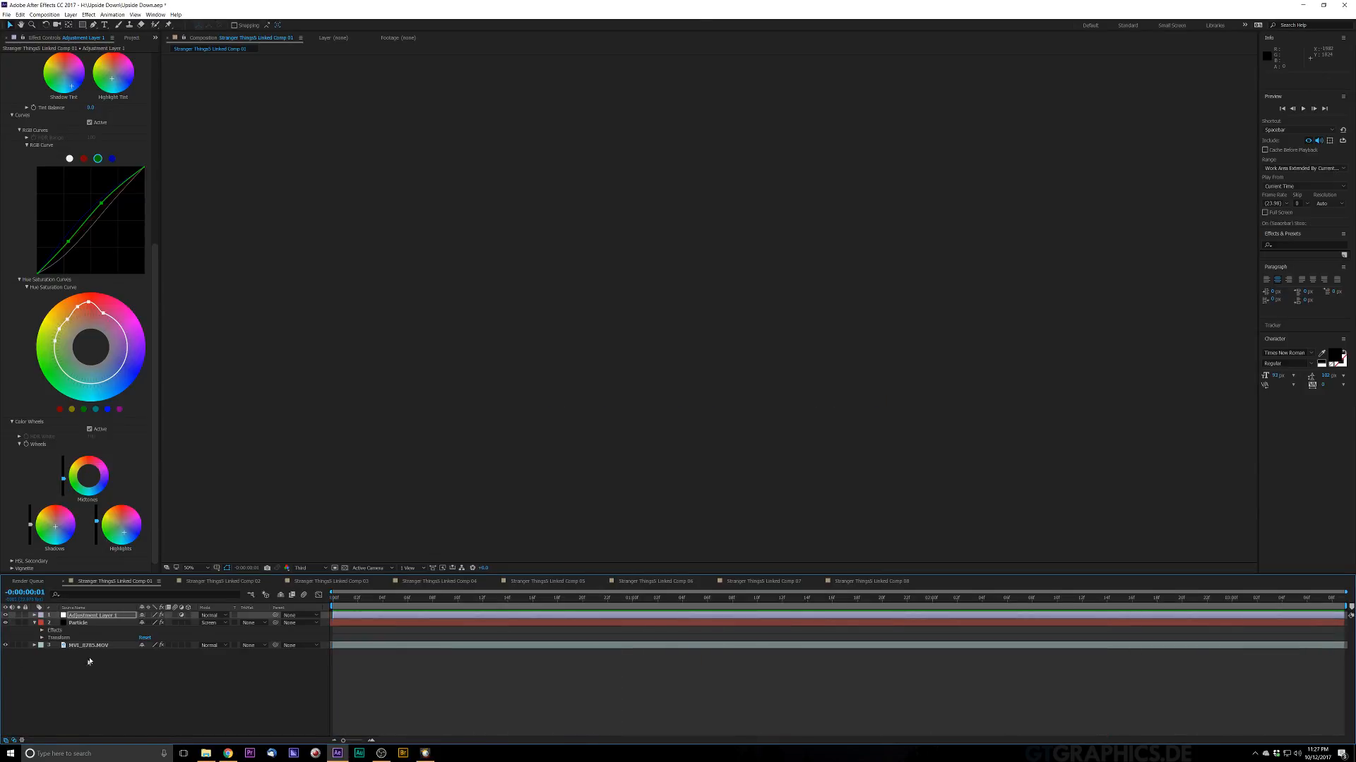
Step: Scrub to a mid-shot frame, switch off the Lumetri Color effect and hide the Particle layer
left_click(88, 646)
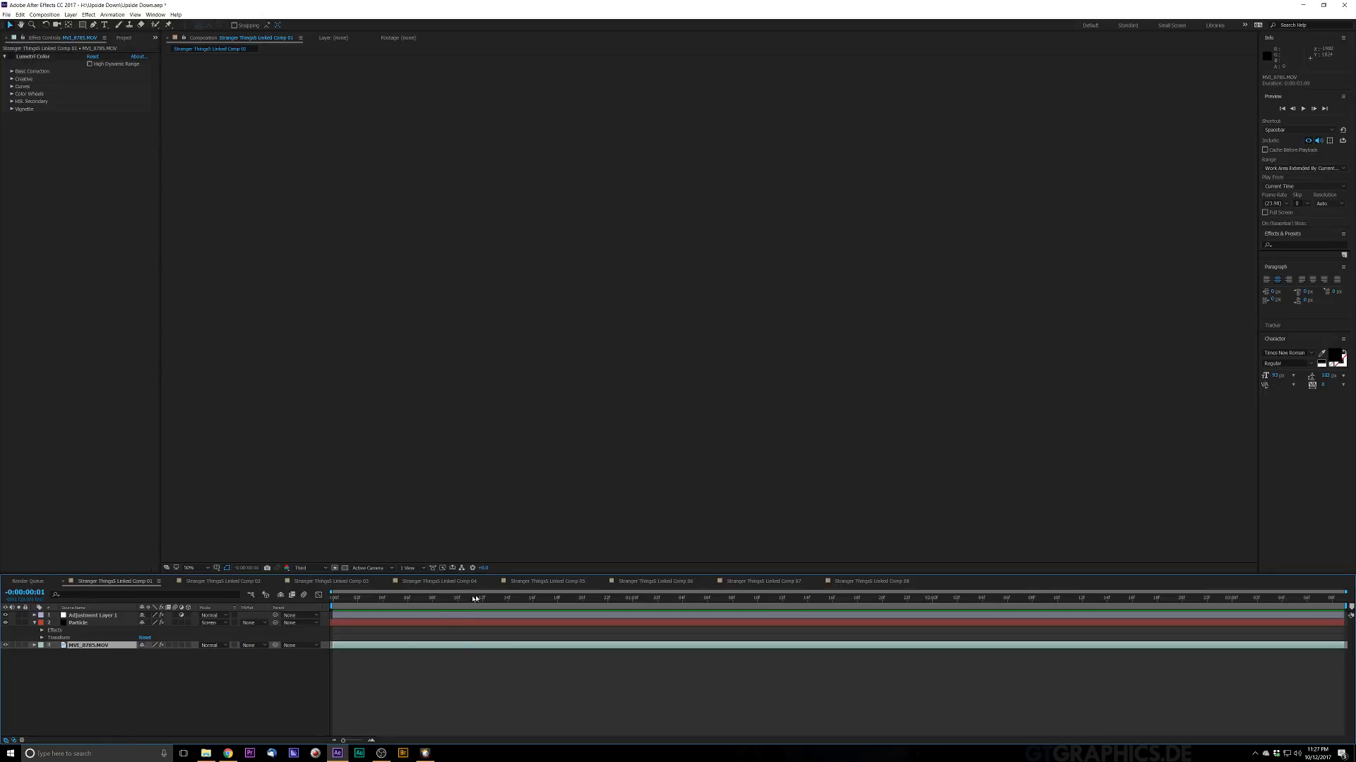
left_click_drag(475, 599, 557, 599)
key("period")
key("period")
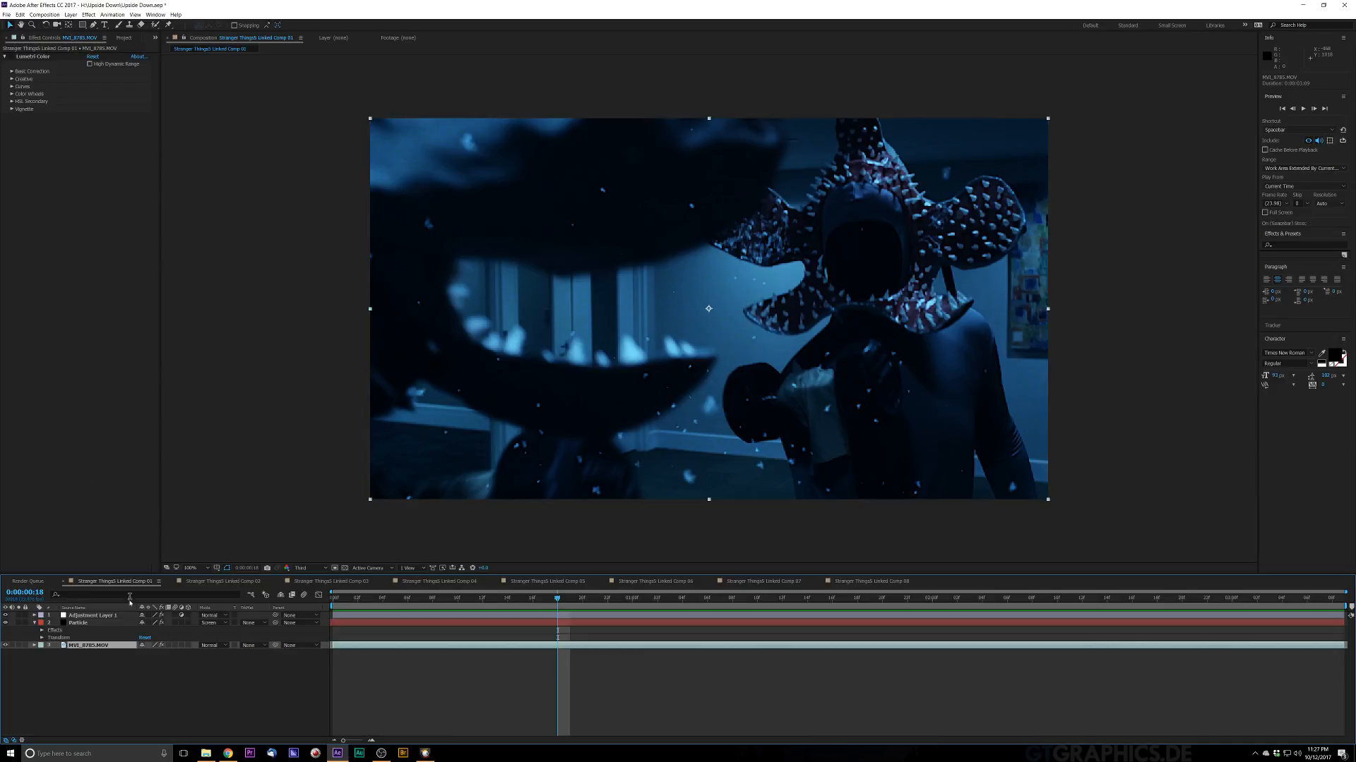
left_click(92, 615)
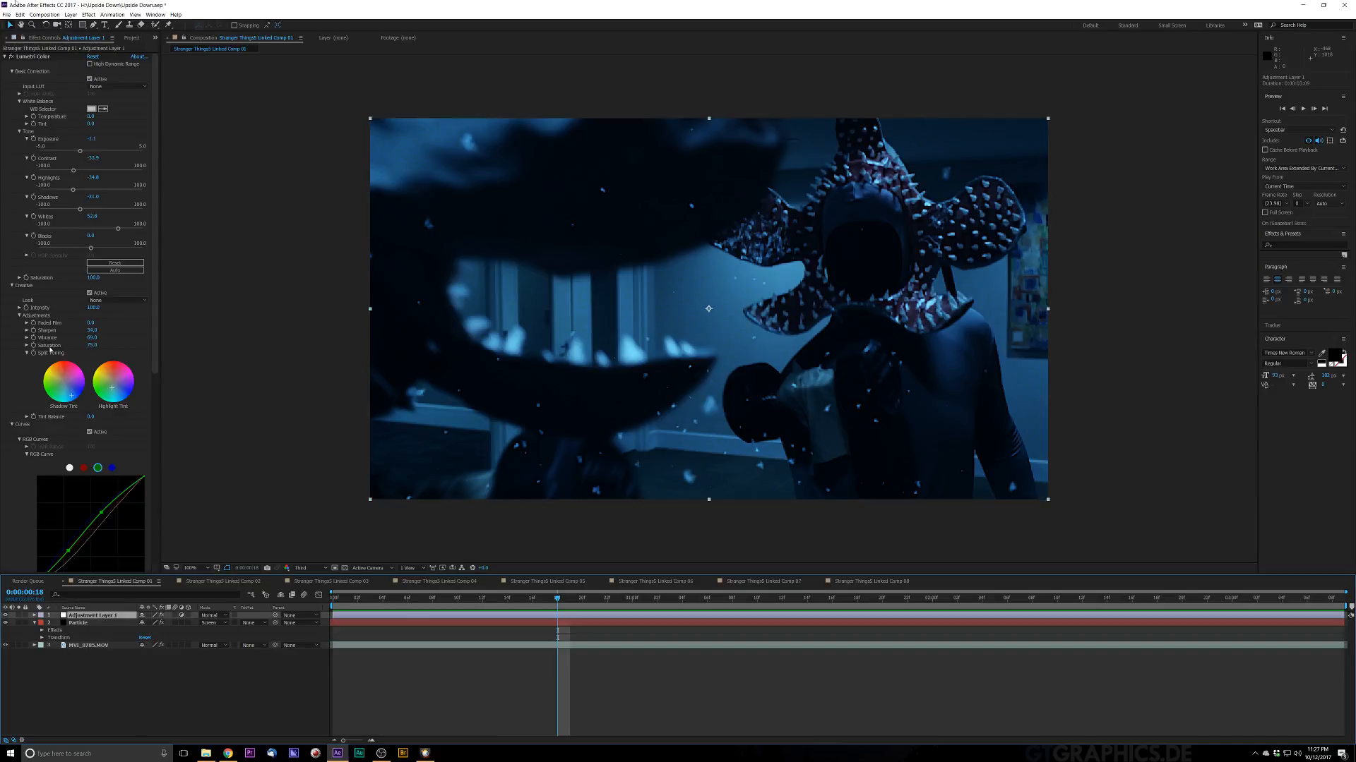
left_click(11, 58)
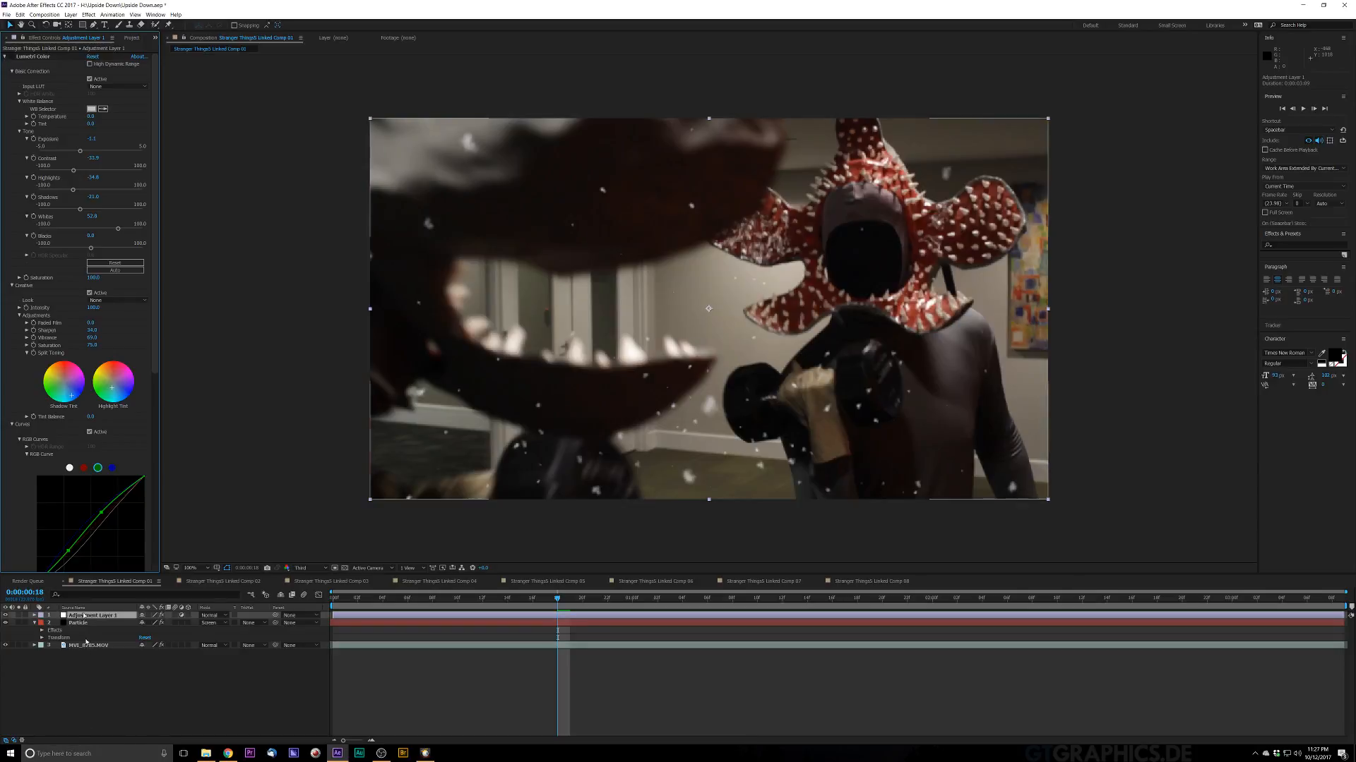
left_click(5, 623)
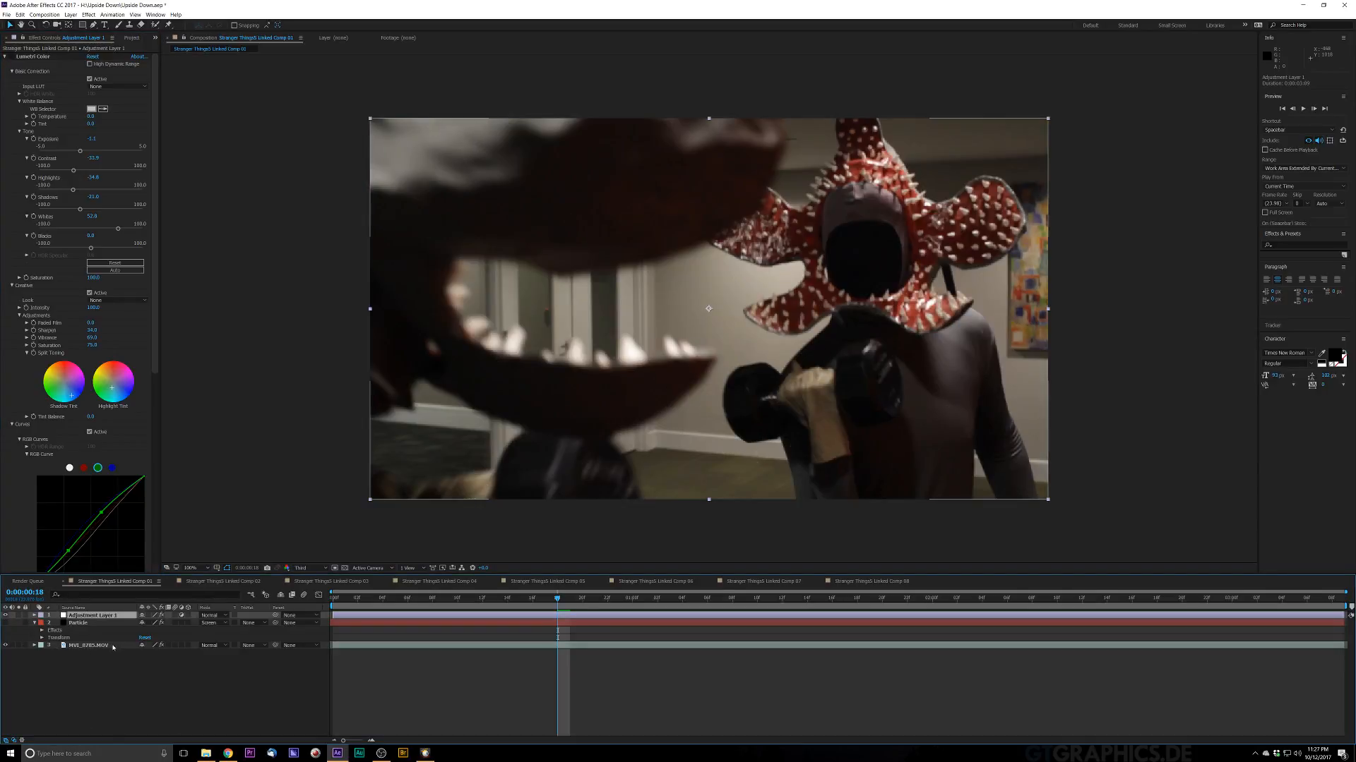
Step: Return to the first frame and add a new Null Object layer to the composition
left_click(169, 645)
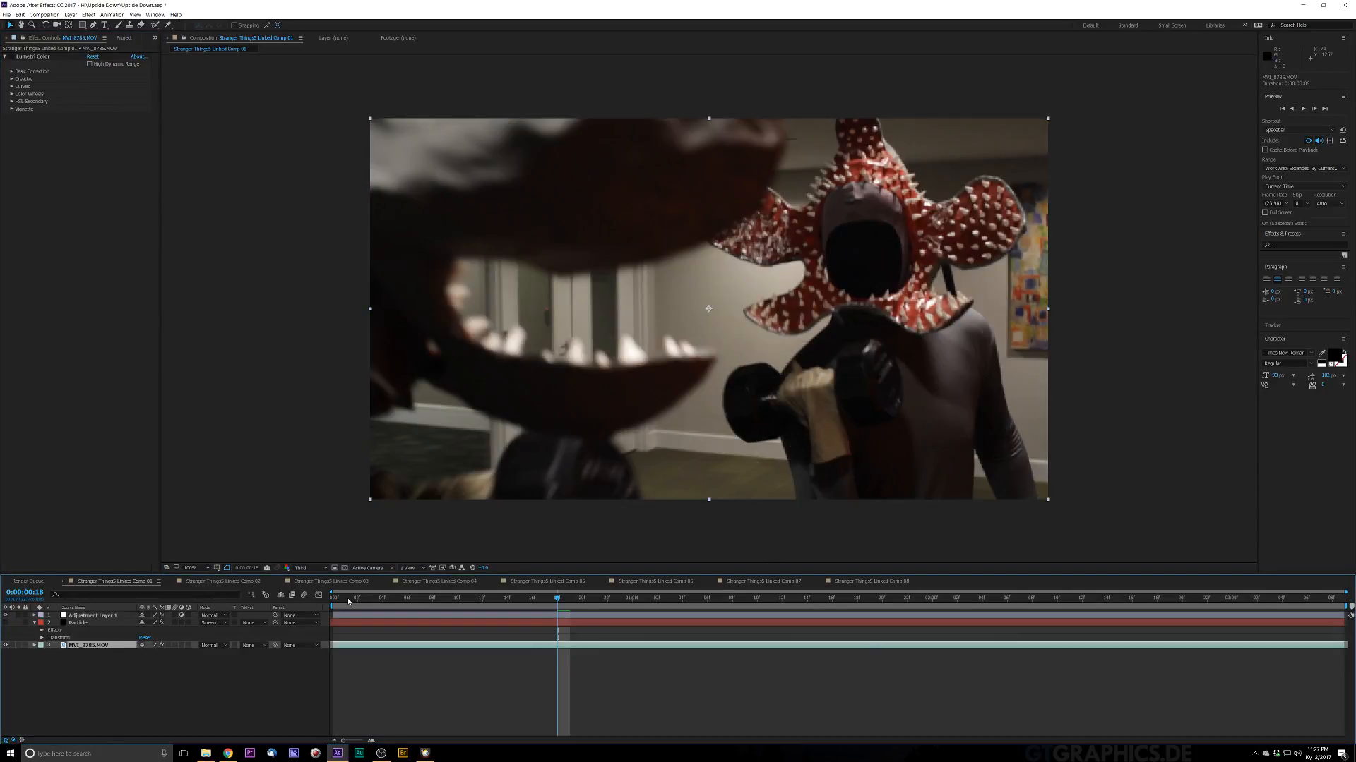
left_click_drag(348, 600, 312, 537)
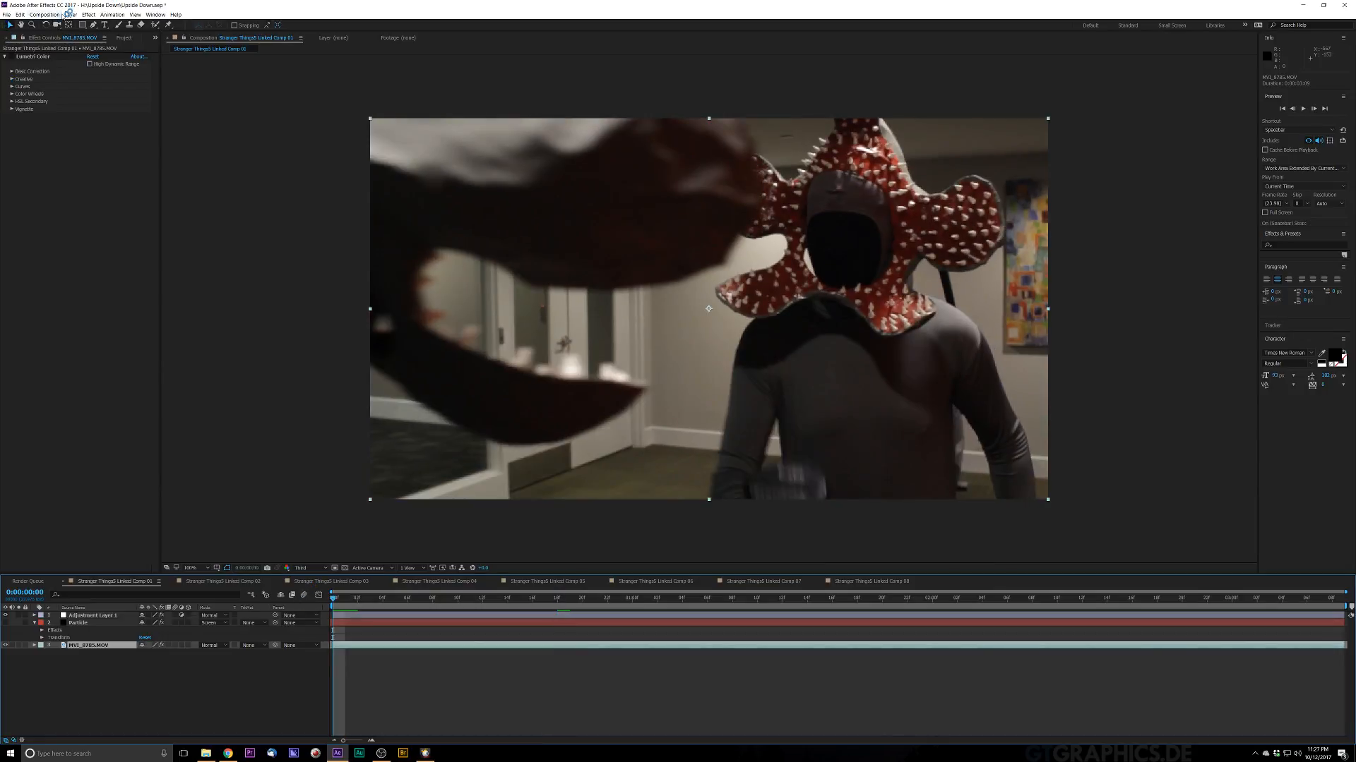
left_click(71, 15)
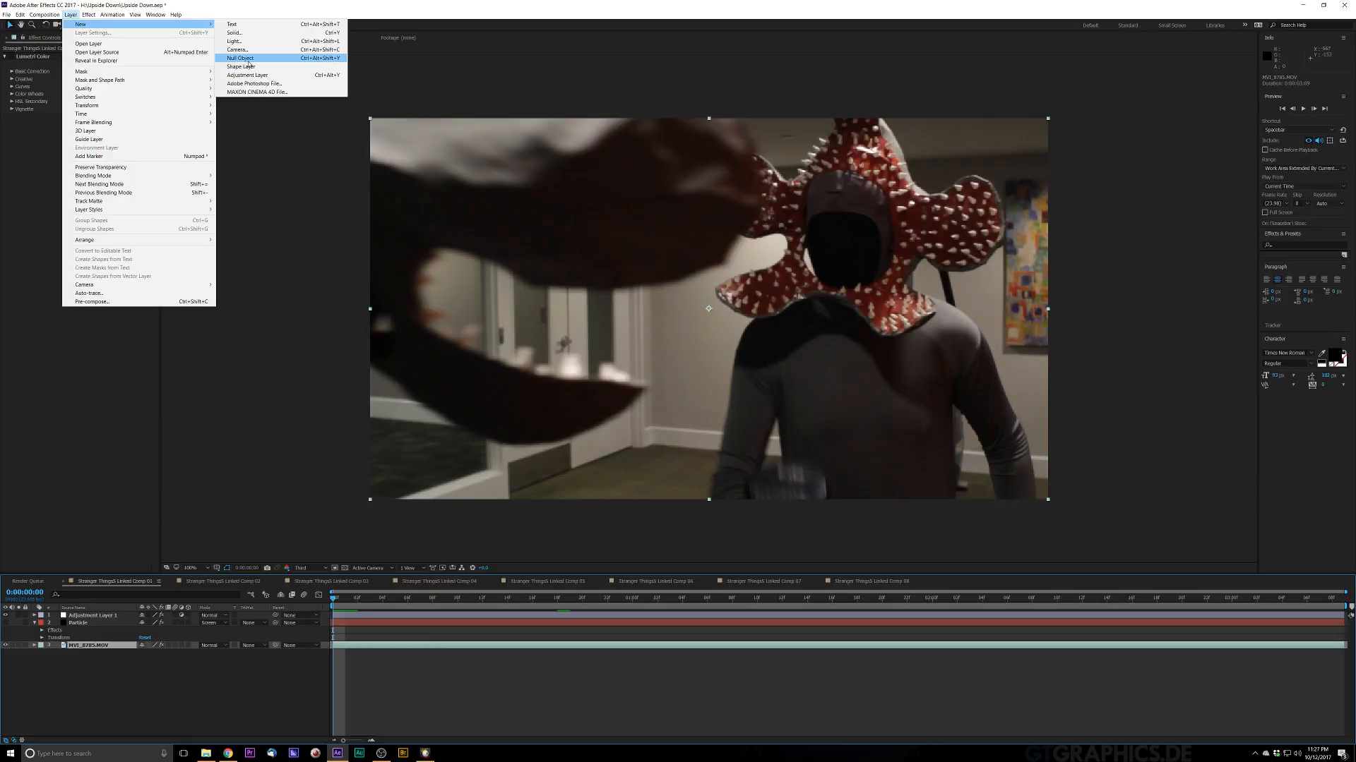
left_click(254, 63)
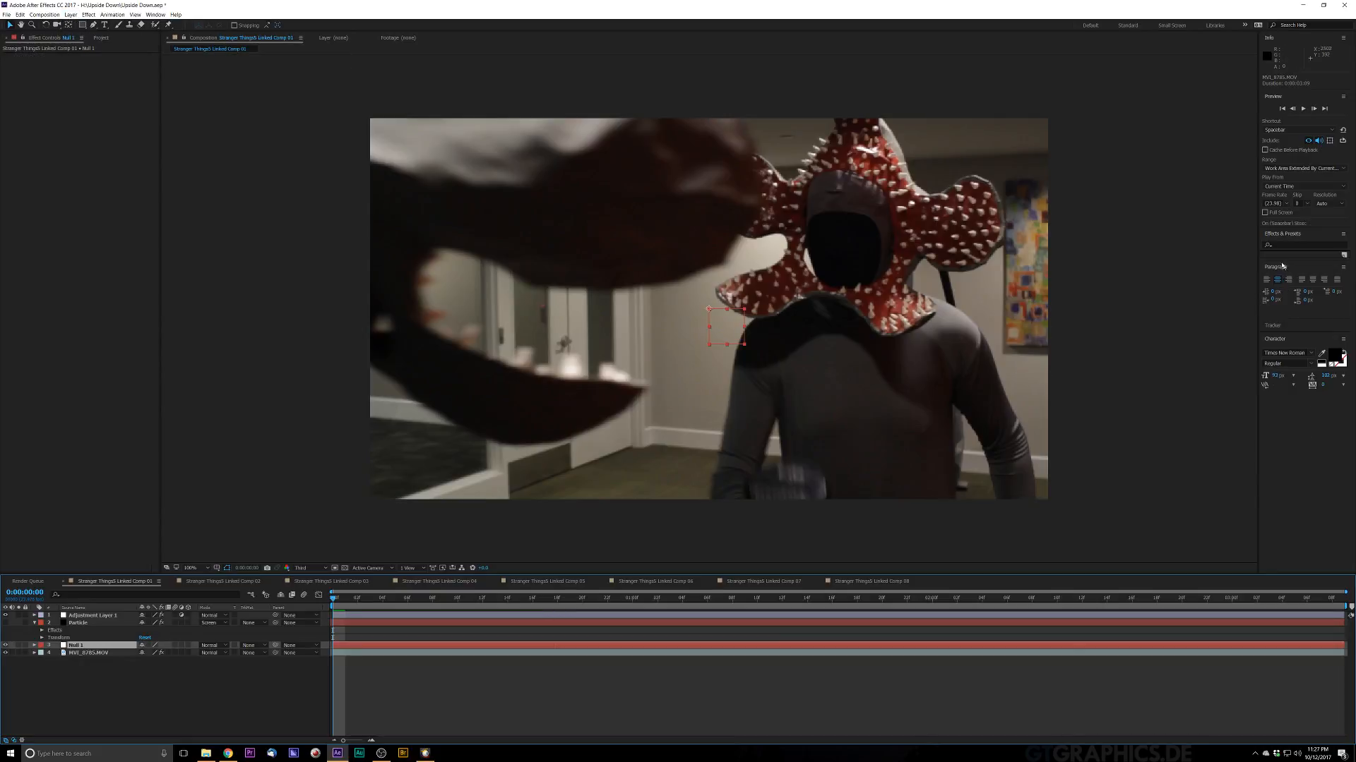
Step: Open the Tracker panel, select the footage layer and preview the shot from the start
left_click(1286, 328)
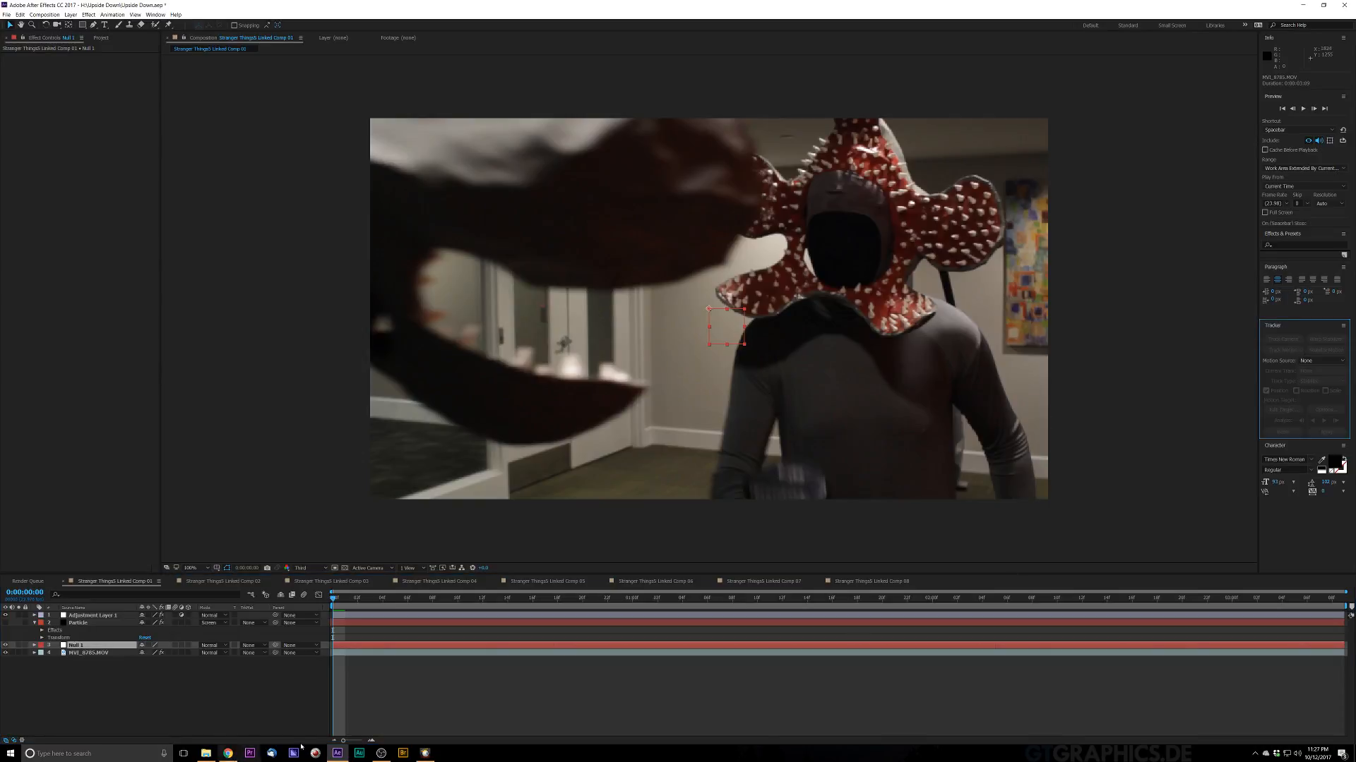
left_click(421, 655)
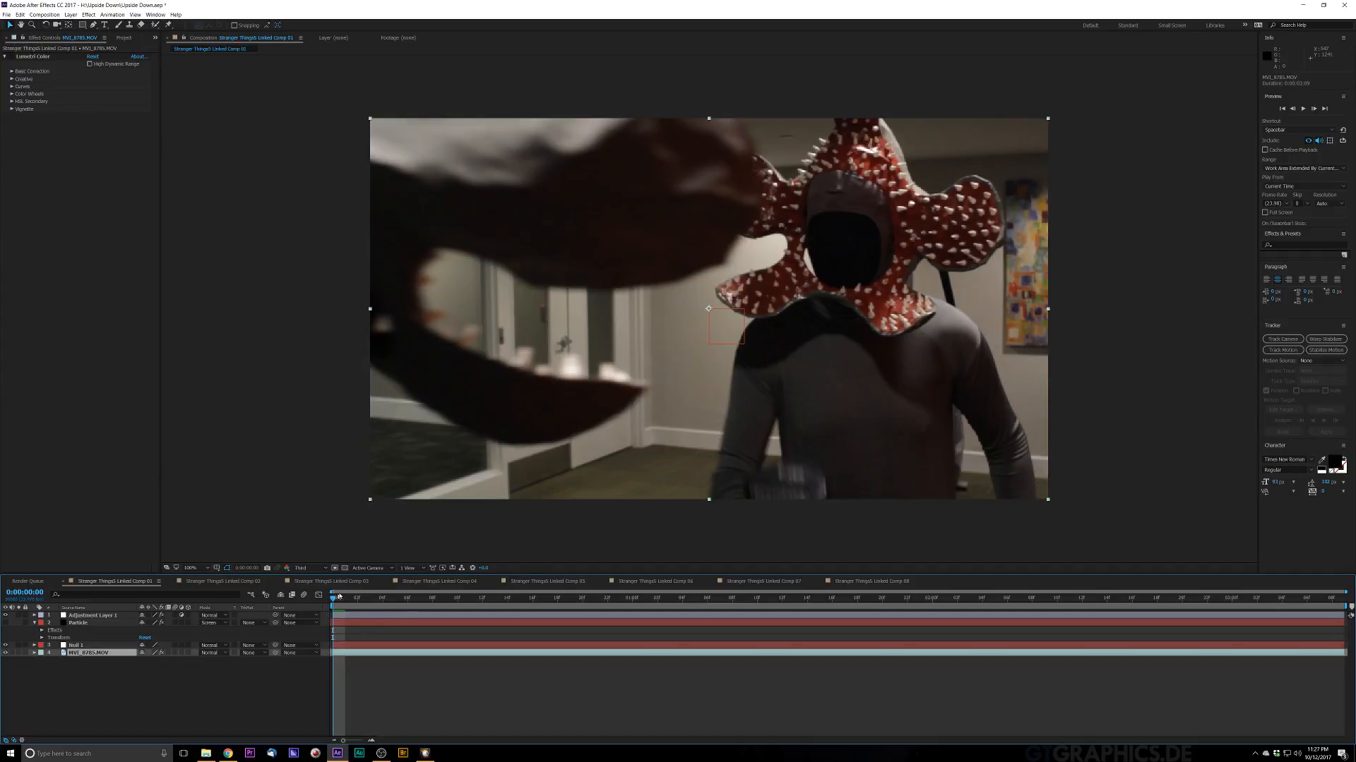
left_click_drag(351, 603, 409, 643)
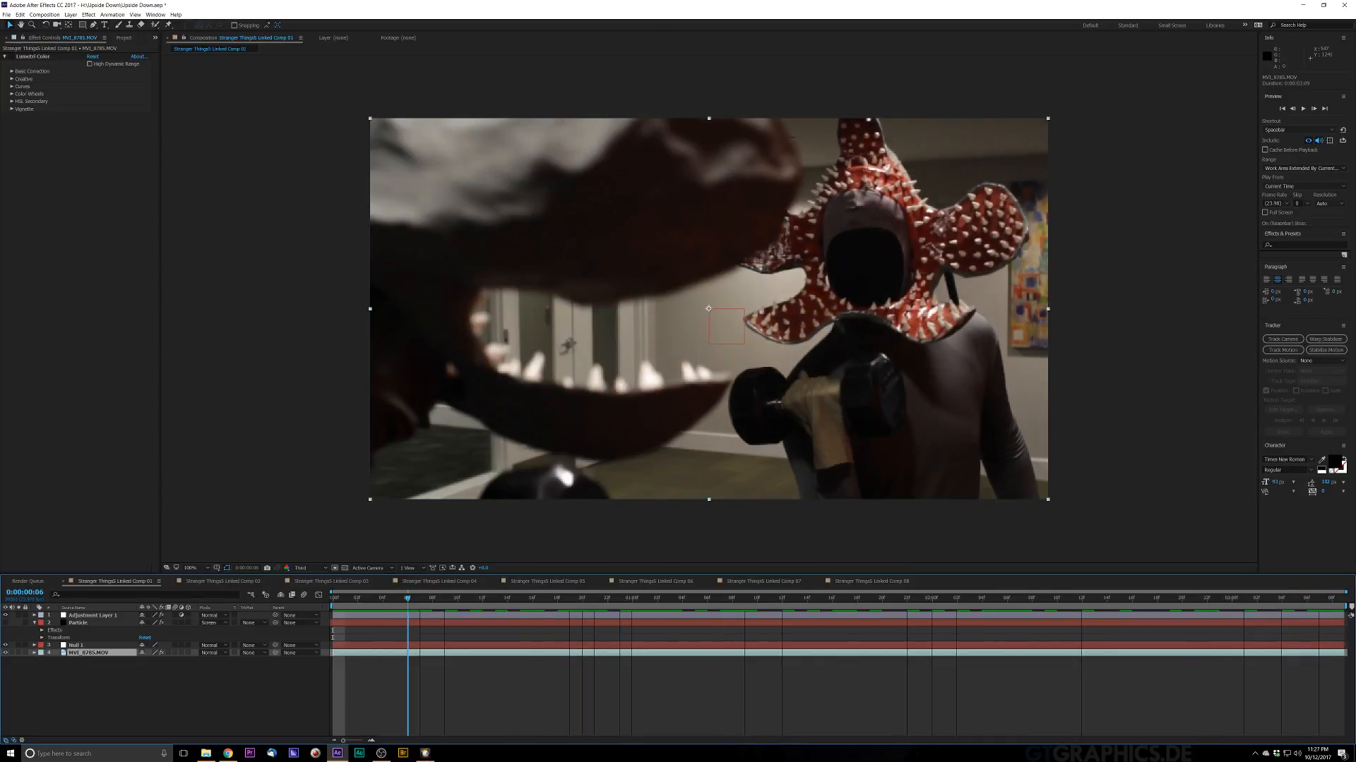
key("space")
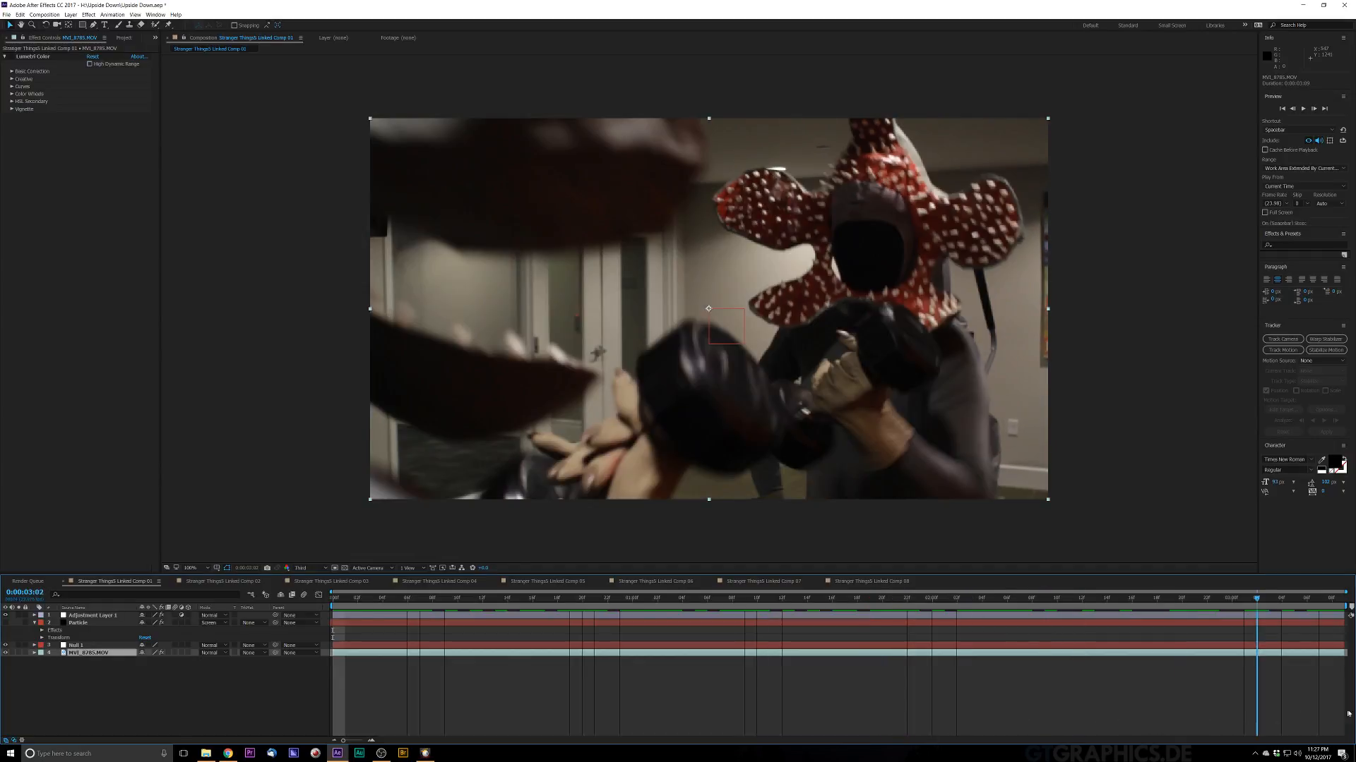
left_click_drag(1231, 719, 1268, 699)
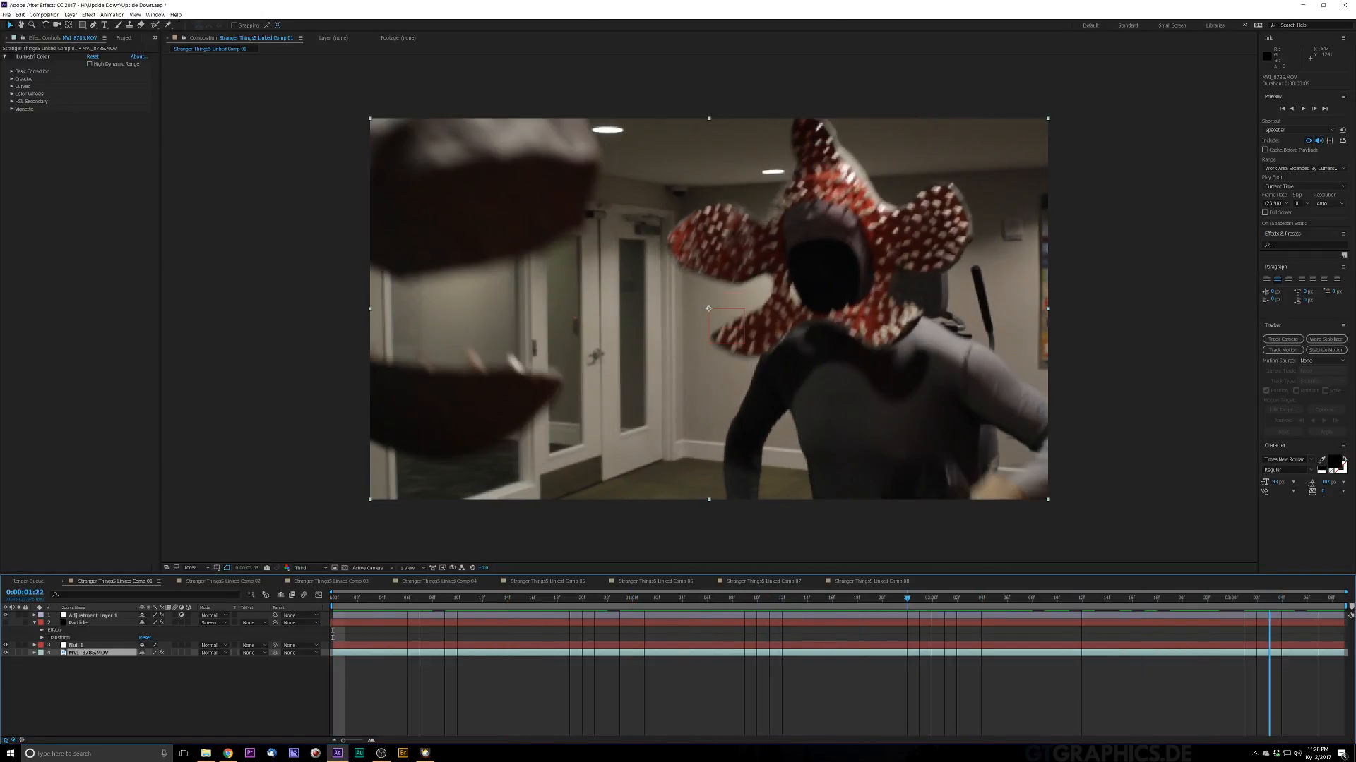
key("Home")
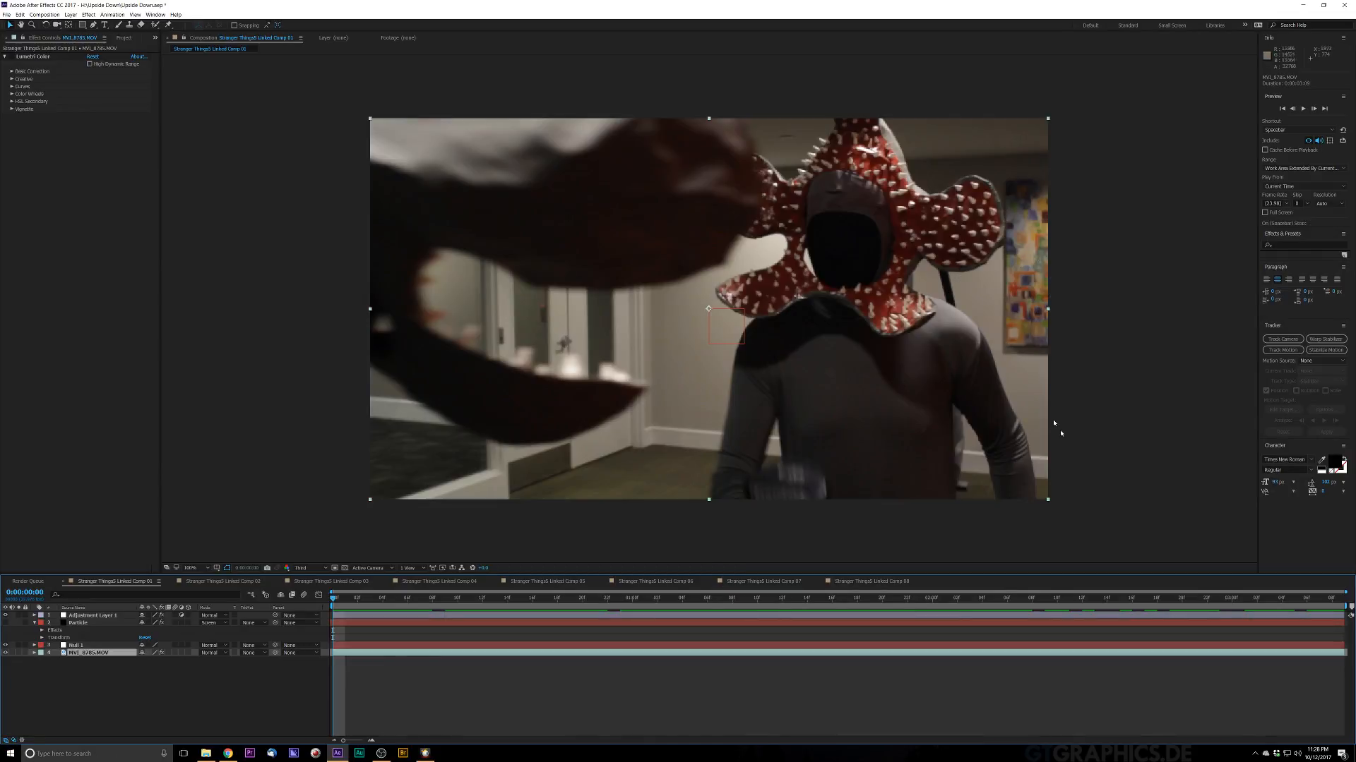
Step: Start Track Motion on the footage layer and change the composition preview resolution
left_click(1282, 350)
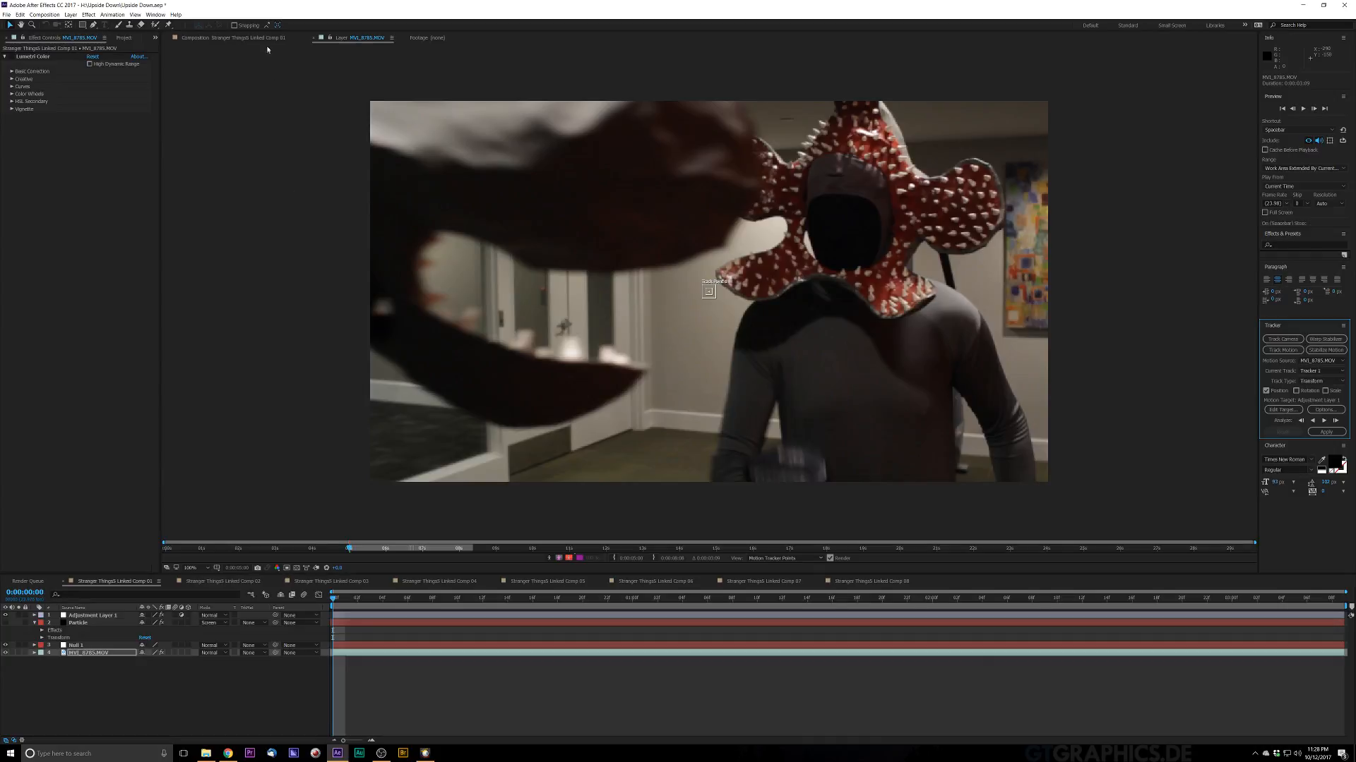
left_click(229, 38)
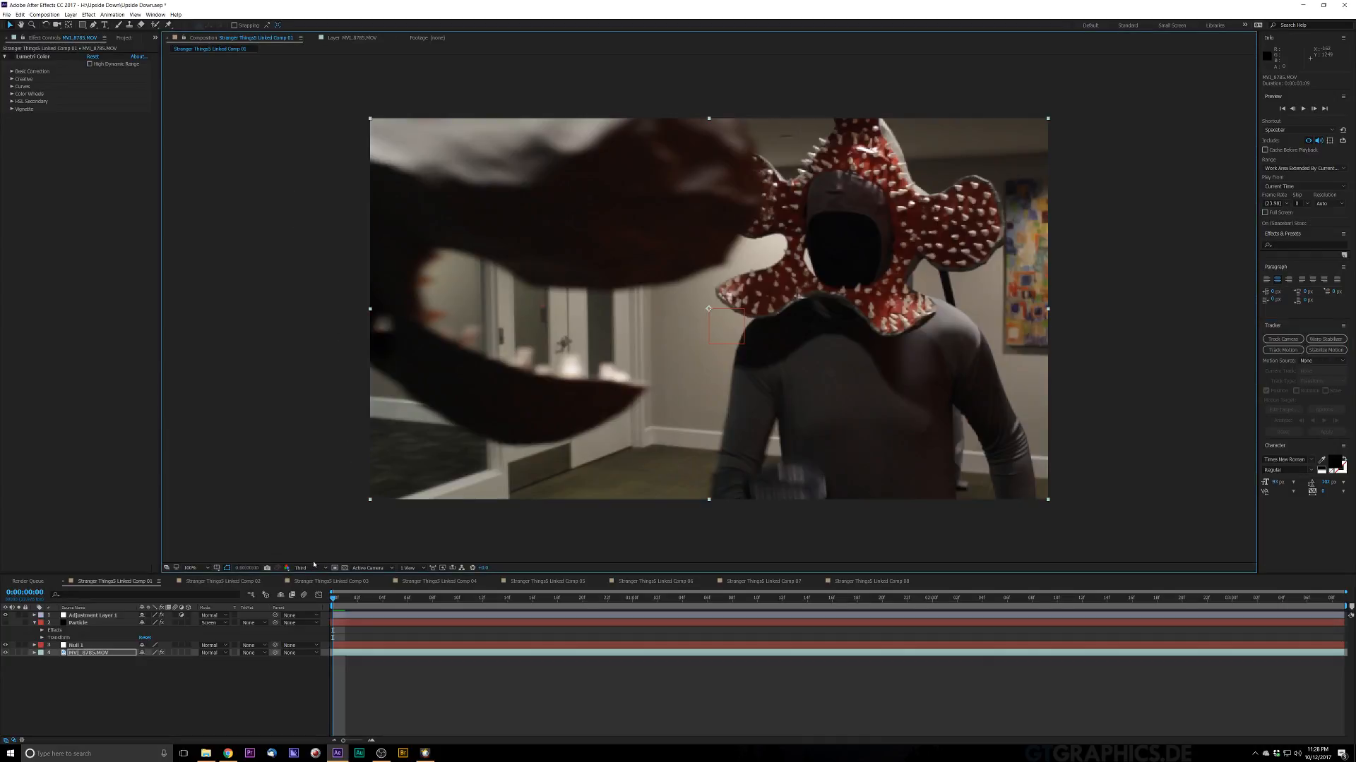
left_click(314, 566)
left_click(304, 587)
left_click(1282, 350)
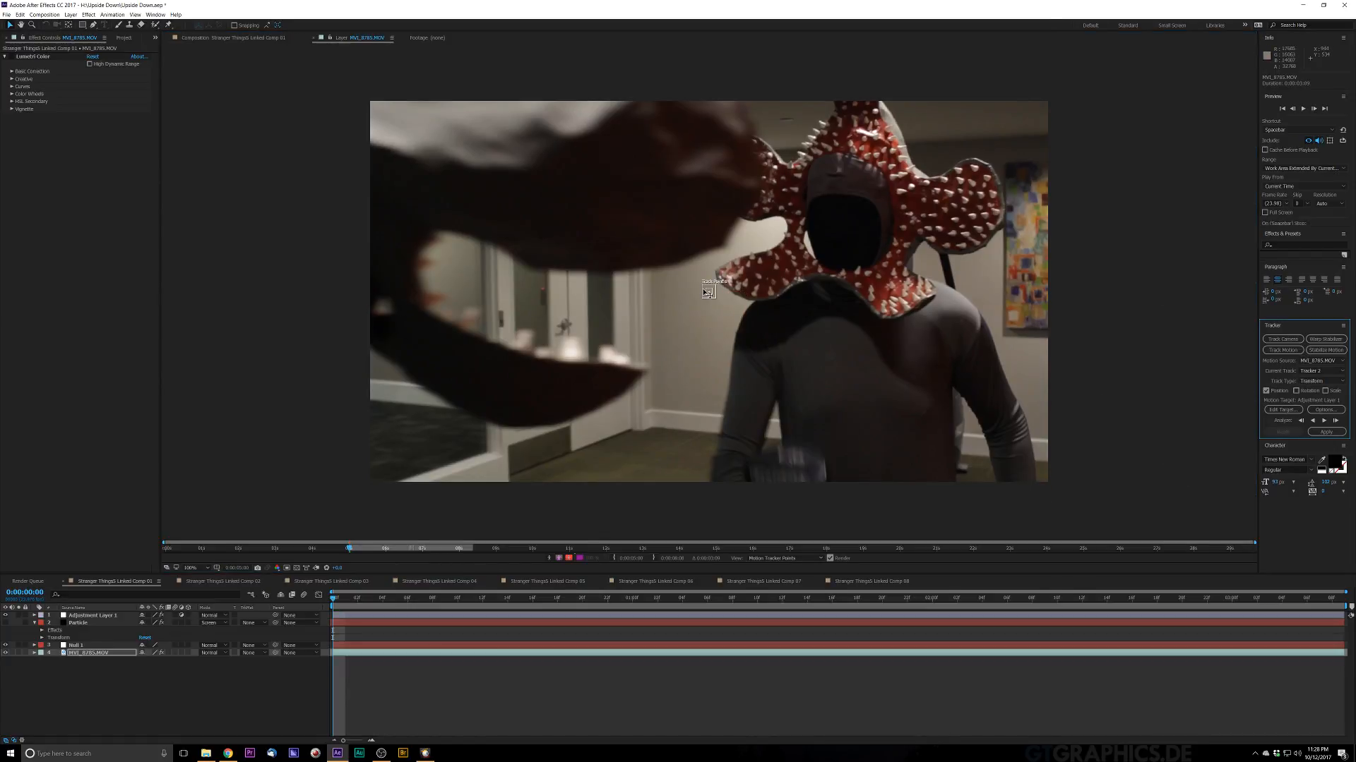
Step: Place Track Point 1 on the shoulder edge by the painting and resize its feature and search regions
left_click(706, 292)
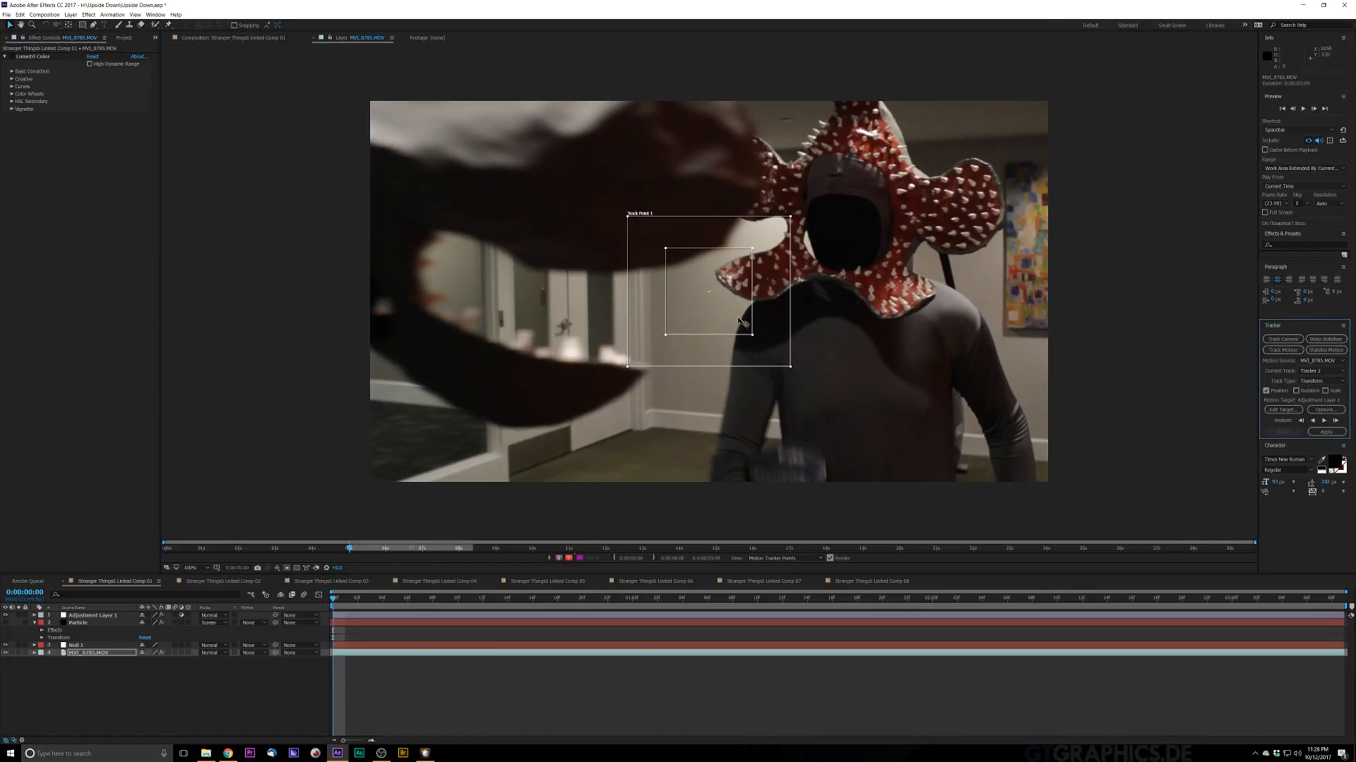
left_click_drag(711, 295, 1011, 334)
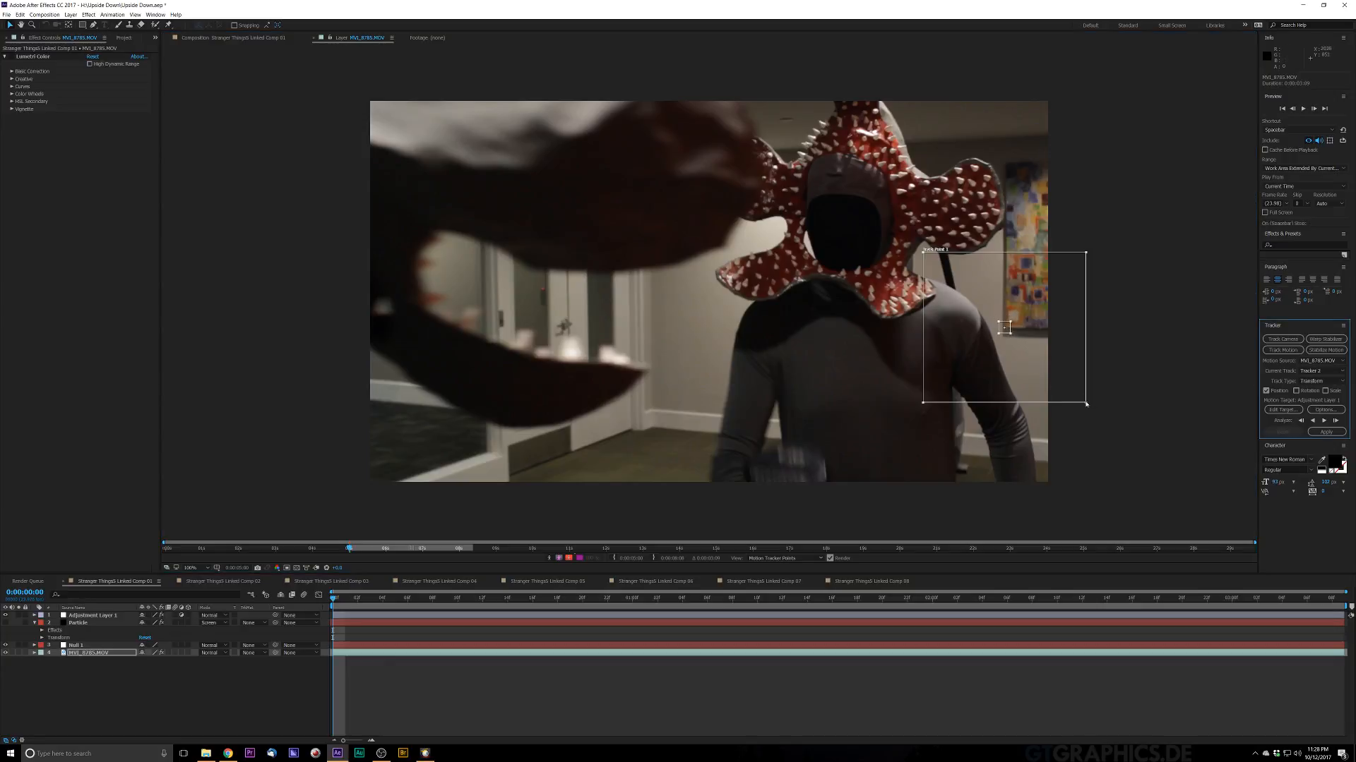
left_click_drag(1086, 405, 1018, 342)
key("period")
key("period")
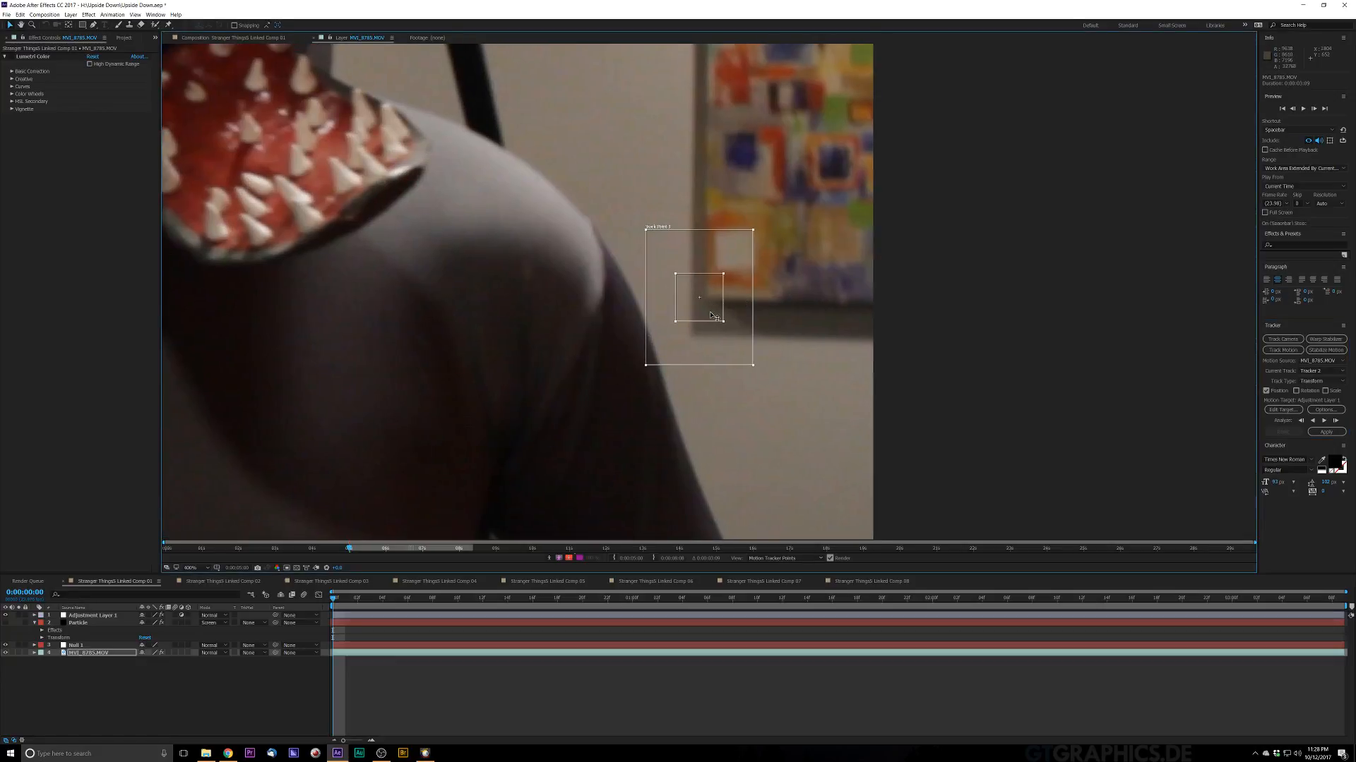
left_click_drag(713, 313, 726, 302)
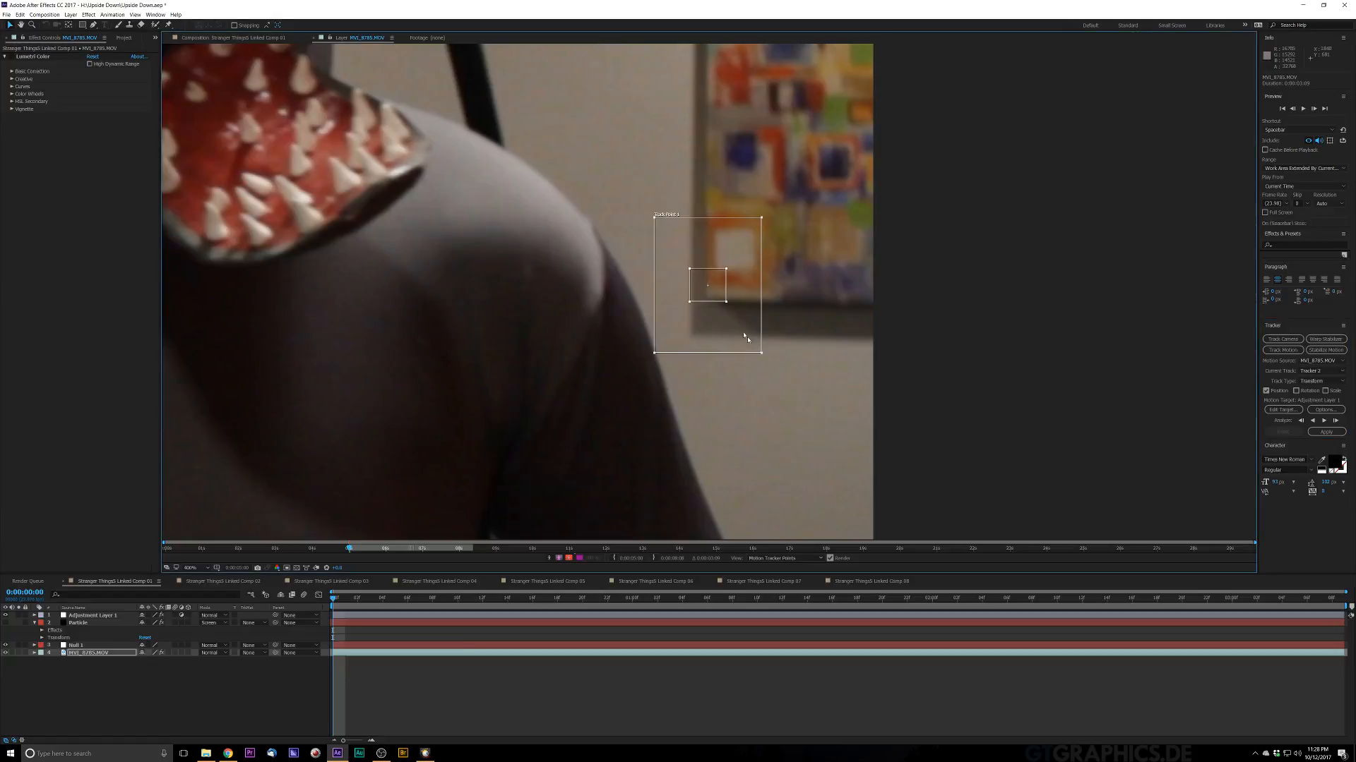
left_click_drag(762, 355, 745, 324)
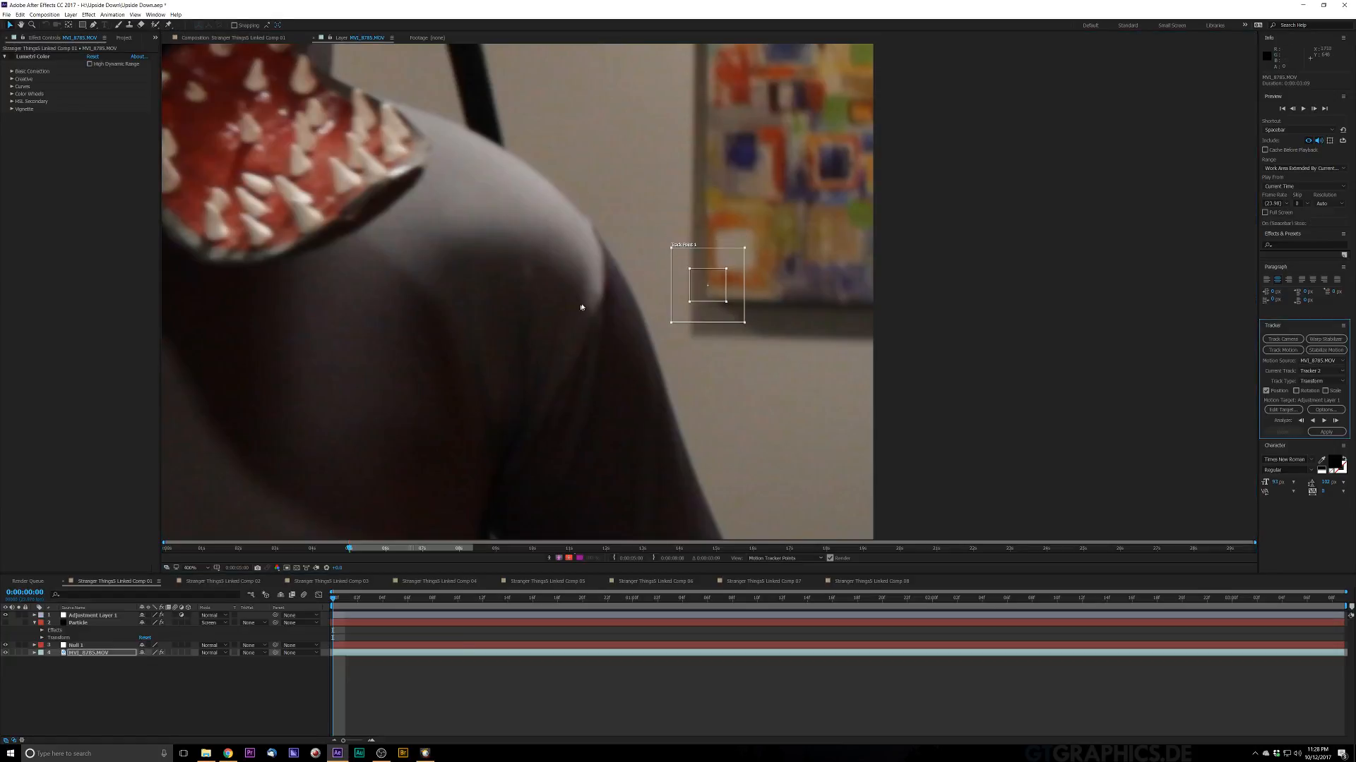
key("comma")
key("comma")
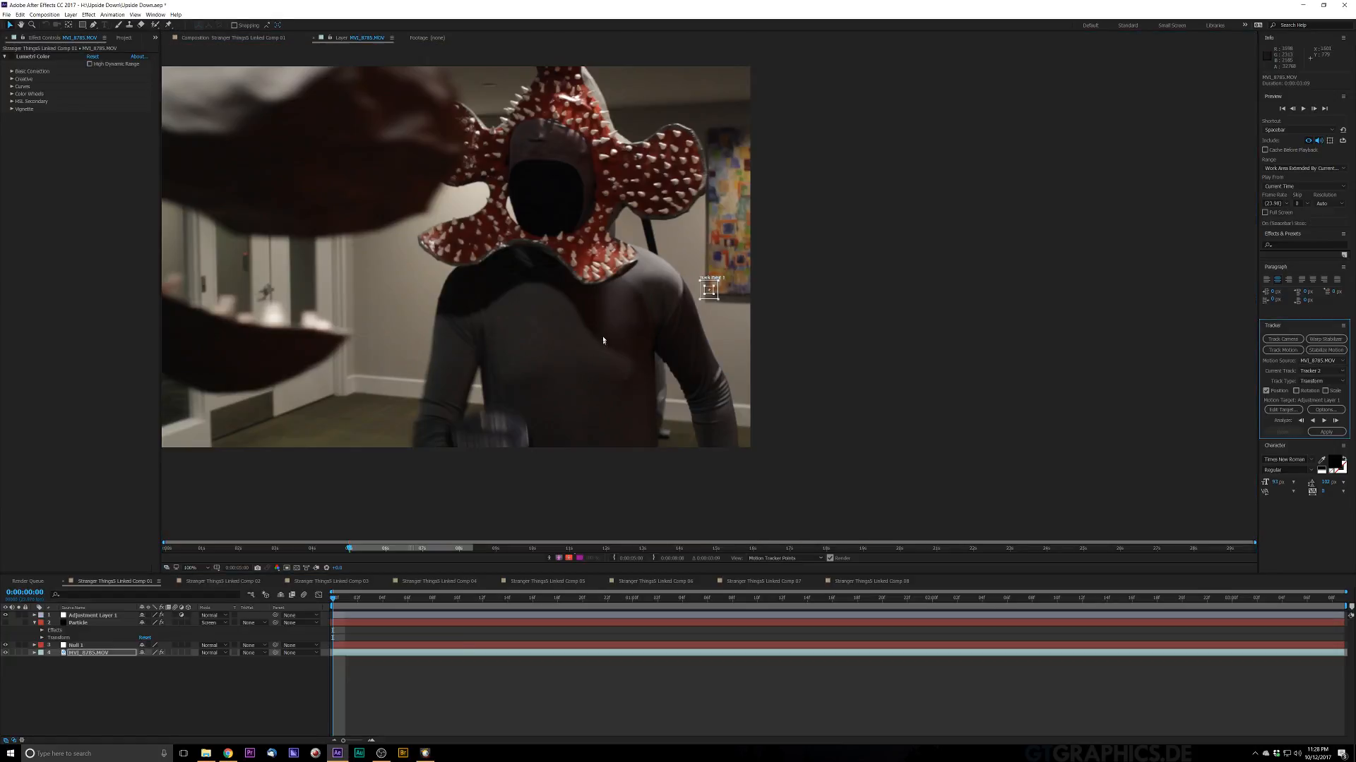
Step: Analyze the track forward, then move the track point onto the wall edge where it drifted
left_click_drag(377, 246, 613, 325)
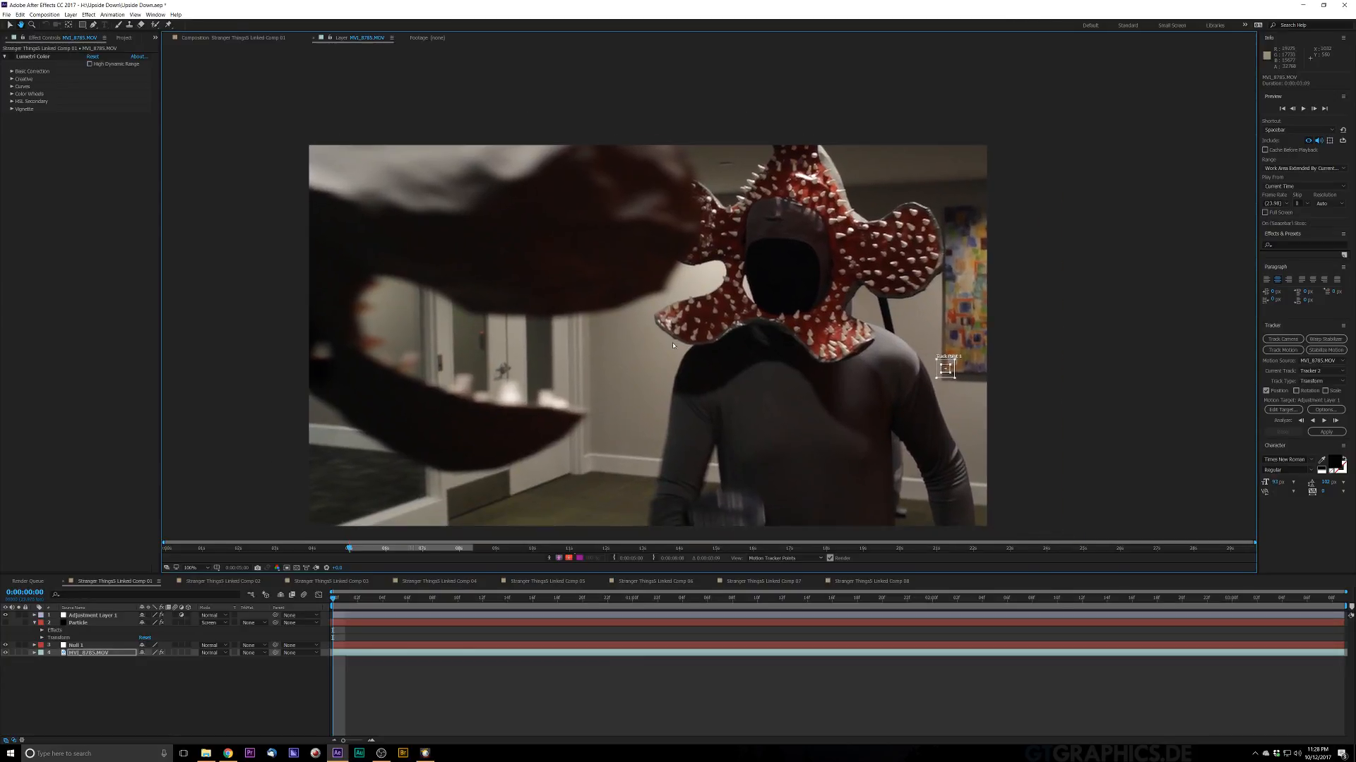
left_click(1325, 422)
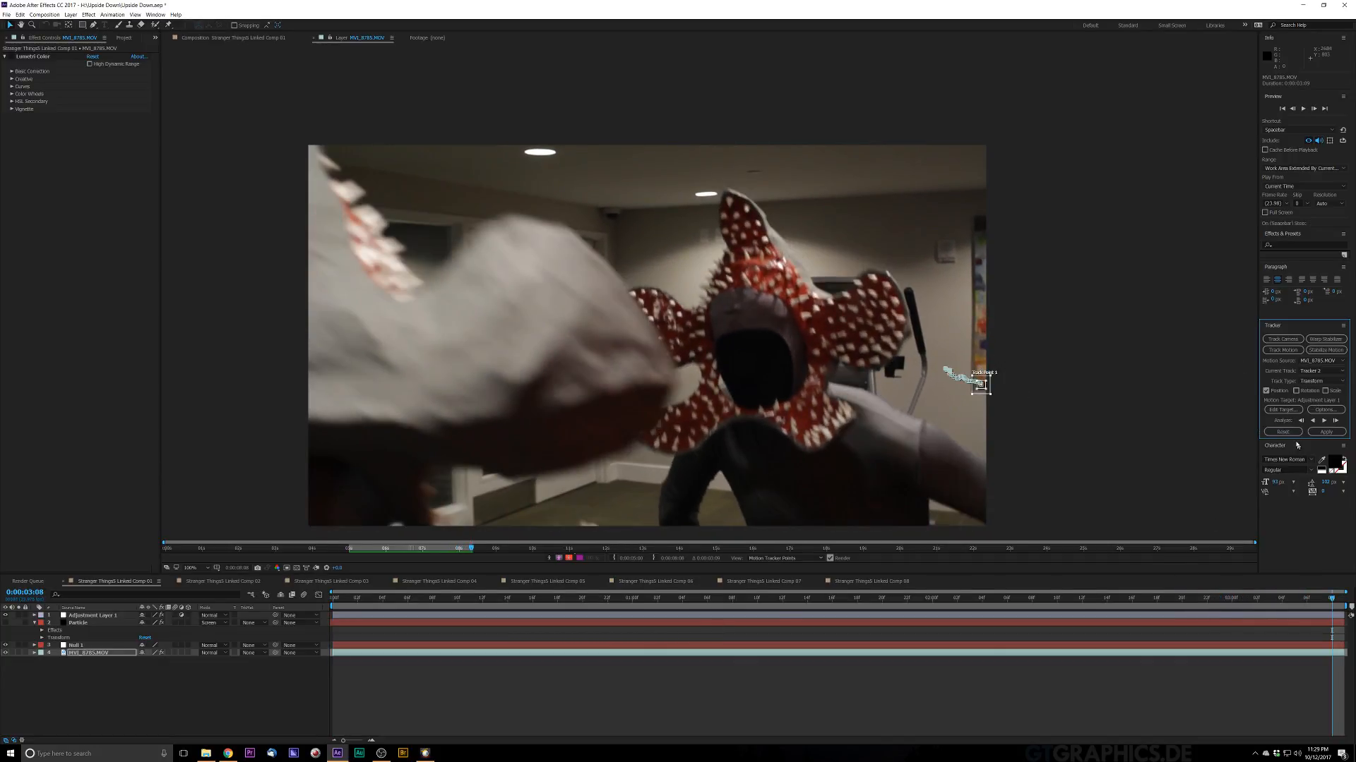
scroll(889, 380, "up", 2)
left_click_drag(868, 374, 623, 338)
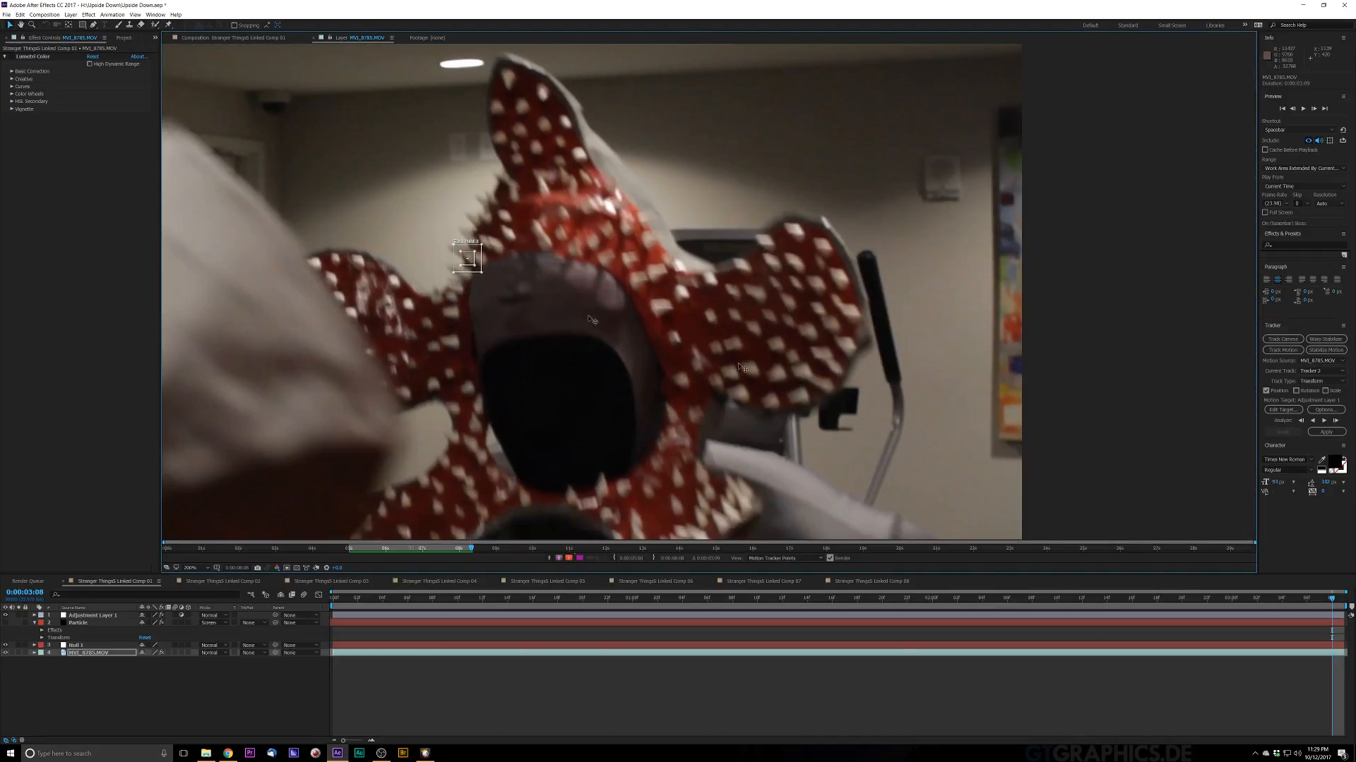
left_click_drag(743, 368, 1009, 432)
scroll(1008, 432, "up", 1)
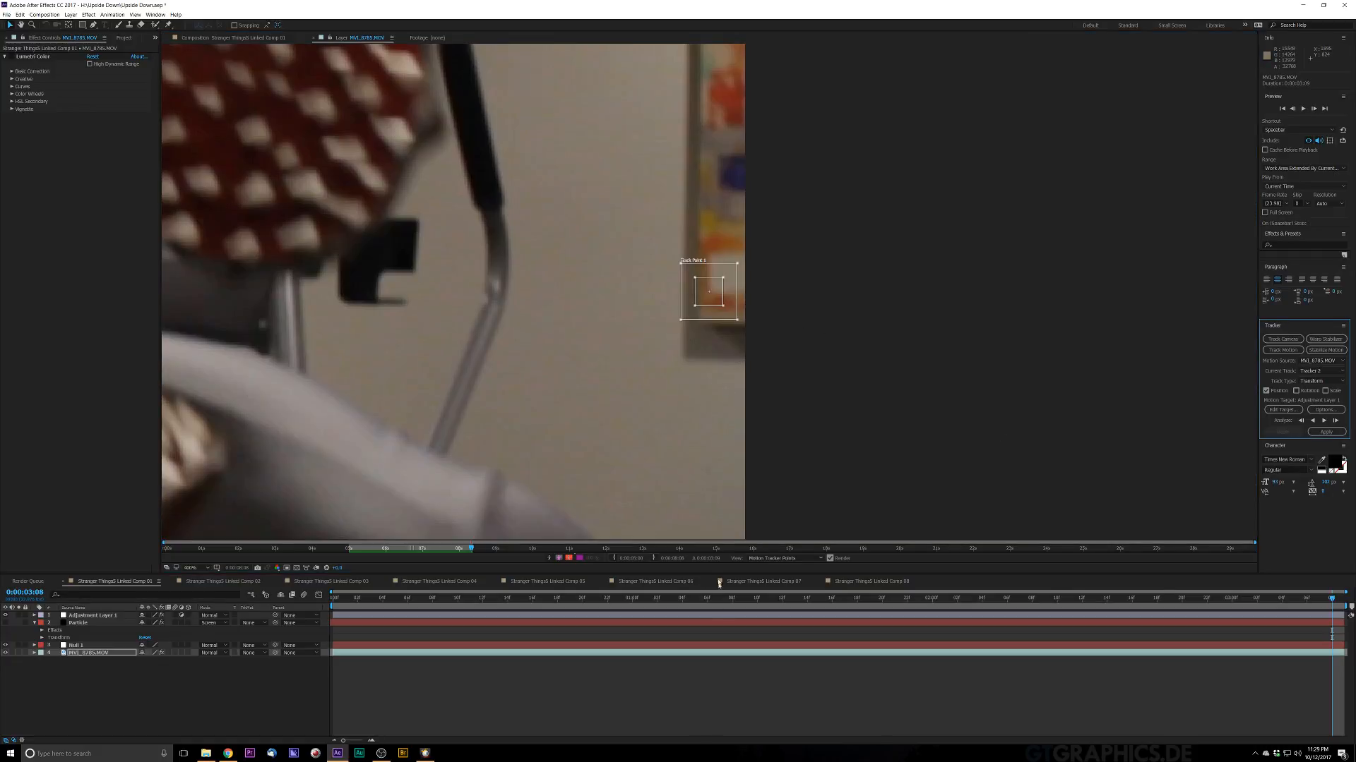
Step: Return to the first frame and move the track point onto the wall edge beside the painting
left_click_drag(340, 600, 455, 598)
left_click_drag(772, 626, 261, 745)
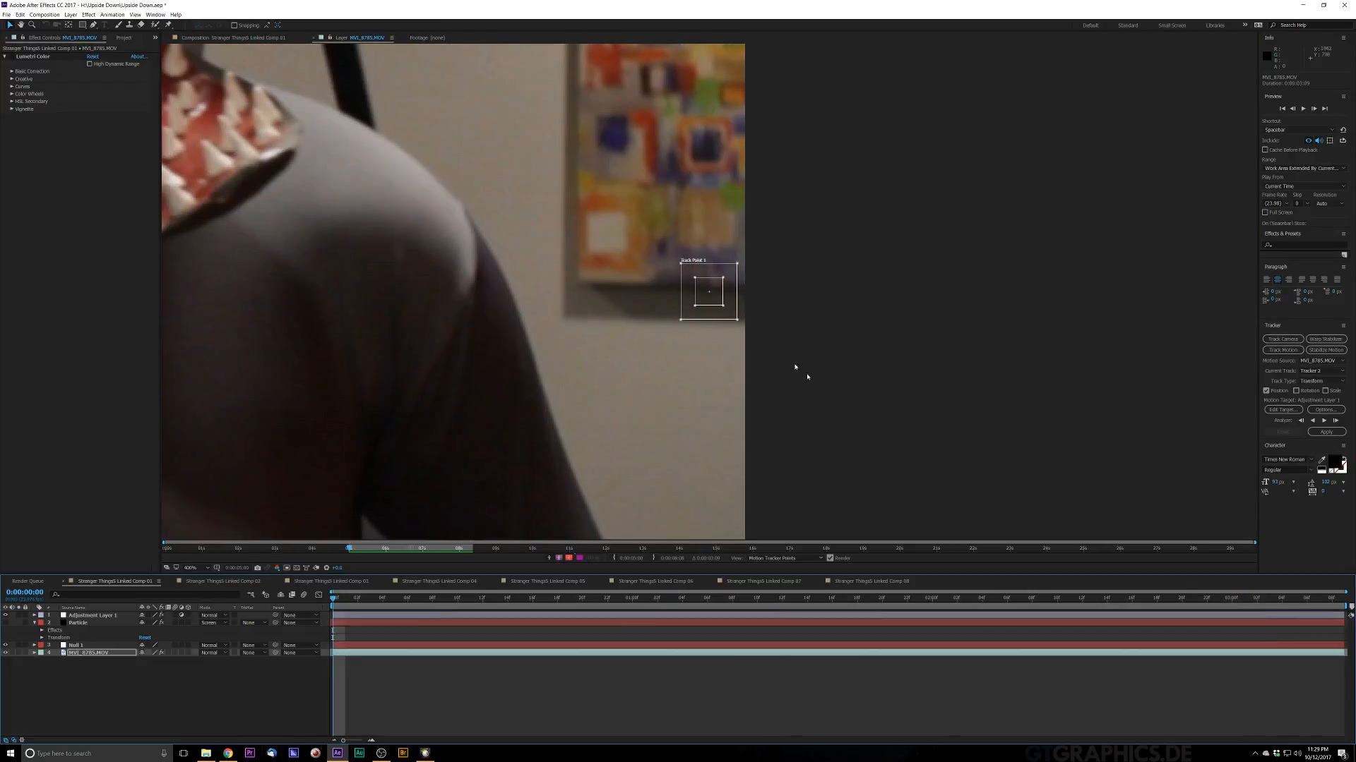
mouse_move(689, 295)
left_mouse_down()
mouse_move(561, 271)
mouse_move(591, 290)
left_mouse_up()
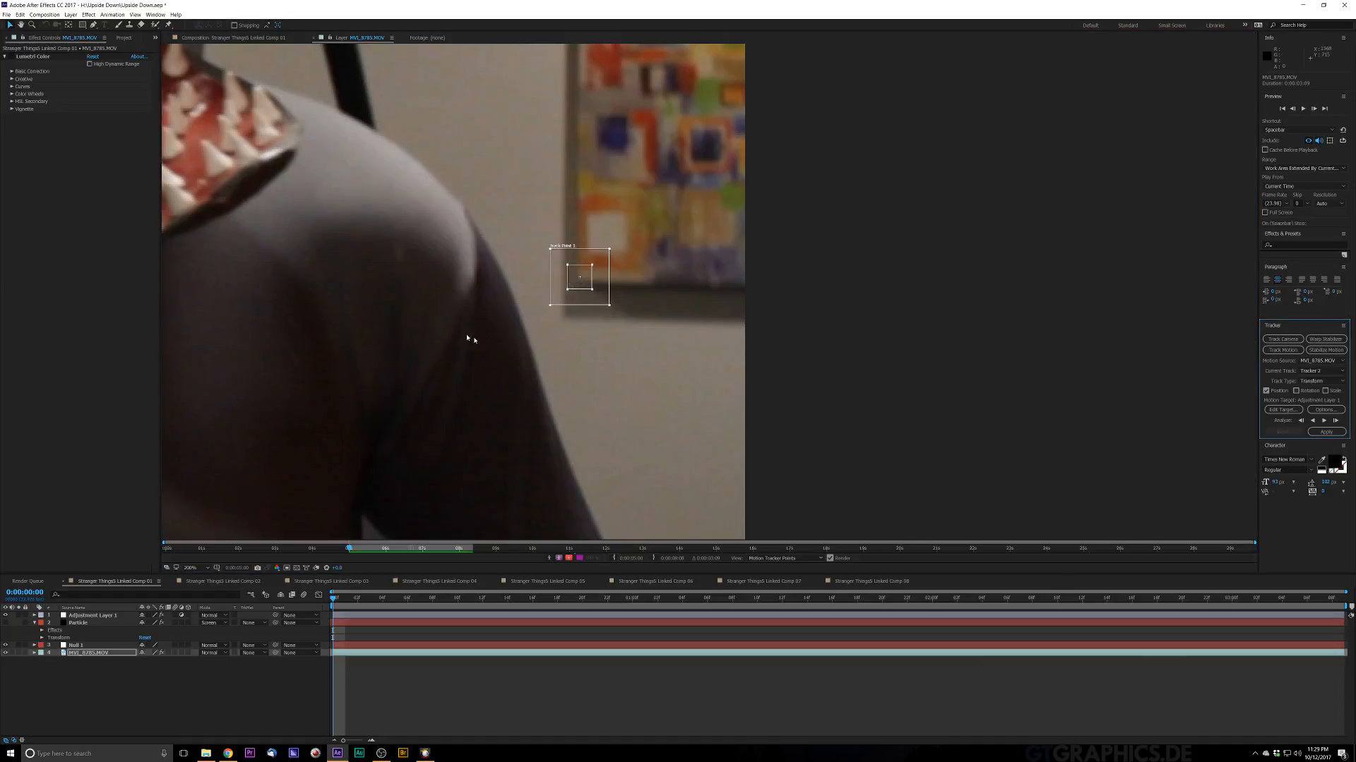
Step: Analyze the track forward from the first frame through the shot
key("comma")
scroll(664, 317, "down", 3)
left_click_drag(540, 292, 709, 384)
scroll(598, 275, "up", 1)
scroll(574, 275, "up", 2)
scroll(600, 328, "down", 1)
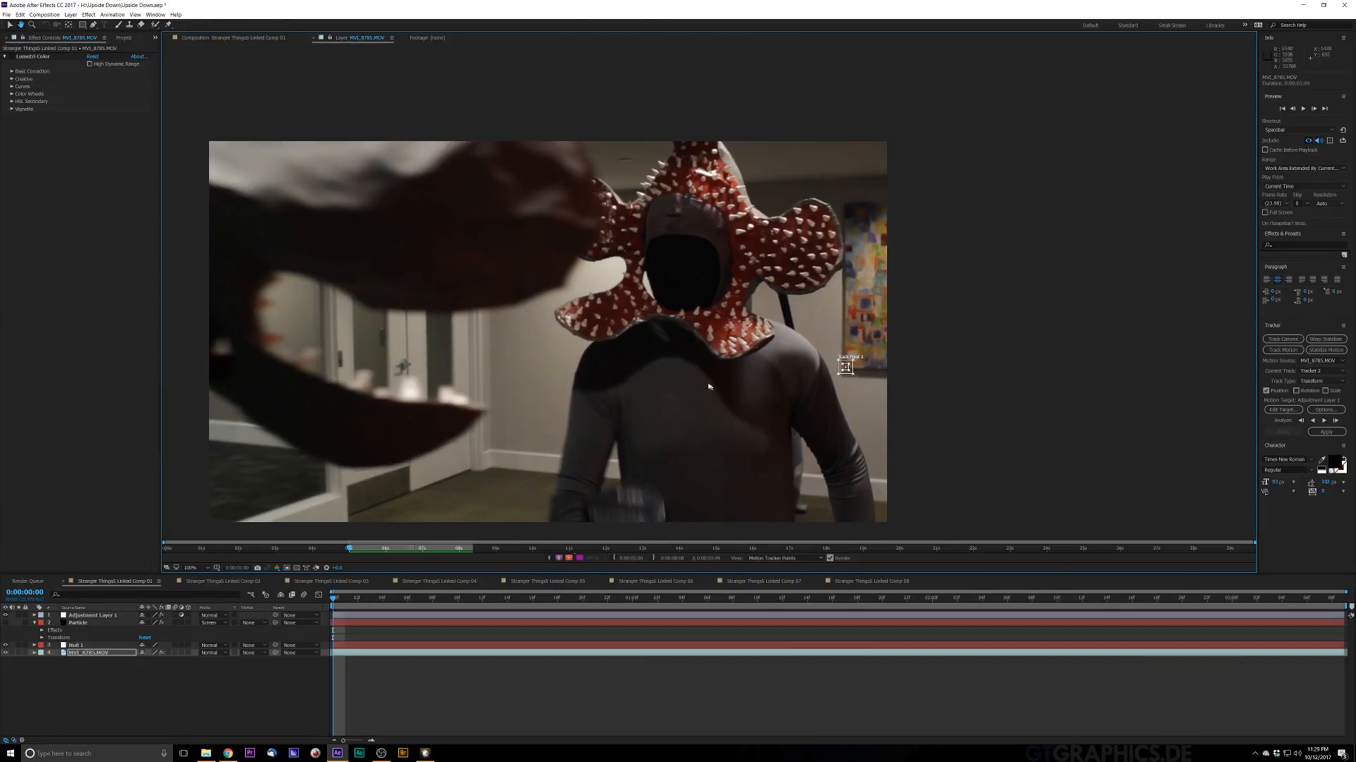
scroll(711, 393, "down", 1)
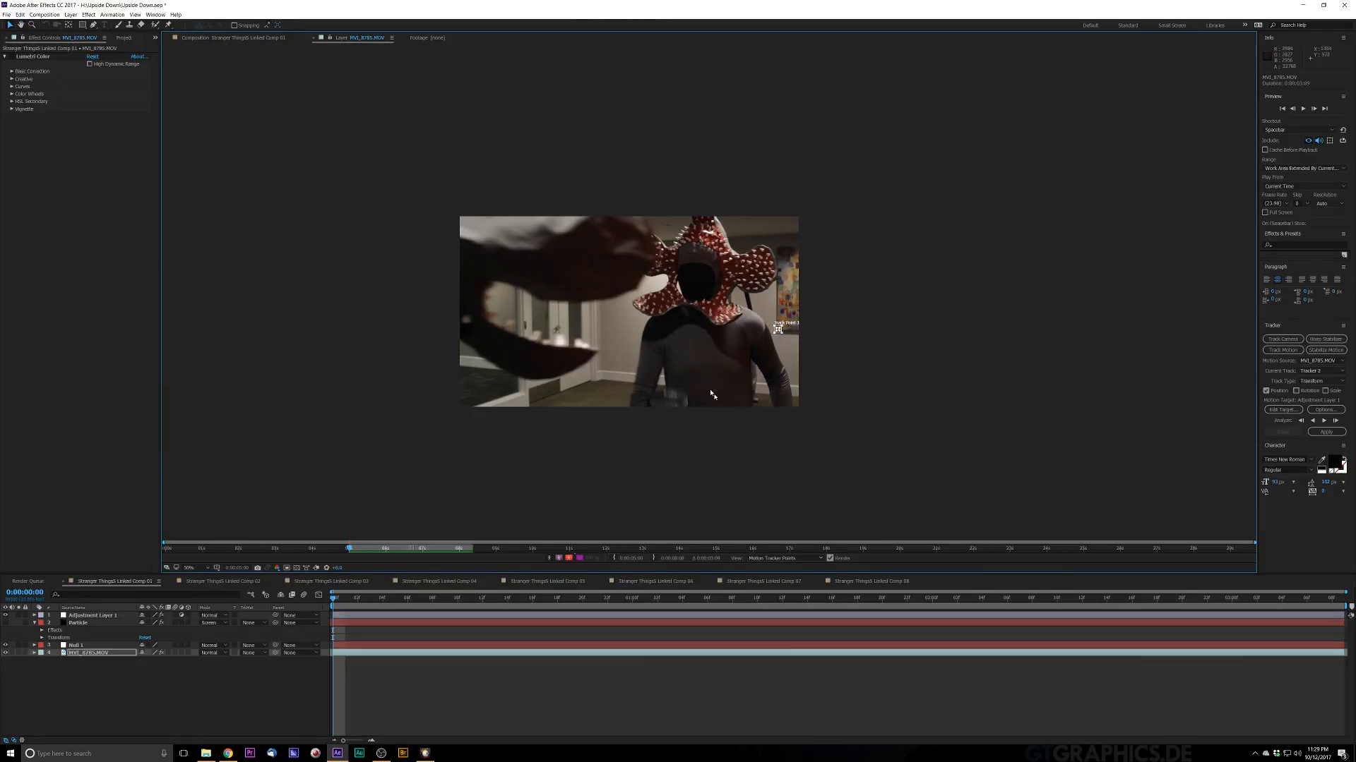
left_click(1323, 421)
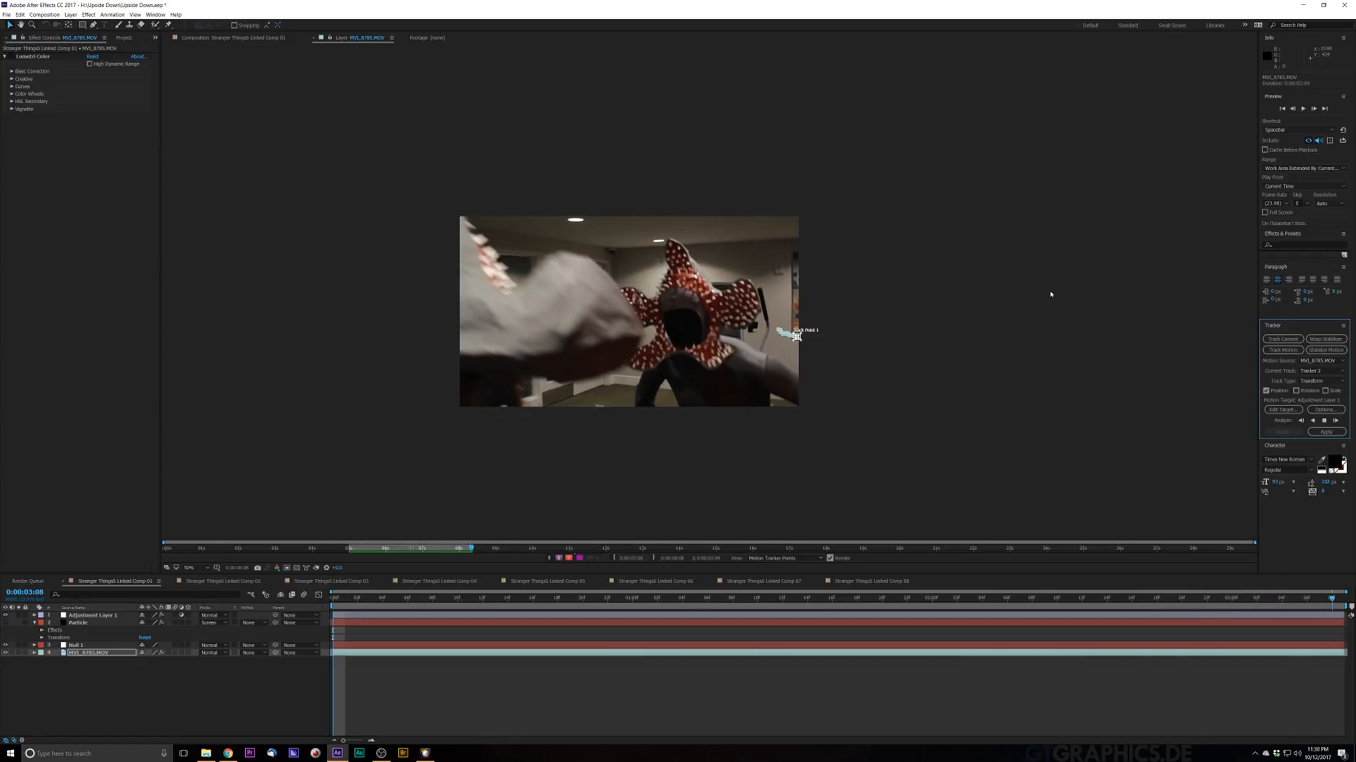
Step: Readjust the track point at 0:00:02:14 and analyze forward again to the end
scroll(768, 307, "up", 6)
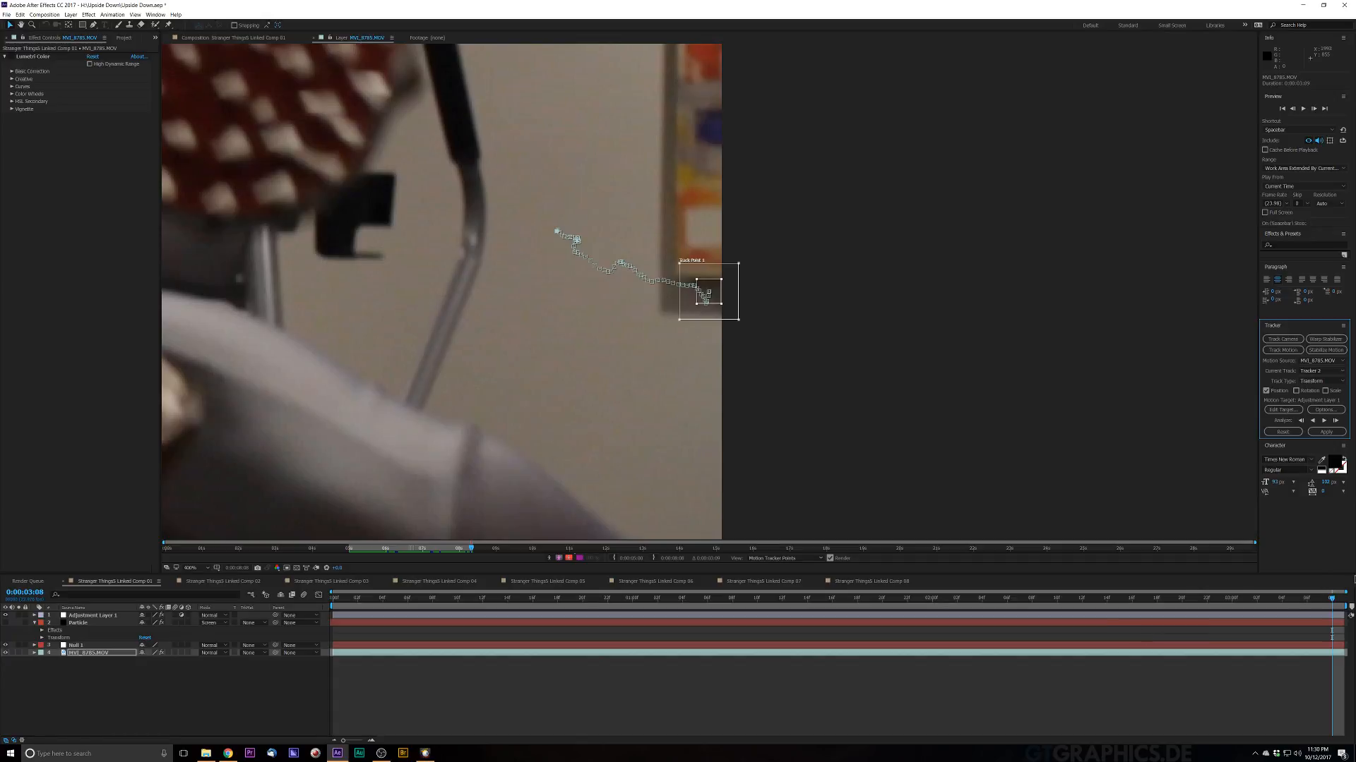
left_click_drag(1332, 599, 1104, 722)
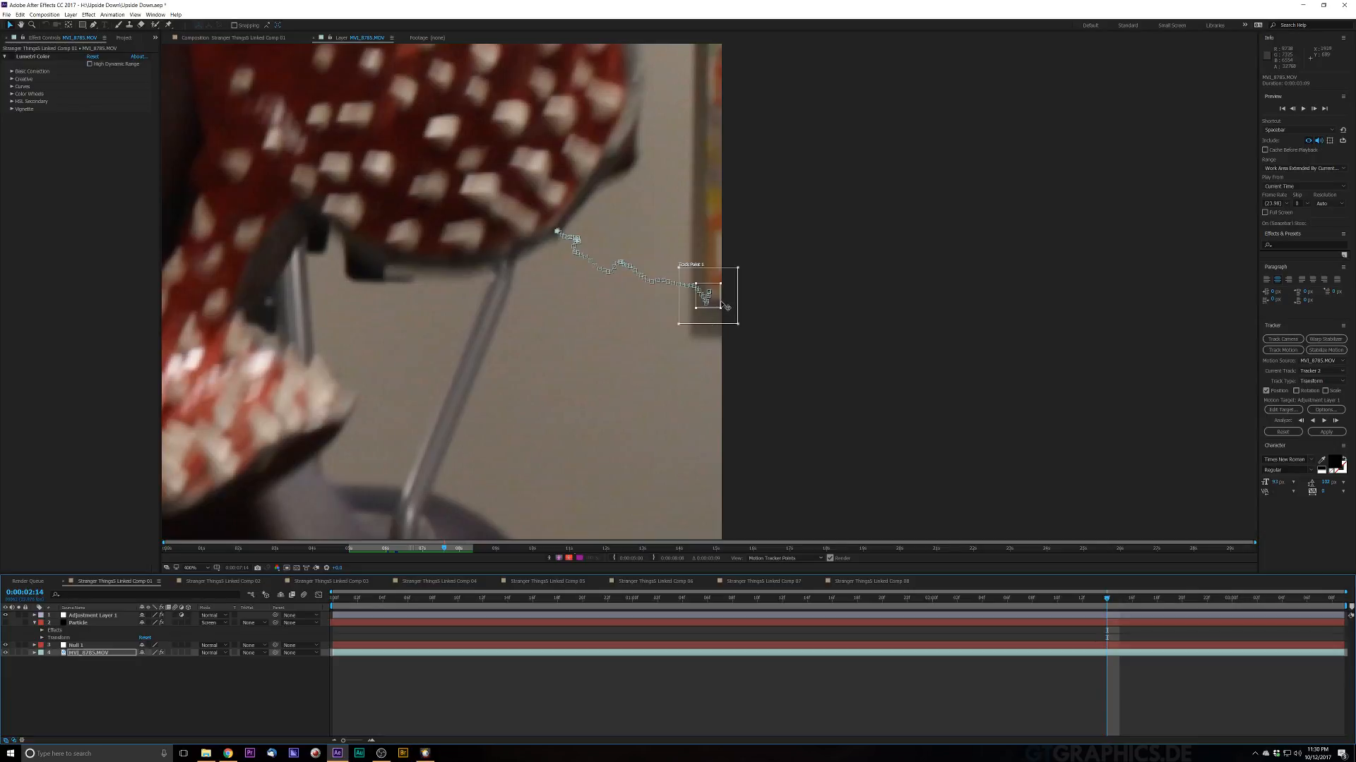
left_click_drag(721, 310, 716, 305)
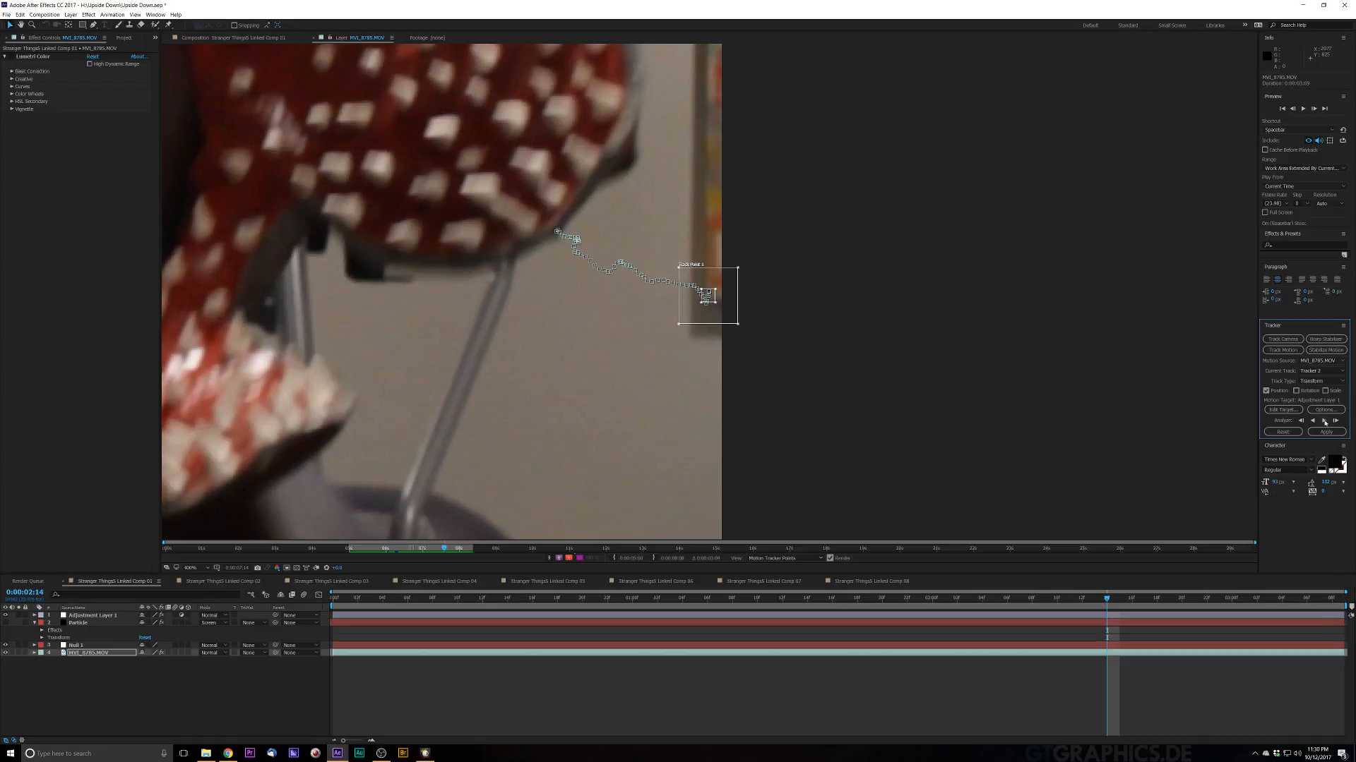
left_click(1324, 422)
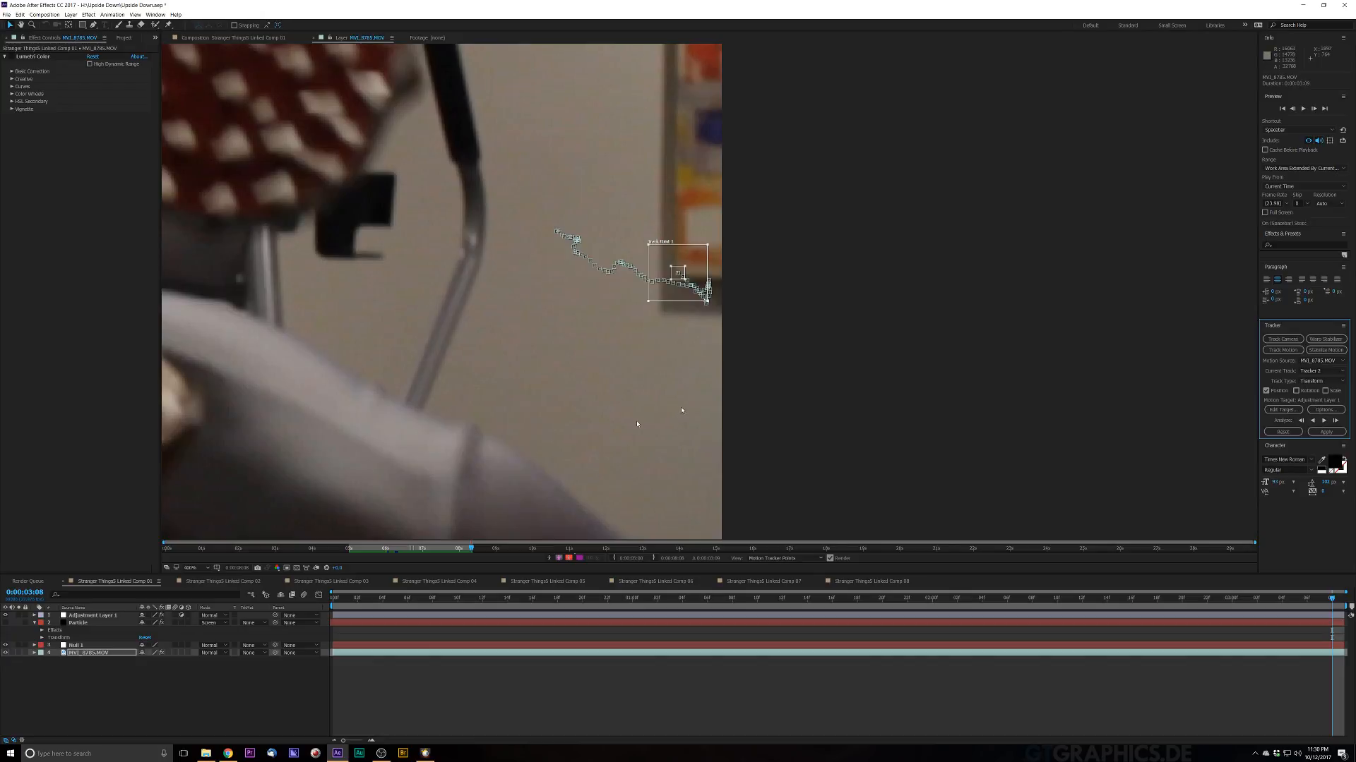
Step: Add a new camera layer to the composition with the default camera settings
scroll(405, 512, "down", 4)
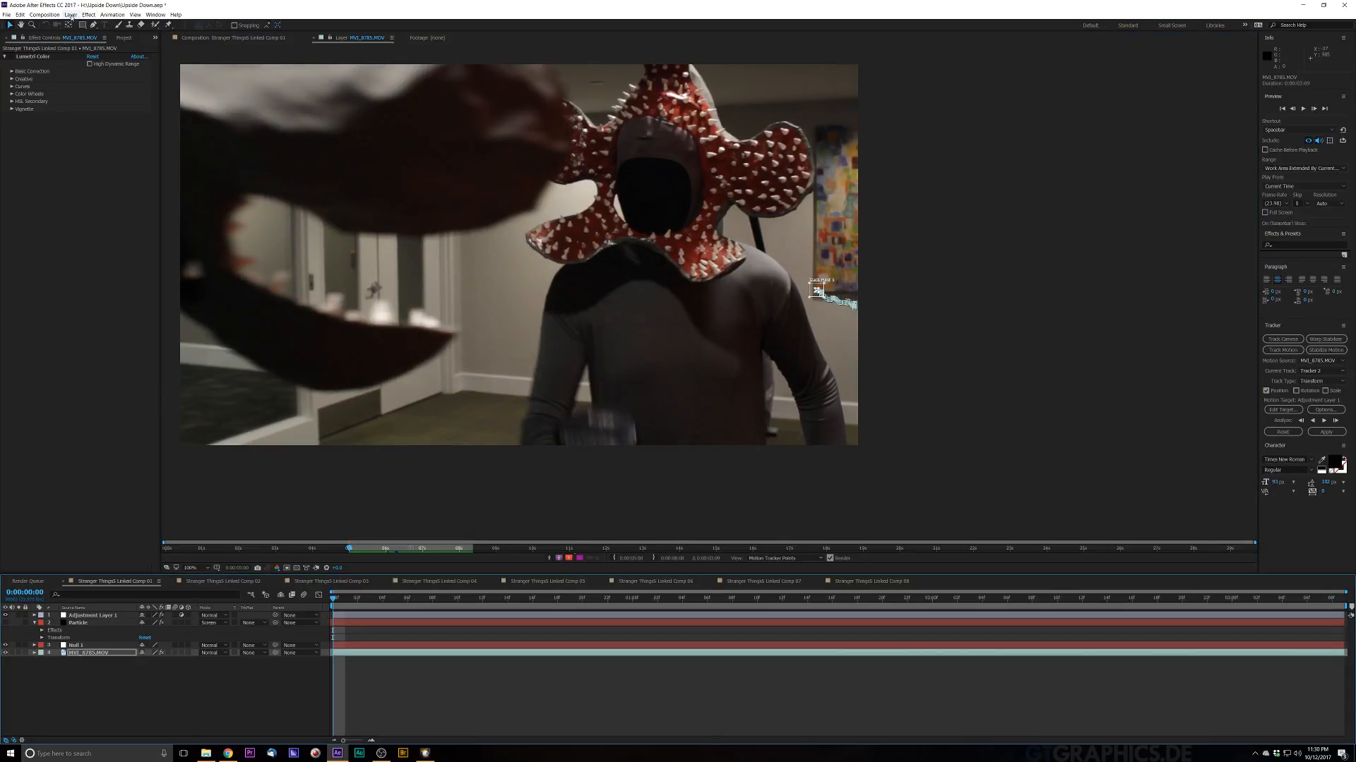
left_click(71, 16)
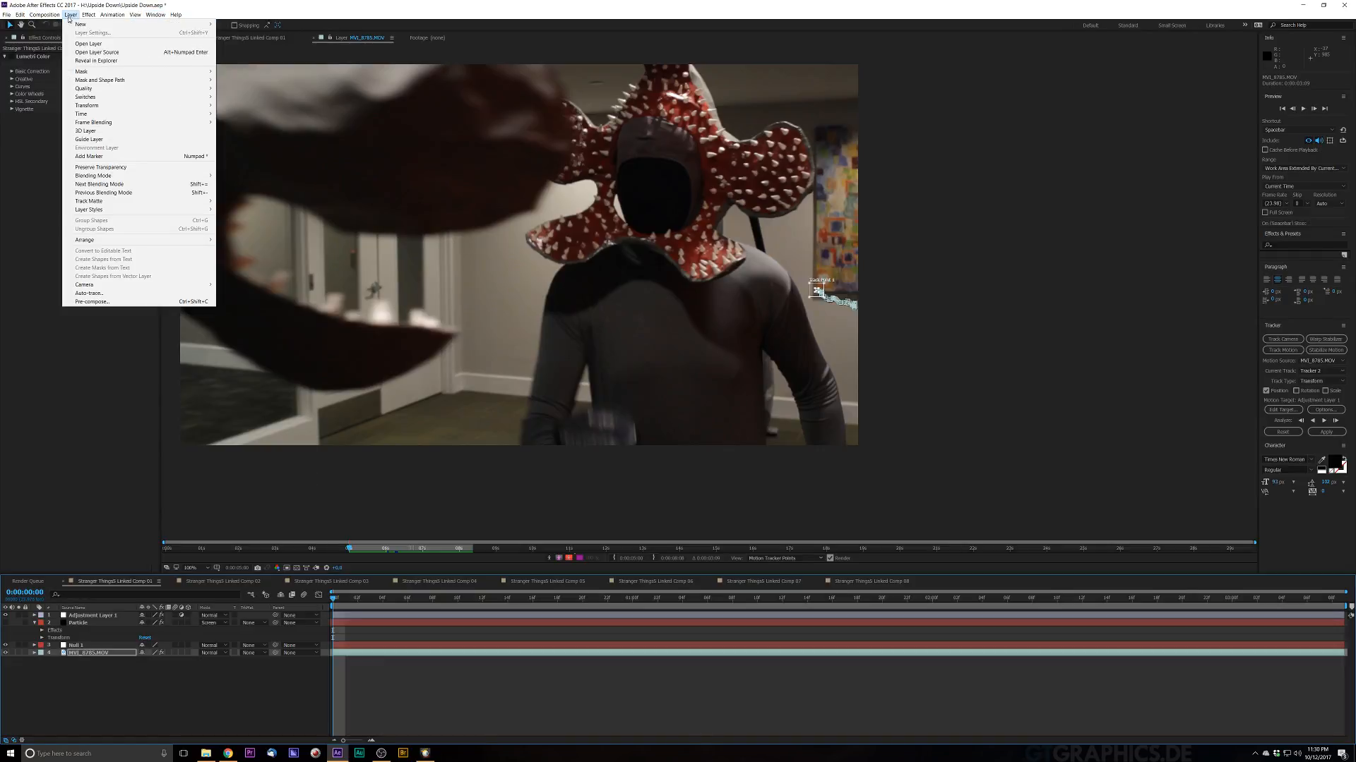
mouse_move(106, 24)
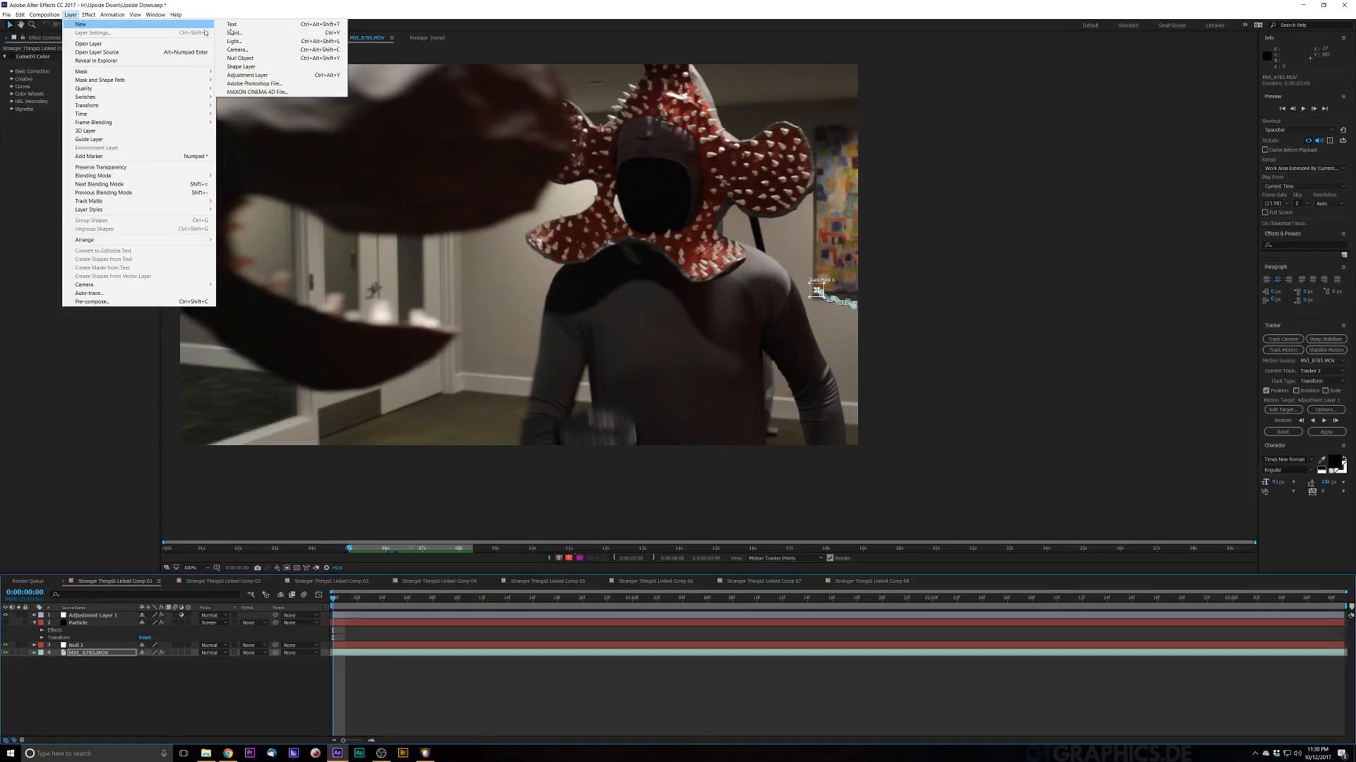
left_click(268, 49)
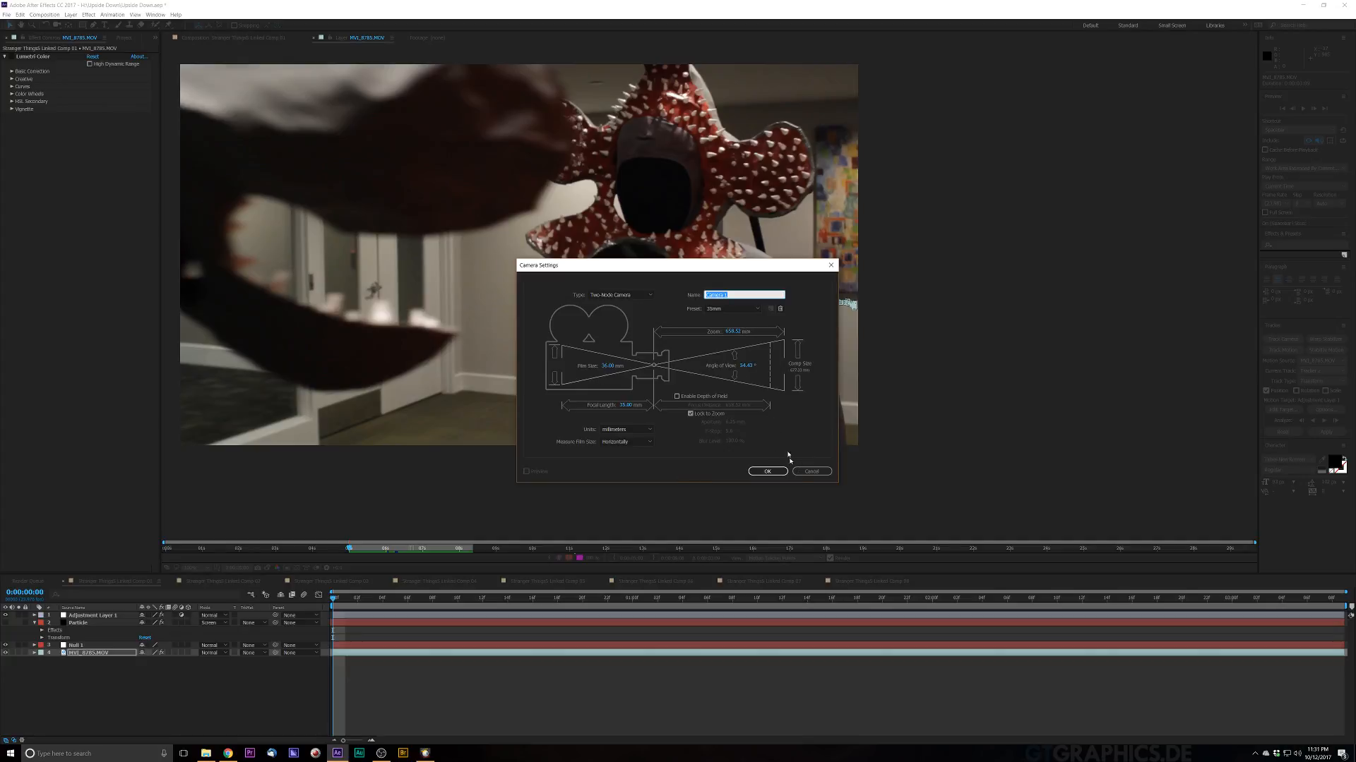
left_click(770, 472)
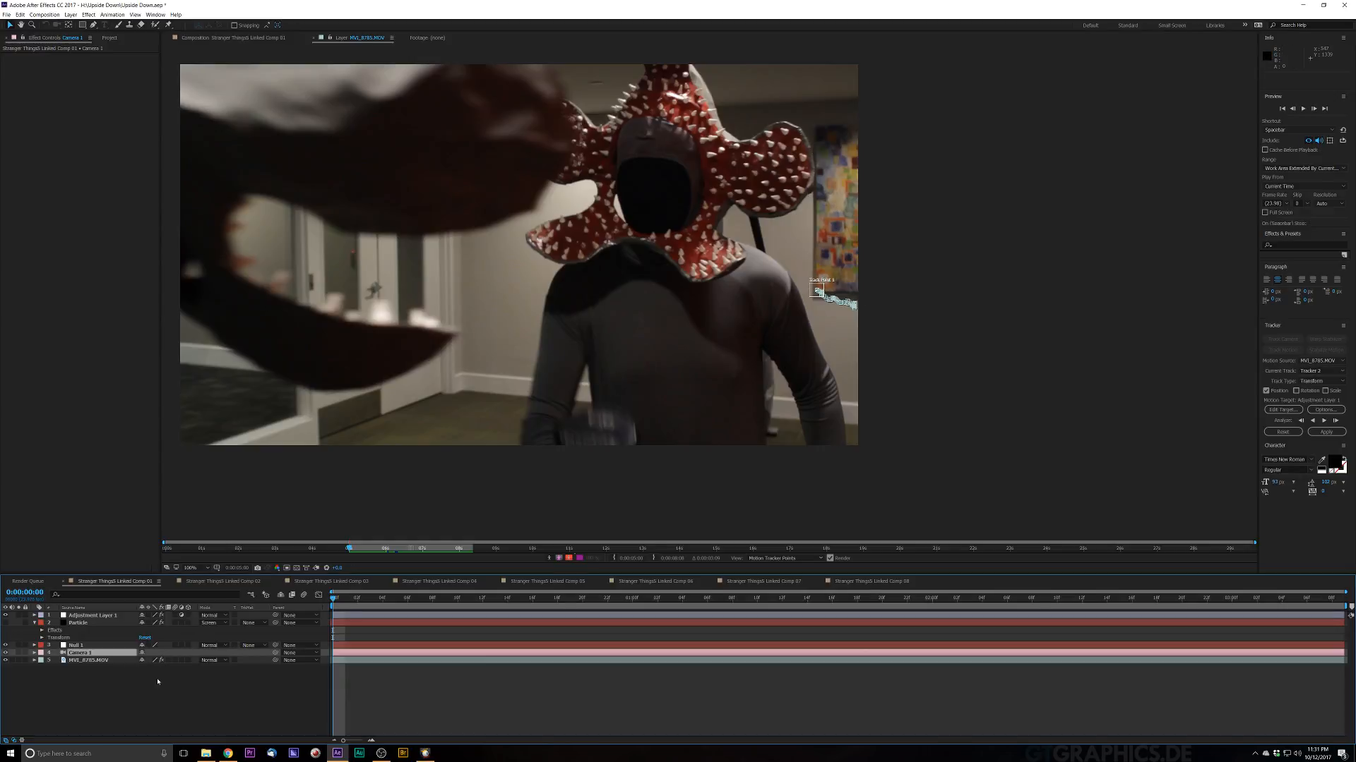
Step: Expand the footage's Tracker 2 Track Point 1 and copy its Feature Center keyframes
left_click(79, 646)
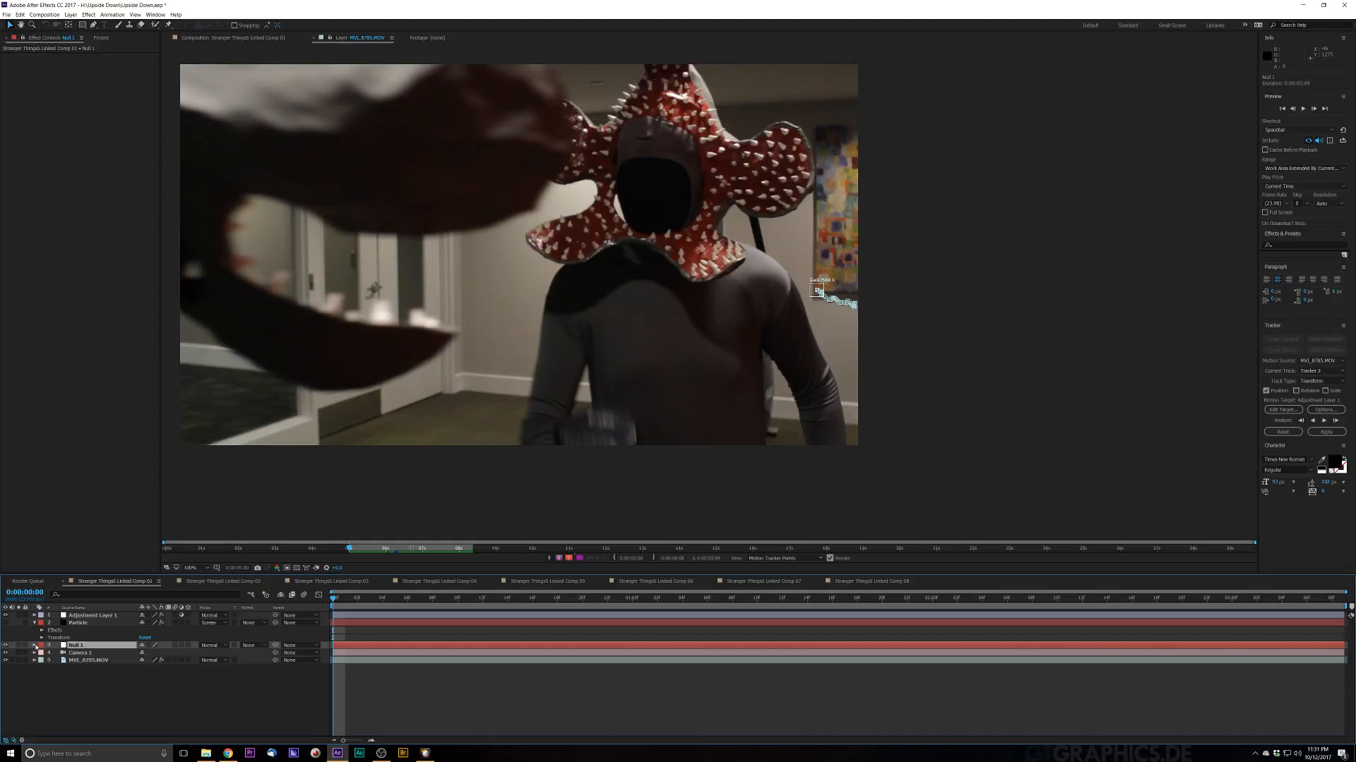
left_click(34, 645)
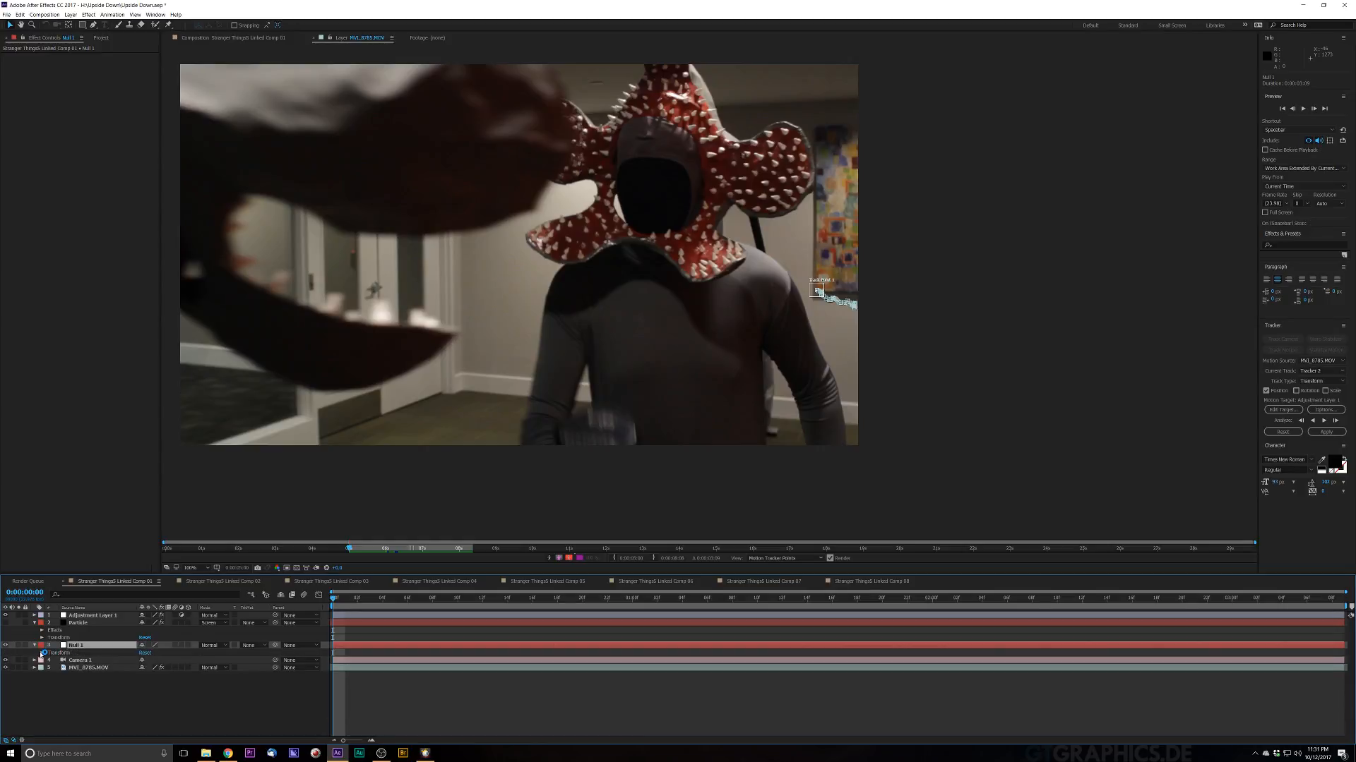
left_click(42, 653)
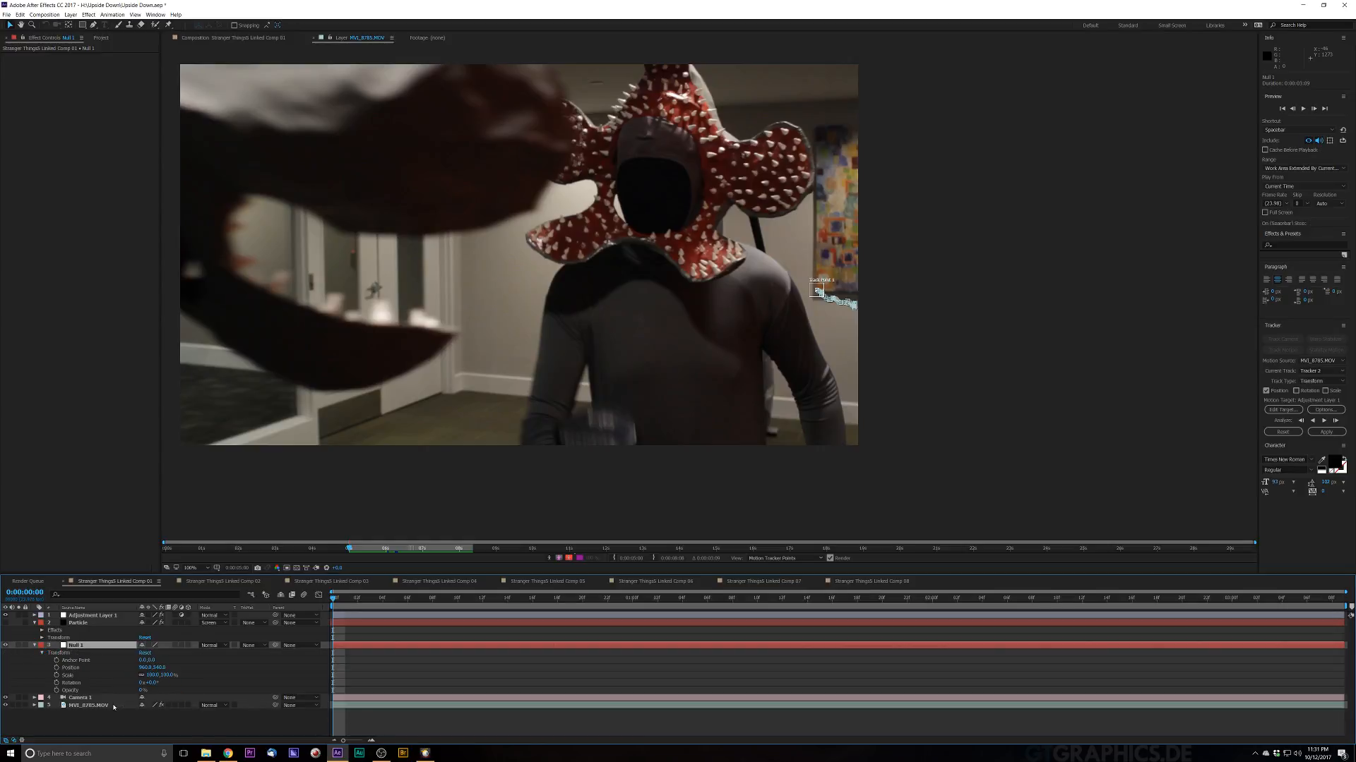
left_click(31, 706)
left_click(34, 705)
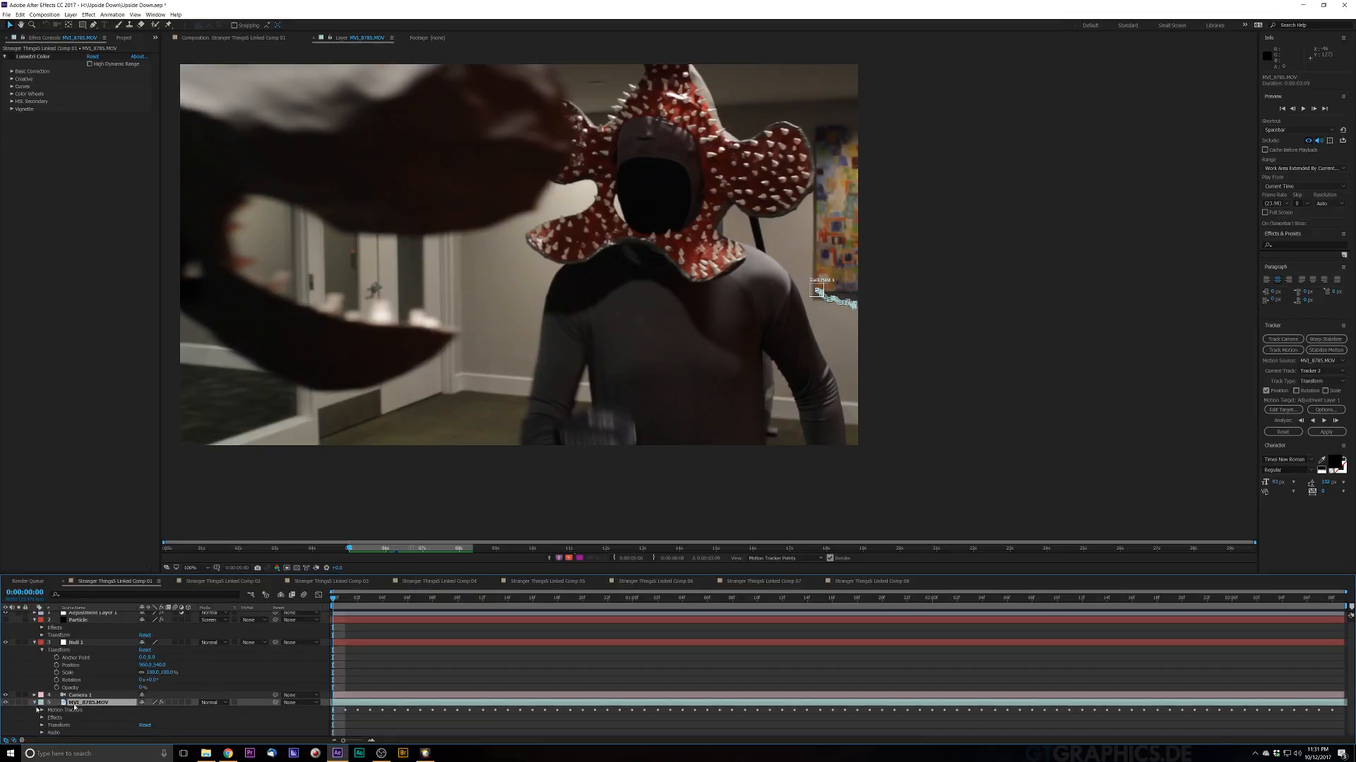
left_click(43, 710)
left_click(50, 725)
left_click(58, 733)
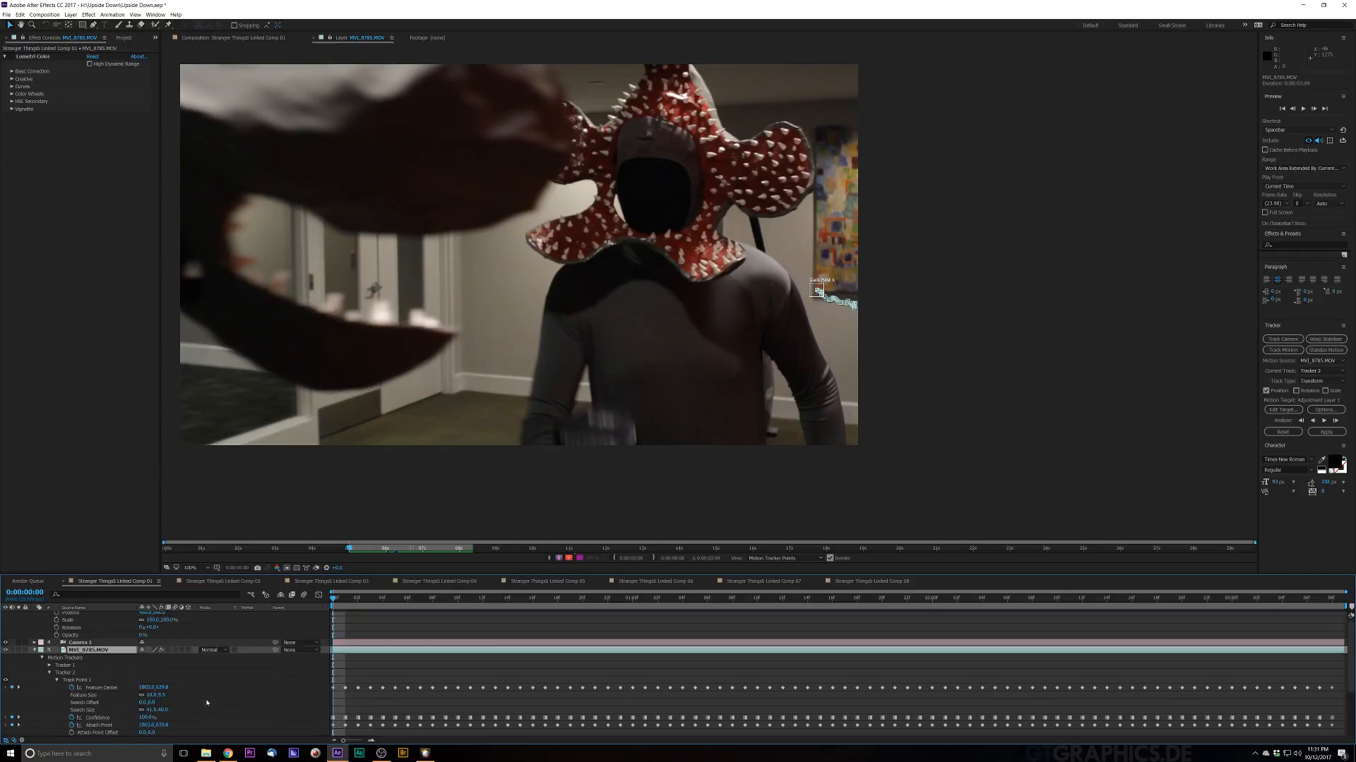
scroll(214, 692, "down", 3)
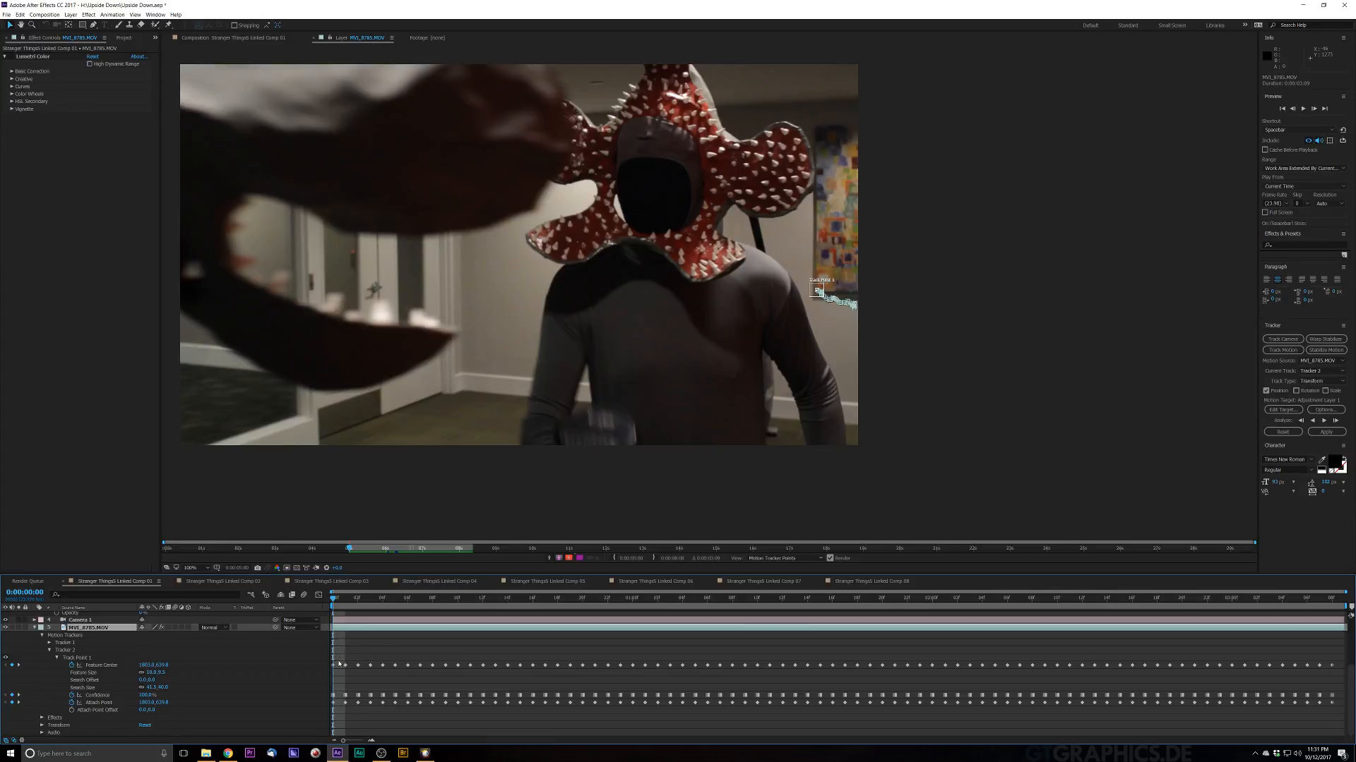
left_click_drag(330, 663, 1345, 710)
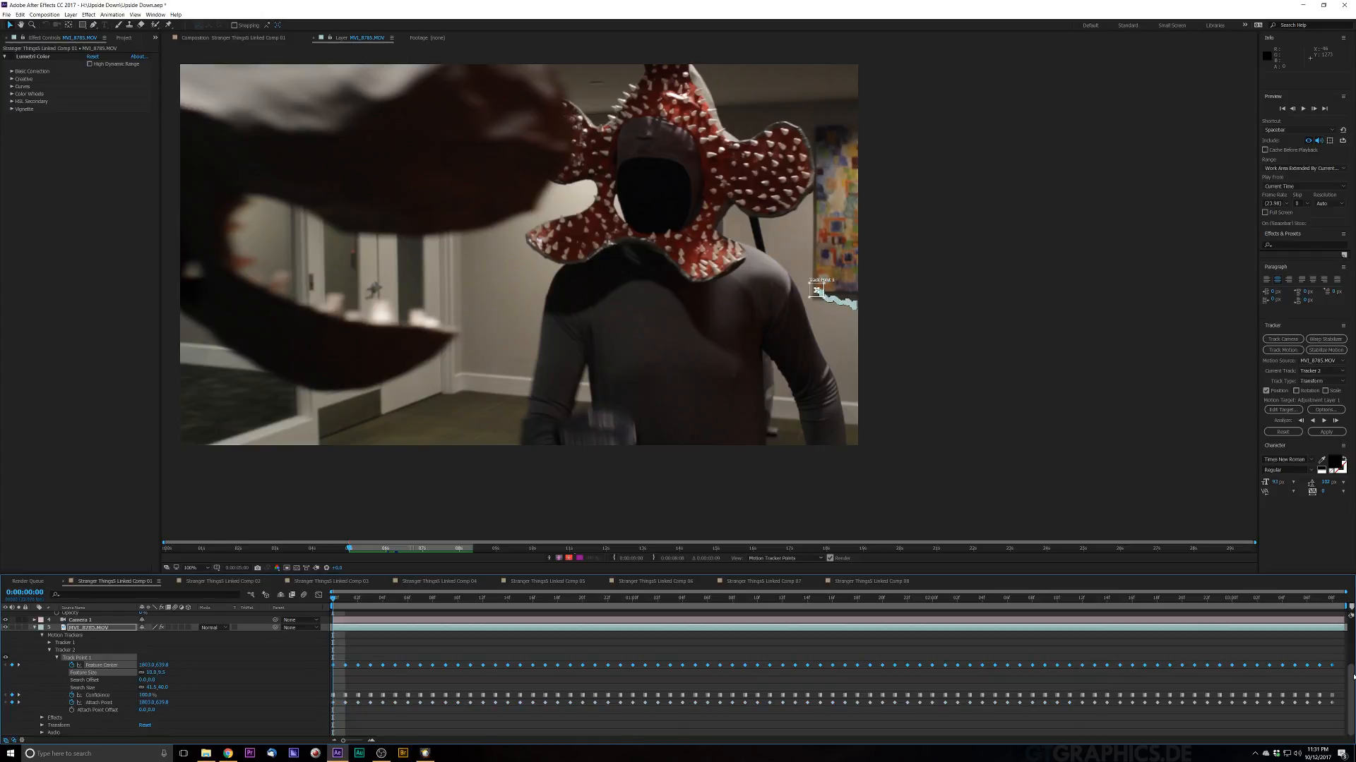
key("ctrl+c")
Step: Paste the copied tracking keyframes onto the Null 1 layer and expand its pasted track point
scroll(74, 637, "up", 3)
left_click(78, 643)
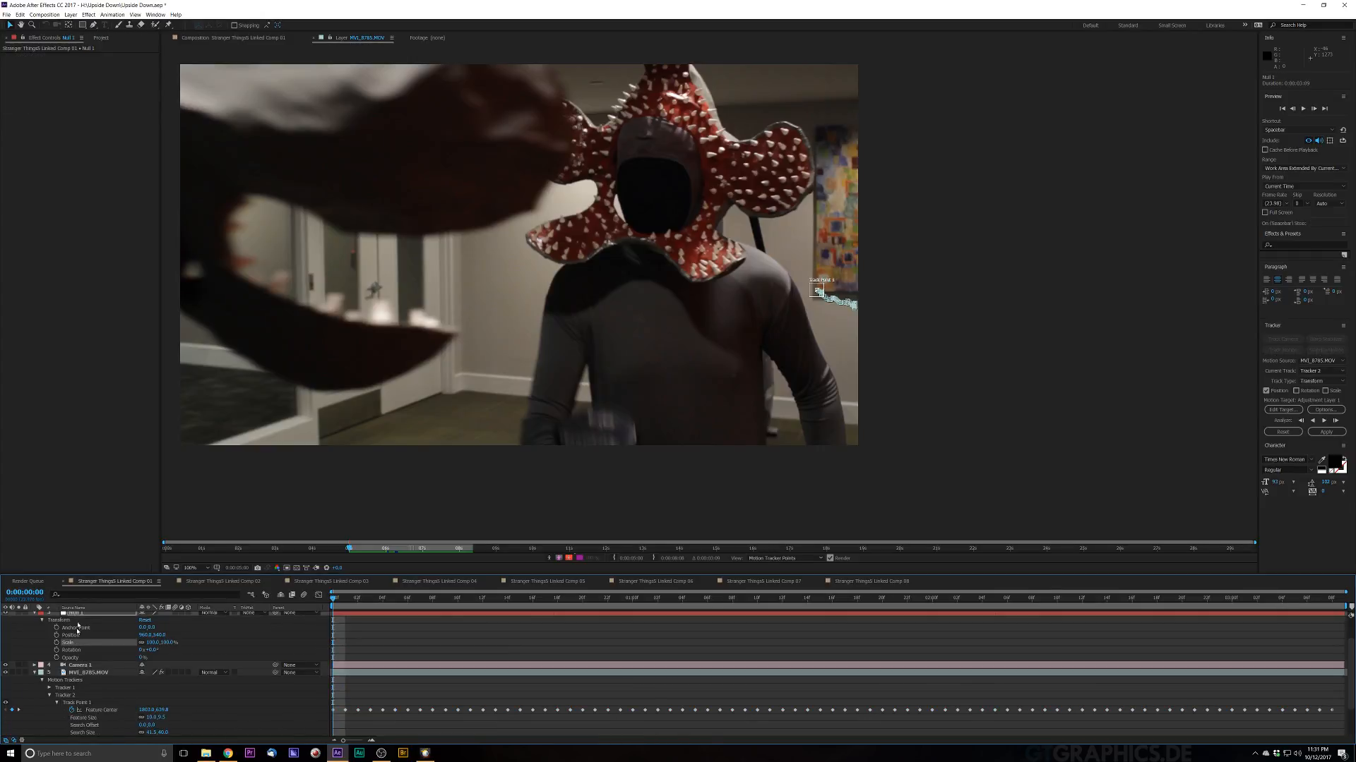
left_click(78, 615)
key("ctrl+v")
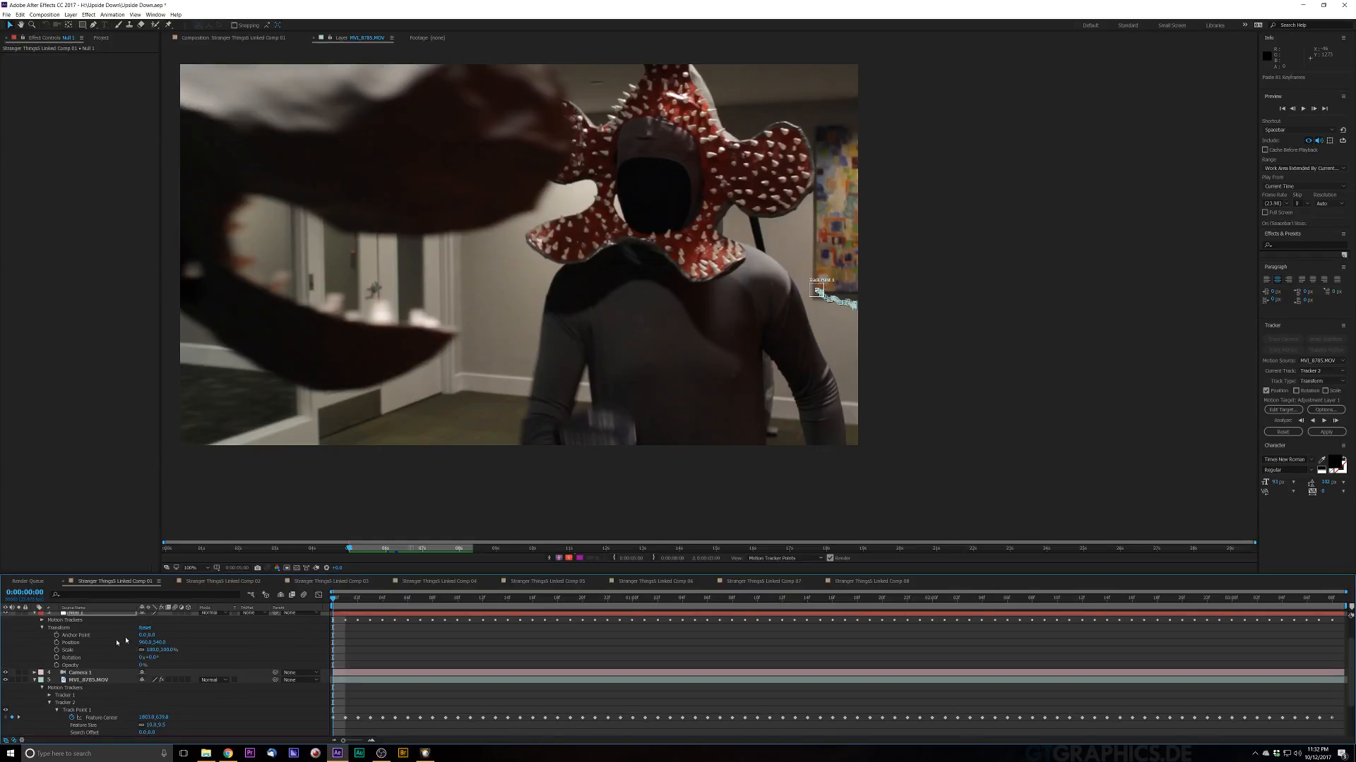
left_click(41, 621)
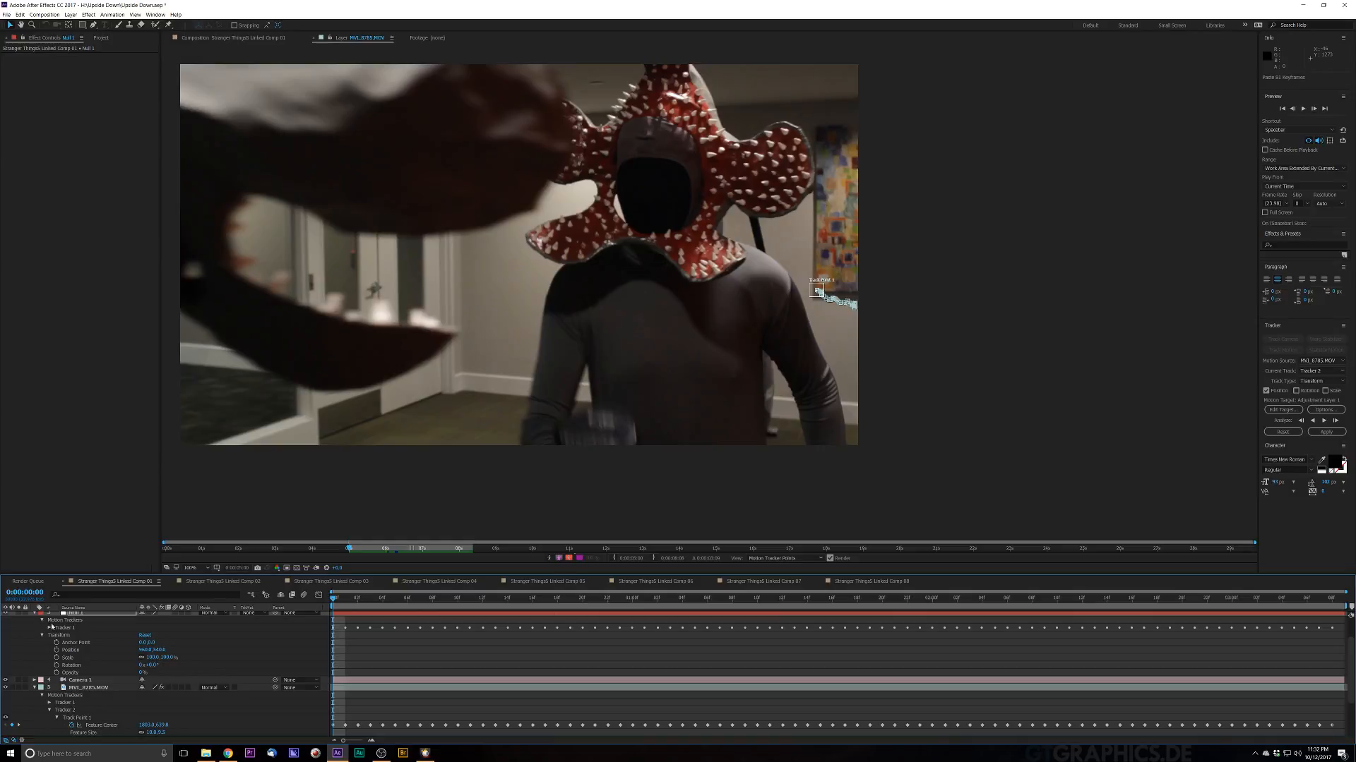
left_click(50, 629)
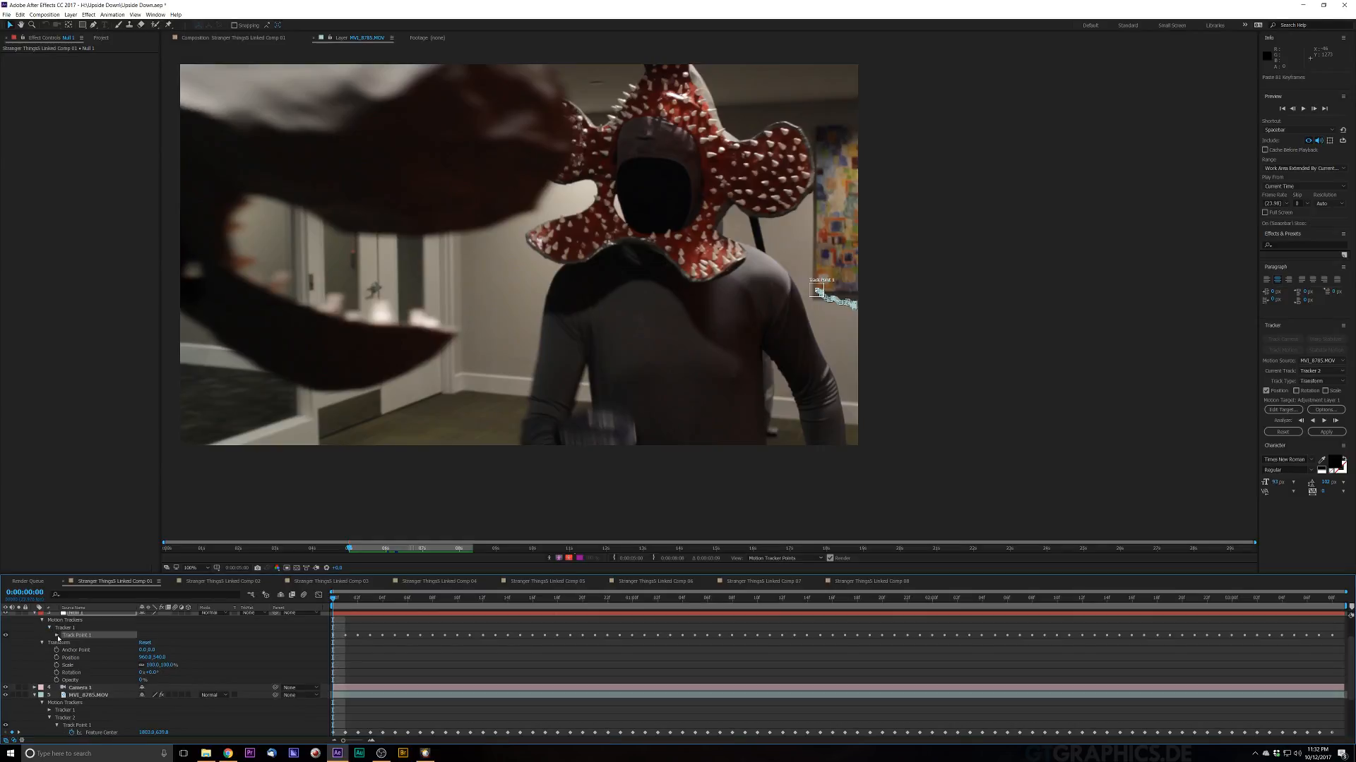
left_click(58, 636)
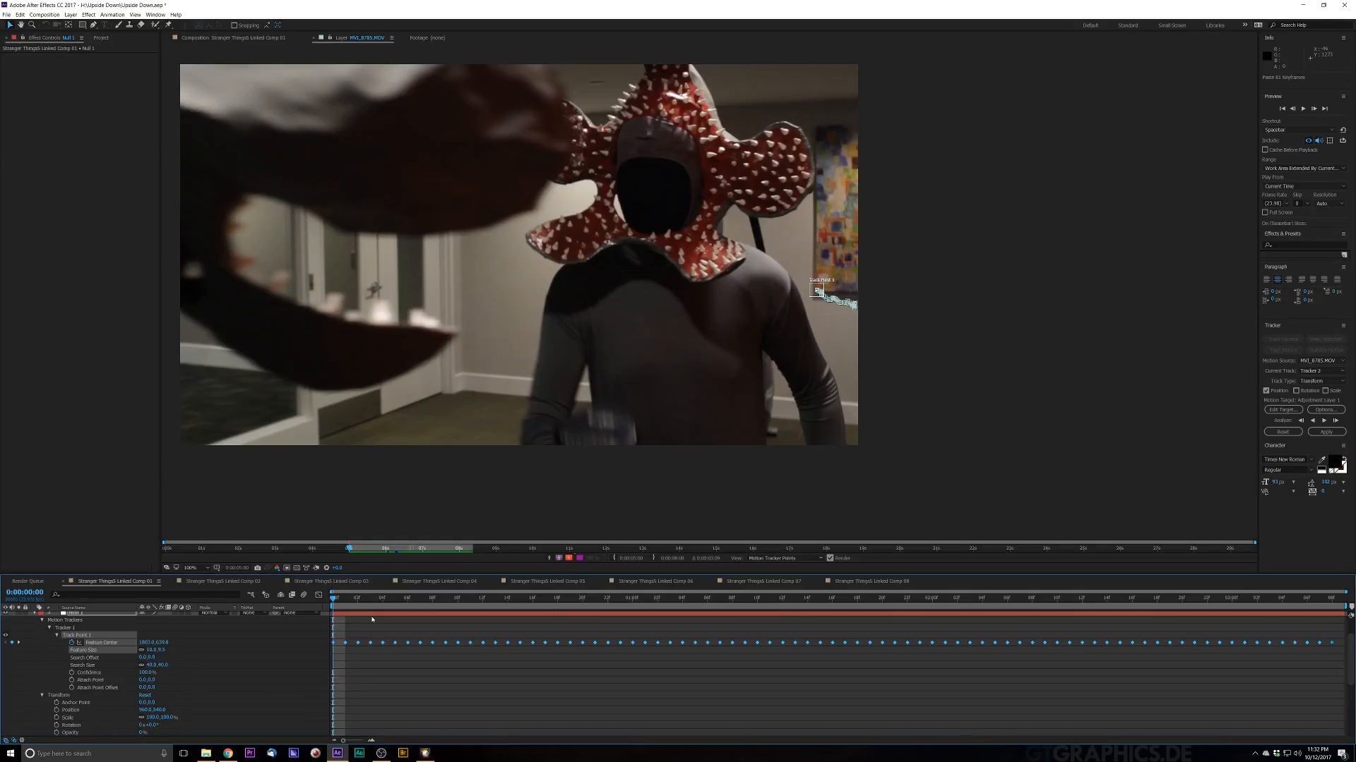
Step: Preview the tracked shot and return to the first frame
key("space")
key("space")
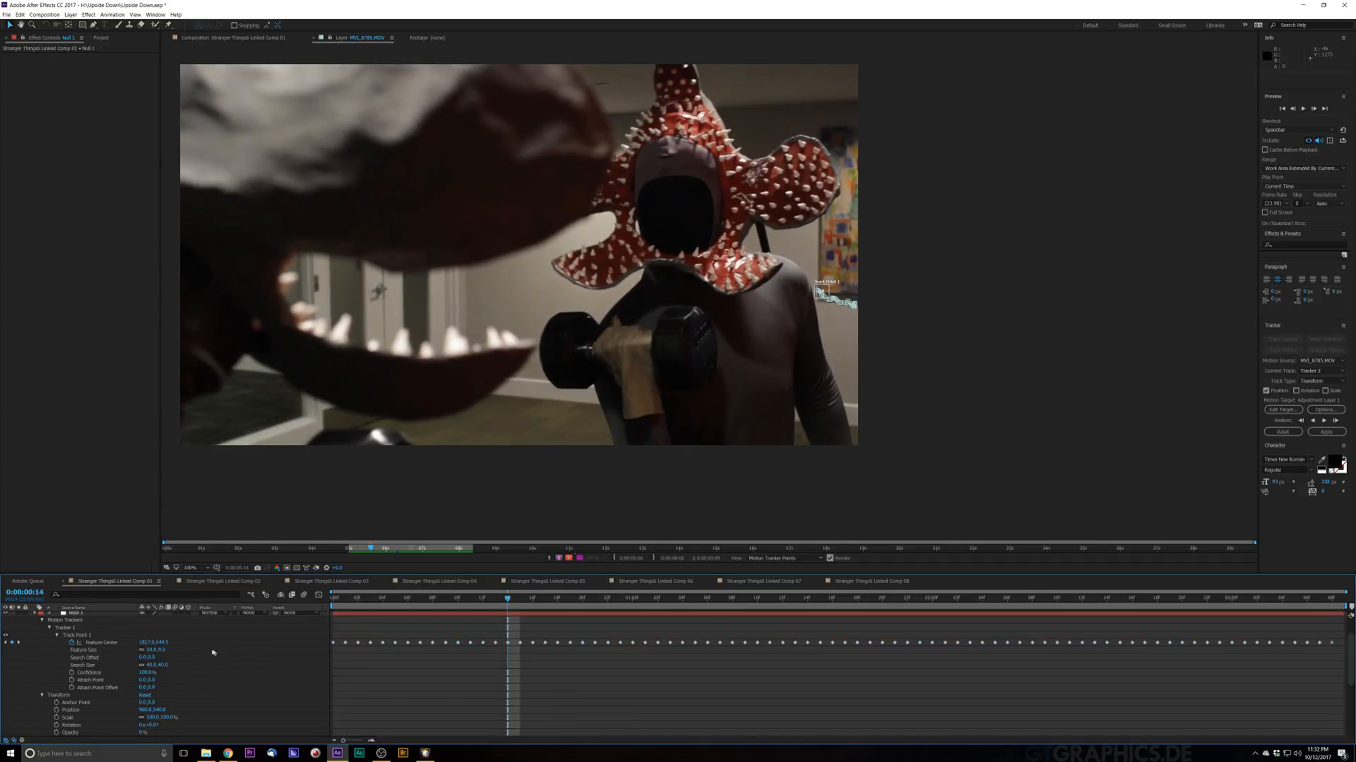
left_click(95, 615)
key("space")
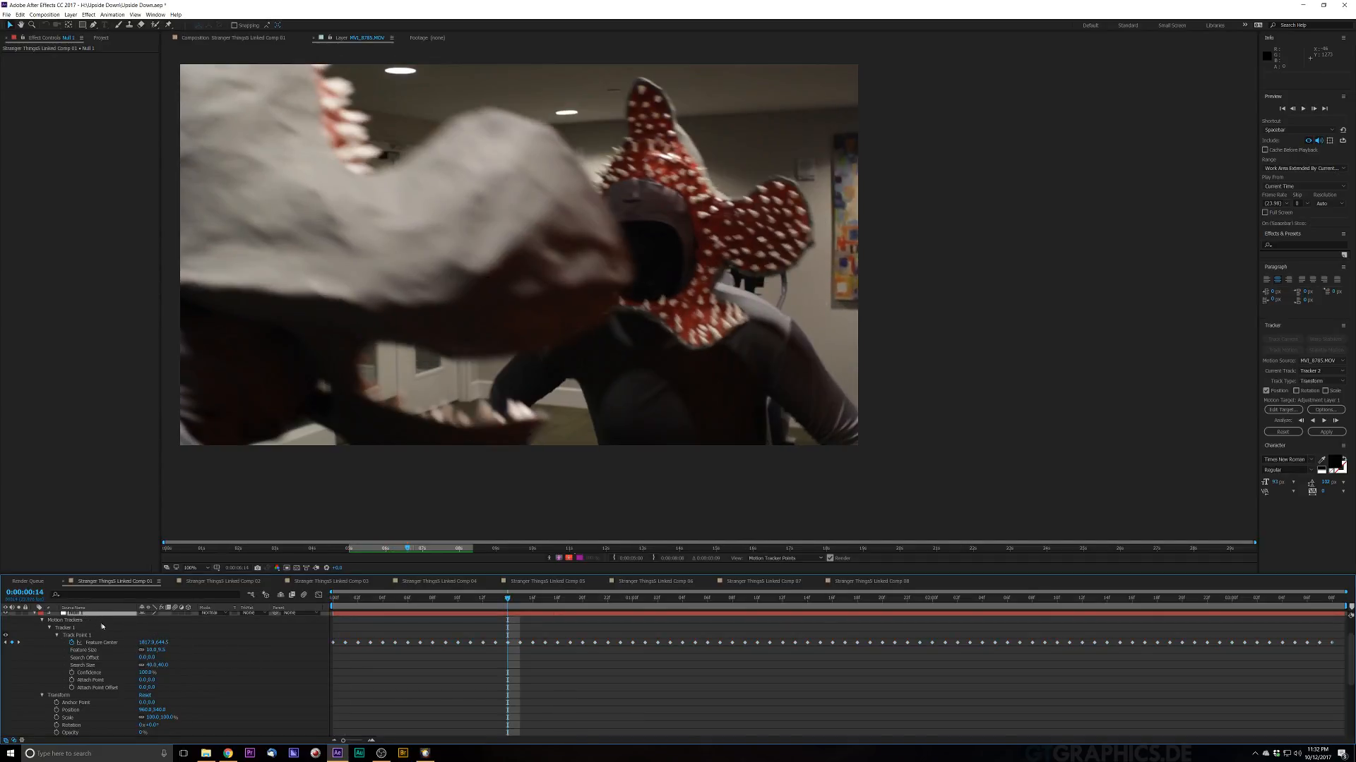
key("space")
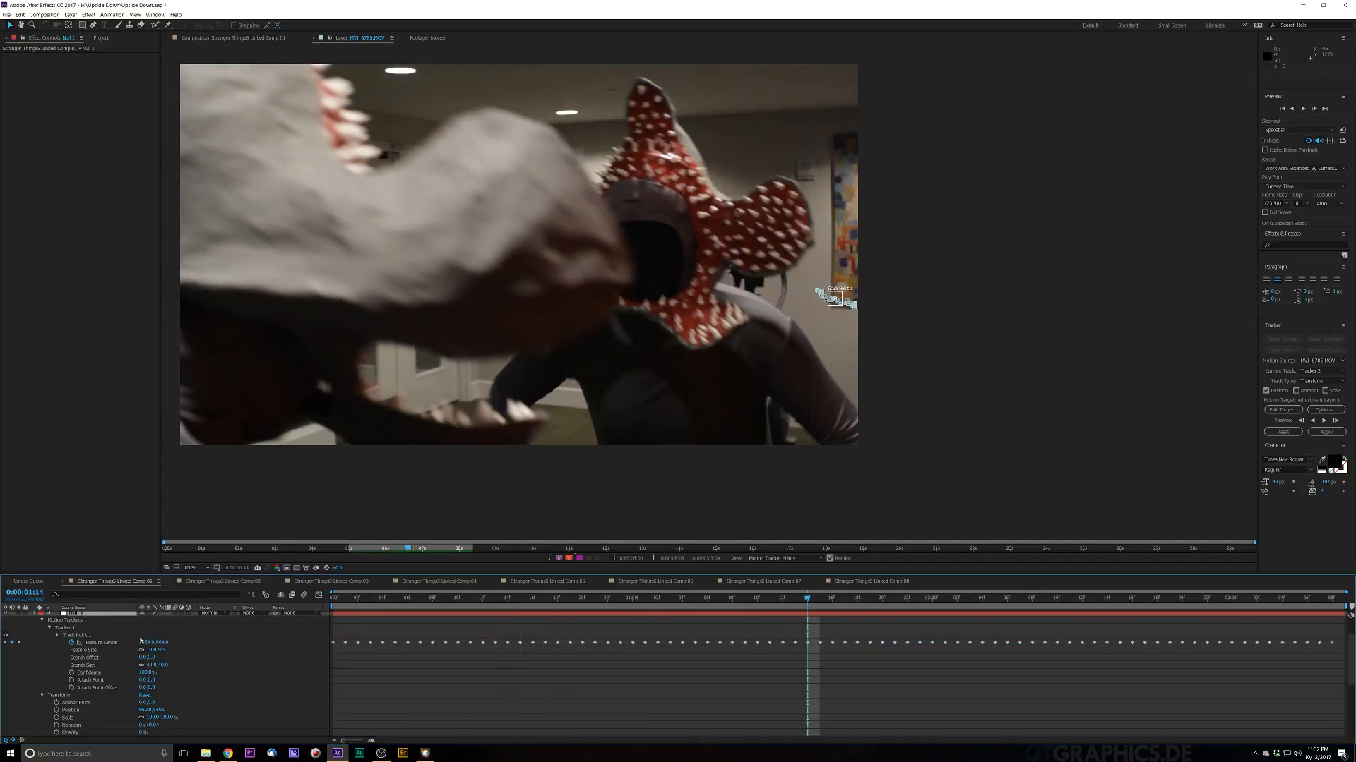
left_click_drag(349, 600, 262, 615)
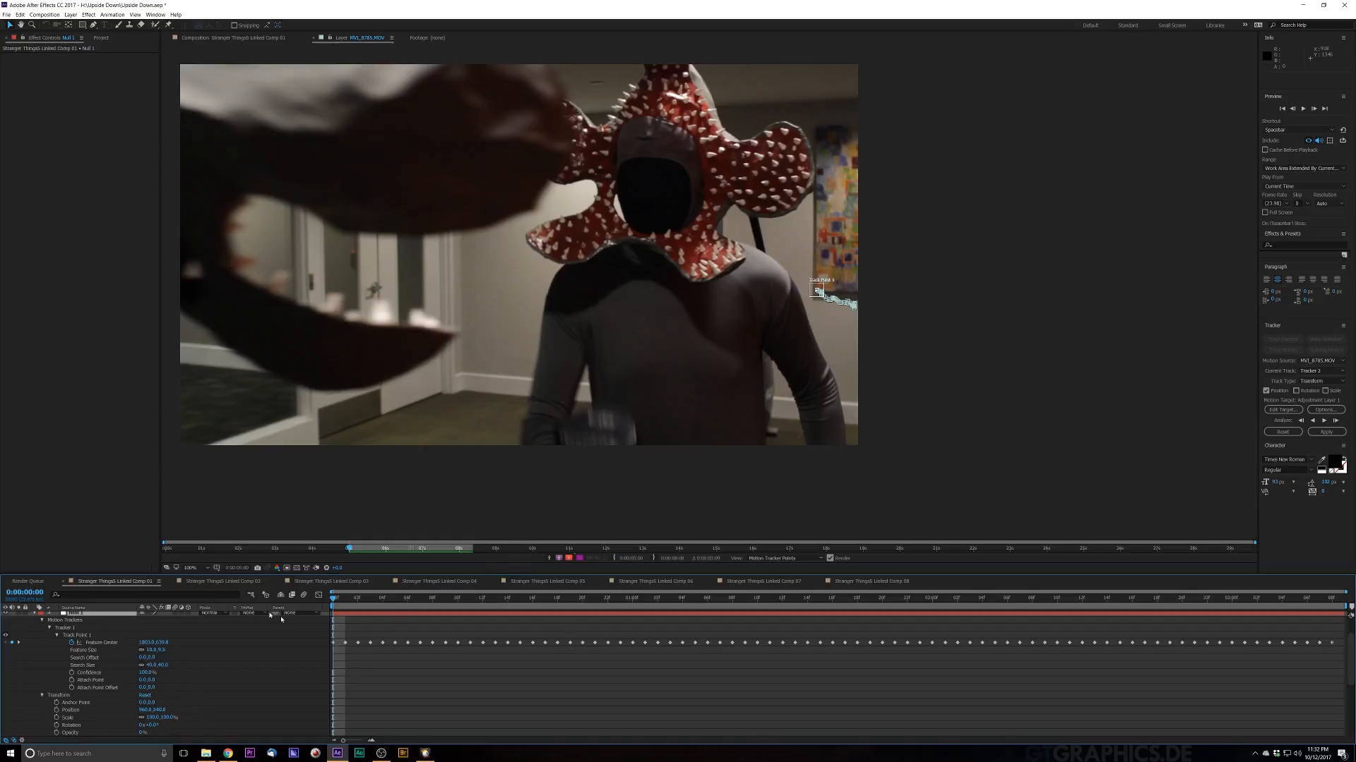
Step: Reveal the Position properties of the Camera 1 and Null 1 layers
left_click(35, 615)
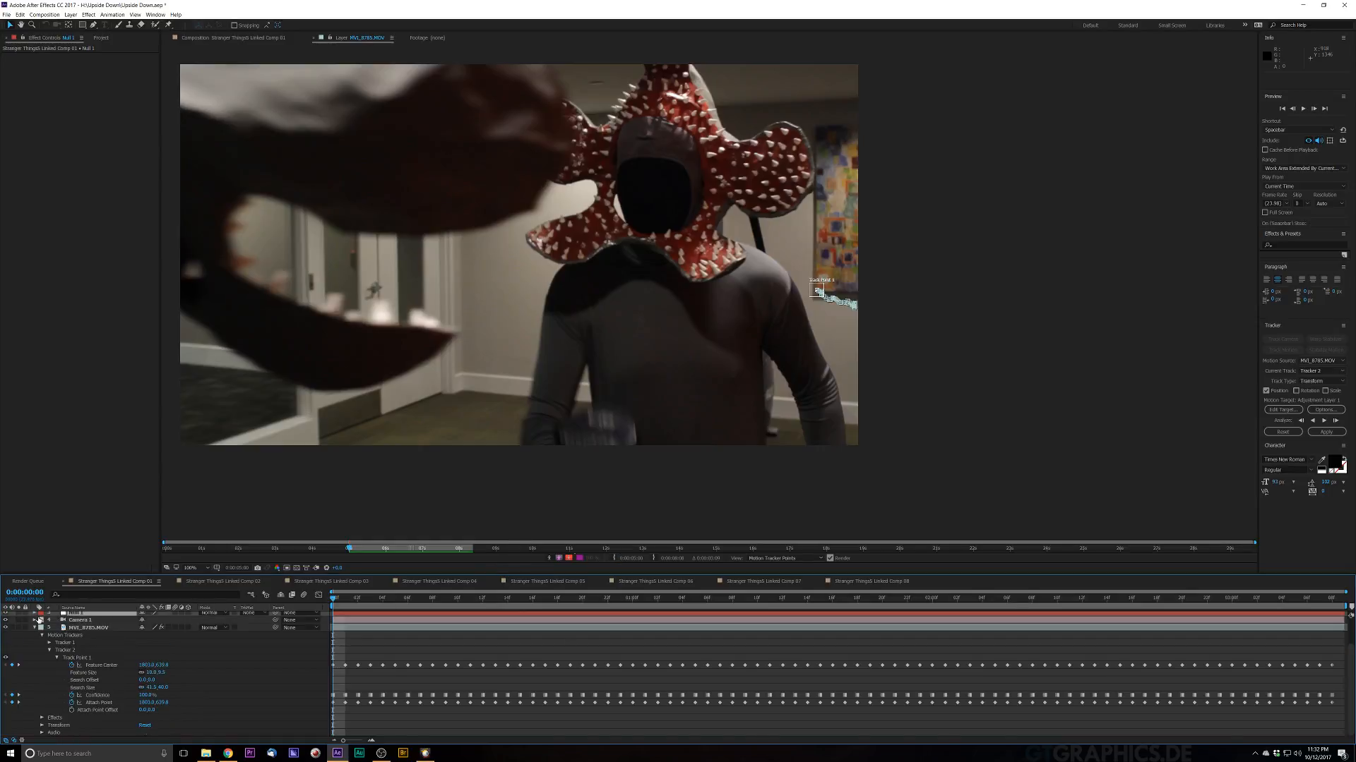
left_click(77, 620)
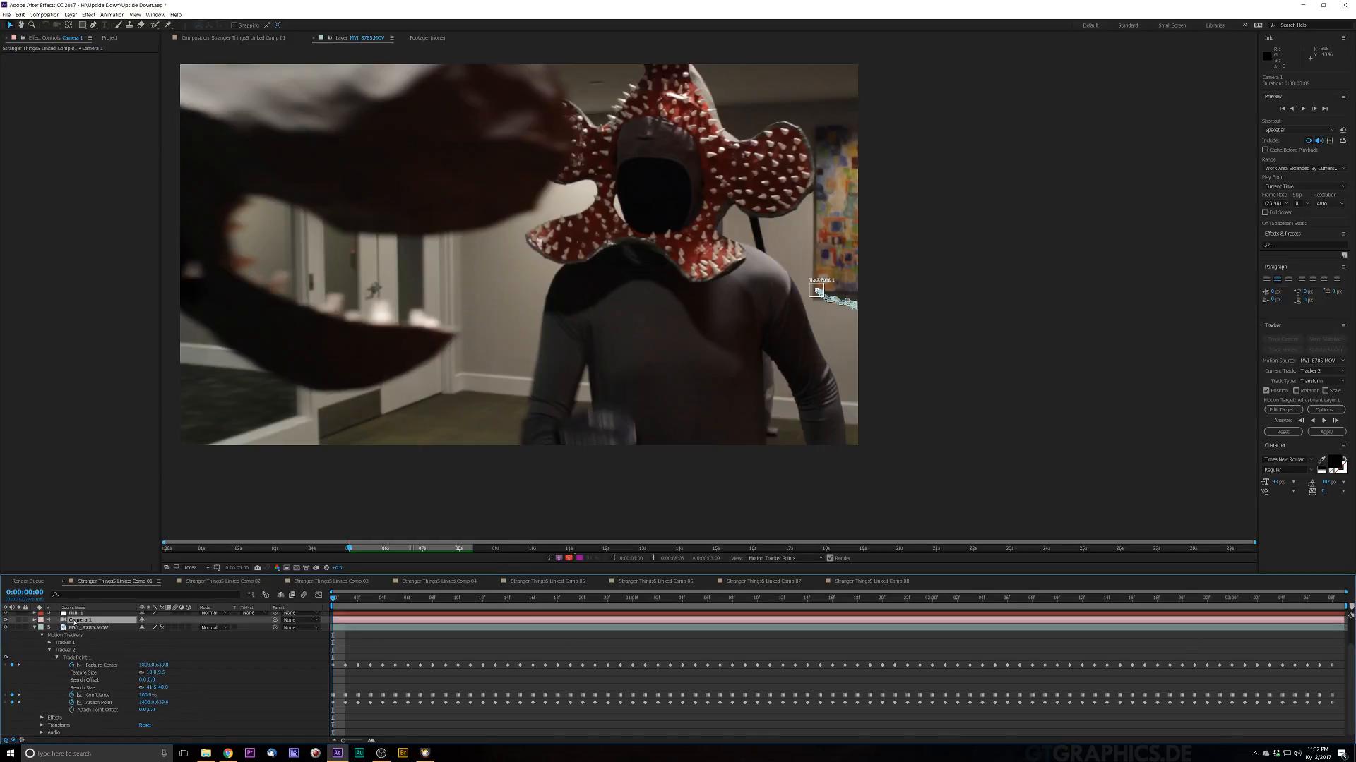
key("p")
left_click(77, 614)
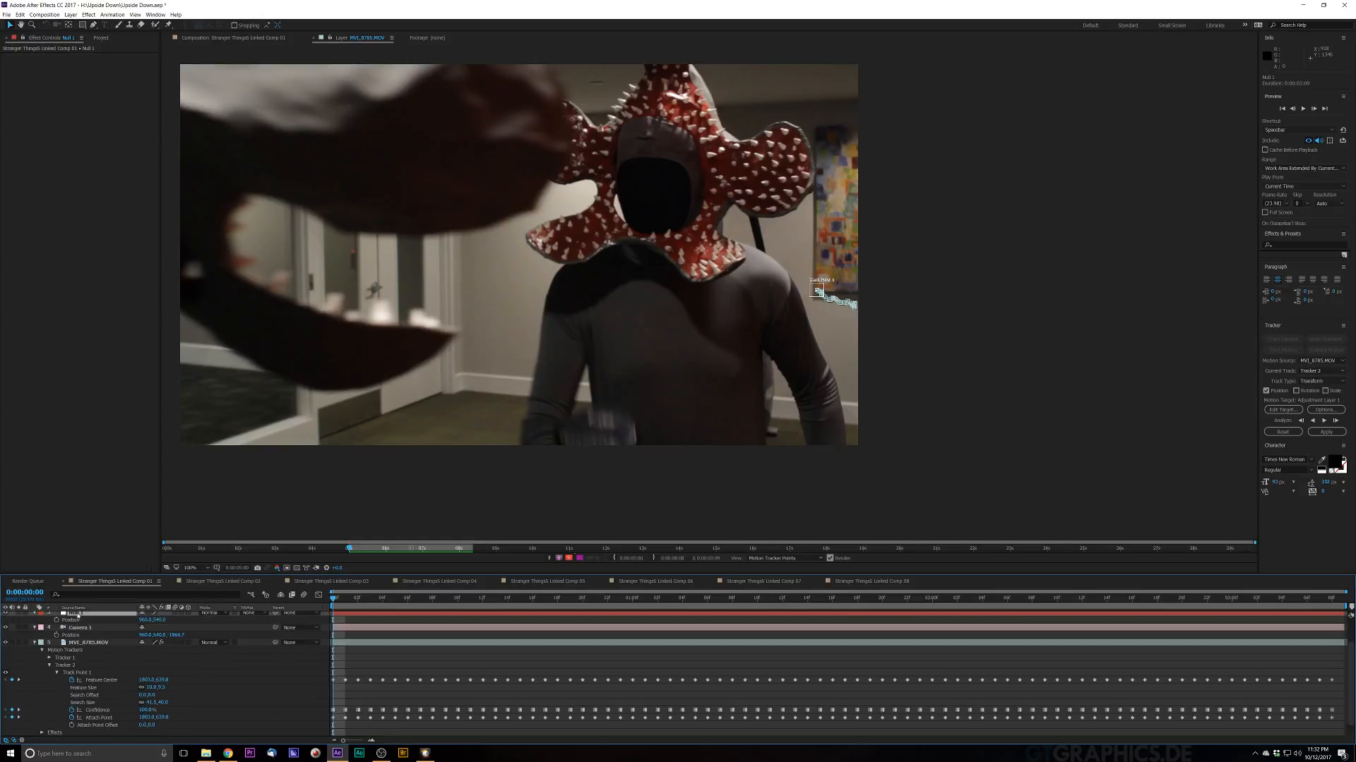
key("p")
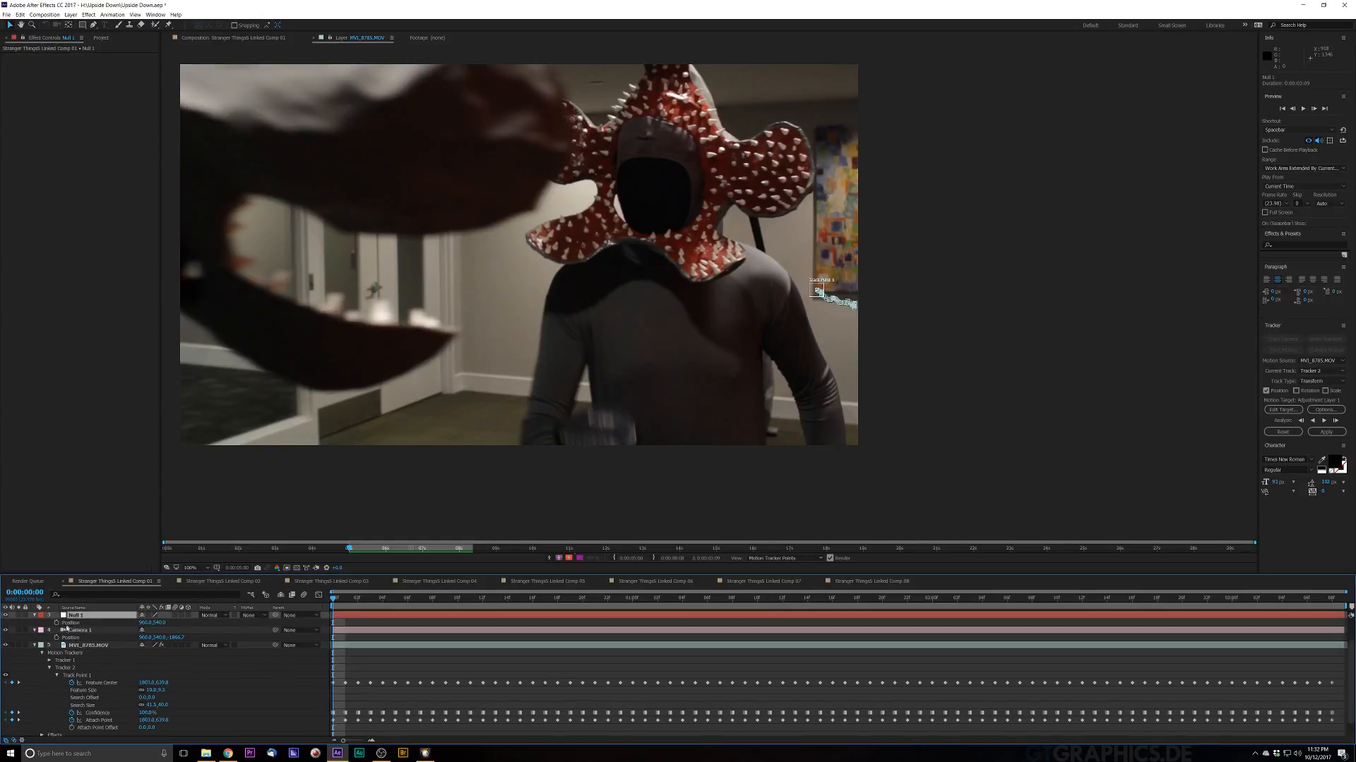
Step: Expand Null 1's Motion Trackers down to Tracker 1 Track Point 1's properties
left_click(35, 616)
left_click(34, 616)
left_click(42, 630)
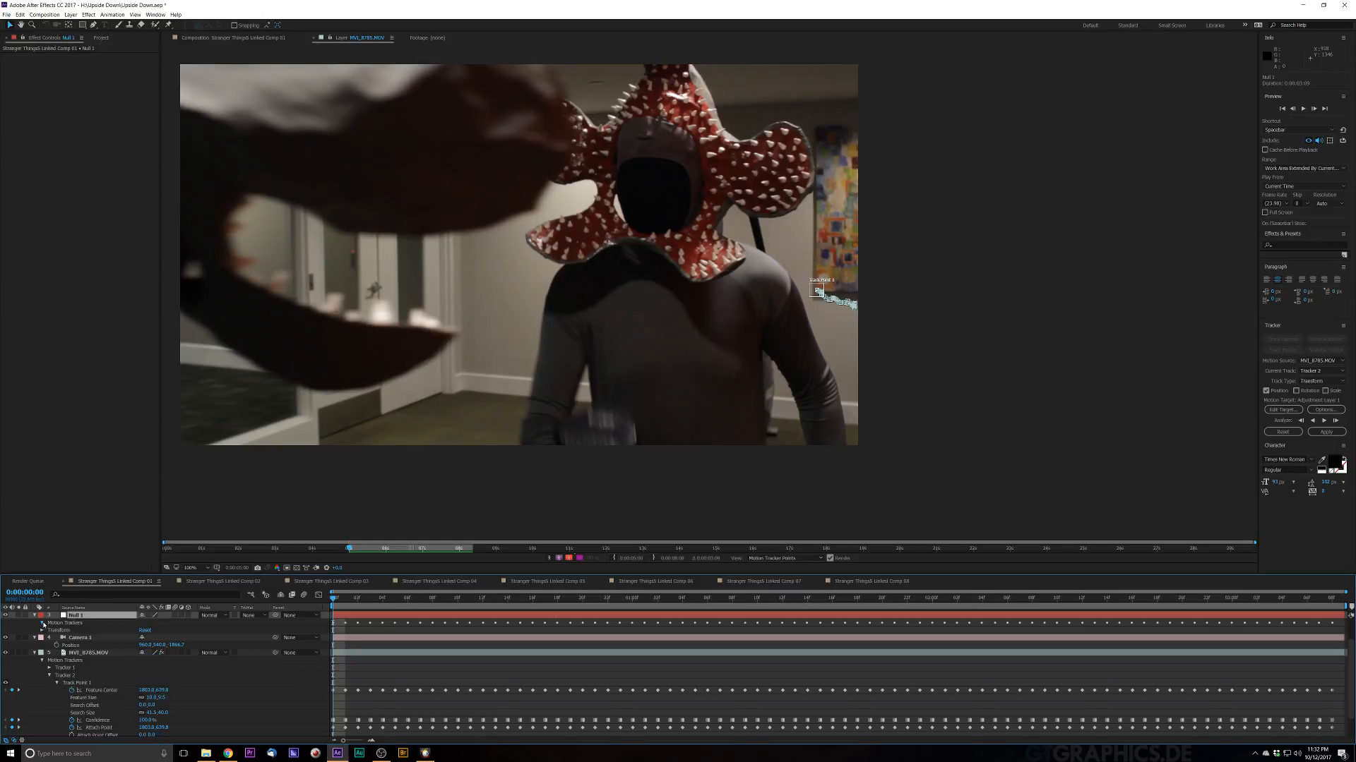
left_click(42, 623)
left_click(49, 630)
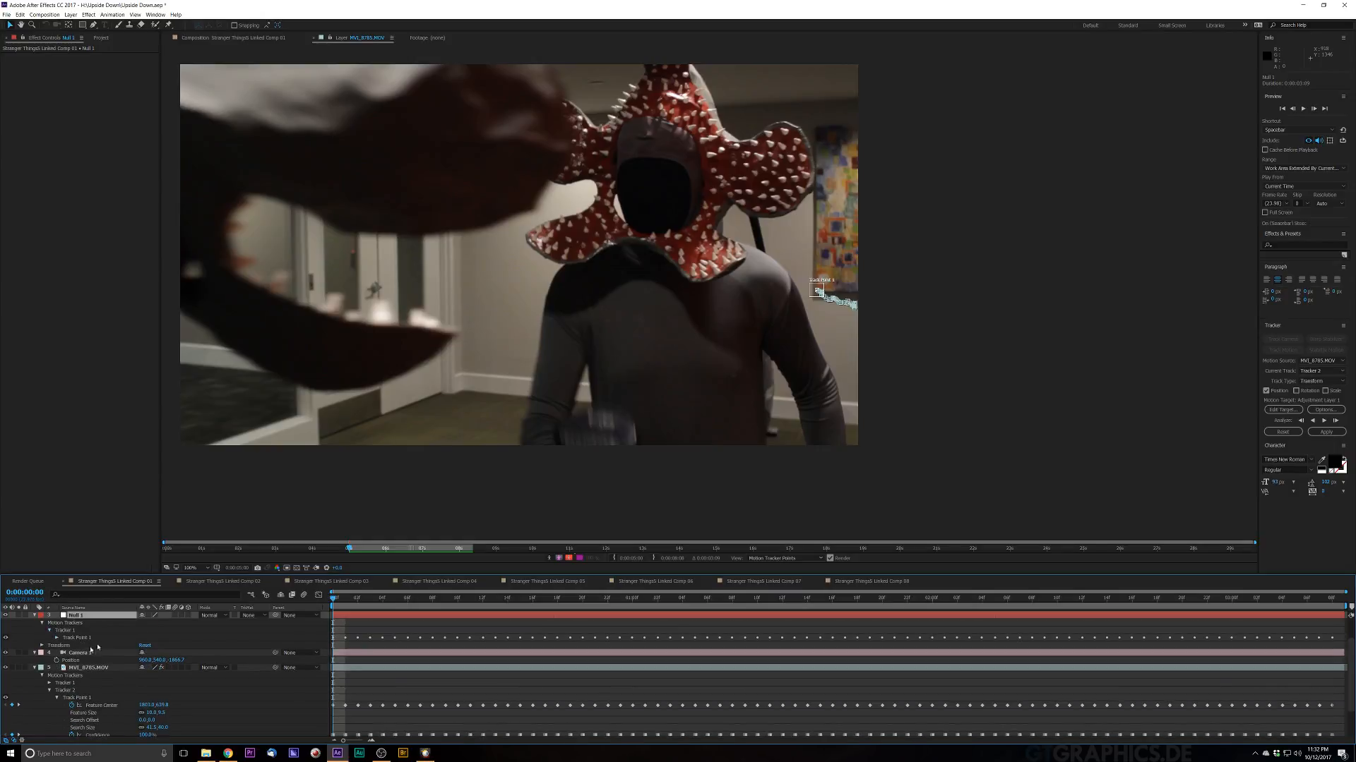
left_click(57, 638)
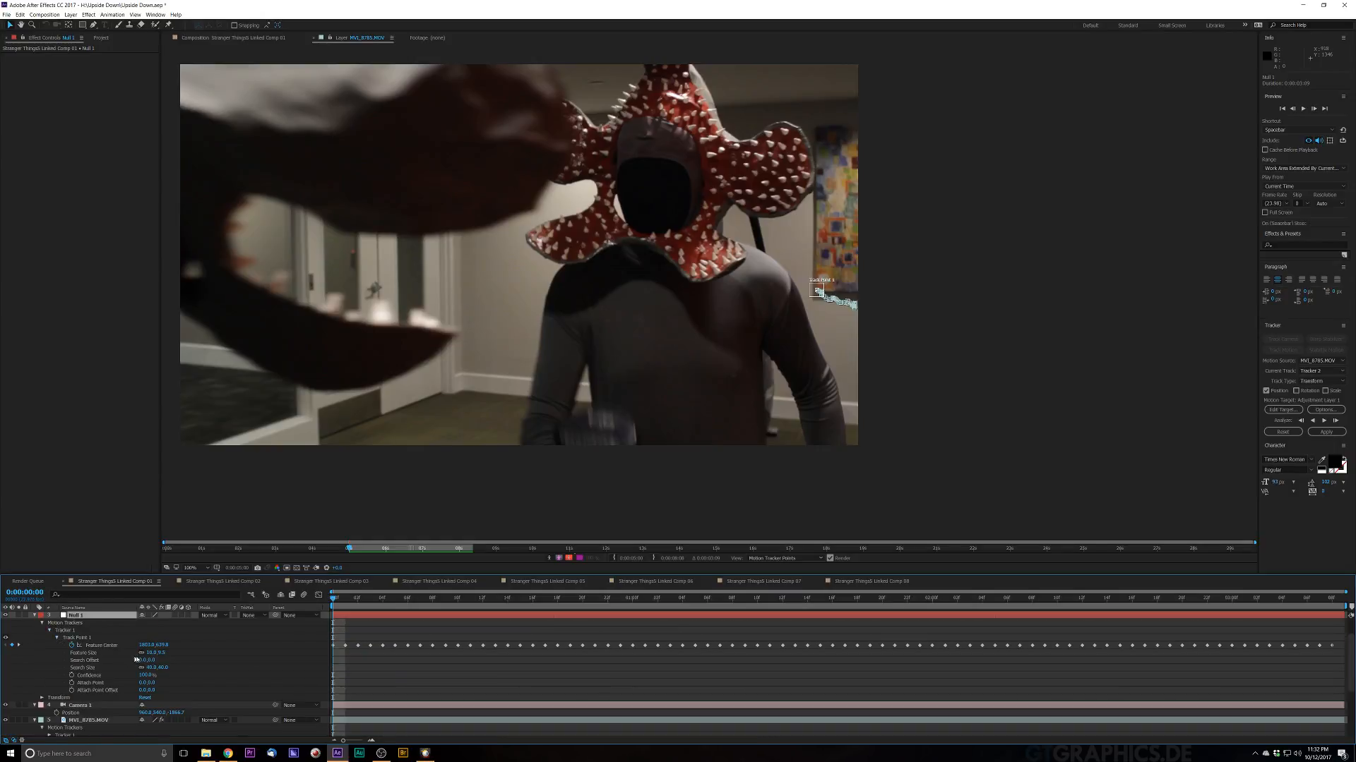
scroll(226, 646, "down", 1)
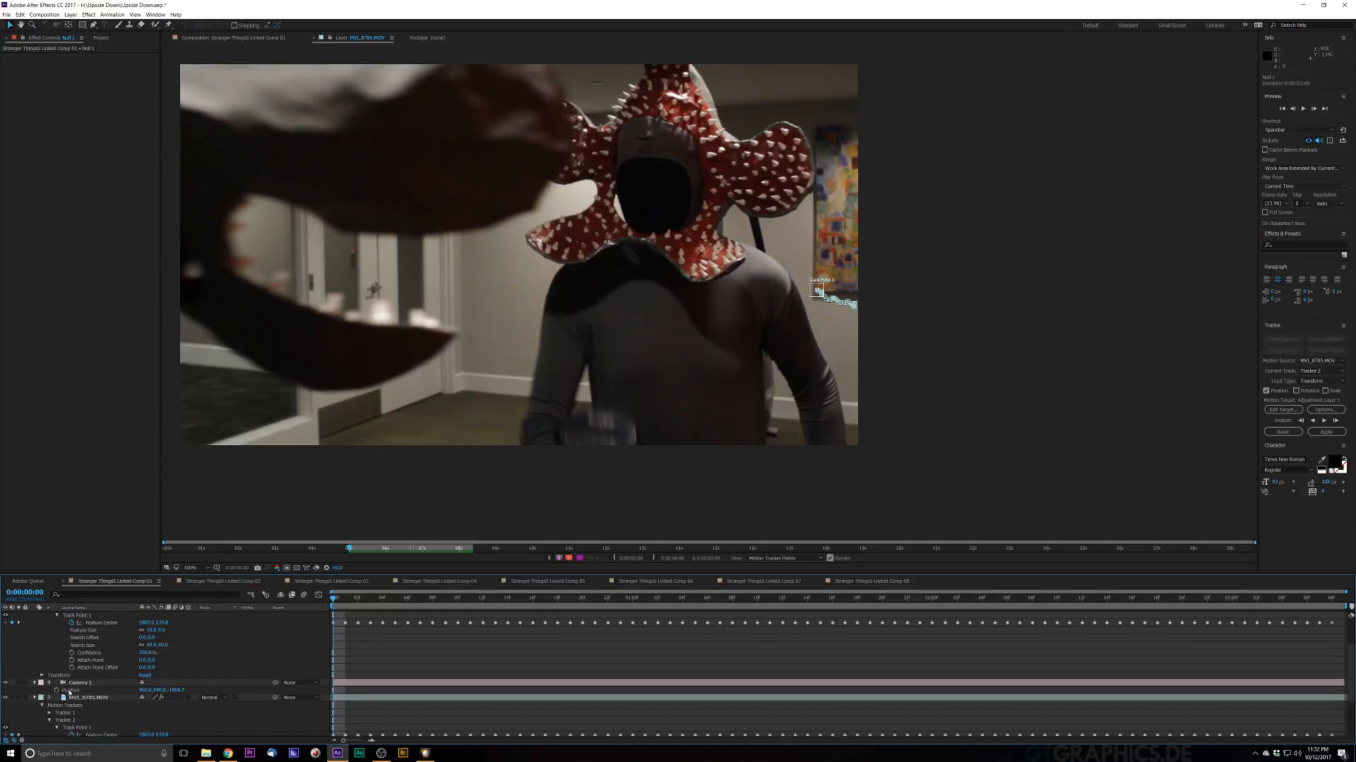
Step: Add a Position expression to Camera 1 pick-whipped to Null 1's Track Point 1 Feature Center
left_click(57, 690, "alt")
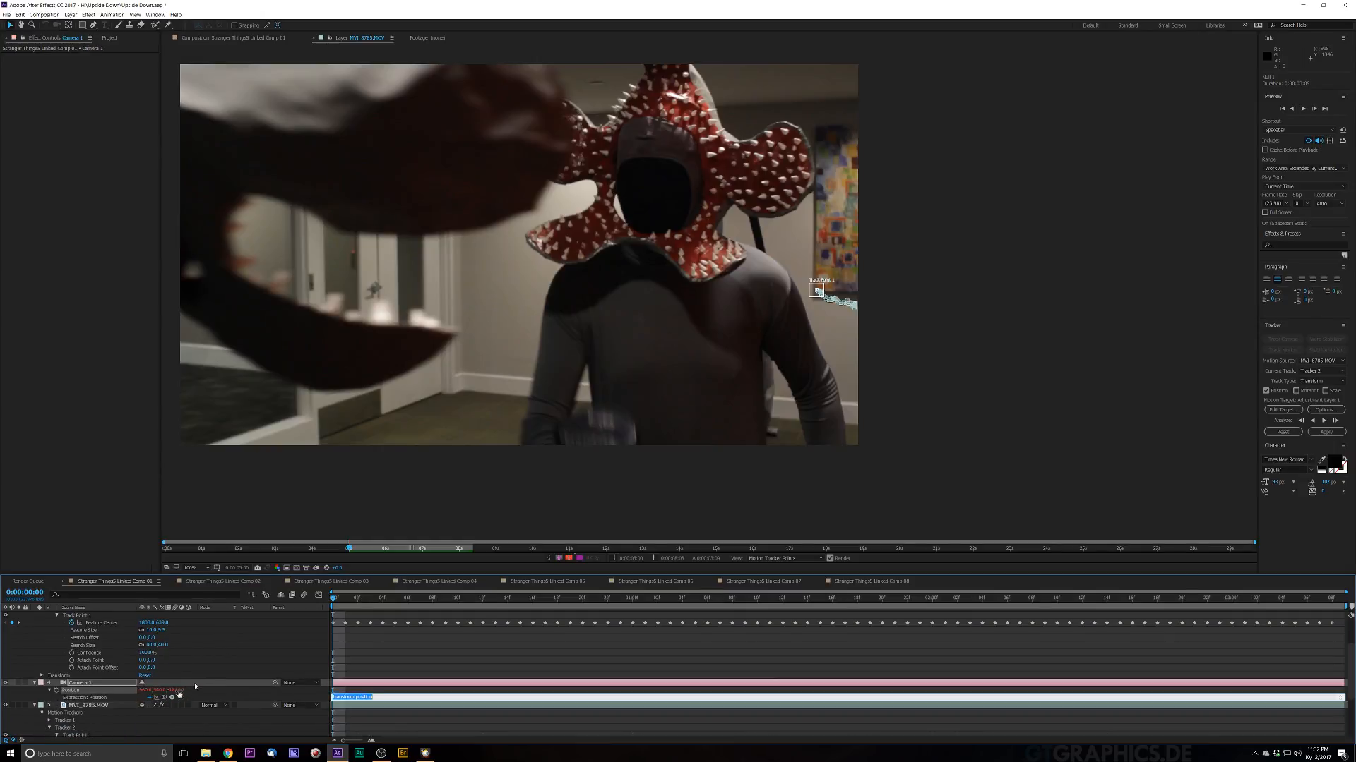
left_click_drag(164, 699, 90, 624)
left_click(285, 661)
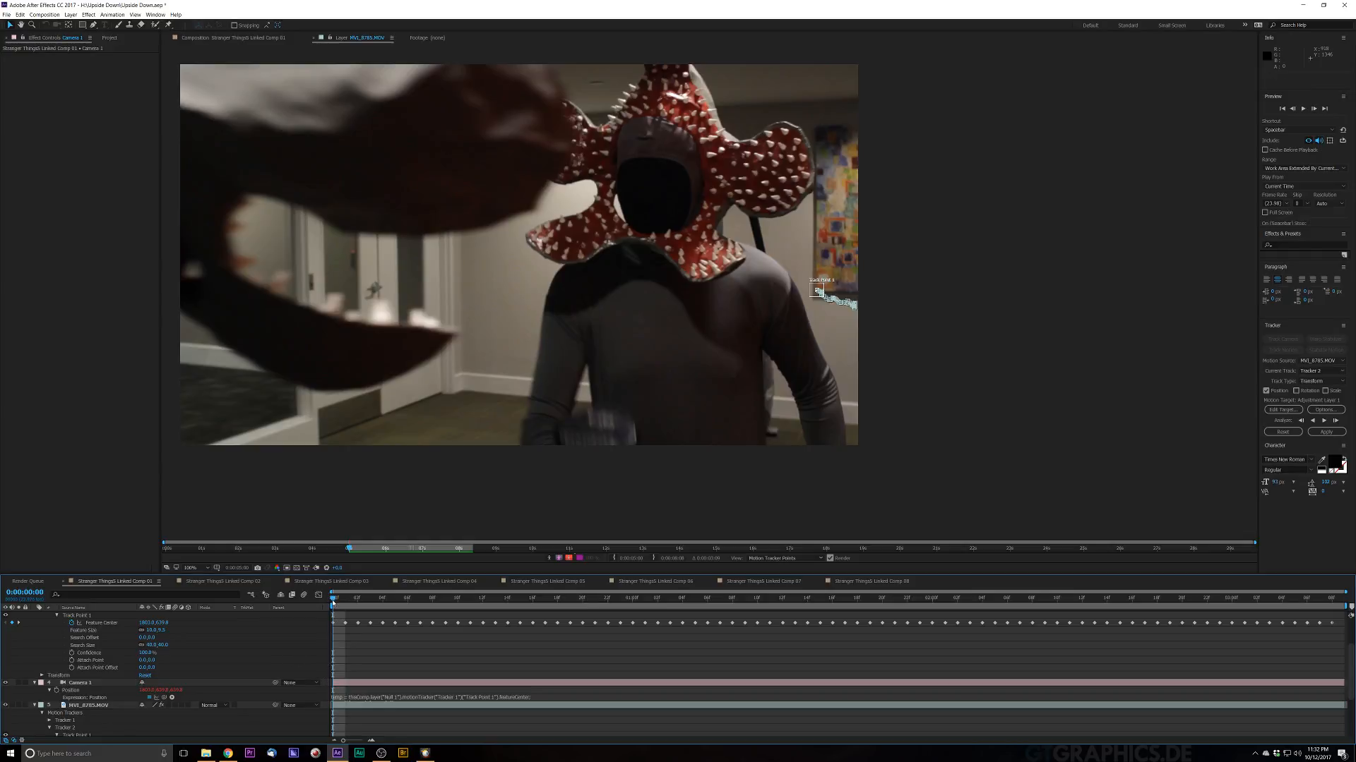
Step: Preview the composition from the first frame in the Composition viewer
scroll(373, 384, "down", 1)
scroll(265, 720, "up", 3)
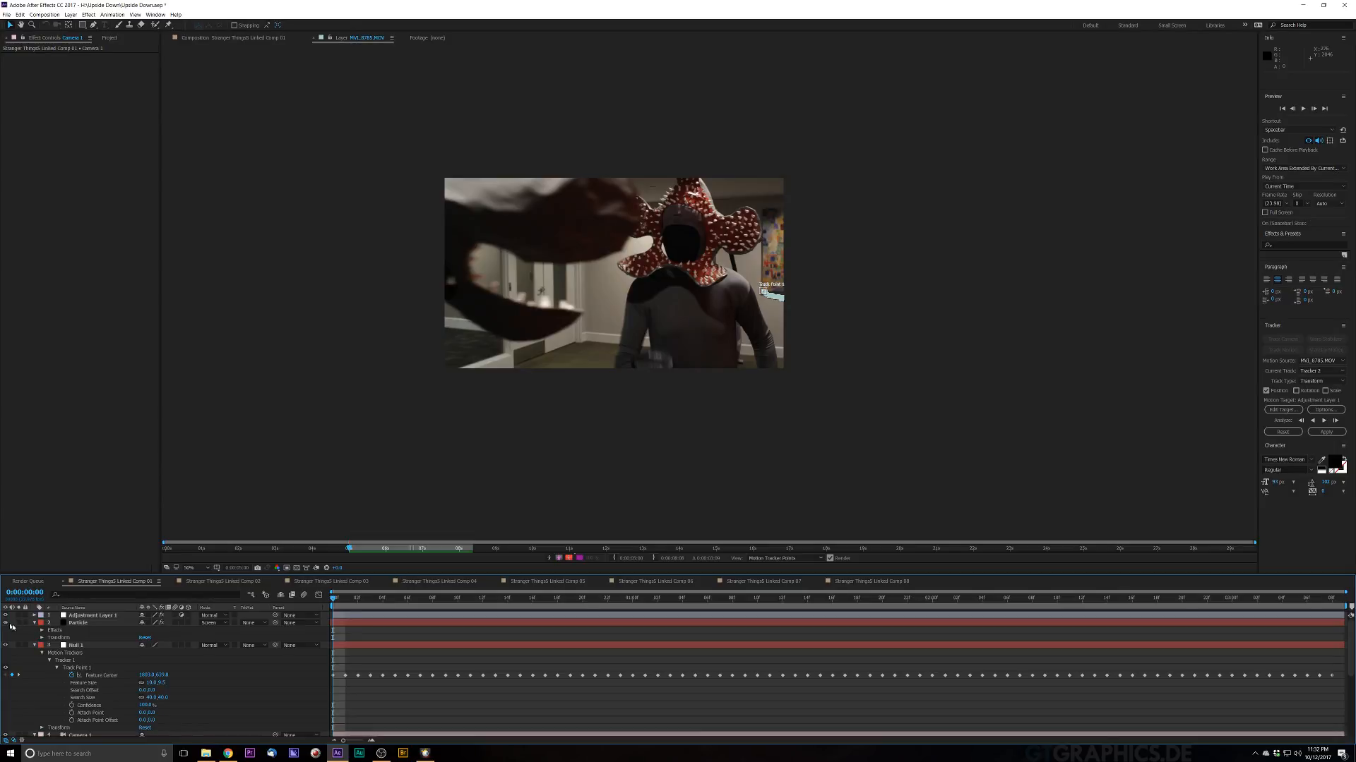
scroll(600, 258, "up", 1)
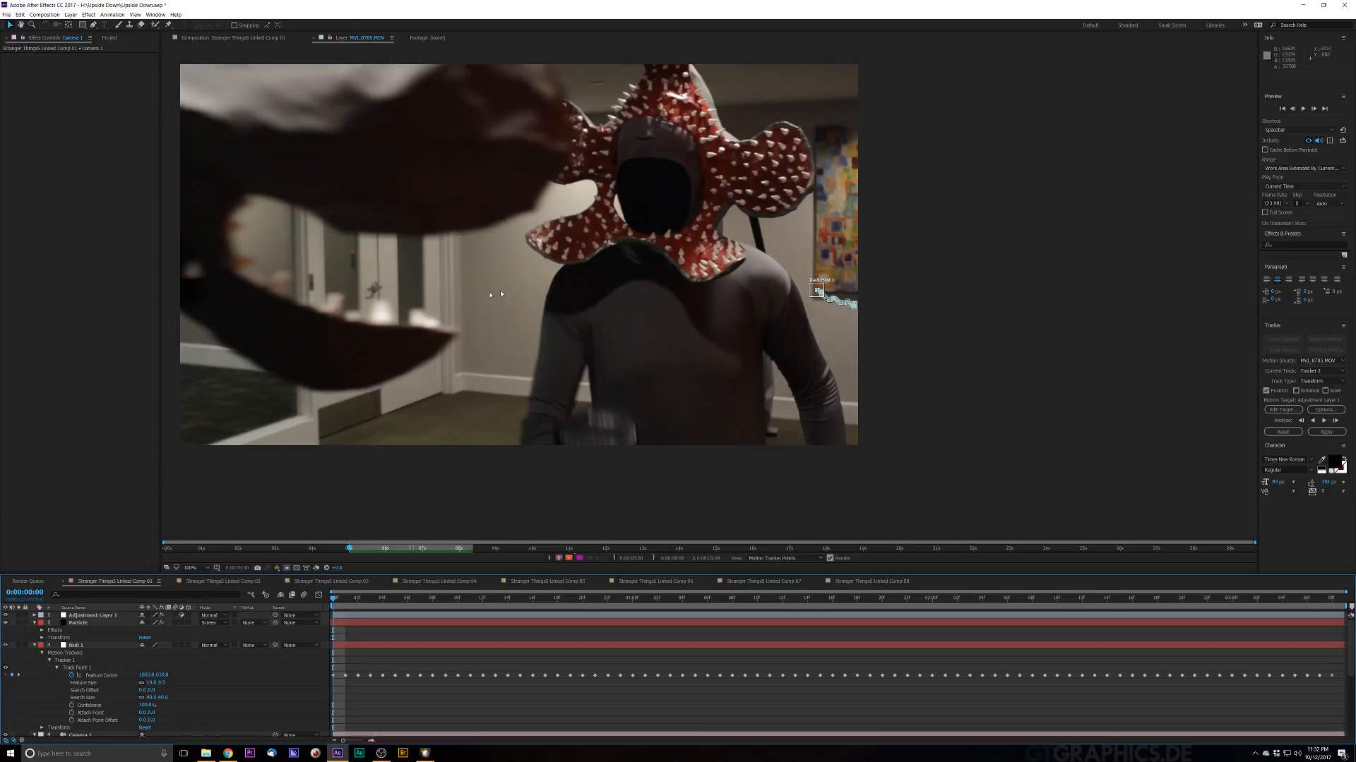
key("space")
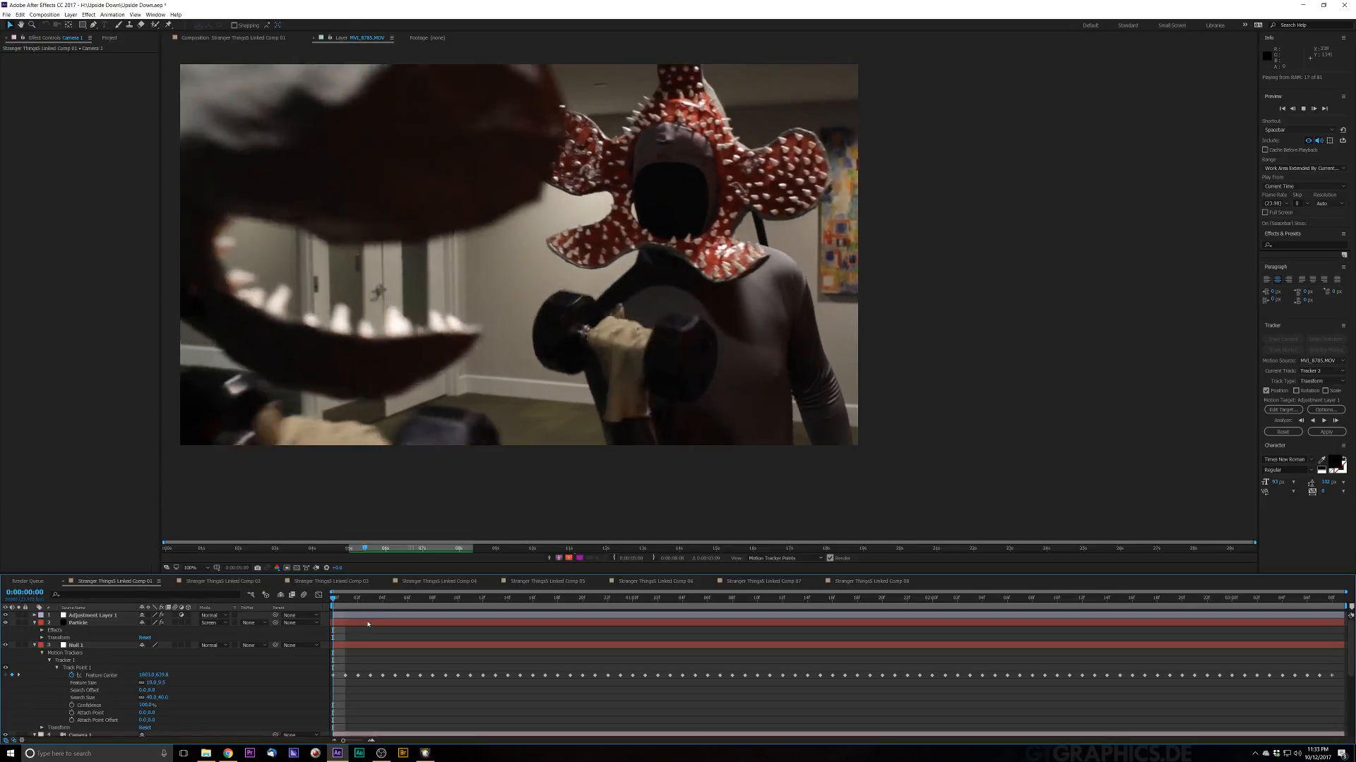
key("space")
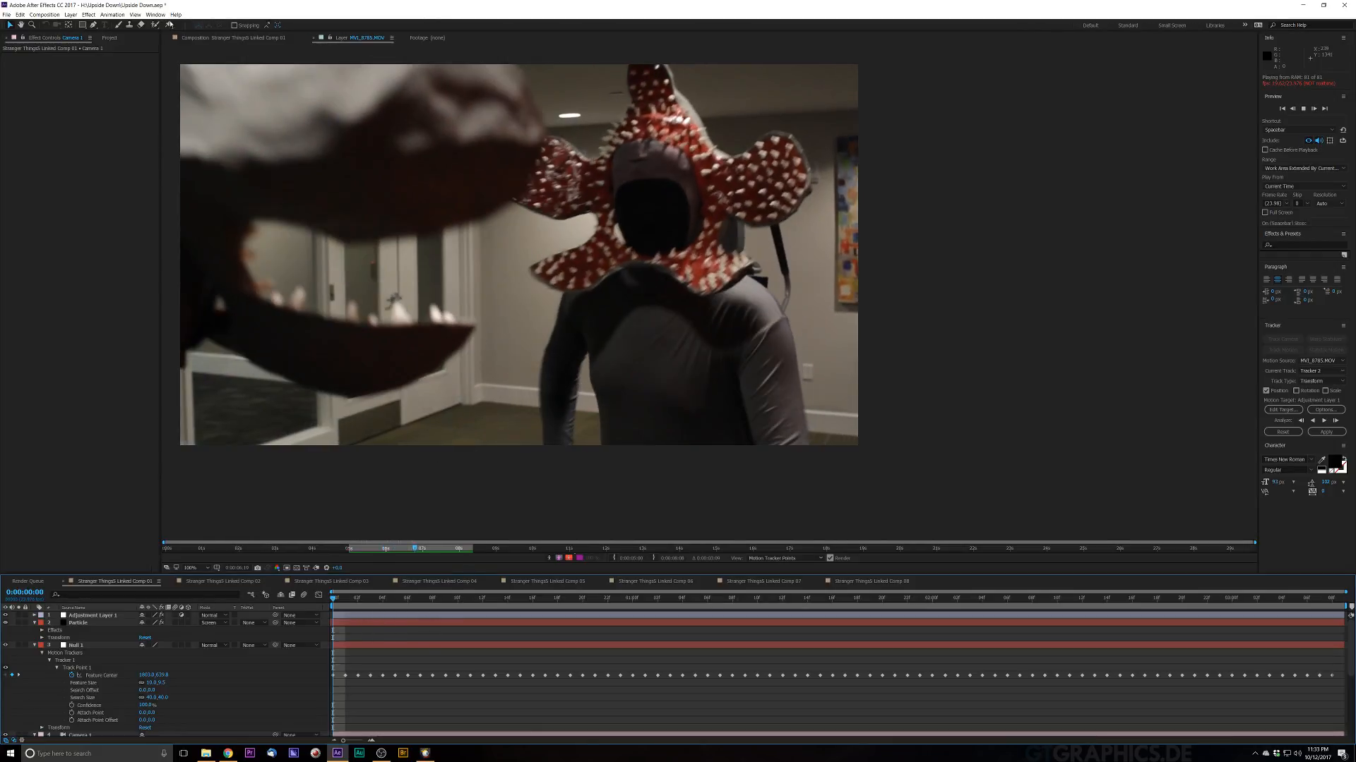
left_click(224, 39)
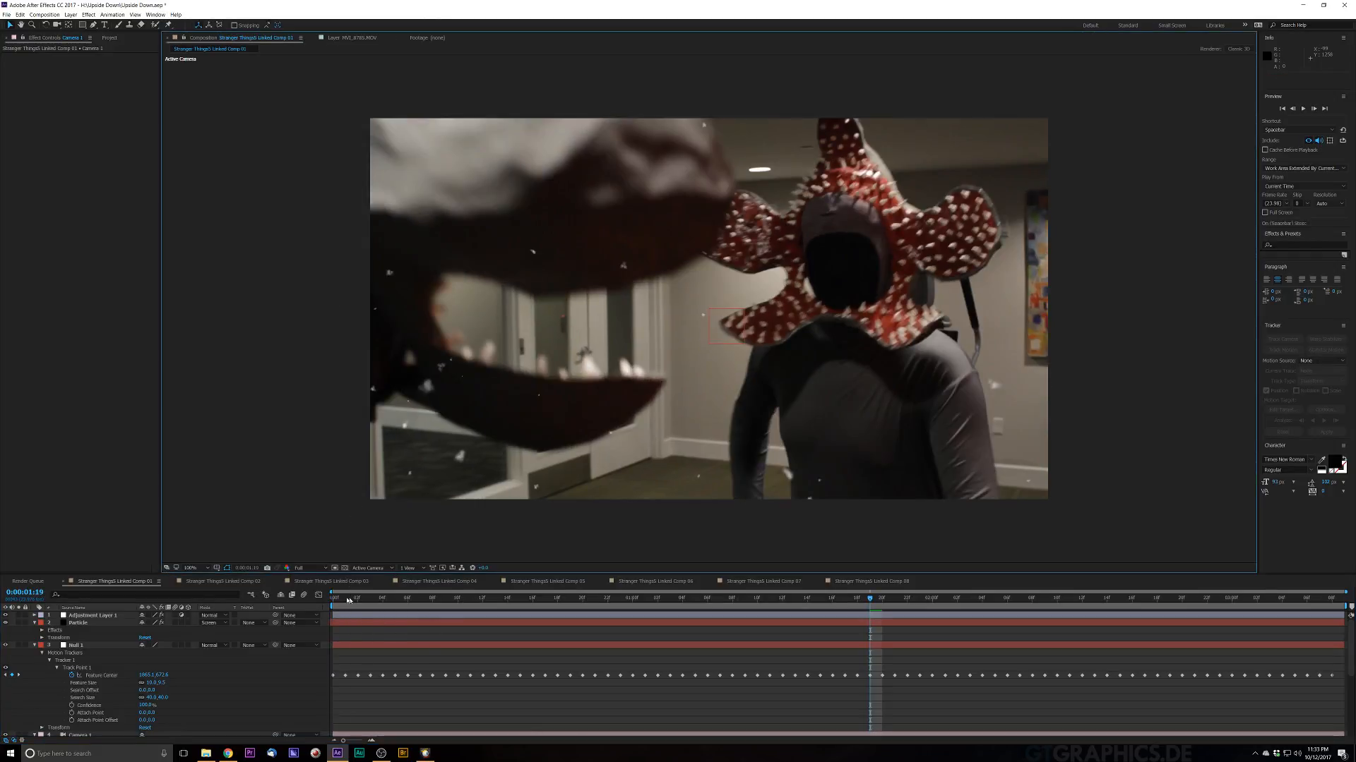
left_click(330, 598)
key("space")
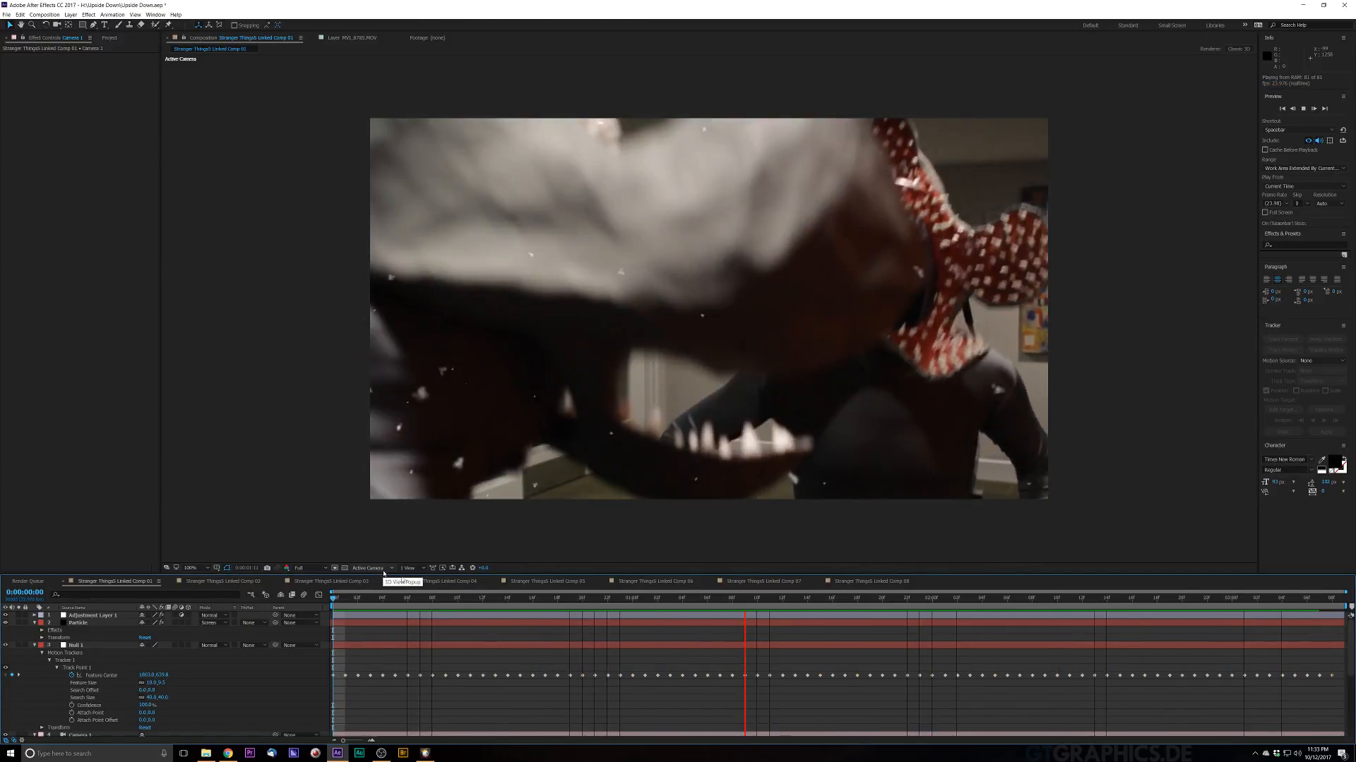
left_click(415, 646)
left_click_drag(381, 603, 291, 613)
key("space")
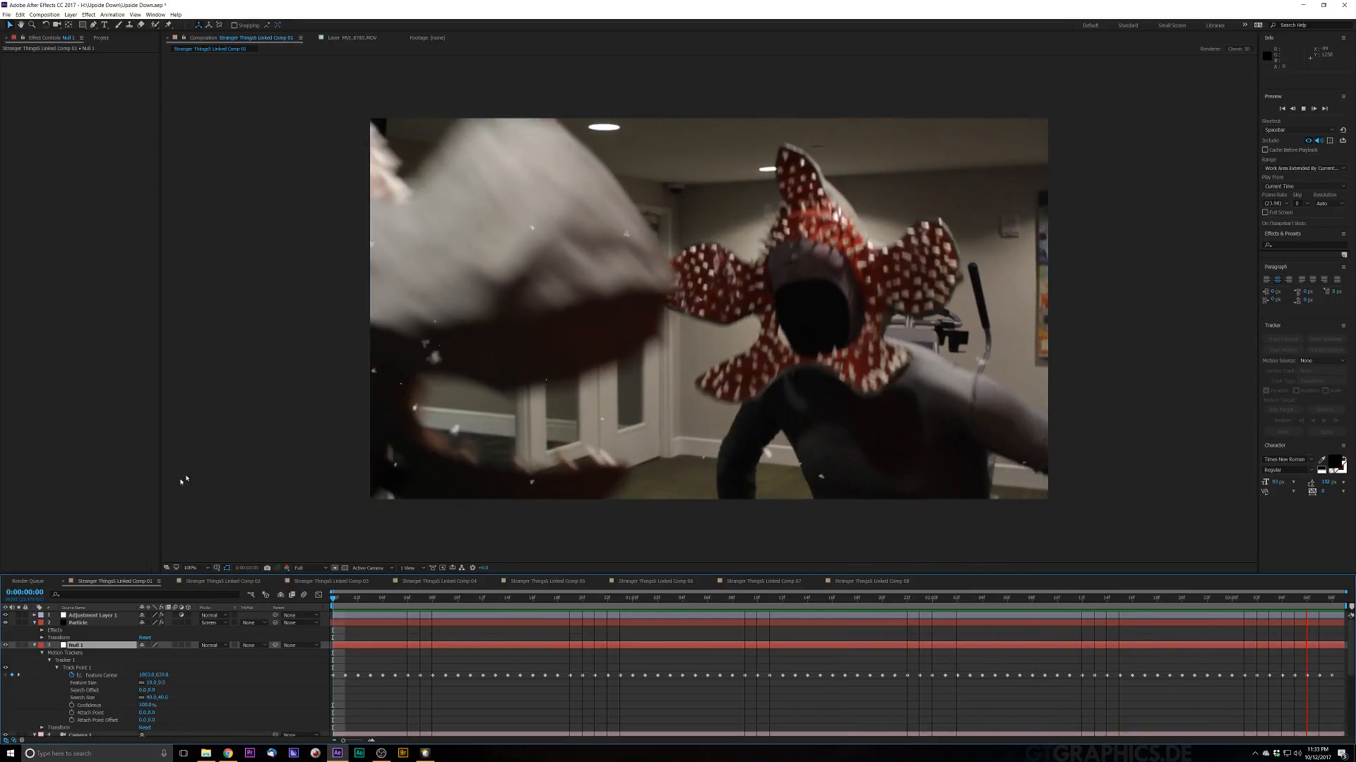
key("space")
Step: Select the Particle layer and re-enter its Particular Particles/sec value
left_click(98, 625)
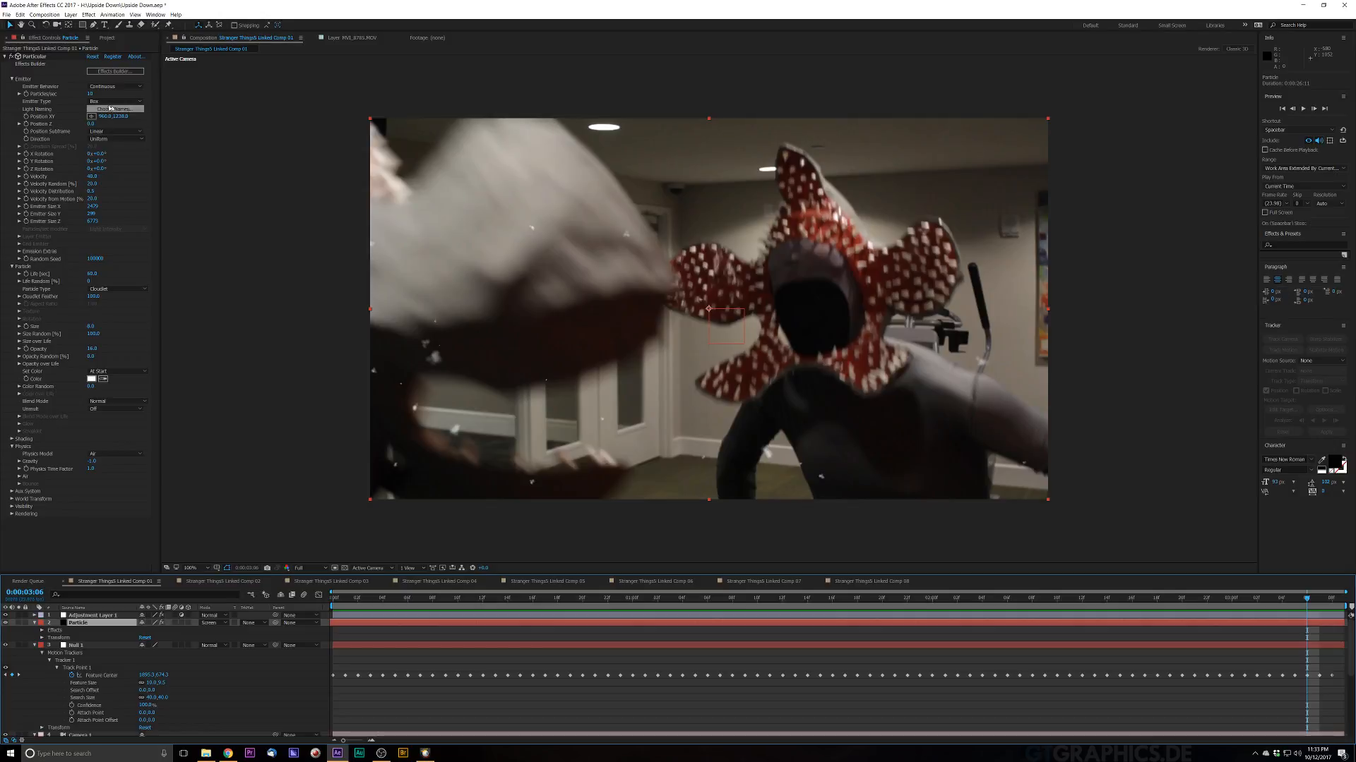
left_click(89, 94)
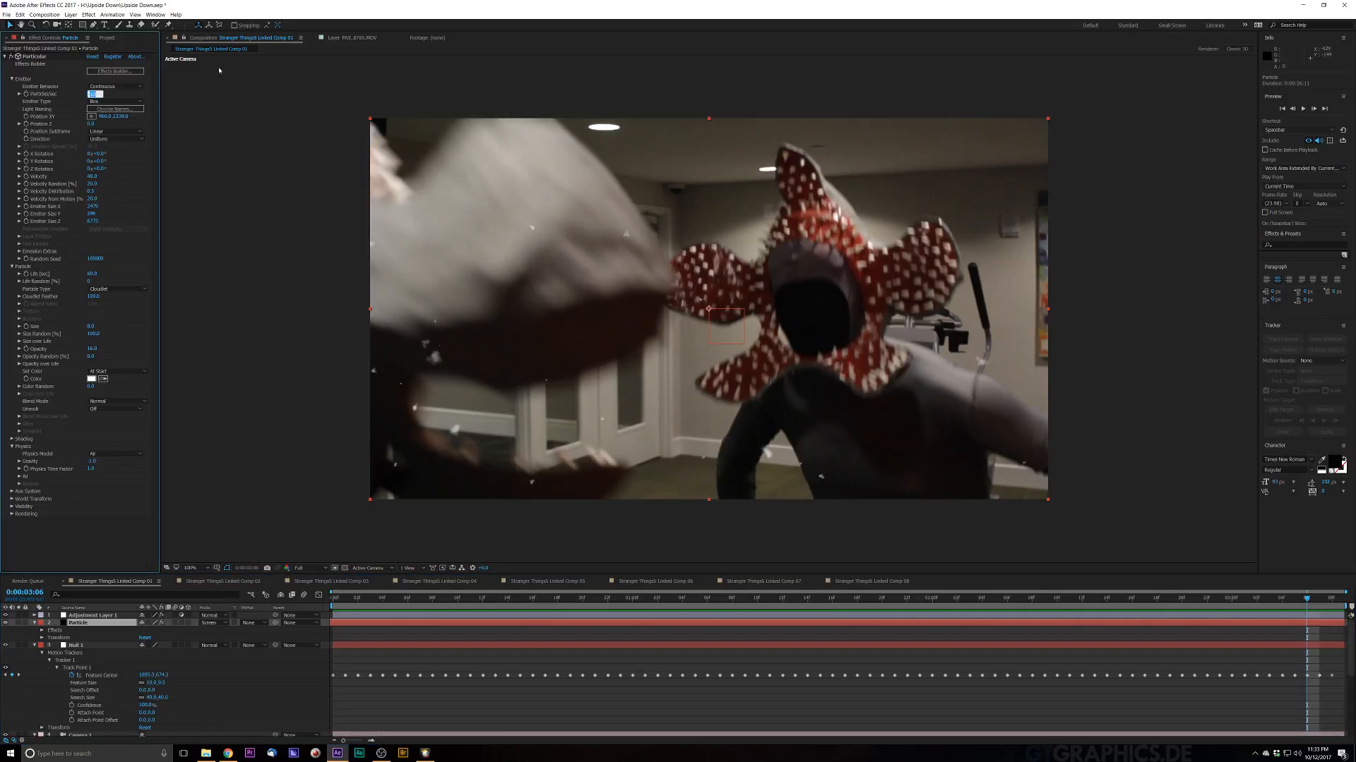
key("Return")
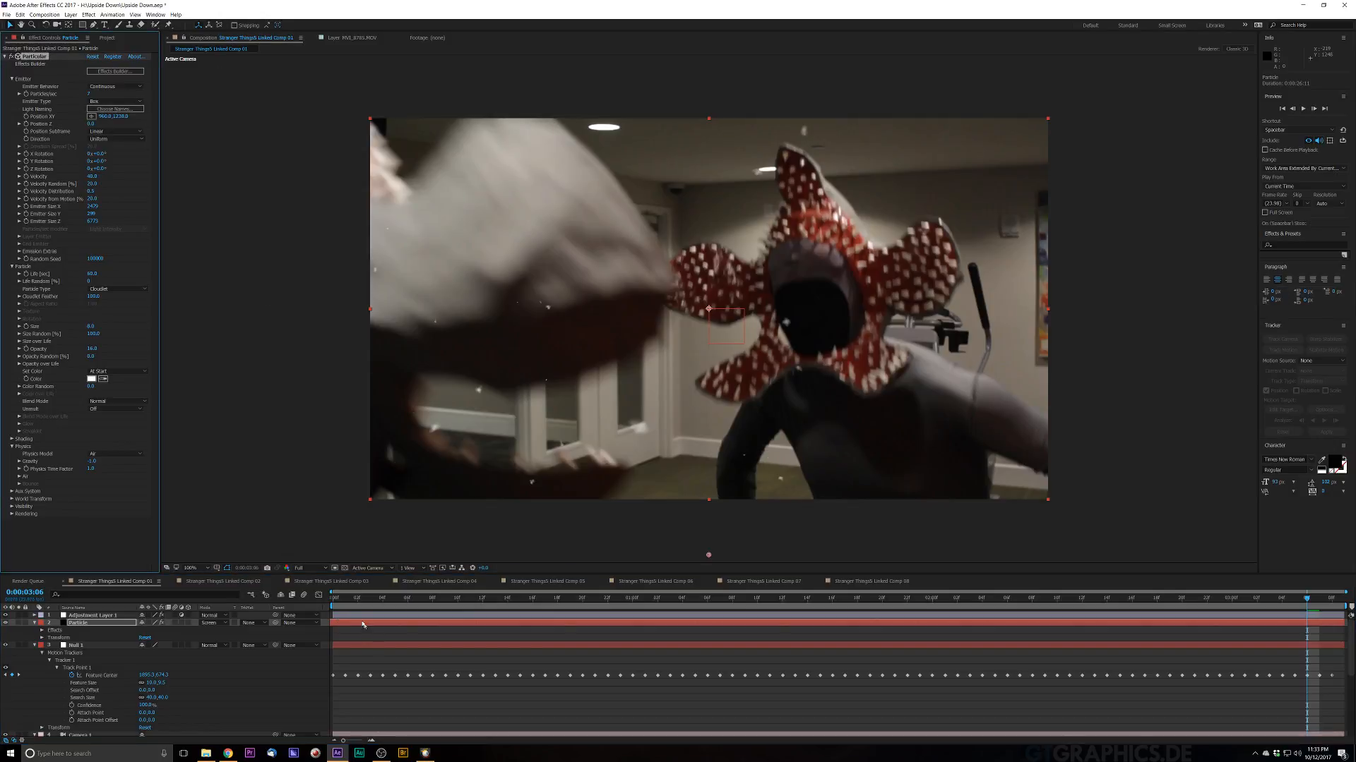
Step: Preview the composition with the snow particles from the start
key("space")
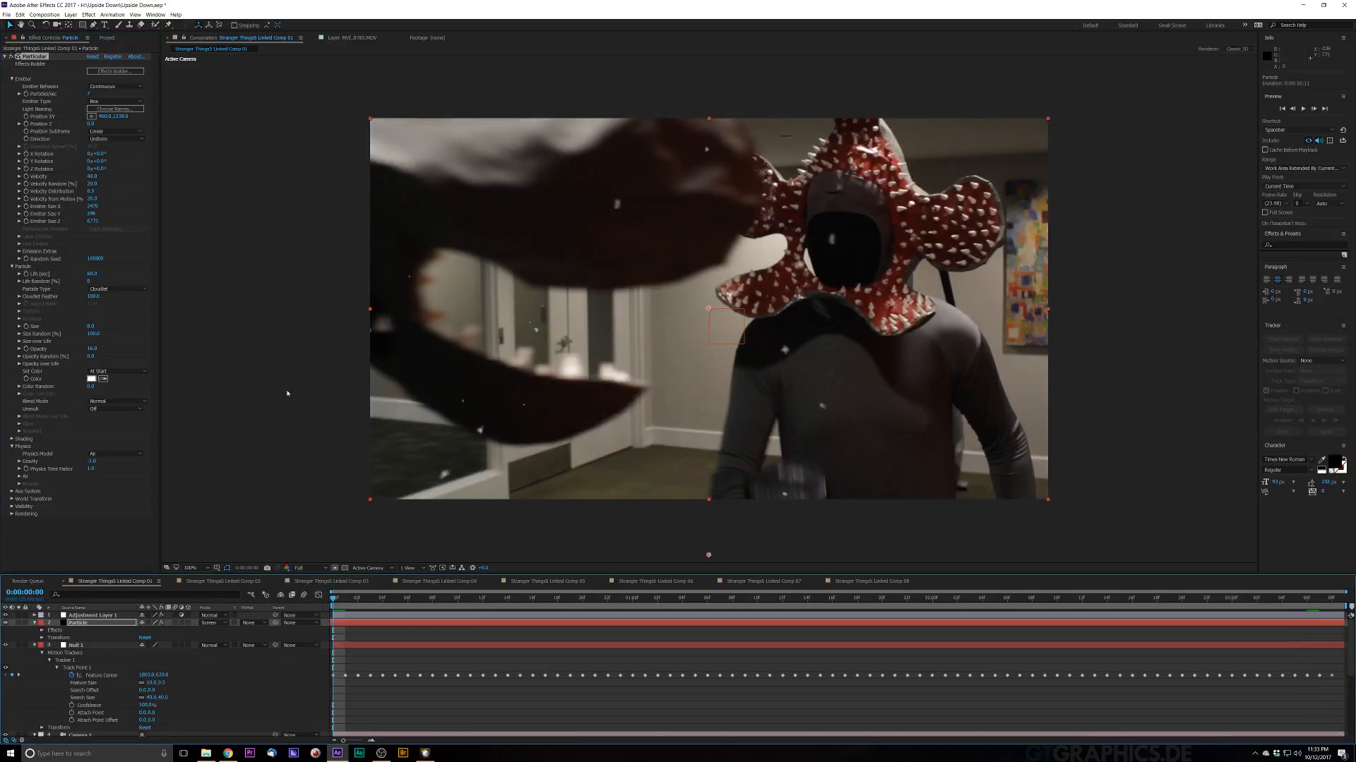
key("space")
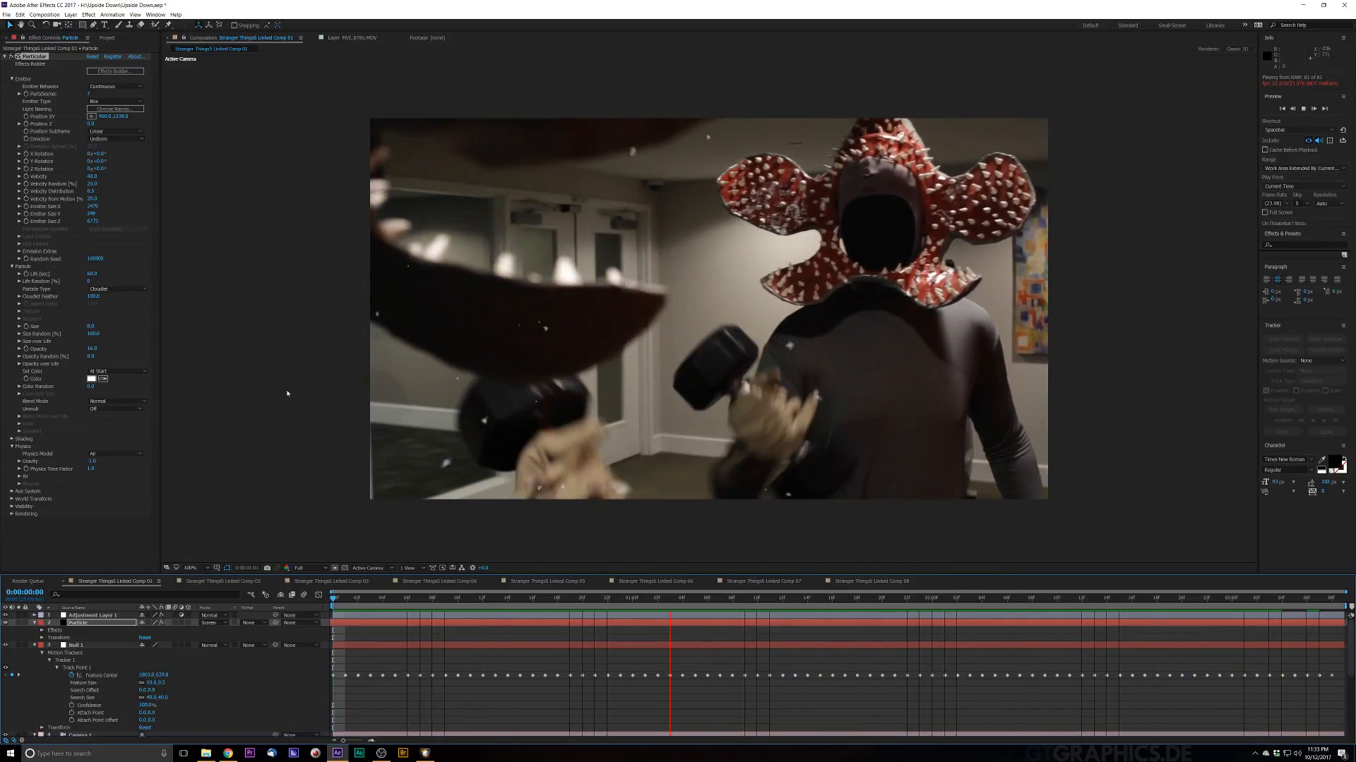
key("space")
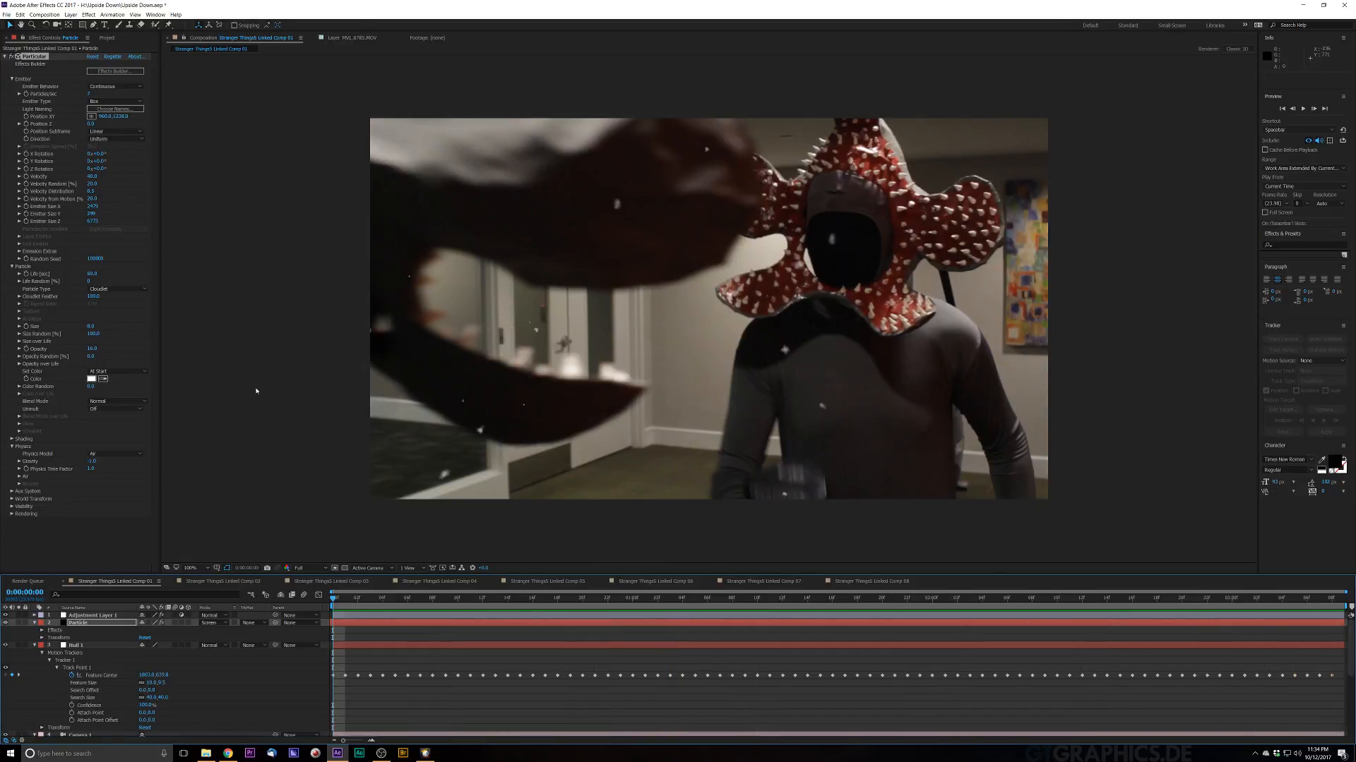
Step: Delete the Null 1 and Camera 1 layers from the composition
left_click(111, 647)
key("ctrl+v")
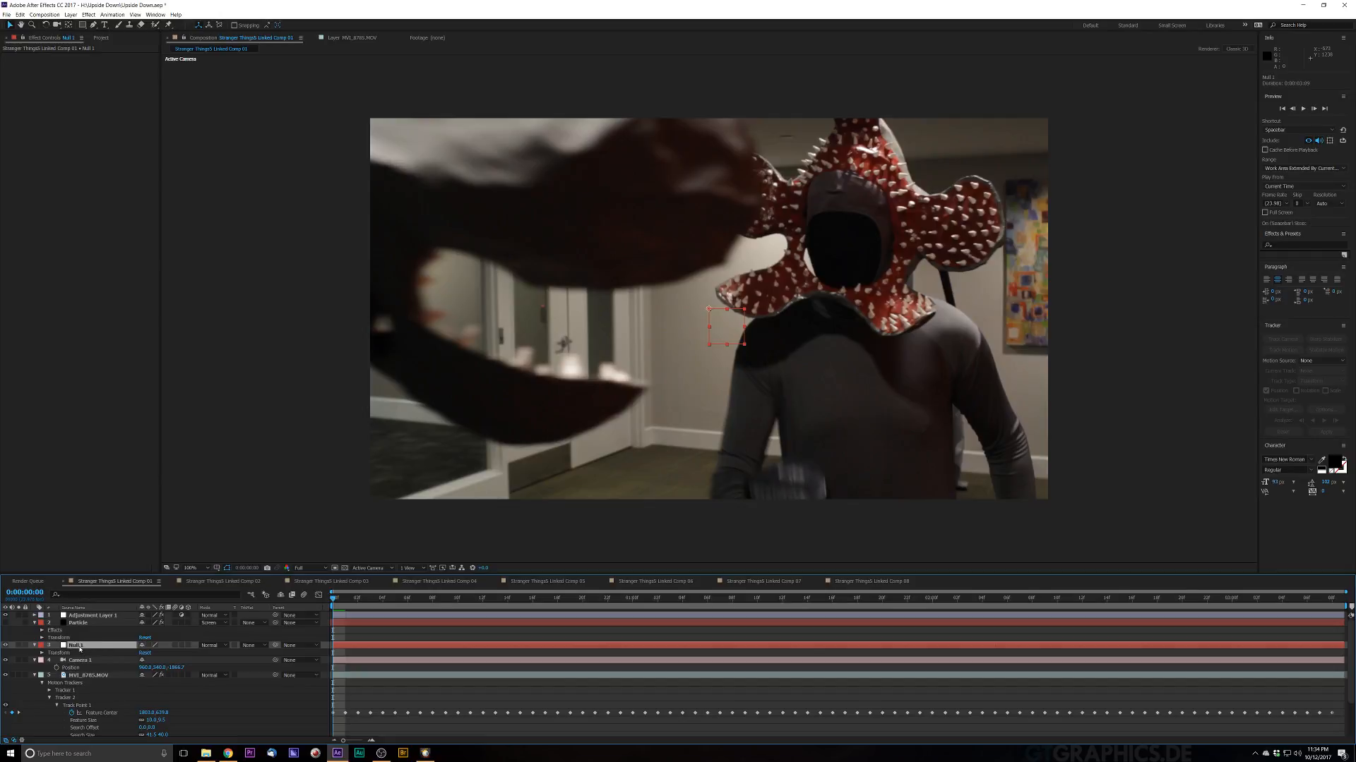
key("Delete")
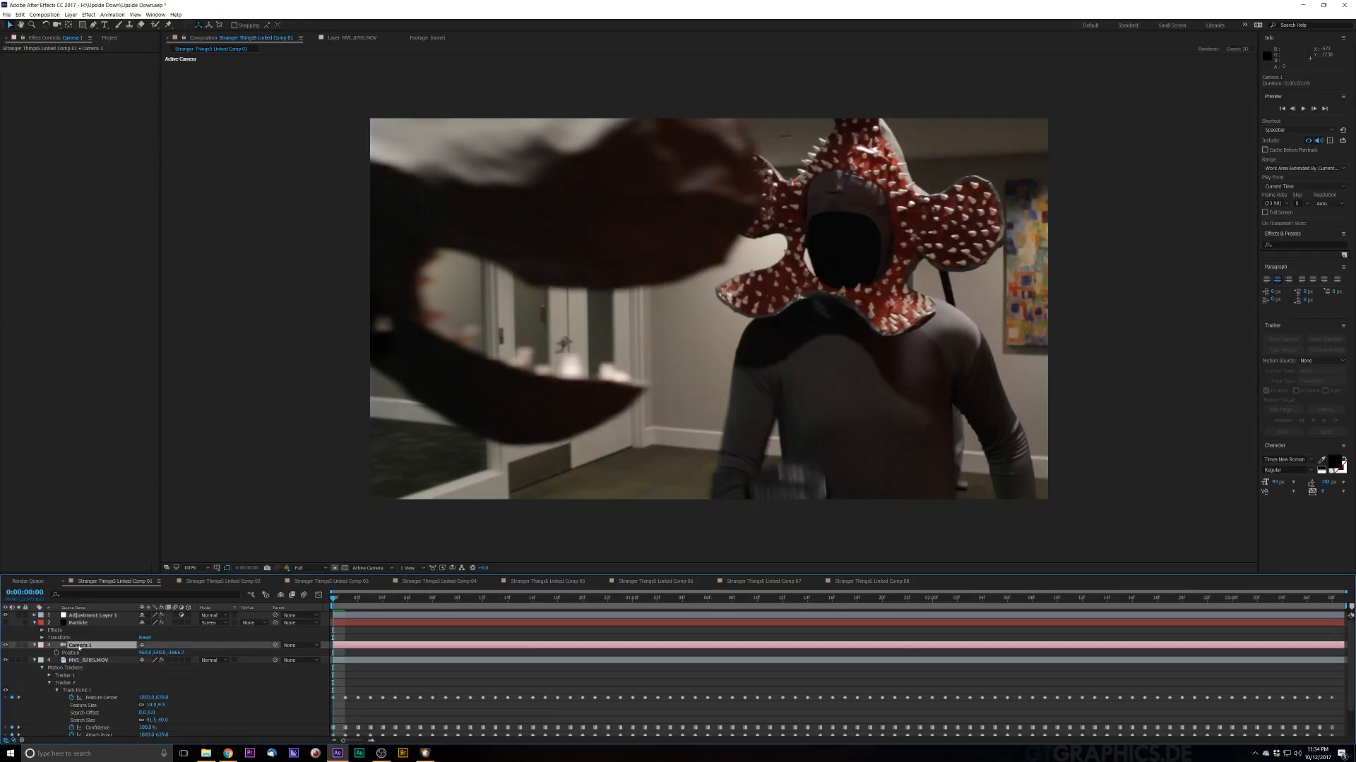
key("Delete")
Step: Preview the composition without the null and camera layers
key("space")
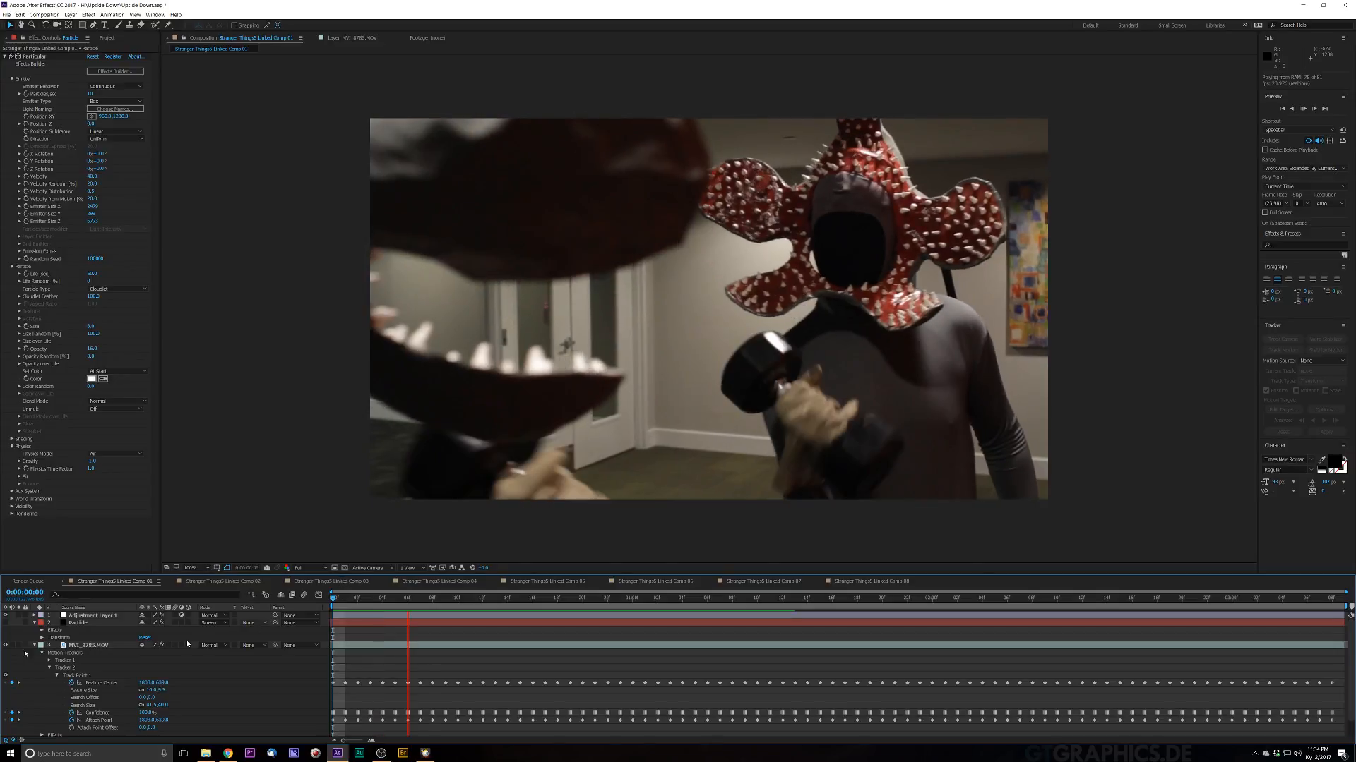
key("space")
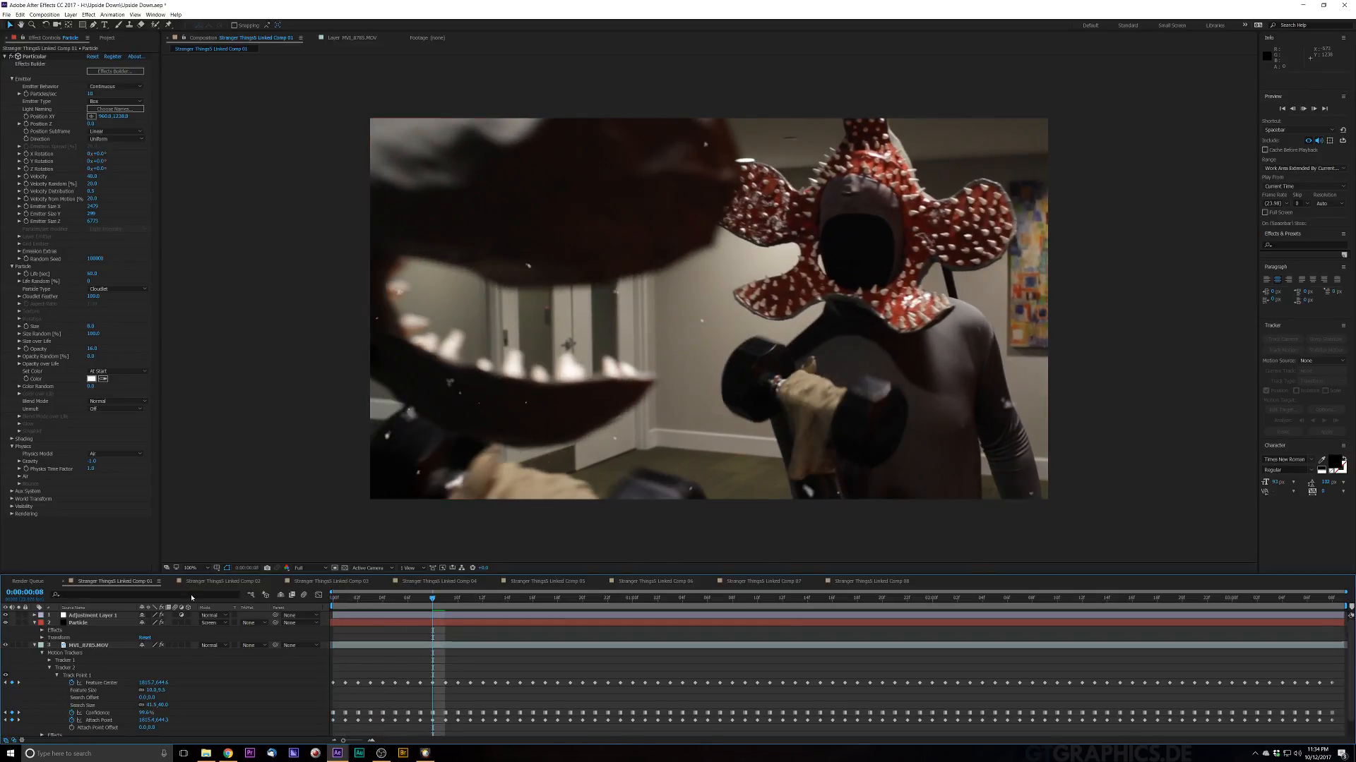
key("space")
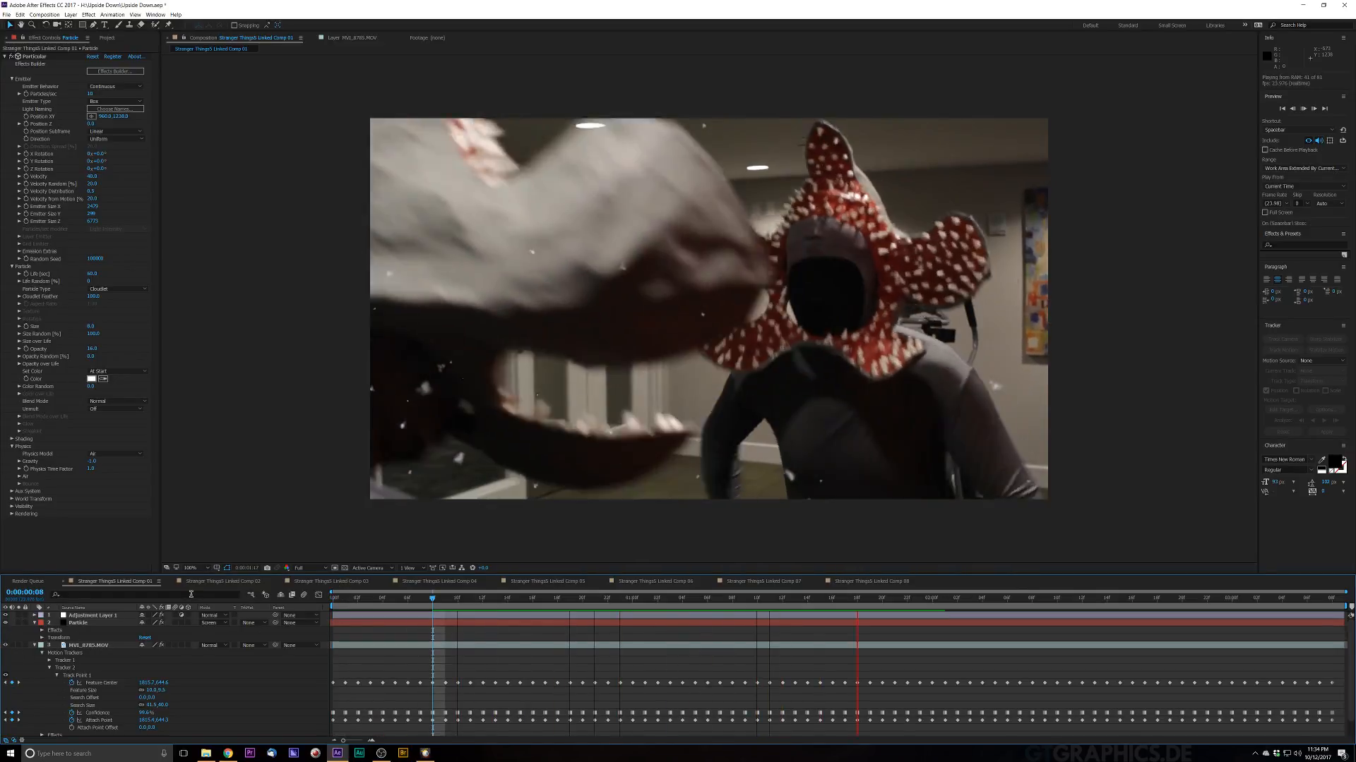
key("space")
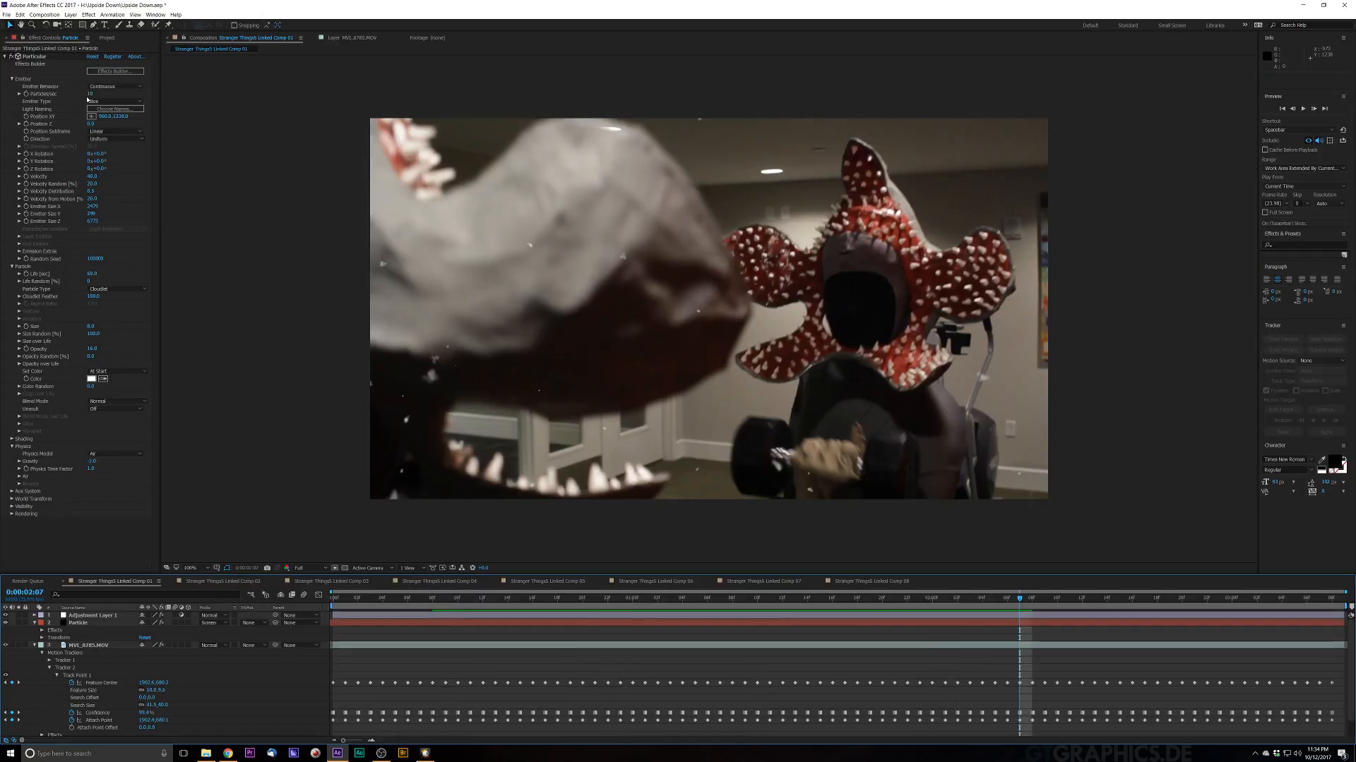
Step: Re-enter the Particular Particles/sec value and preview the snowfall
left_click(91, 94)
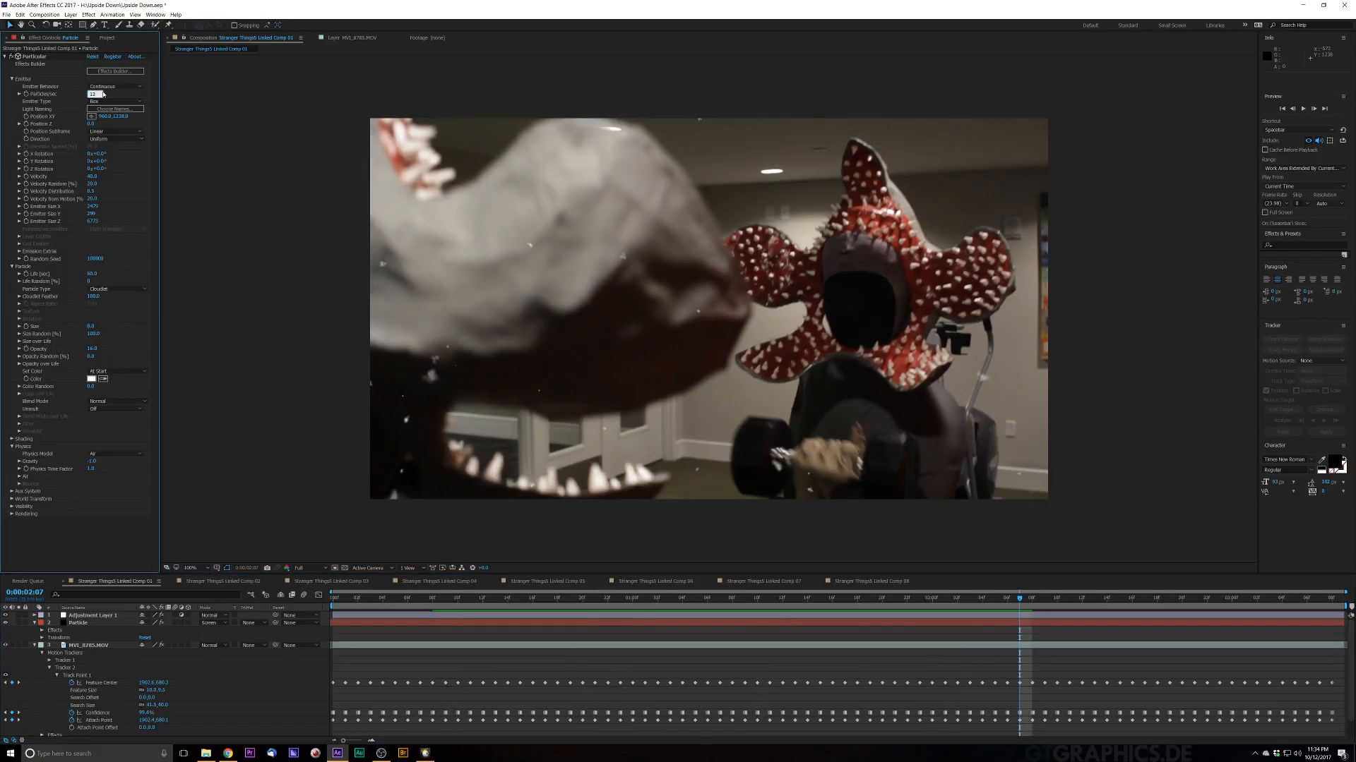
key("Return")
key("space")
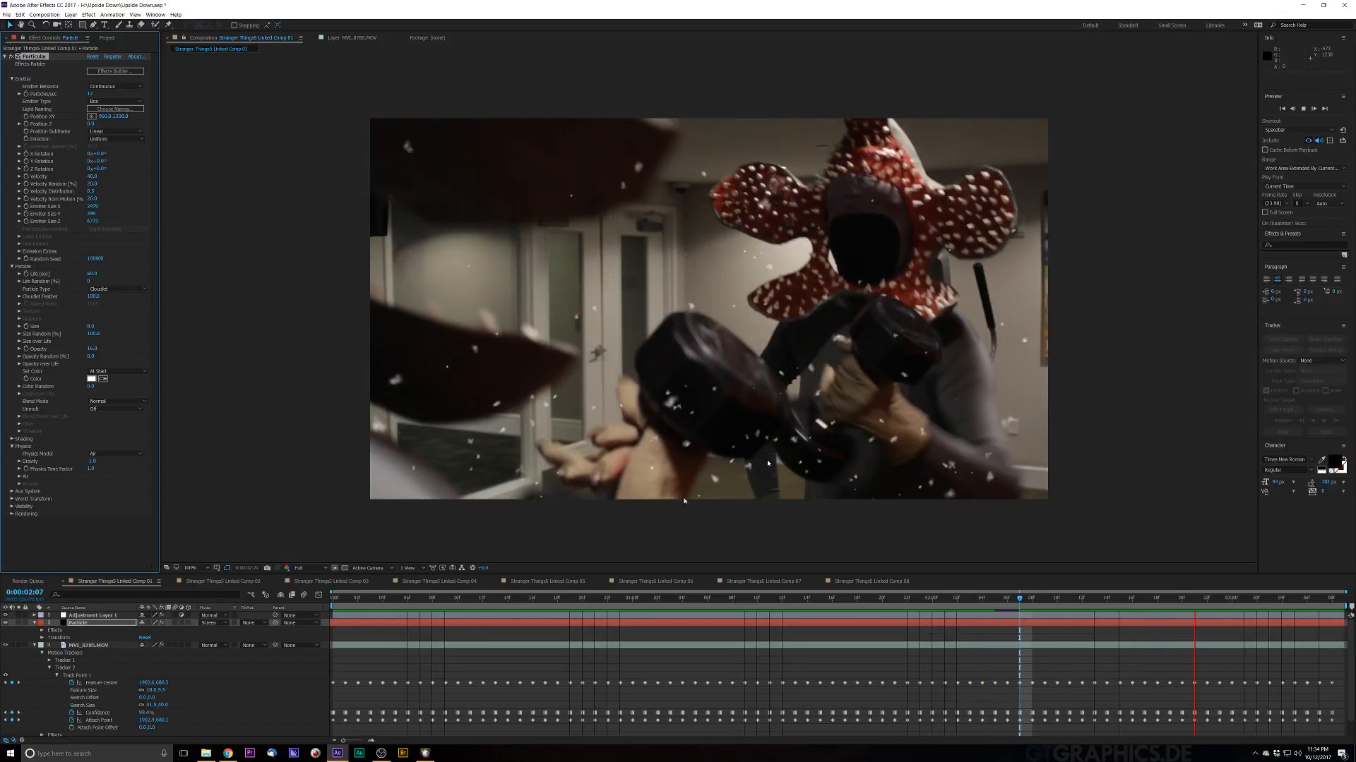
key("space")
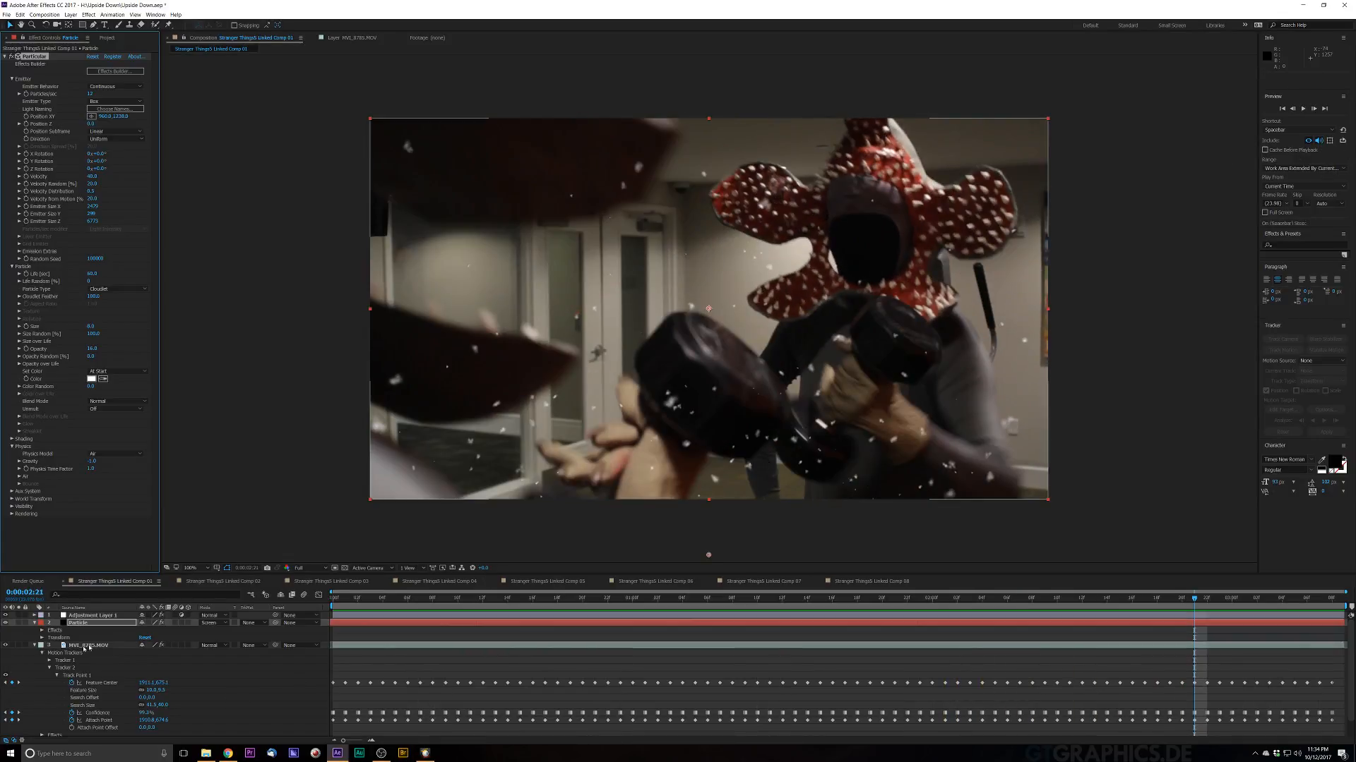
Step: Collapse the footage layer's tracker properties and select Adjustment Layer 1 to view its Lumetri Color settings
left_click(102, 616)
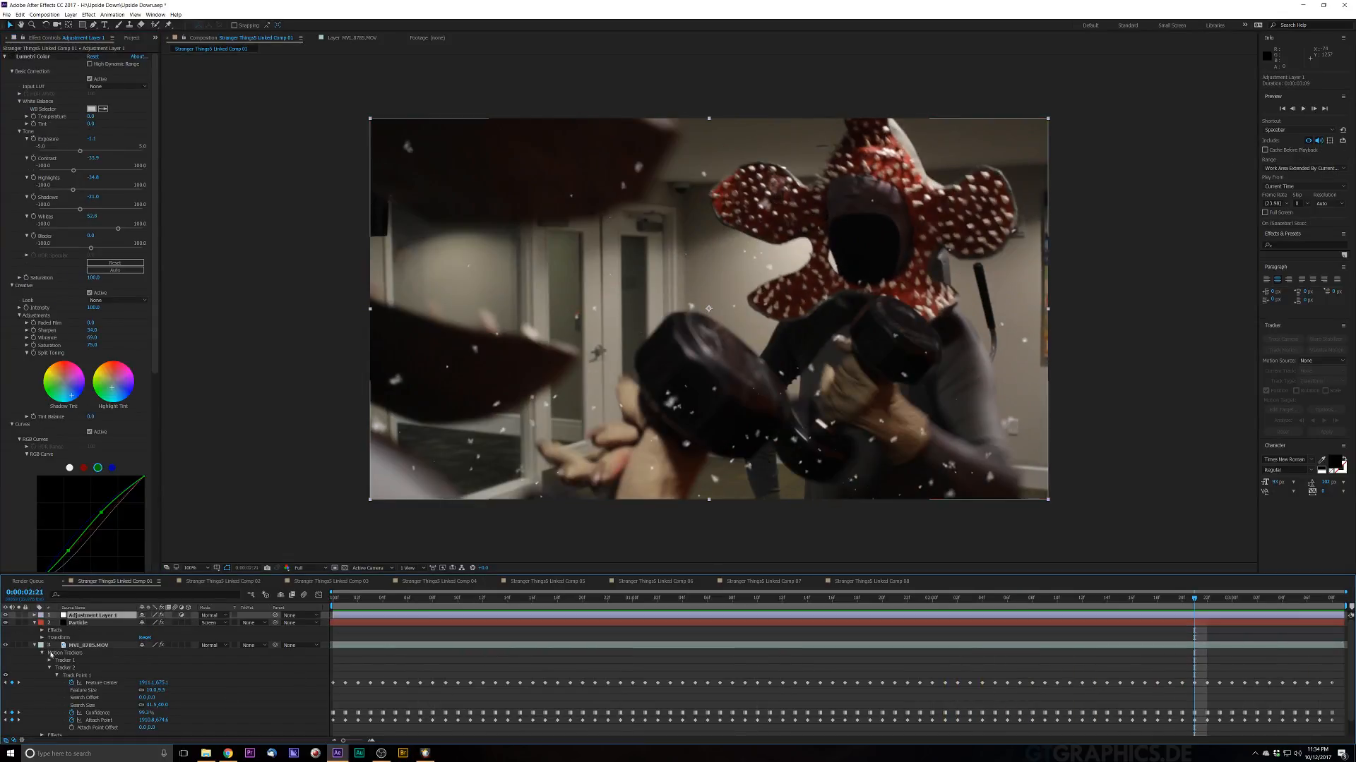
left_click(38, 645)
left_click(34, 645)
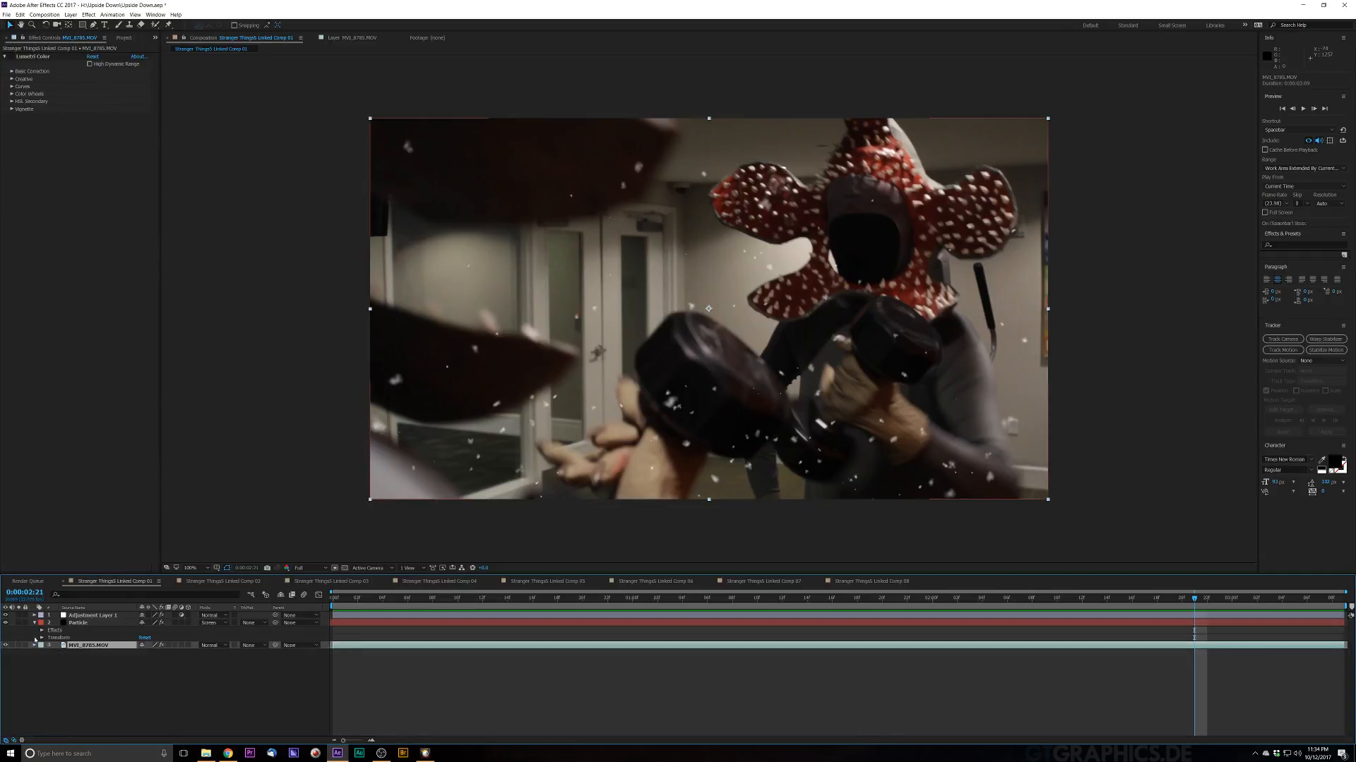
left_click(35, 624)
left_click(90, 616)
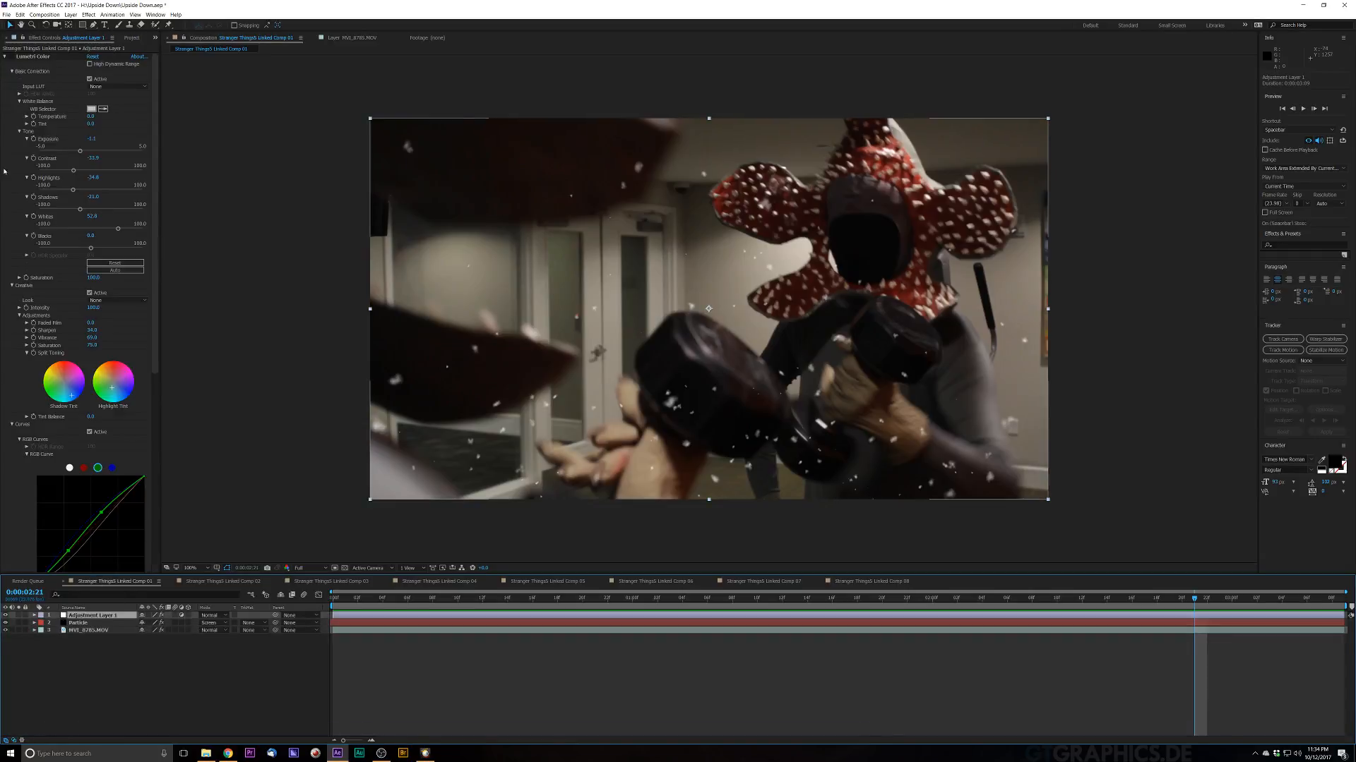
Step: Enable the Lumetri Color effect on Adjustment Layer 1 and add a darkening vignette to its grade
left_click(10, 58)
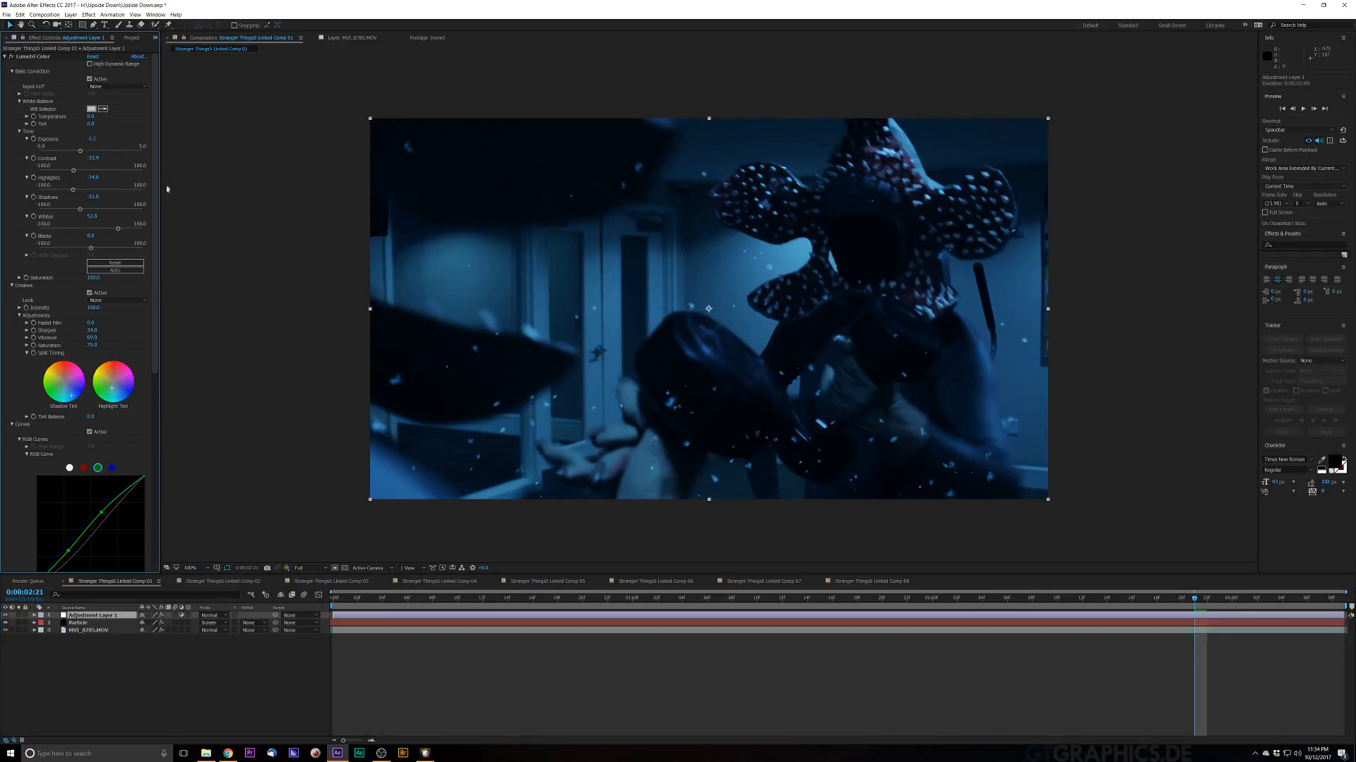
left_click_drag(157, 210, 164, 555)
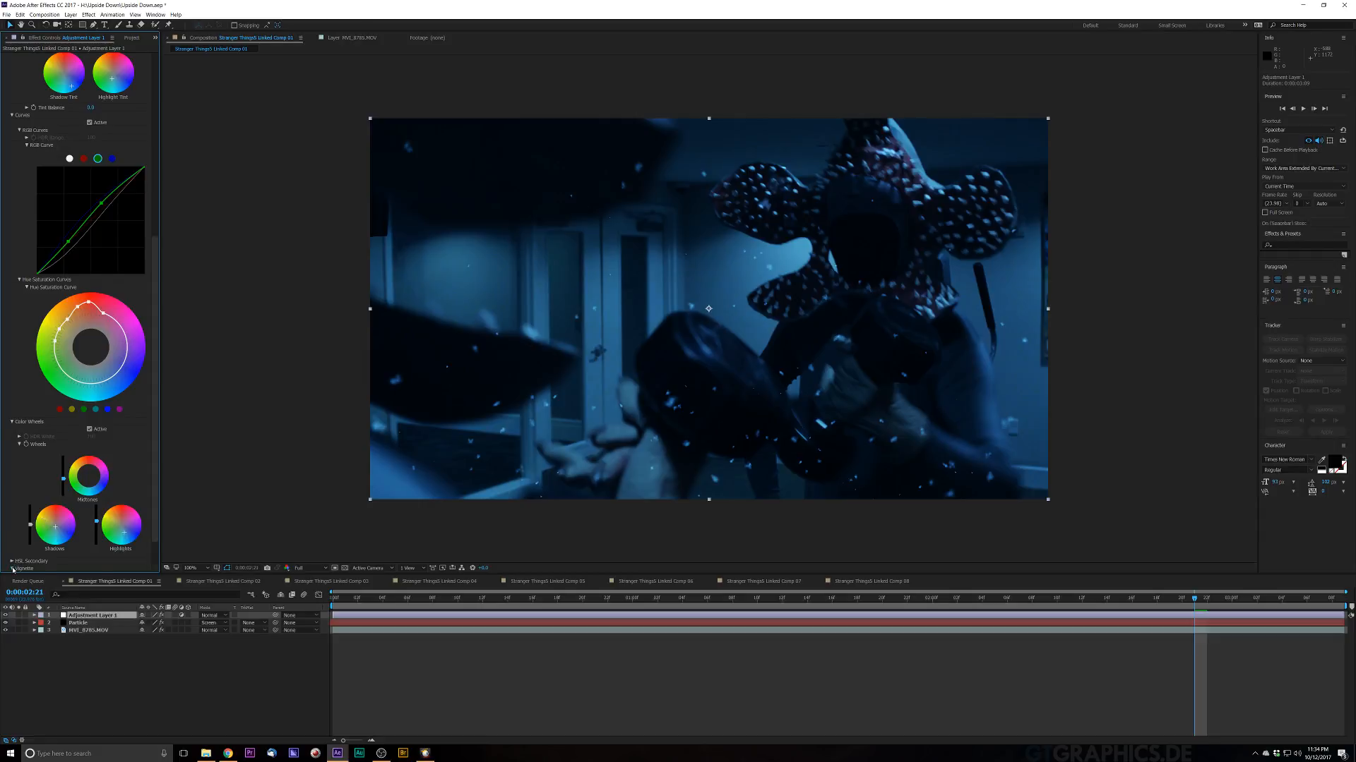
left_click(12, 568)
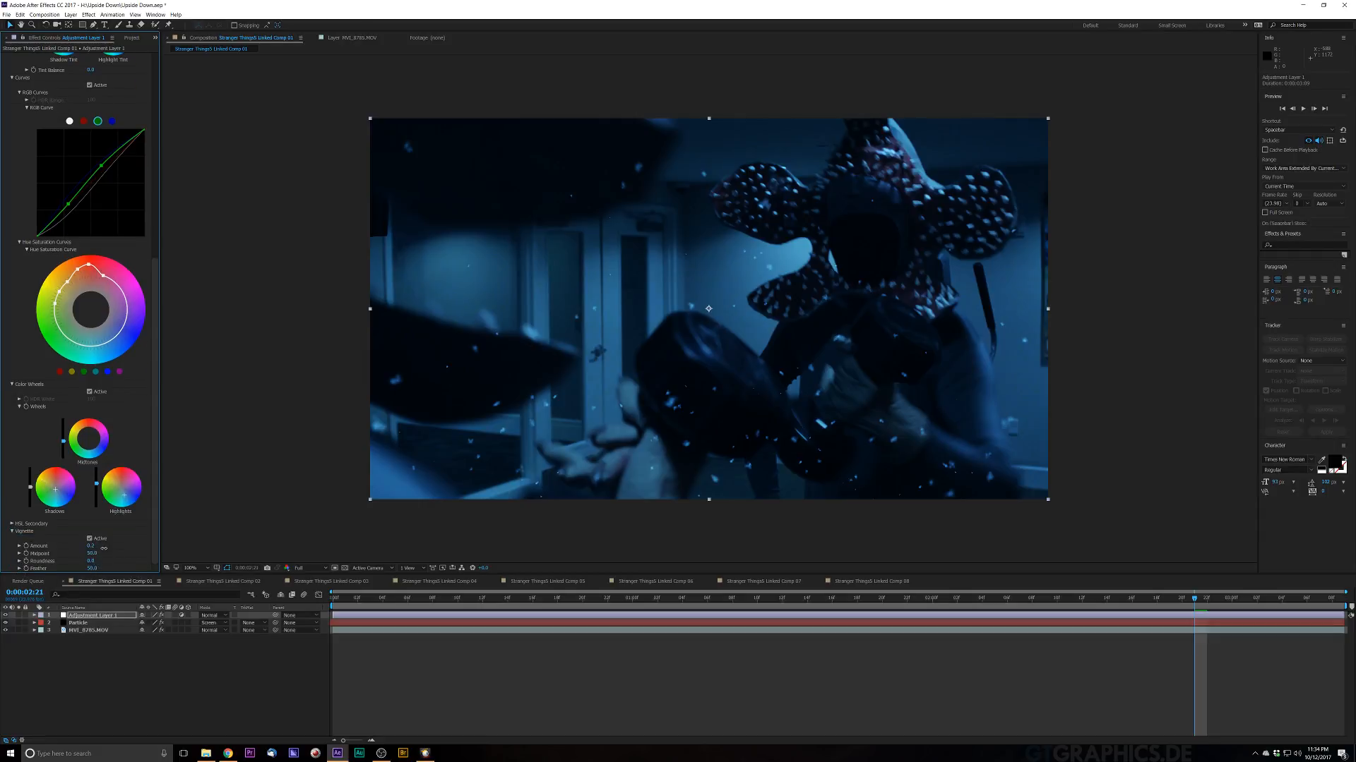
mouse_move(111, 549)
left_mouse_down()
mouse_move(157, 556)
mouse_move(91, 545)
left_mouse_up()
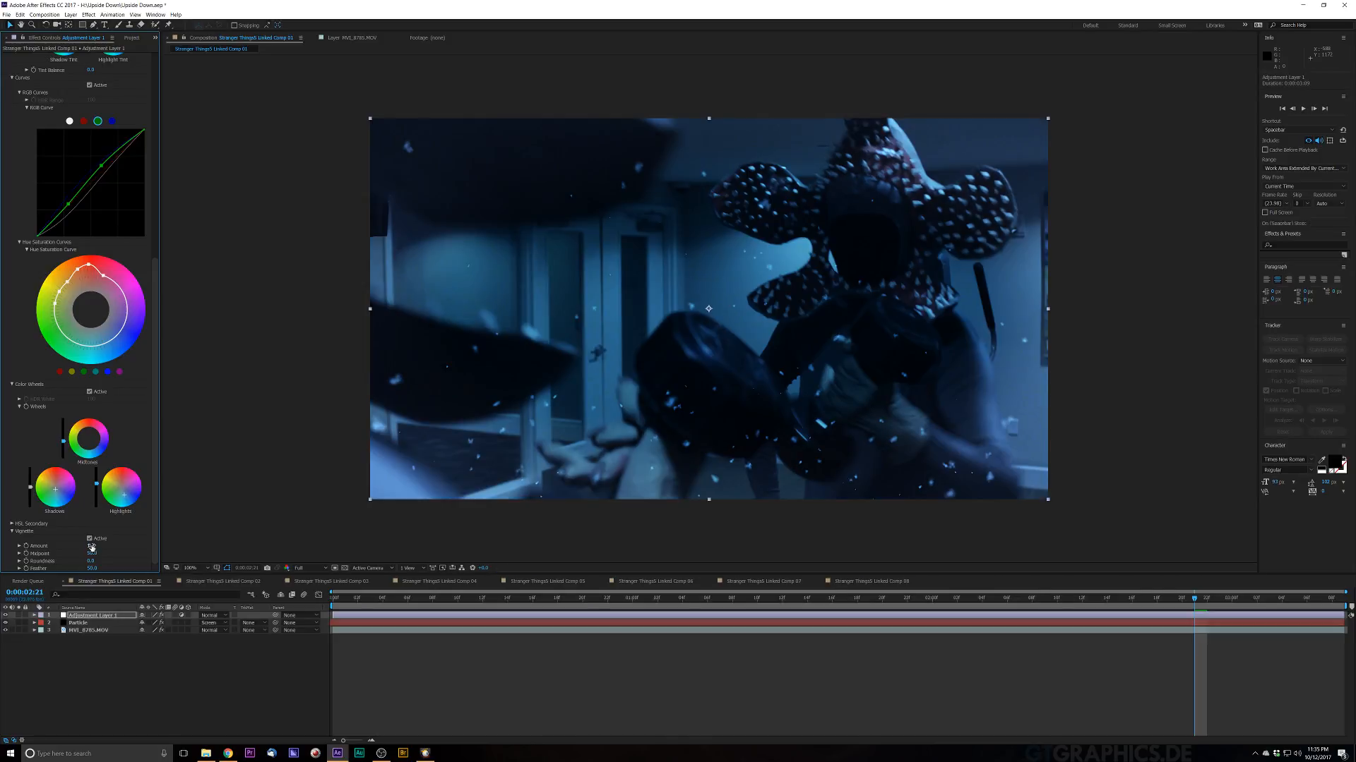
left_click_drag(26, 583, 16, 595)
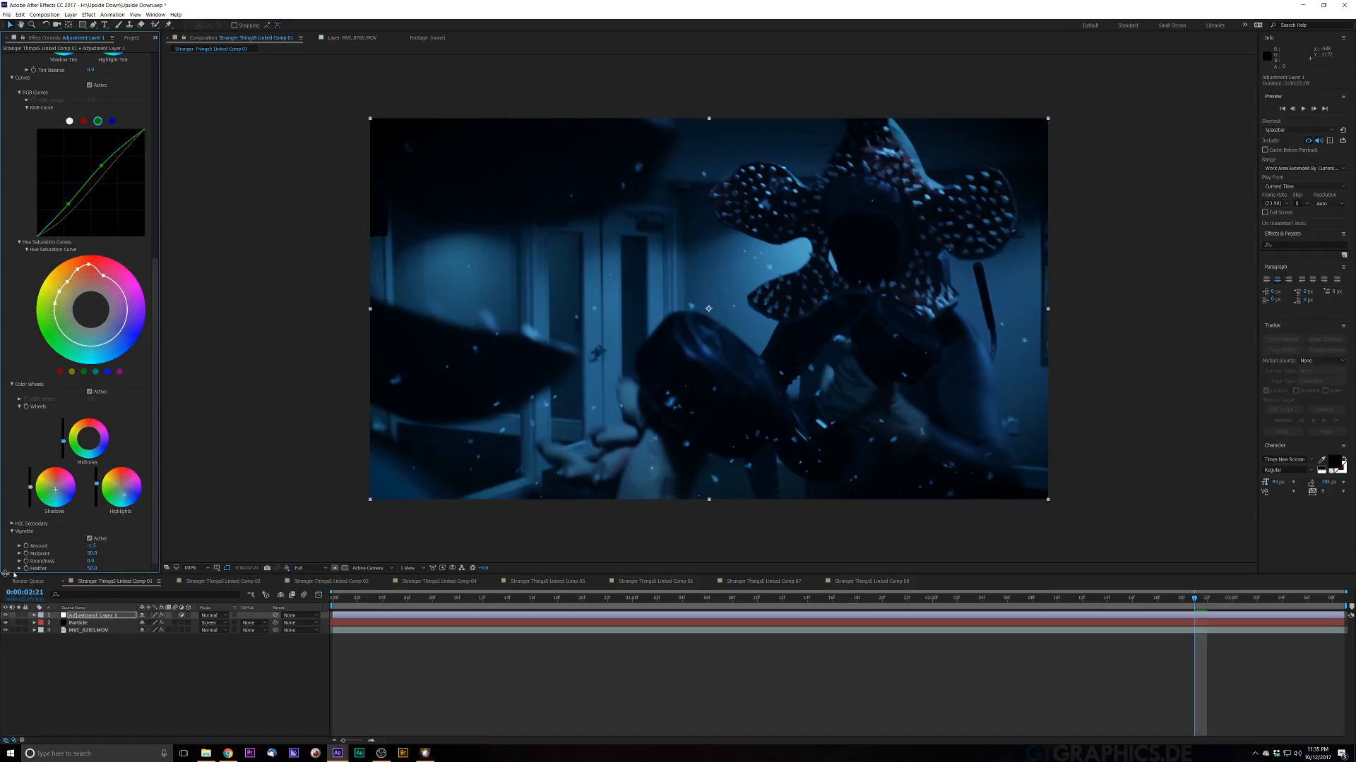
Step: Deselect the layer and preview the graded snowy composition
left_click(1127, 141)
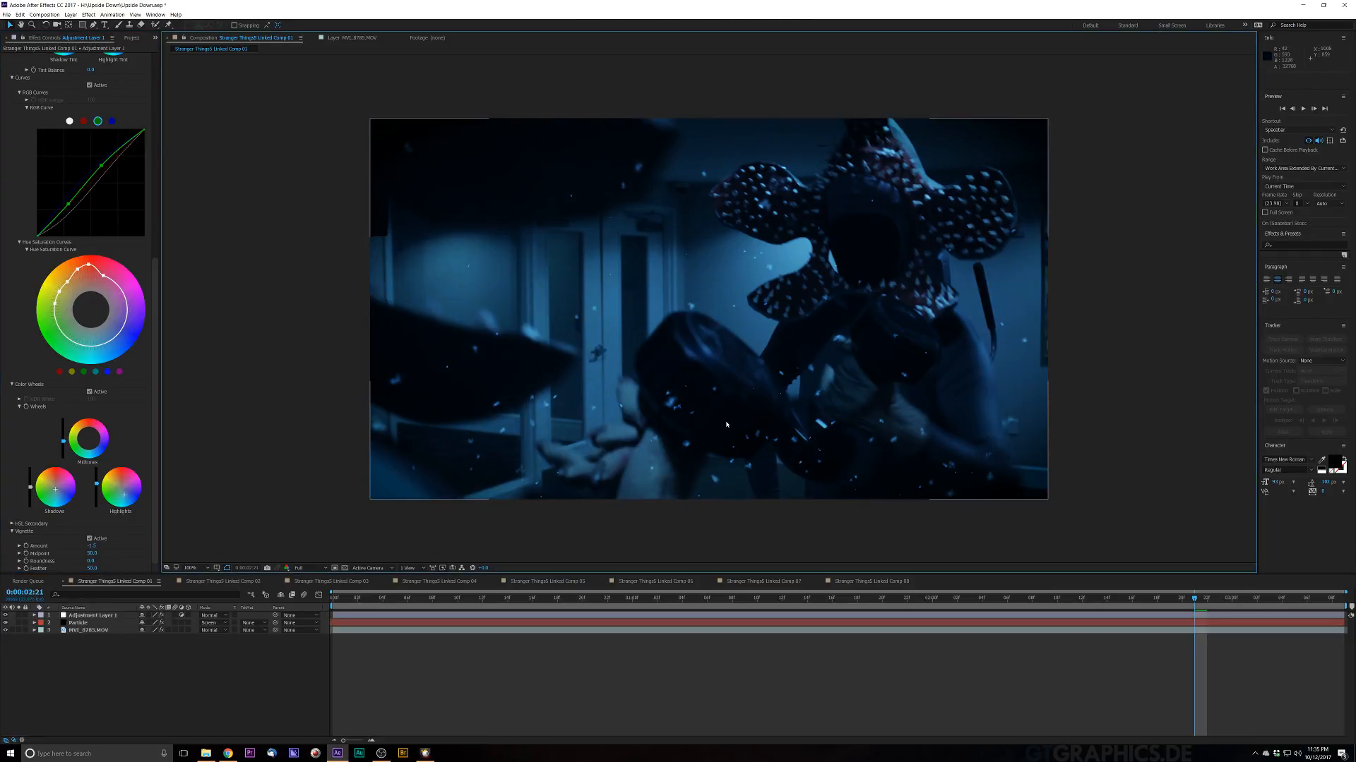
key("space")
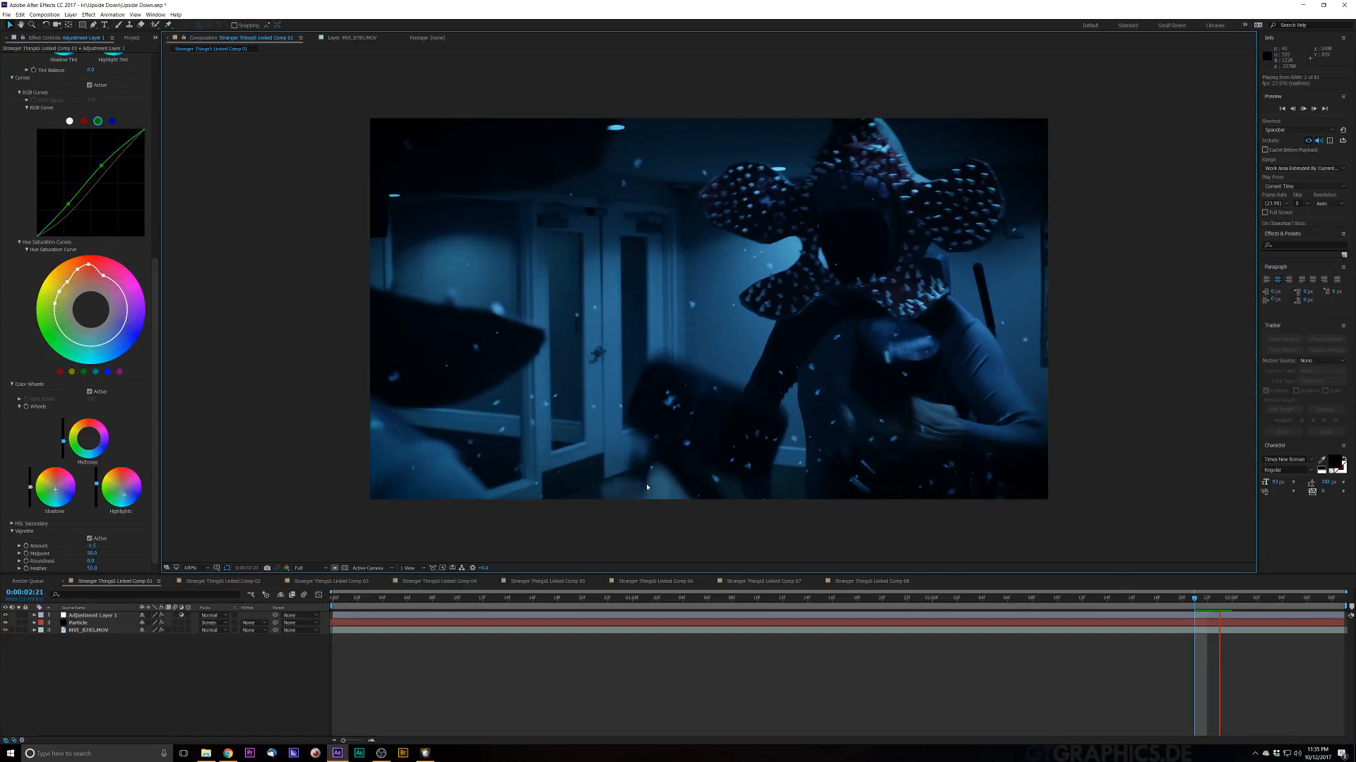
key("space")
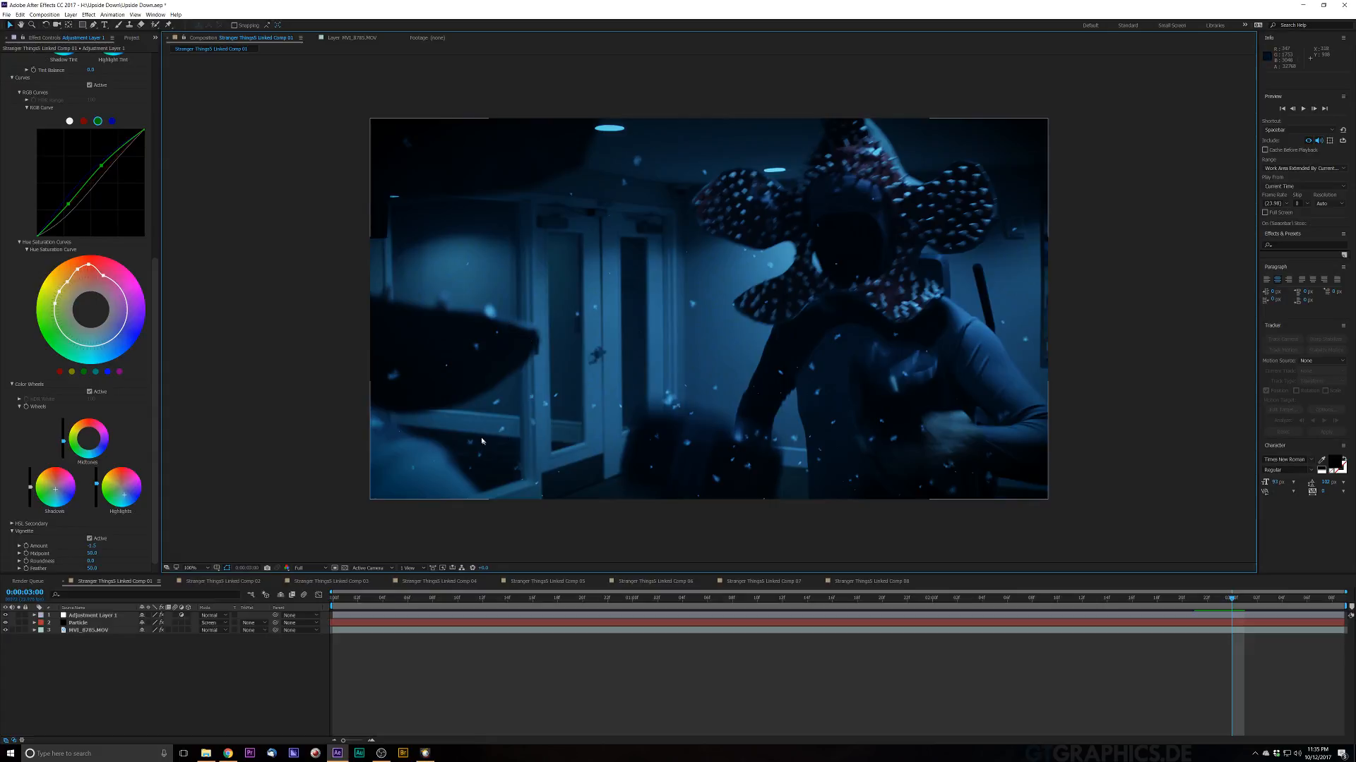
Step: Switch to Stranger Things Linked Comp 02 and scrub its footage, briefly checking Comp 03
left_click(217, 581)
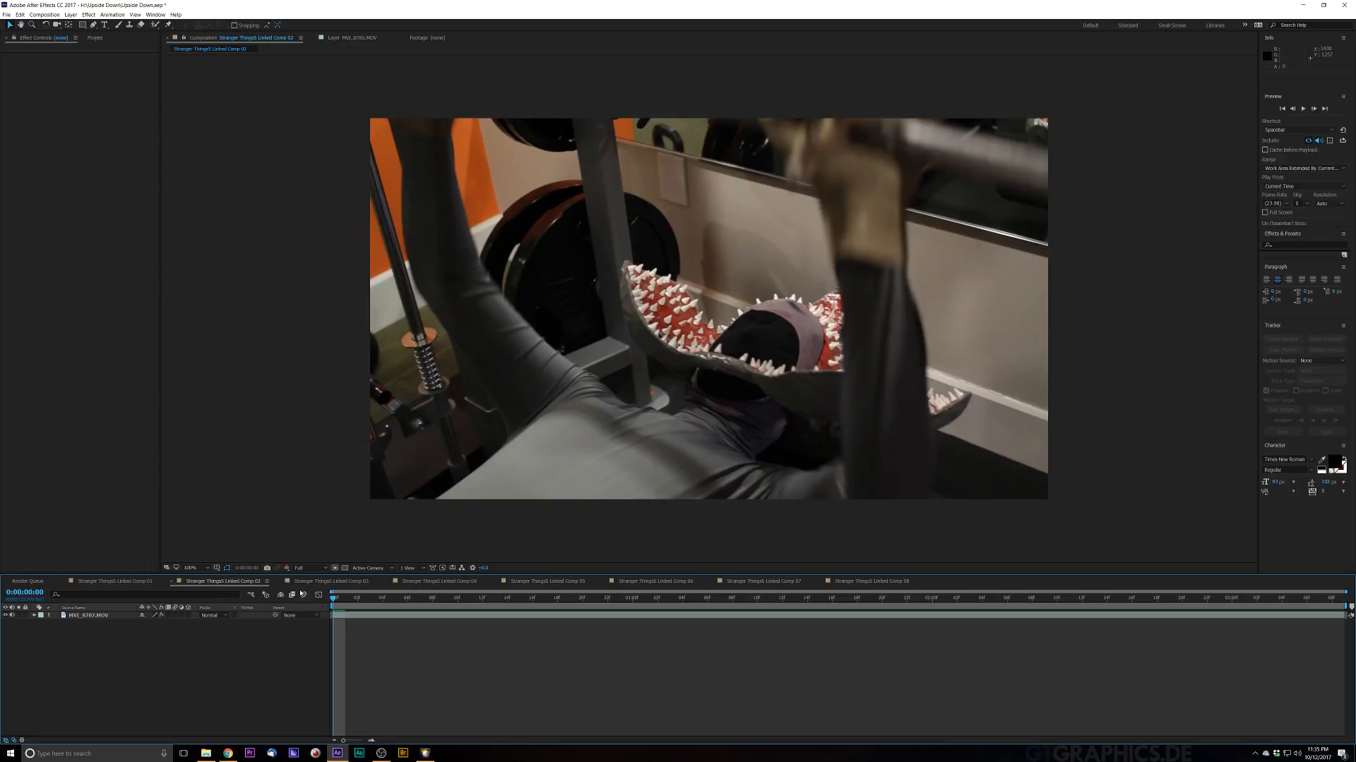
mouse_move(335, 601)
left_mouse_down()
mouse_move(838, 613)
mouse_move(375, 663)
mouse_move(243, 645)
mouse_move(508, 618)
mouse_move(896, 617)
mouse_move(345, 622)
left_mouse_up()
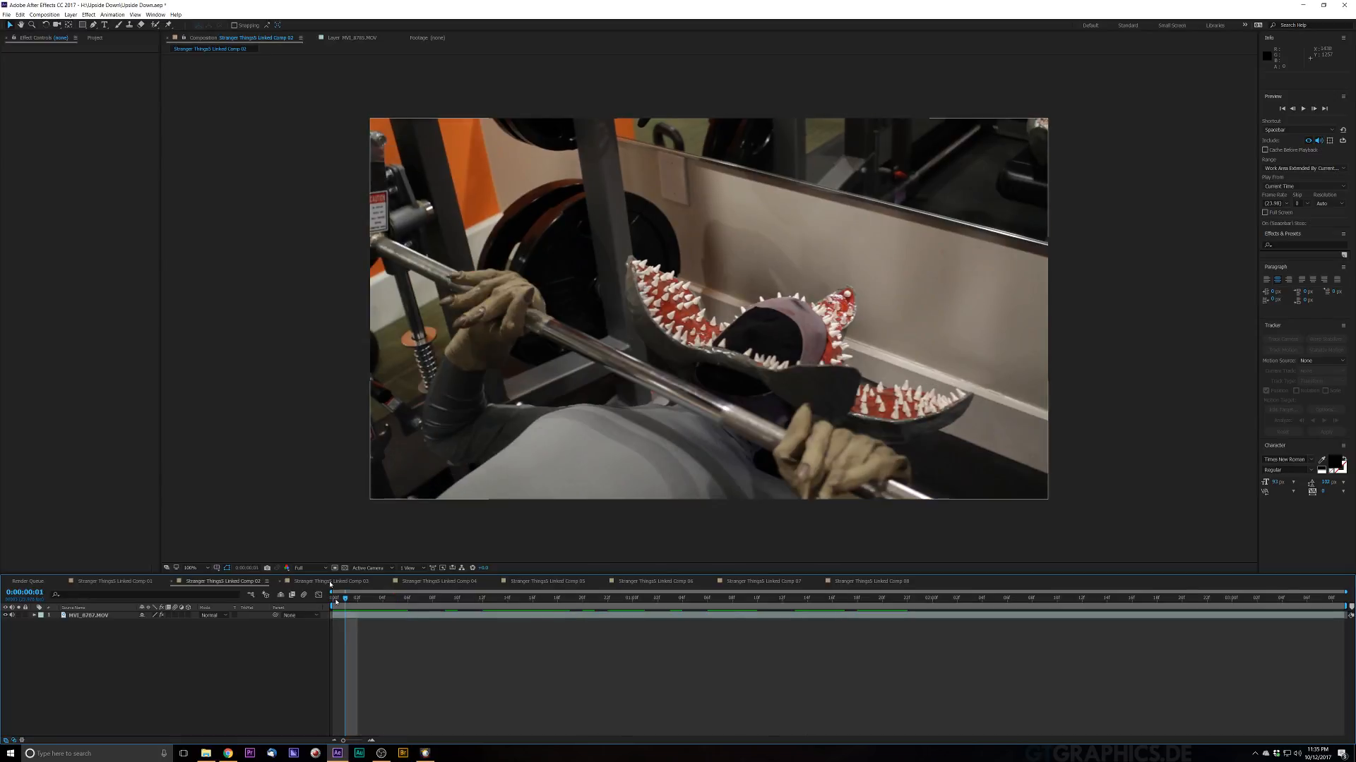
left_click(340, 582)
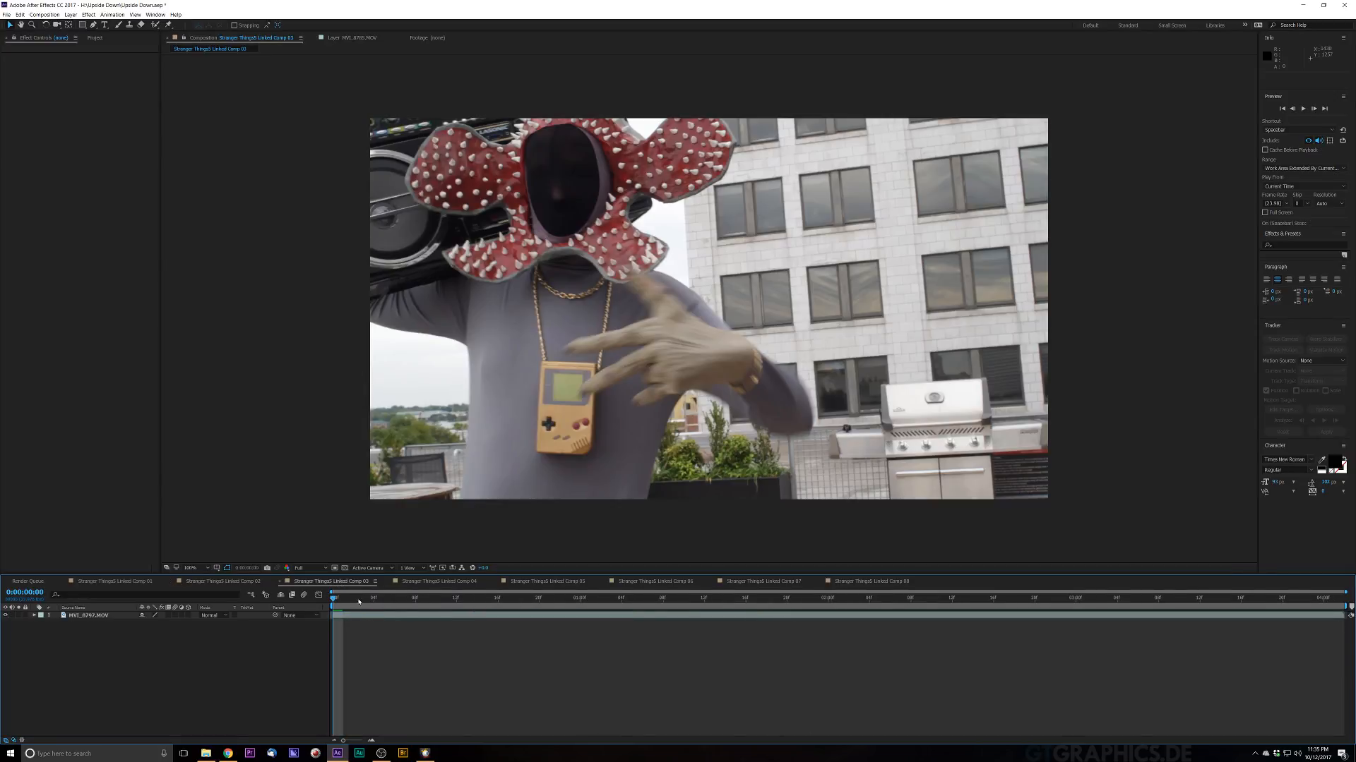
left_click_drag(413, 608, 238, 585)
left_click(238, 585)
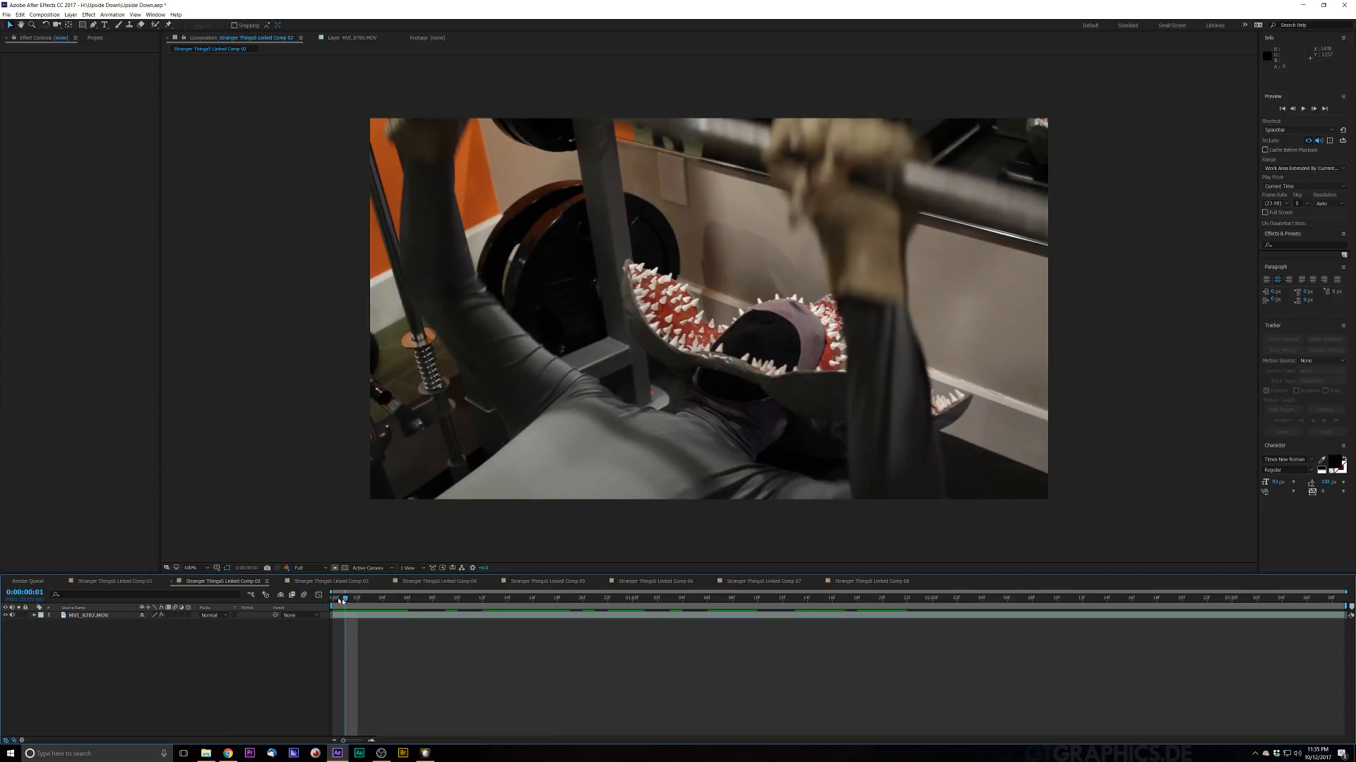
left_click_drag(340, 601, 223, 580)
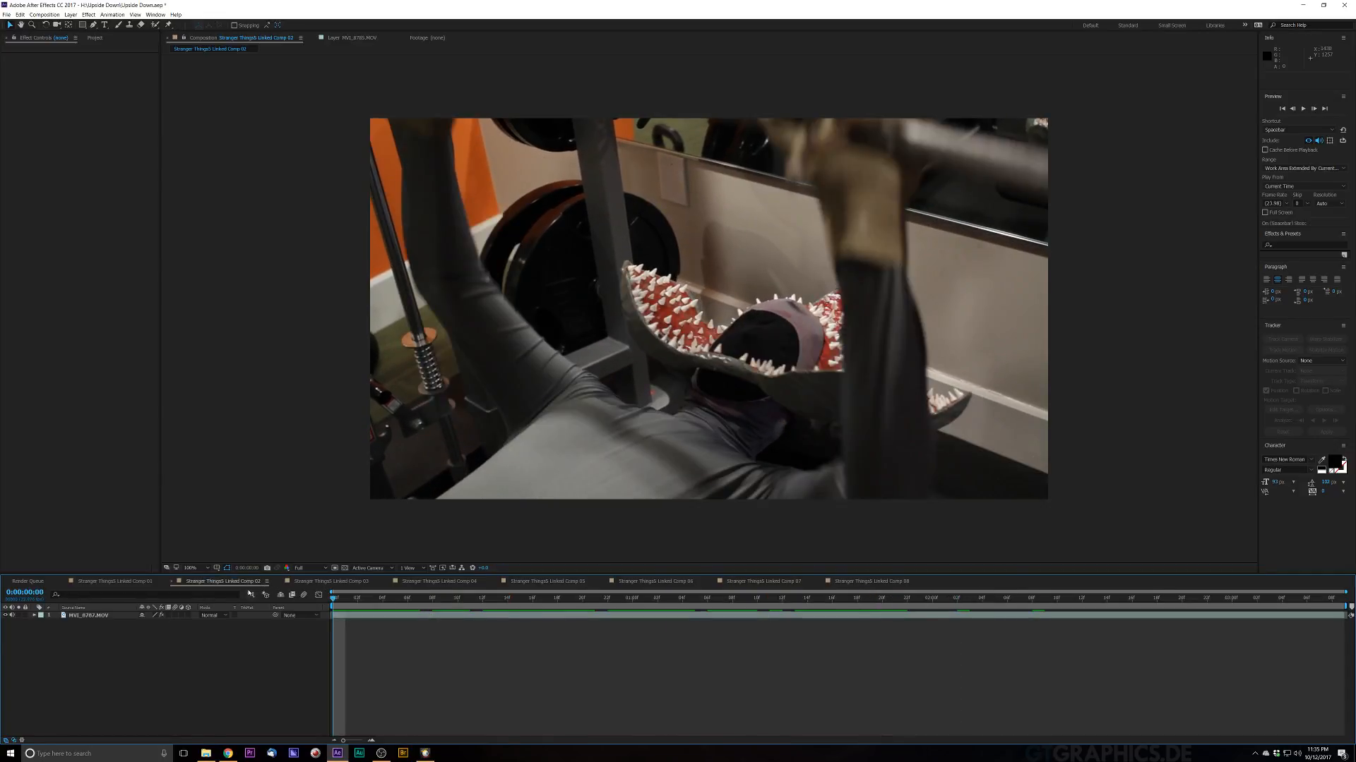
Step: Delete the Warp Stabilizer VFX effect from the footage layer in Comp 02
left_click(87, 616)
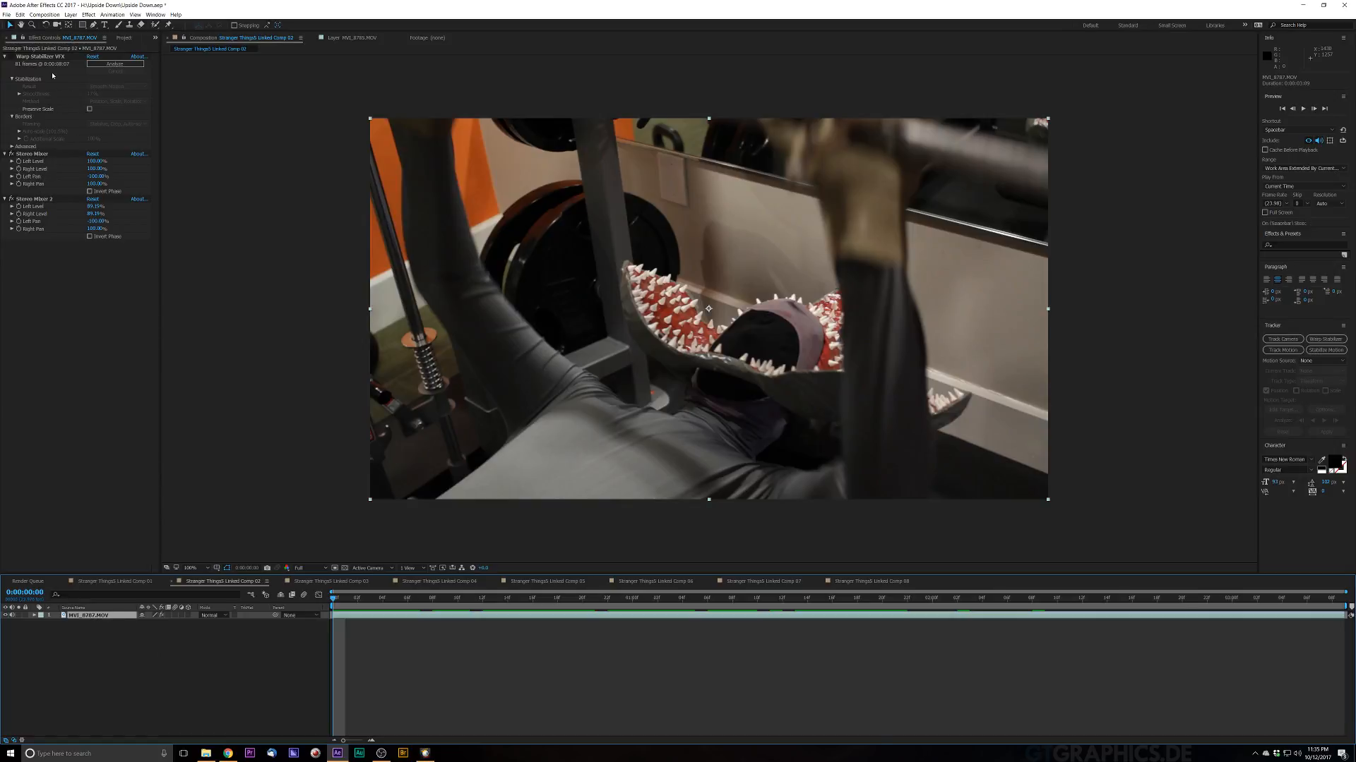
left_click(50, 57)
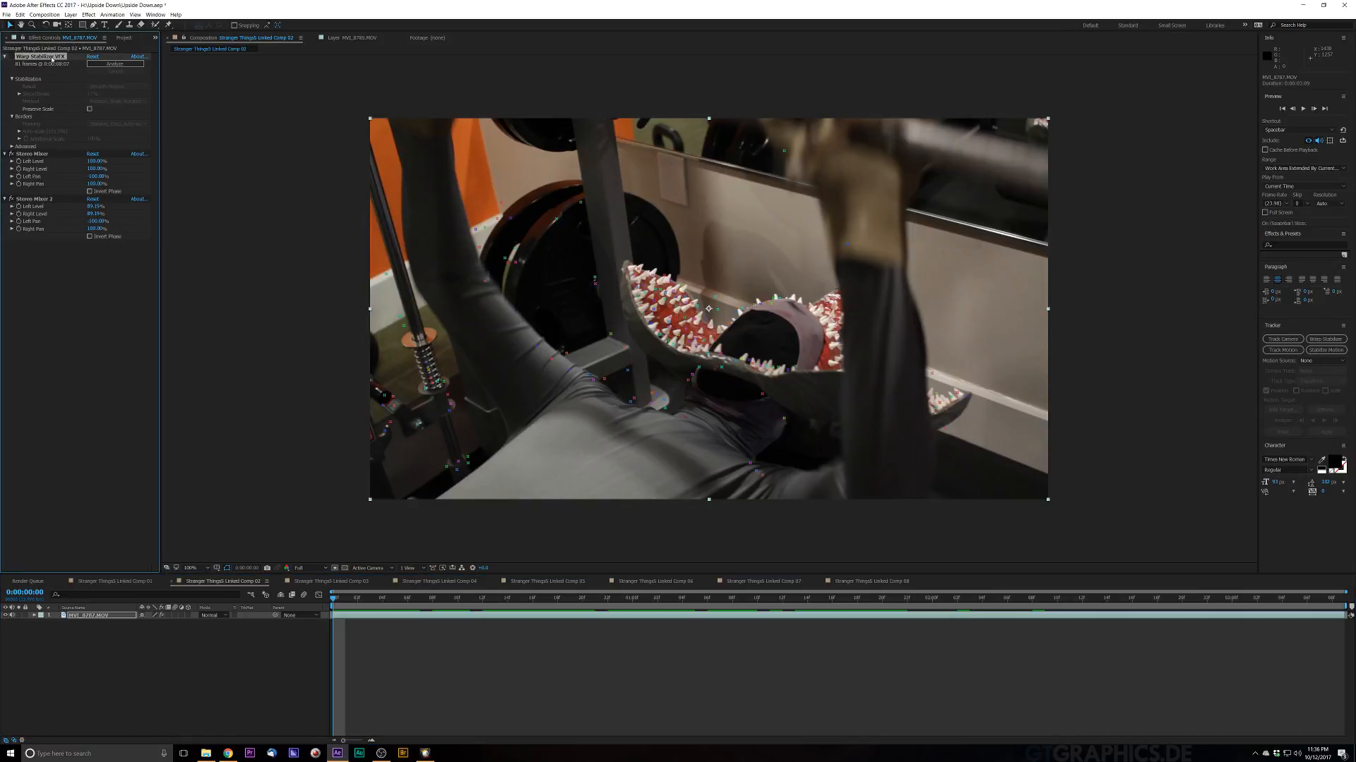
key("Delete")
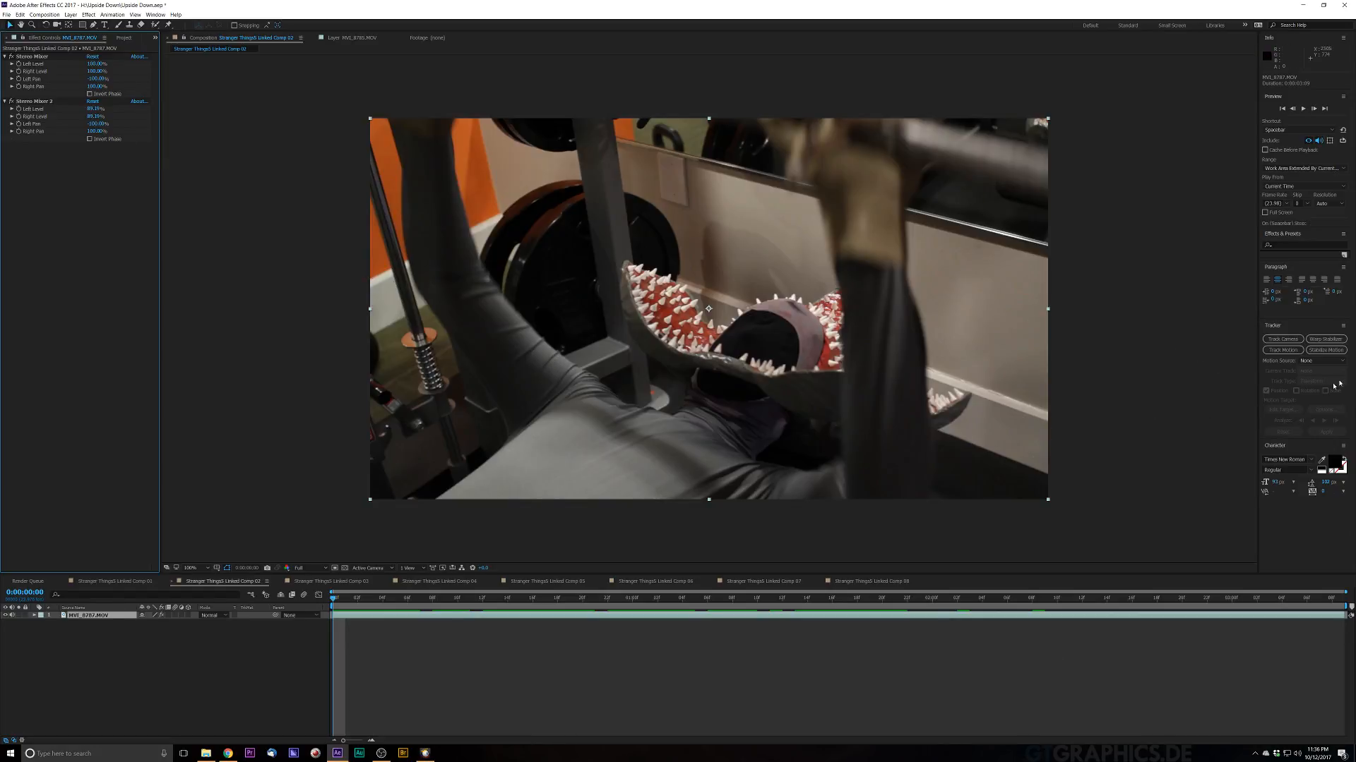
Step: Apply the 3D Camera Tracker effect to the footage layer
left_click(1321, 340)
key("ctrl+space")
type("camera")
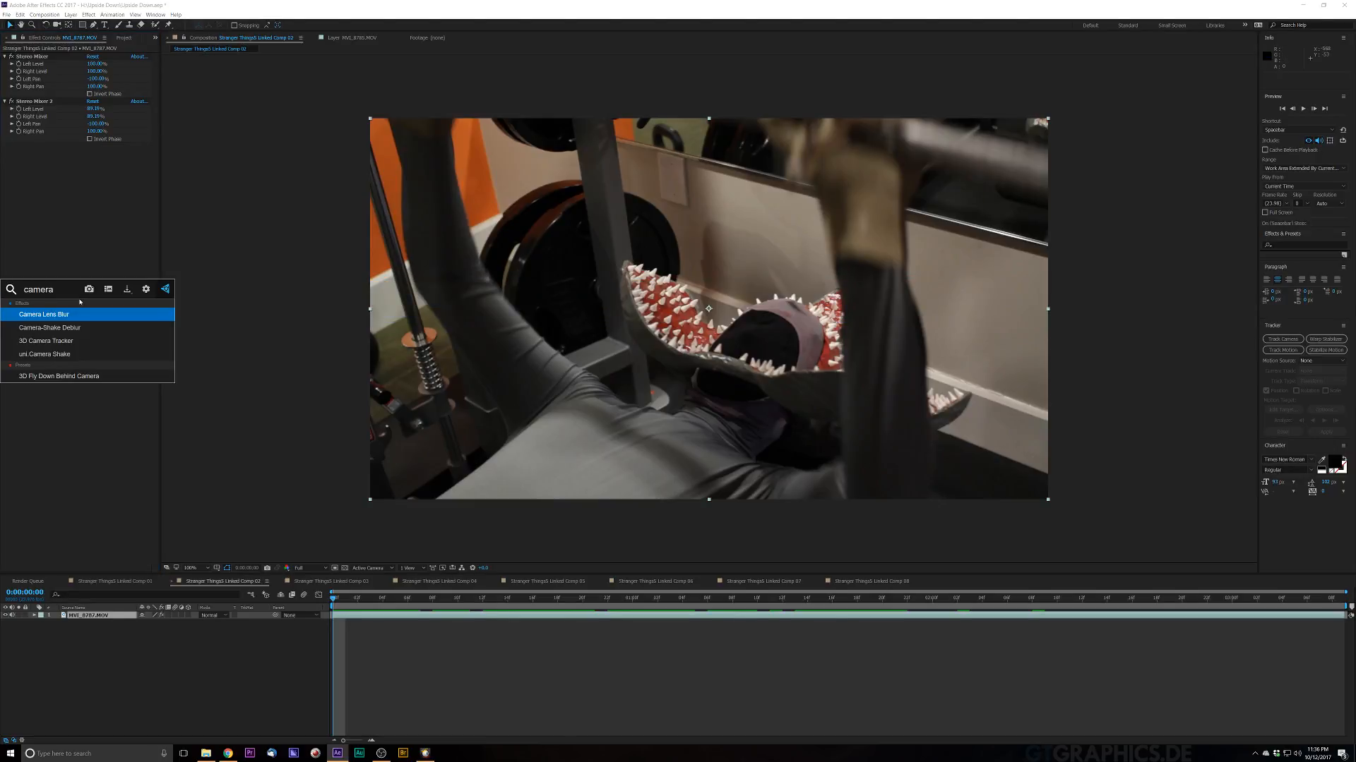
key("Down")
key("Down")
key("Return")
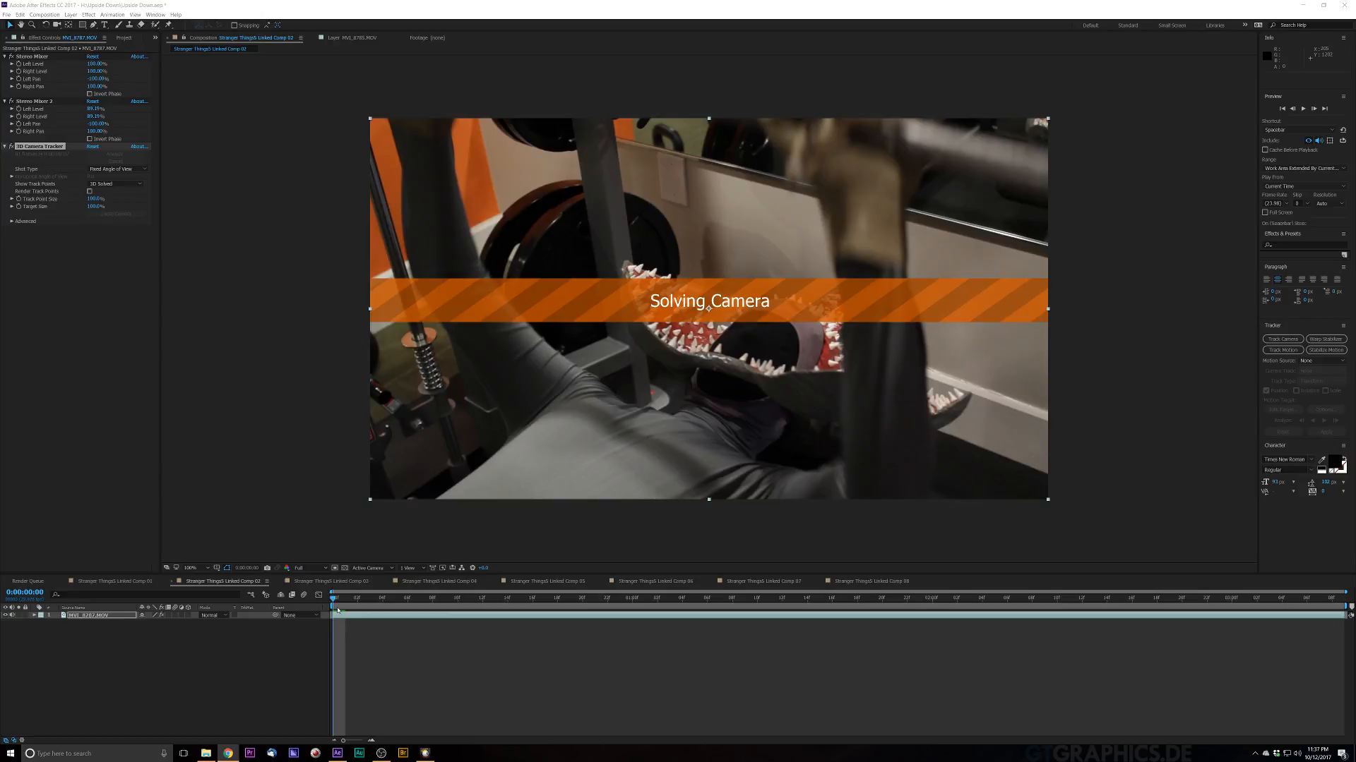
Step: Play and scrub the footage while the camera solves
key("space")
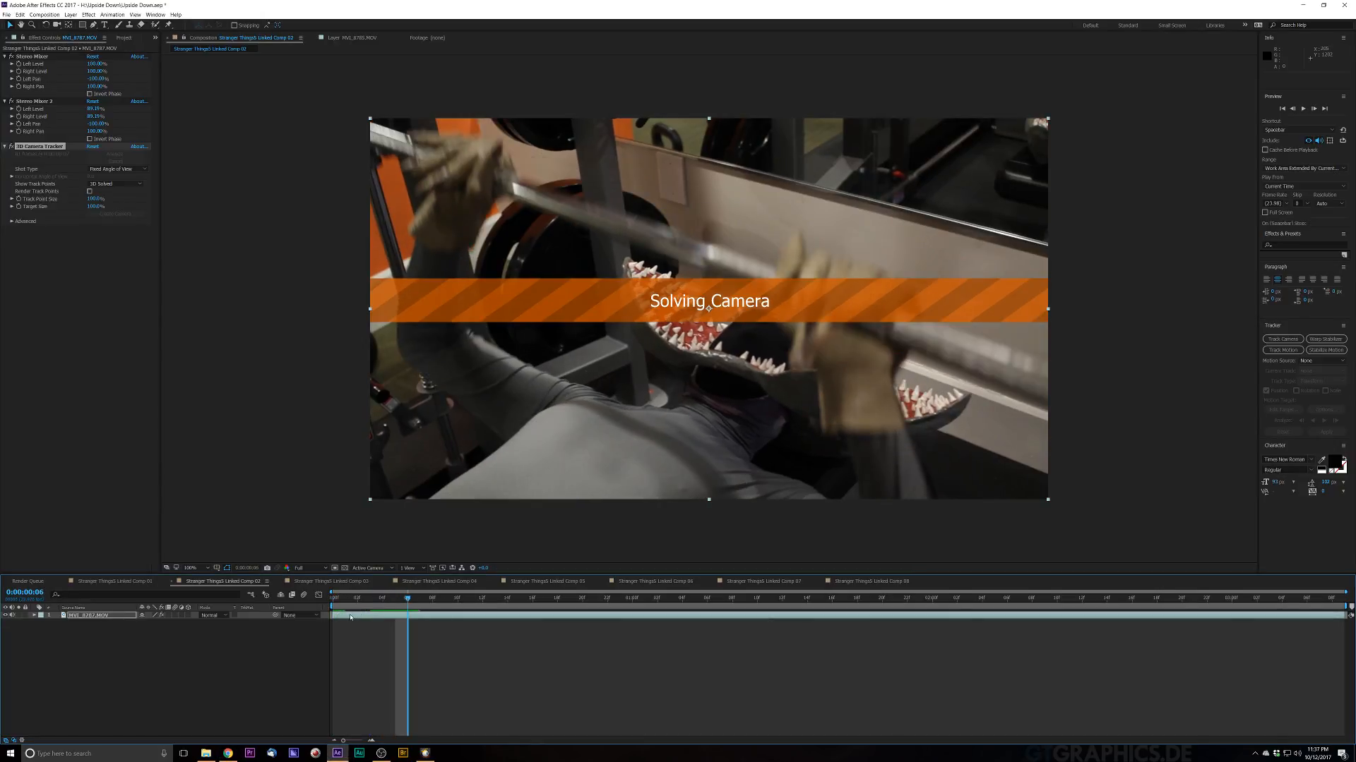
key("space")
key("space")
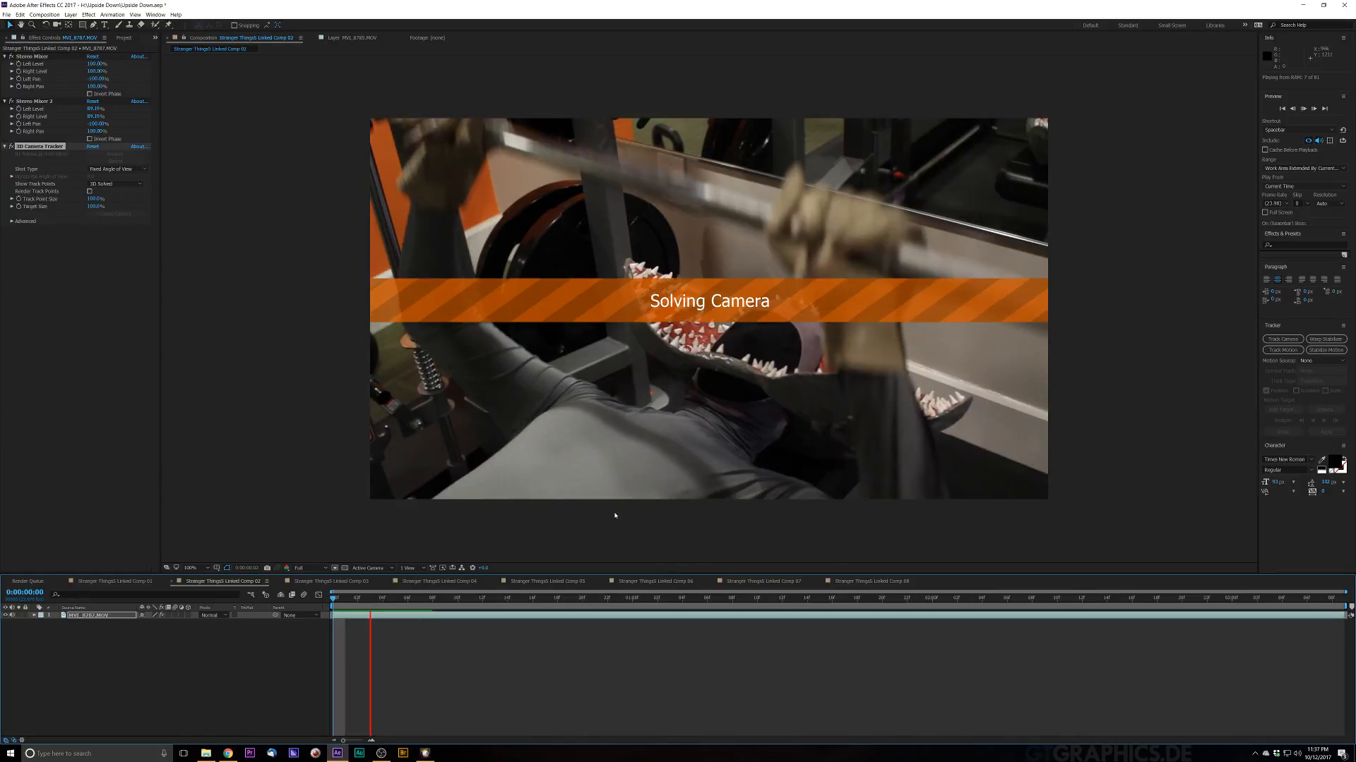
key("space")
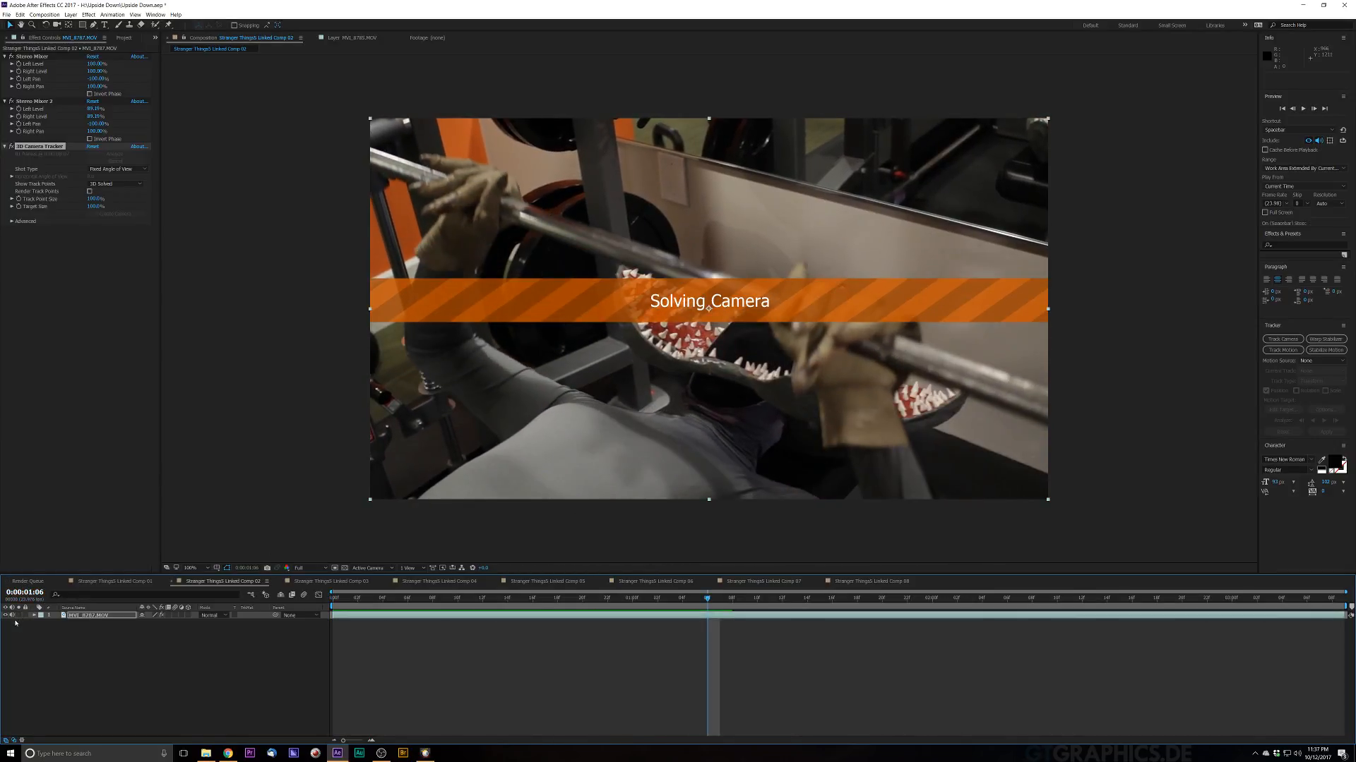
key("space")
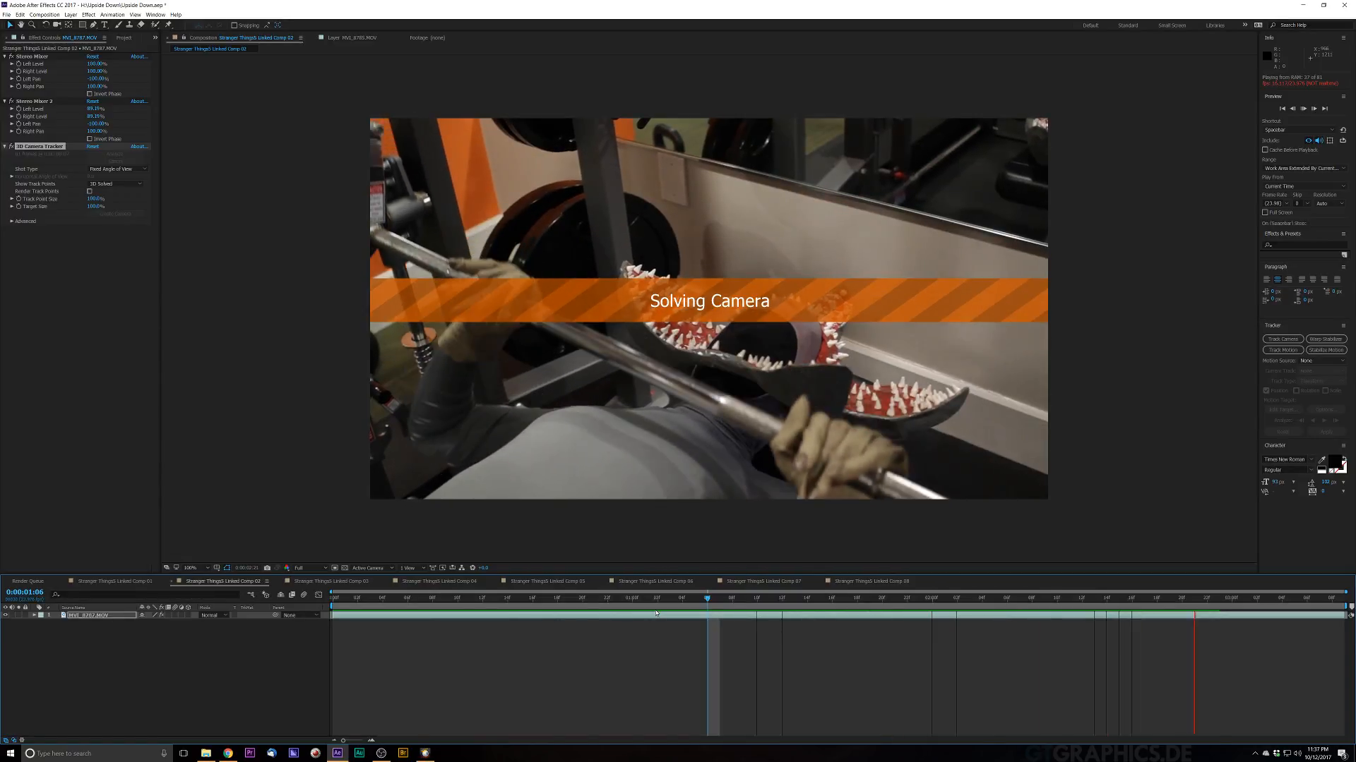
key("space")
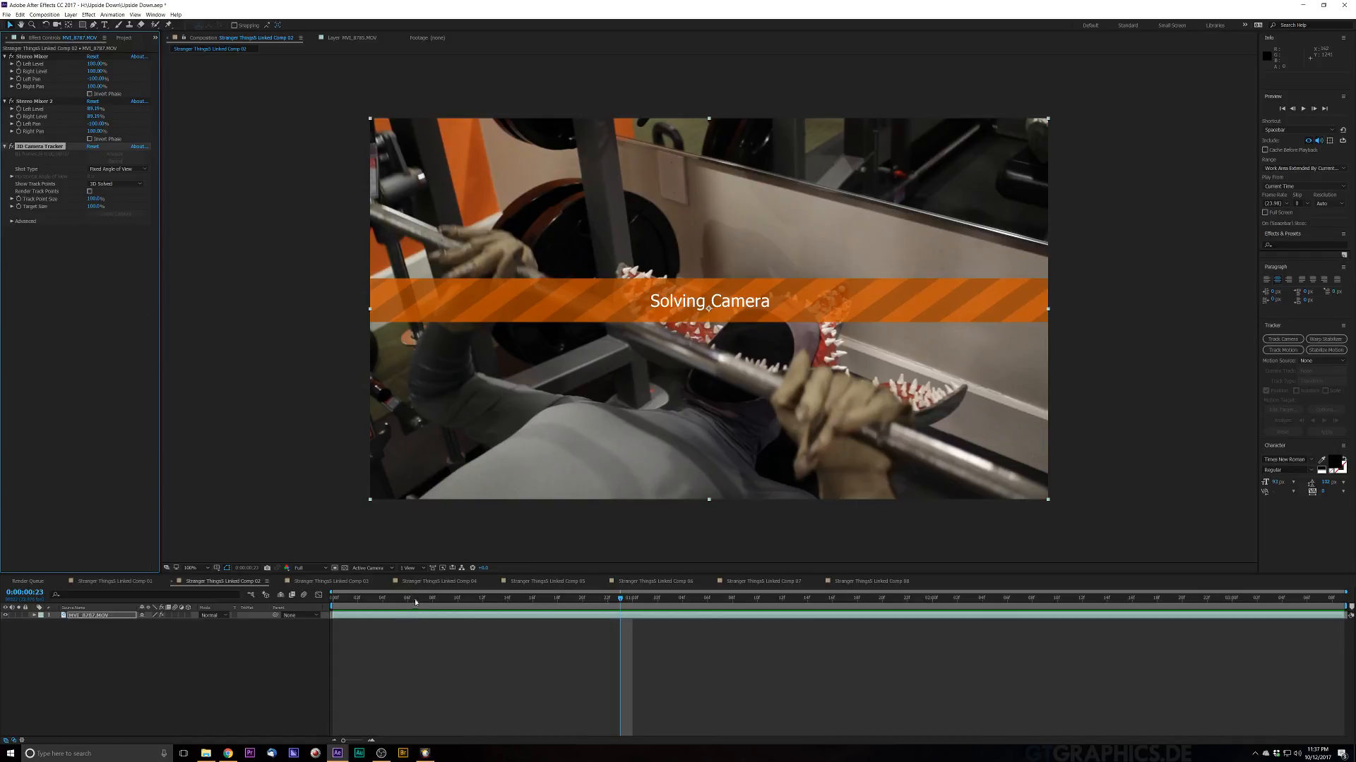
left_click_drag(415, 602, 570, 577)
key("space")
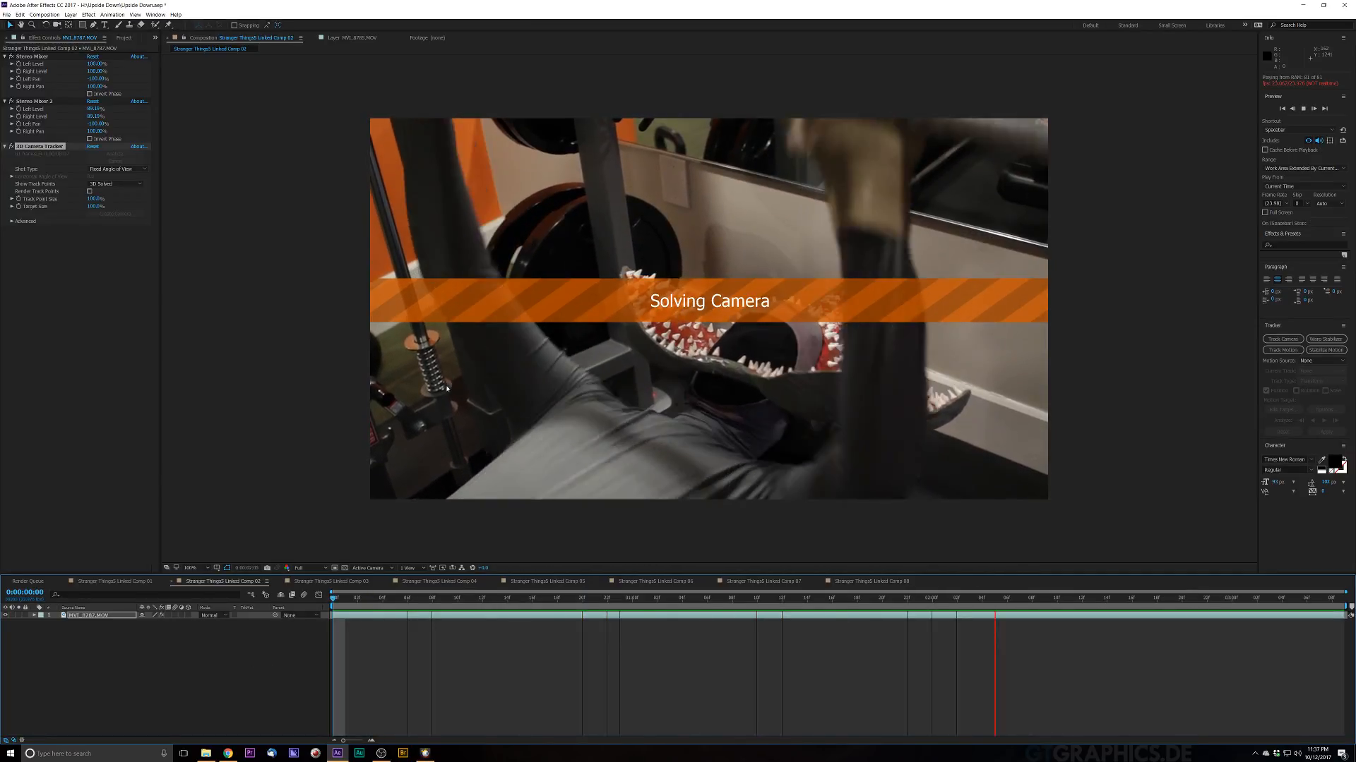
Step: Delete the 3D Camera Tracker effect from the footage layer and save the project
left_click(45, 146)
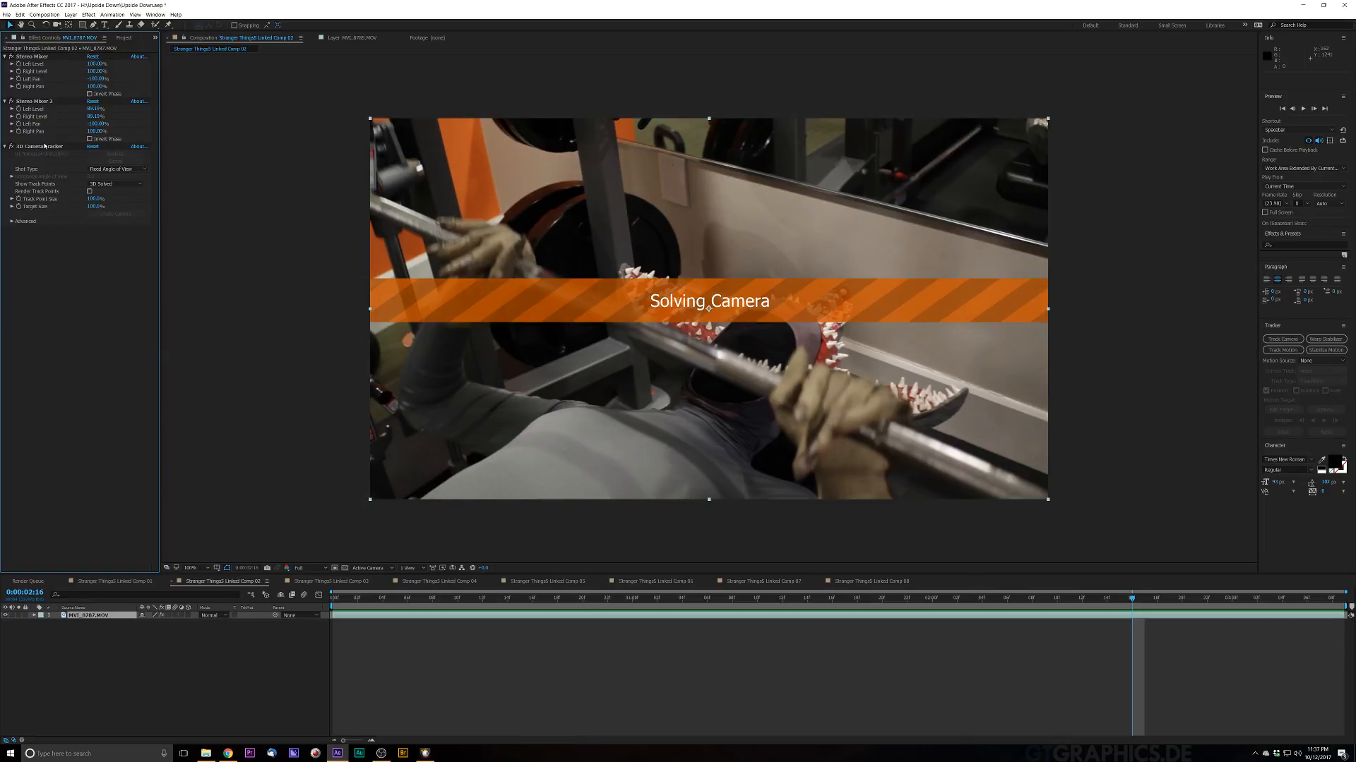
key("Delete")
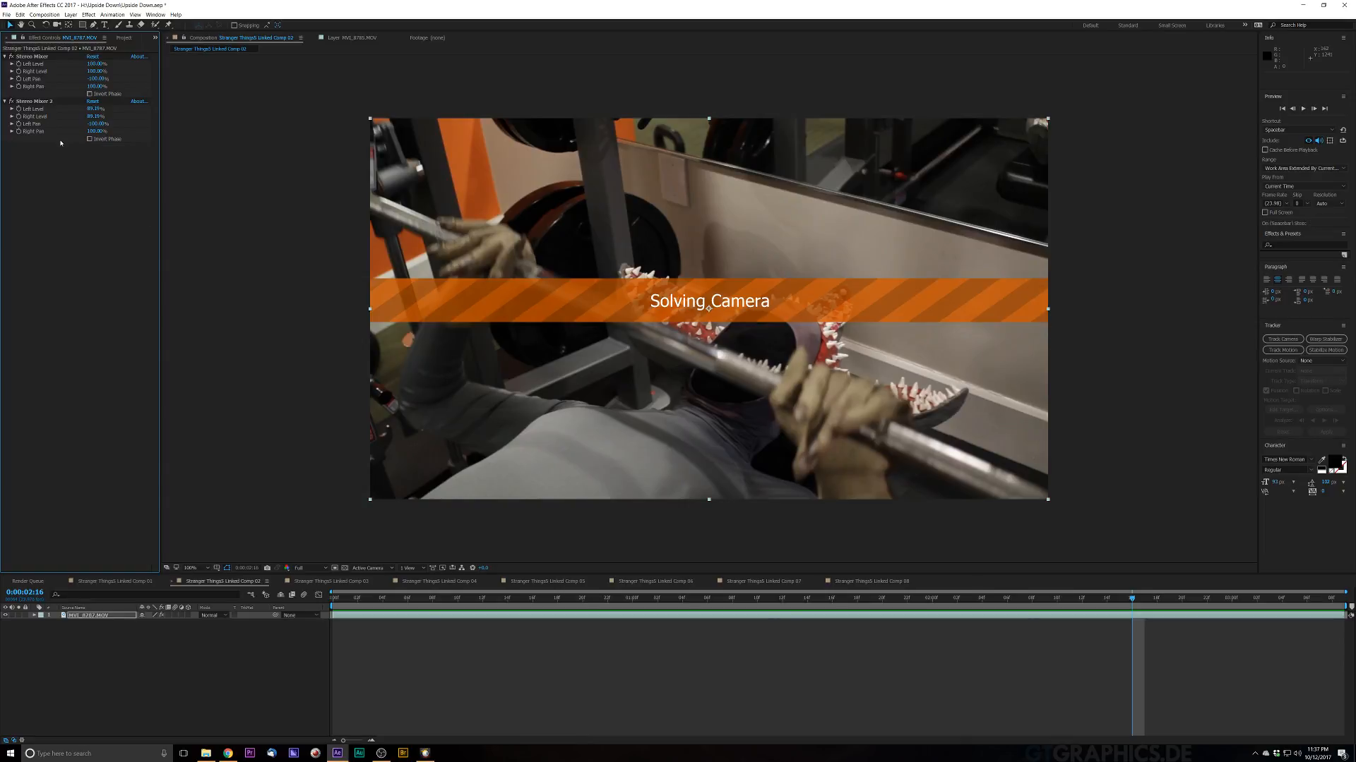
key("ctrl+s")
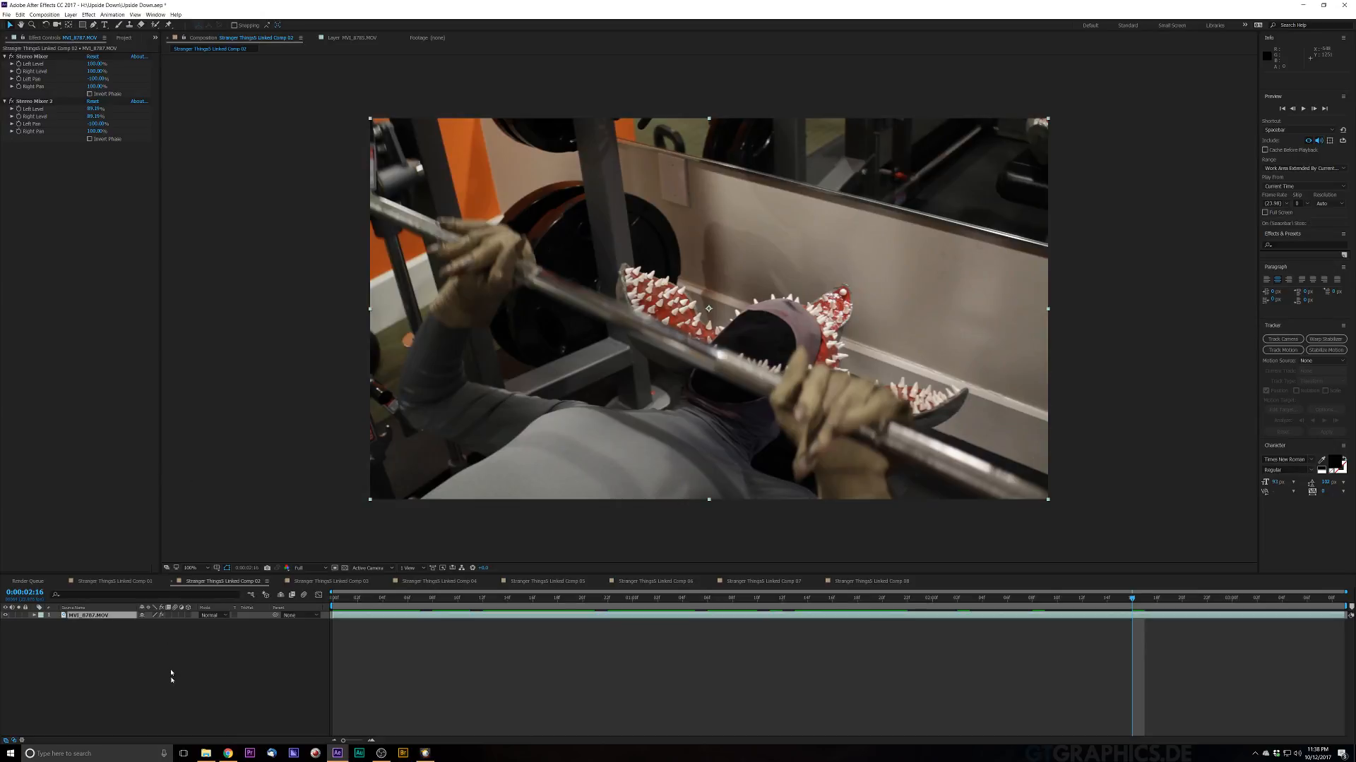
Step: Reapply the 3D Camera Tracker to the footage layer and enable Detailed Analysis in its Advanced settings
key("ctrl+space")
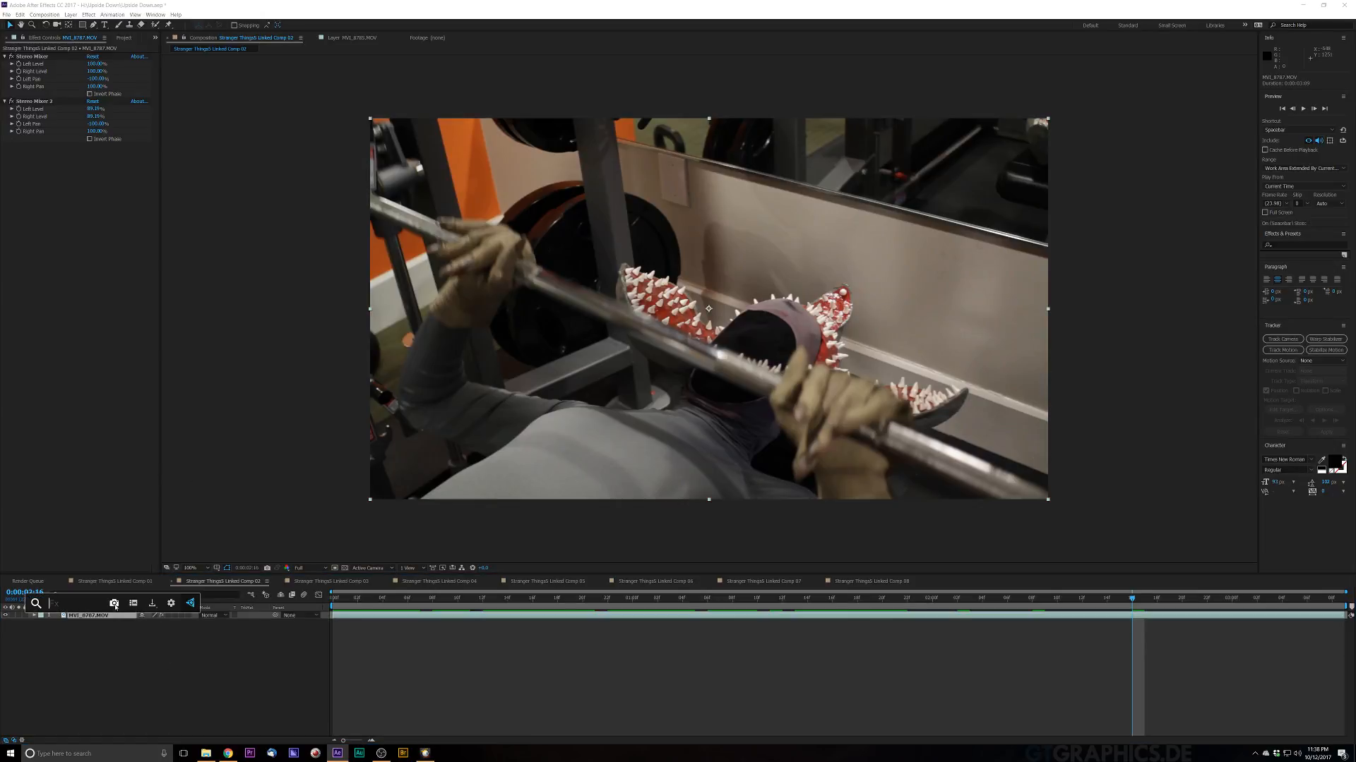
type("camera")
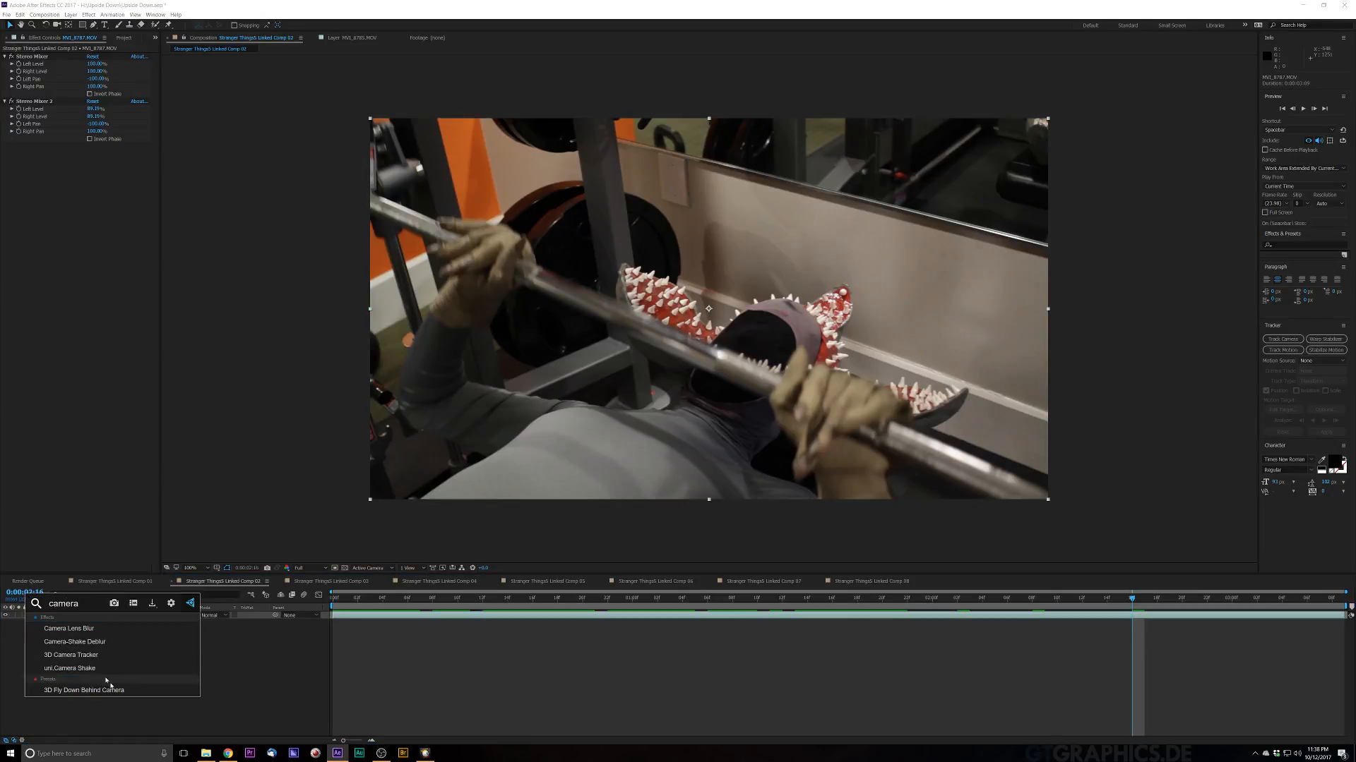
left_click(74, 656)
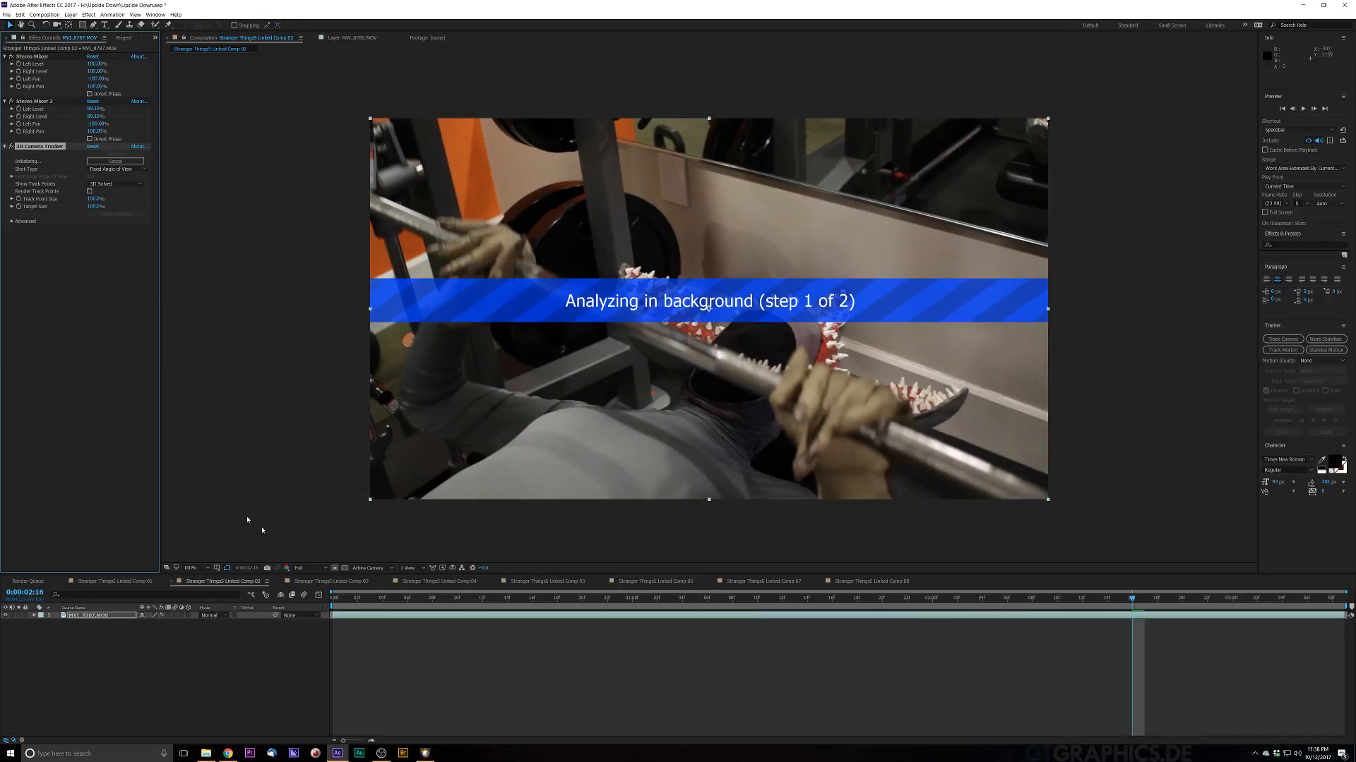
left_click(21, 222)
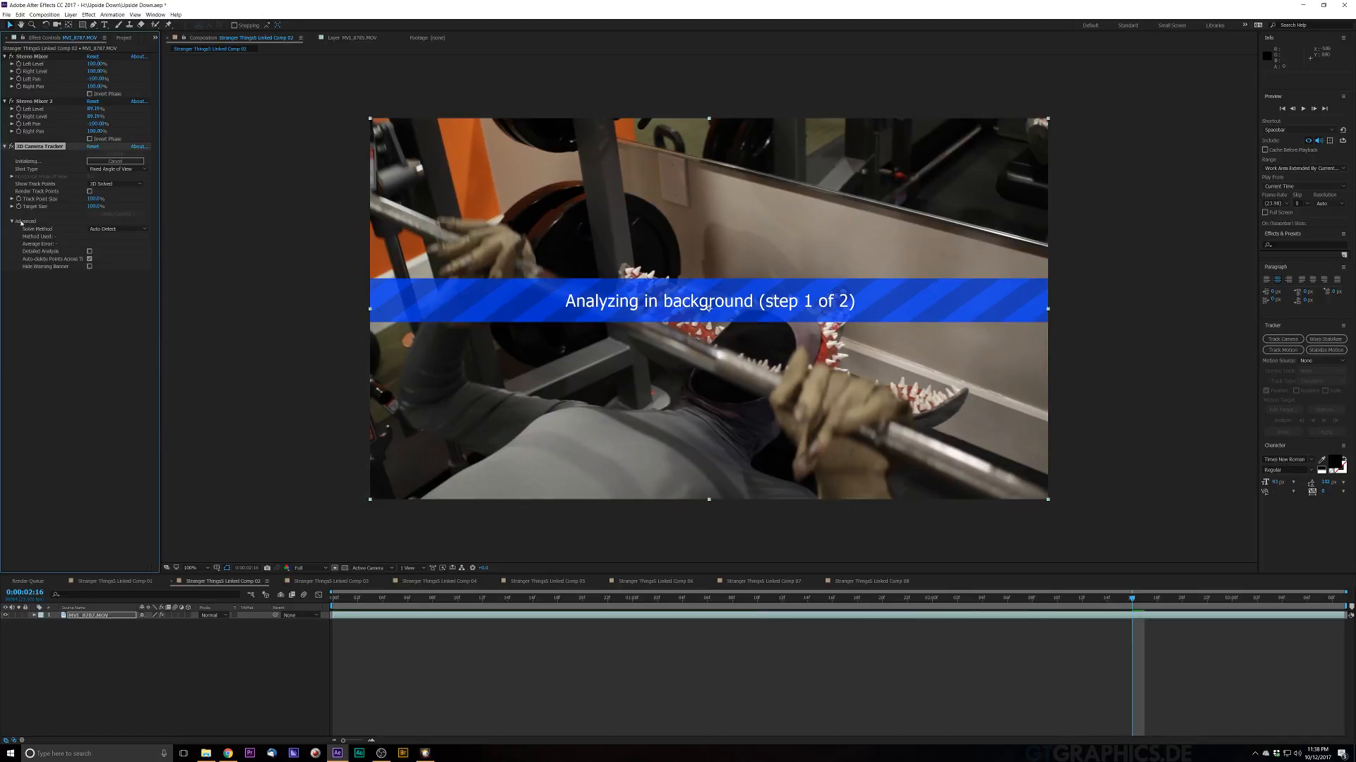
left_click(88, 252)
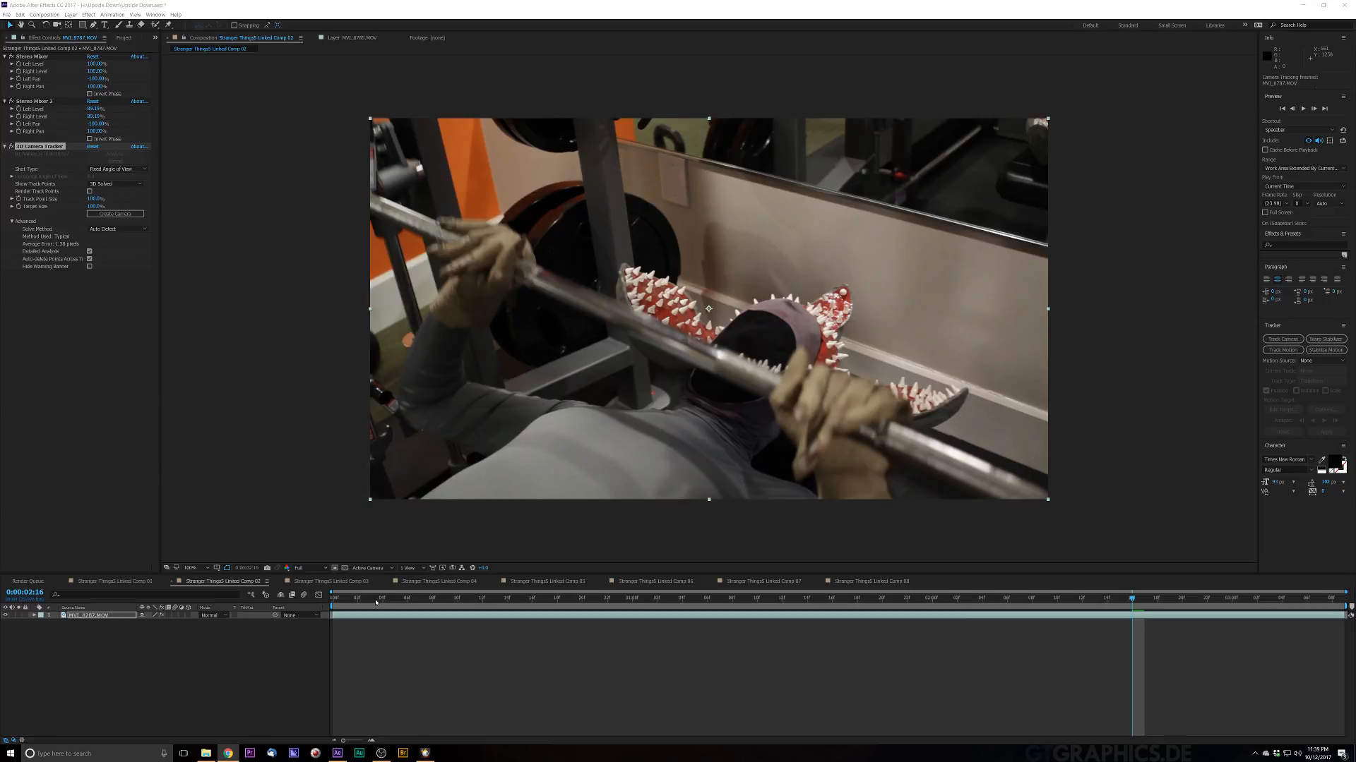
Step: Scrub and play the footage to review the solved track points
left_click_drag(375, 601, 438, 589)
key("space")
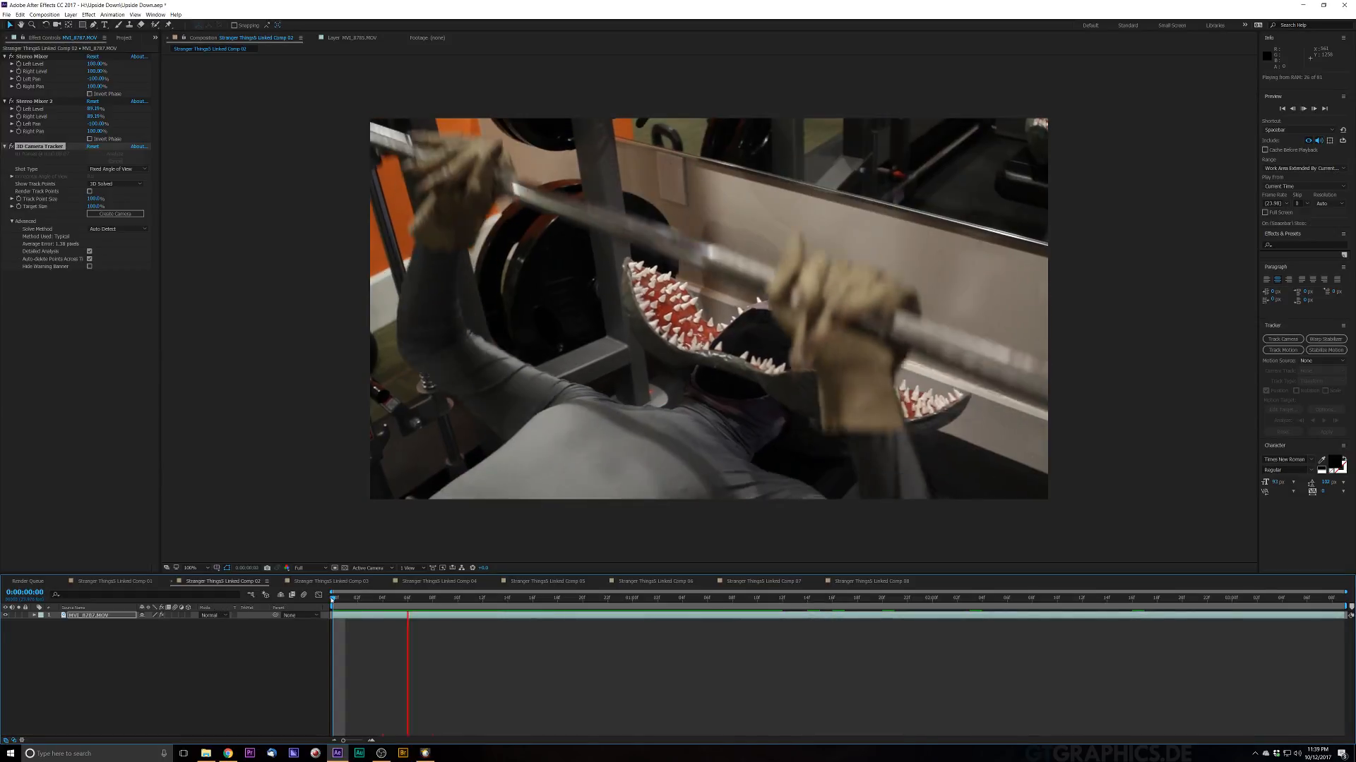
key("space")
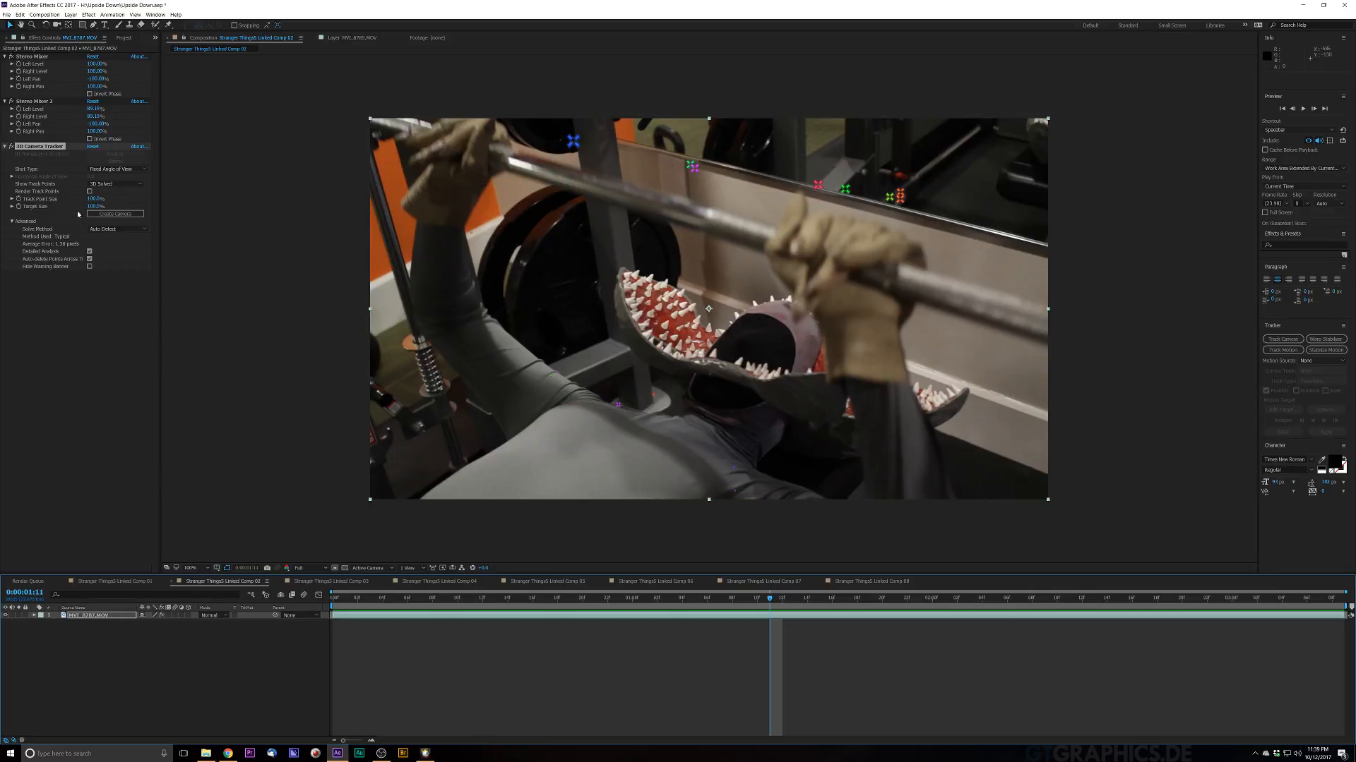
left_click(77, 15)
mouse_move(88, 14)
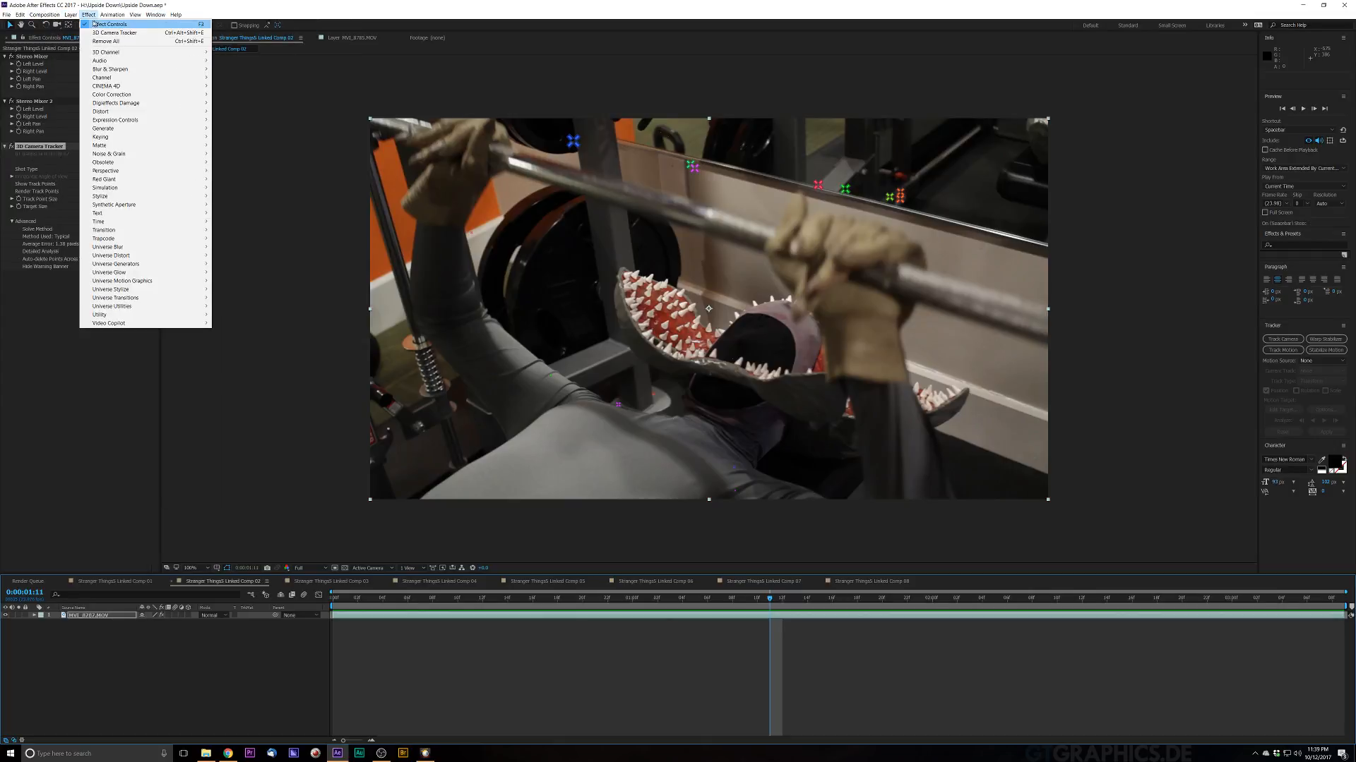
left_click(276, 33)
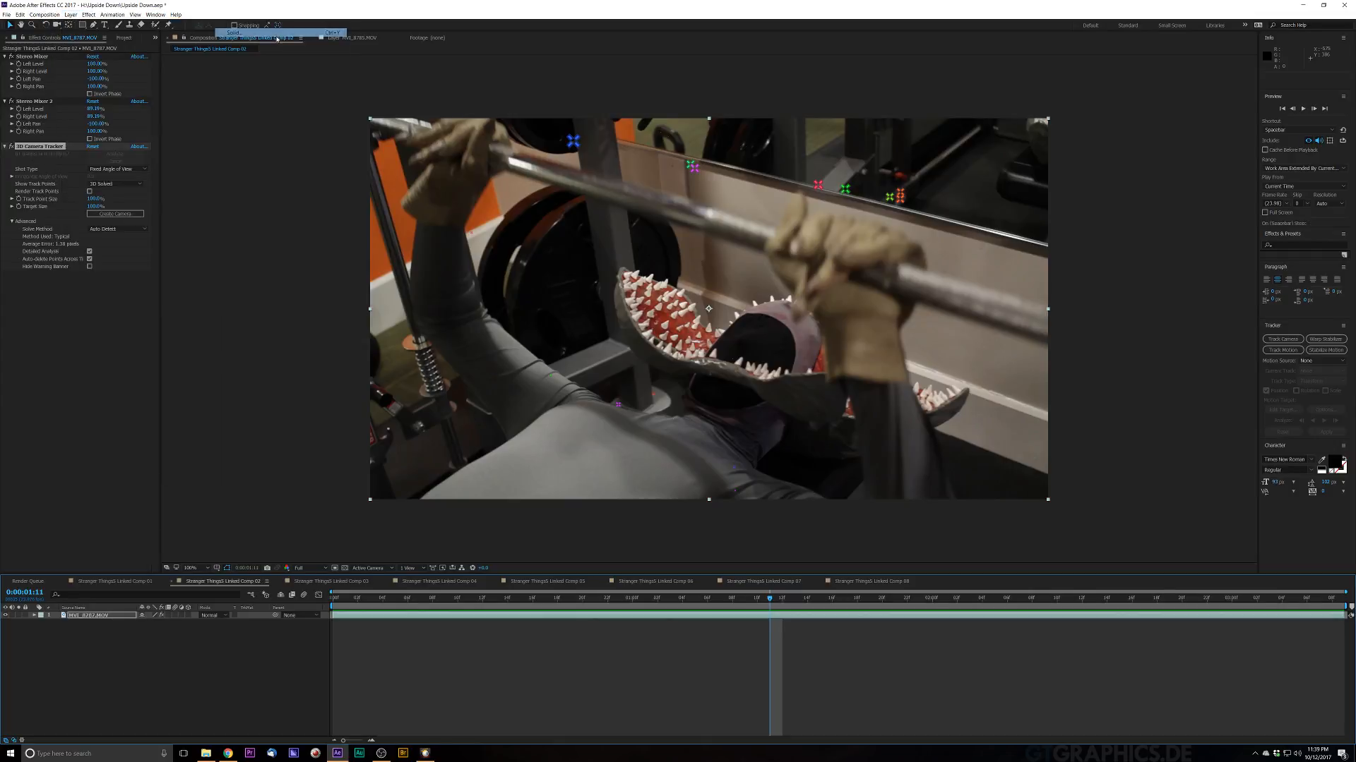
left_click(746, 454)
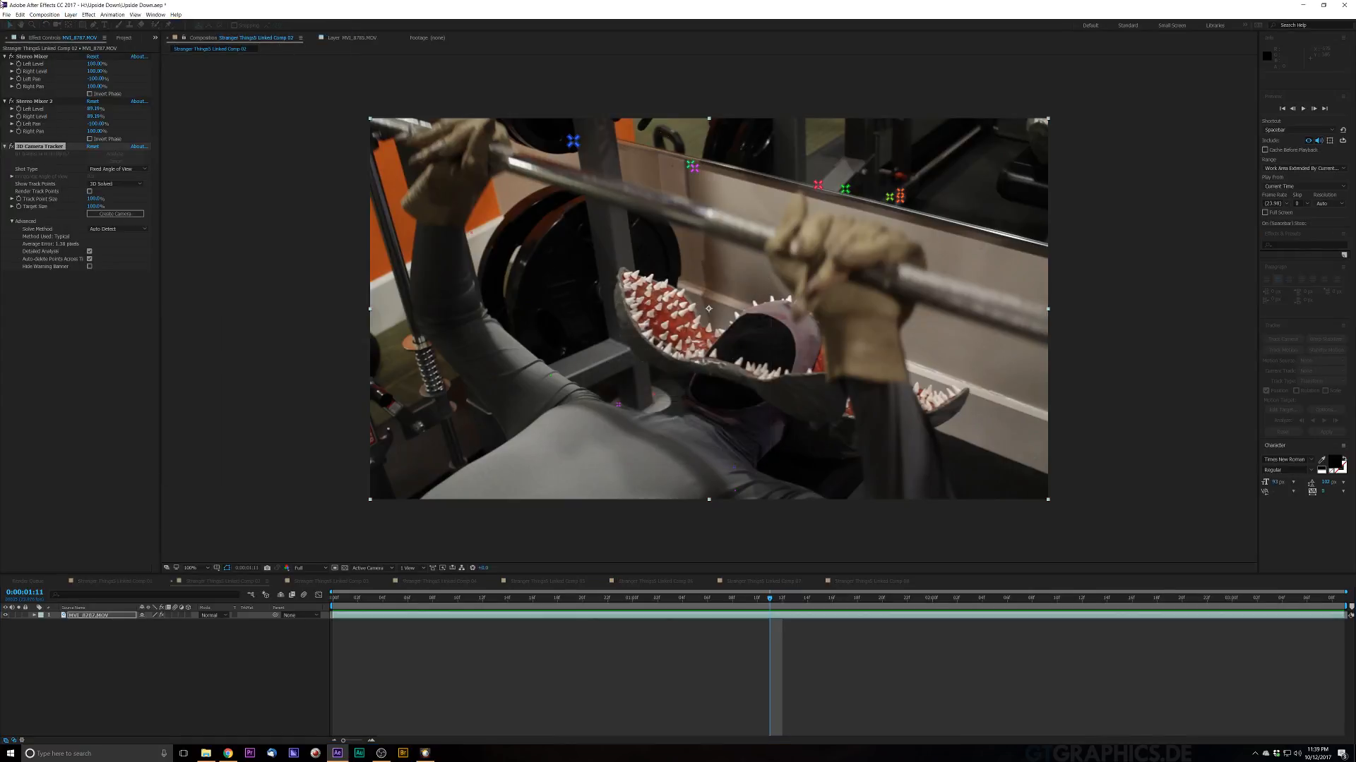
Step: Create a new 1920 × 1080 black solid layer named Particle in the composition
left_click(68, 15)
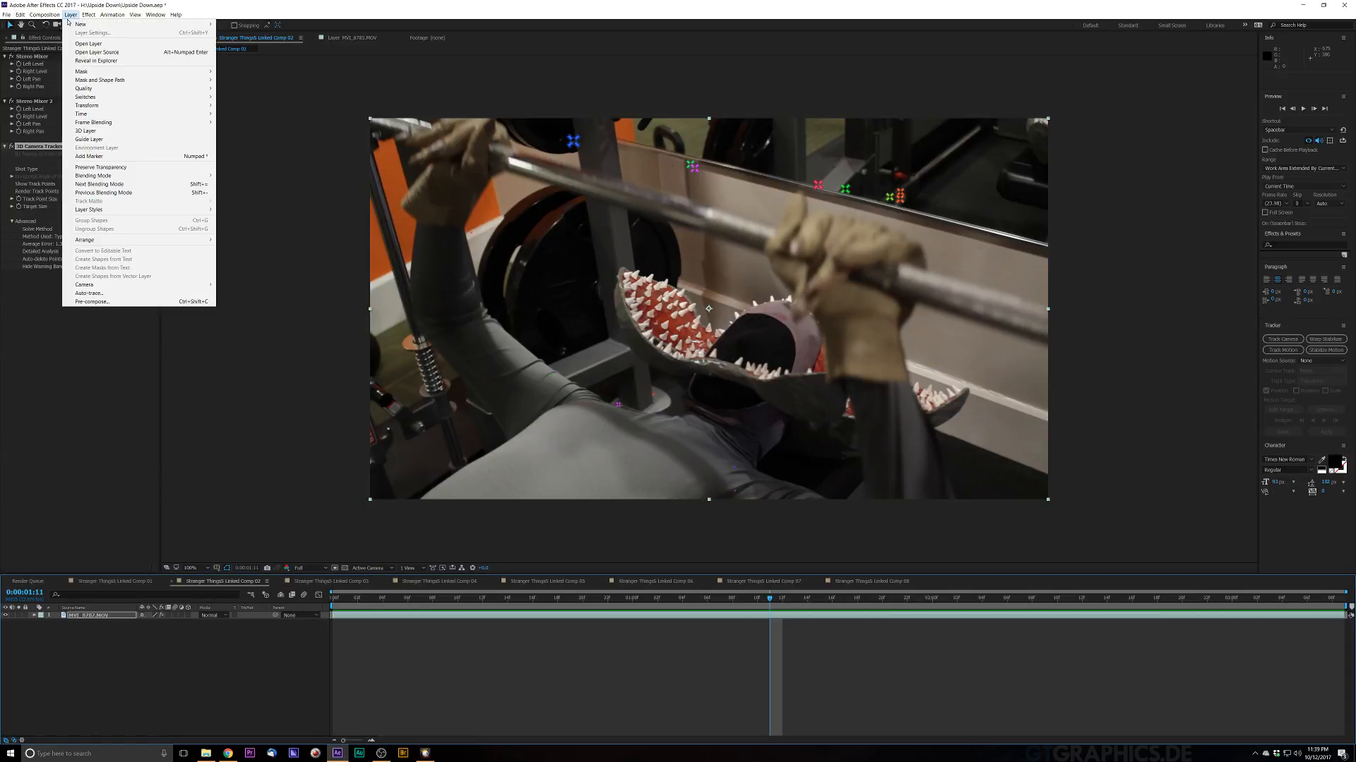
left_click(271, 32)
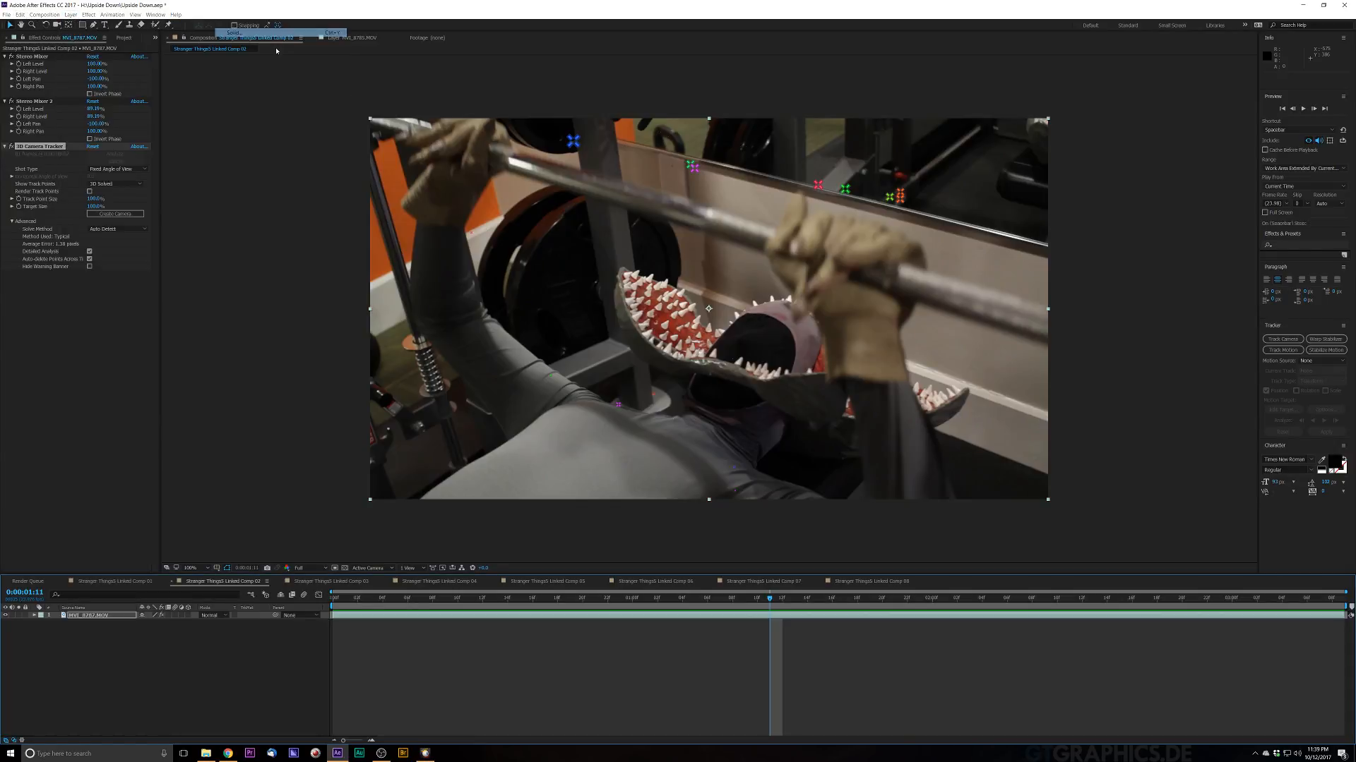
key("BackSpace")
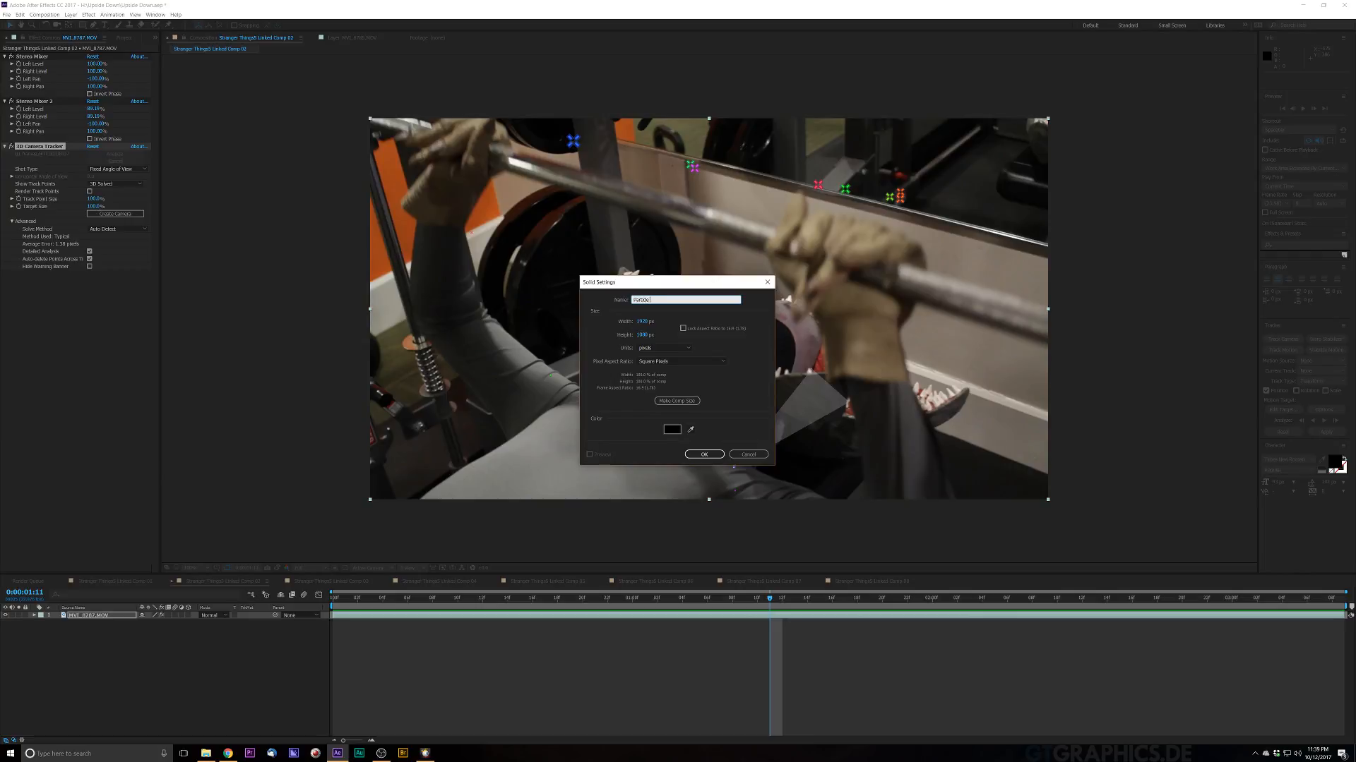
key("Return")
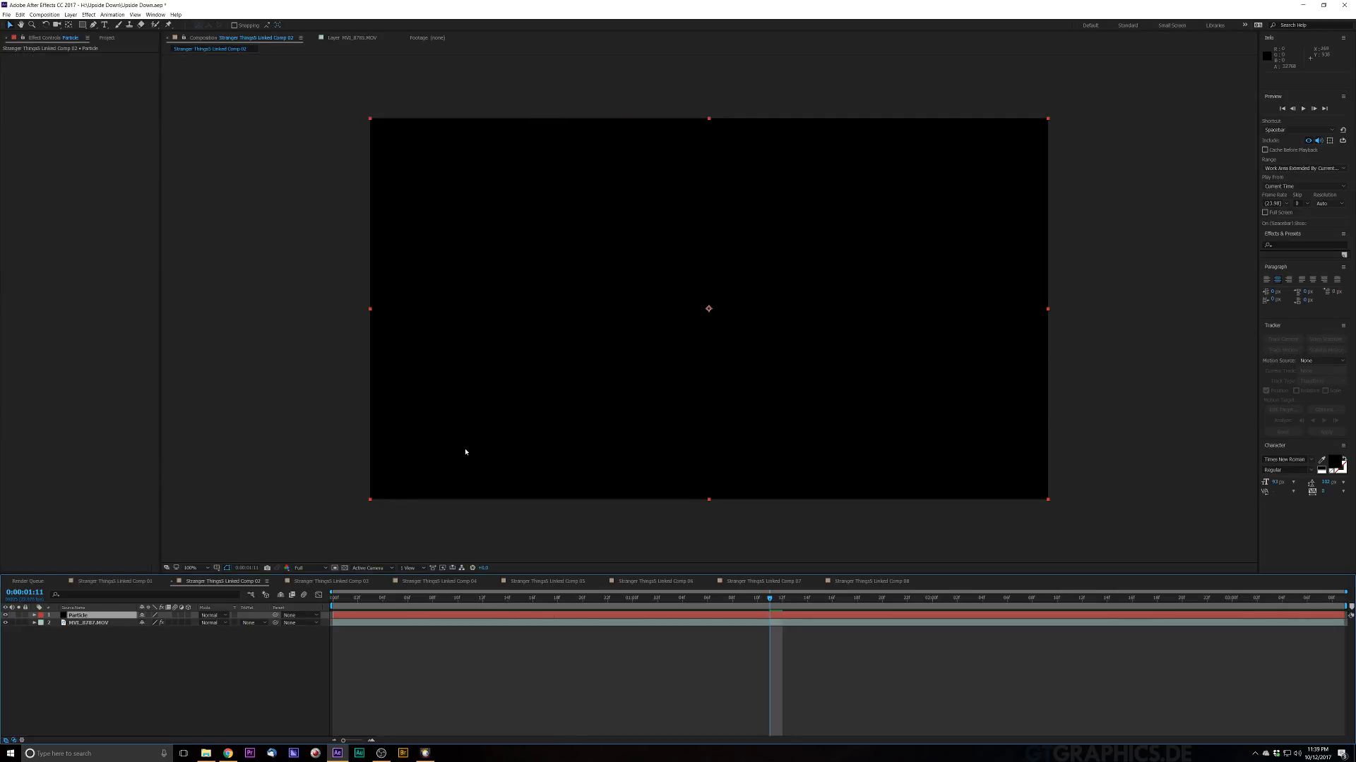
Step: Apply the Particular effect to the Particle solid and preview the default particles
key("ctrl+space")
type("particular")
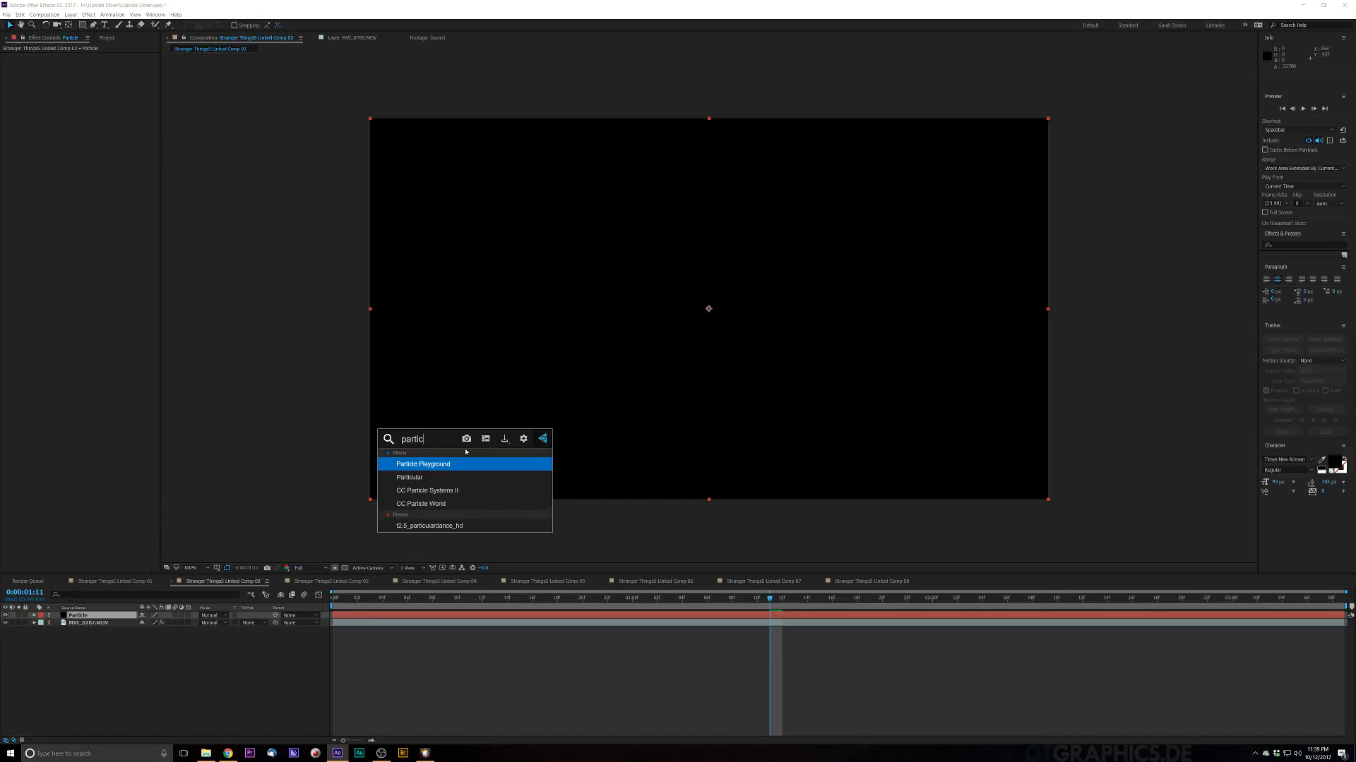
key("Return")
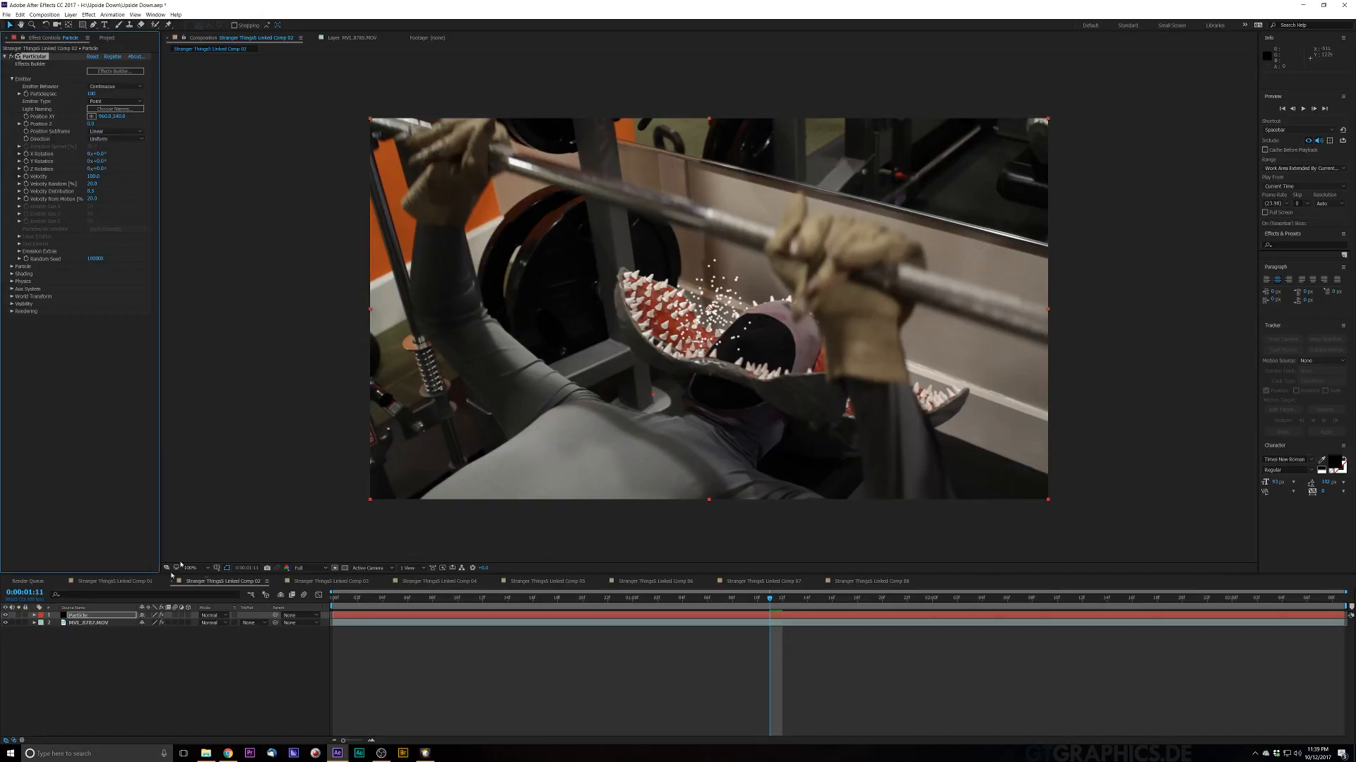
key("space")
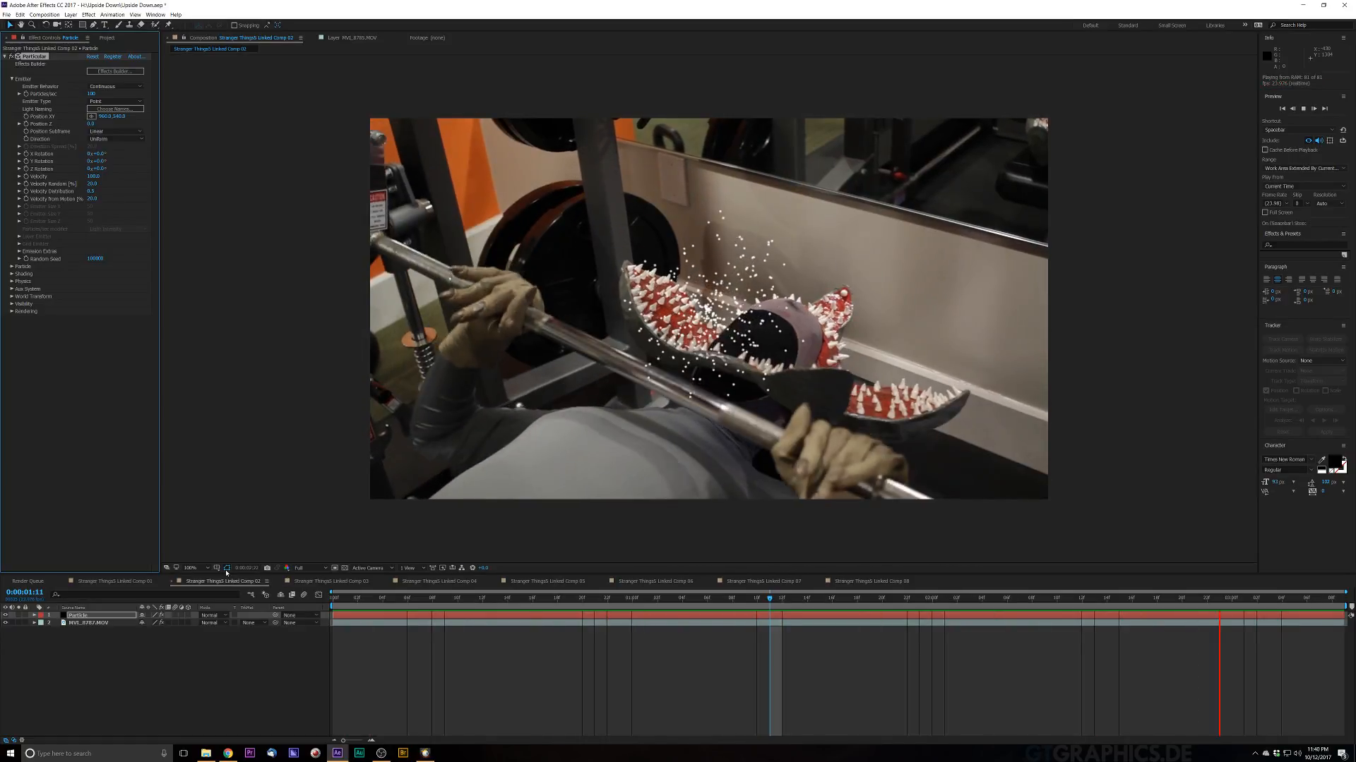
key("space")
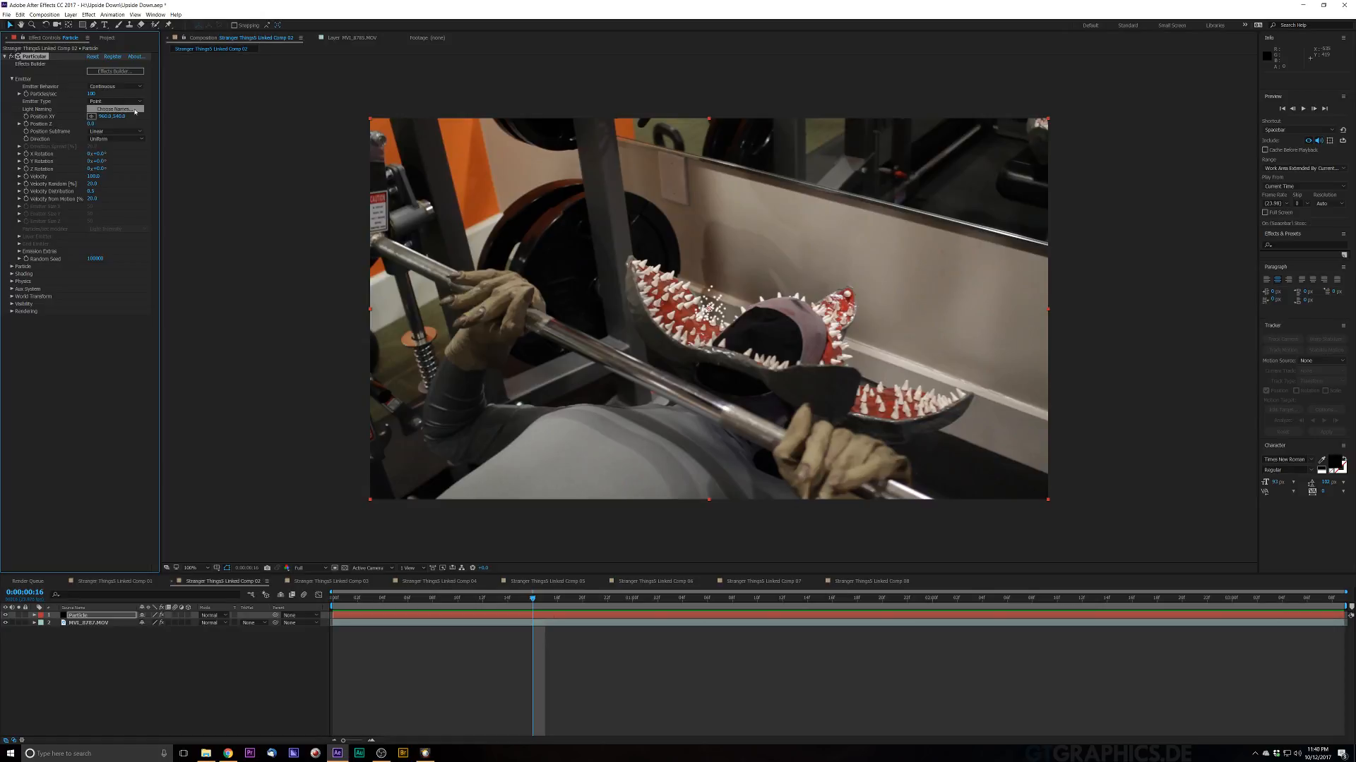
Step: Set Particular's Emitter Type to Box, leaving Emitter Behavior on Continuous
left_click(126, 86)
left_click(112, 95)
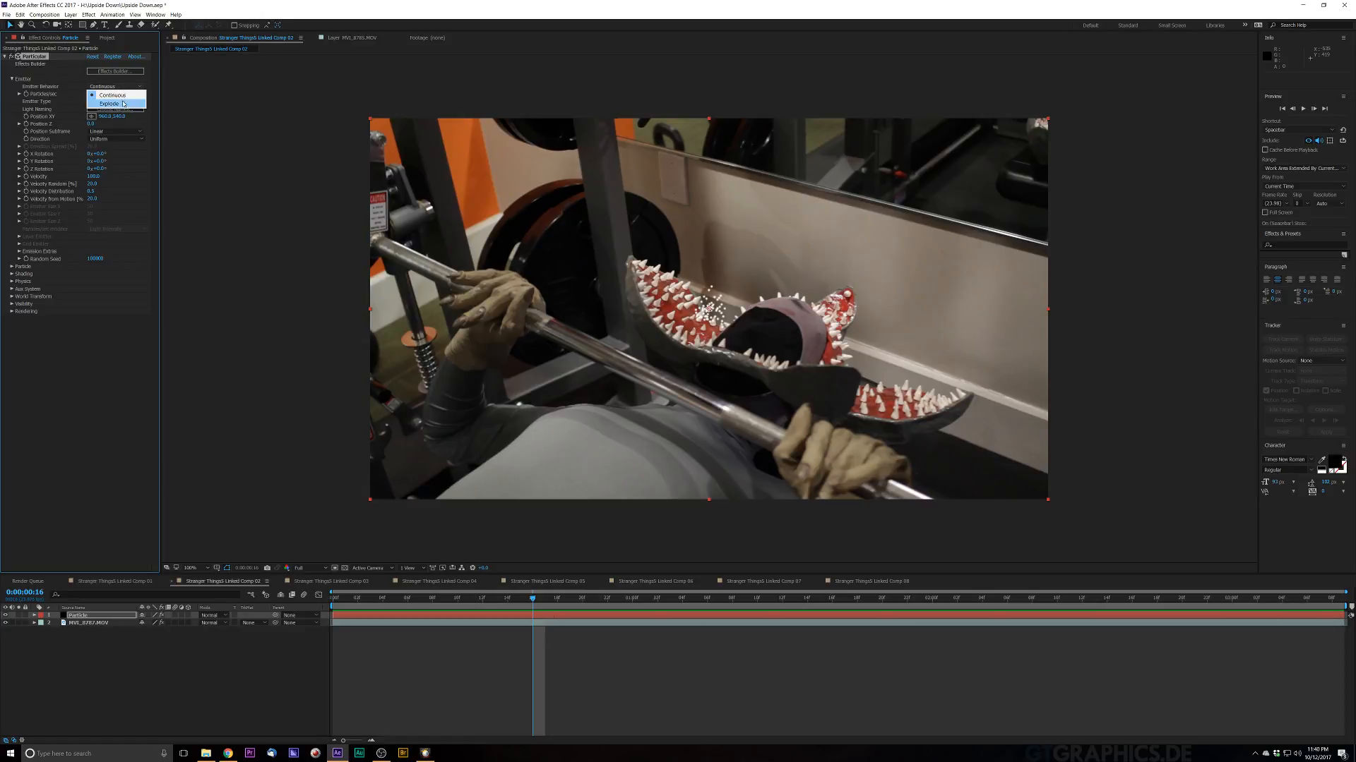
left_click(115, 101)
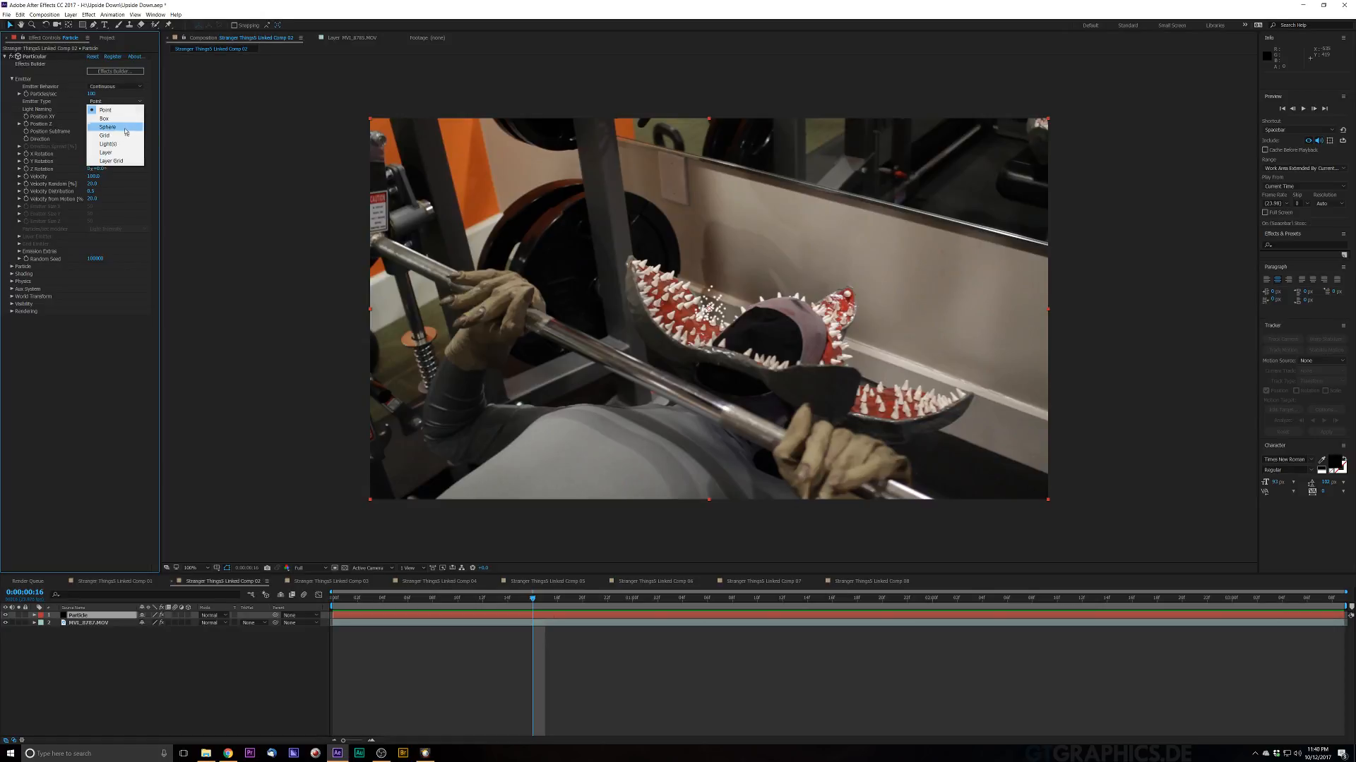
left_click(106, 118)
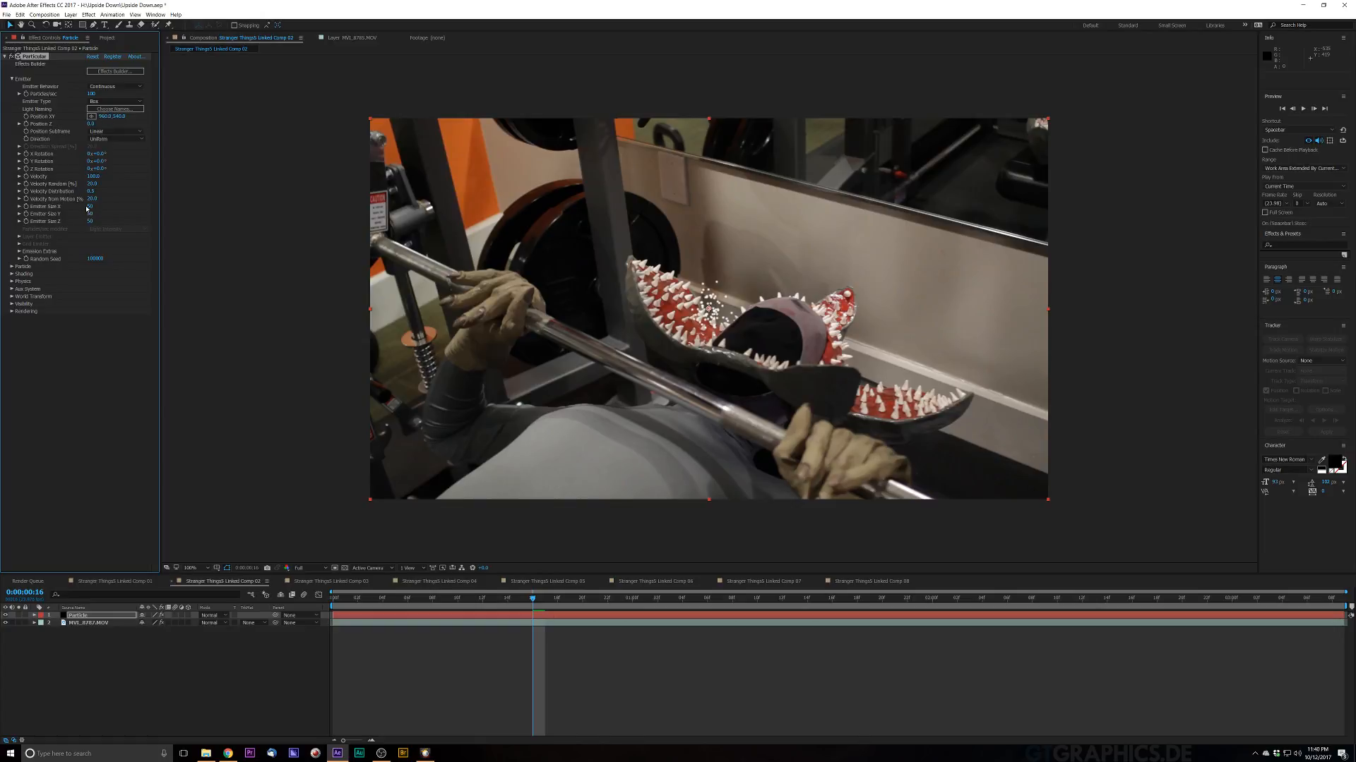
Step: Widen the box emitter's X size to about 1500 and preview the particle spread
left_click_drag(302, 202, 1013, 281)
left_click_drag(188, 300, 152, 309)
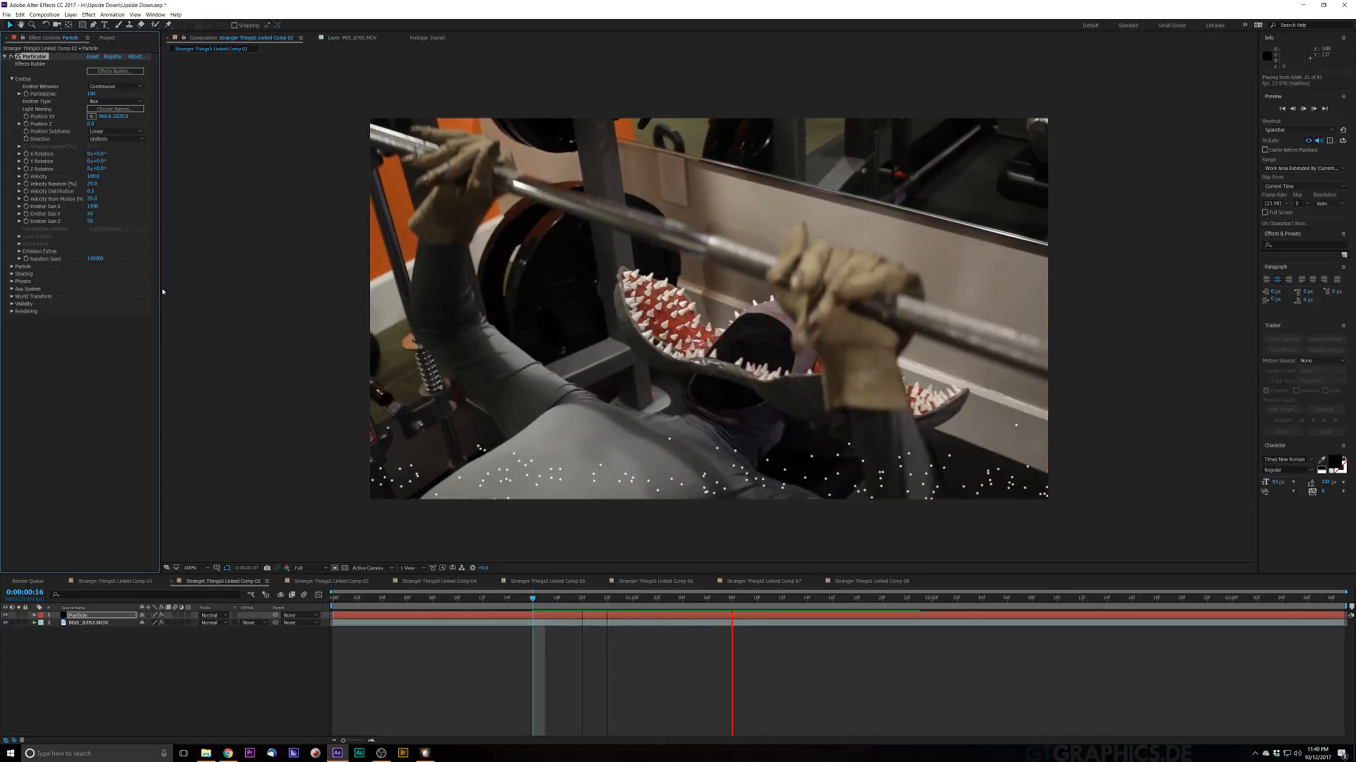
key("space")
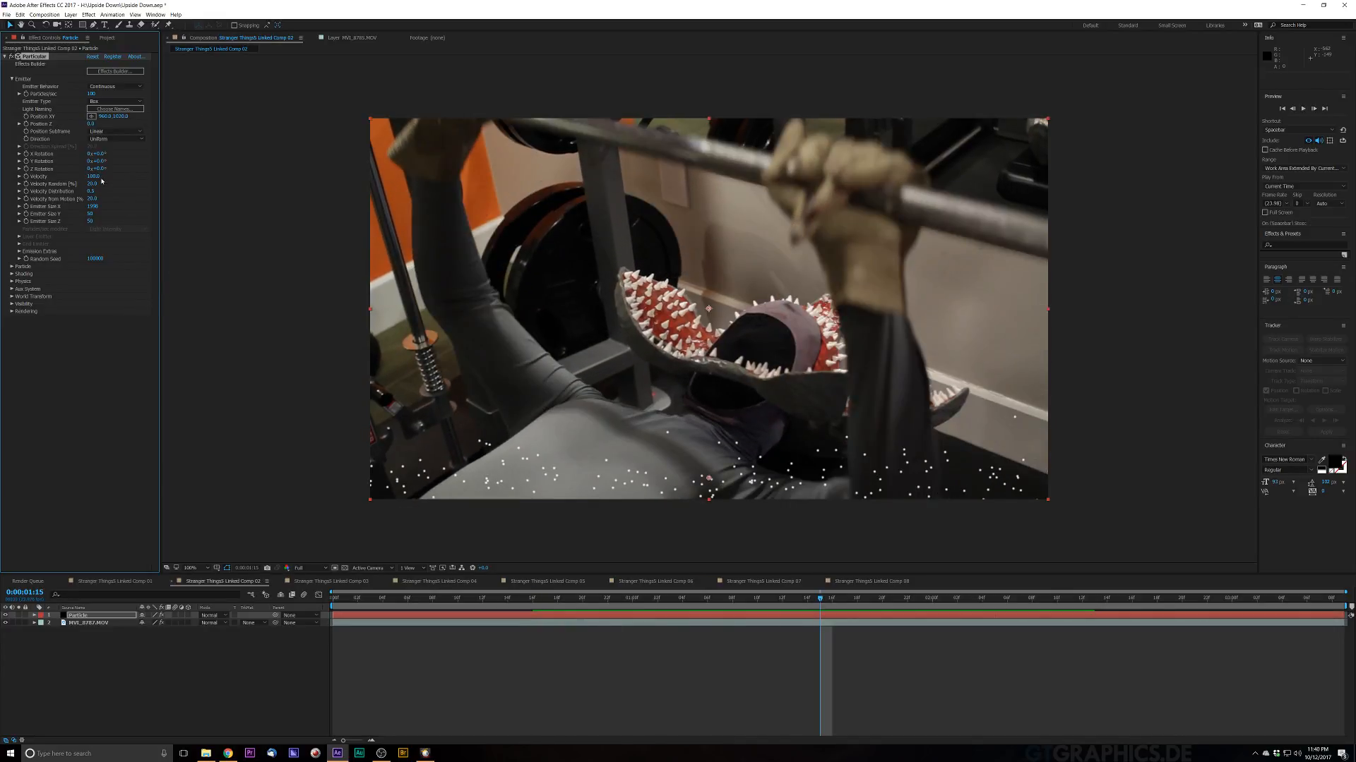
Step: Set the emitter Velocity to 300 and preview the result
left_click(96, 176)
type("300")
key("Return")
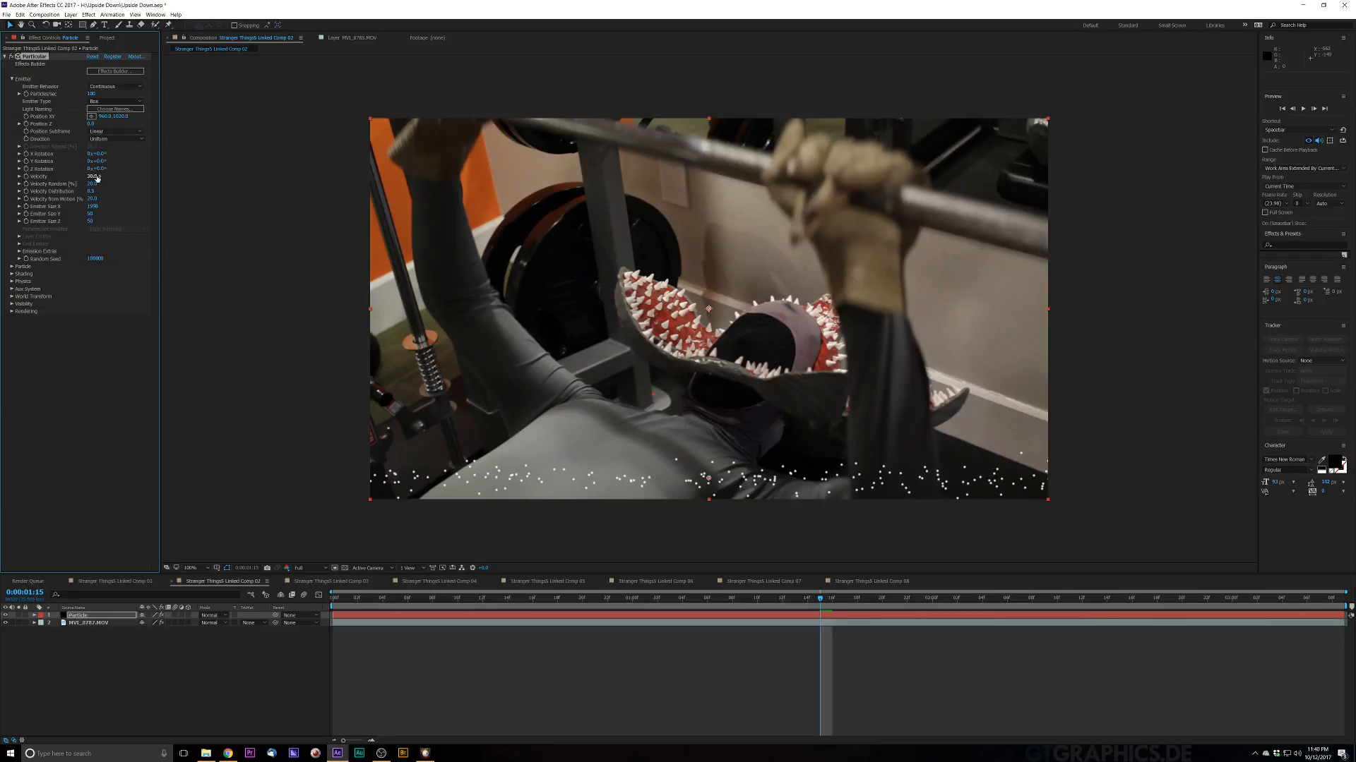
key("space")
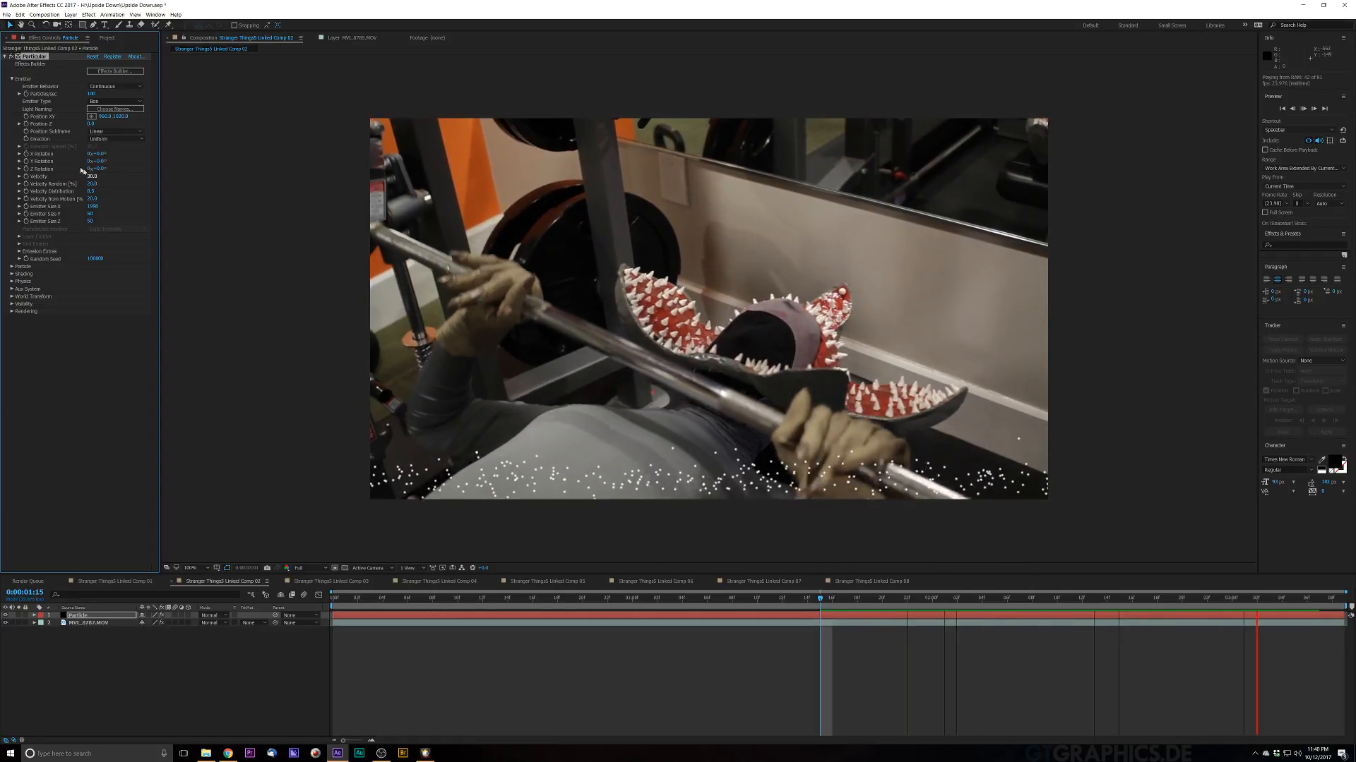
Step: Lower the emitter Velocity to 25 and preview the particles
left_click(96, 176)
type("25")
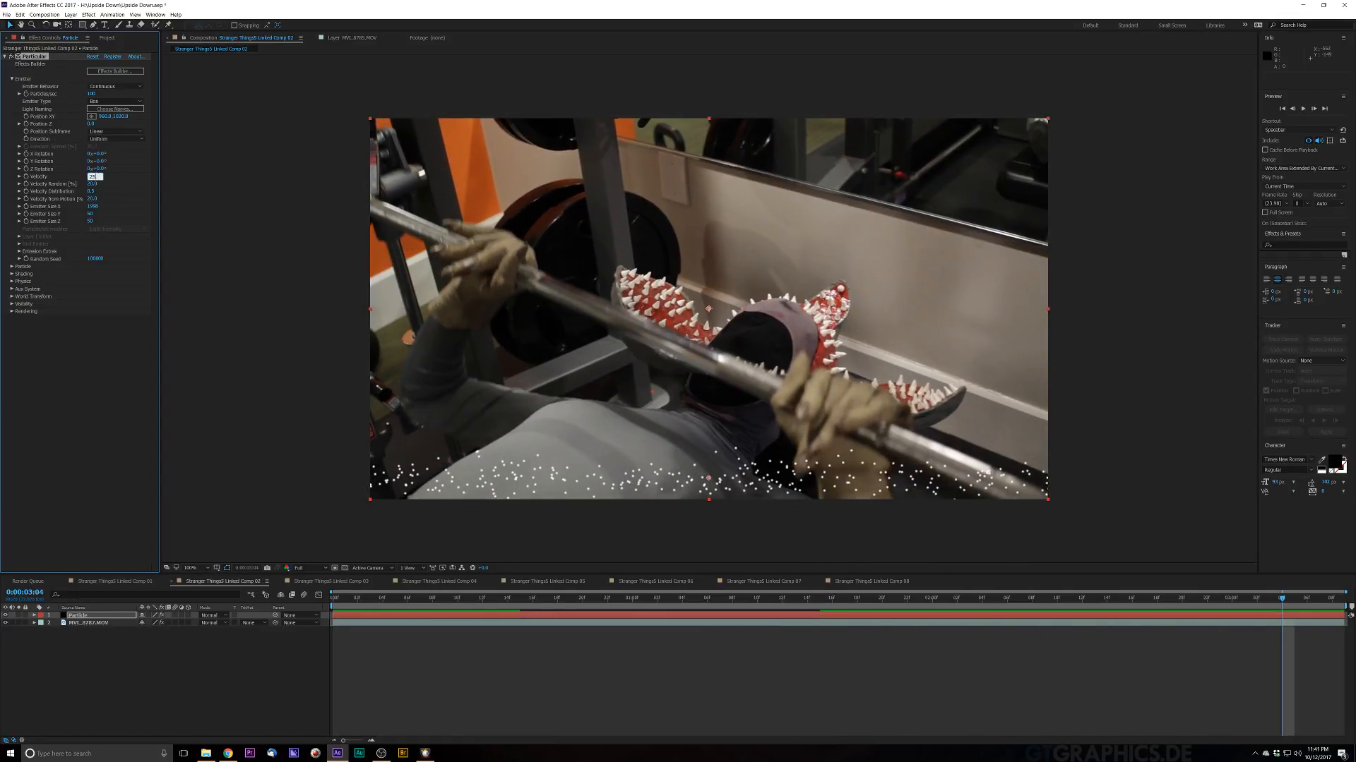
type("0")
key("Return")
key("space")
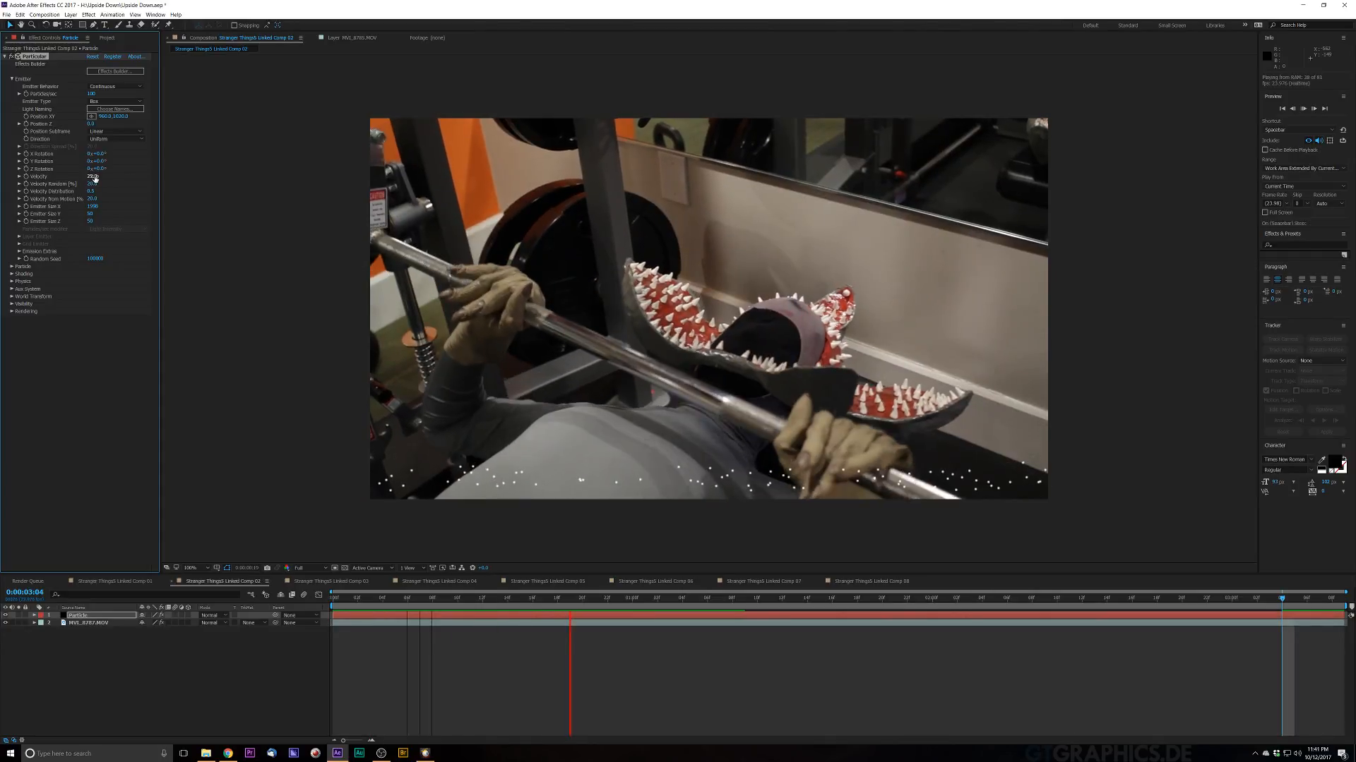
key("space")
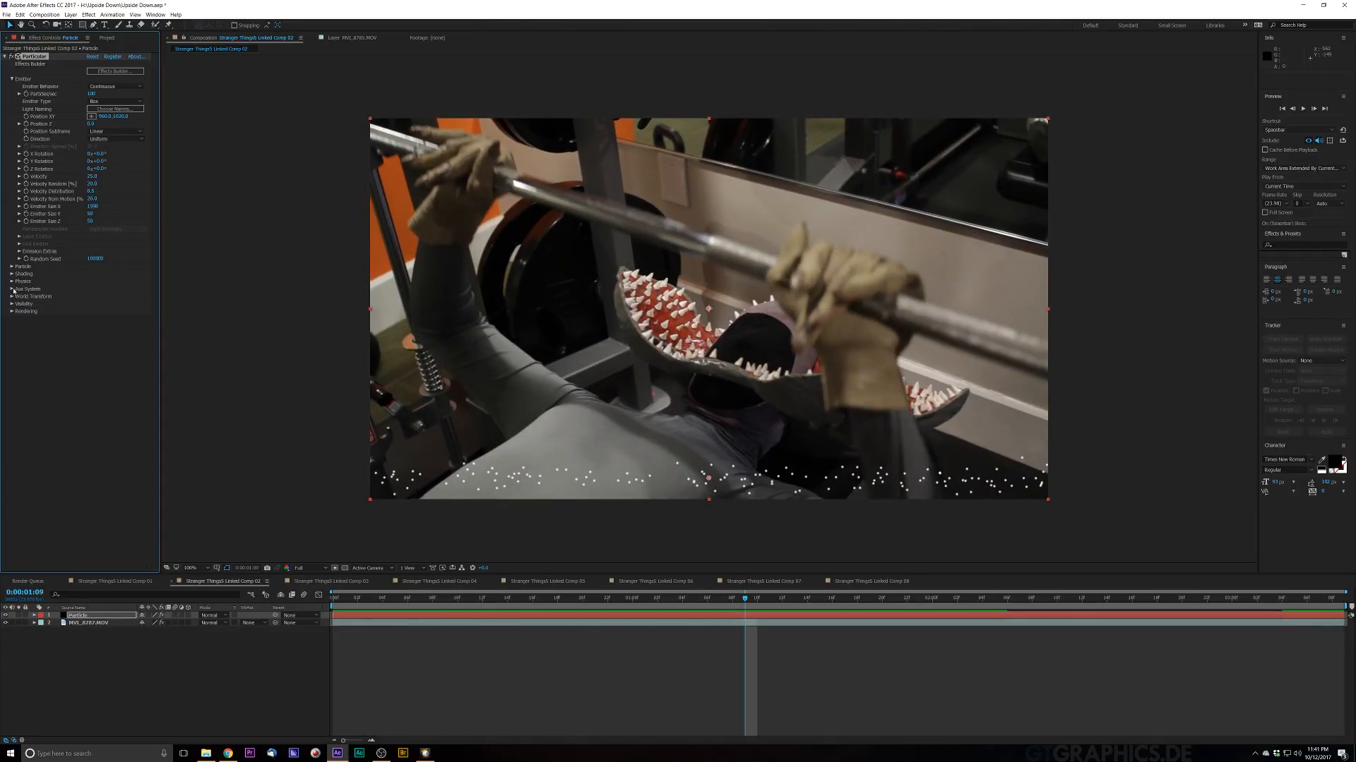
Step: Open Particular's Physics settings, set Gravity to -2, and preview the falling particles
left_click(19, 289)
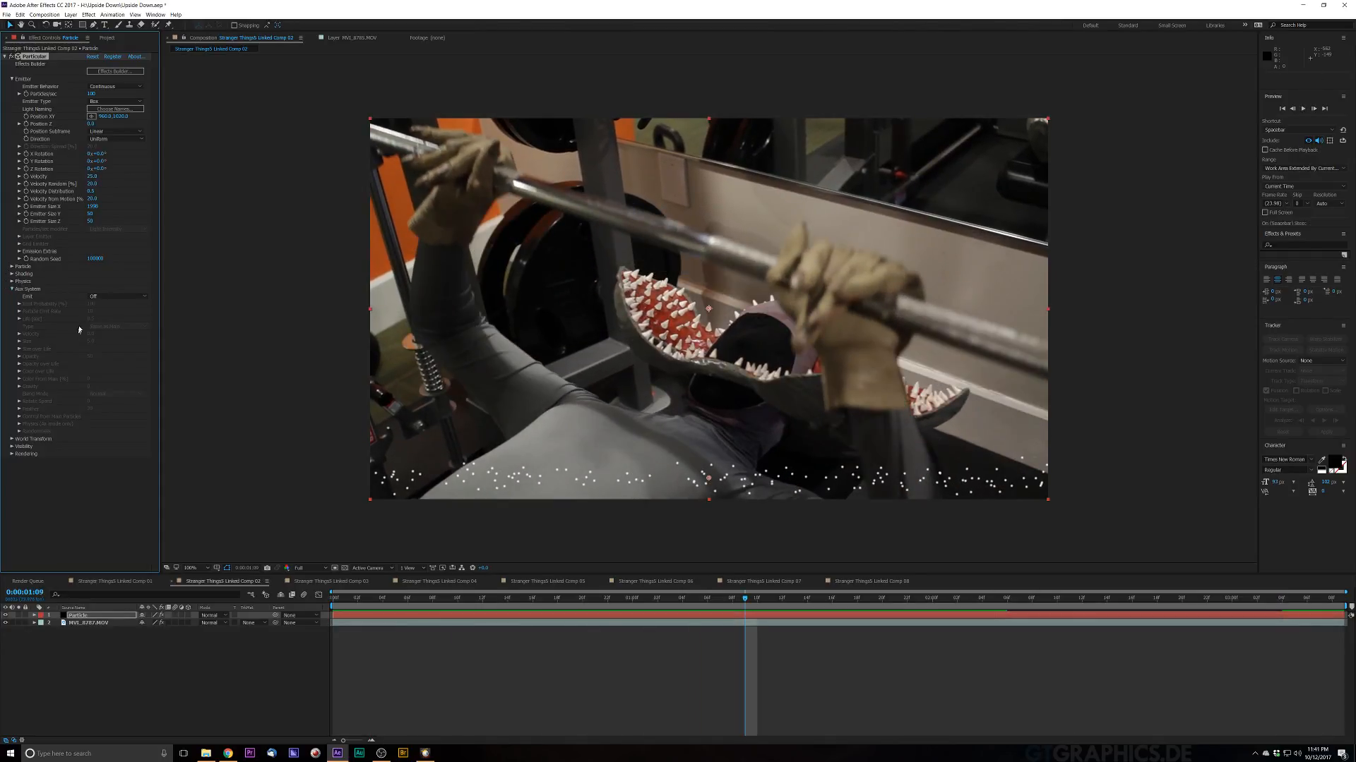
left_click(11, 289)
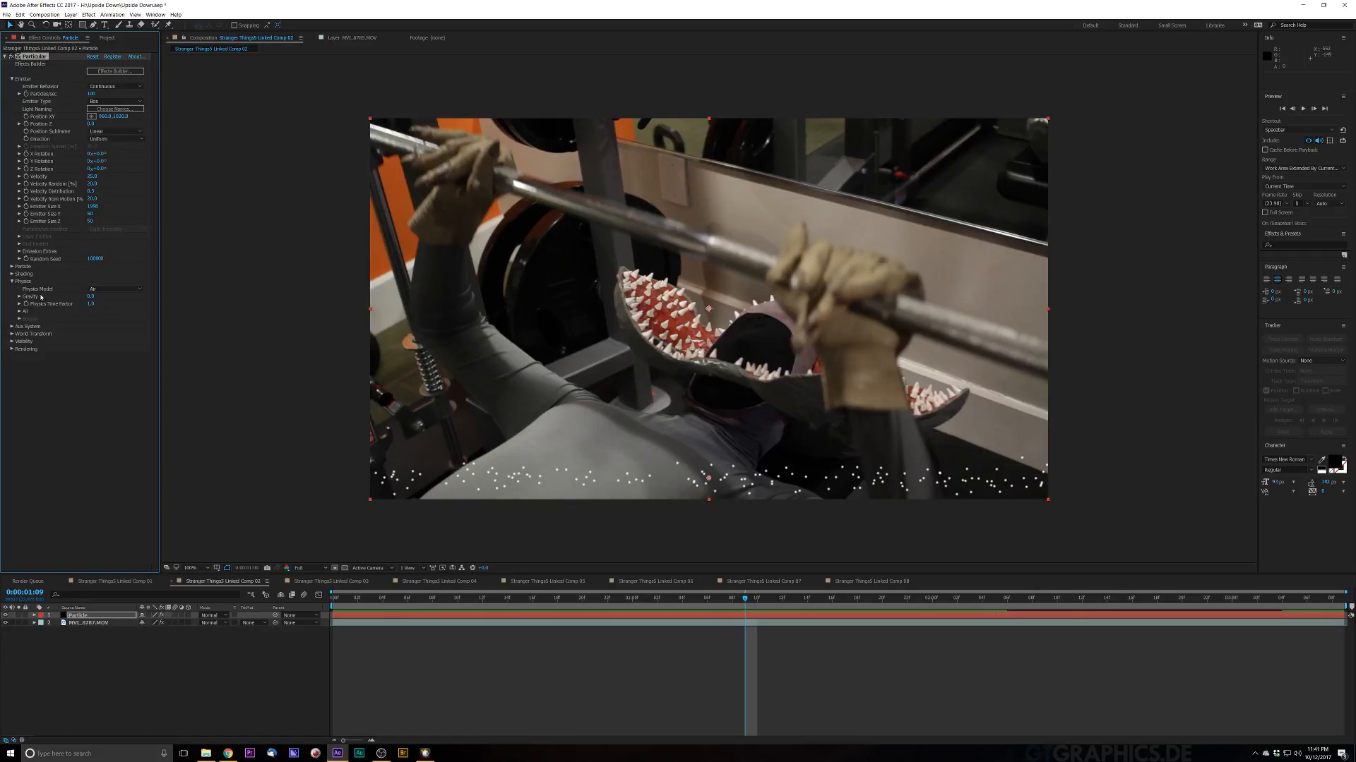
left_click(90, 297)
key("Return")
key("space")
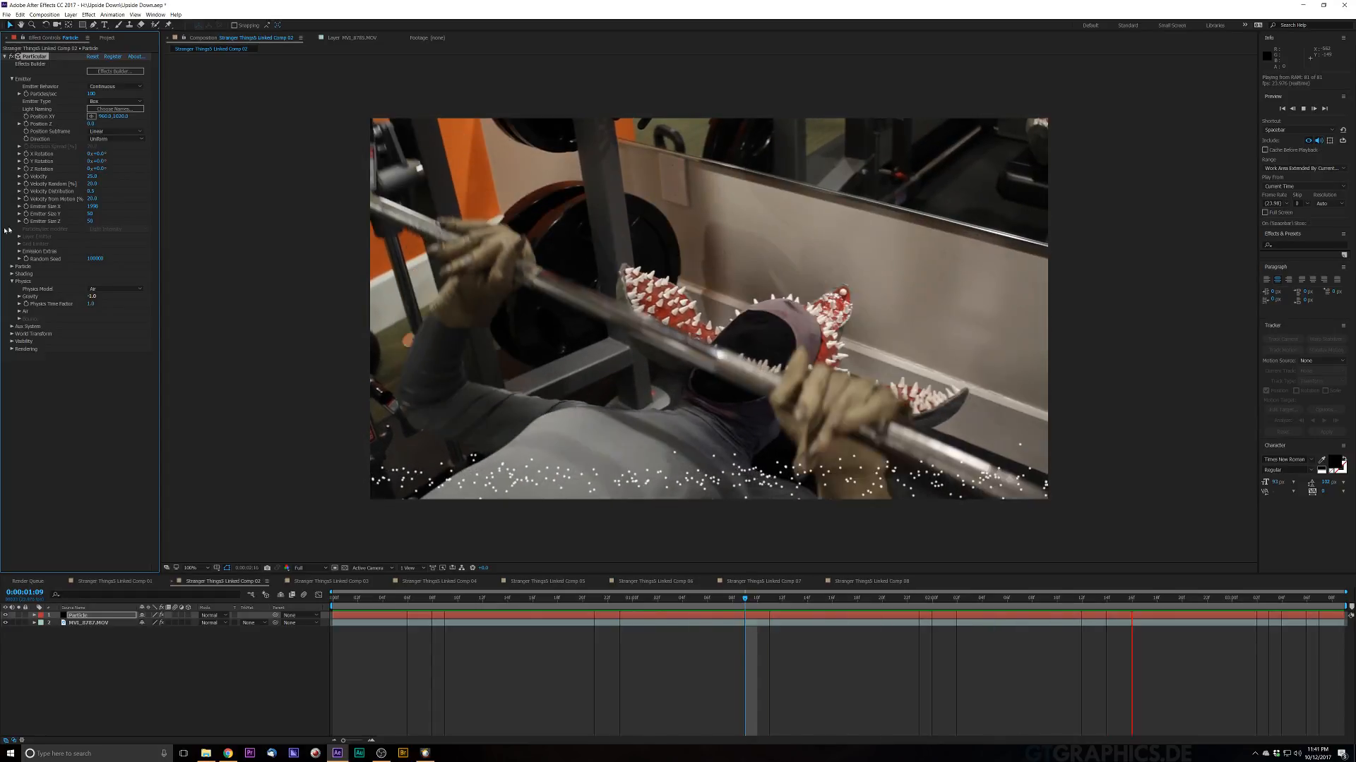
left_click(92, 296)
left_click(93, 297)
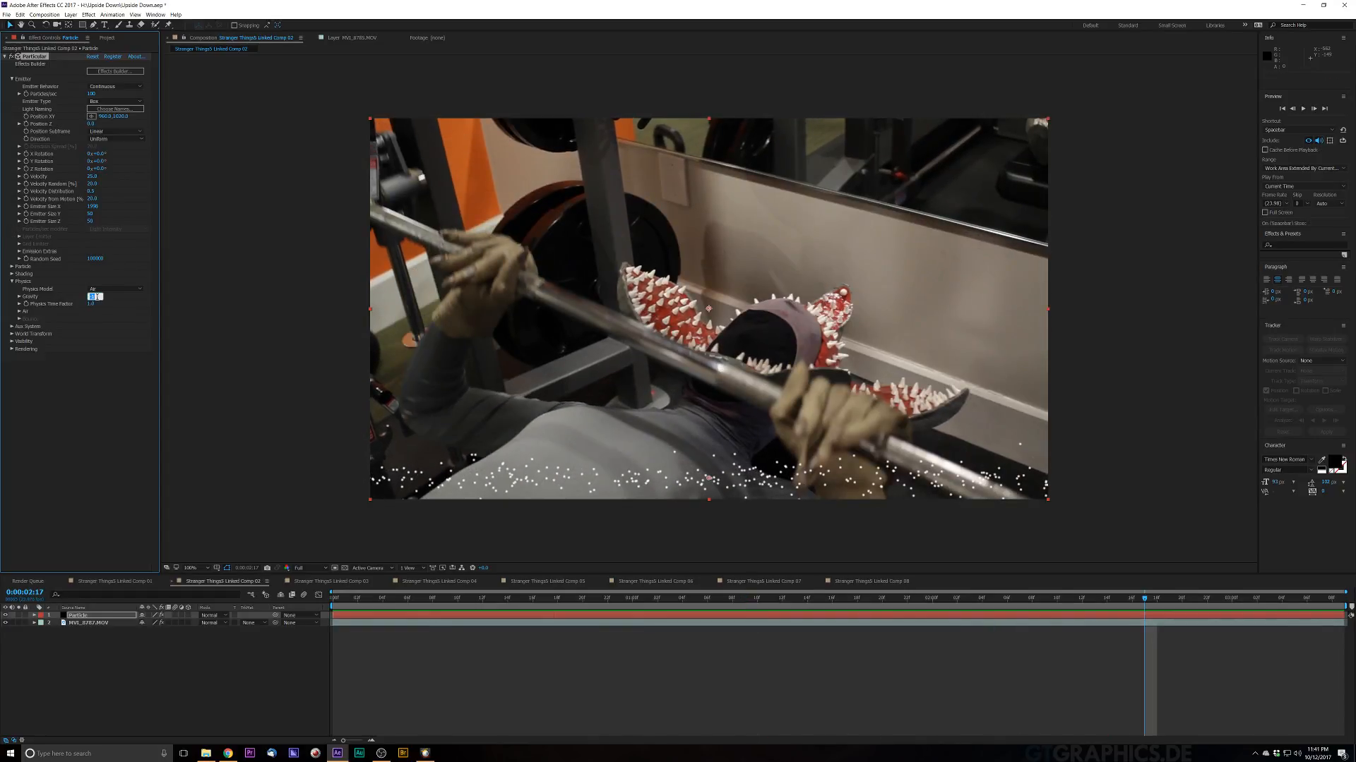
type("-2")
key("Return")
key("space")
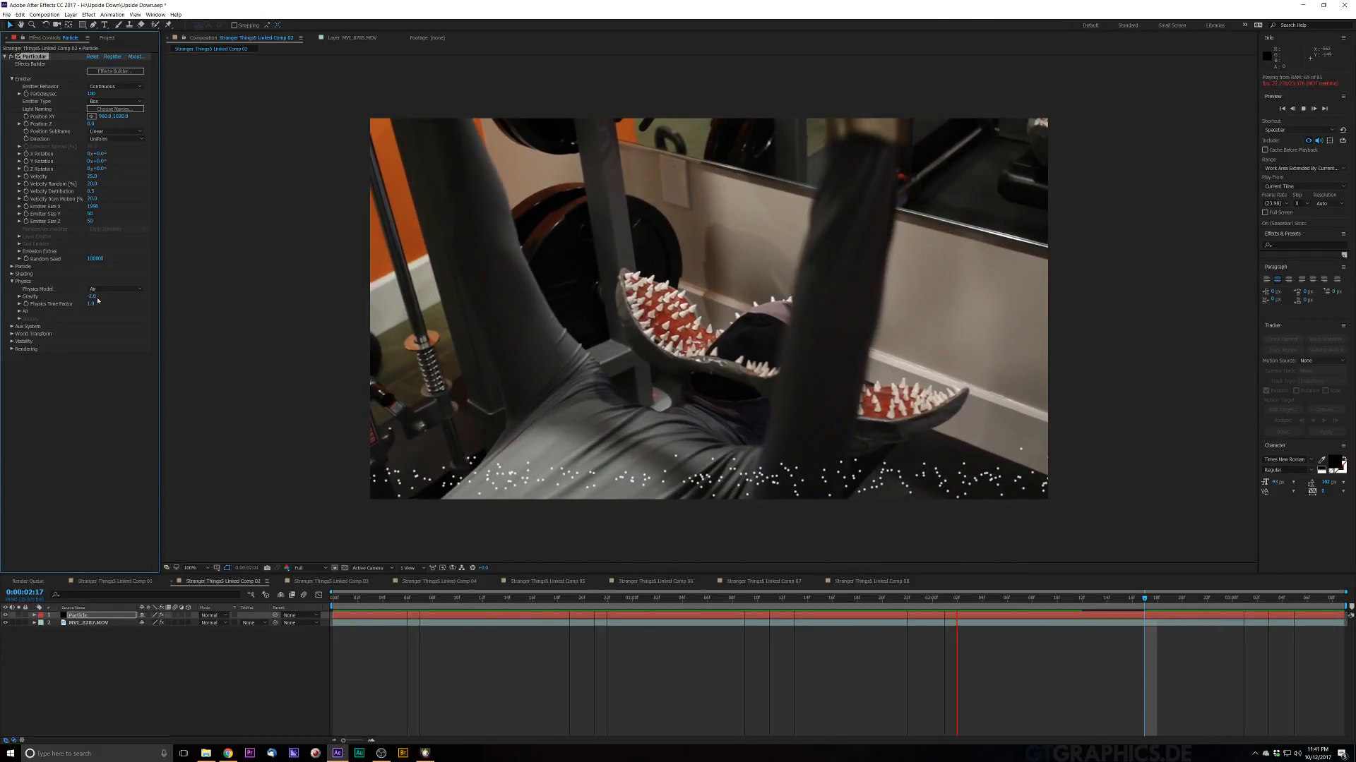
key("space")
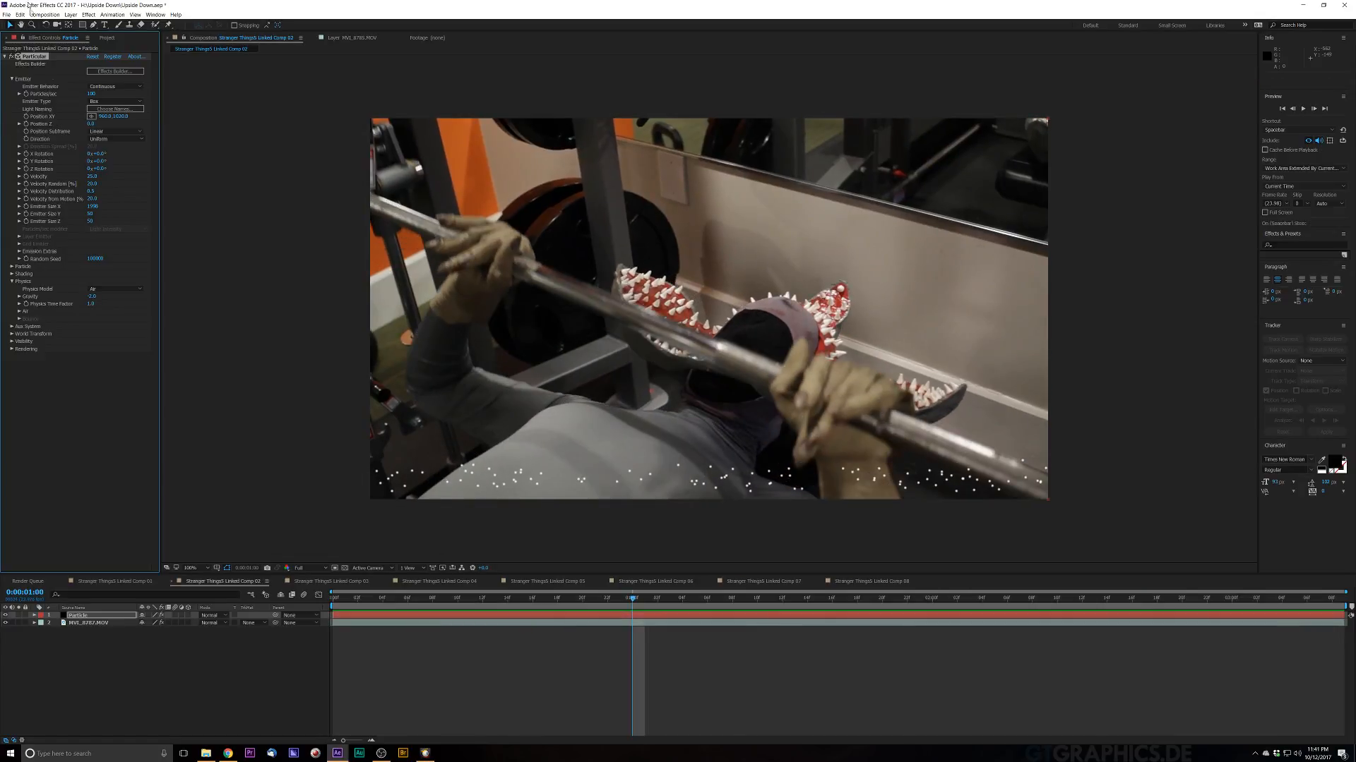
Step: Shift the Particle layer earlier in time and set the particle Life to 60 seconds
left_click(333, 599)
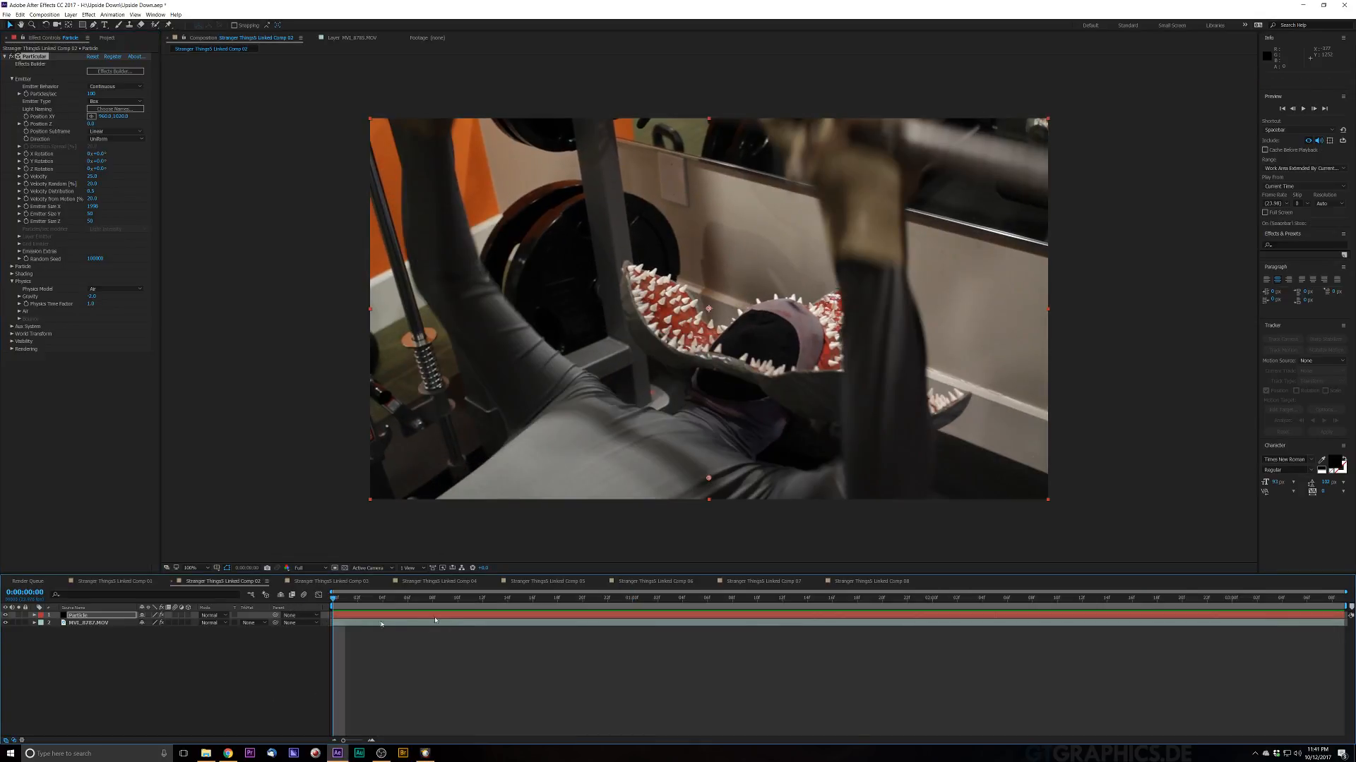
left_click_drag(421, 617, 54, 626)
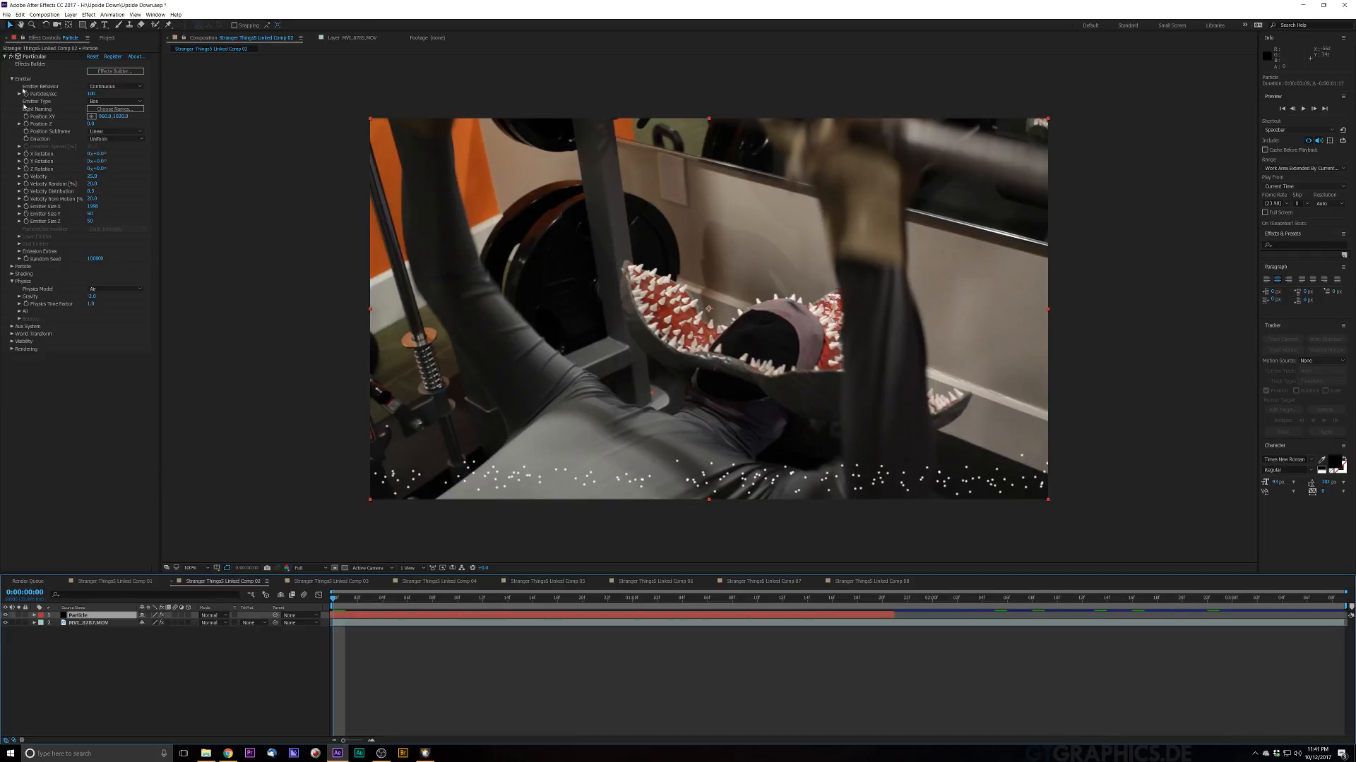
left_click(12, 267)
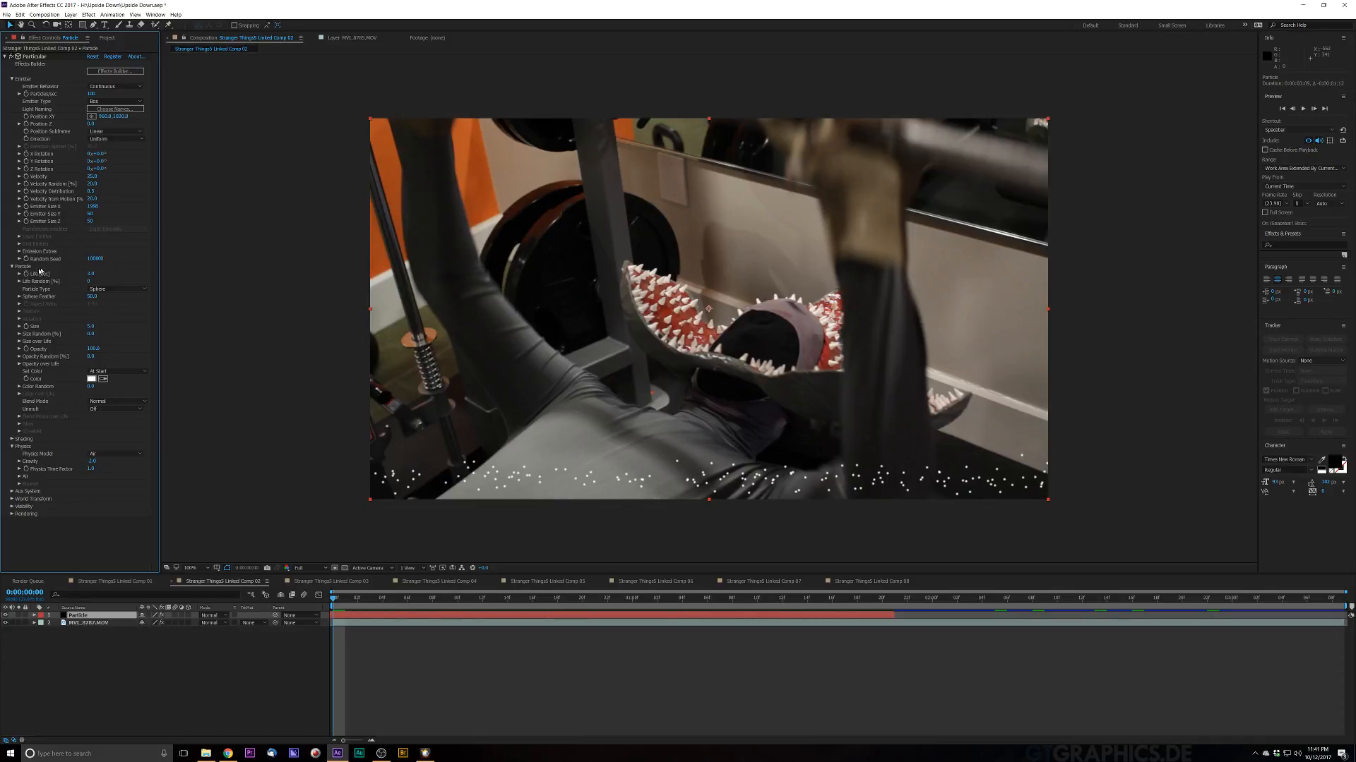
left_click(90, 274)
type("60")
key("Return")
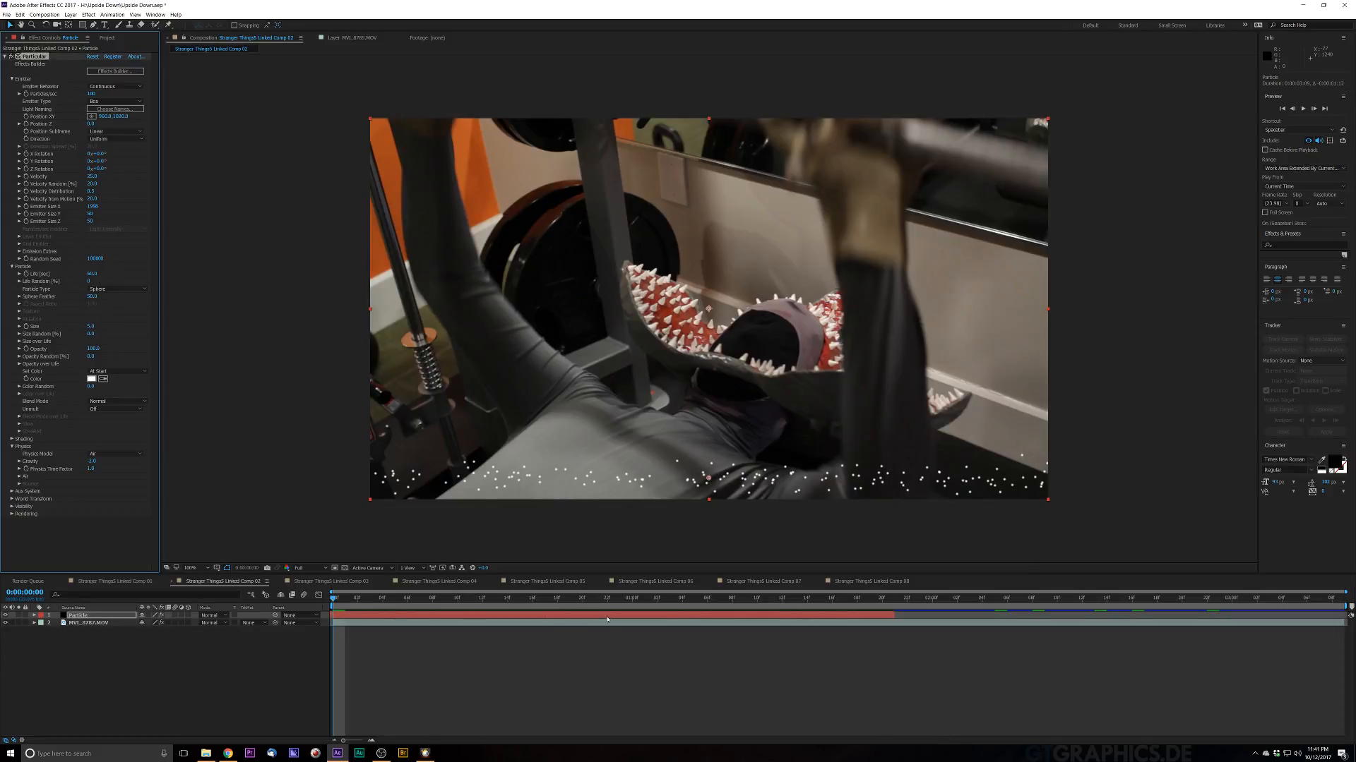
Step: Slide the Particle layer further back and extend its out-point to the end of the composition
left_click_drag(607, 620, 309, 653)
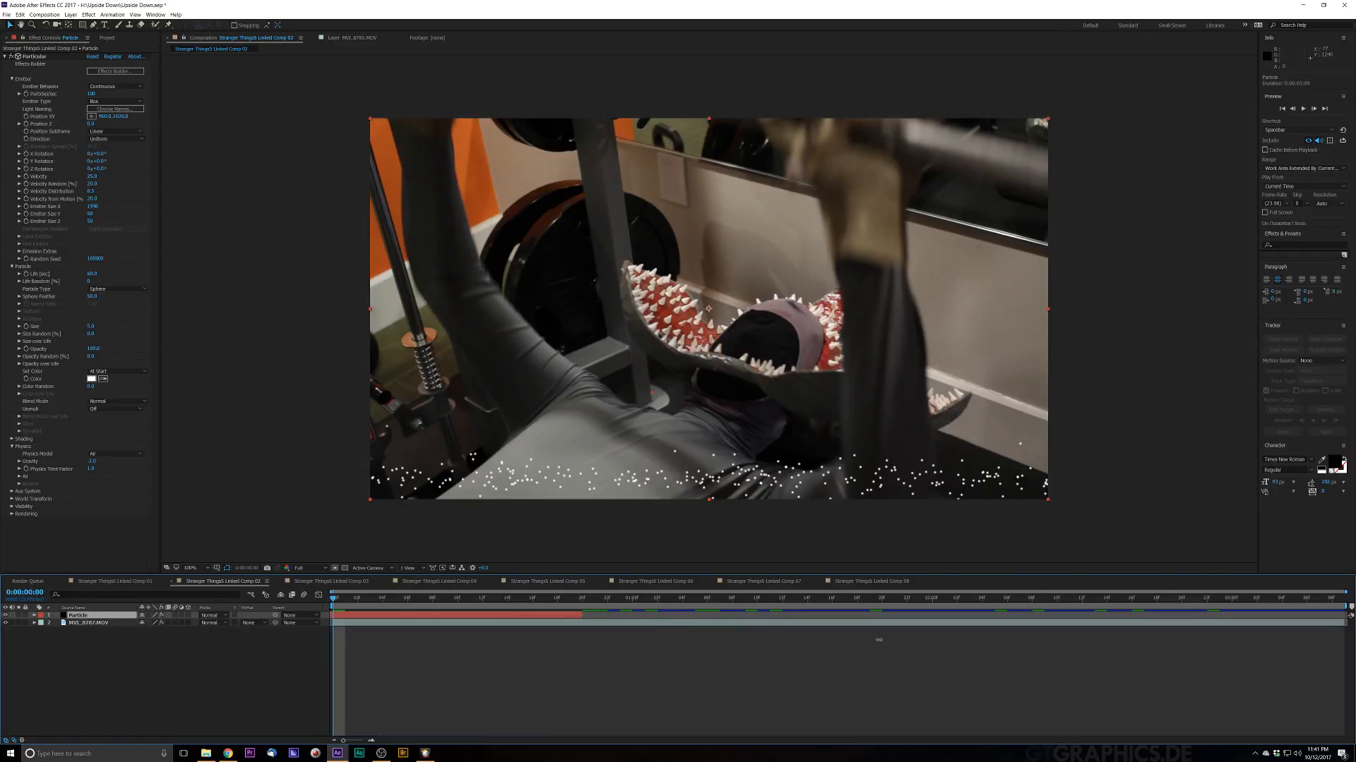
left_click_drag(879, 640, 1236, 632)
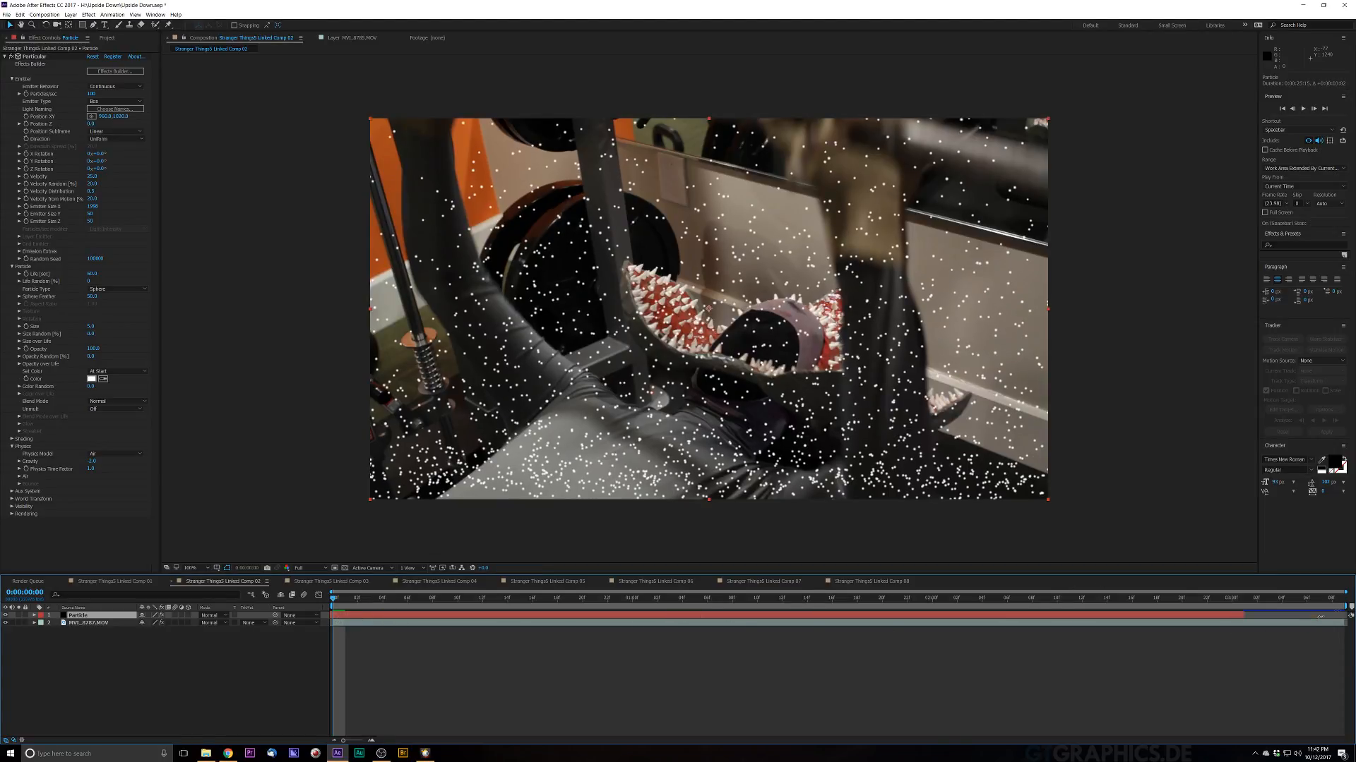
left_click_drag(1320, 617, 1347, 617)
Step: Reduce the Particles/sec emission amount for sparser snow
left_click(92, 94)
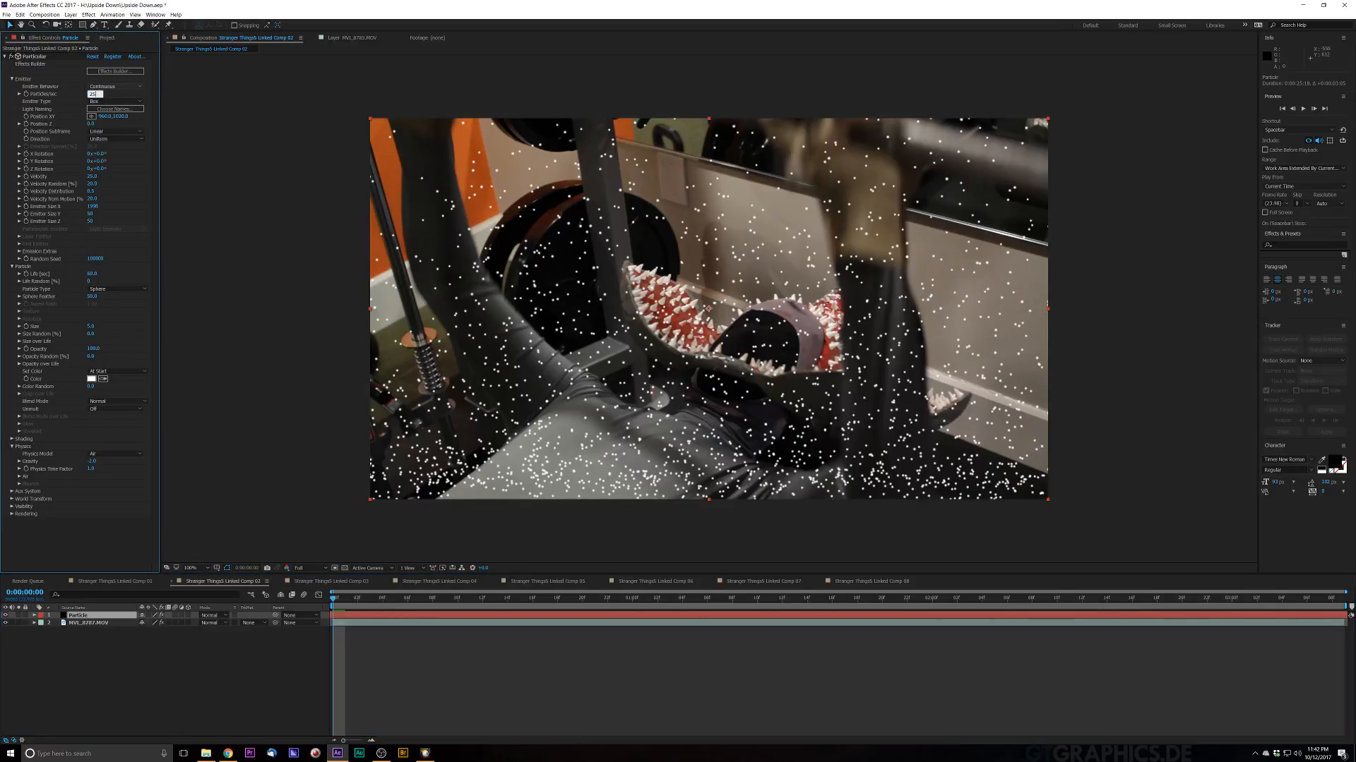
left_click(127, 91)
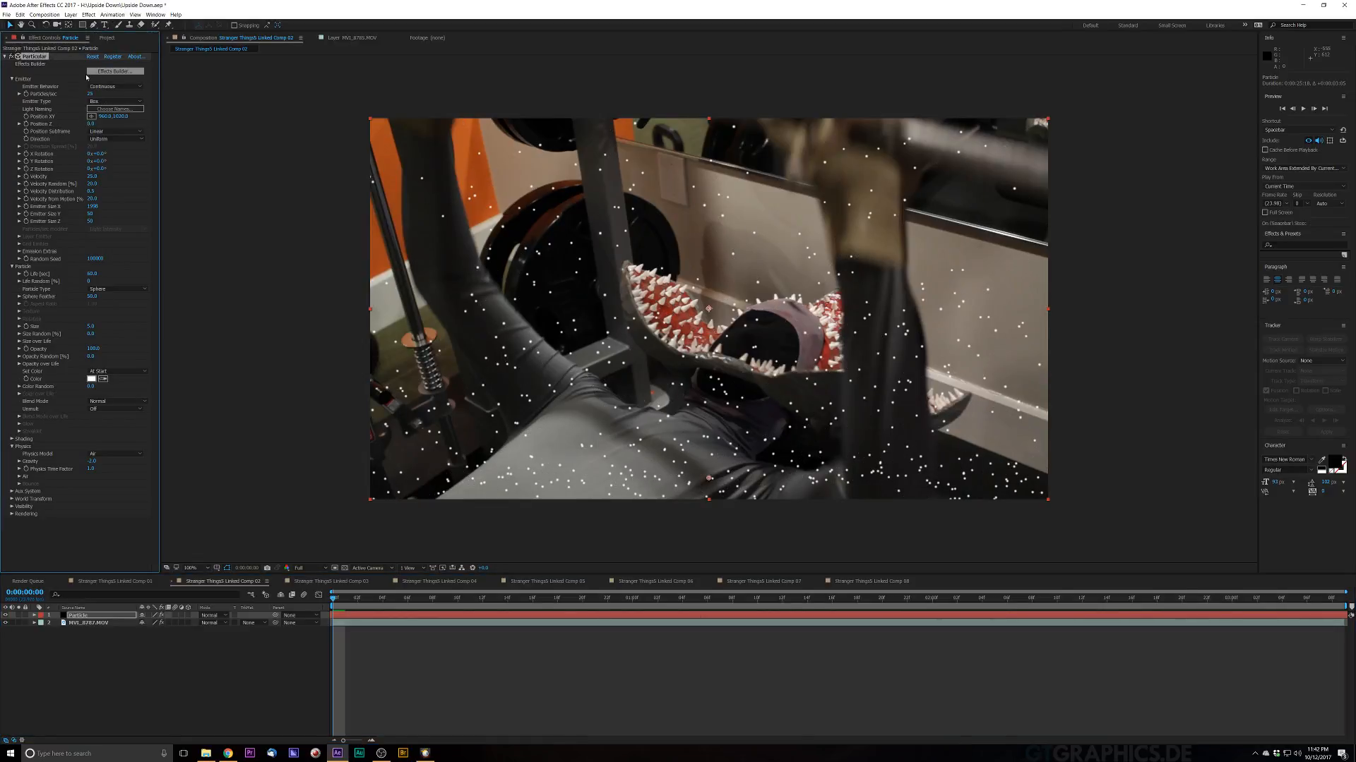
Step: Lower the Particles/sec value further and preview the sparser snowfall
left_click(92, 94)
key("Return")
left_click_drag(127, 219, 128, 218)
left_click_drag(302, 230, 463, 257)
left_click_drag(675, 270, 1047, 267)
key("space")
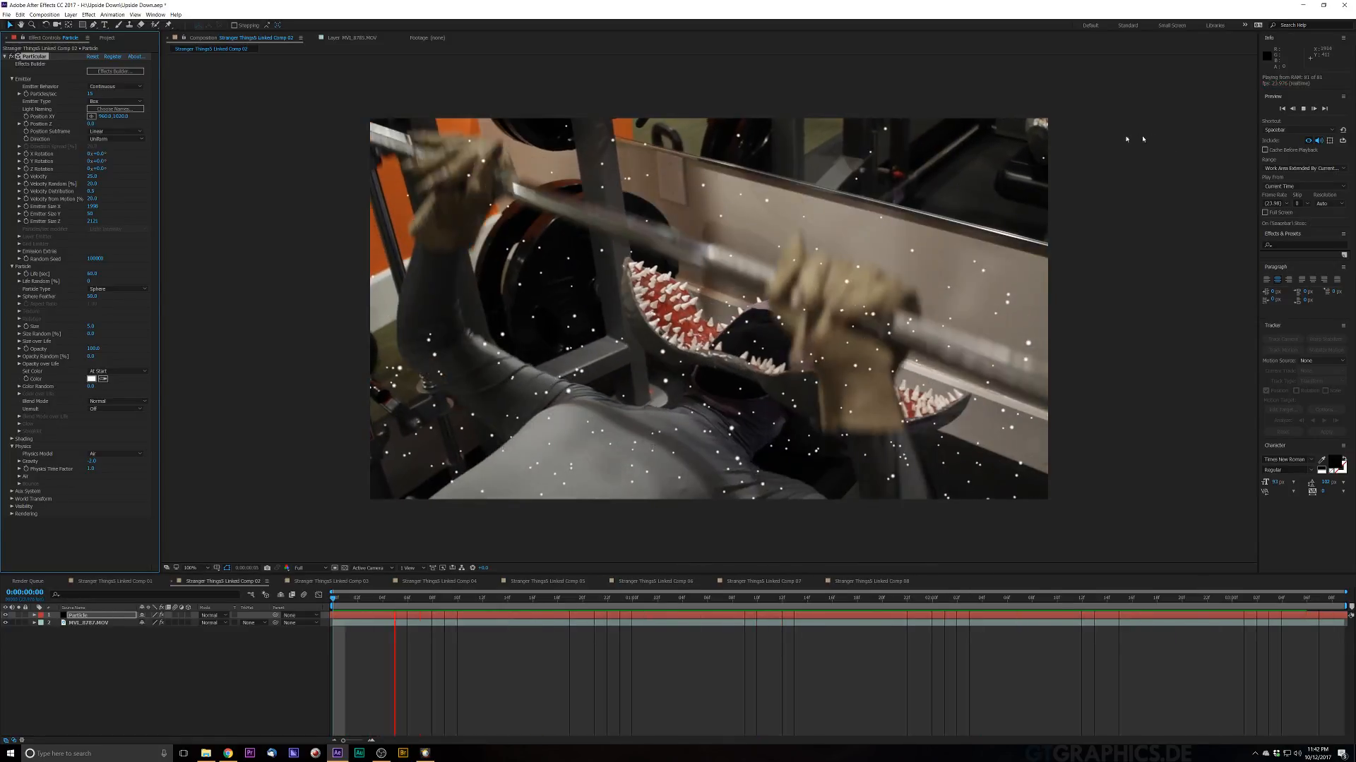
key("space")
Step: Increase the Emitter Size Z to spread the snow in depth and preview the result
left_click_drag(94, 222, 99, 223)
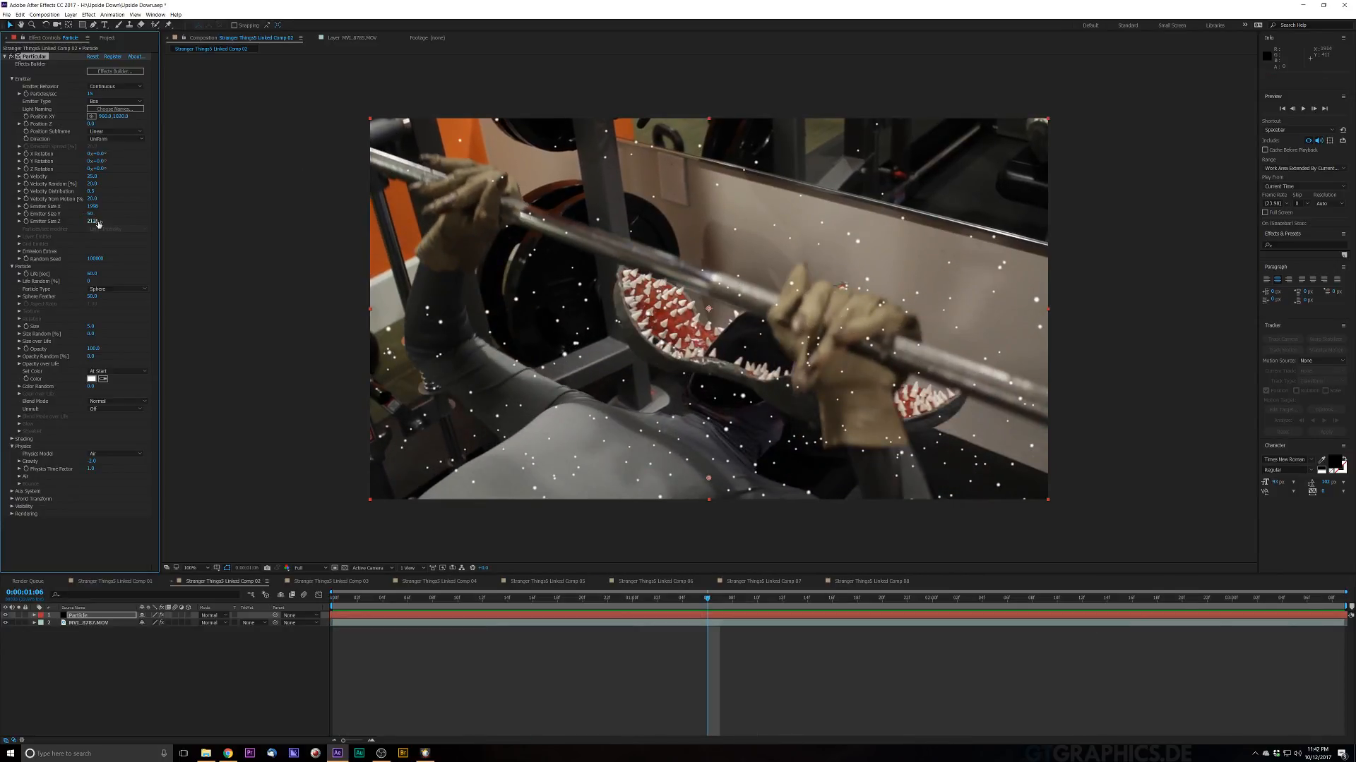
left_click_drag(253, 224, 687, 255)
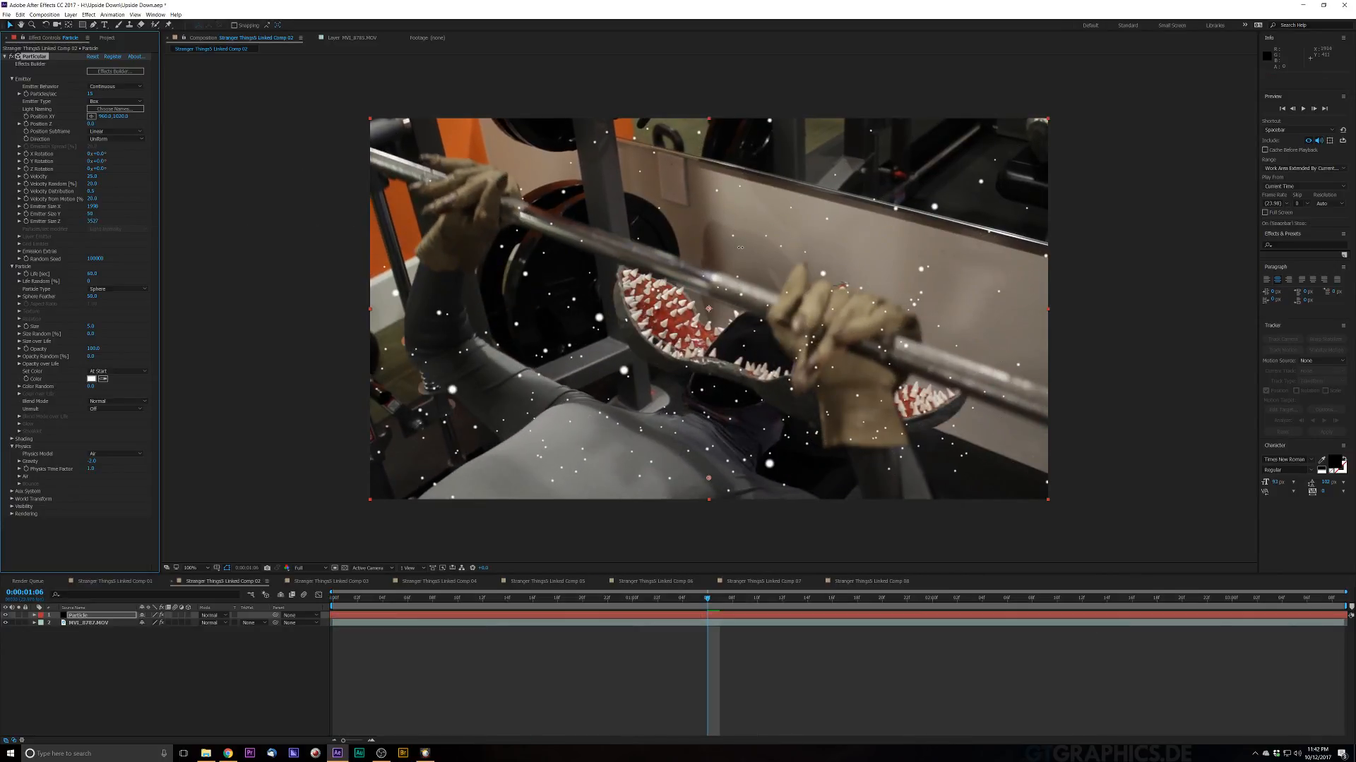
key("space")
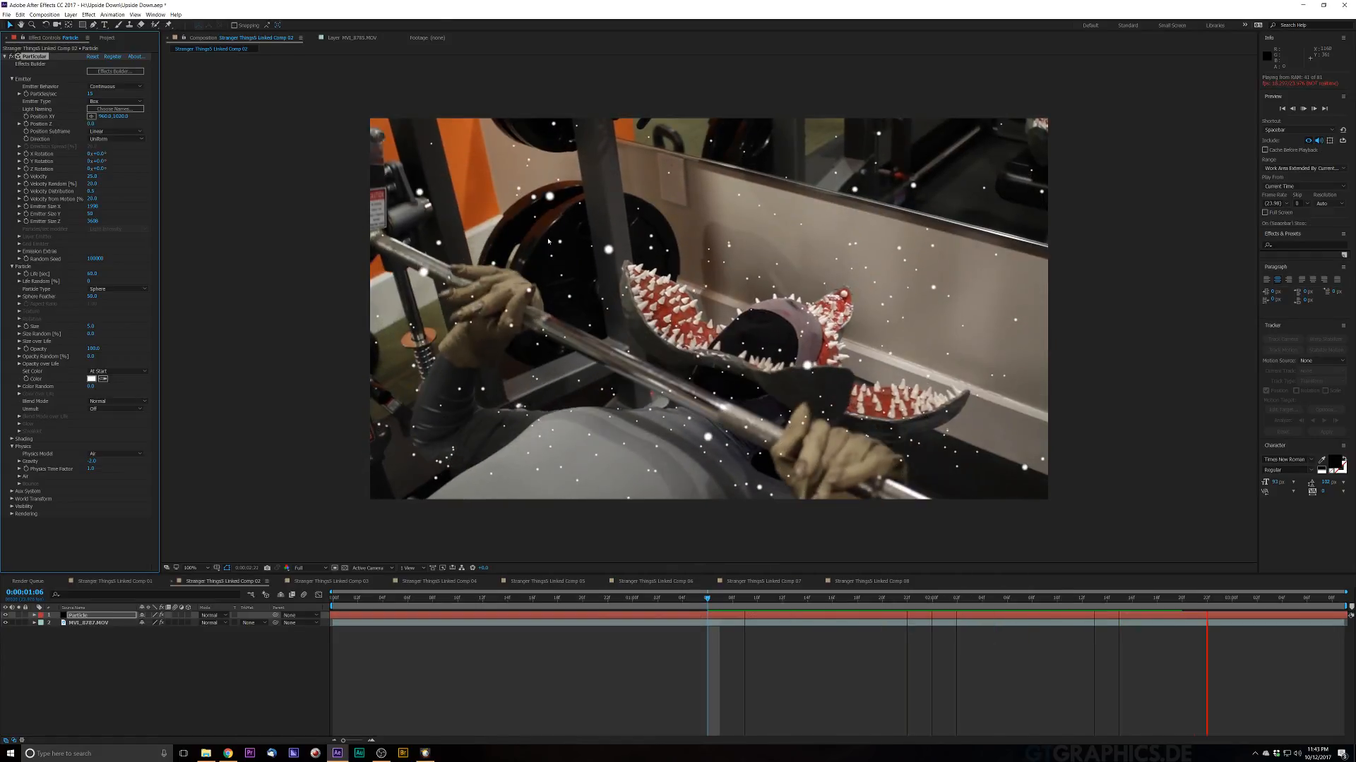
key("space")
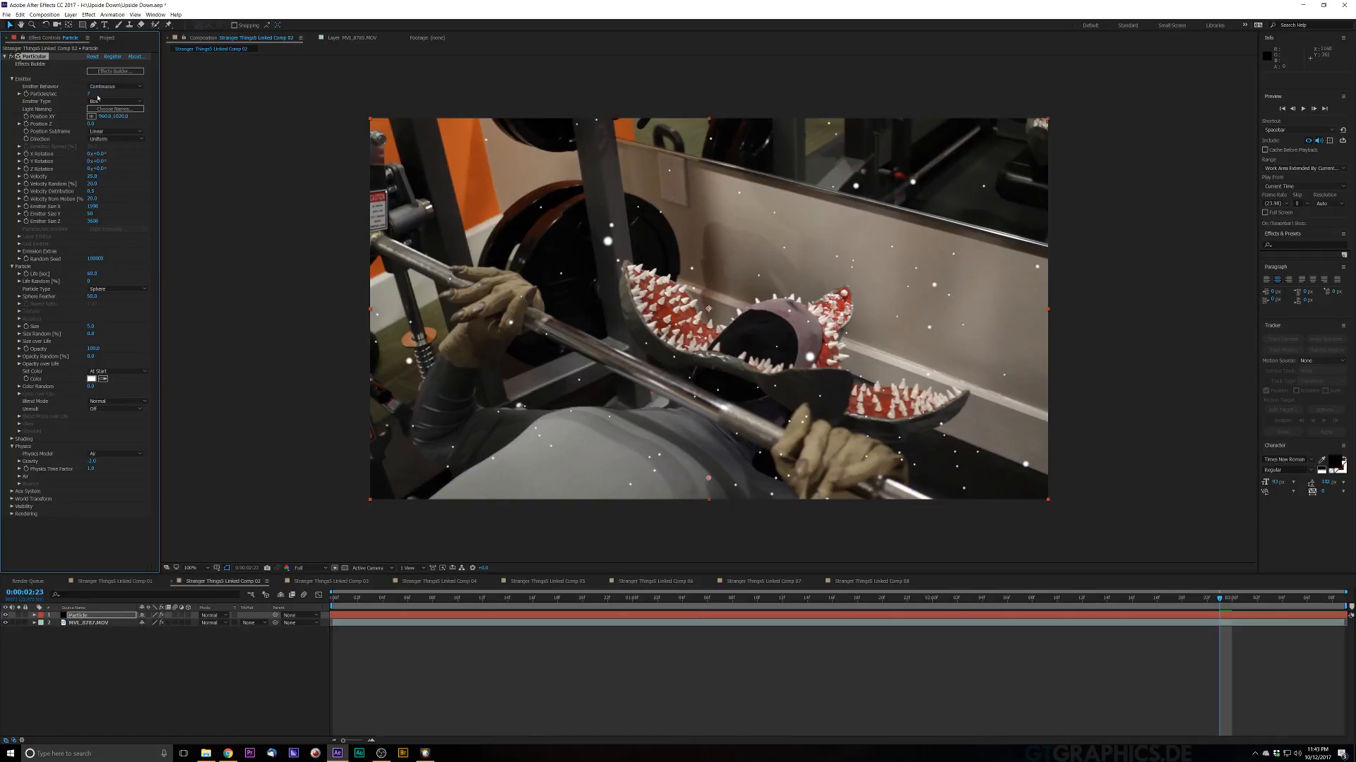
key("space")
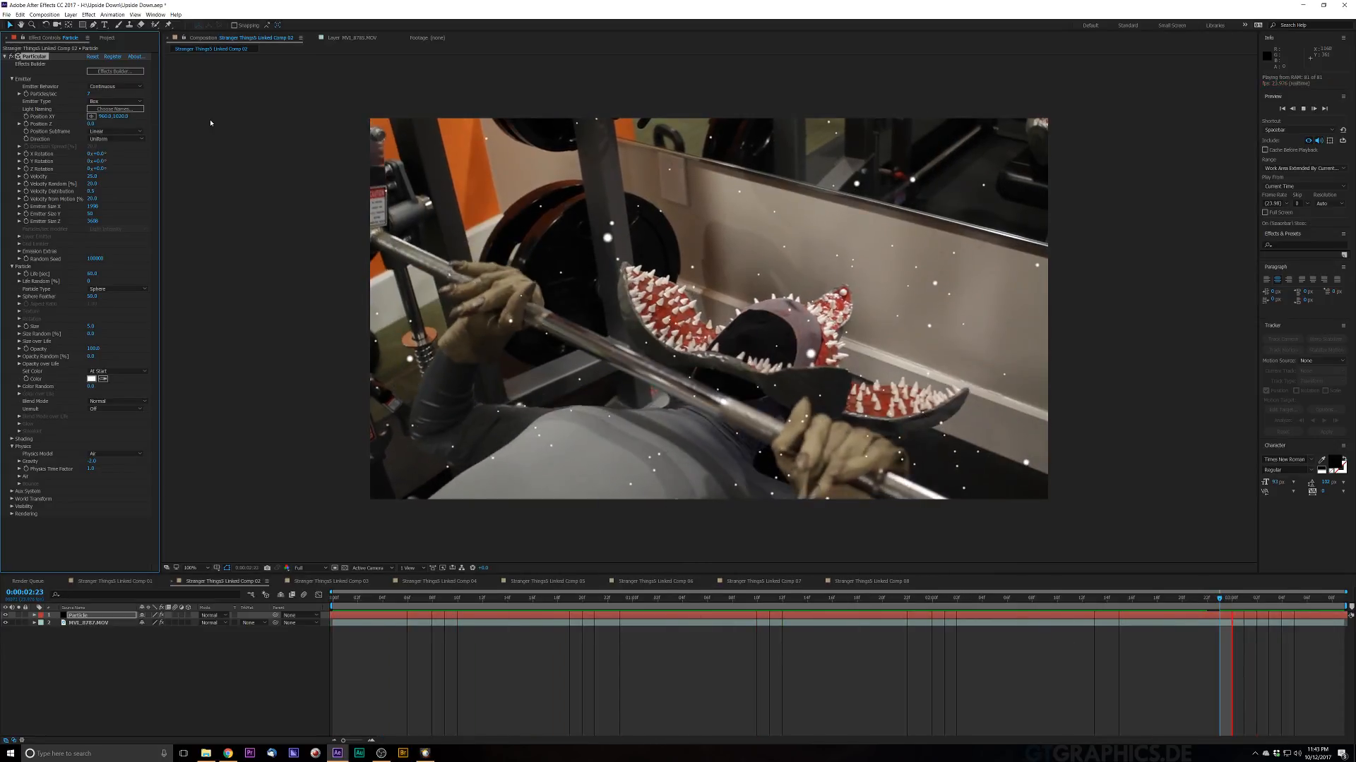
key("space")
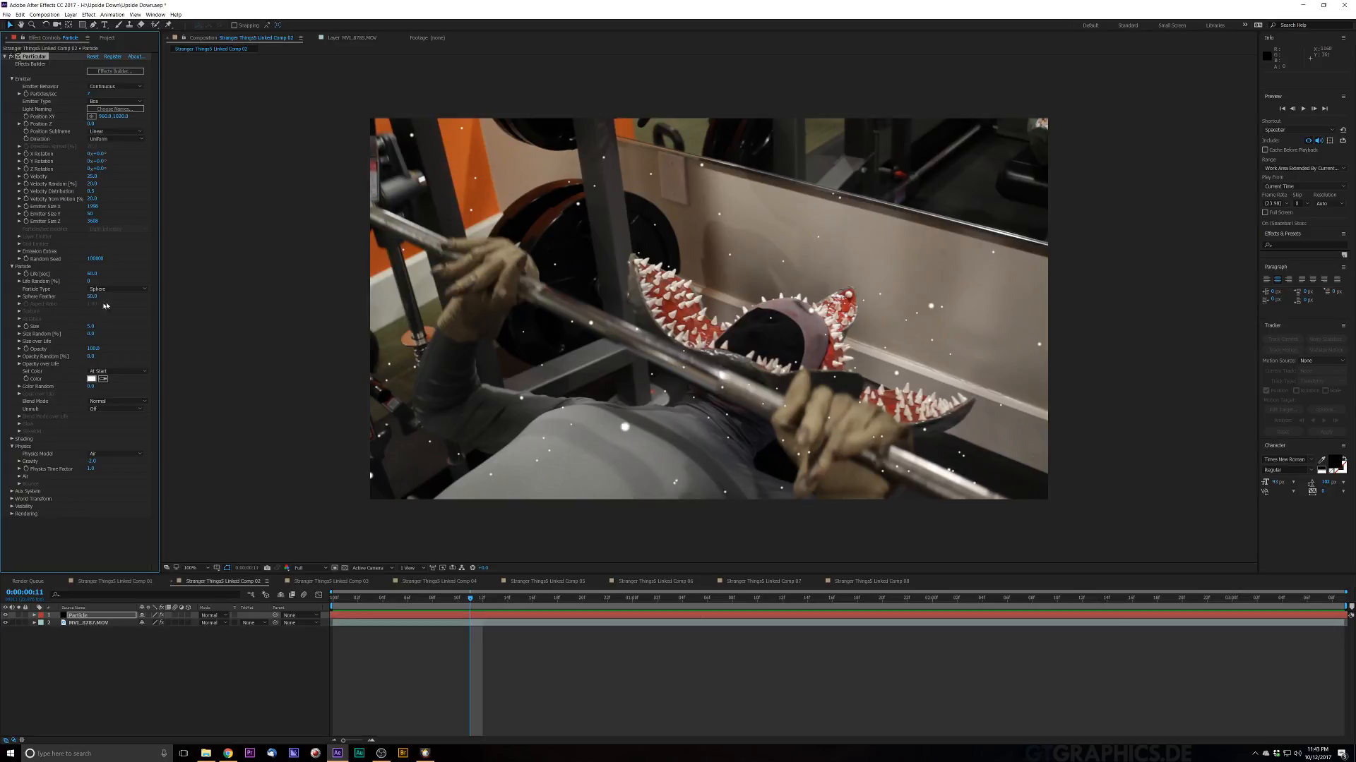
Step: Change the Particle Type to Cloudlet and reduce the particle Opacity for softer flakes
left_click(118, 290)
left_click(101, 320)
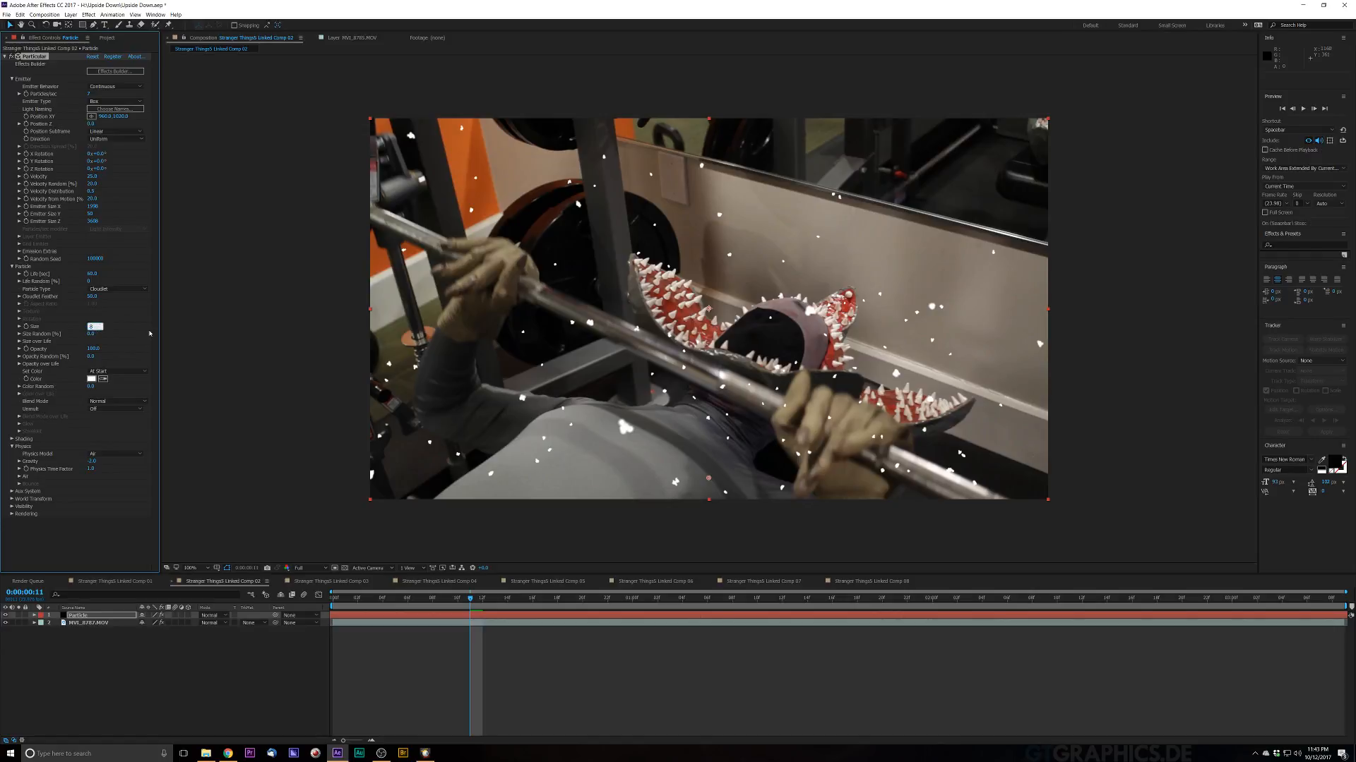
key("Return")
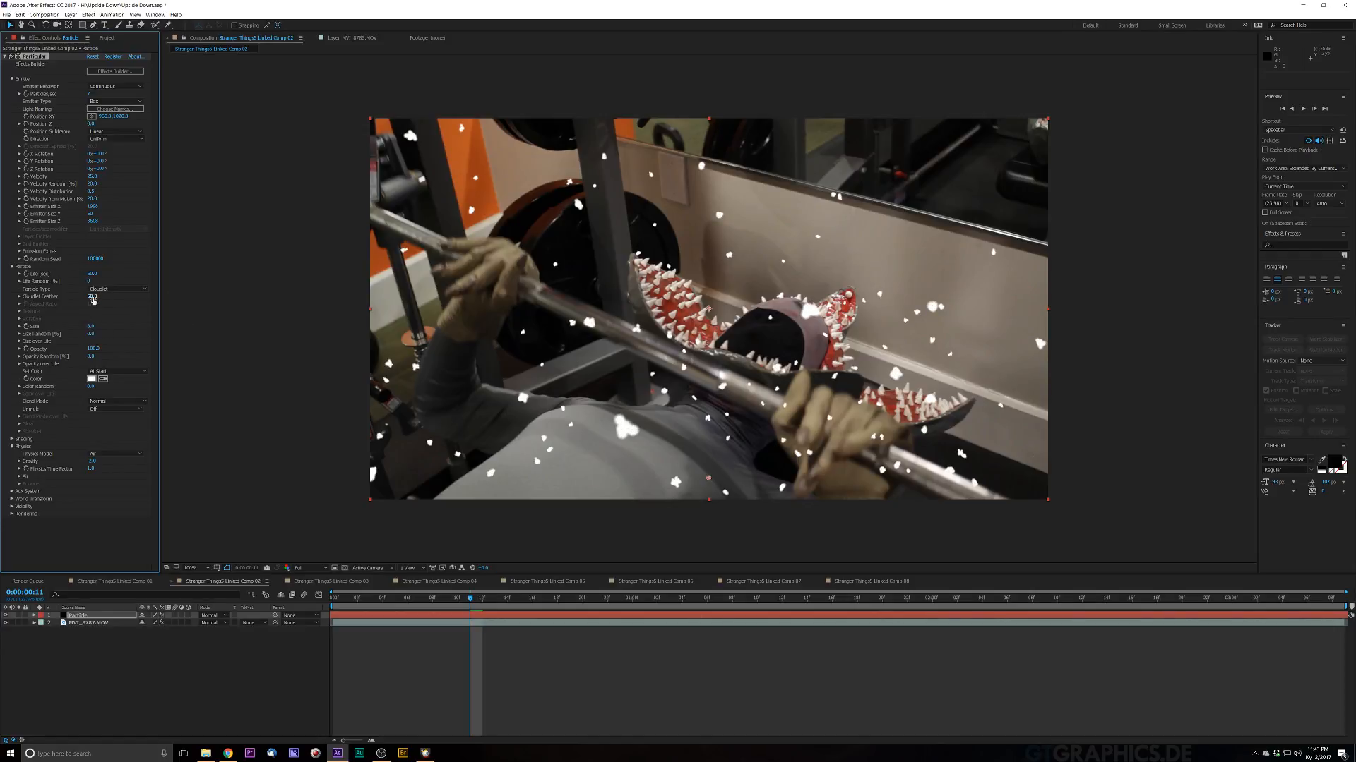
left_click_drag(348, 324, 377, 330)
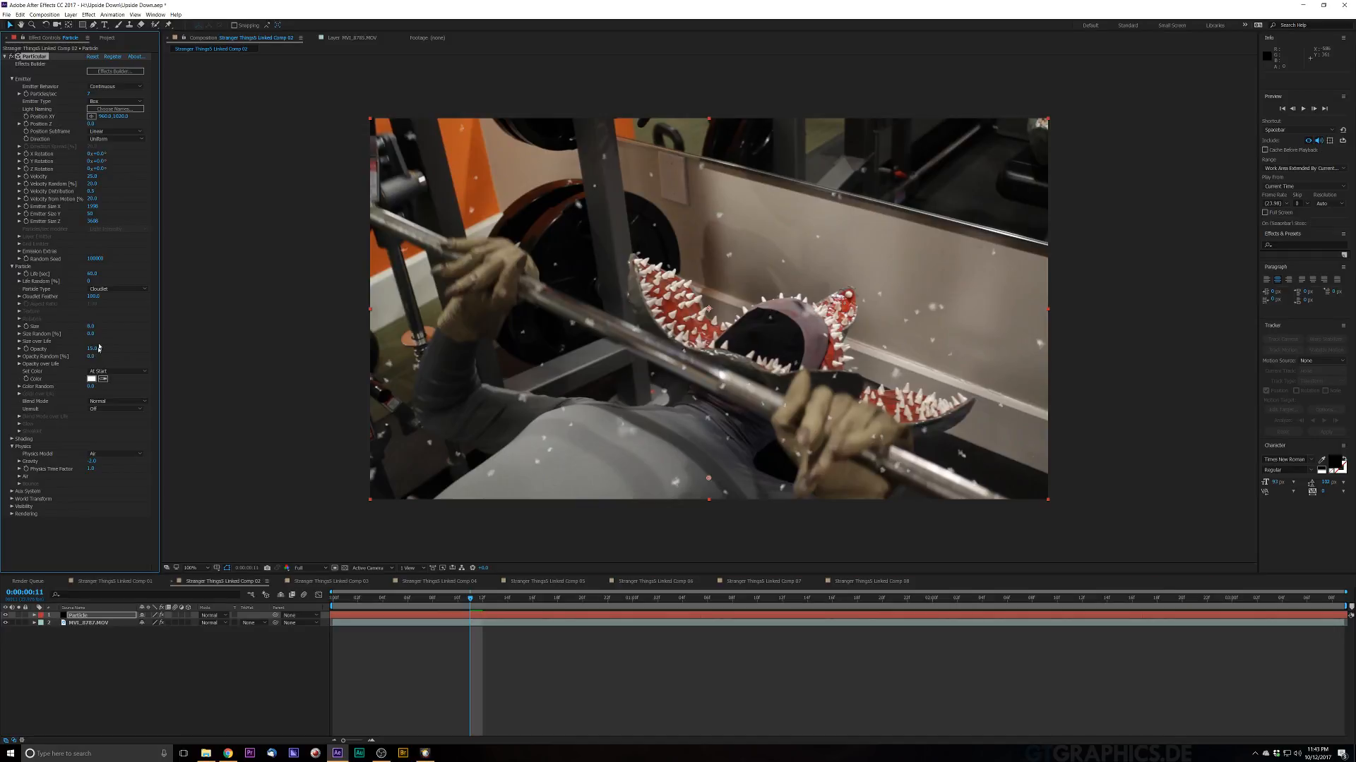
left_click_drag(98, 349, 100, 348)
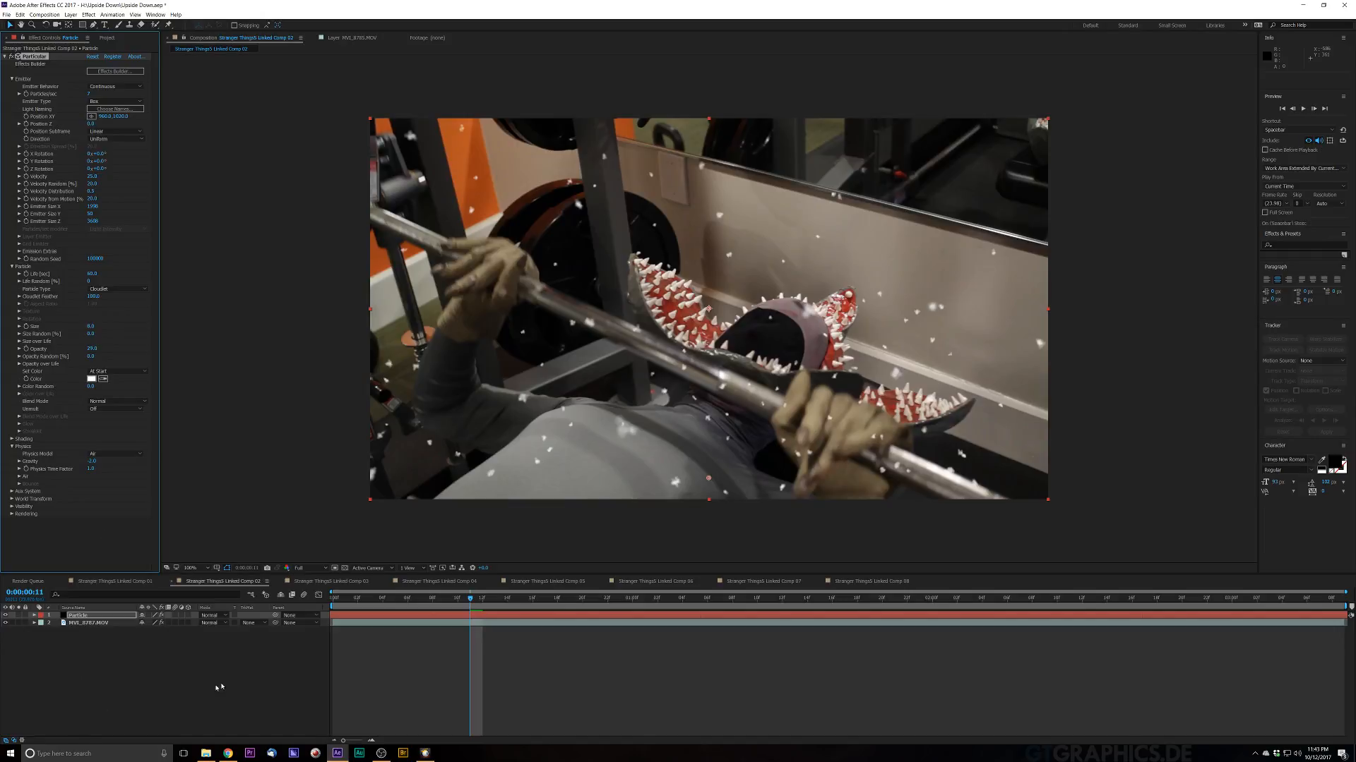
Step: Set the Particle layer's blending mode to Screen
left_click(210, 615)
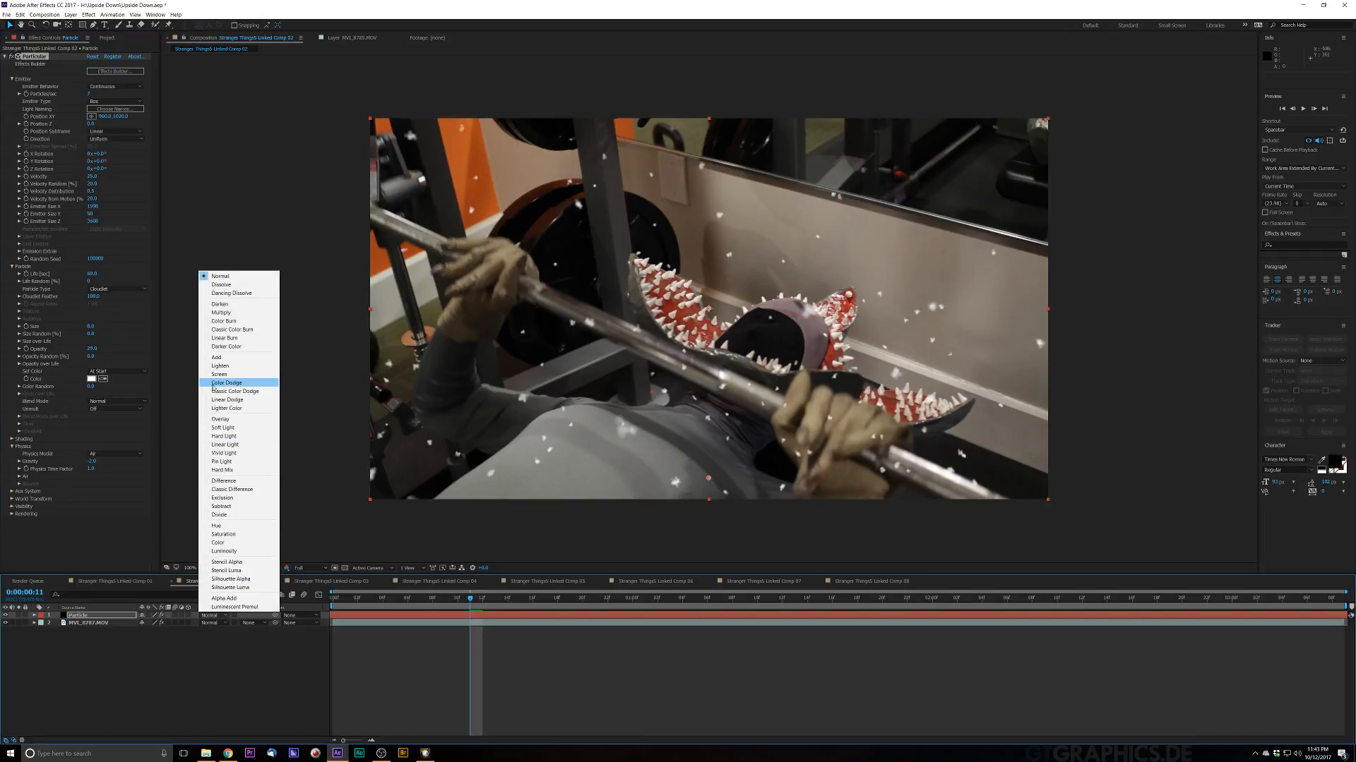
left_click(218, 375)
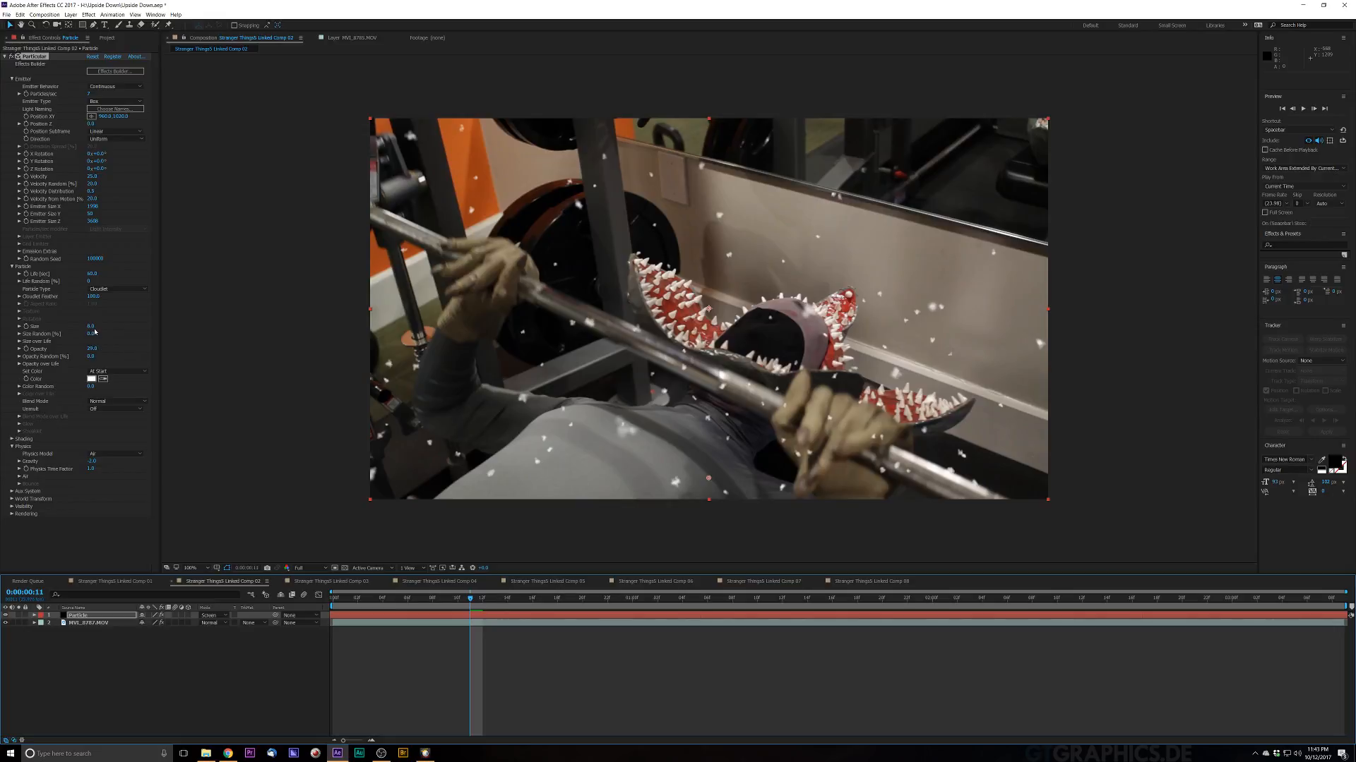
Step: Raise the particle Size Random value and preview the snow across the timeline
left_click_drag(92, 336, 212, 341)
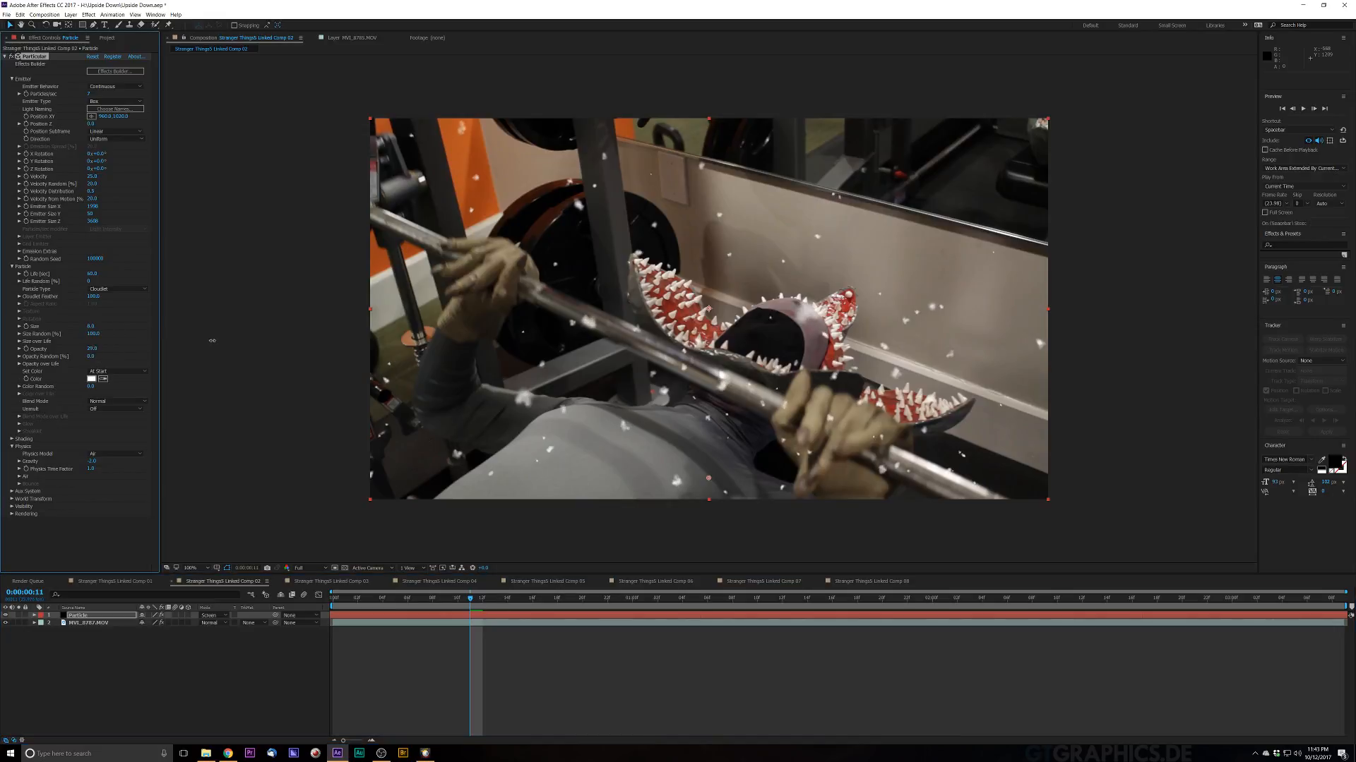
key("space")
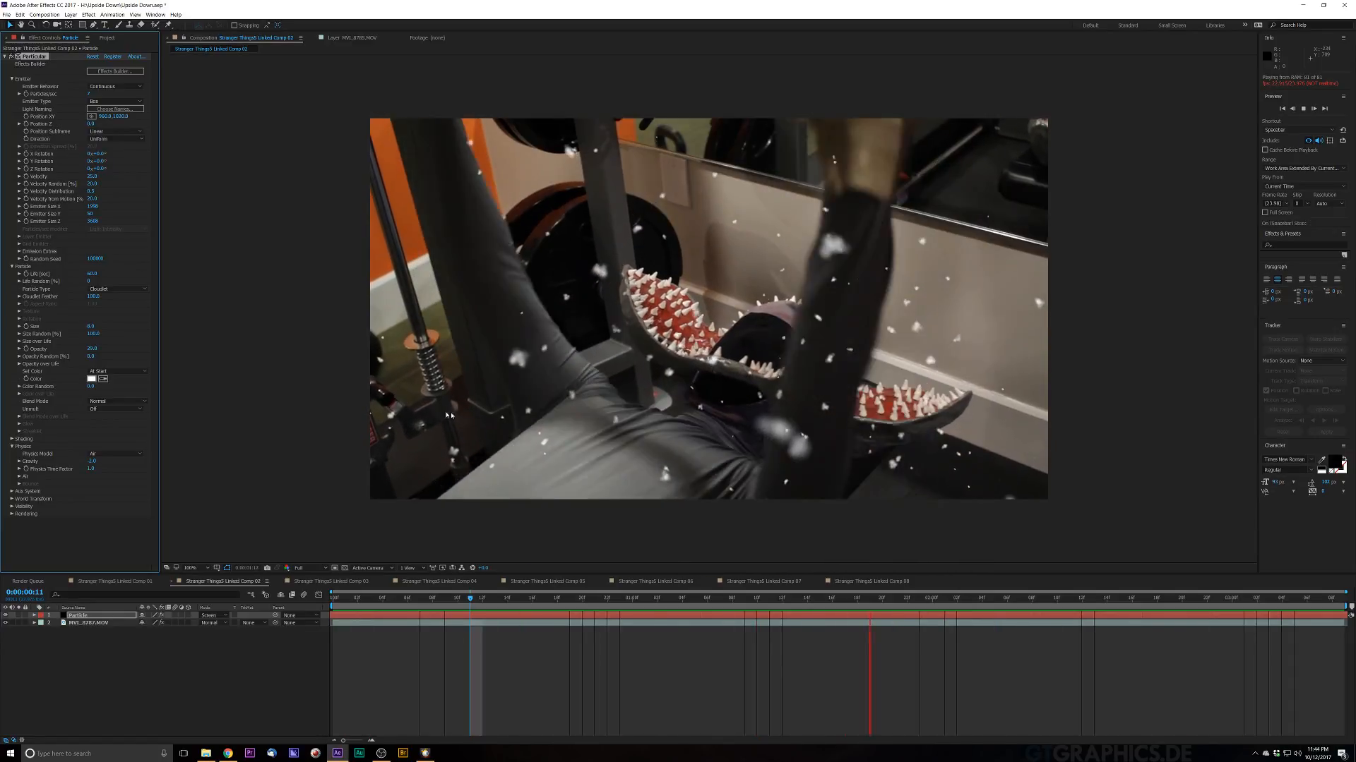
key("space")
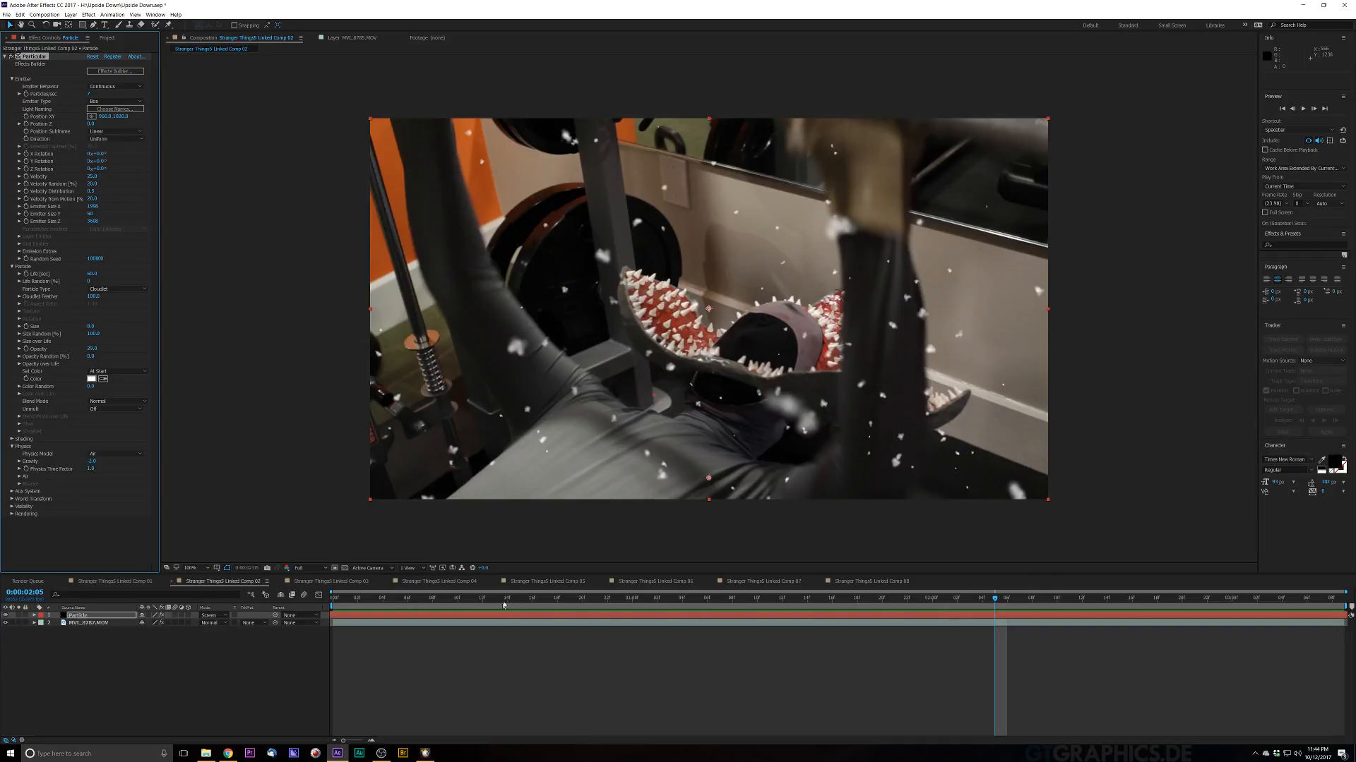
left_click_drag(503, 605, 608, 611)
key("space")
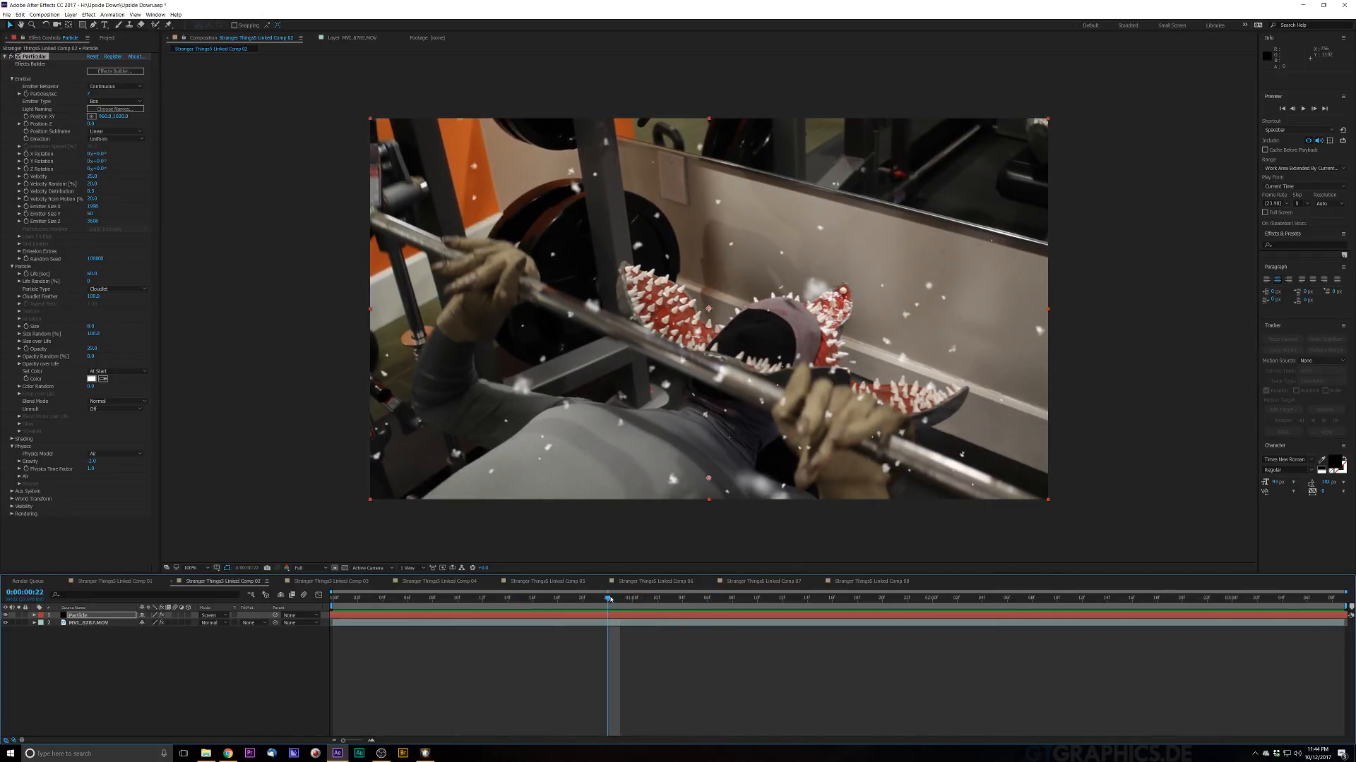
key("space")
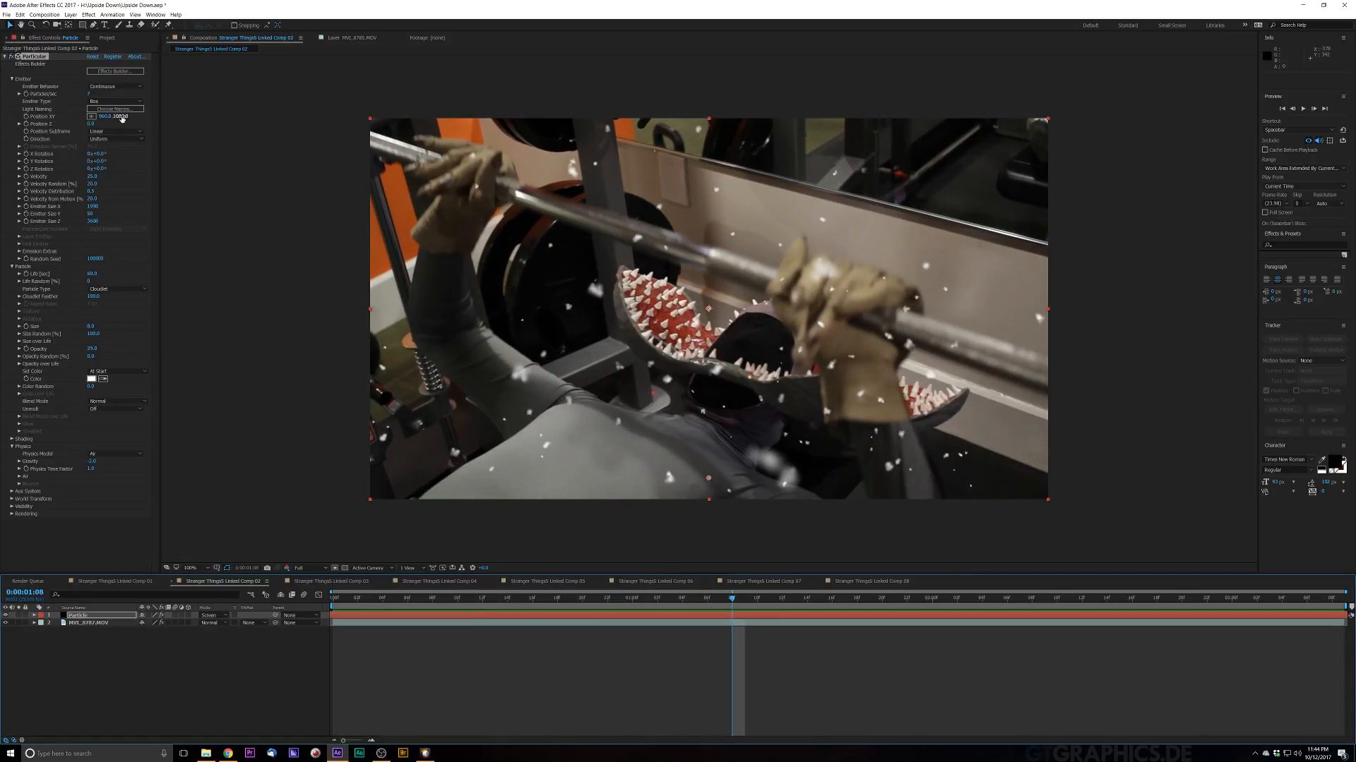
Step: Shift the emitter's Position XY and preview the snow from the start
left_click_drag(121, 118, 285, 132)
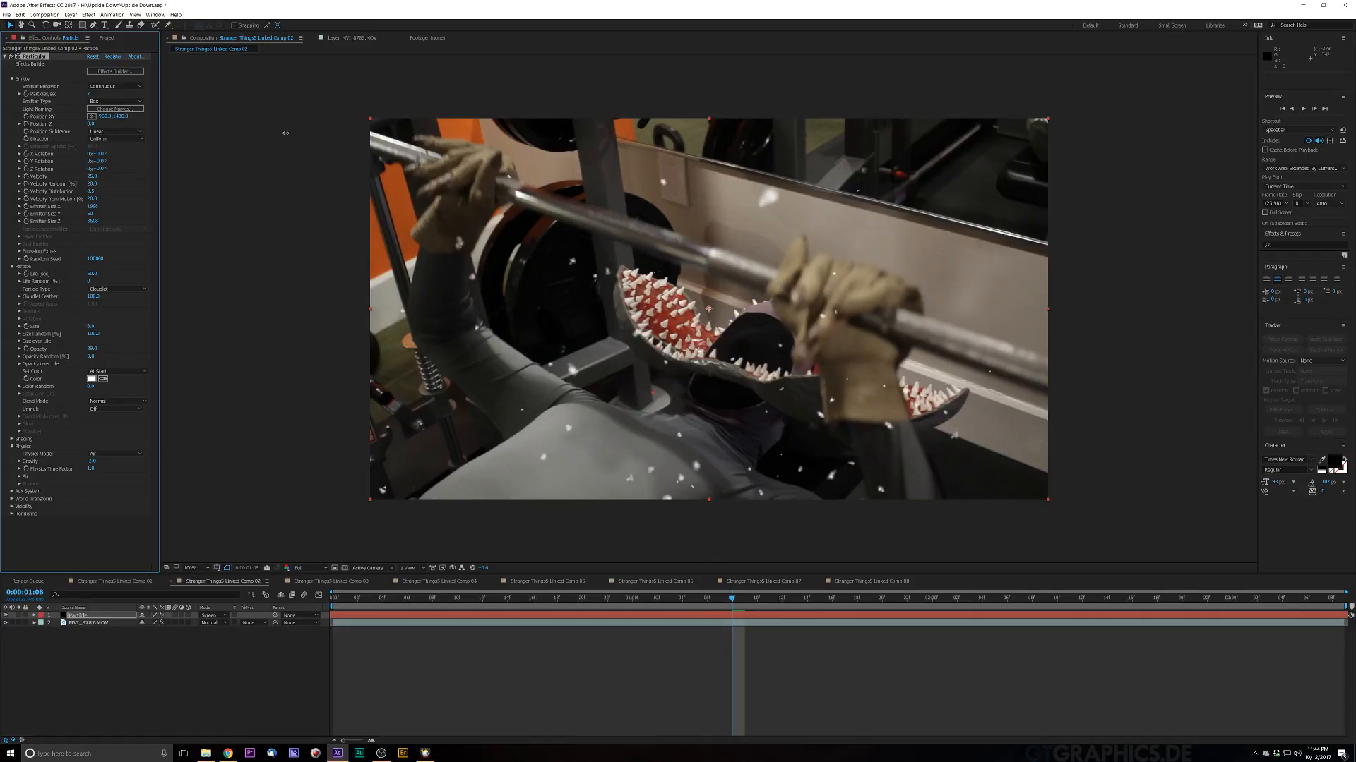
left_click_drag(350, 600, 287, 615)
key("space")
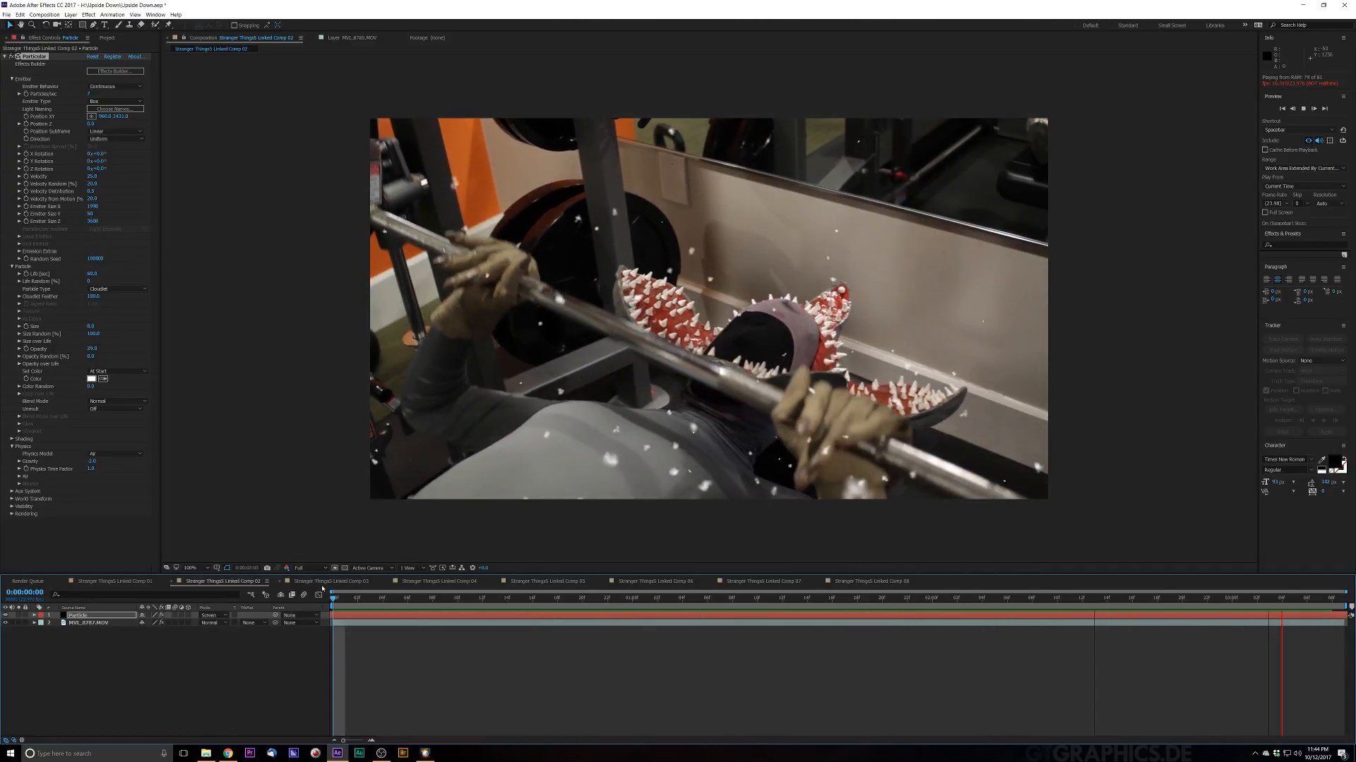
key("space")
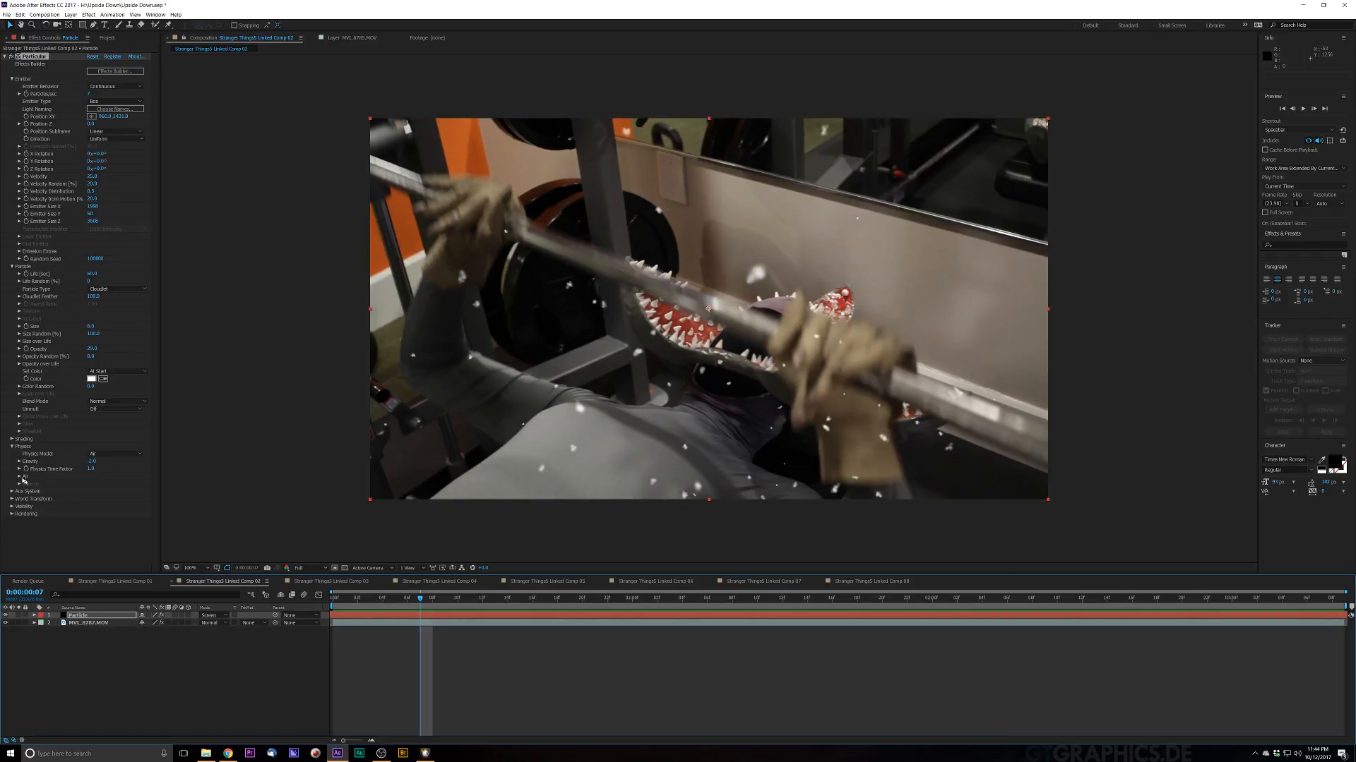
Step: Expand the Air physics settings, raise the Spin Amplitude, and preview the tumbling flakes
left_click(19, 478)
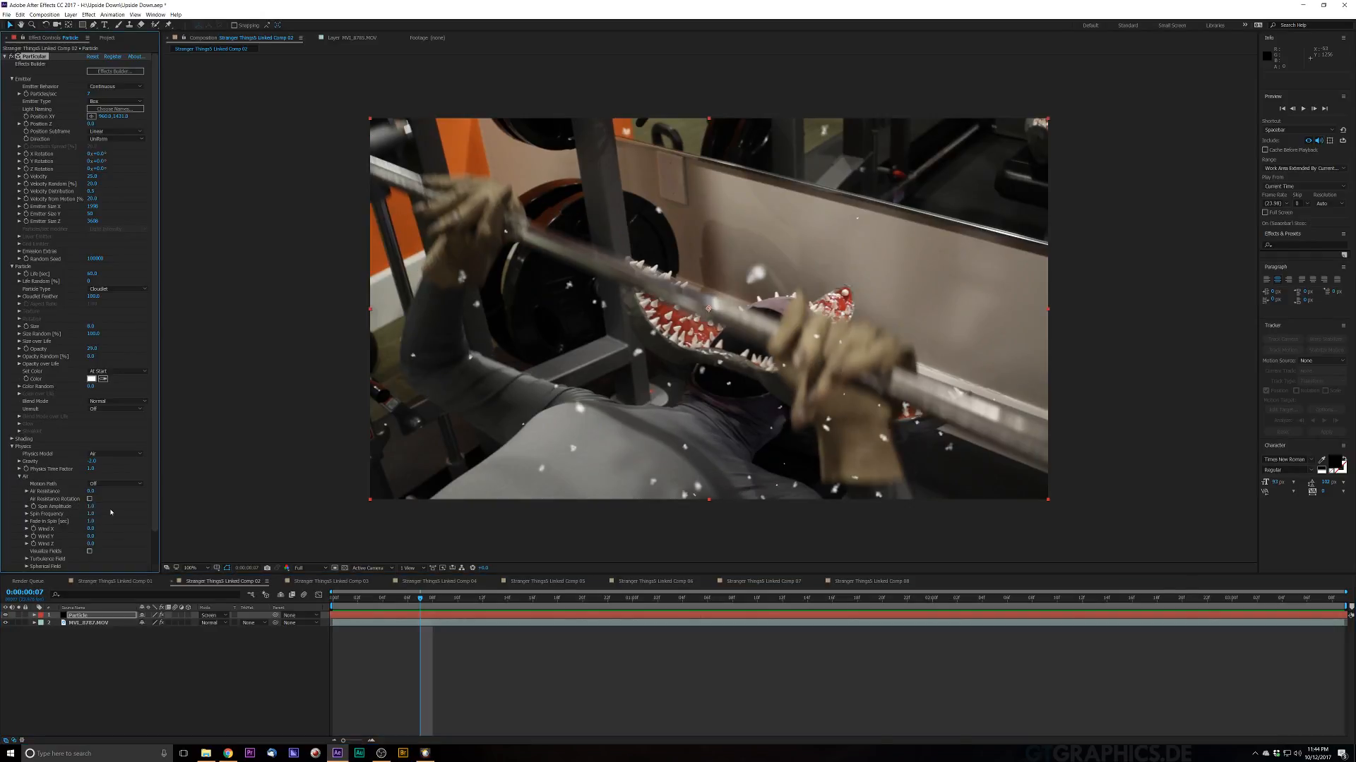
key("space")
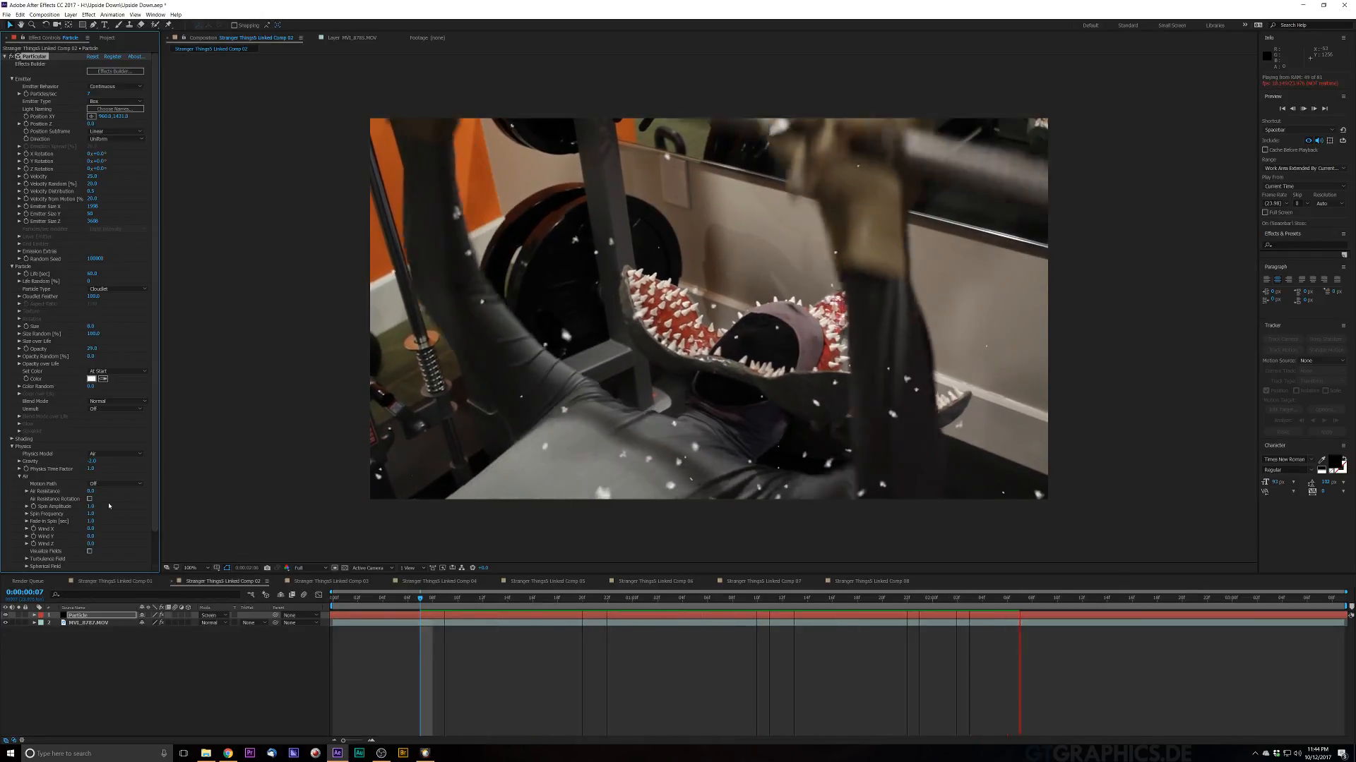
key("space")
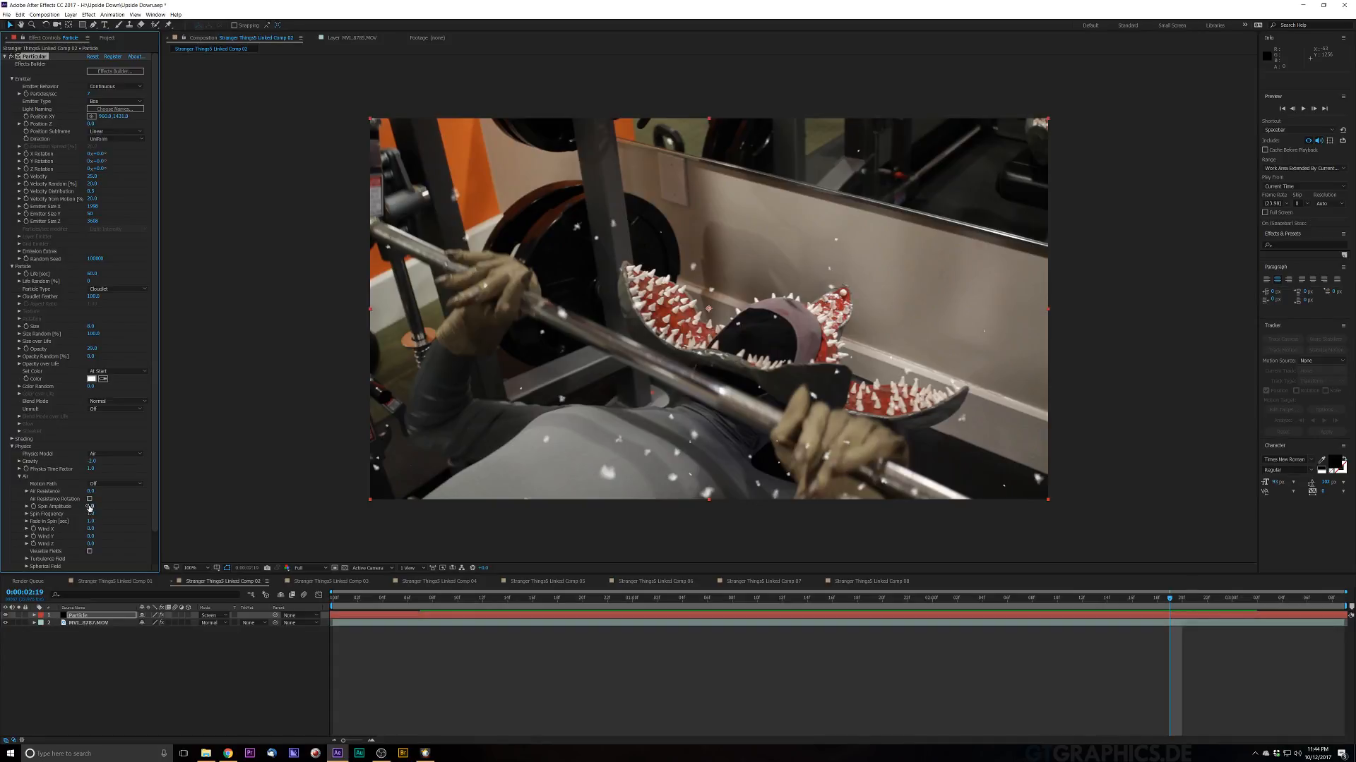
key("Return")
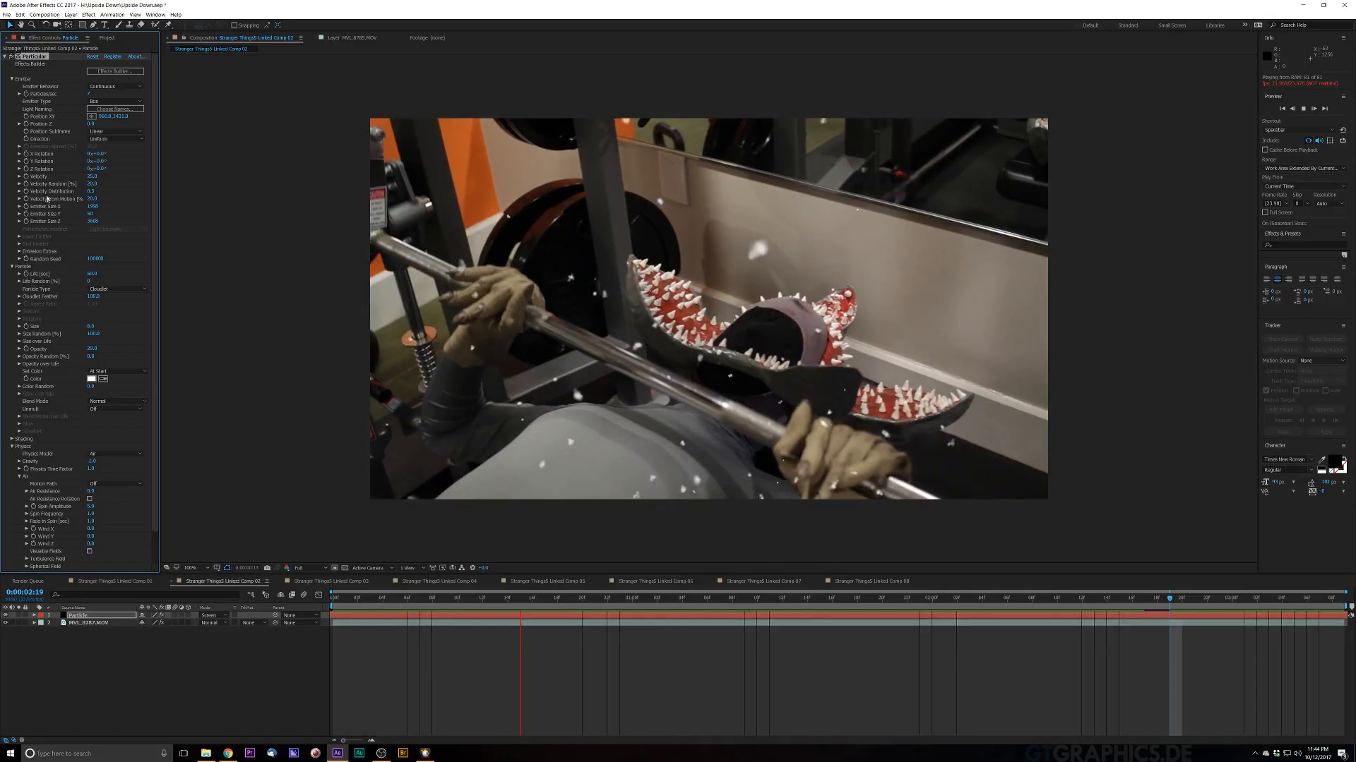
key("space")
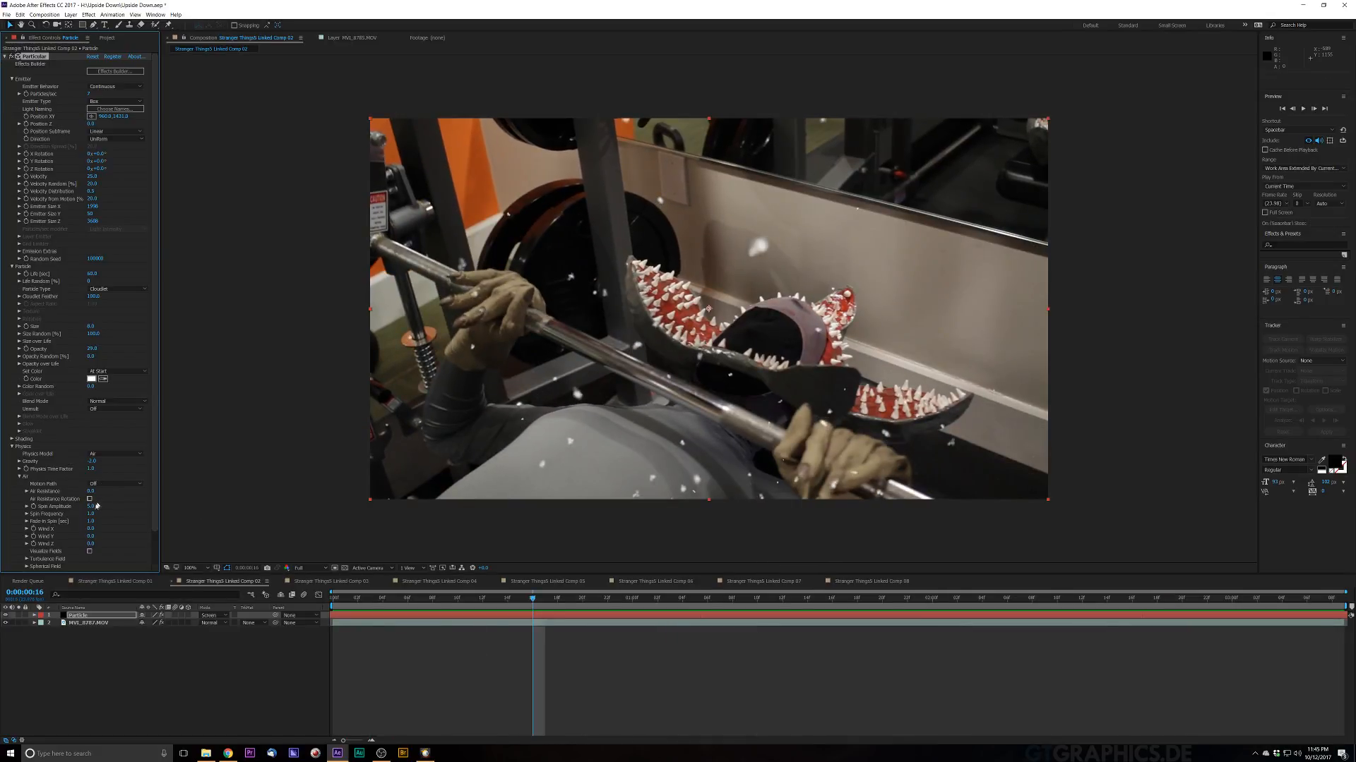
left_click(91, 506)
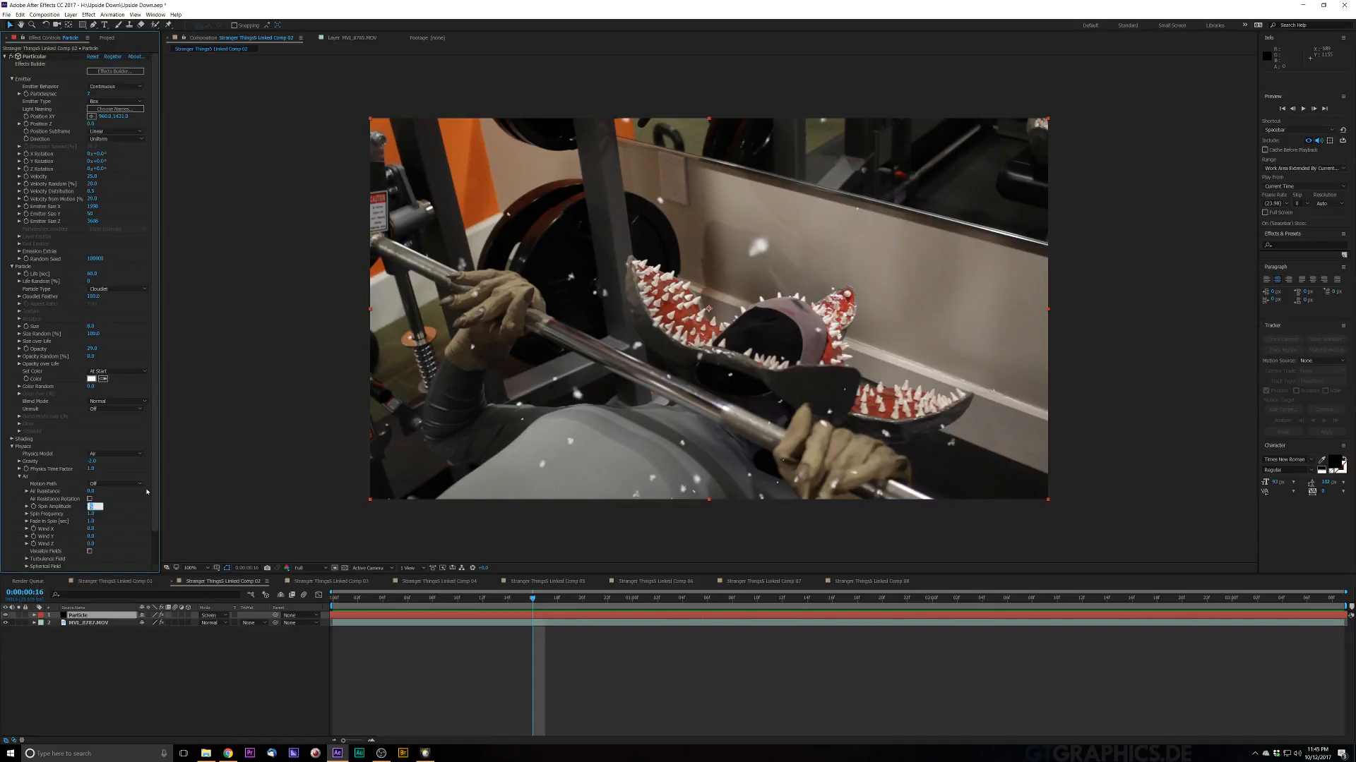
key("Return")
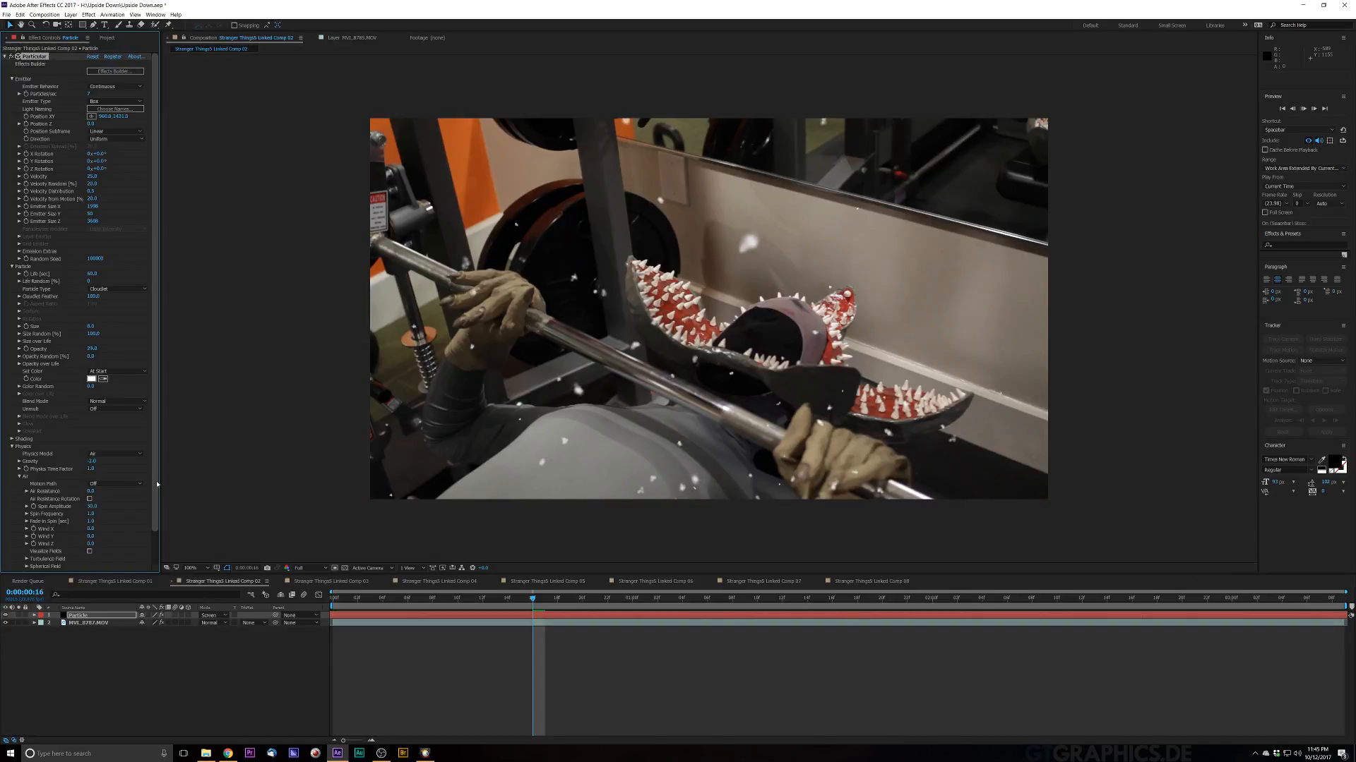
key("space")
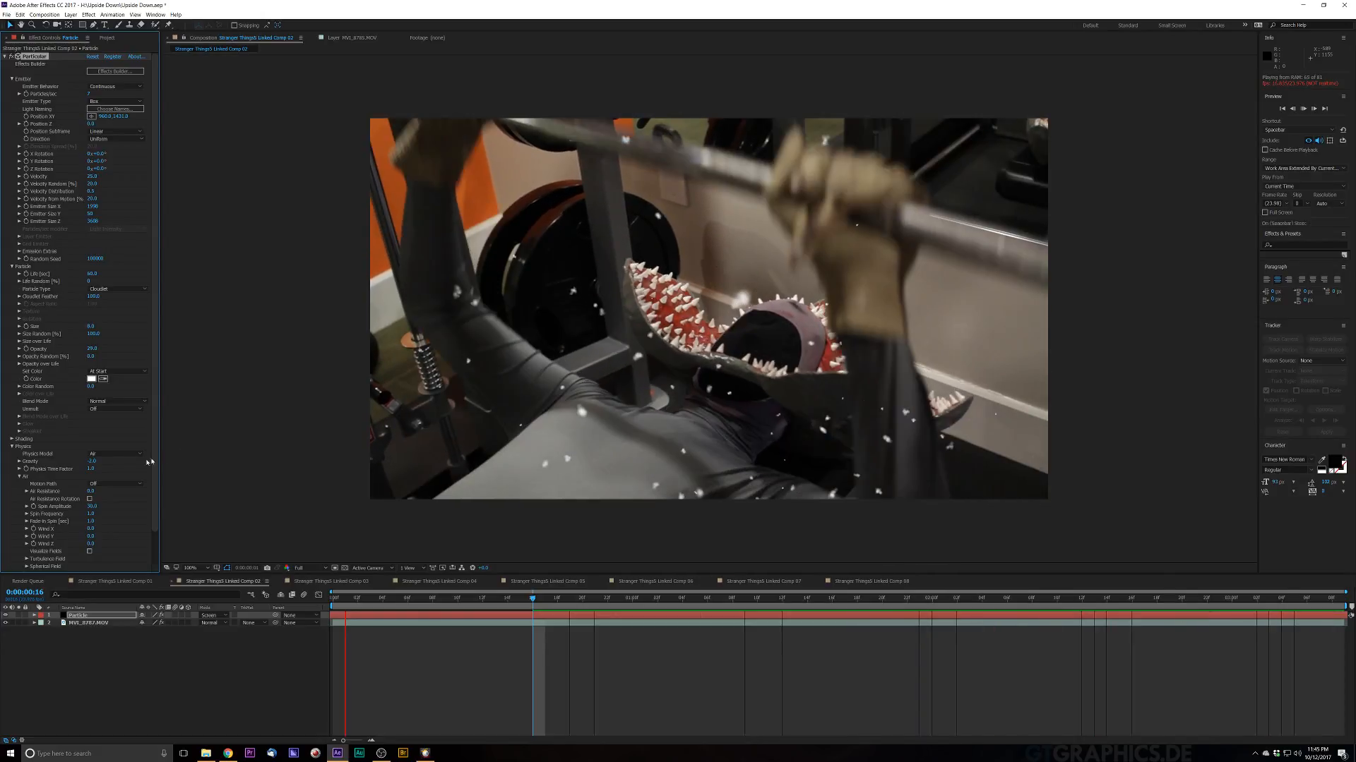
key("space")
Step: Readjust the Spin Amplitude value and preview the snow motion again
left_click(90, 508)
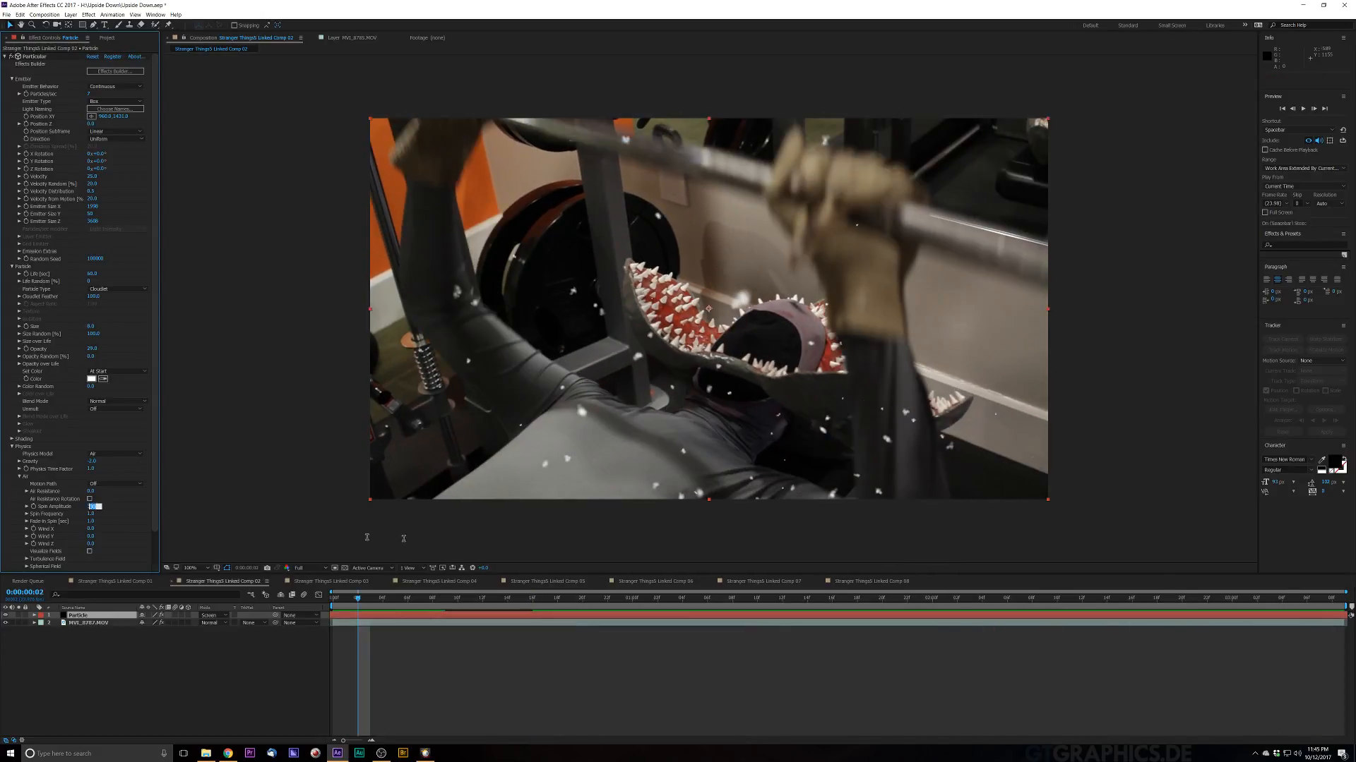
key("Return")
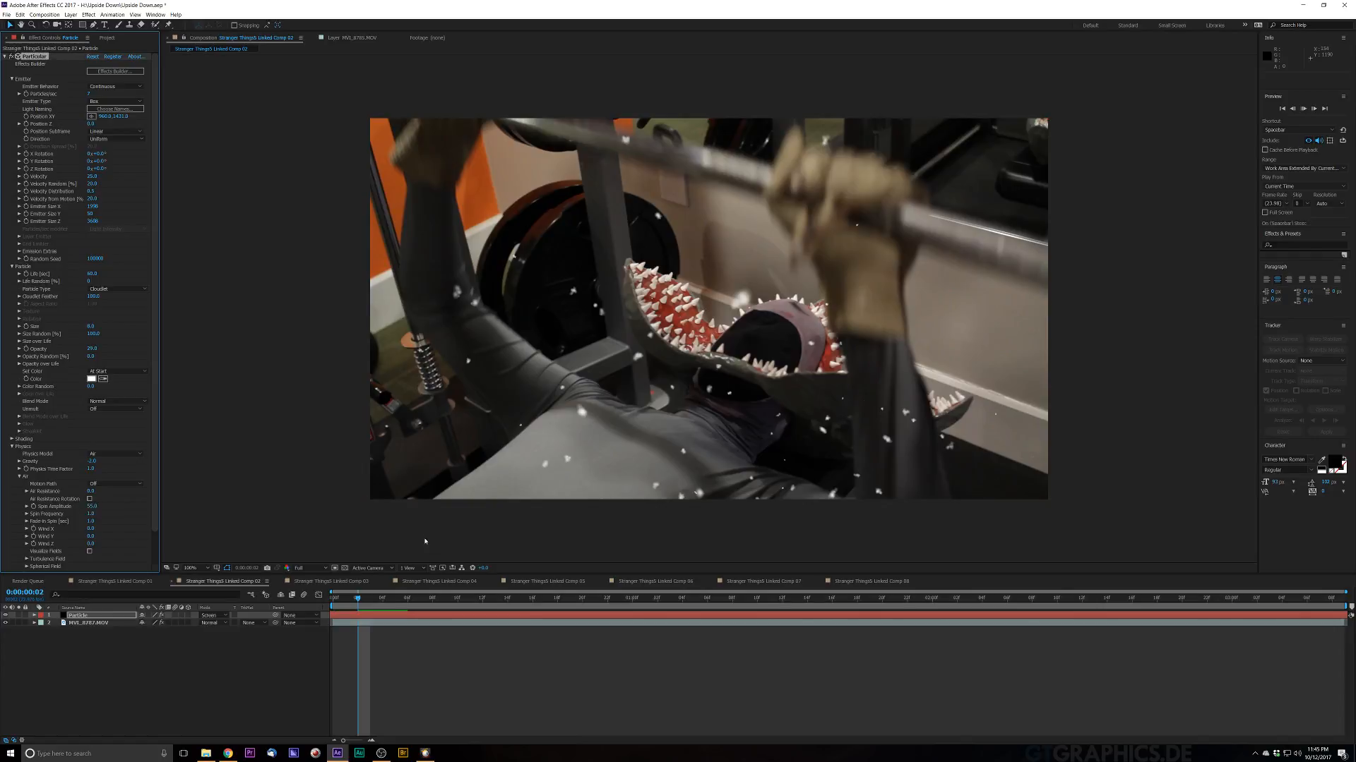
key("space")
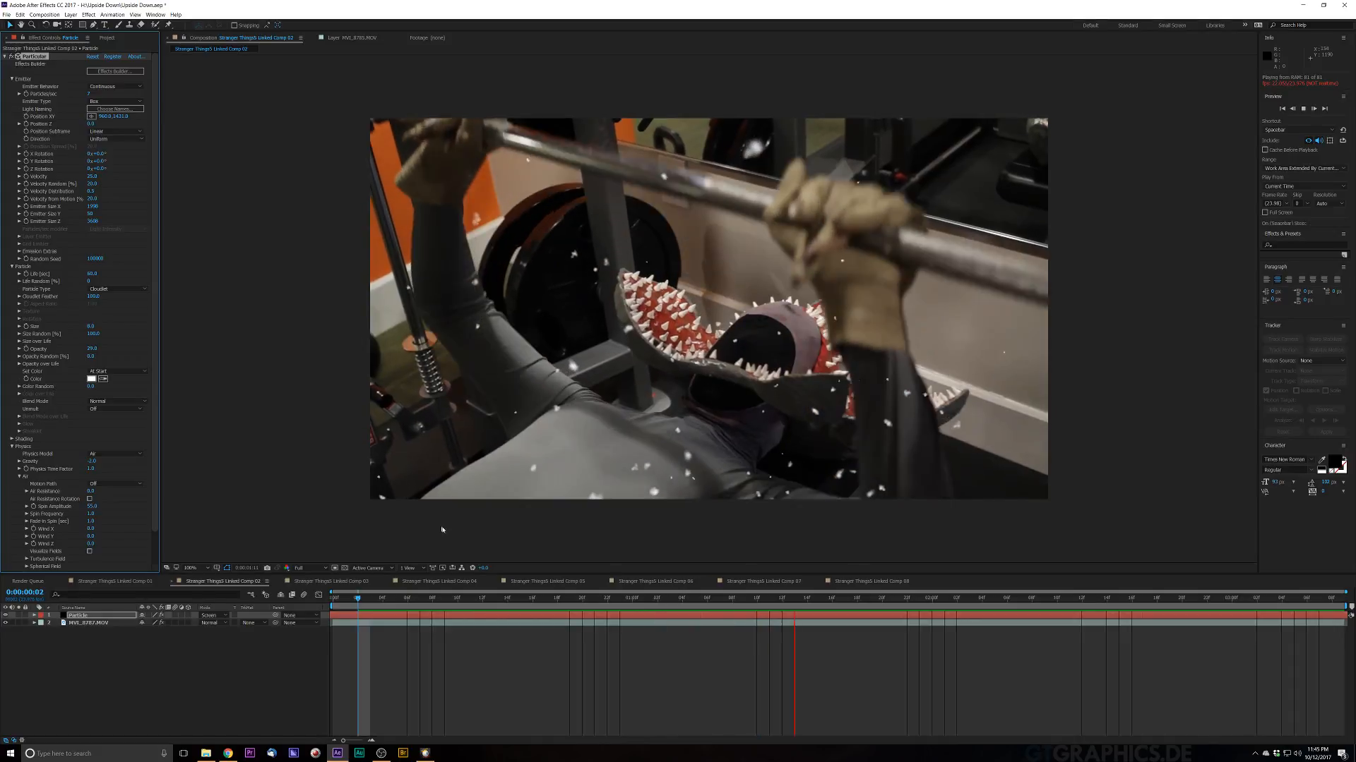
key("space")
key("space")
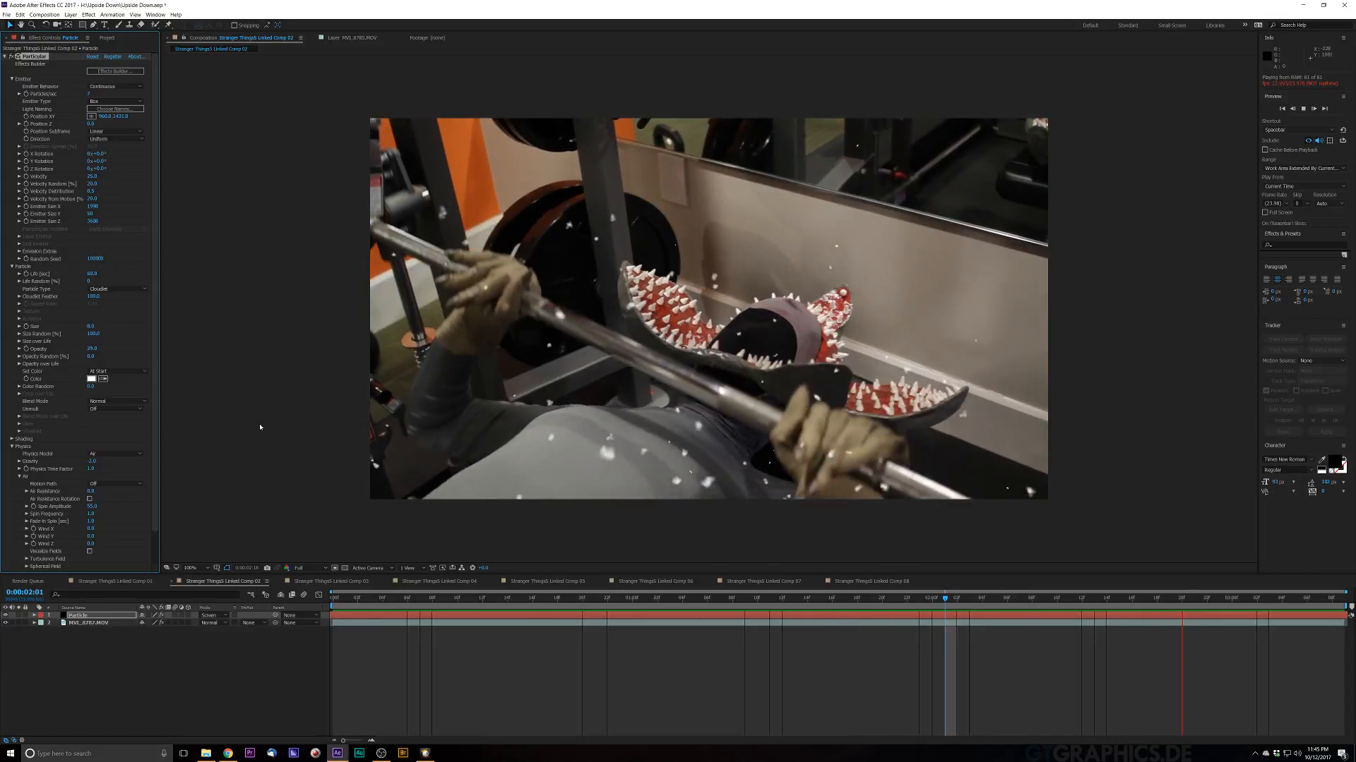
key("space")
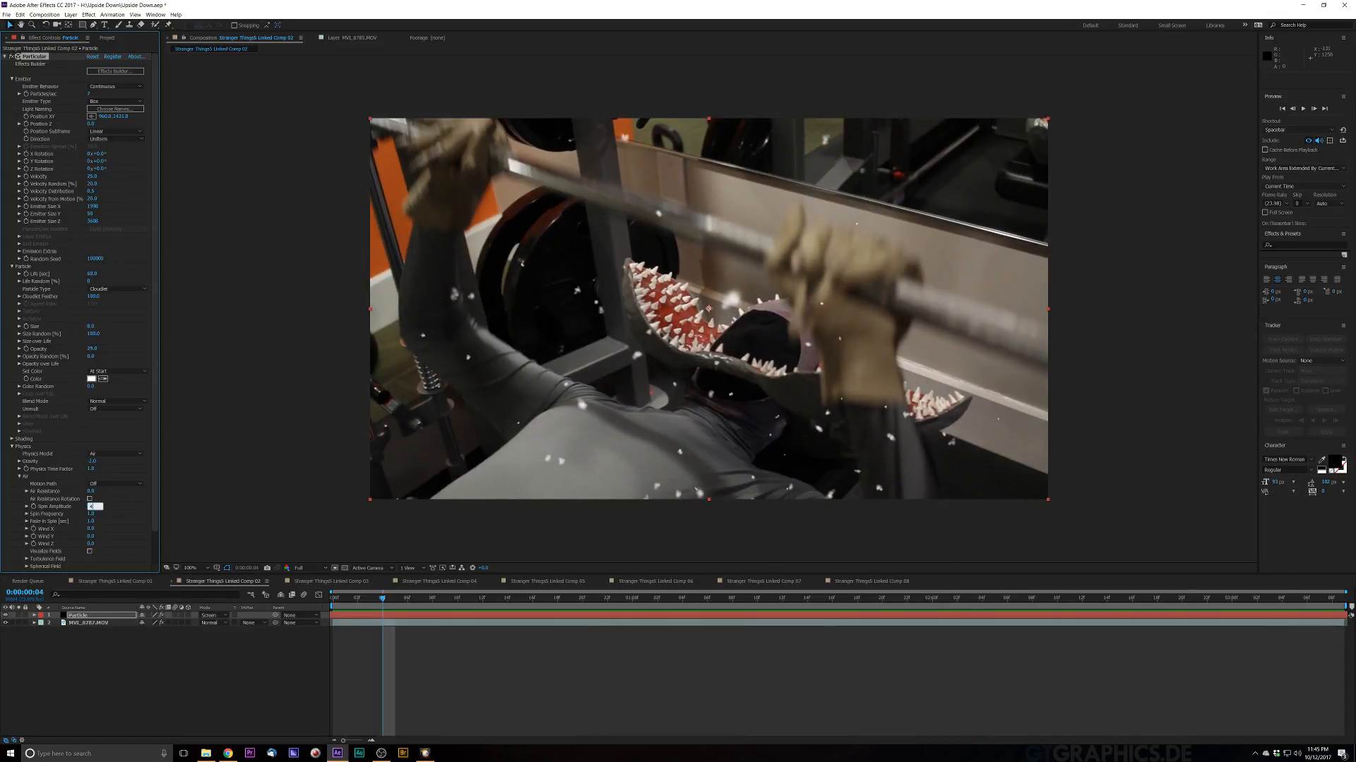
key("space")
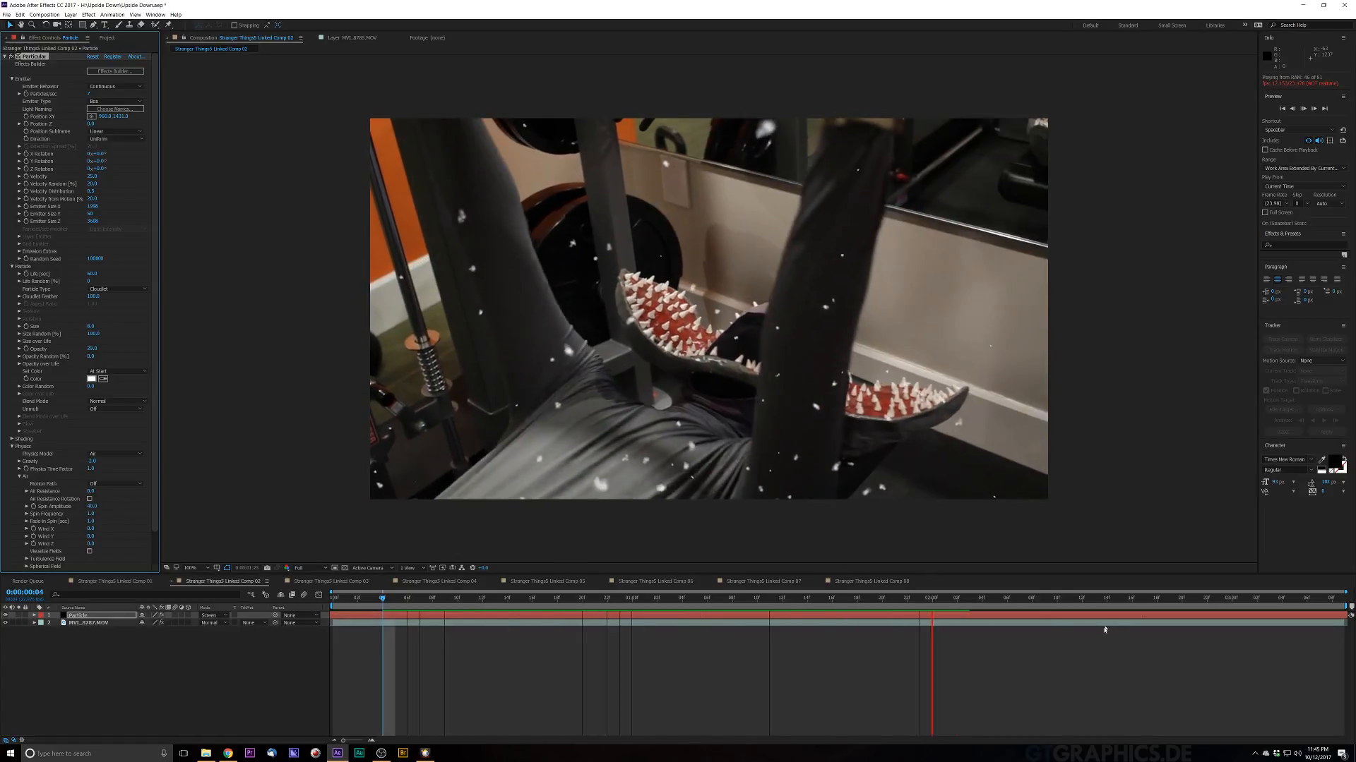
Step: Preview the snow composite once more and save the project
key("space")
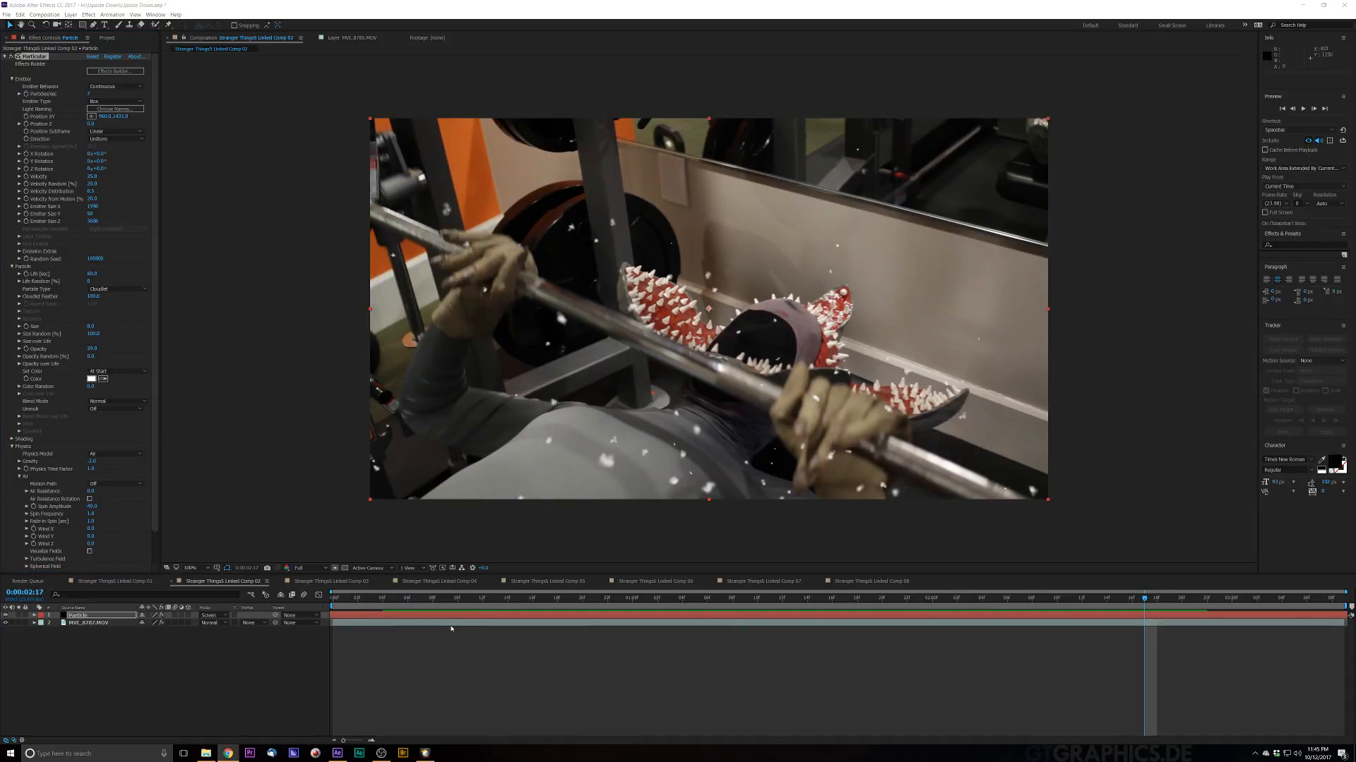
key("space")
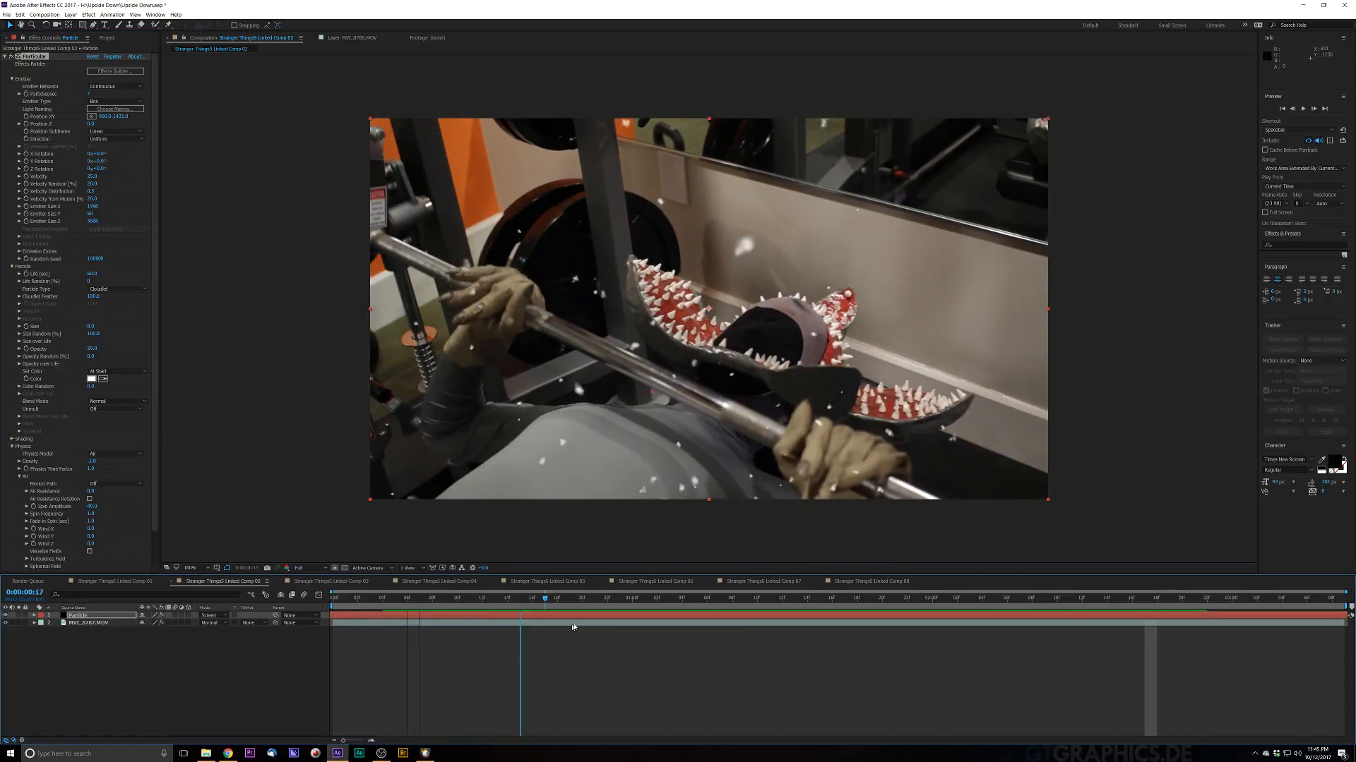
key("space")
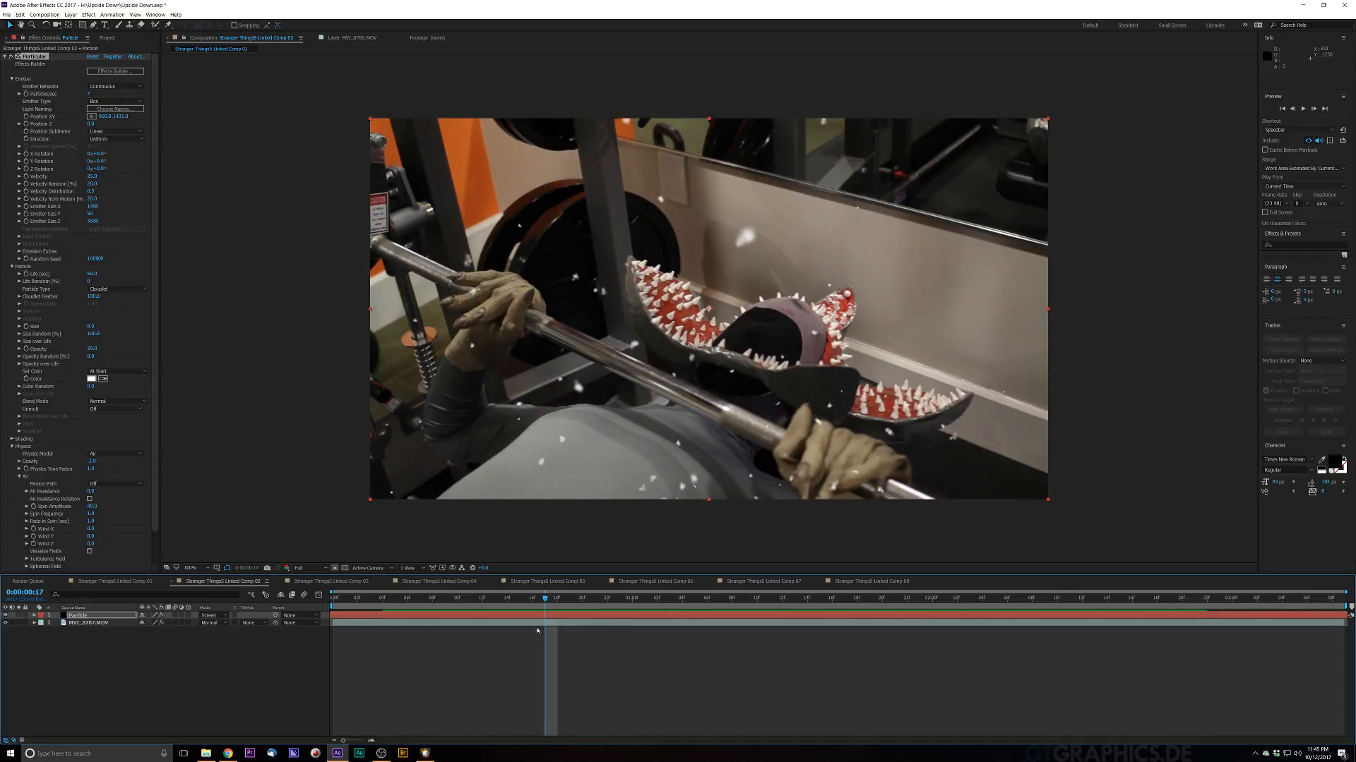
key("ctrl+s")
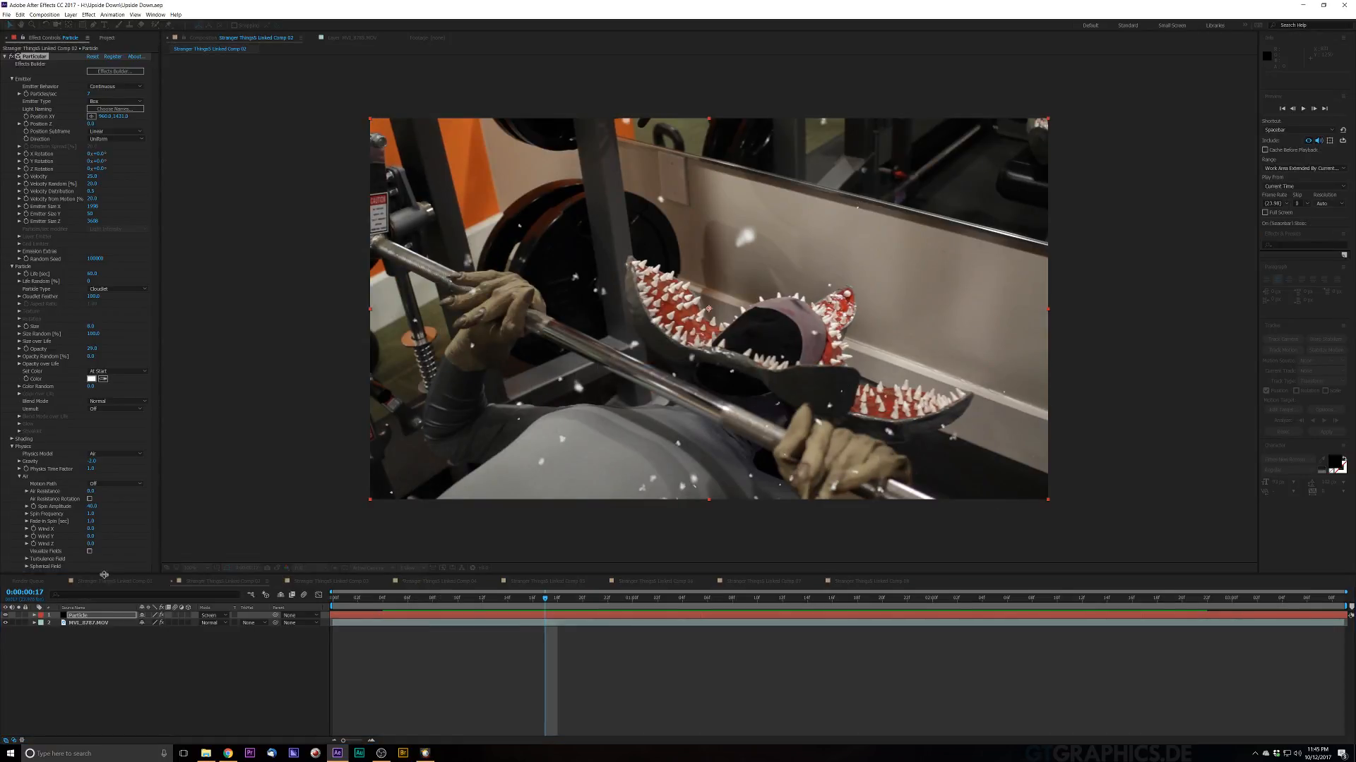
Step: Copy the color-grading Adjustment Layer 1 from Comp 01 and paste it into the gym footage comp 02
left_click(110, 582)
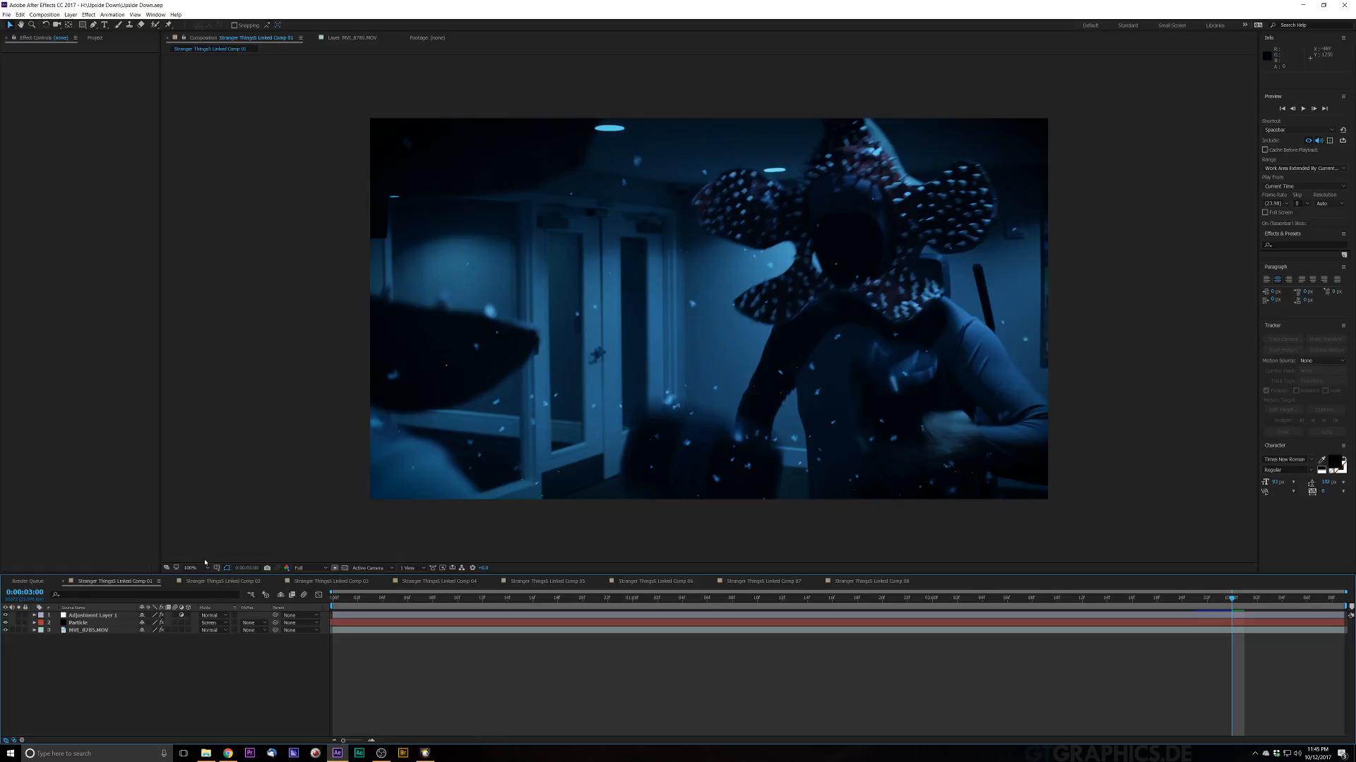
left_click(98, 617)
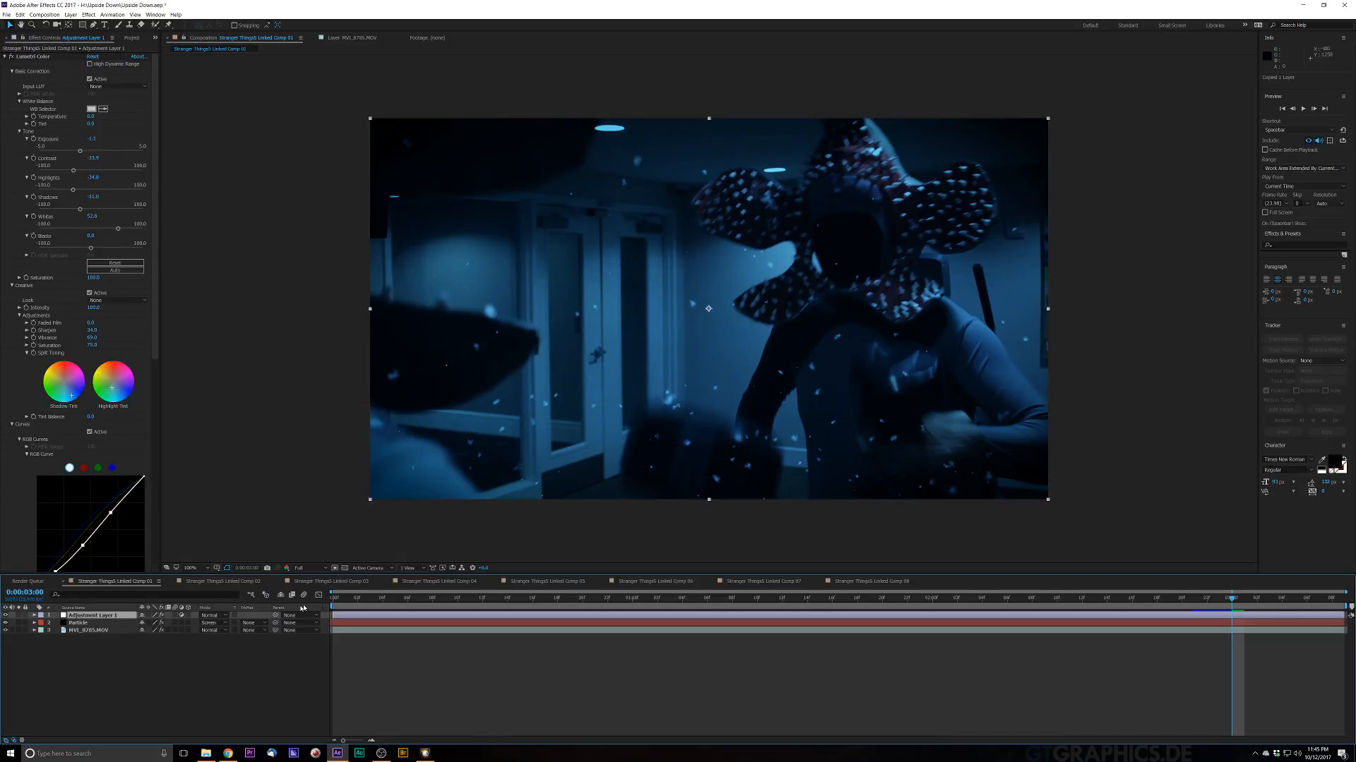
left_click(223, 582)
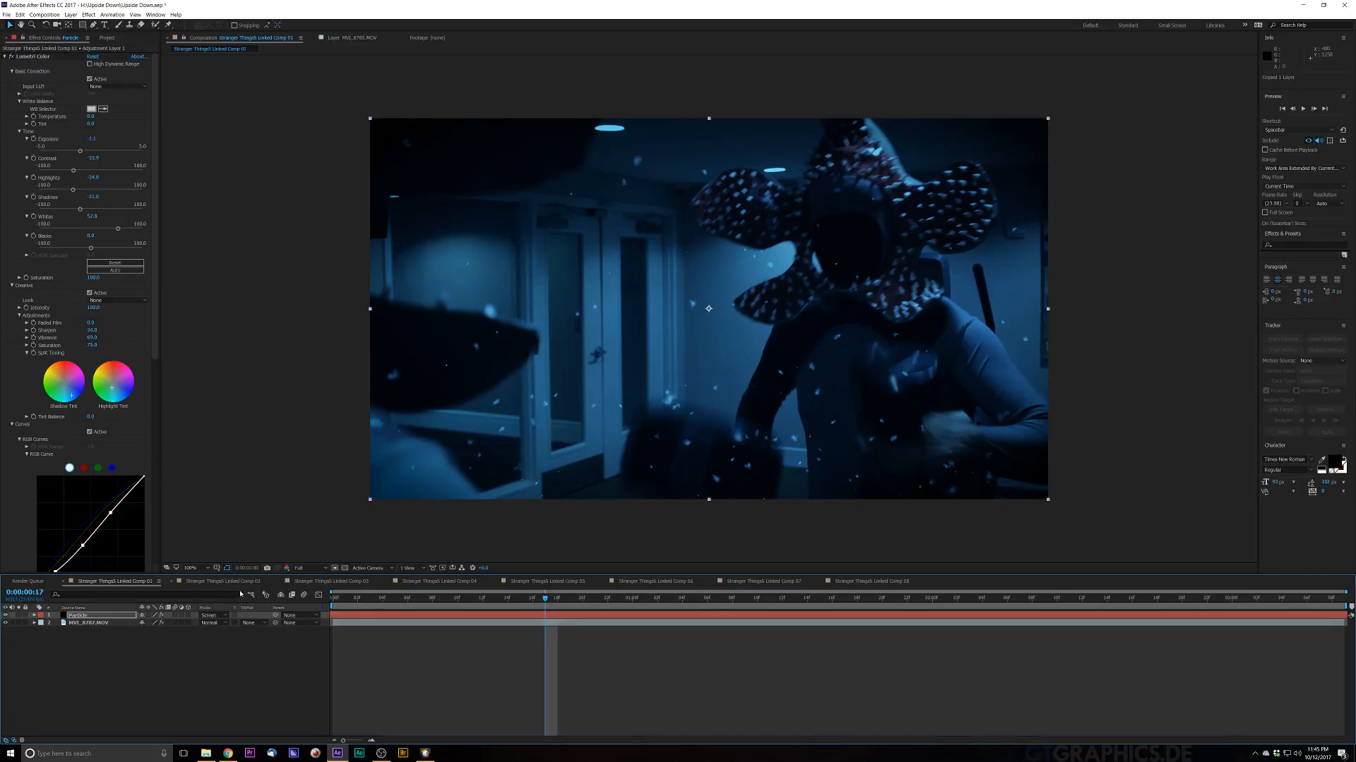
left_click(333, 613)
key("ctrl+v")
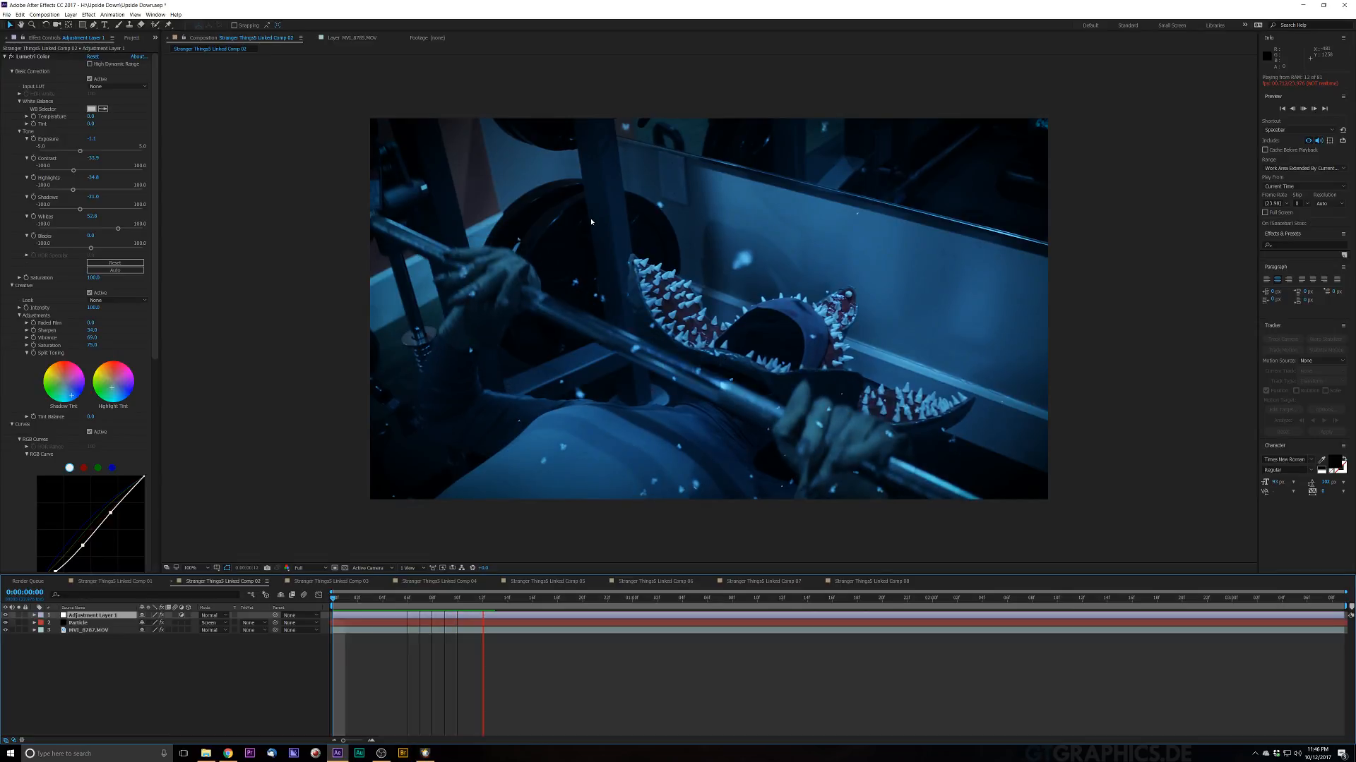
key("space")
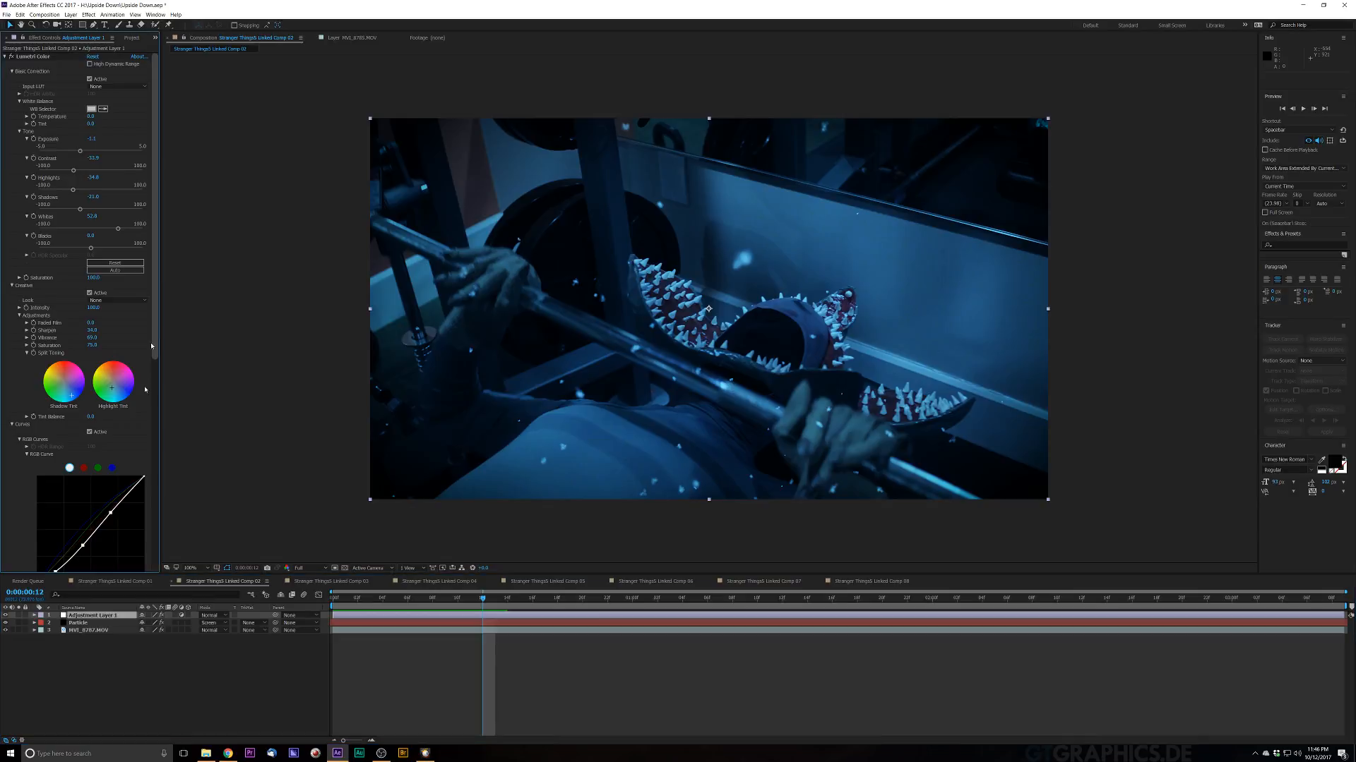
Step: Make the pasted layer's Lumetri Vignette Amount negative and preview the graded shot
left_click_drag(153, 336, 152, 542)
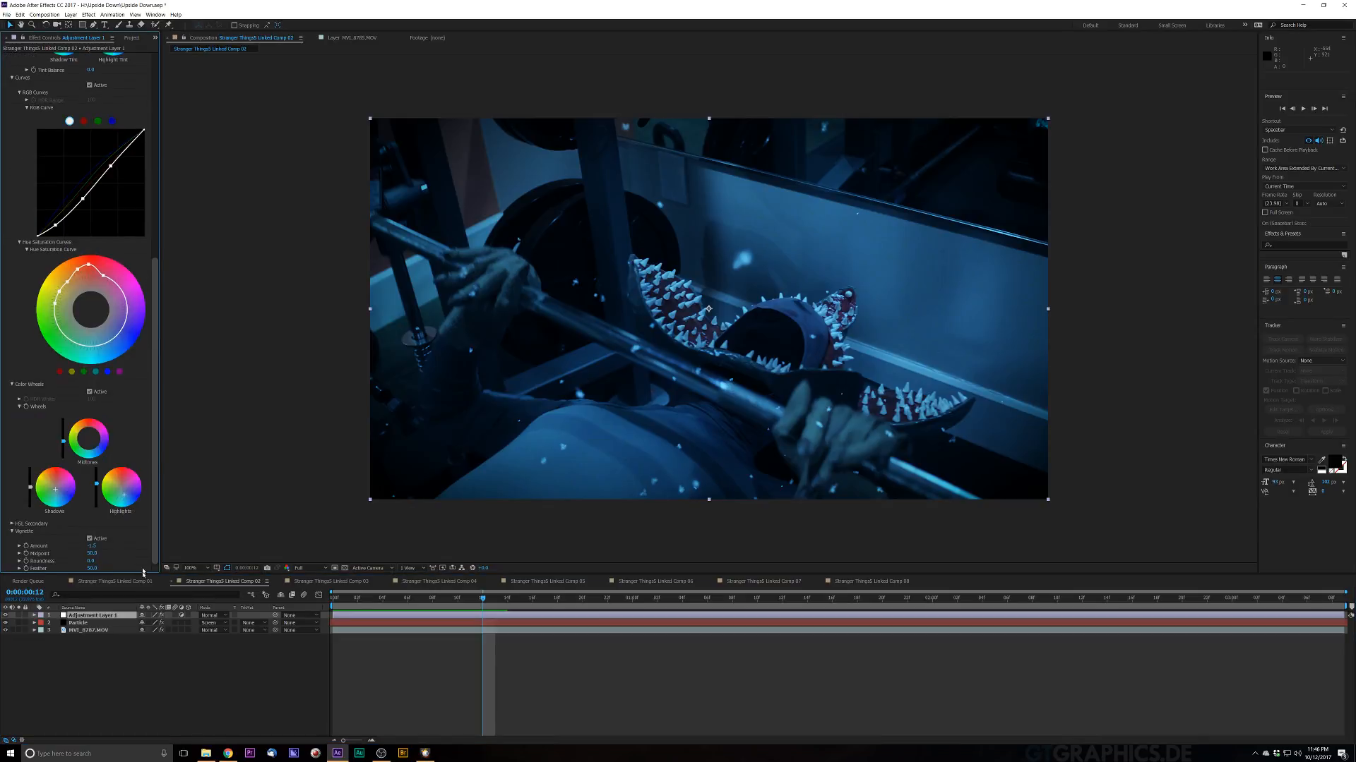
left_click(88, 549)
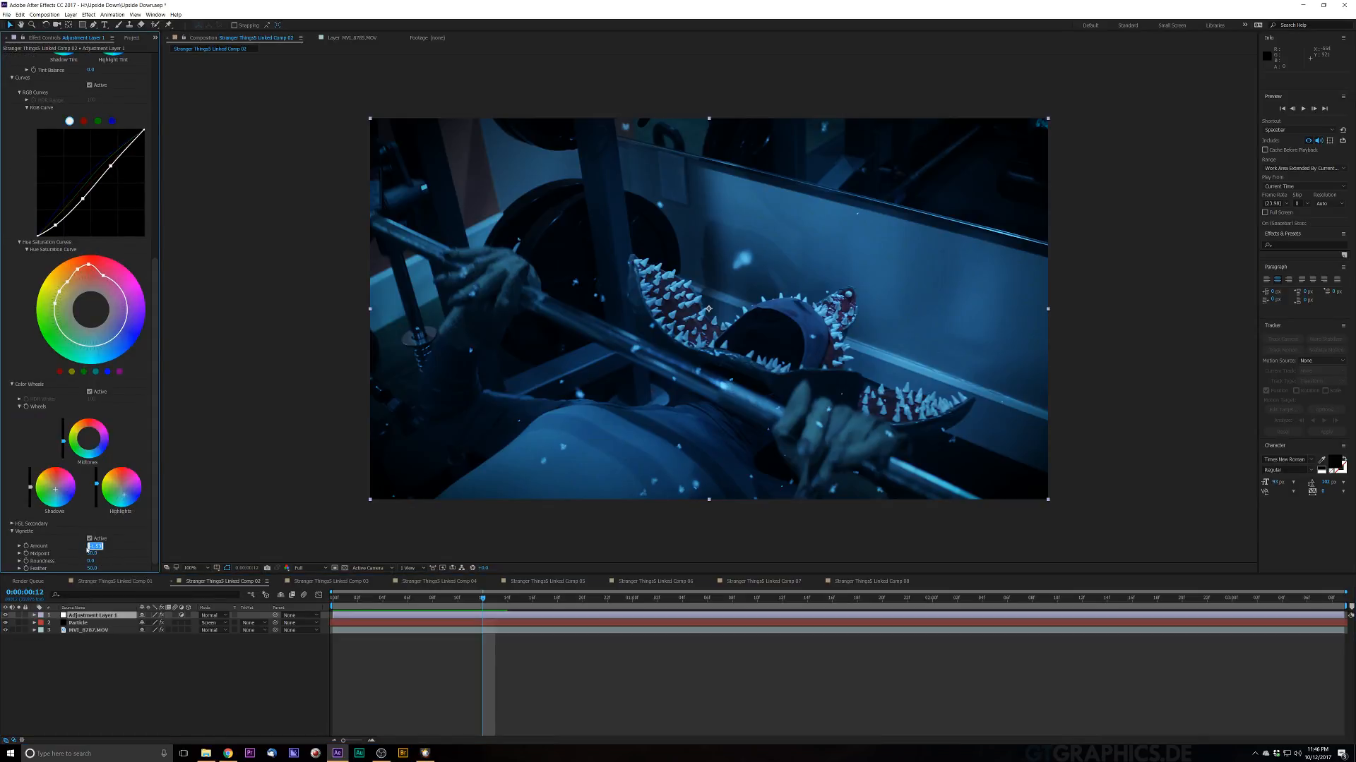
type("-")
key("Return")
left_click_drag(433, 601, 381, 598)
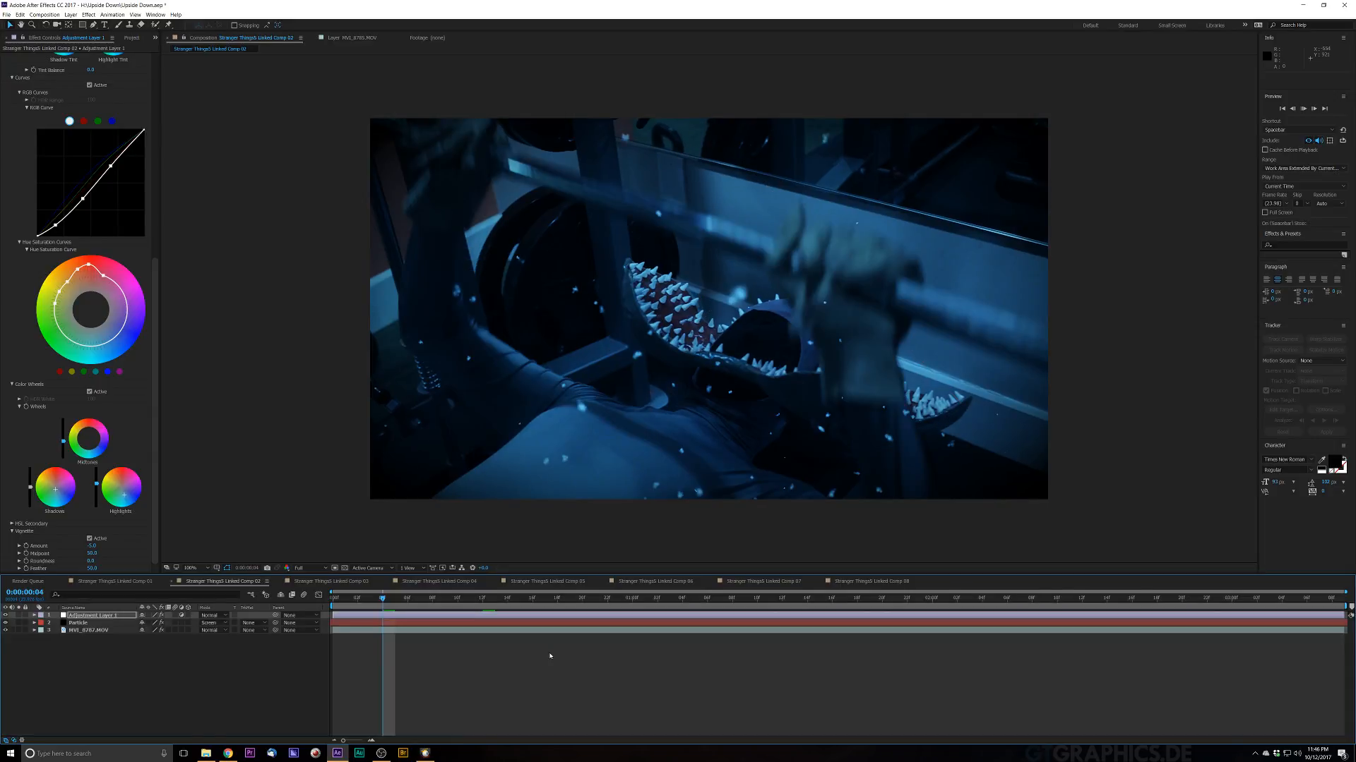
key("space")
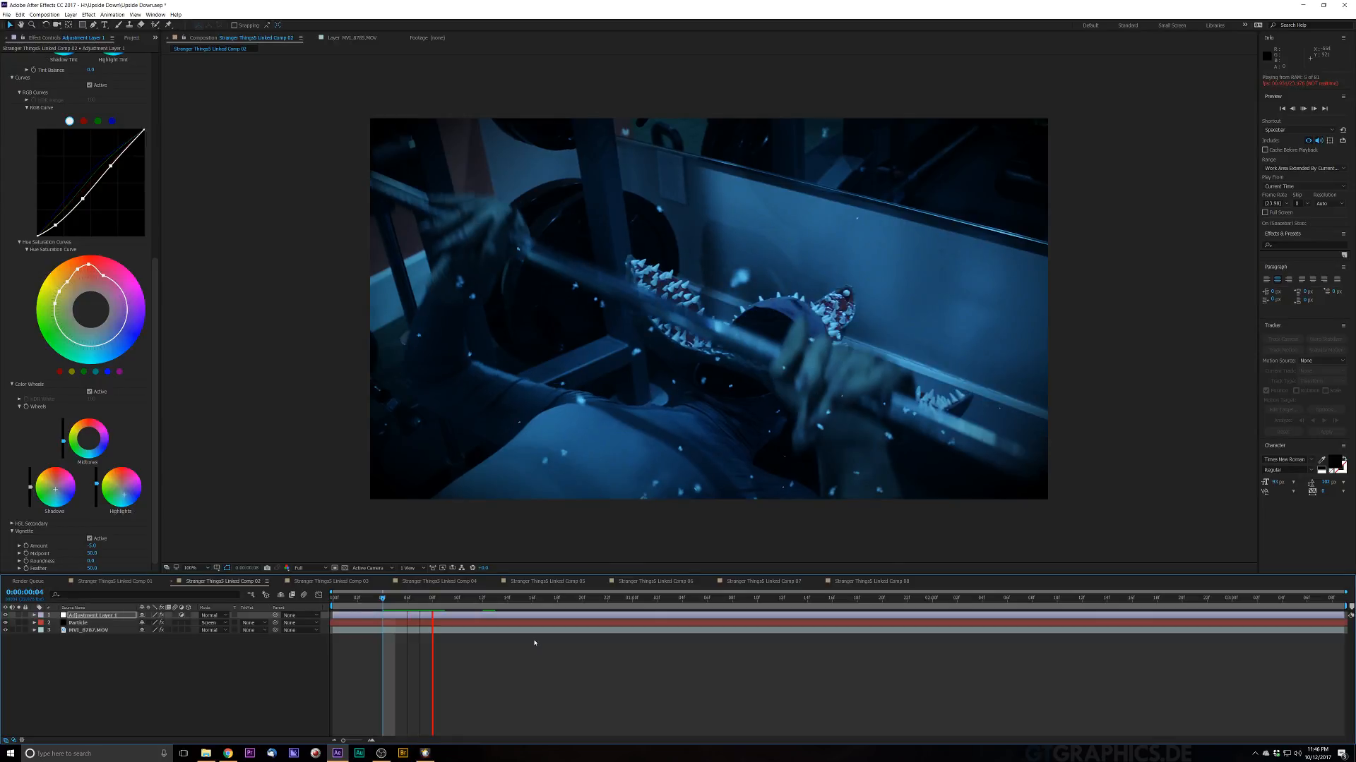
key("space")
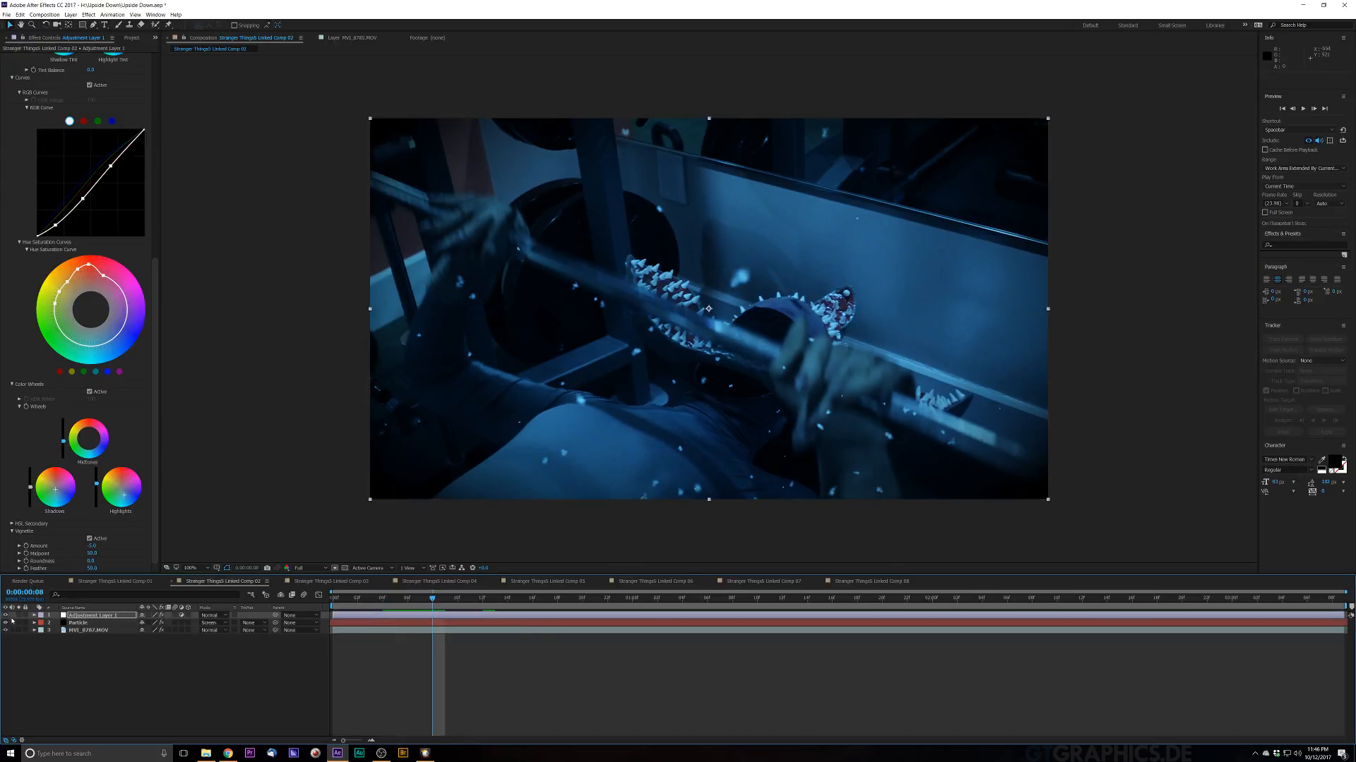
Step: Hide the adjustment layer, adjust the Particular Air Wind Z value, and preview the snow
left_click(6, 616)
left_click(73, 624)
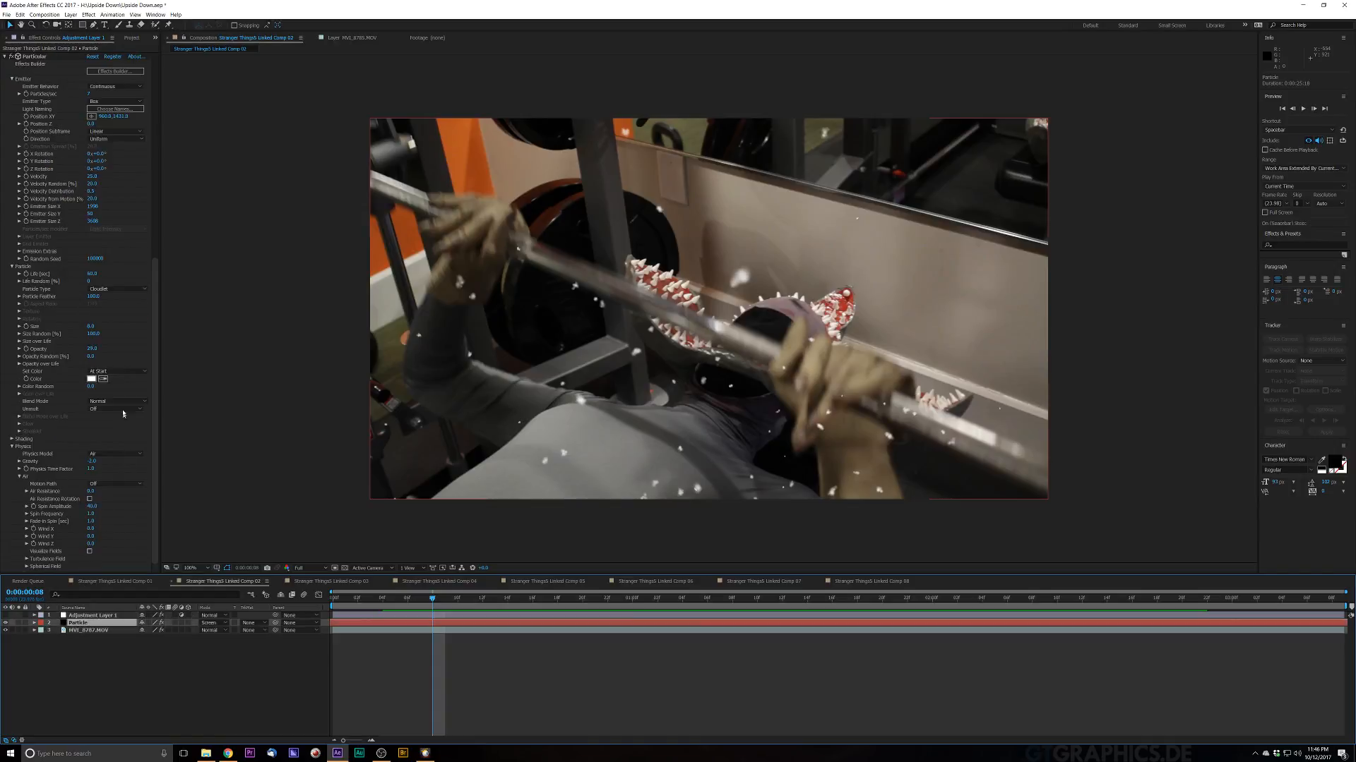
scroll(141, 518, "down", 2)
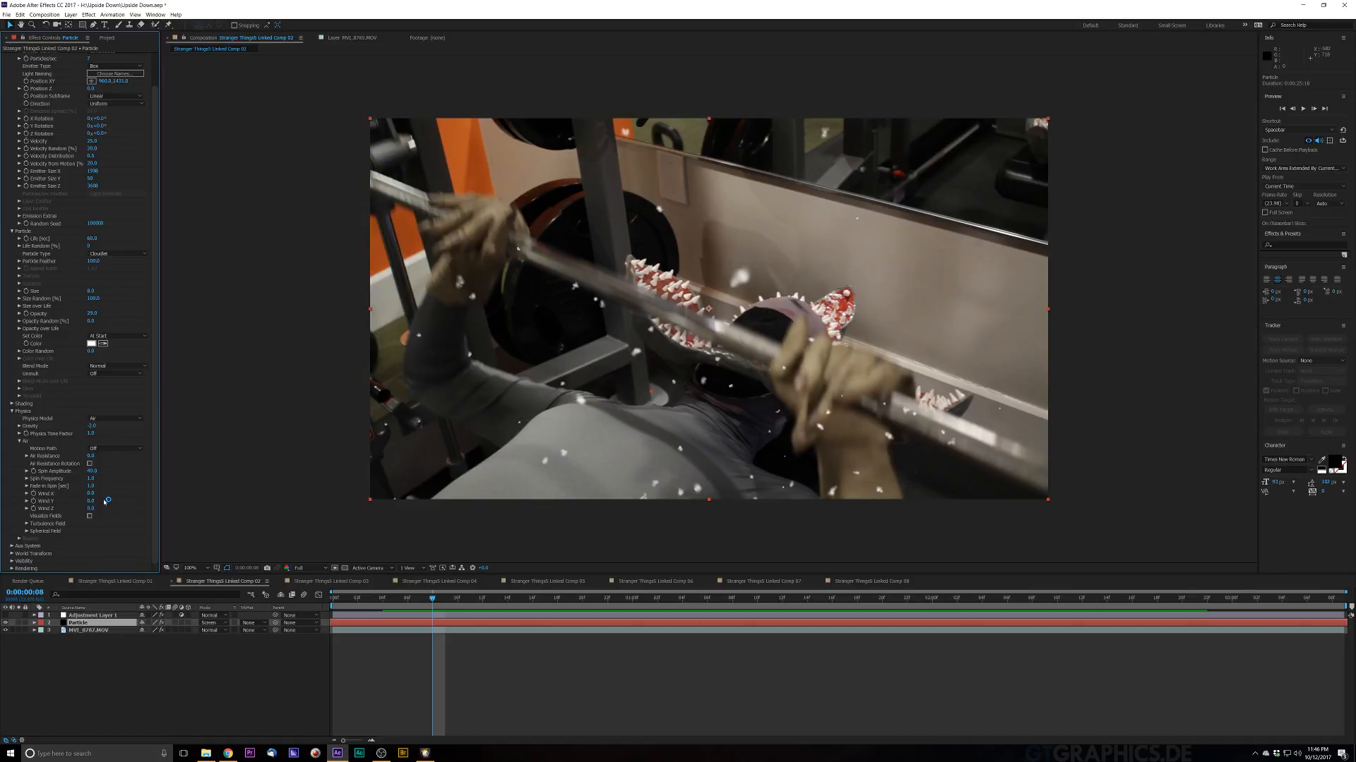
mouse_move(91, 509)
left_mouse_down()
mouse_move(72, 515)
mouse_move(92, 516)
left_mouse_up()
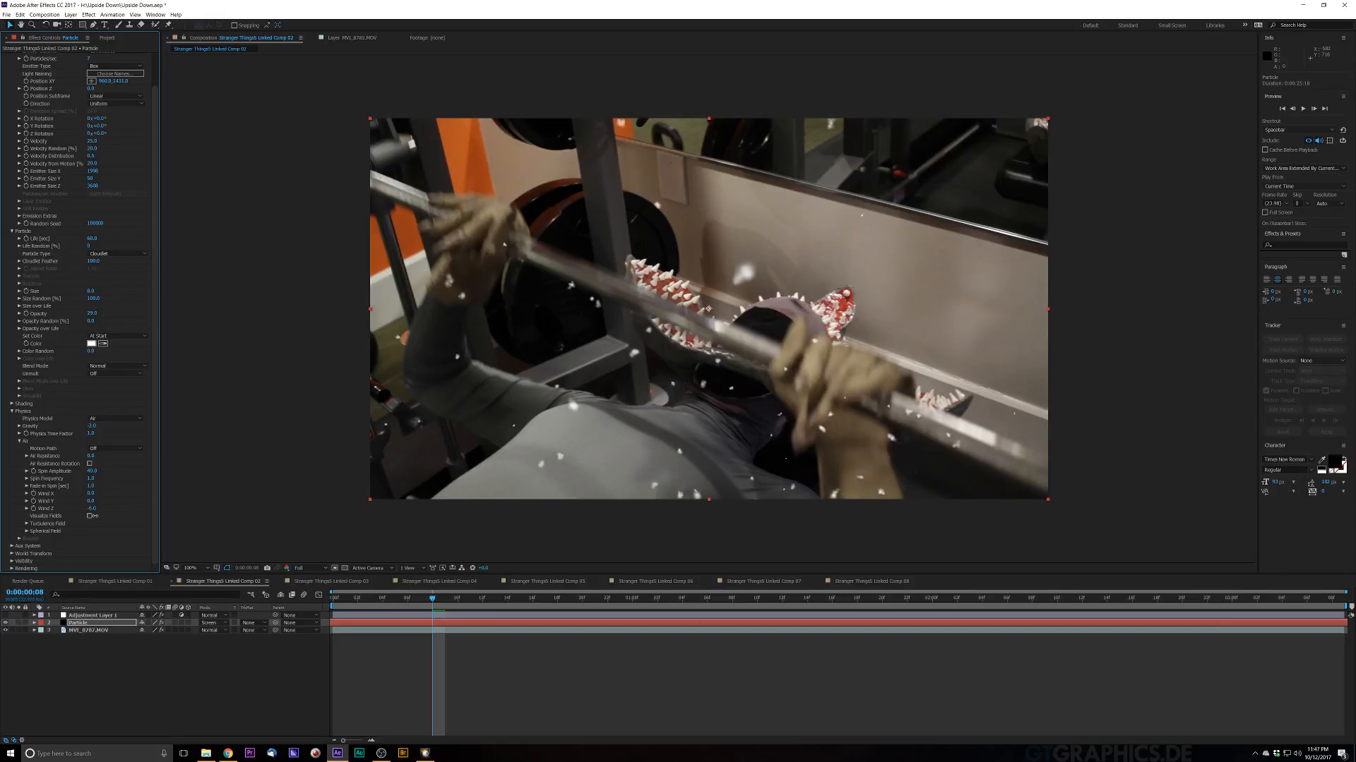
key("space")
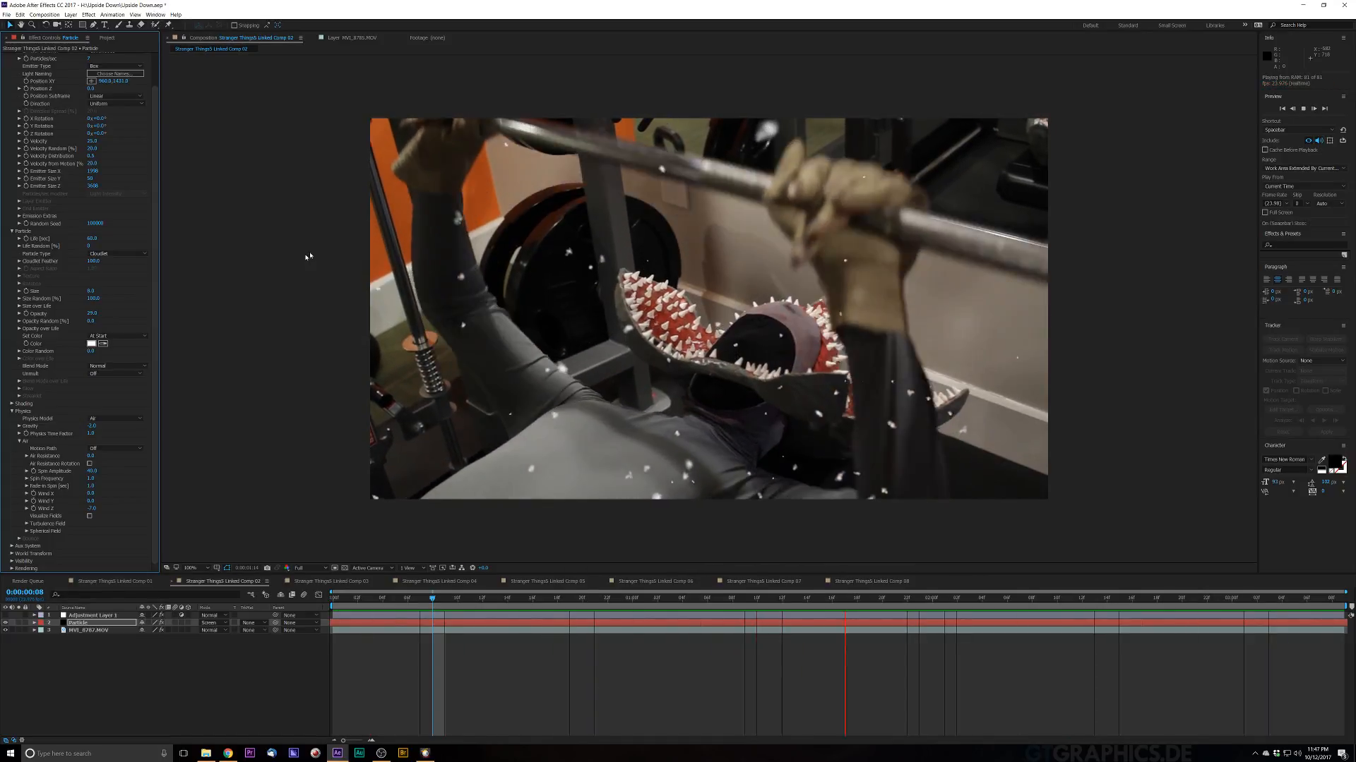
key("space")
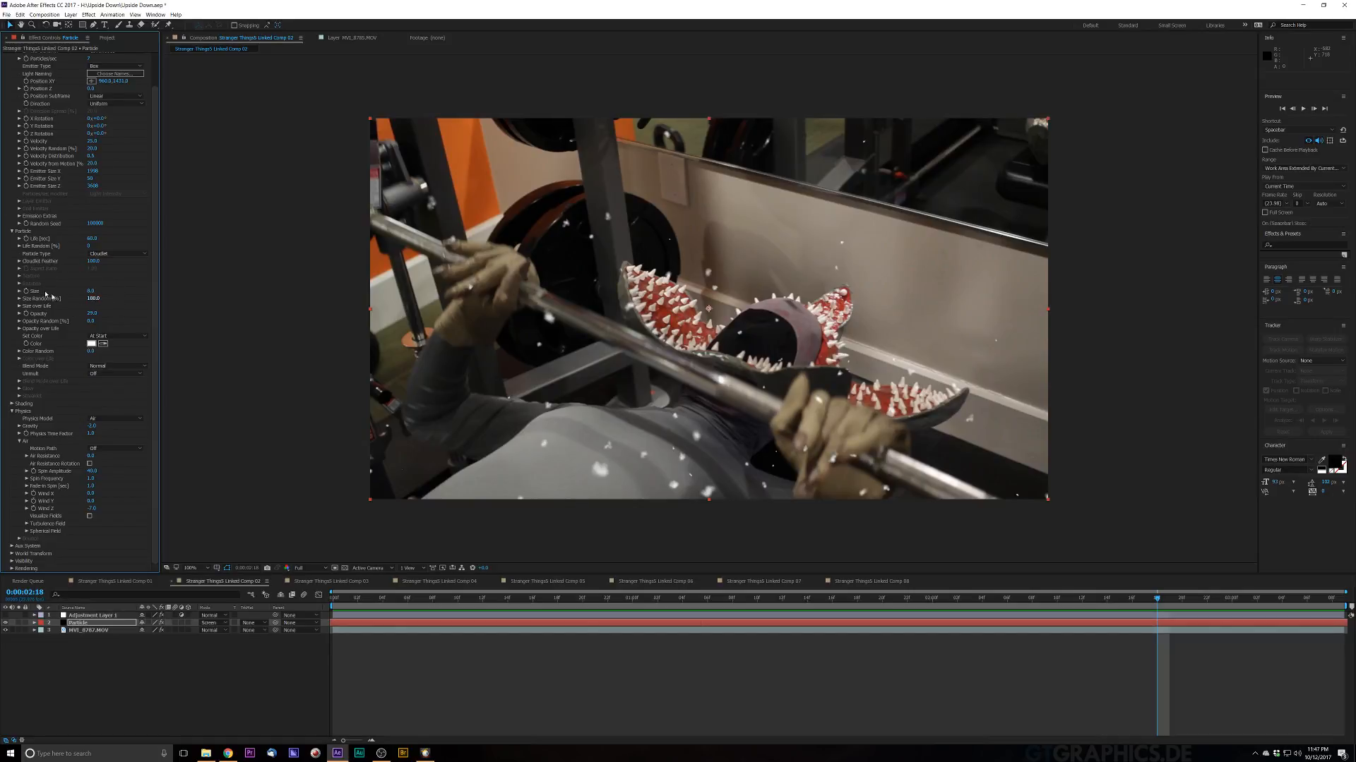
Step: Edit the particle Size value and preview the snow
left_click(91, 291)
key("Return")
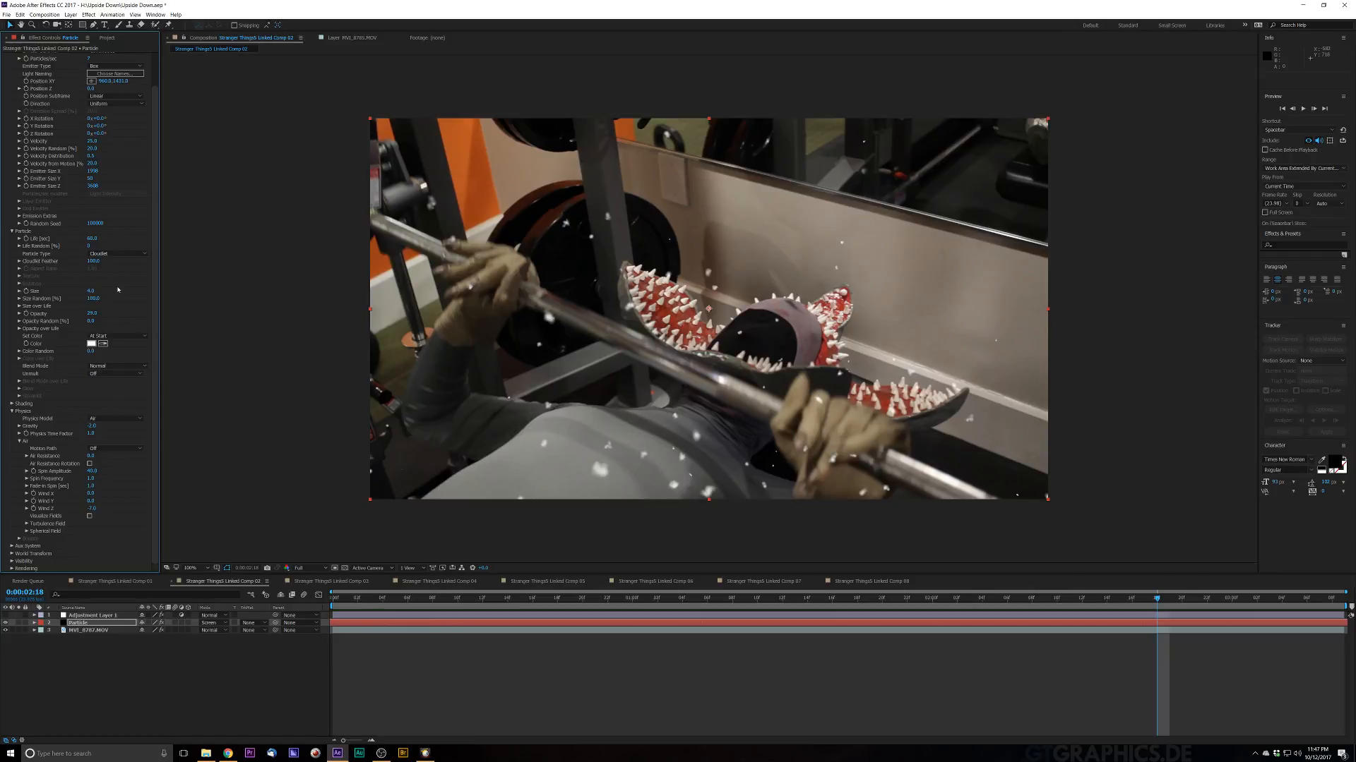
key("space")
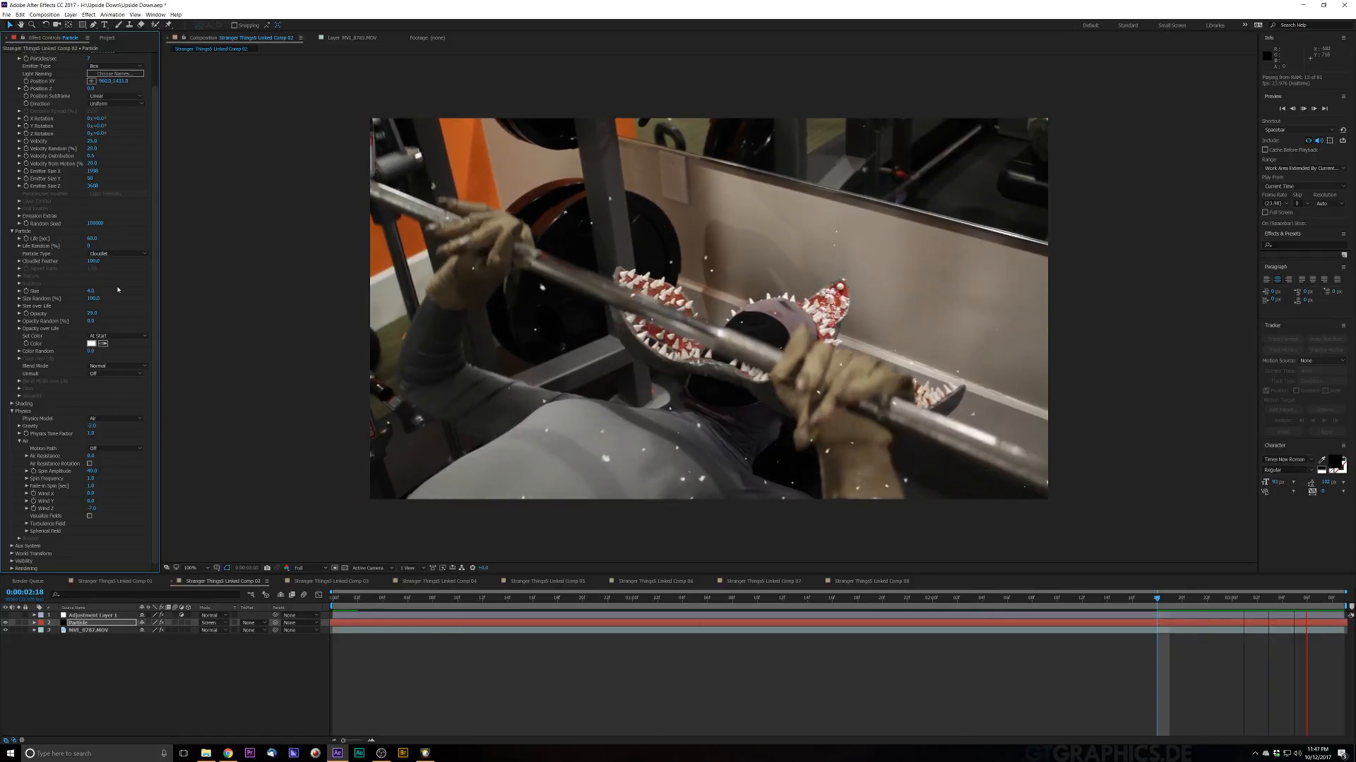
key("space")
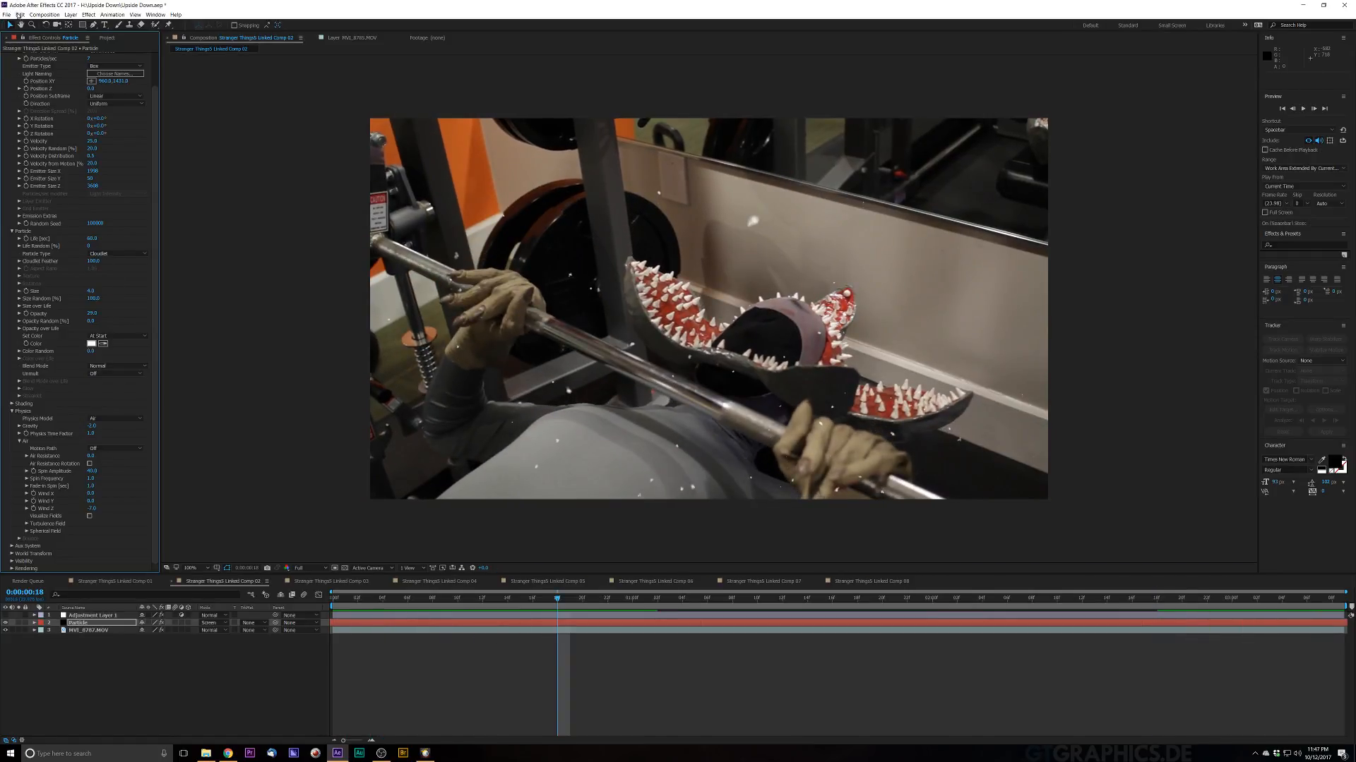
Step: Change the emitter's Particles/sec value and preview the snow
scroll(705, 302, "up", 5)
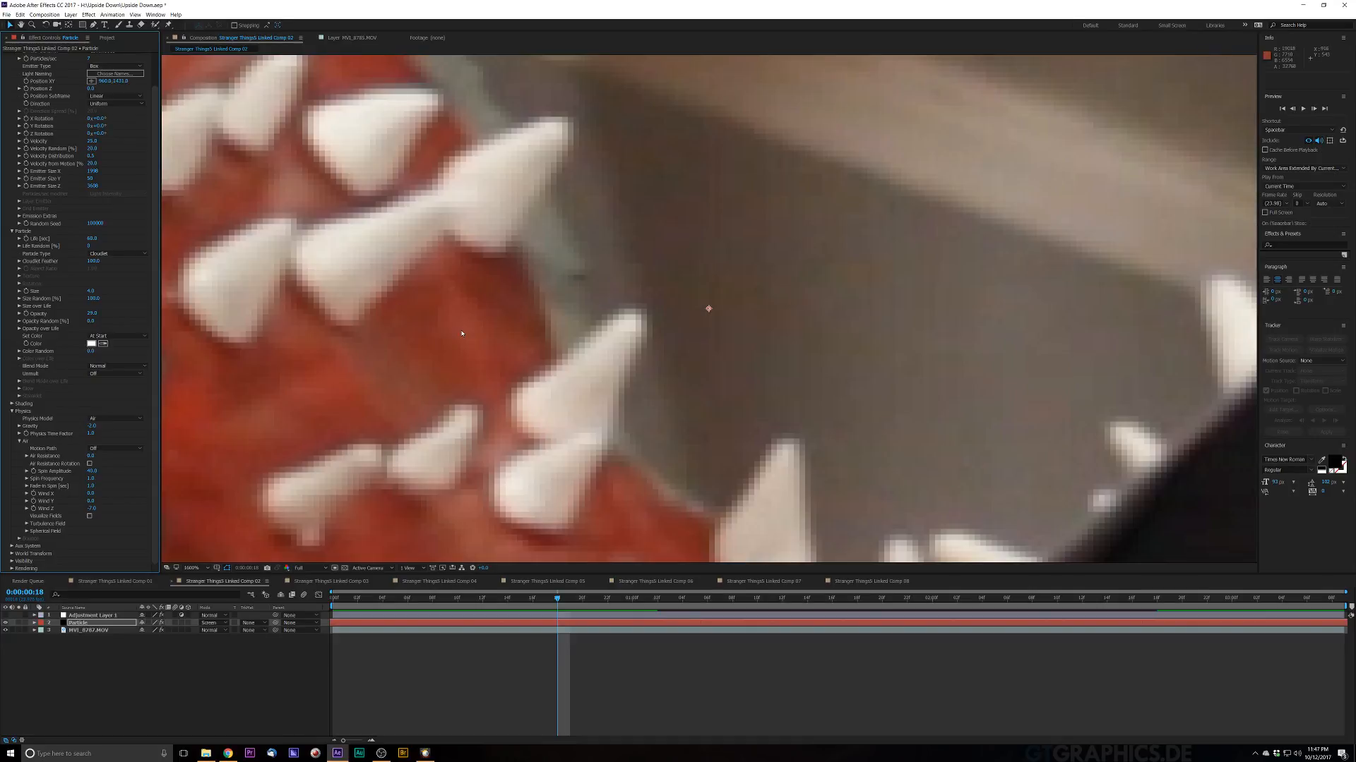
scroll(705, 302, "down", 5)
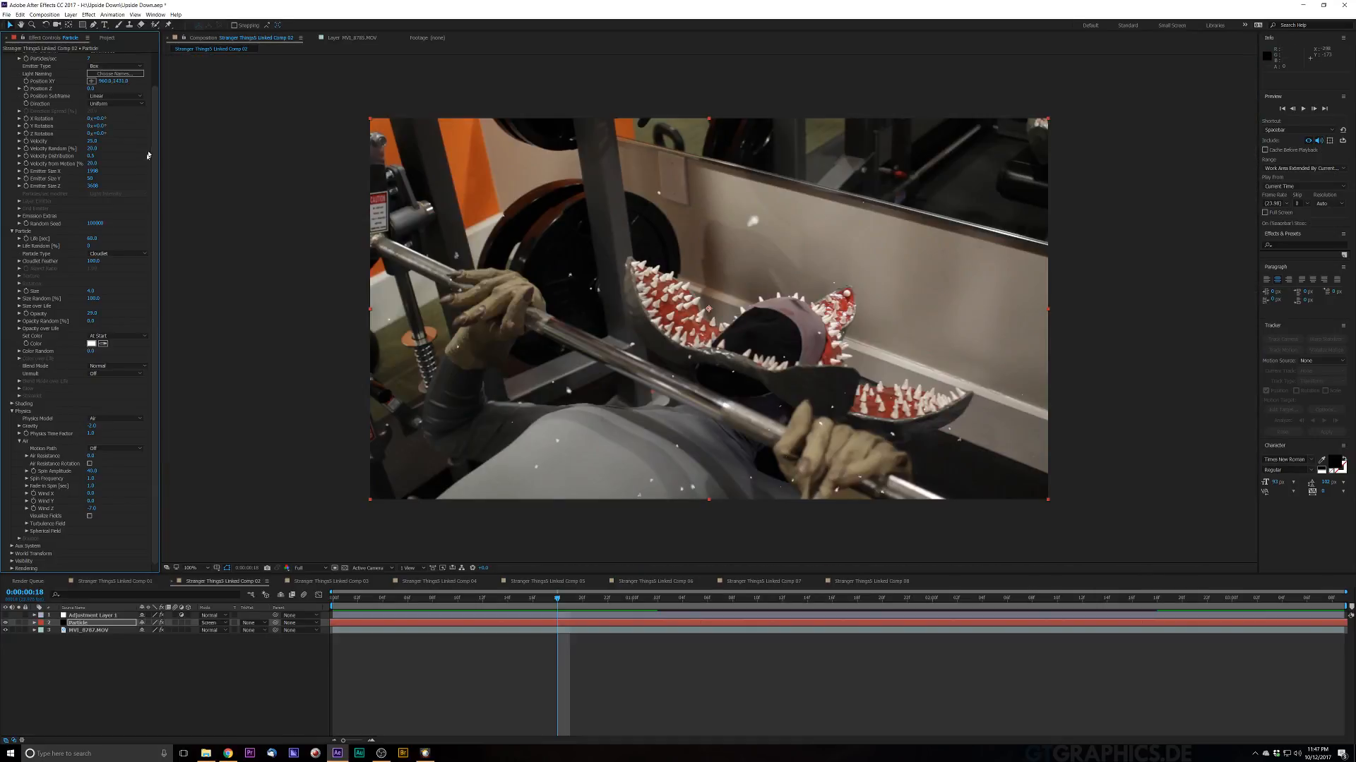
scroll(92, 113, "up", 1)
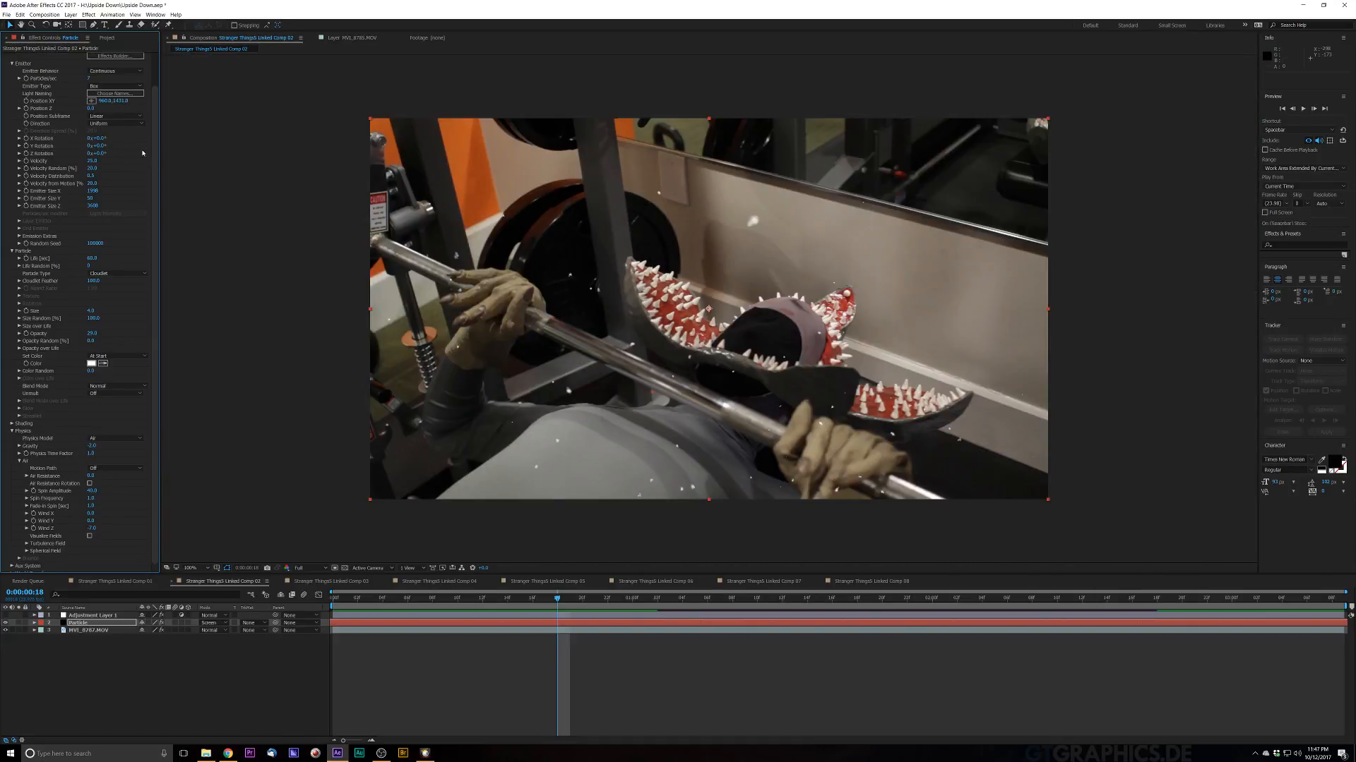
left_click(89, 78)
key("Return")
key("space")
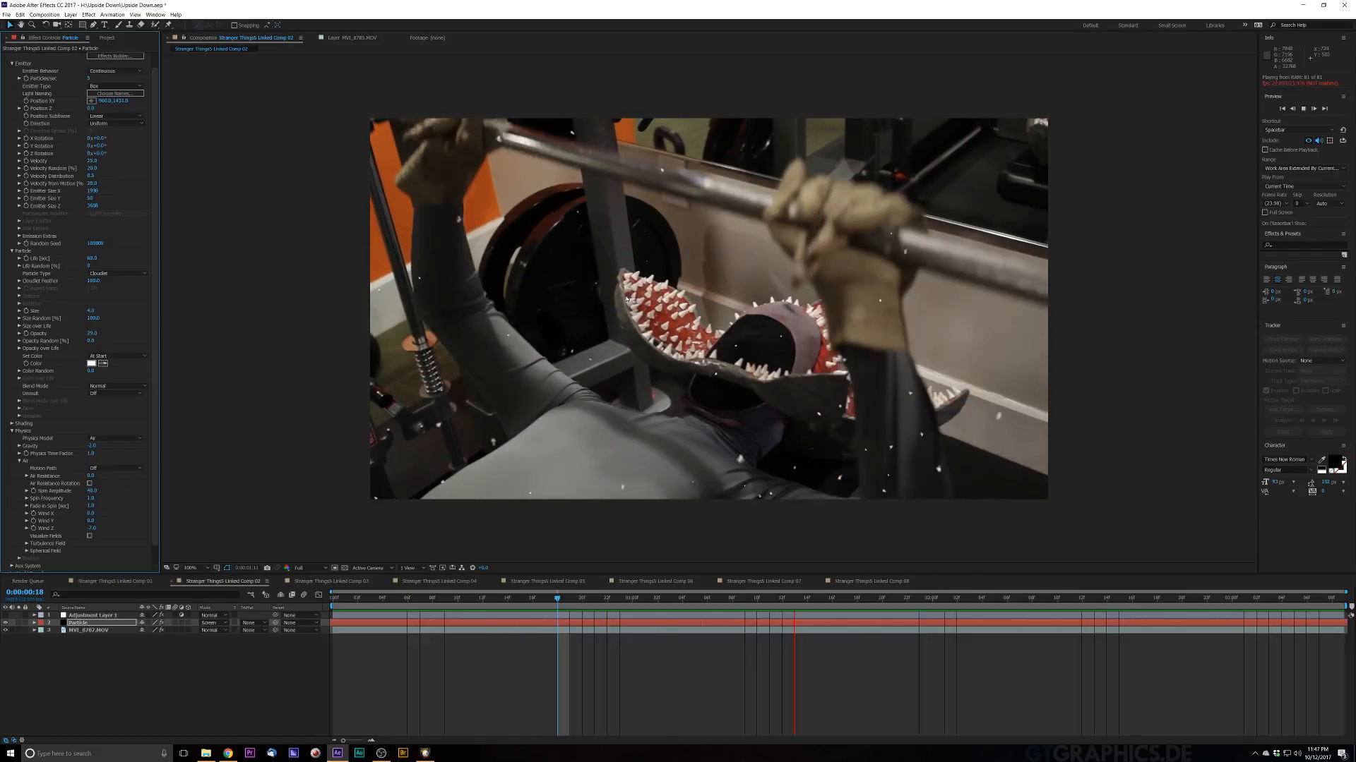
key("space")
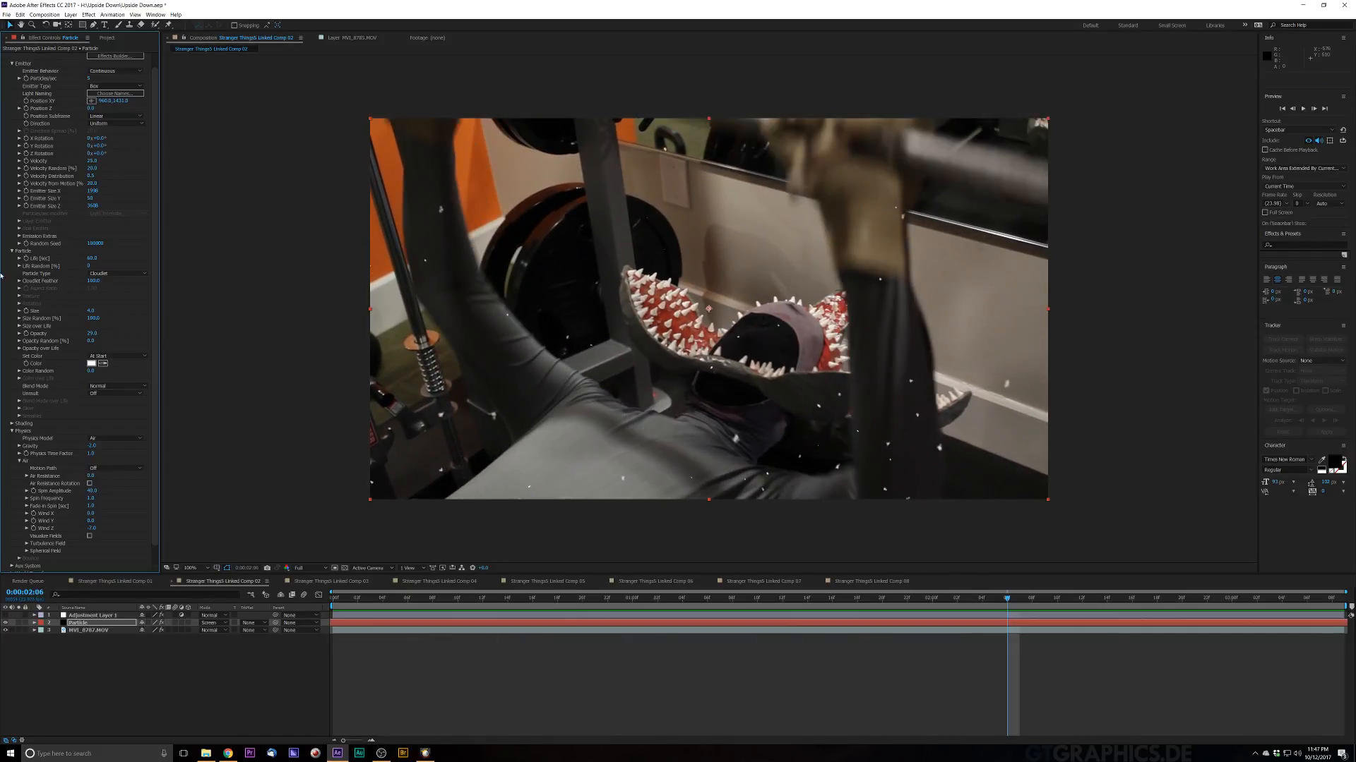
Step: Readjust the particle Size value and preview the snow again
left_click(91, 310)
key("Return")
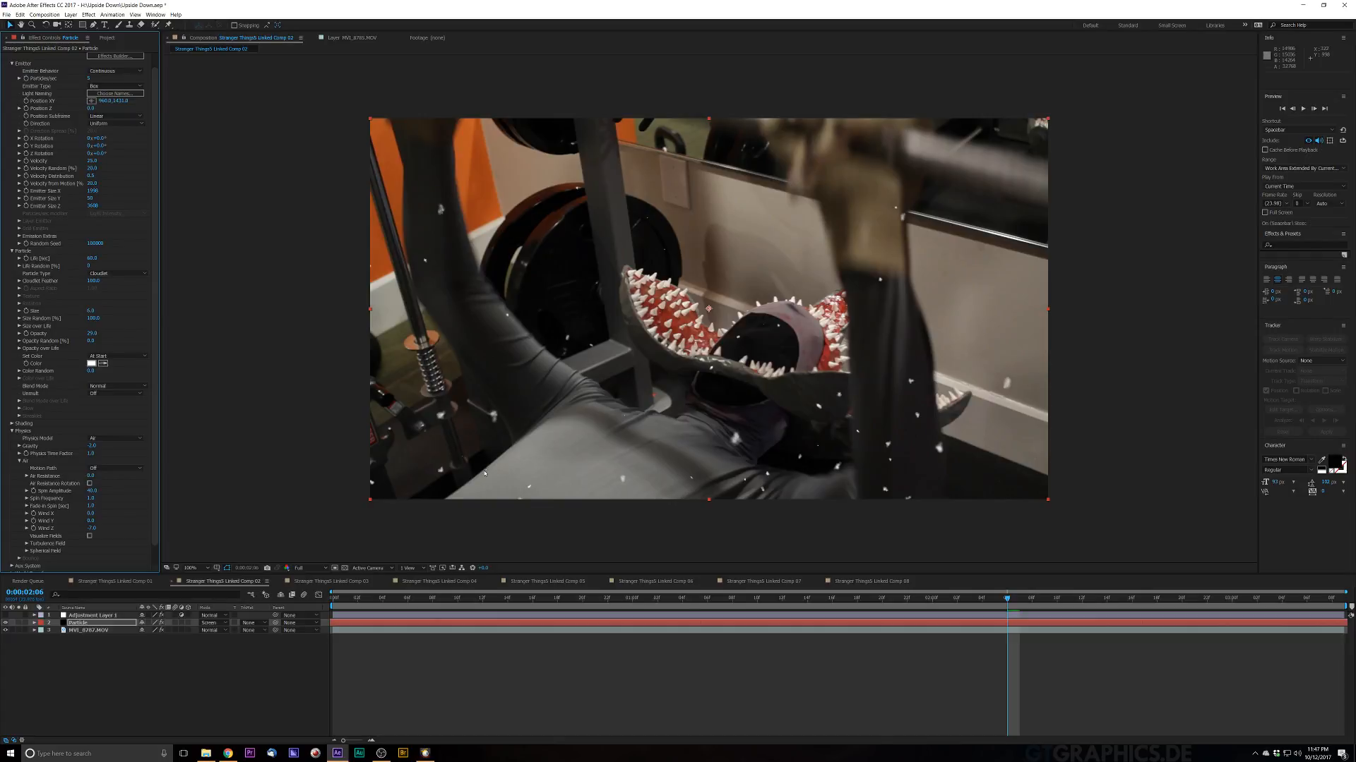
key("space")
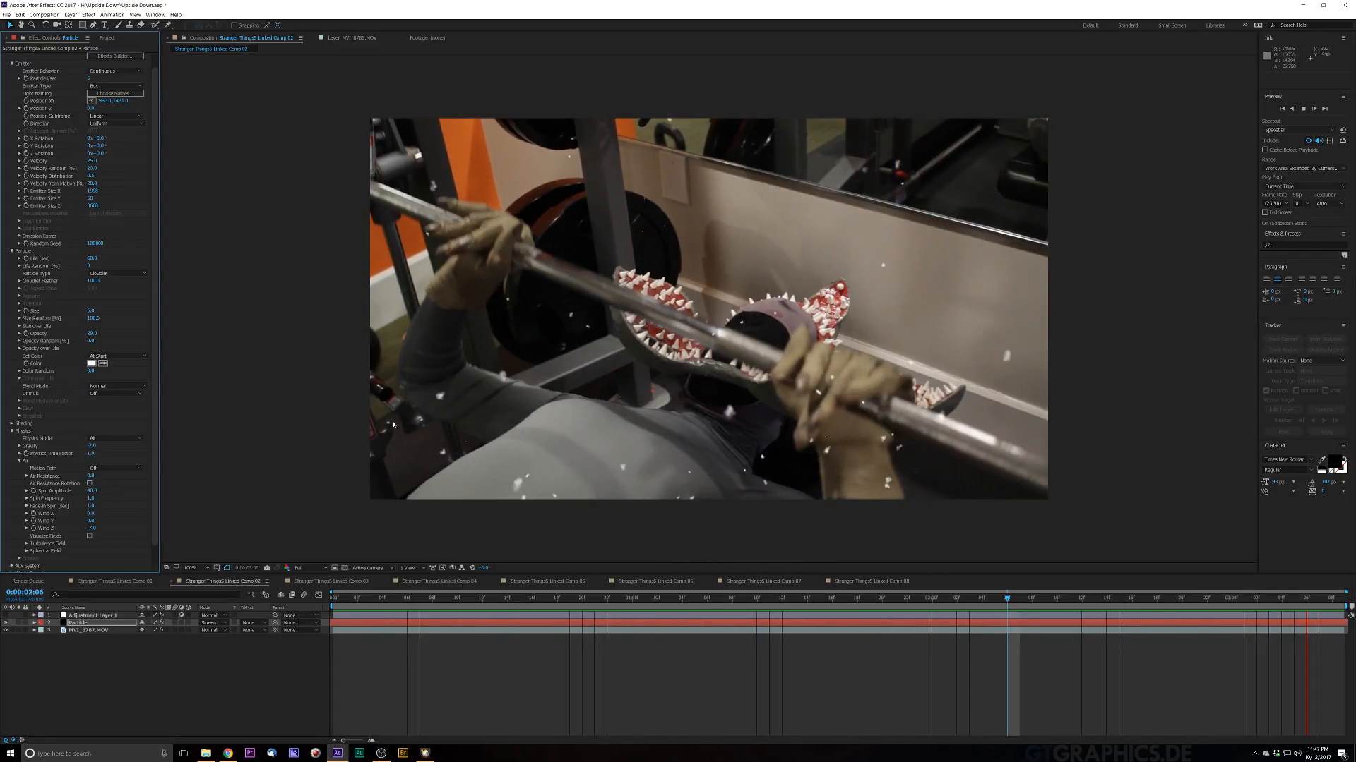
key("space")
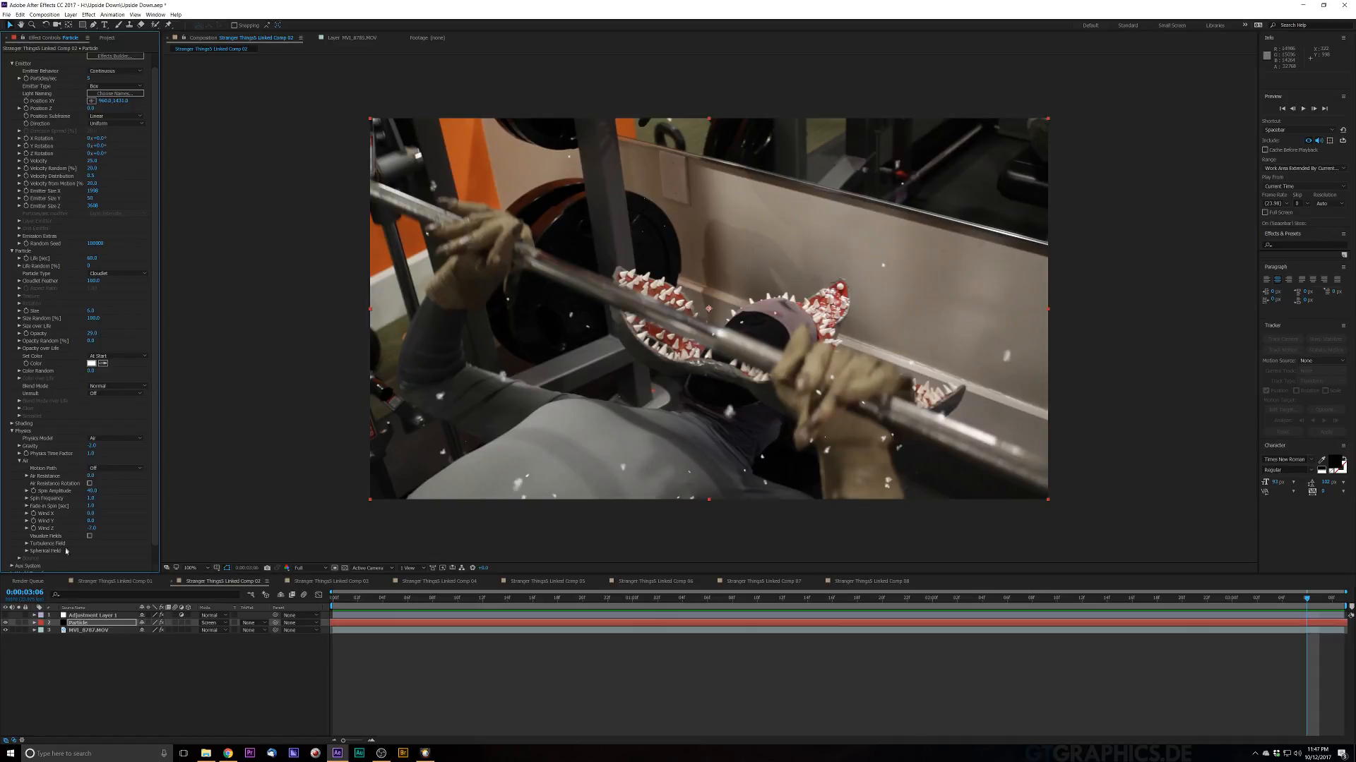
Step: Create a camera from the footage layer's 3D Camera Tracker and preview from the start
left_click(91, 632)
left_click(115, 214)
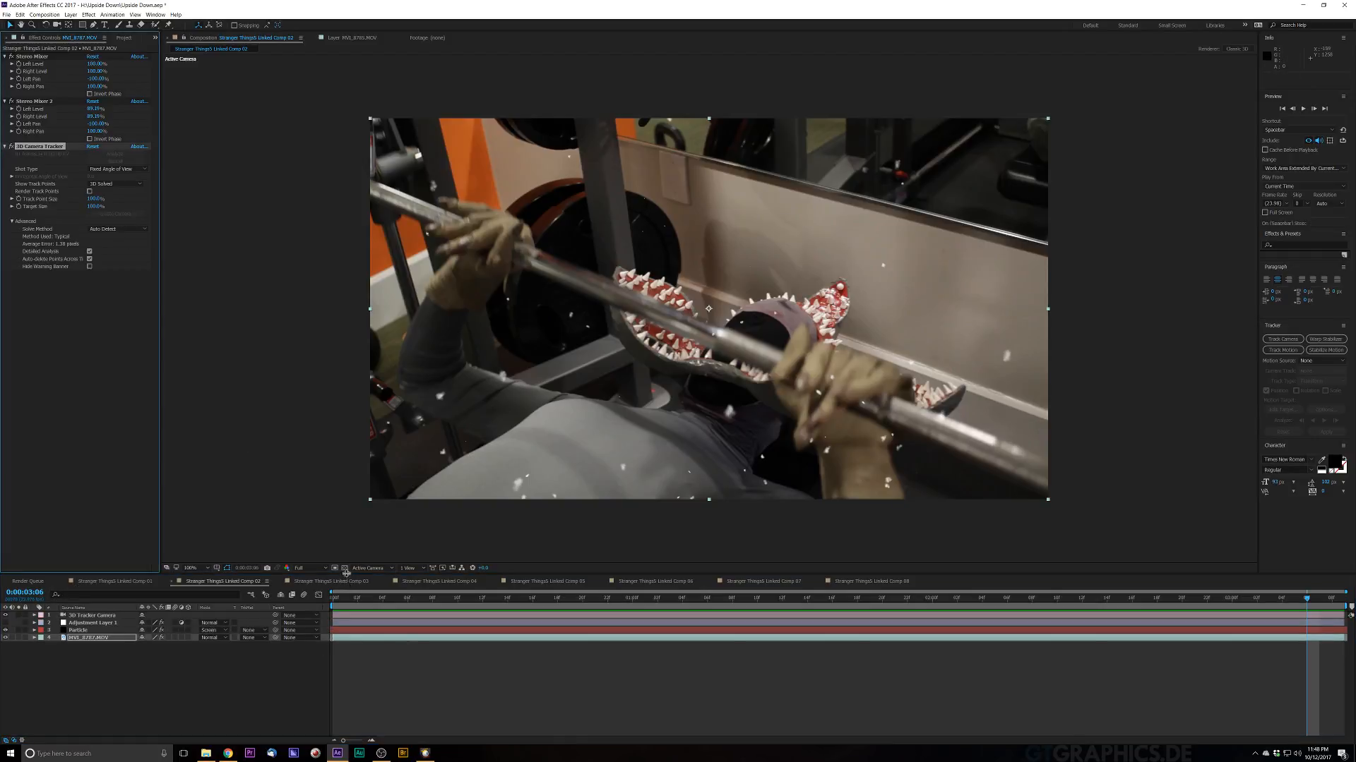
key("Home")
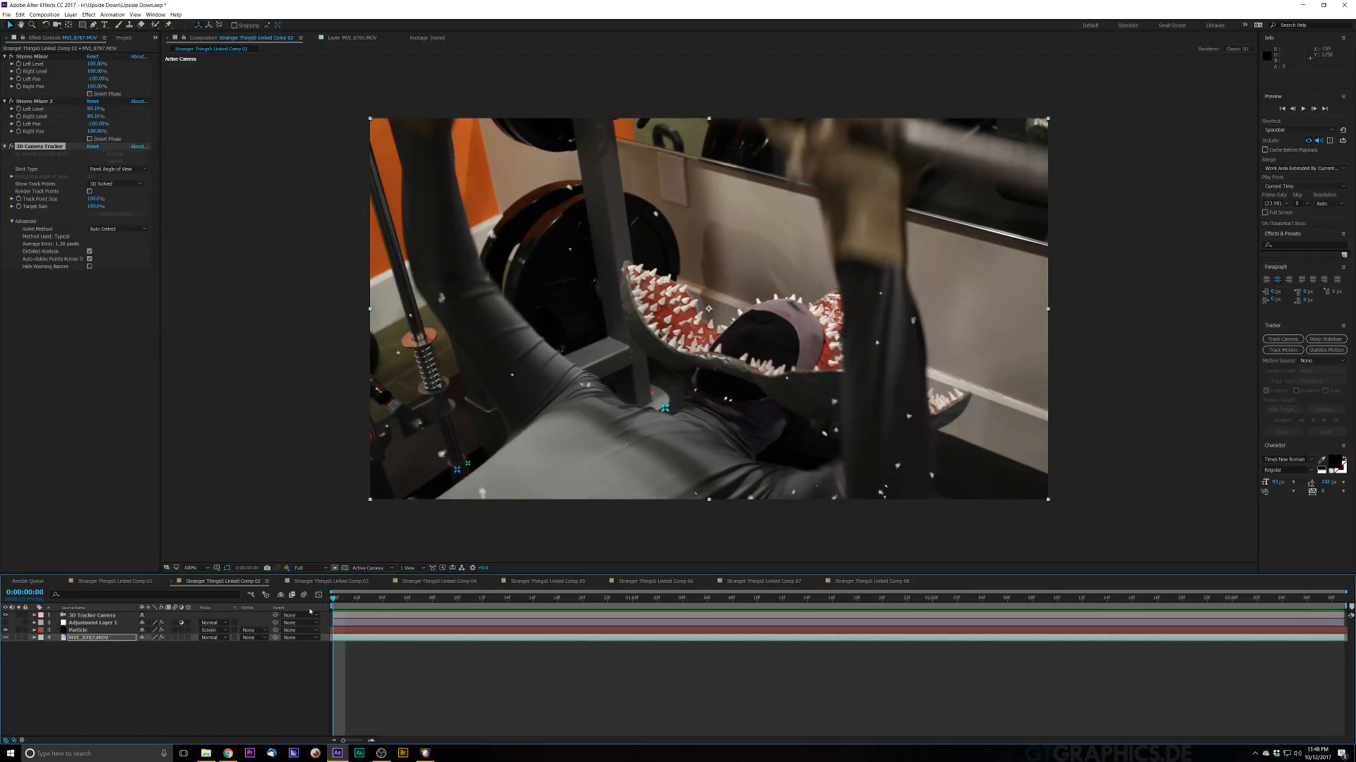
key("space")
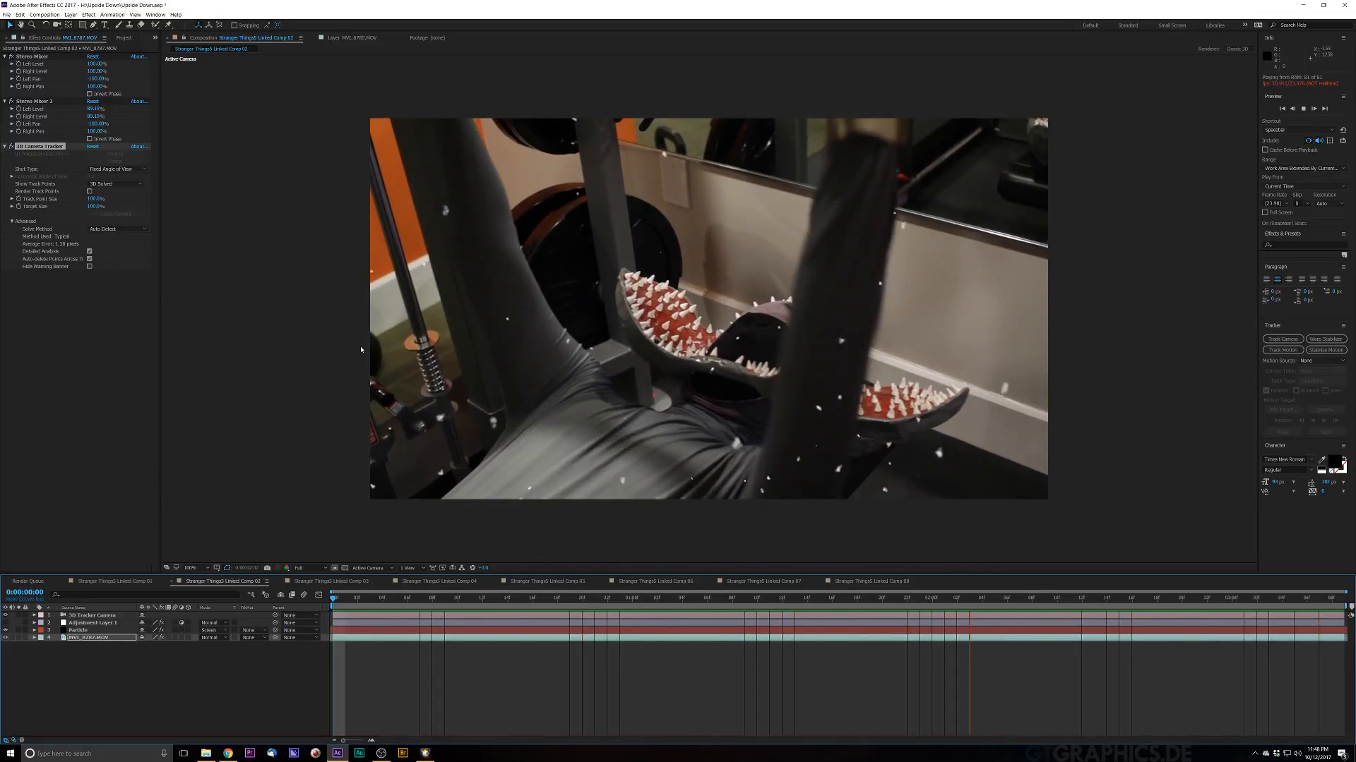
key("space")
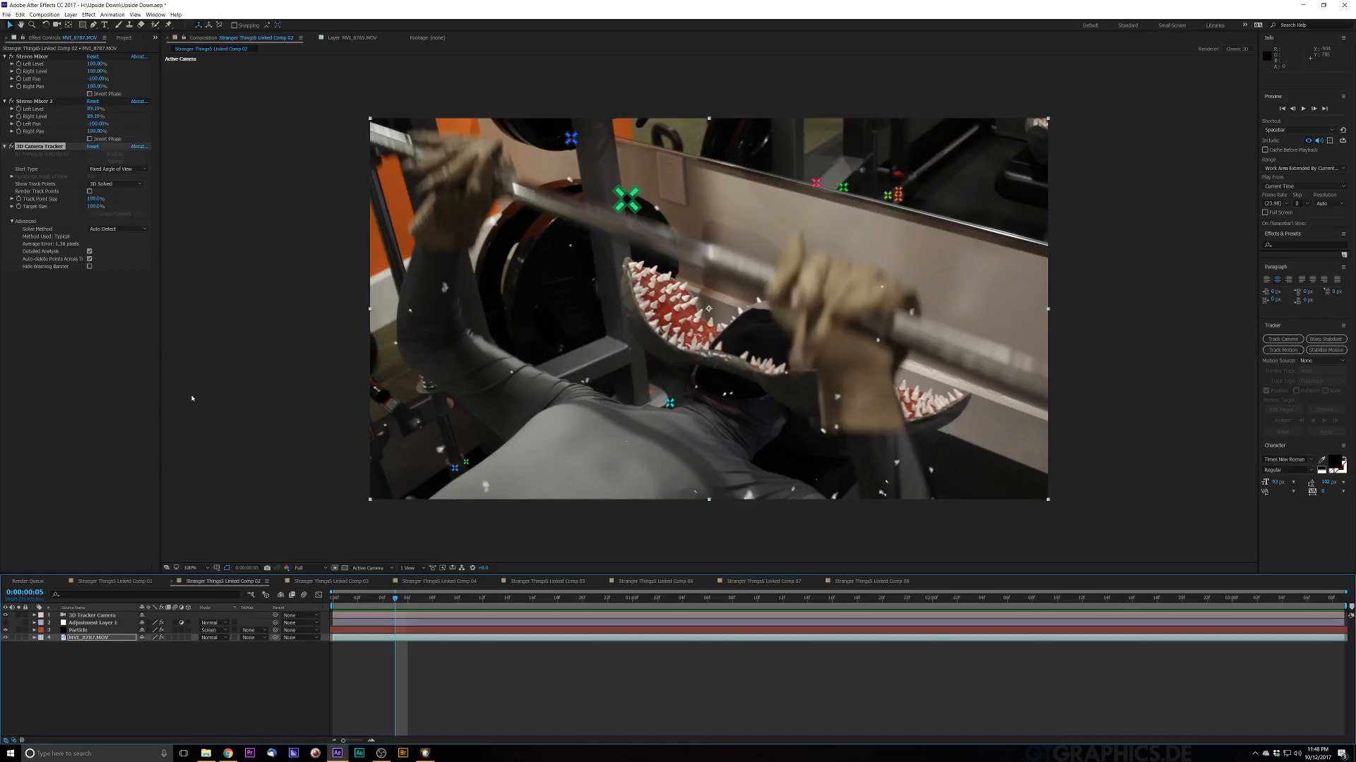
Step: Open the 3D Tracker Camera's Camera Options, turn on Depth of Field and set Aperture to 100 pixels
left_click(63, 616)
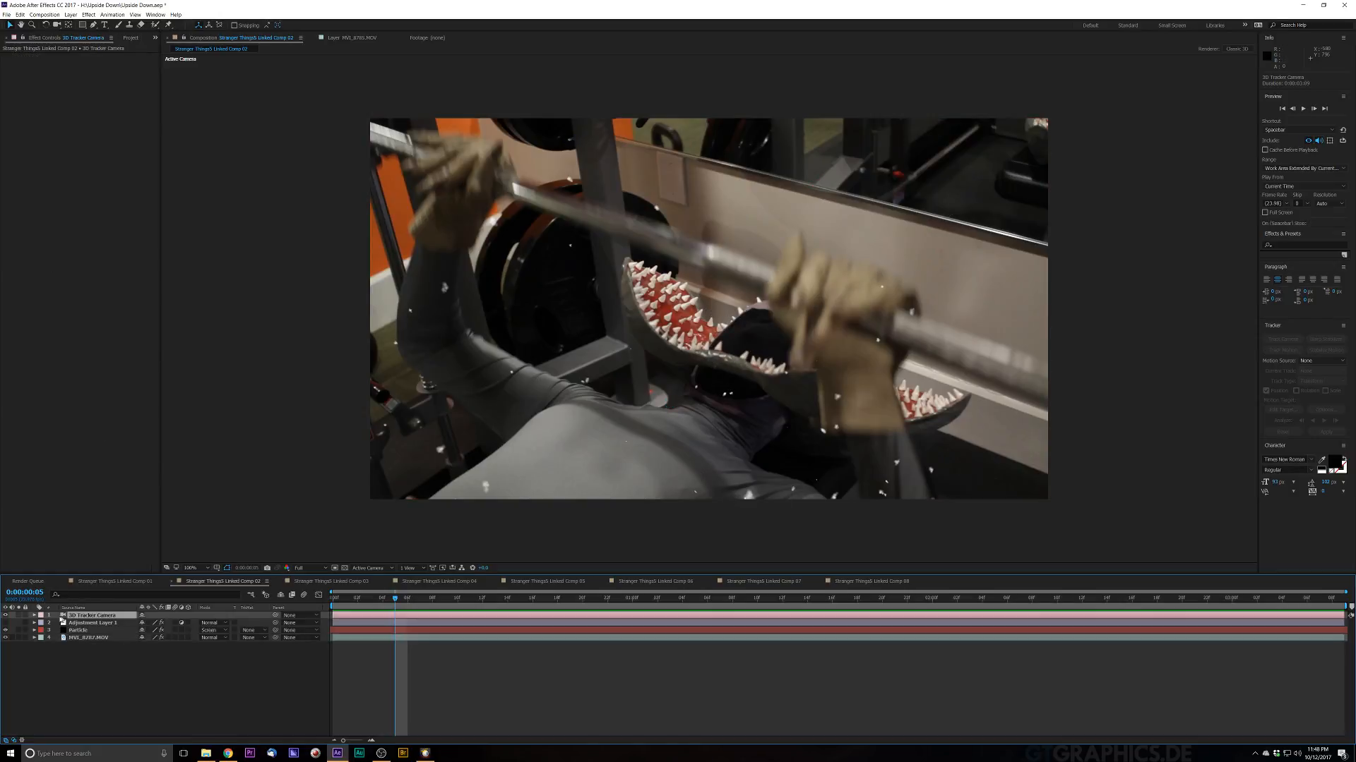
left_click(34, 616)
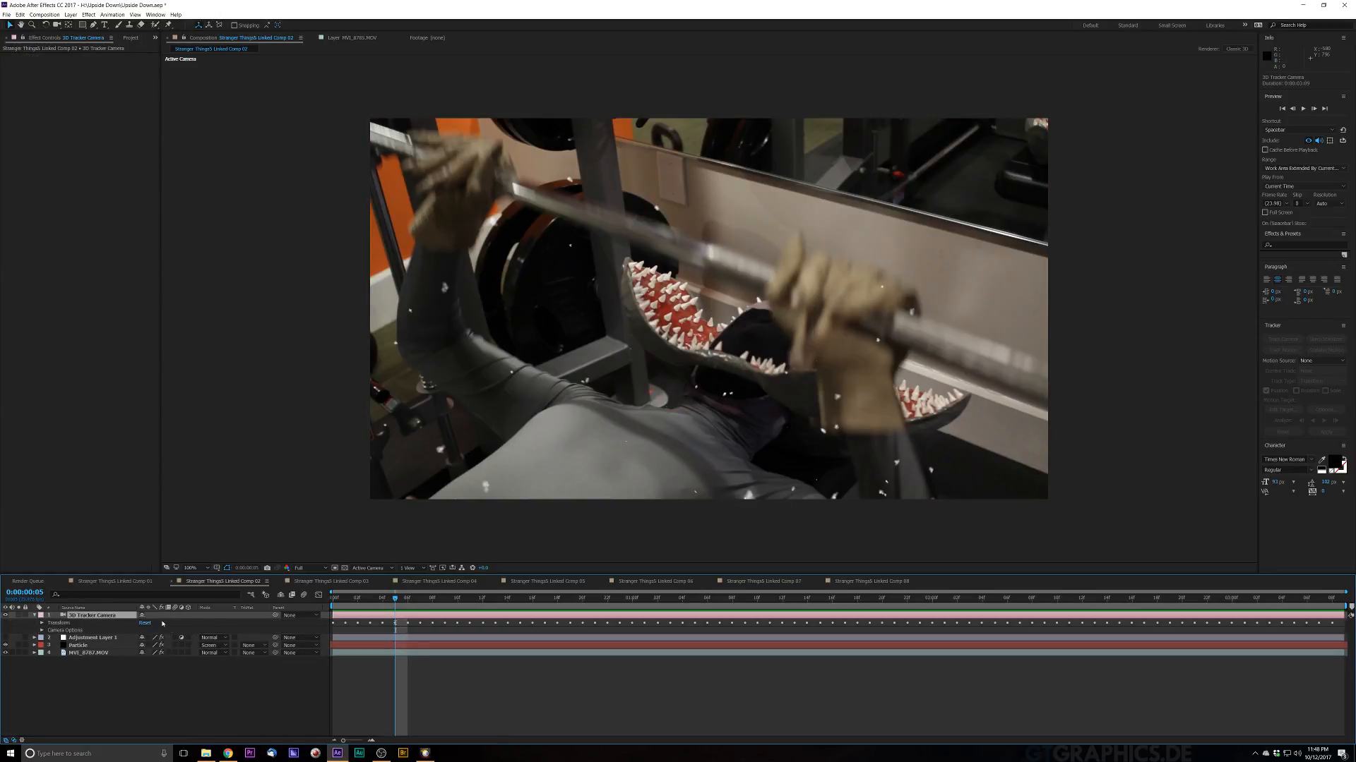
left_click(101, 653)
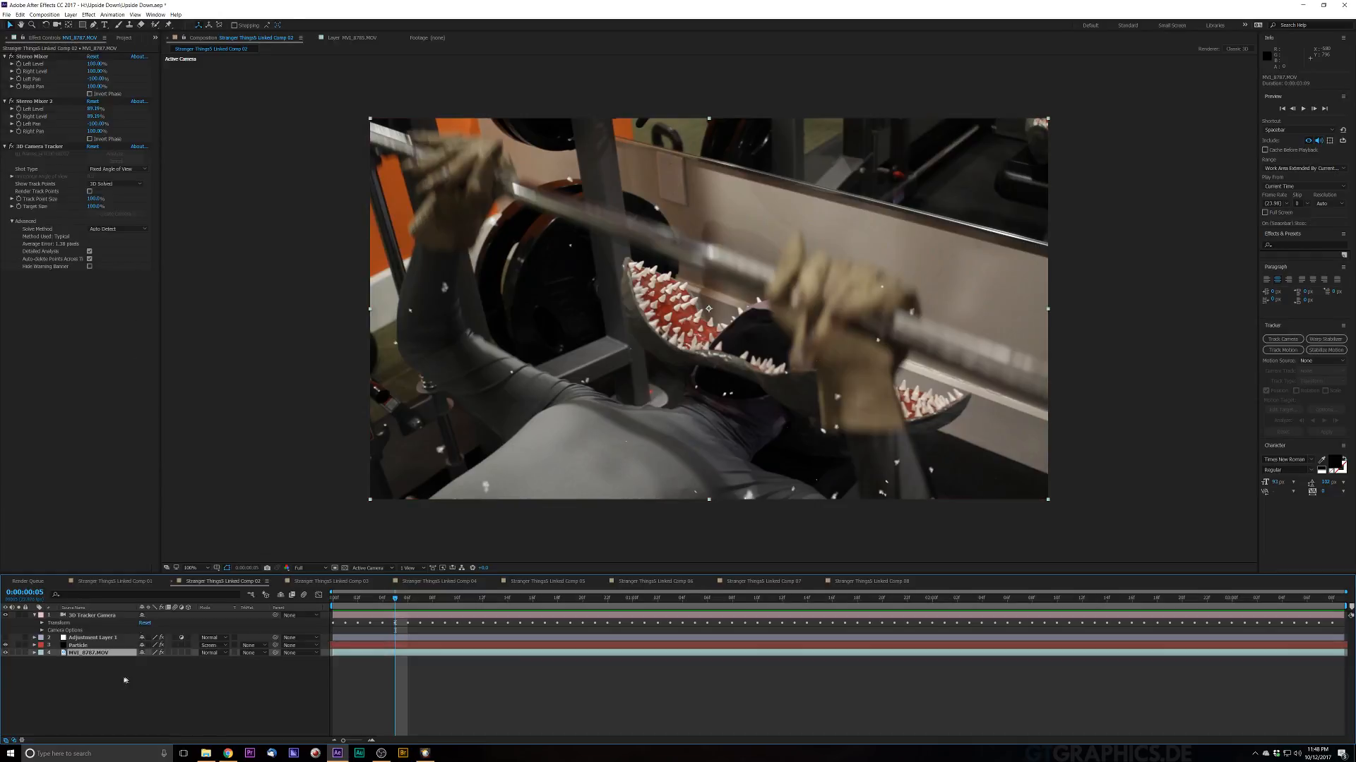
left_click(87, 616)
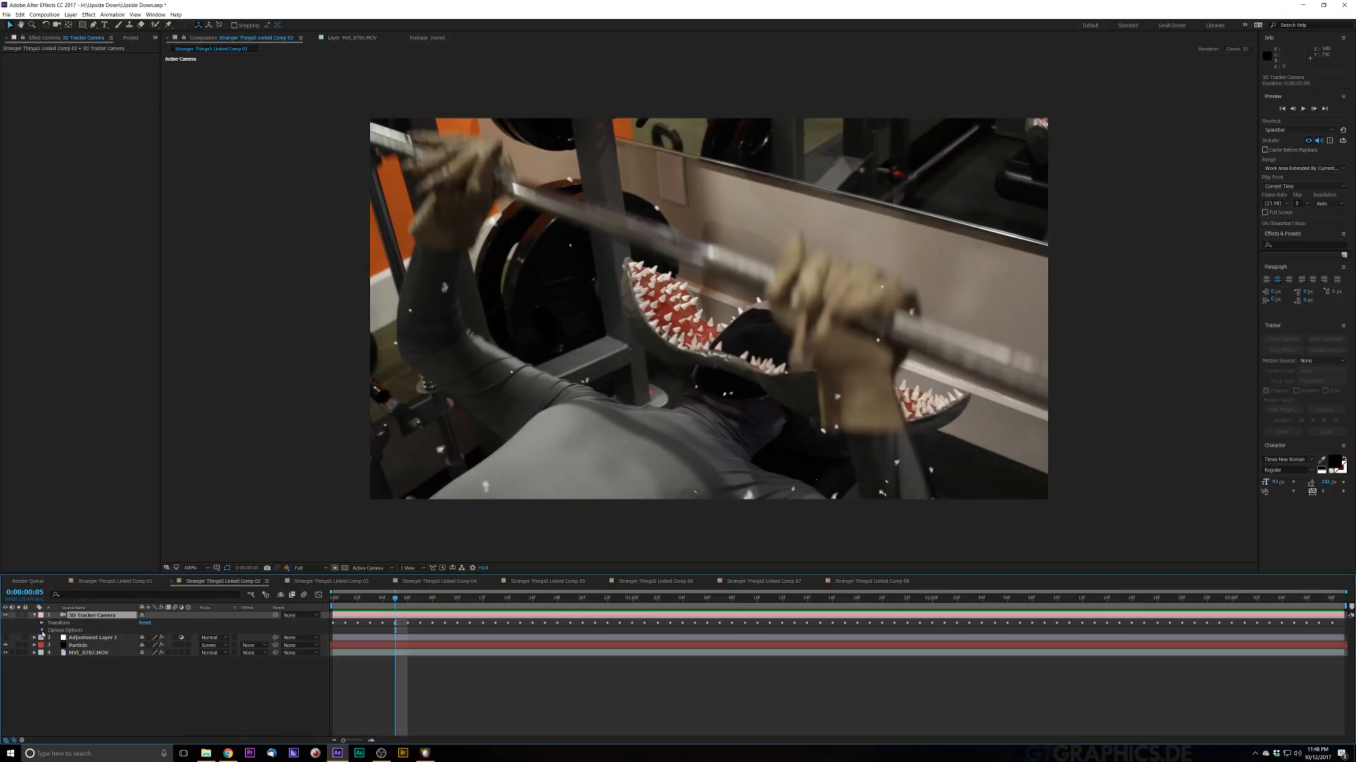
left_click(42, 631)
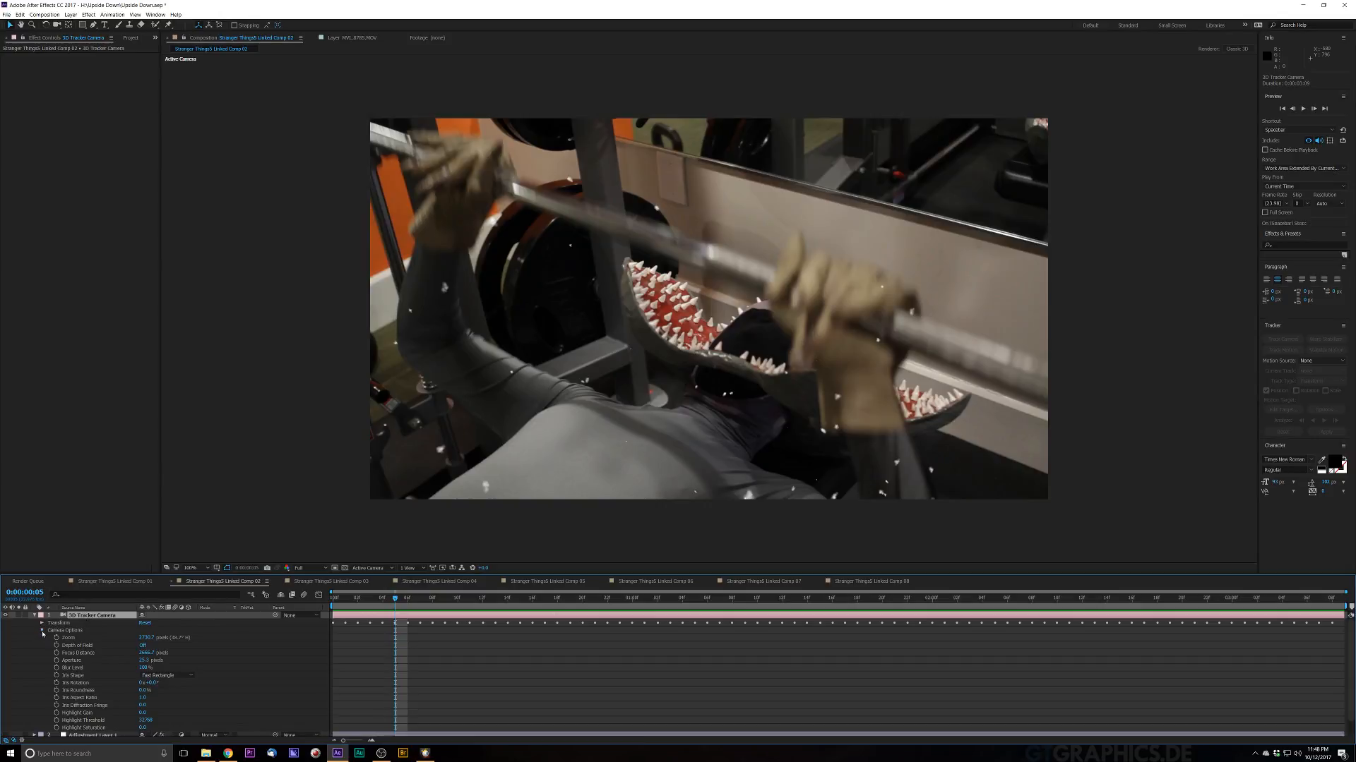
left_click(143, 645)
left_click(143, 660)
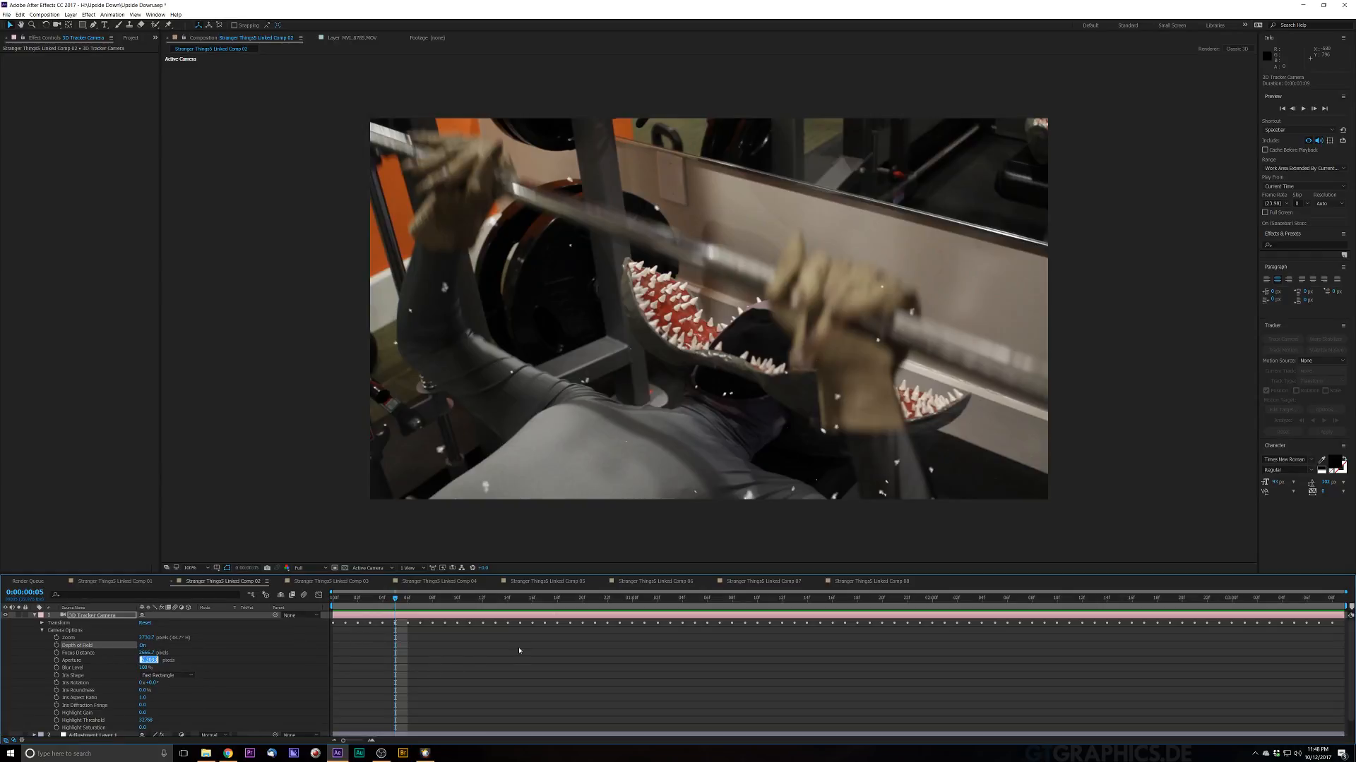
type("100")
key("Return")
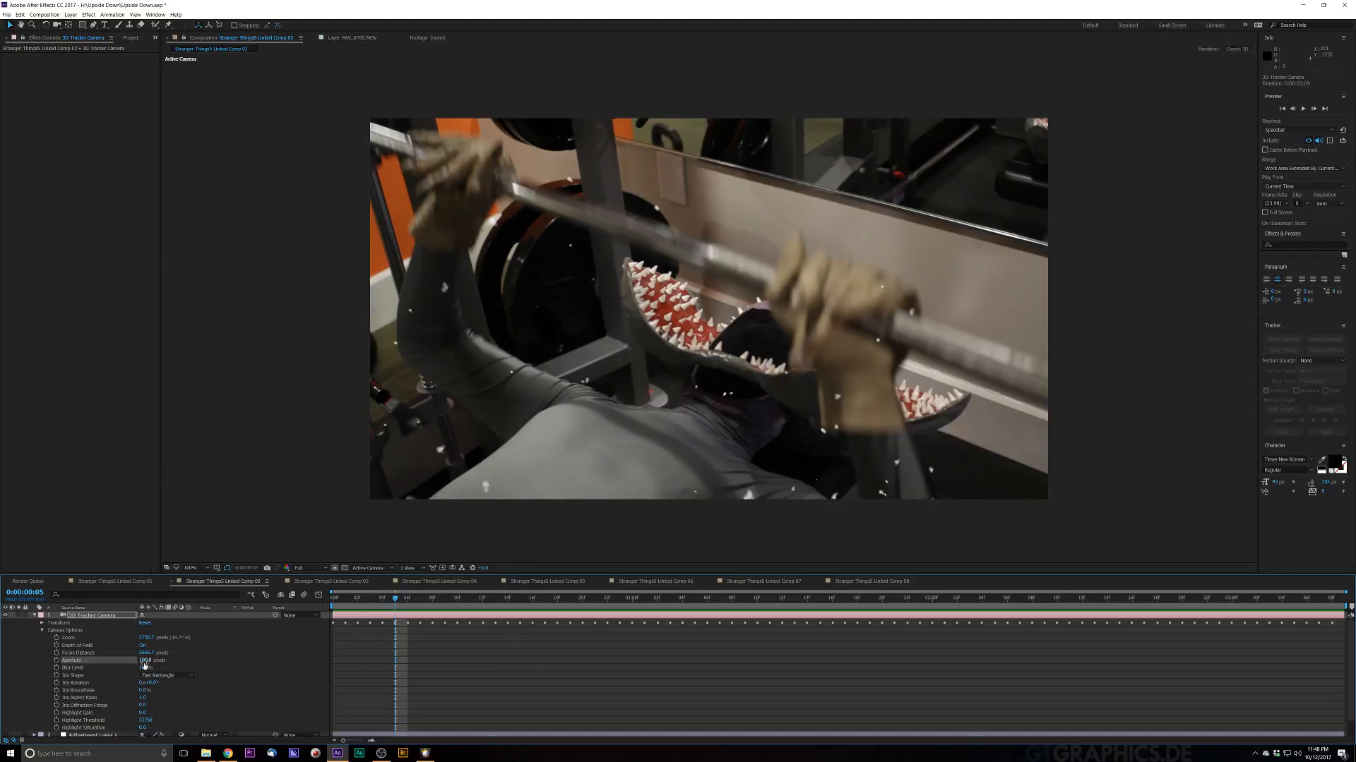
Step: Scrub the camera's Focus Distance, then switch Depth of Field back off and collapse the camera layer
left_click_drag(144, 668, 267, 660)
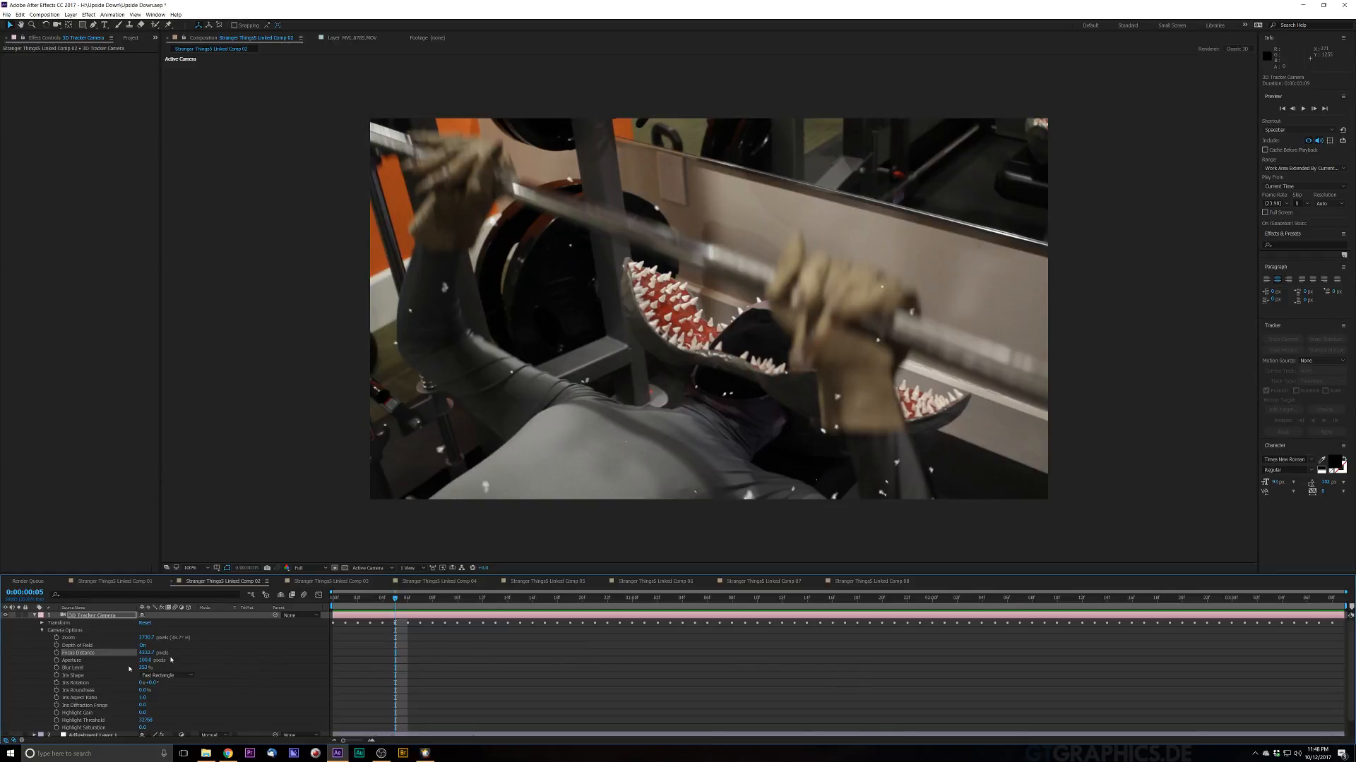
left_click_drag(146, 654, 43, 684)
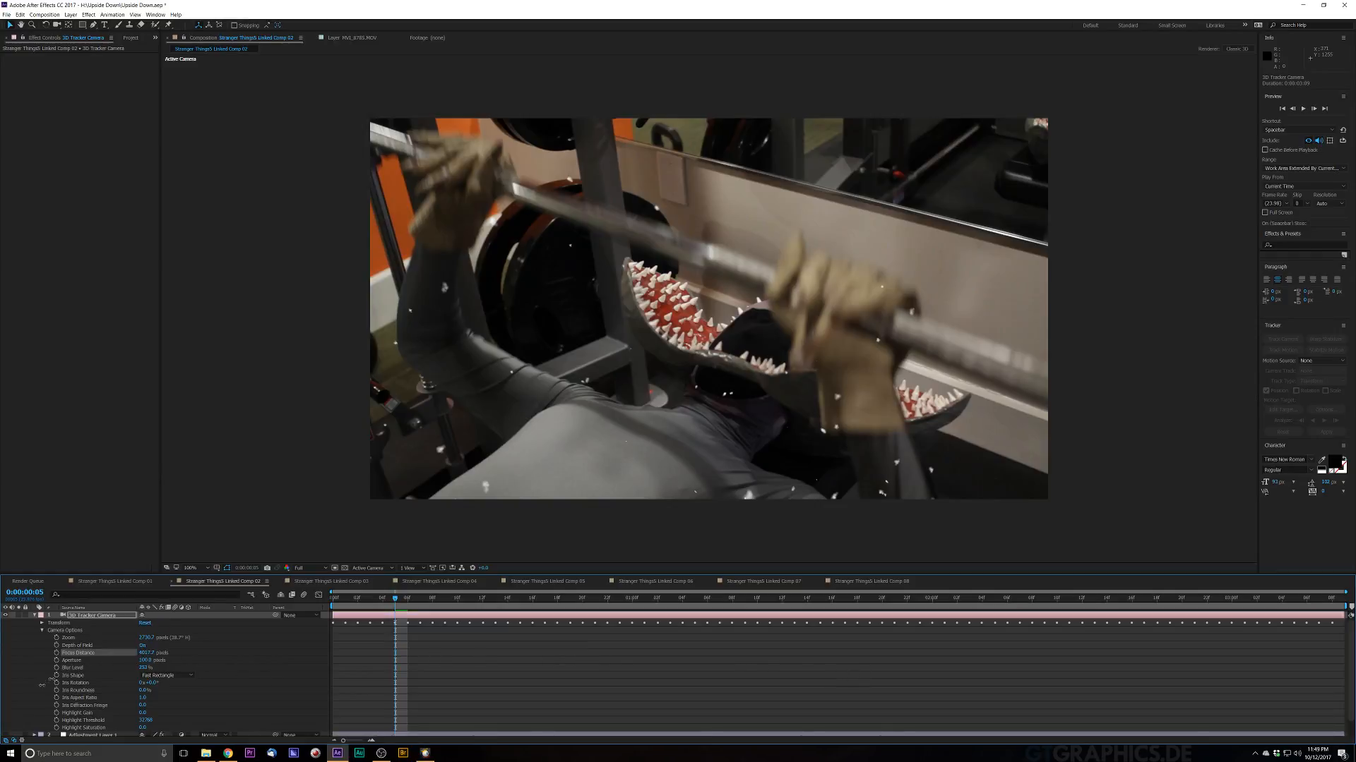
left_click_drag(2, 761, 0, 761)
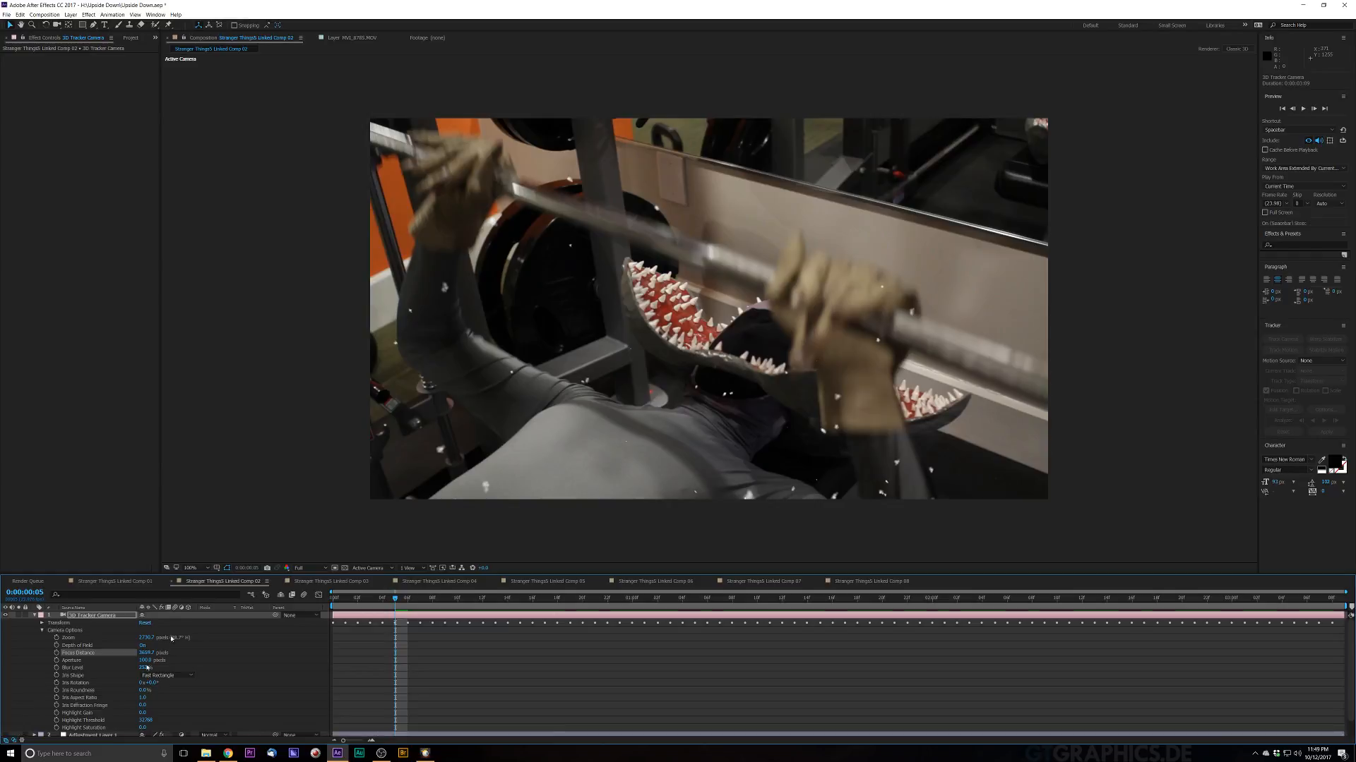
left_click(142, 646)
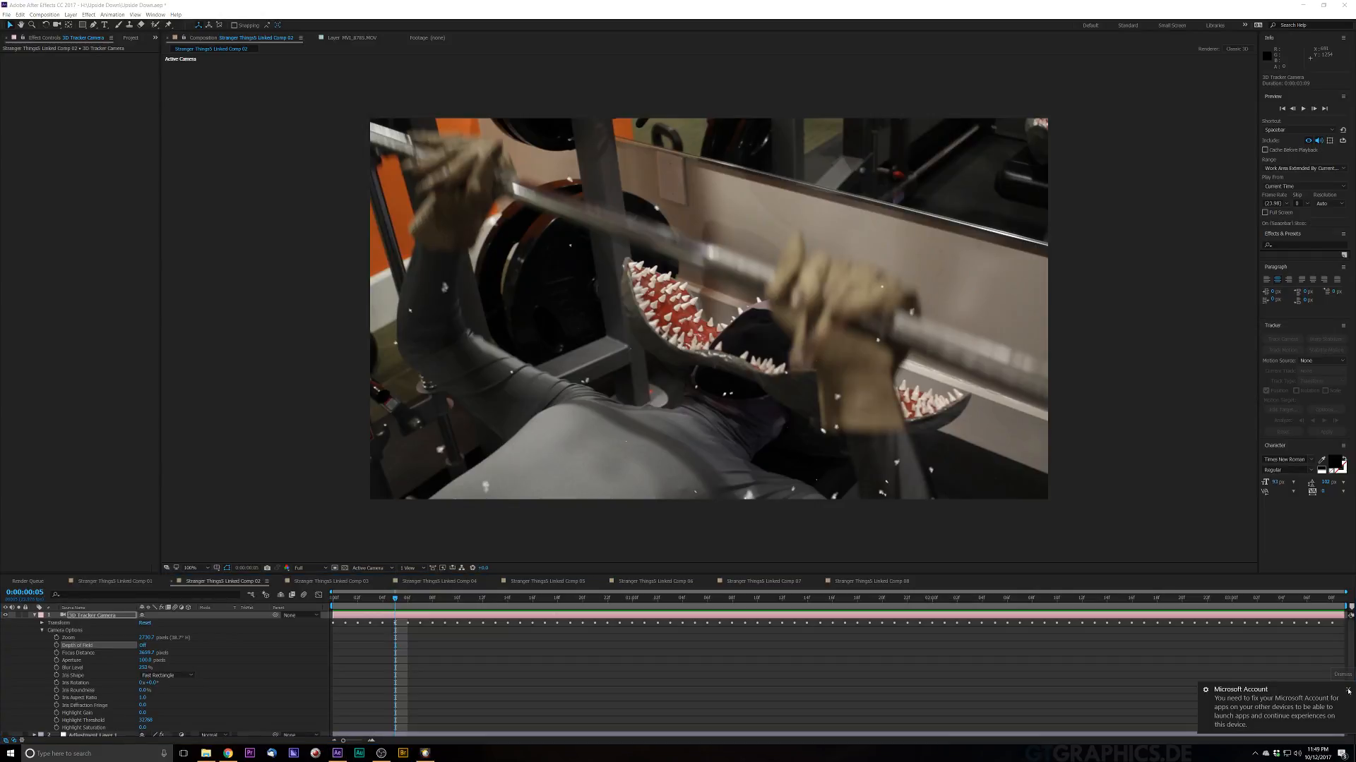
left_click(1347, 691)
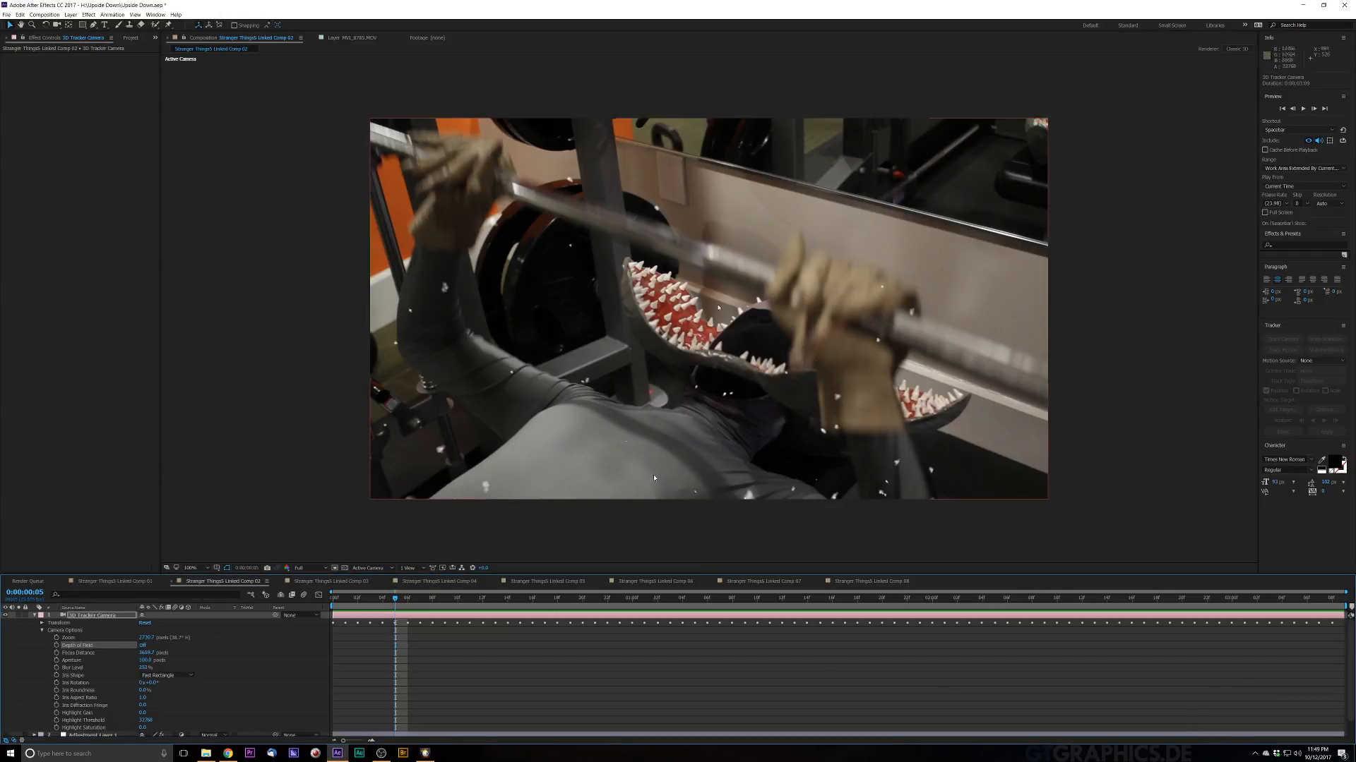
left_click(35, 616)
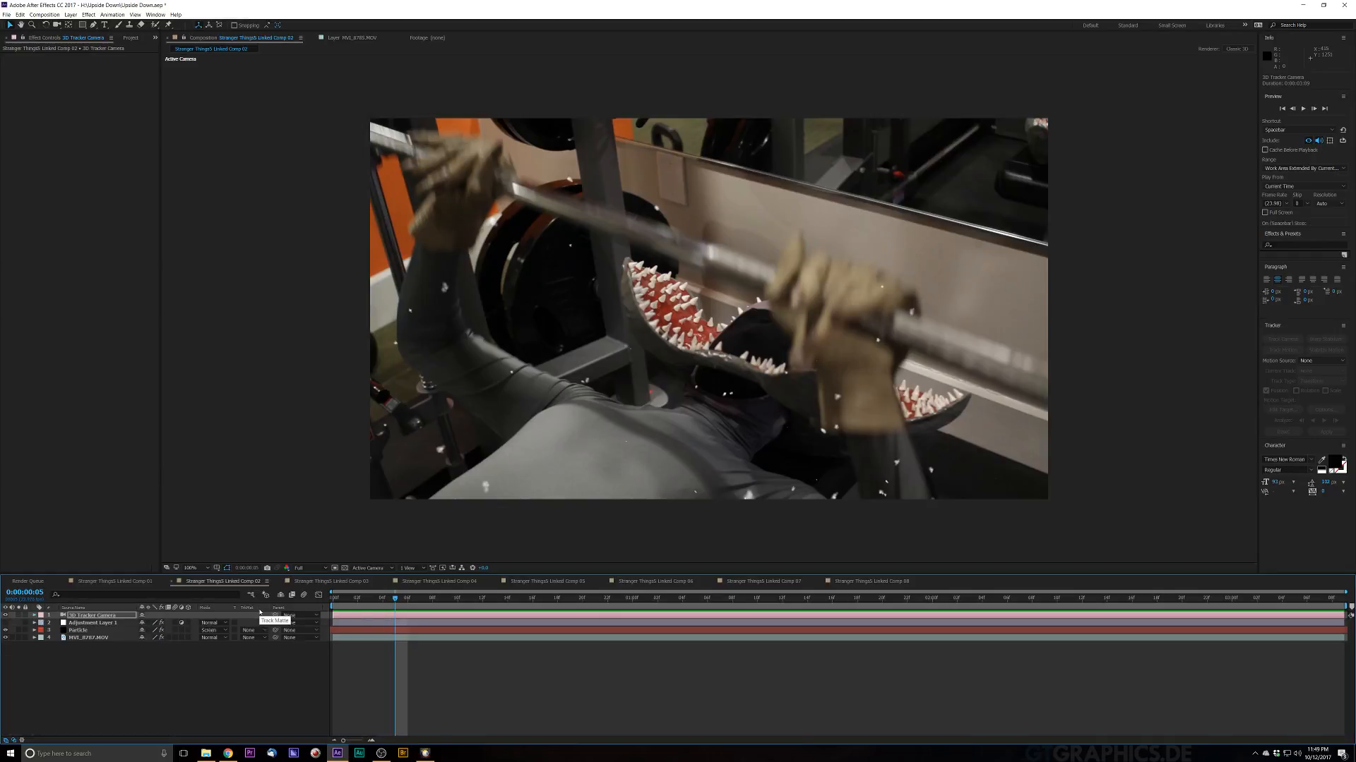